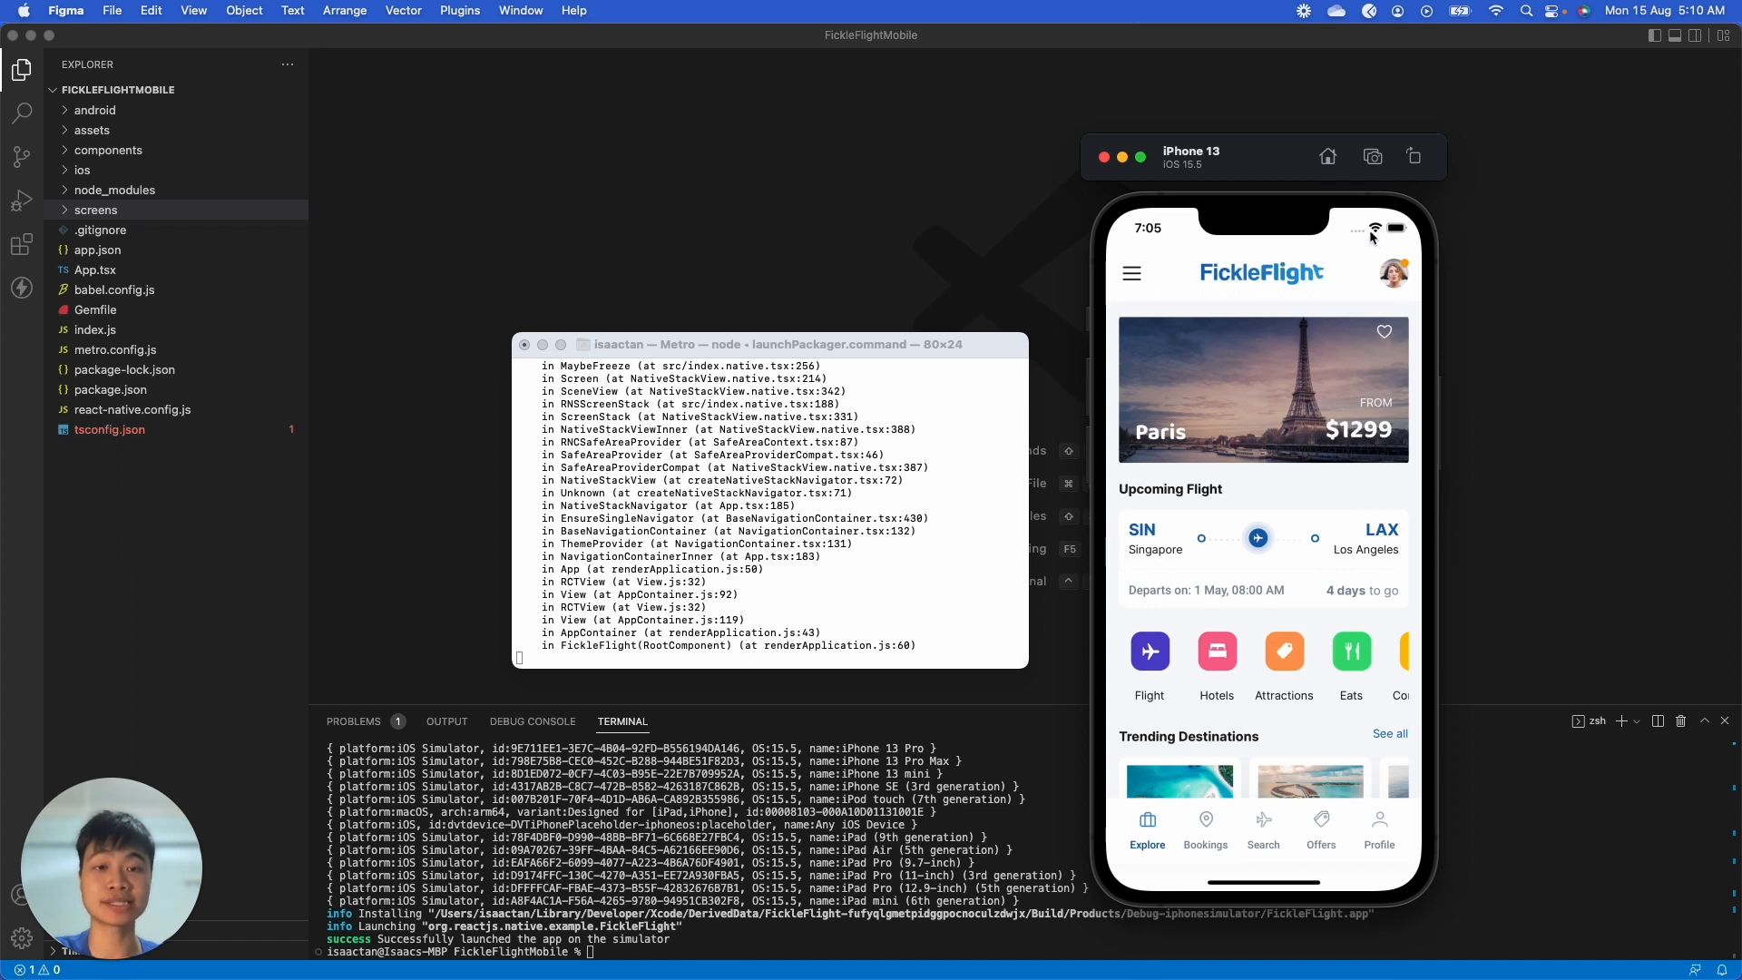
Step: Browse the FickleFlight app's search screen, home screen and drawer menu in the simulator, ending on the profile page
{"action": "left_click", "coordinate": [1209, 842]}
{"action": "left_click", "coordinate": [1260, 836]}
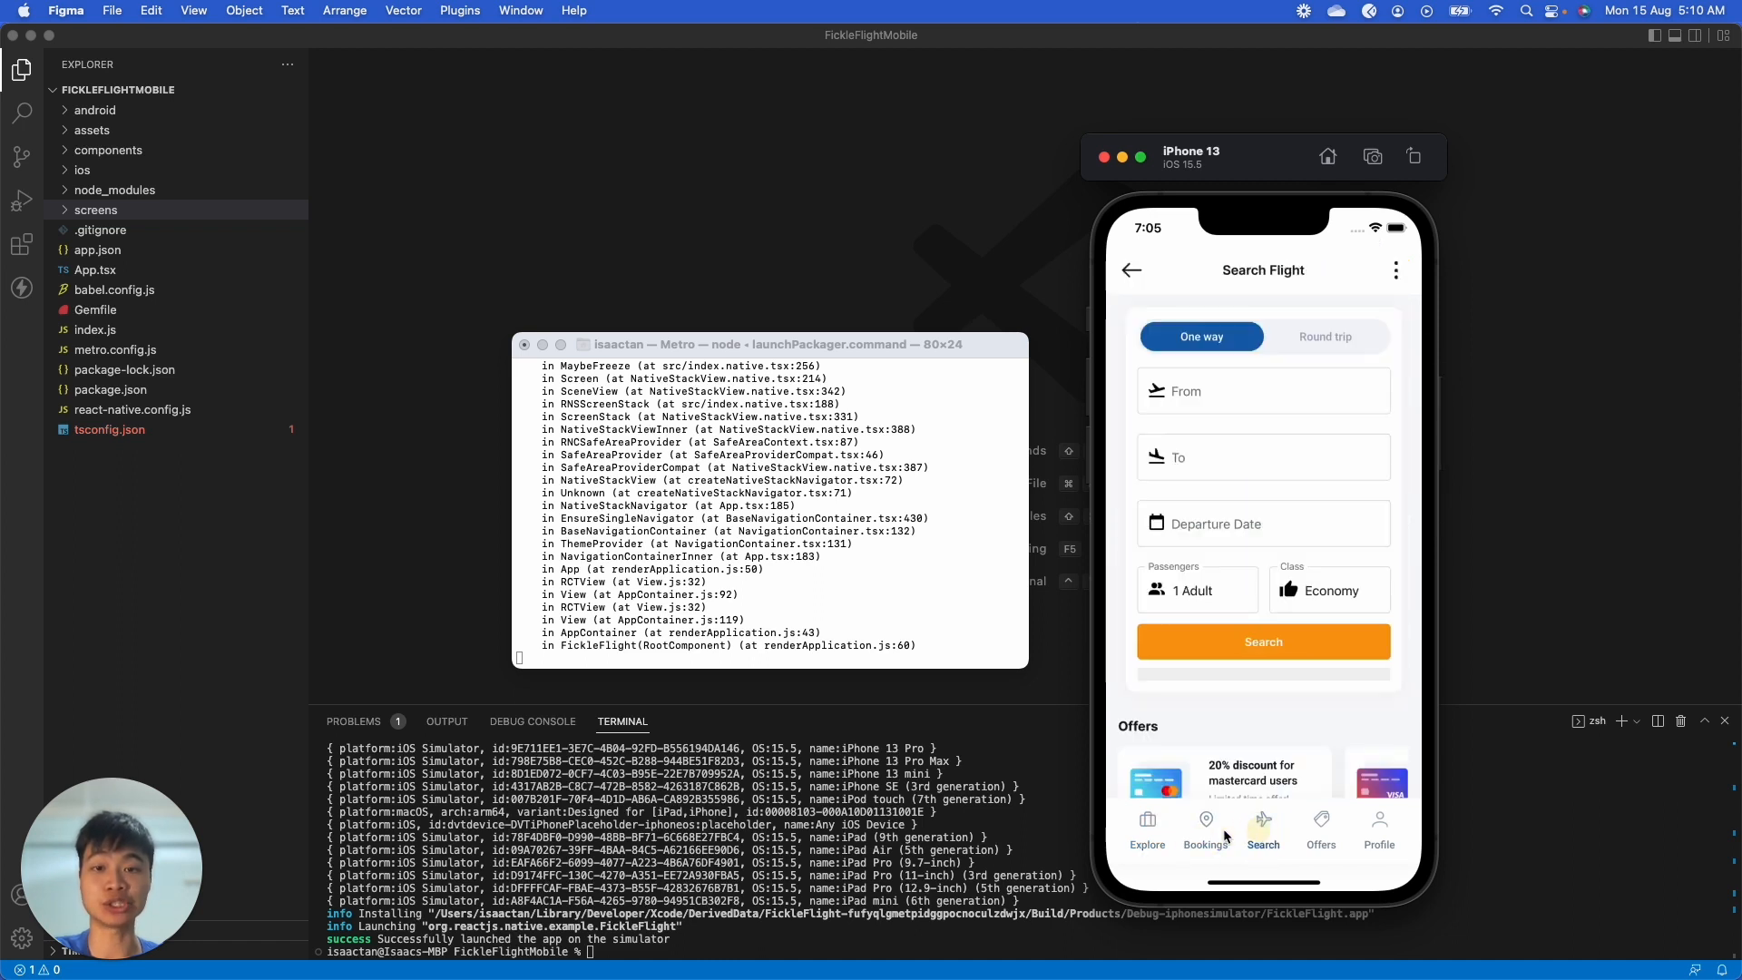
{"action": "left_click", "coordinate": [1148, 824]}
{"action": "left_click", "coordinate": [1139, 272]}
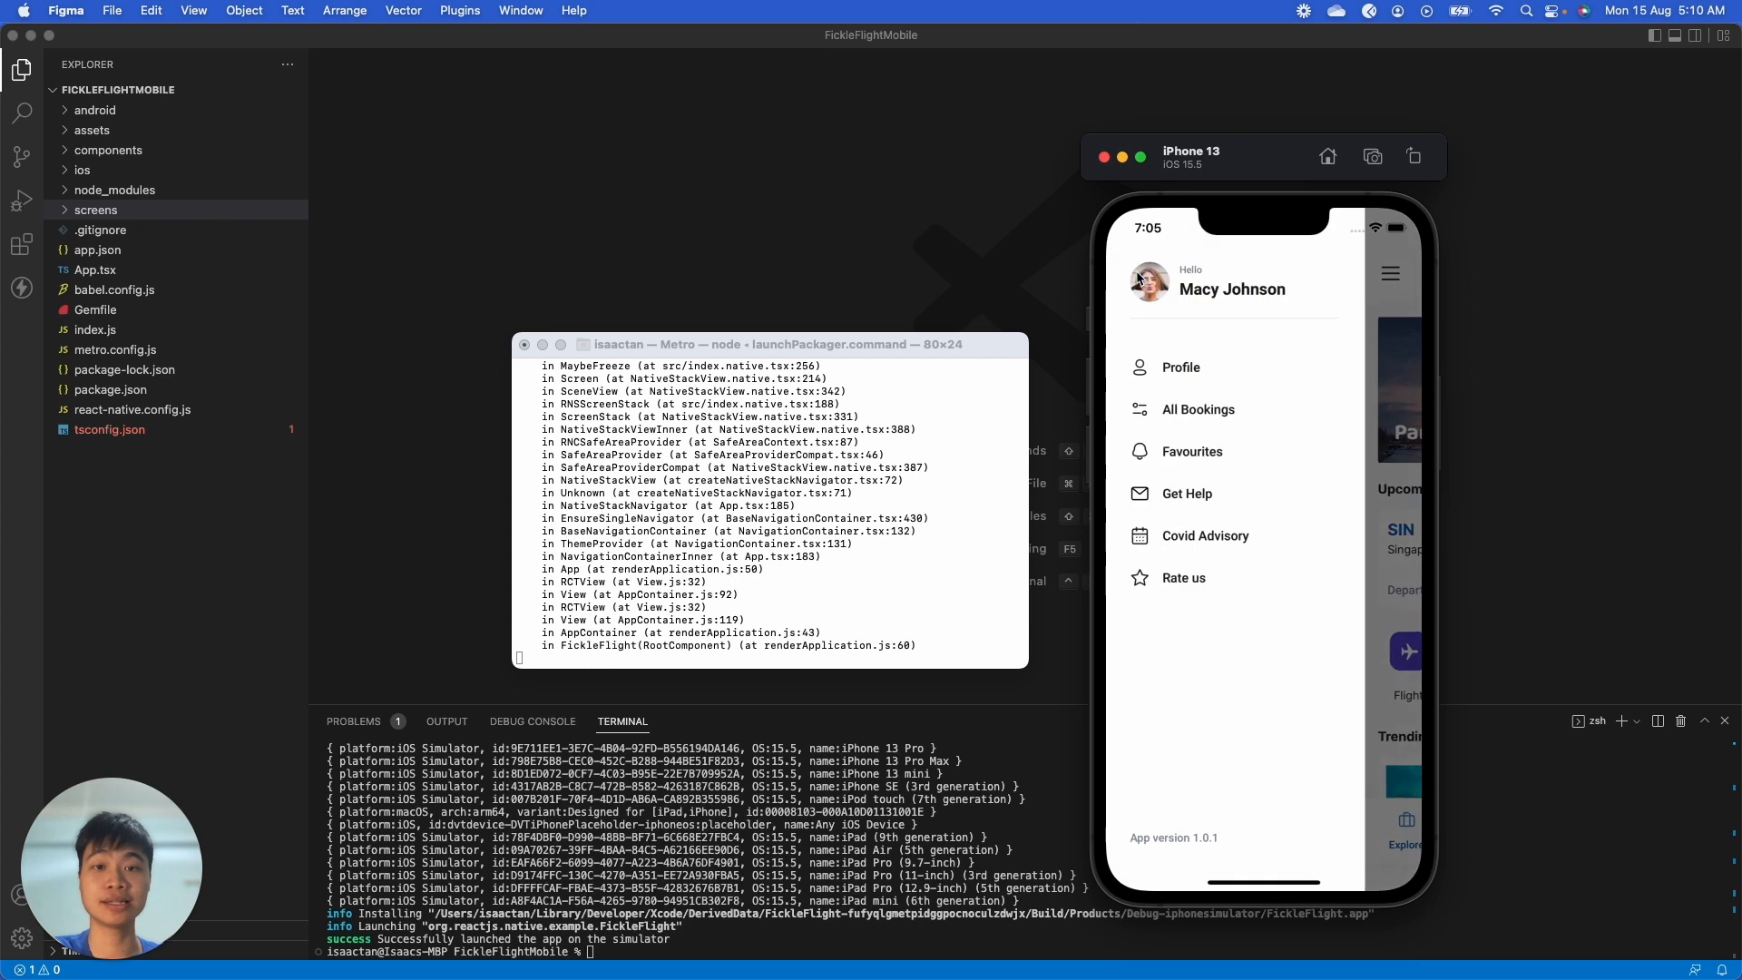
{"action": "left_click", "coordinate": [1179, 372]}
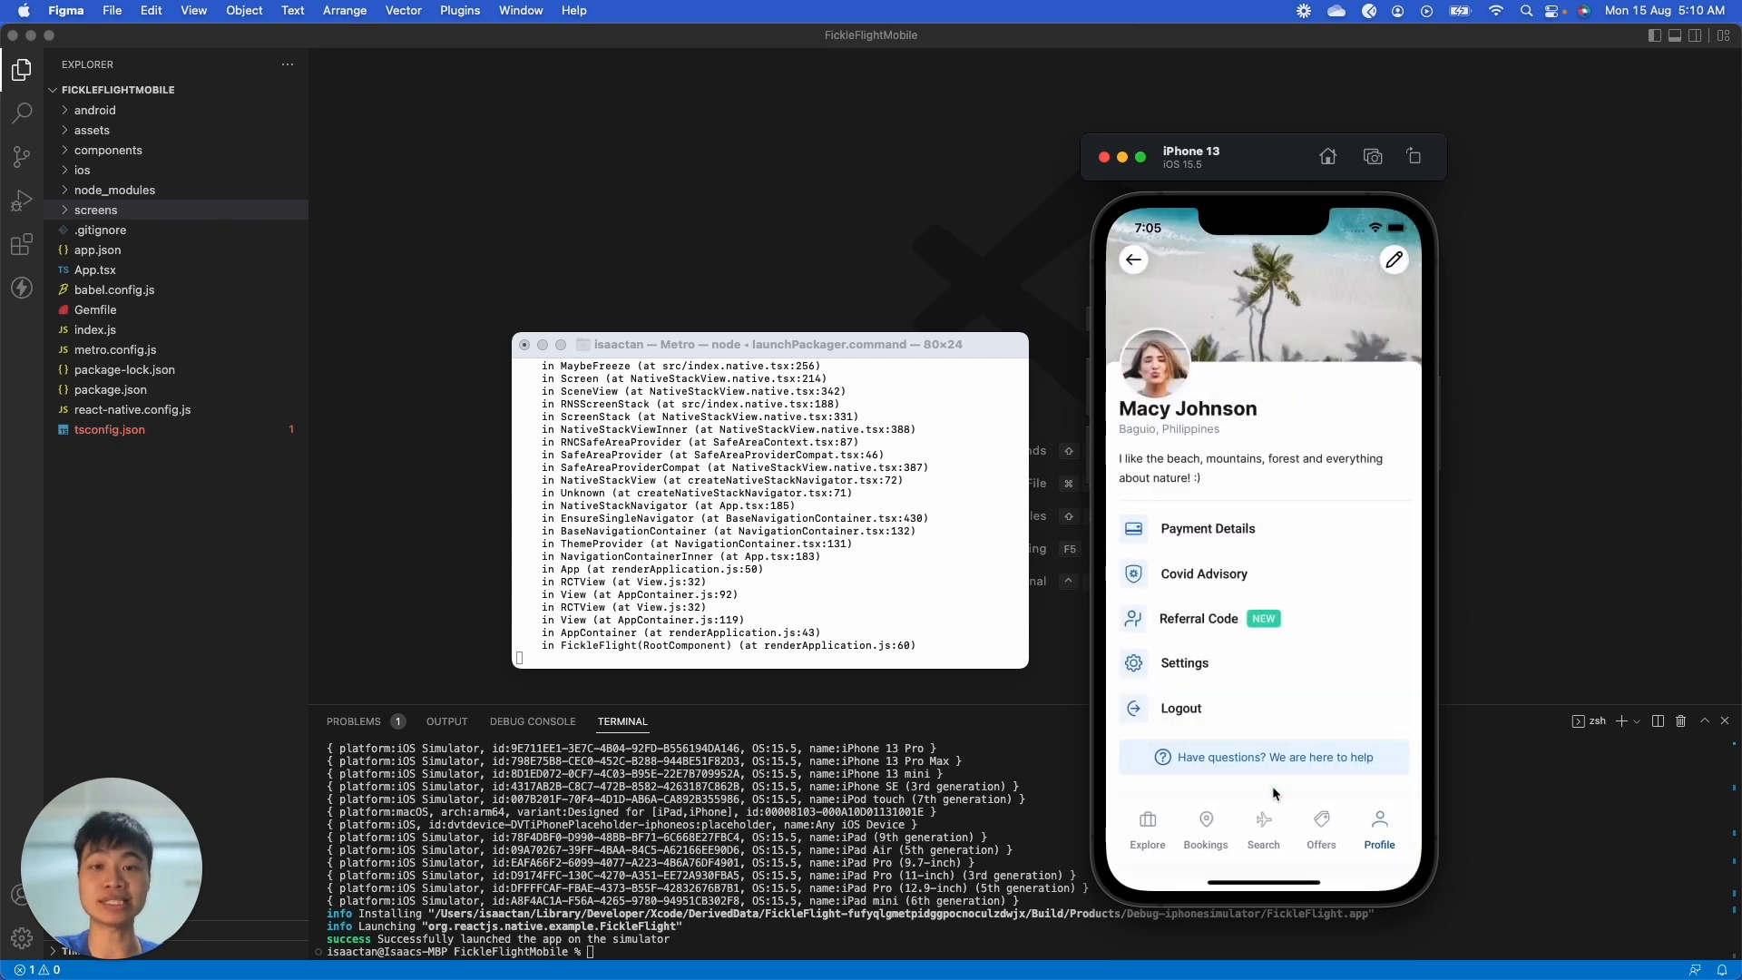
Step: Search for a one-way flight from Singapore to Los Angeles on the app's Search Flight screen
{"action": "left_click", "coordinate": [1260, 819]}
{"action": "left_click", "coordinate": [1255, 391]}
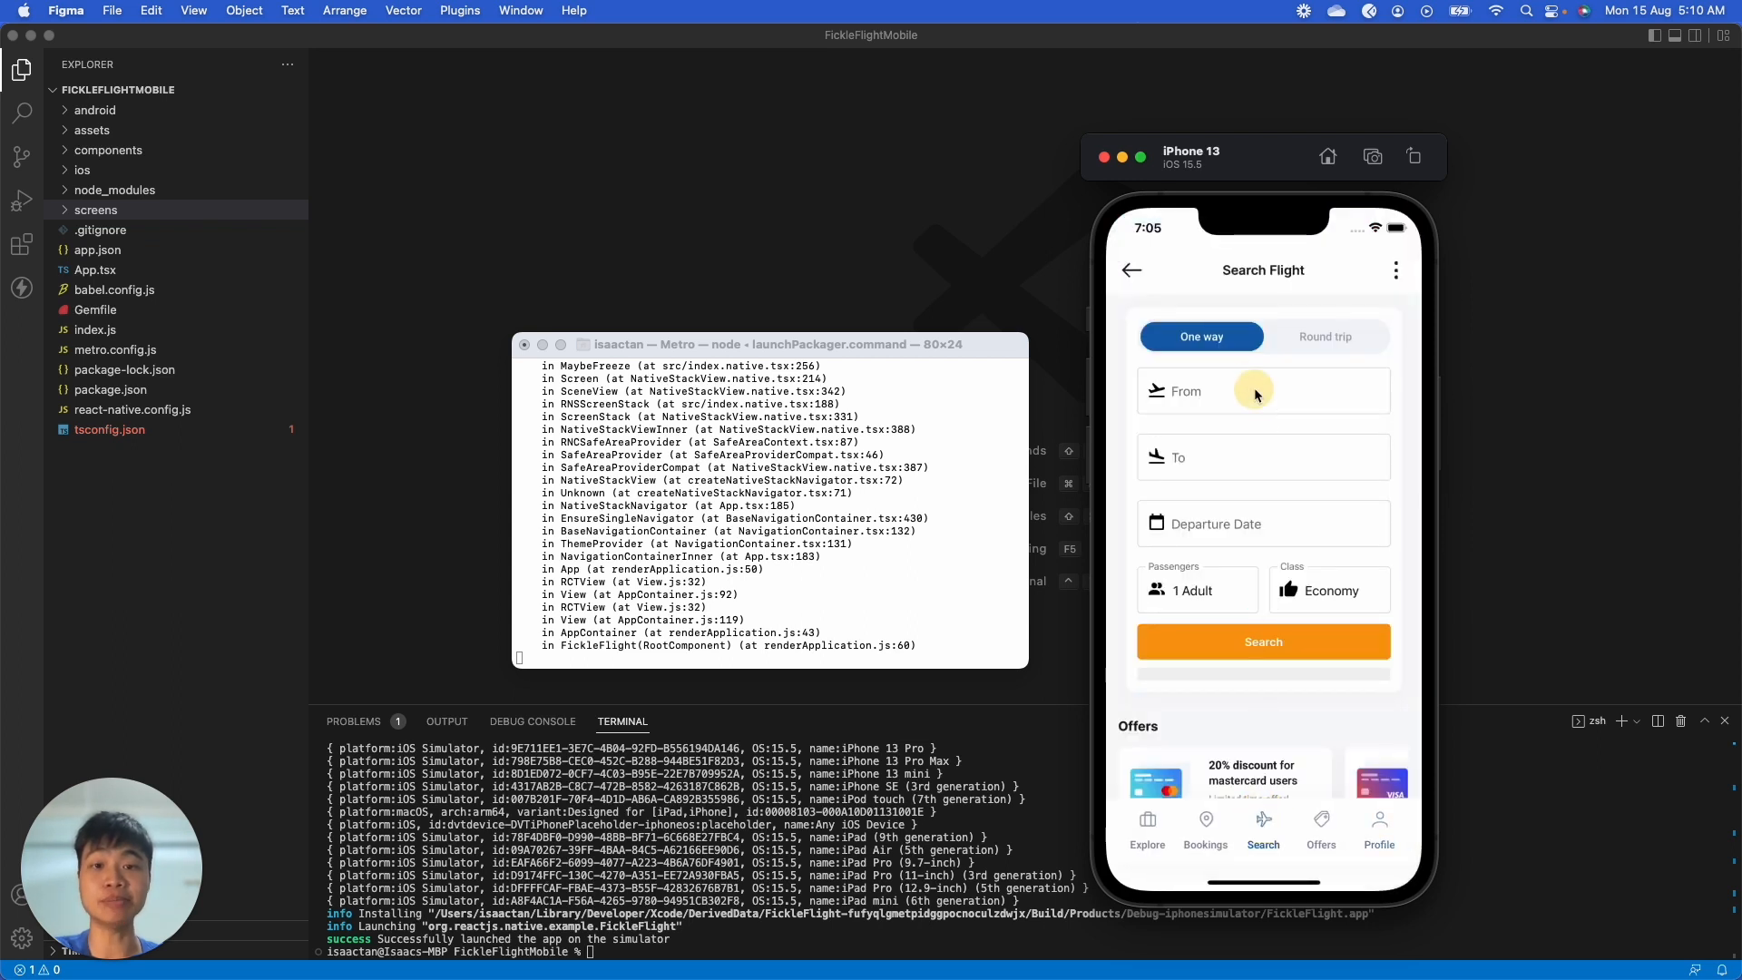
{"action": "type", "text": "Singapore"}
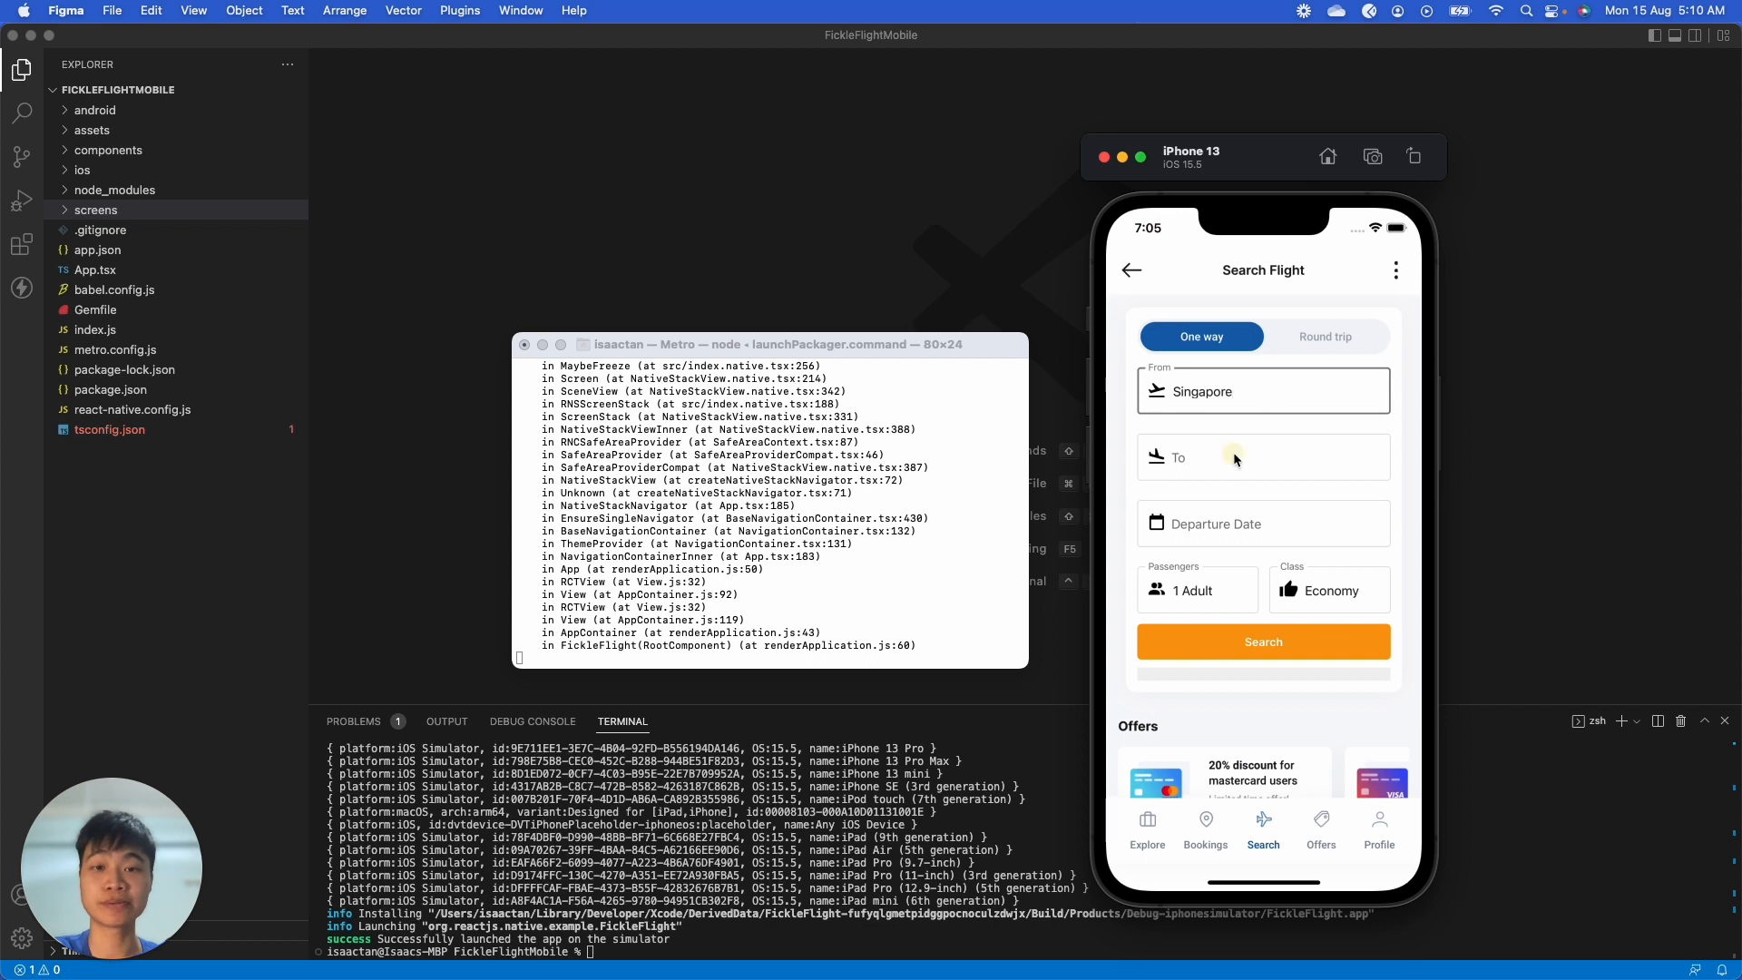
{"action": "left_click", "coordinate": [1233, 458]}
{"action": "type", "text": "Los Angeles"}
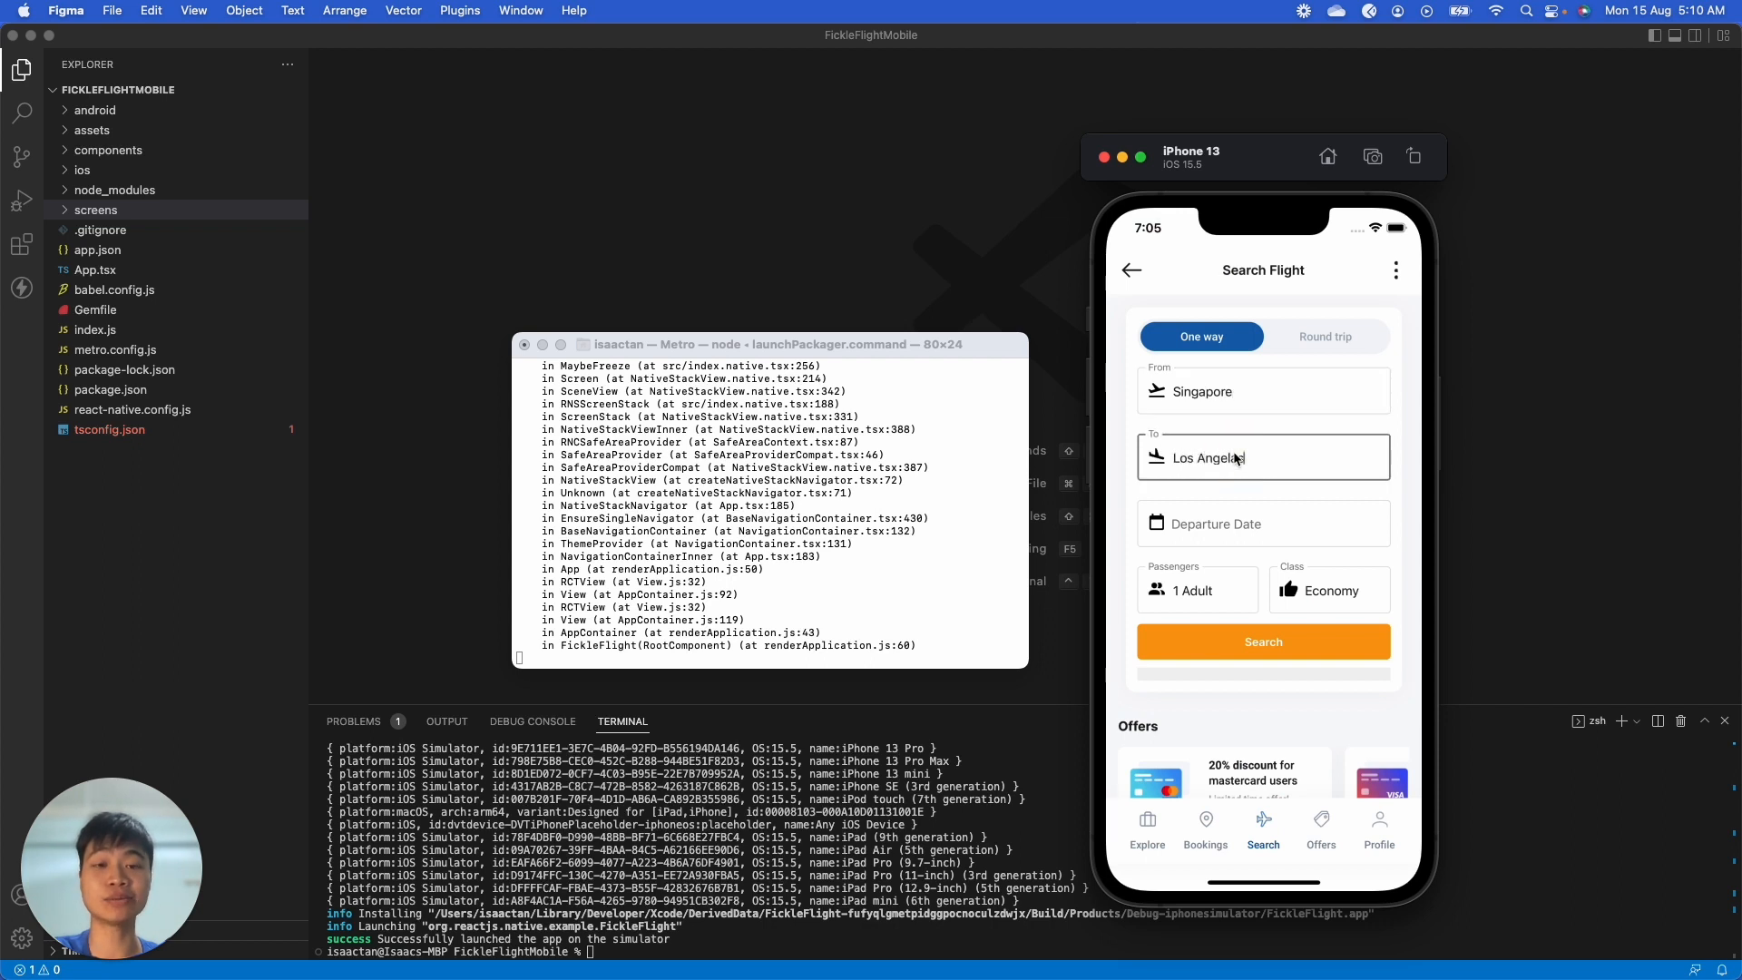
{"action": "left_click", "coordinate": [1297, 640]}
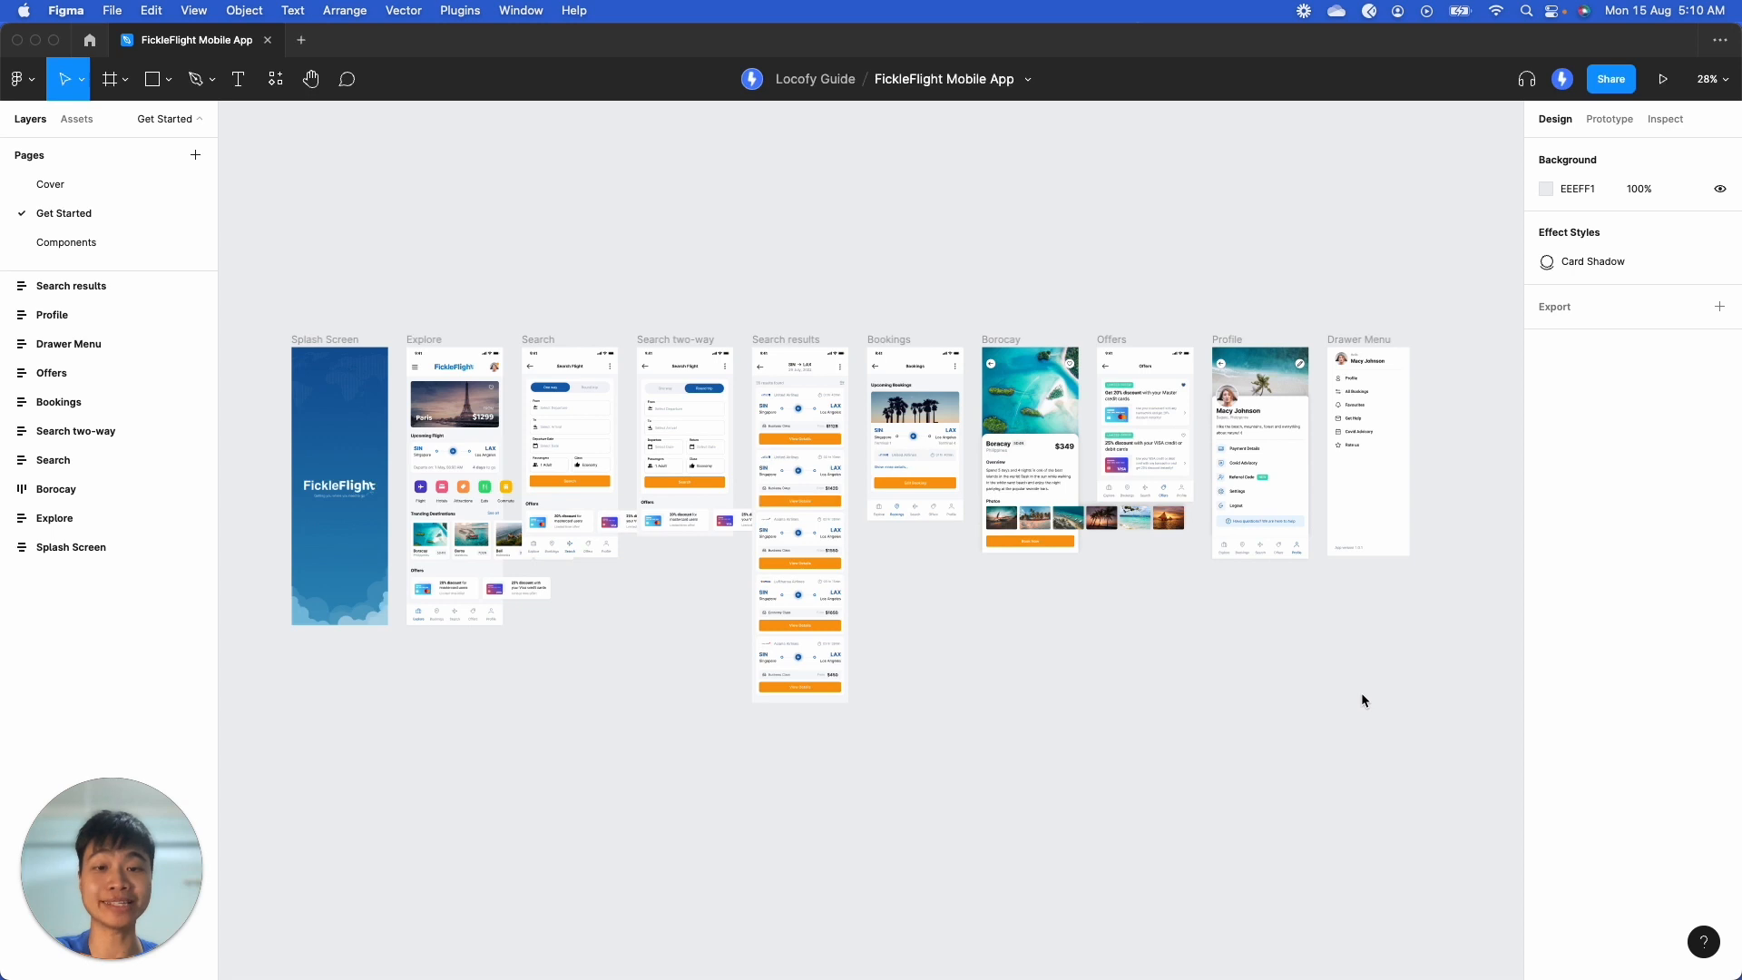
Step: Switch to the FickleFlight Mobile App file in Figma, search the plugins for locofy and launch the Locofy FREE BETA plugin
{"action": "left_click", "coordinate": [1362, 698]}
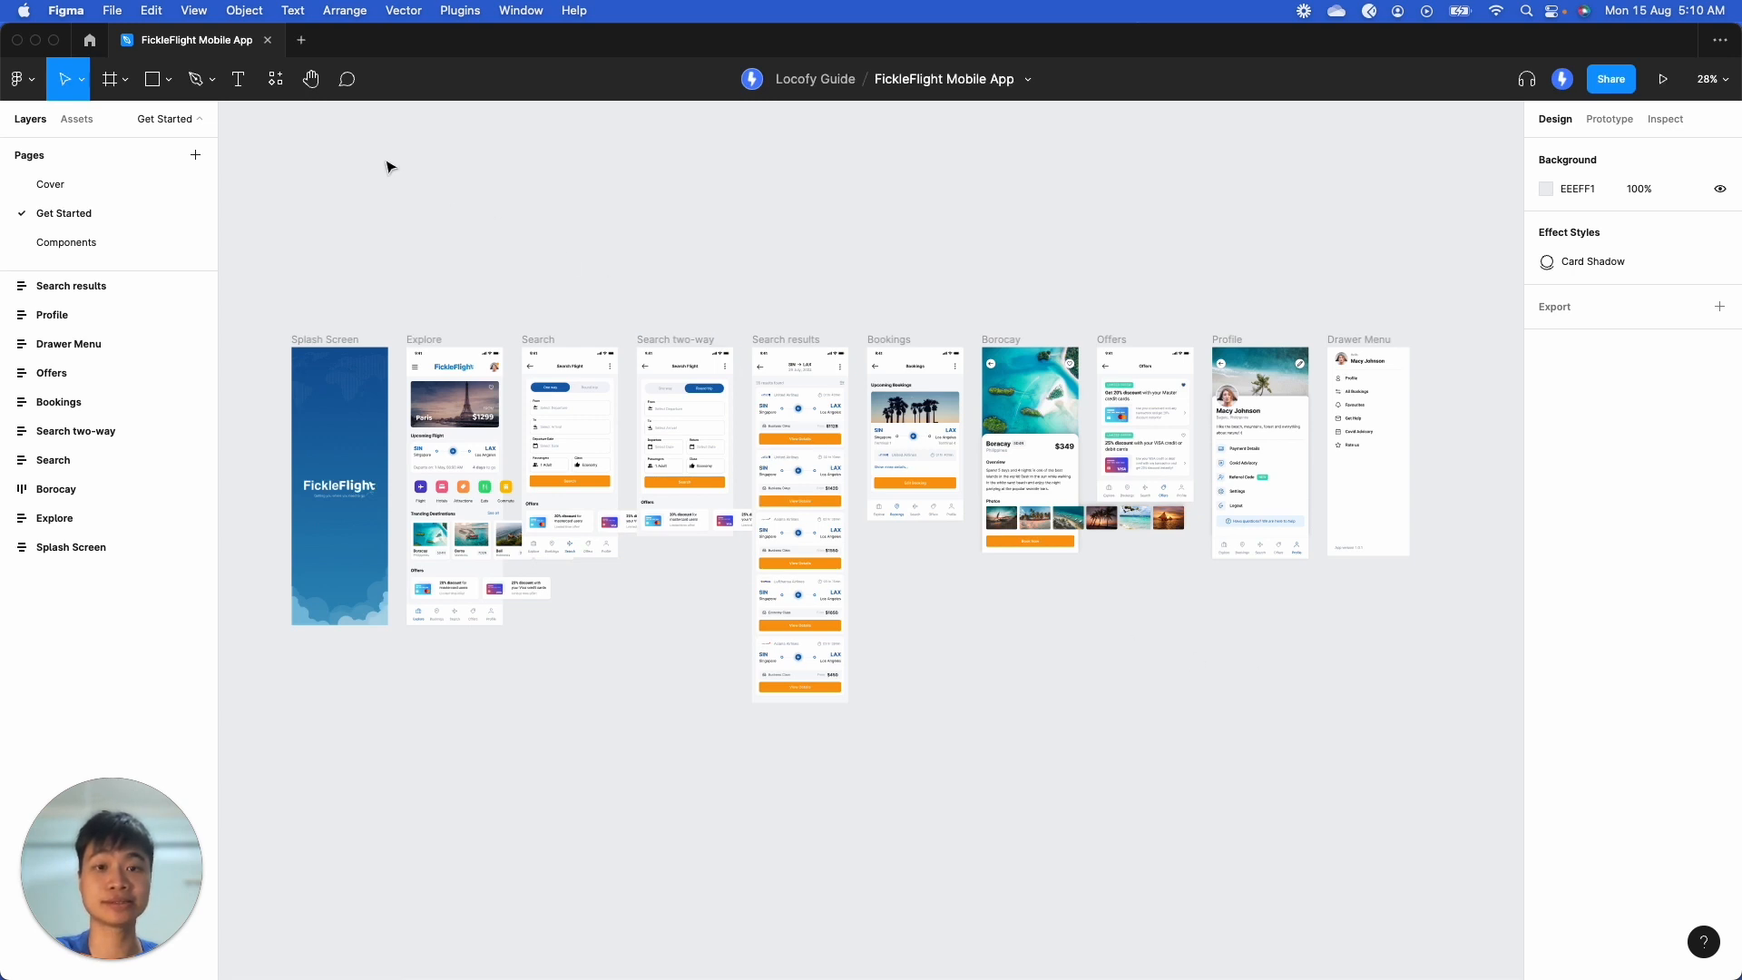
{"action": "left_click", "coordinate": [275, 80]}
{"action": "type", "text": "locofy"}
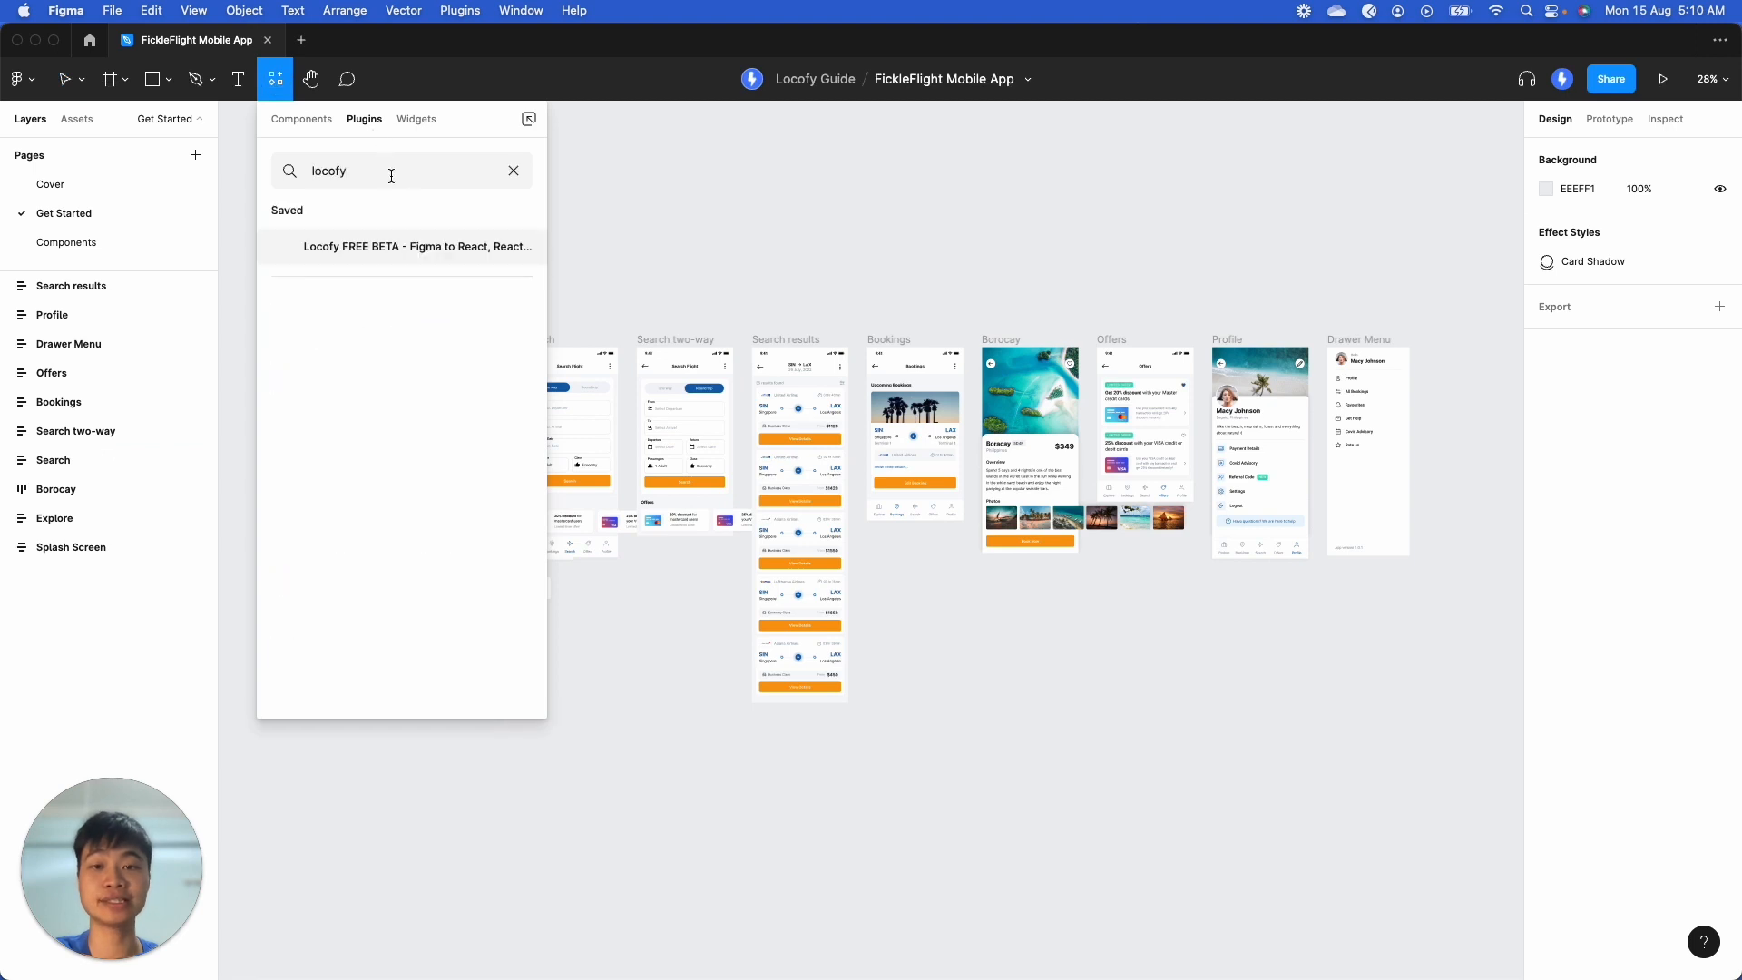
{"action": "left_click", "coordinate": [509, 247]}
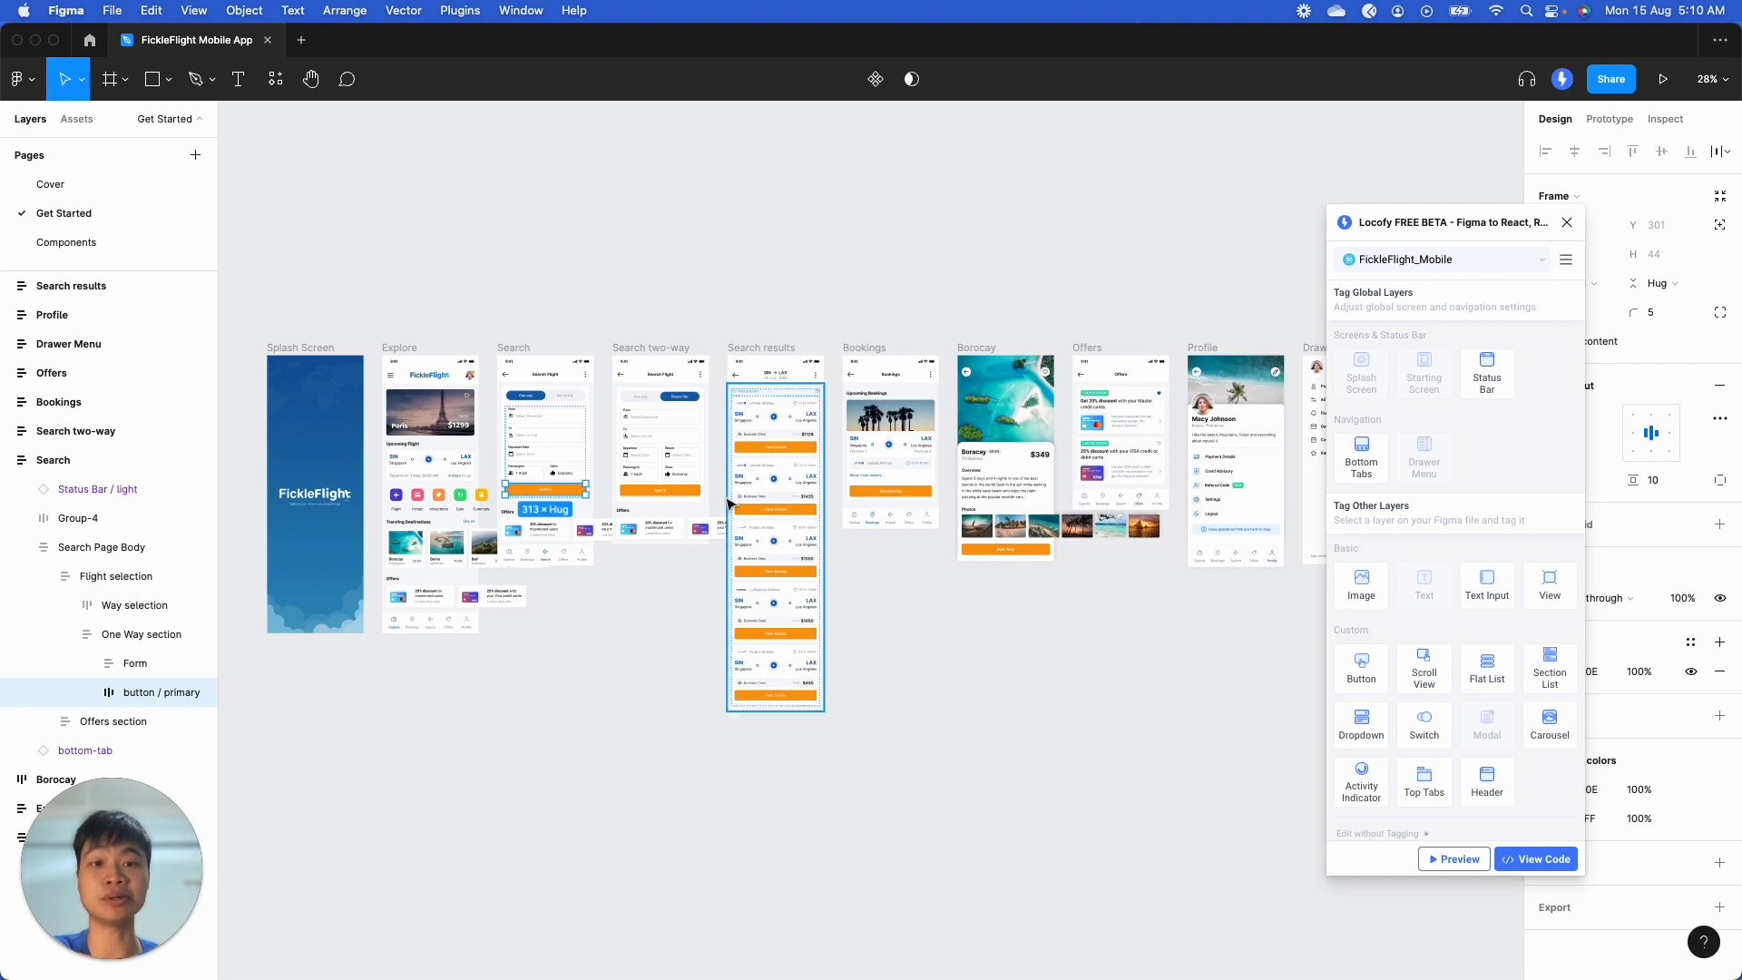
Step: Expand the Search screen's button / primary layer and tag it as a Button in the Locofy plugin
{"action": "scroll", "coordinate": [553, 406], "scroll_direction": "up", "scroll_amount": 5}
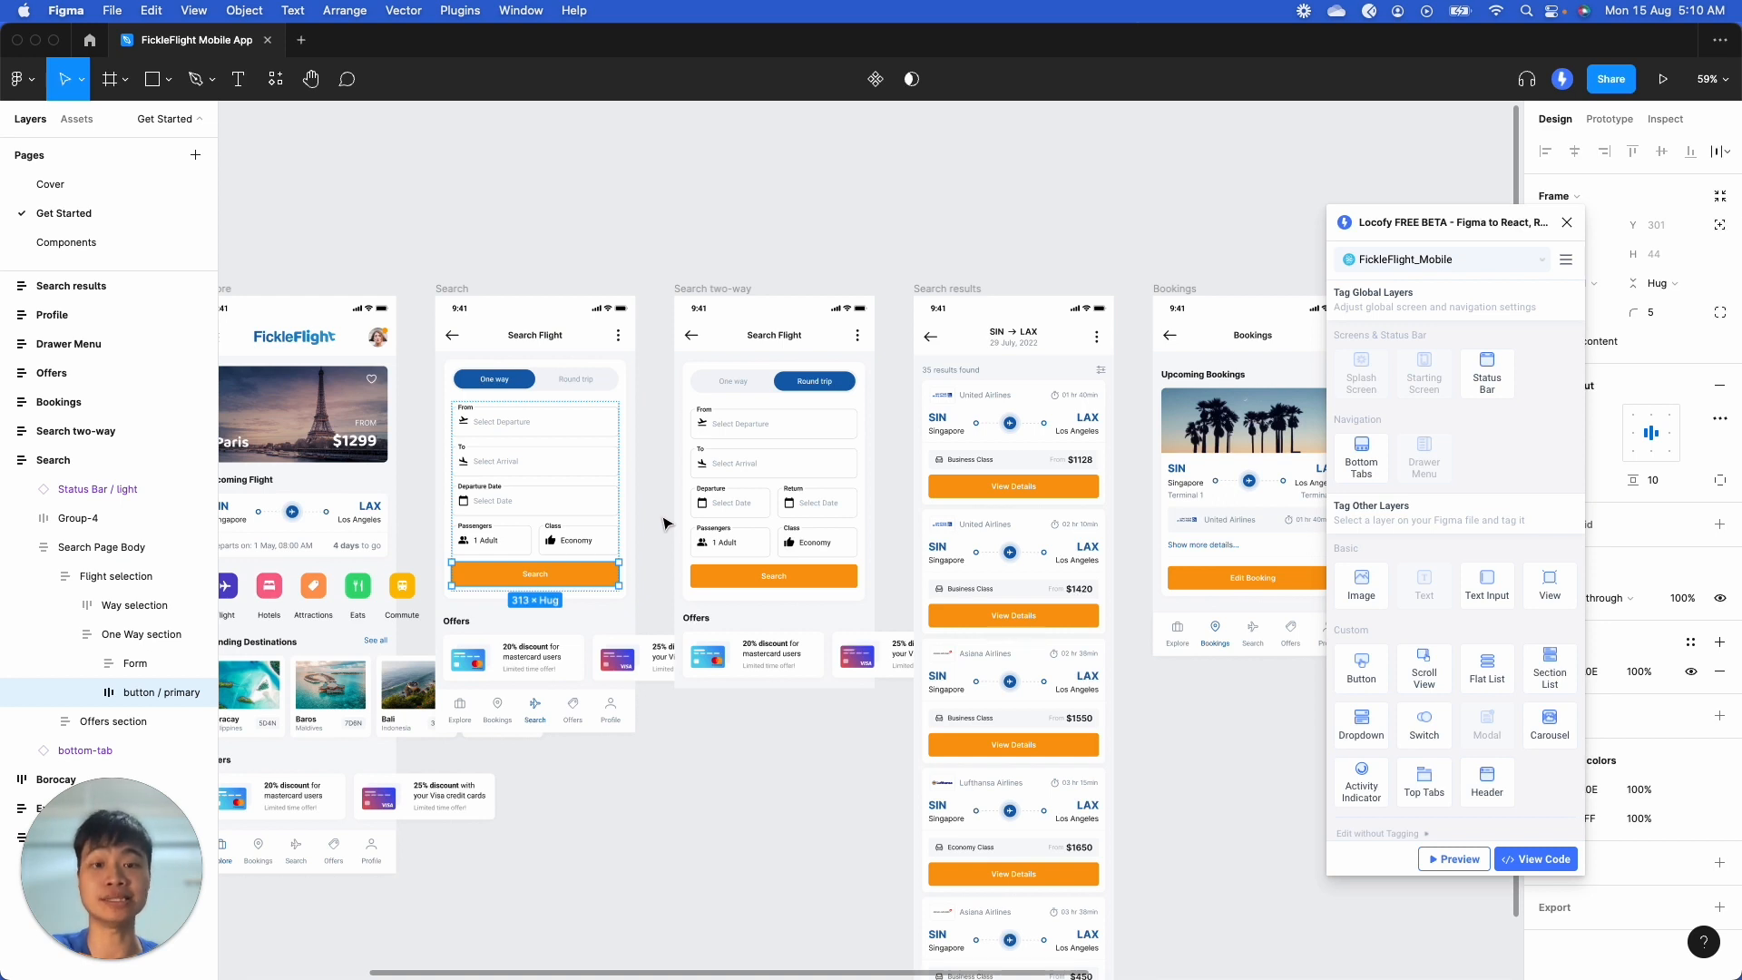
{"action": "scroll", "coordinate": [667, 524], "scroll_direction": "up", "scroll_amount": 5}
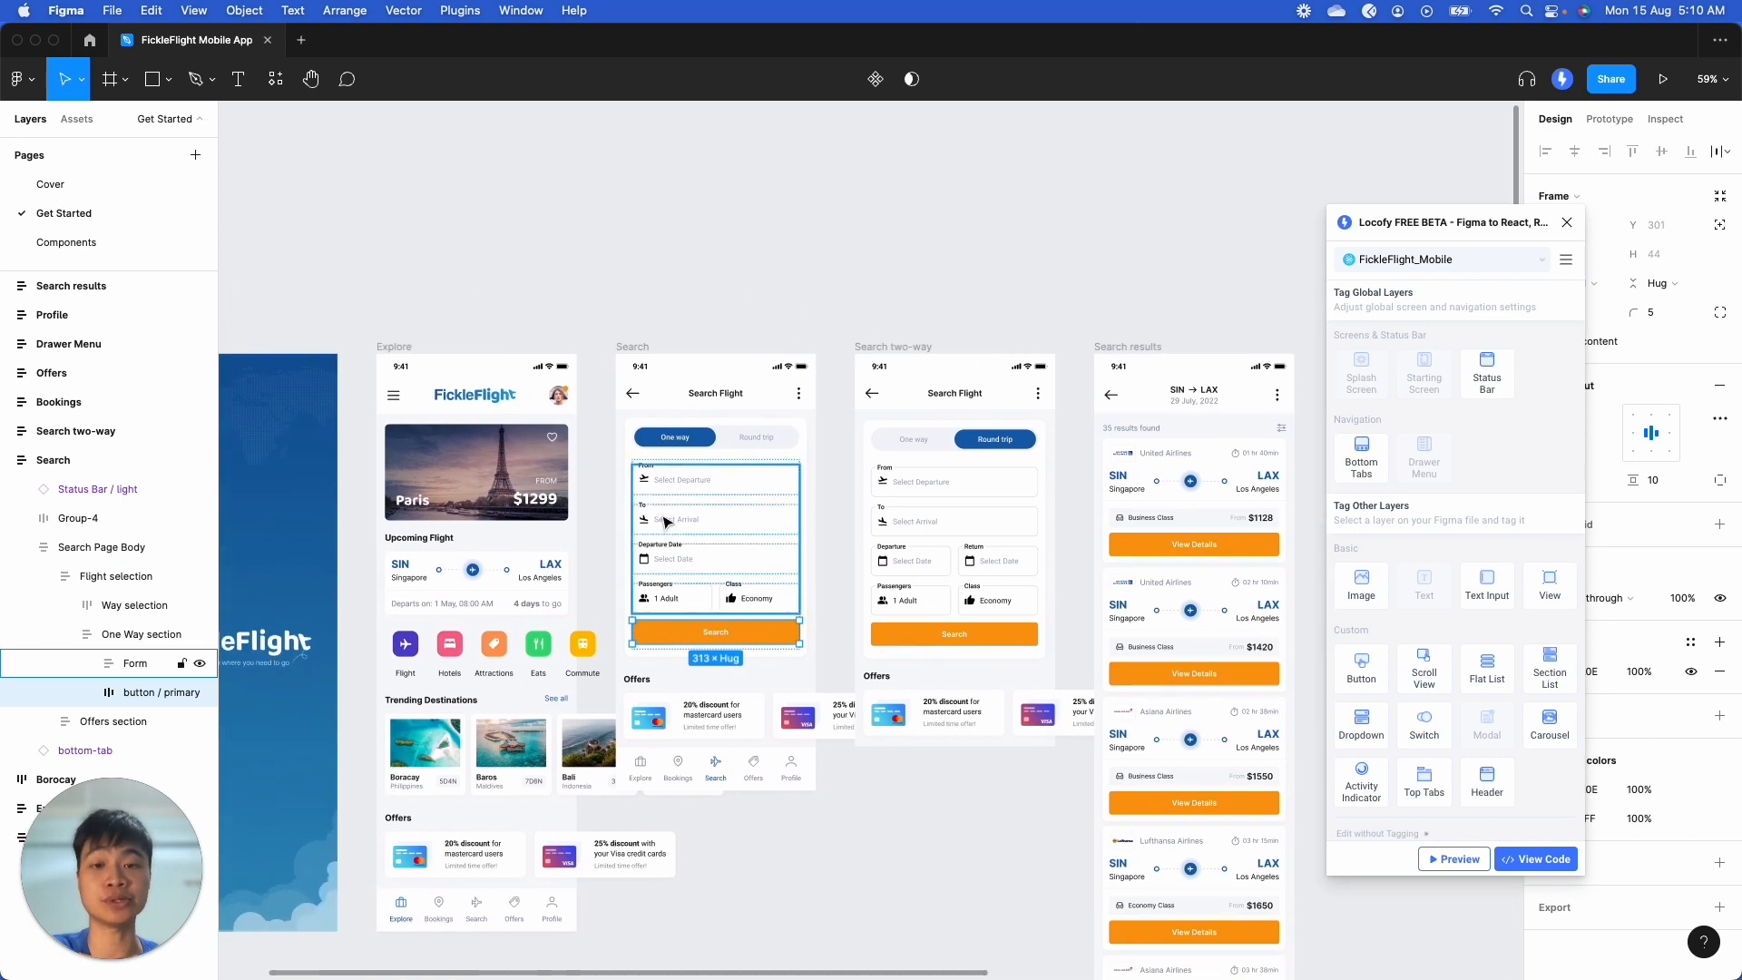
{"action": "scroll", "coordinate": [666, 523], "scroll_direction": "up", "scroll_amount": 4}
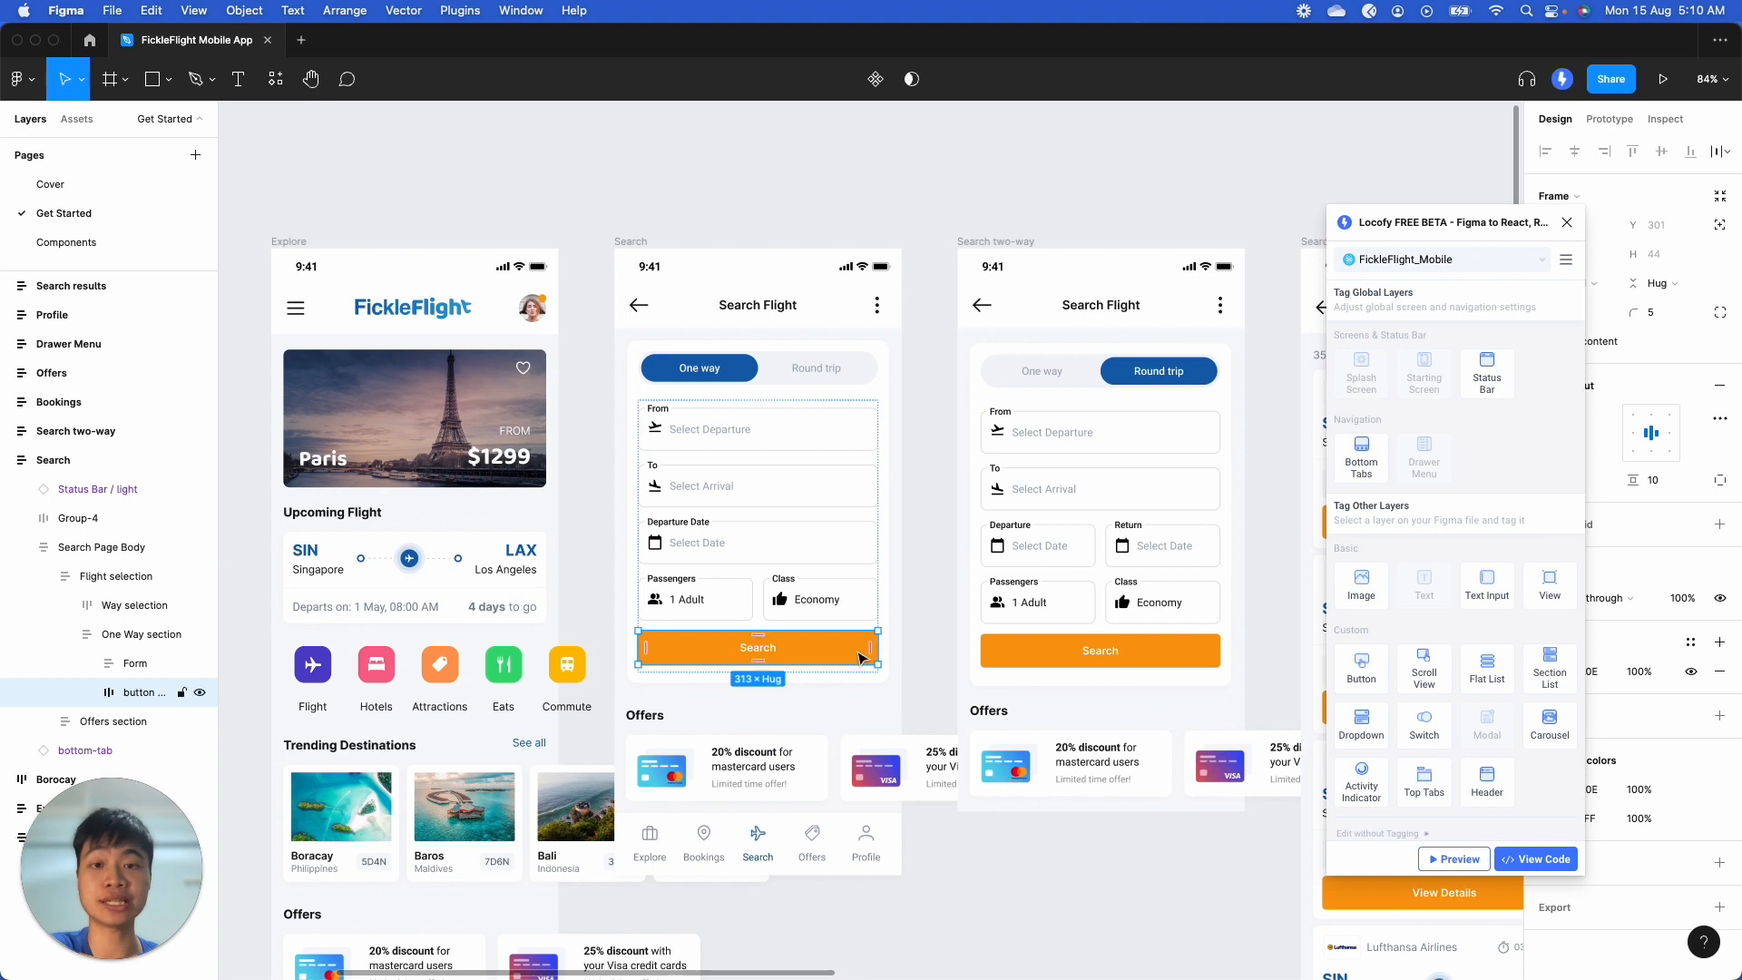
{"action": "left_click", "coordinate": [87, 692]}
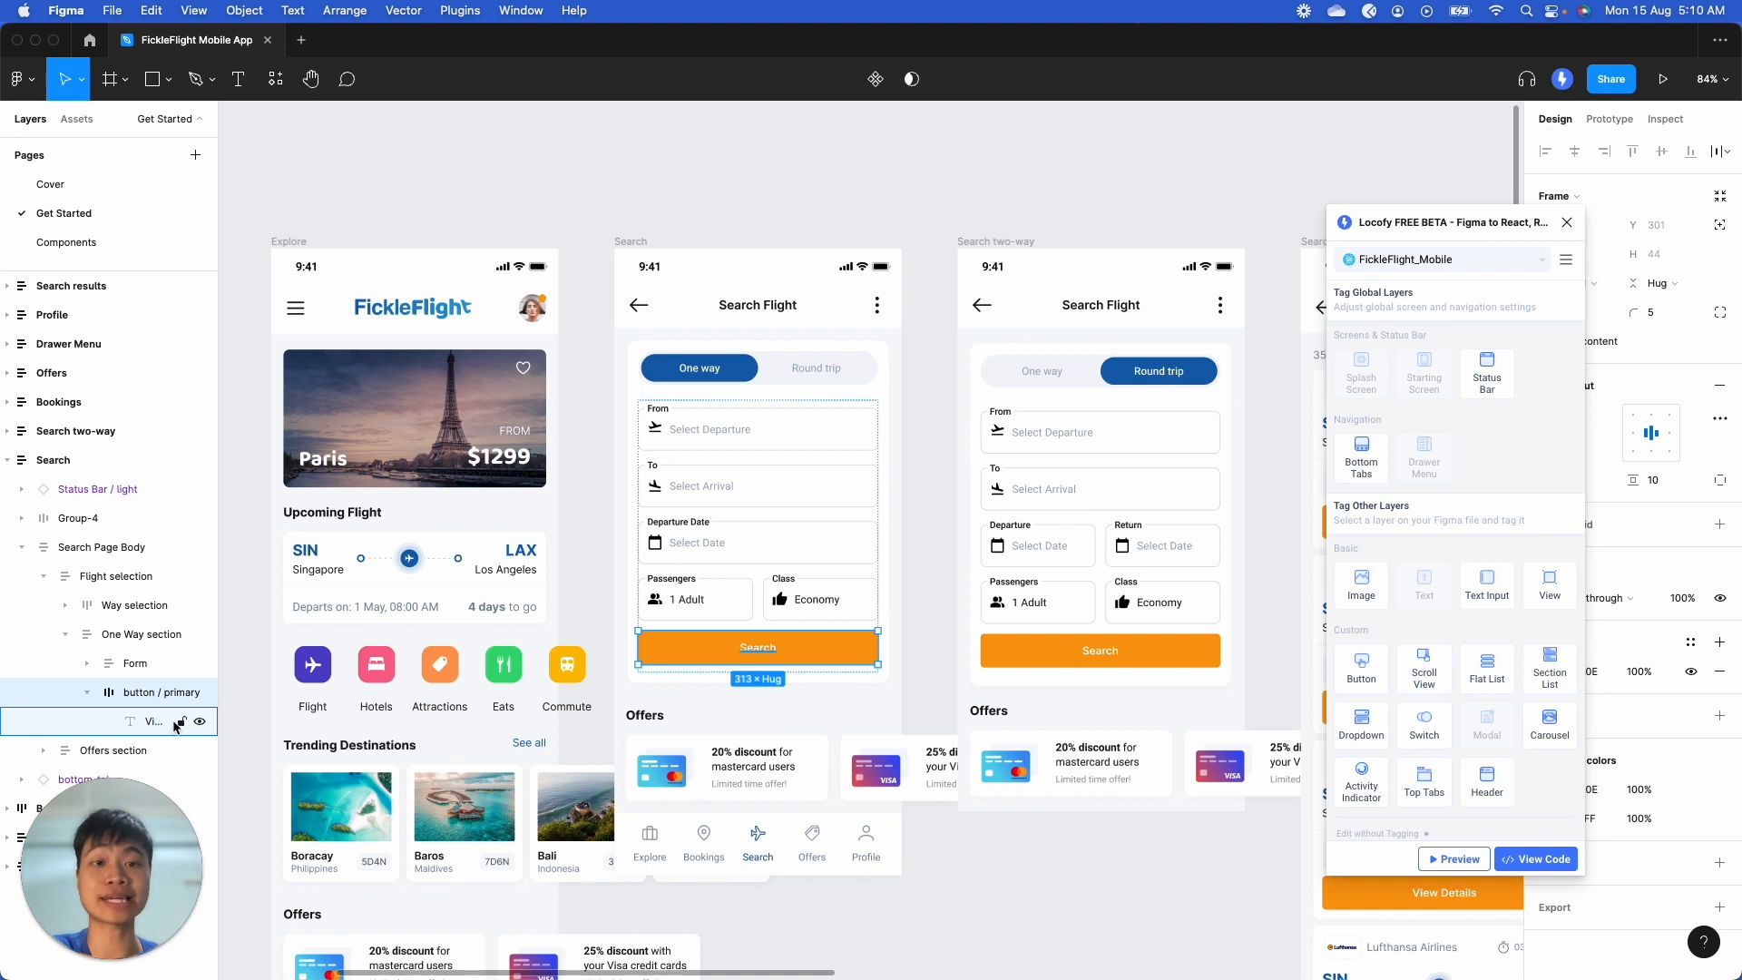
{"action": "left_click_drag", "start_coordinate": [1415, 228], "coordinate": [1319, 233]}
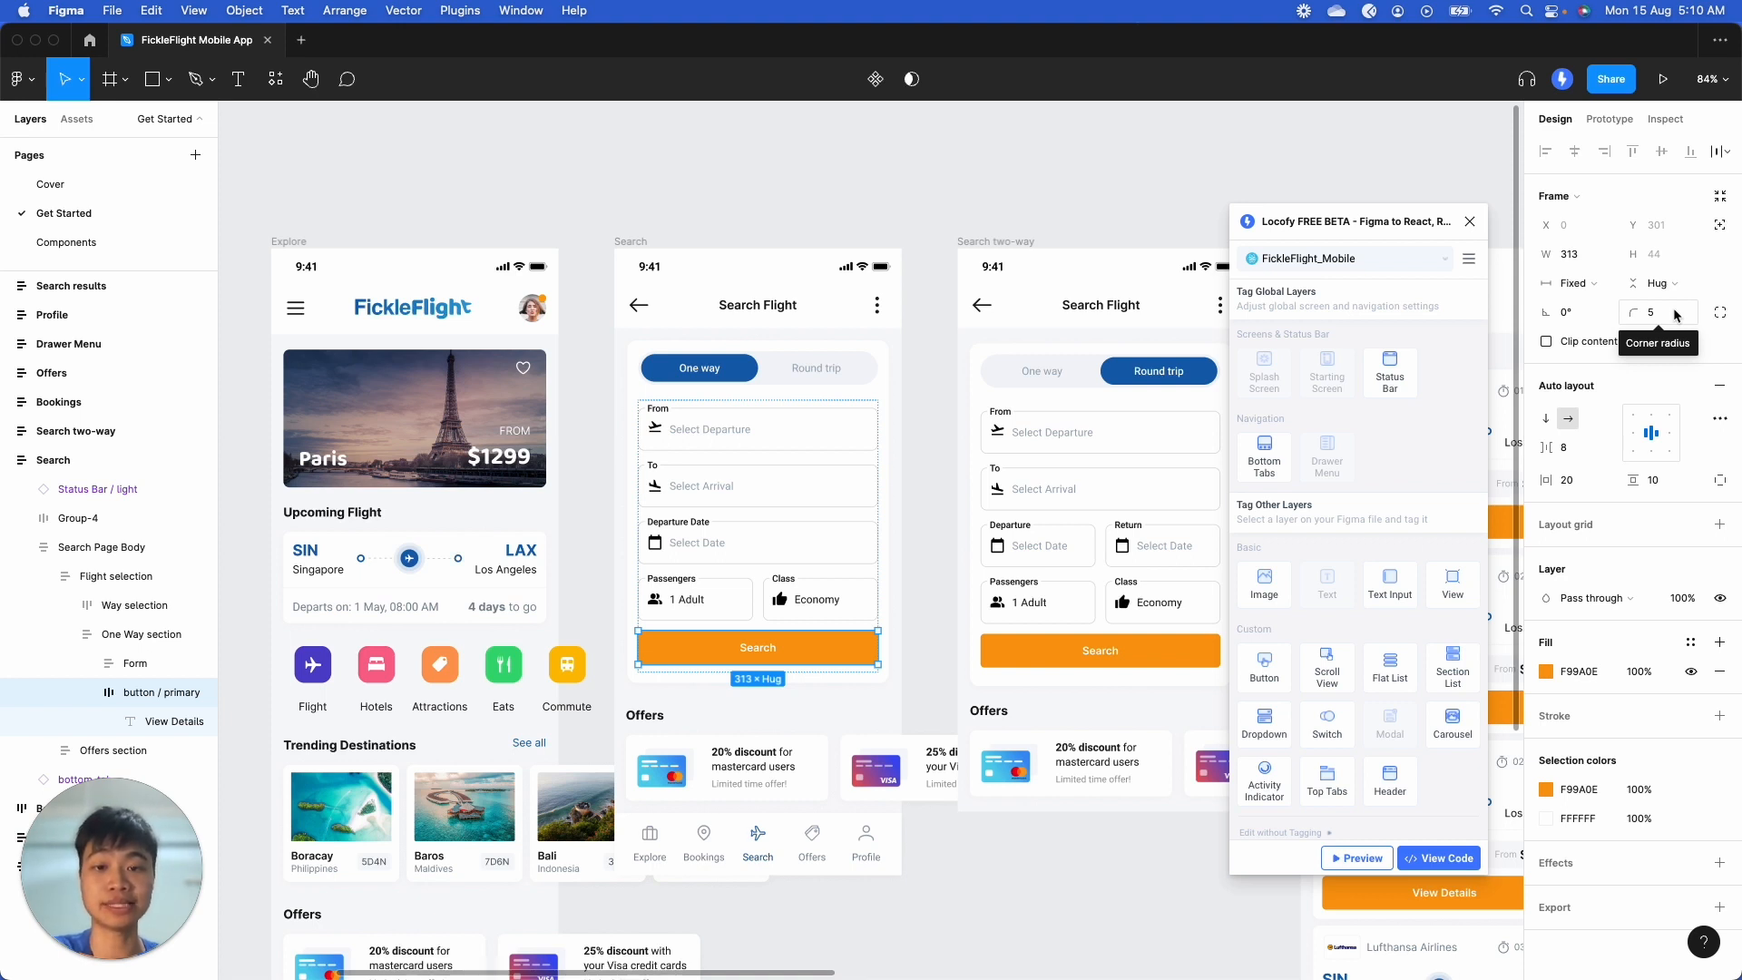
{"action": "left_click", "coordinate": [1273, 667]}
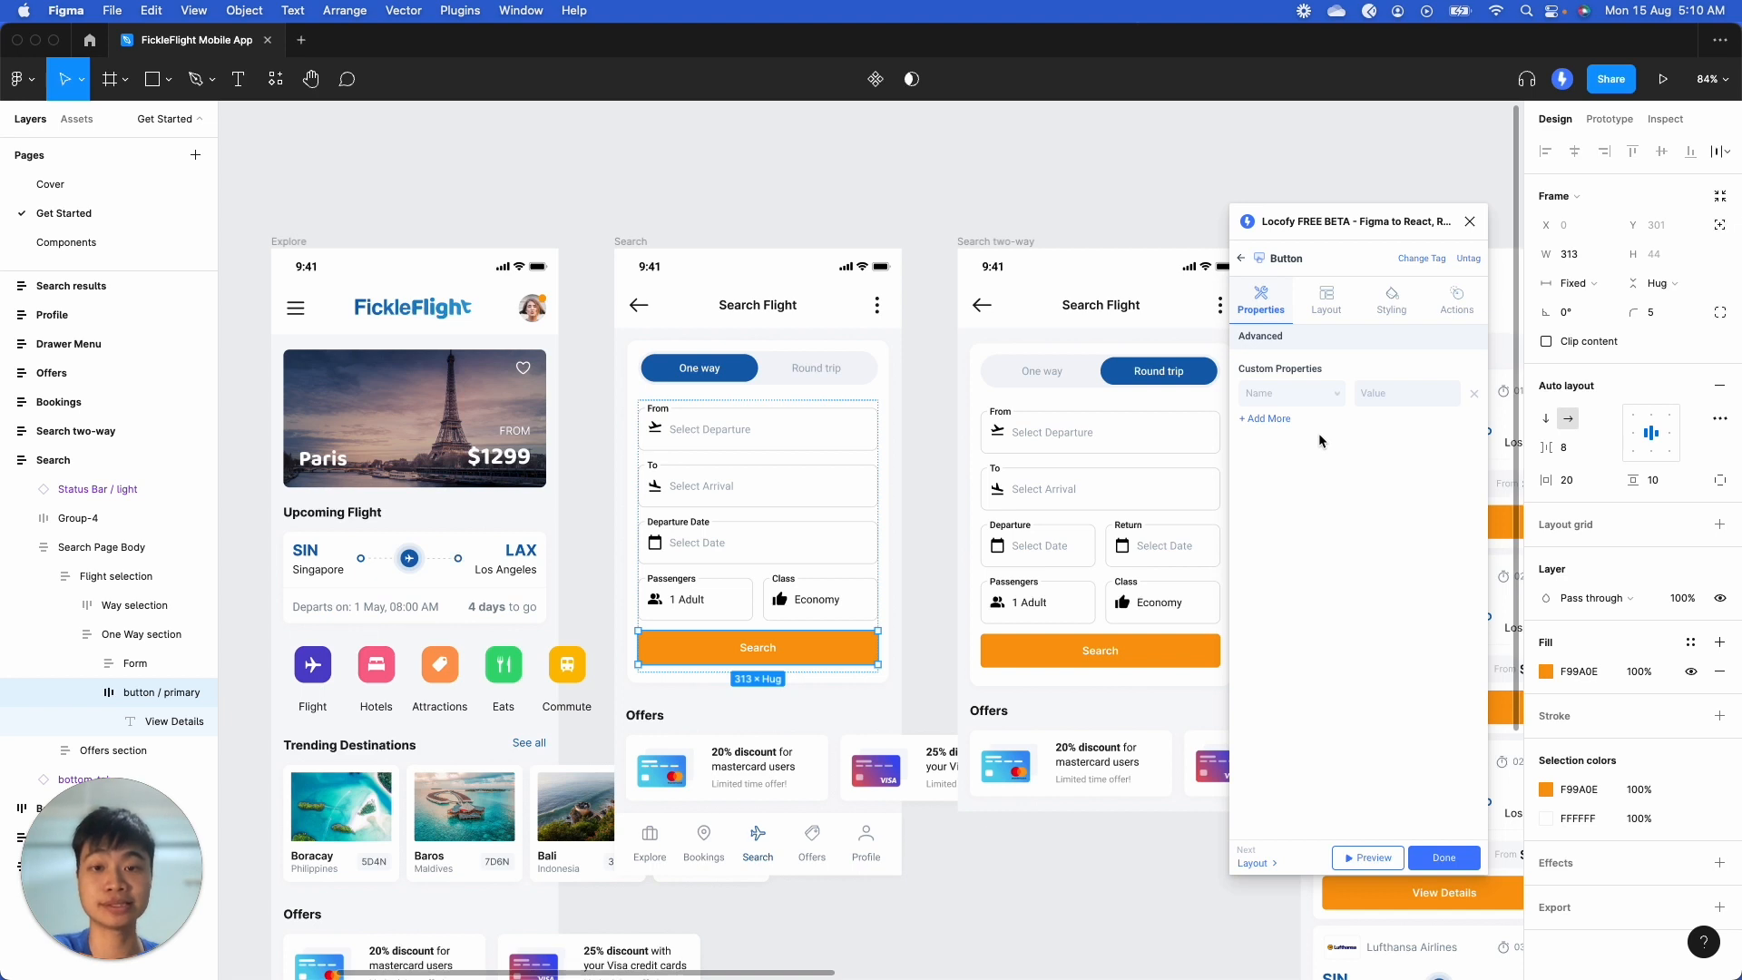
Step: Examine the Search button's autolayout, padding, sizing and width unit options, and its styling settings
{"action": "left_click", "coordinate": [1338, 312]}
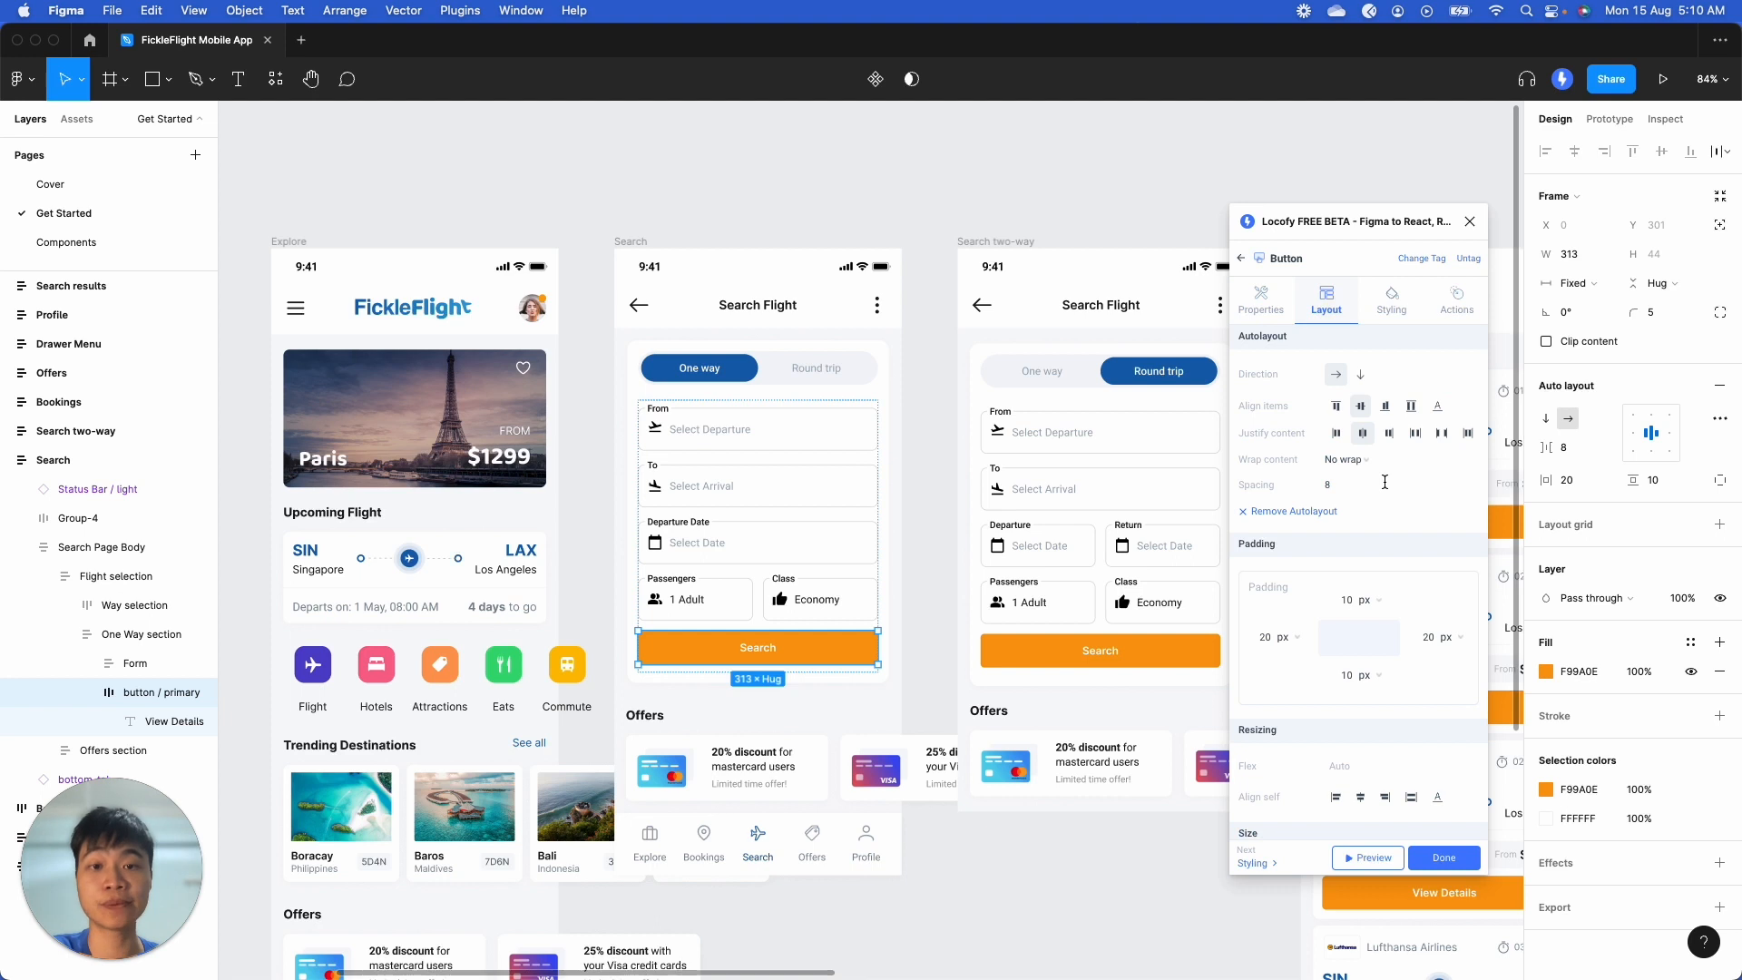
{"action": "scroll", "coordinate": [1384, 482], "scroll_direction": "down", "scroll_amount": 3}
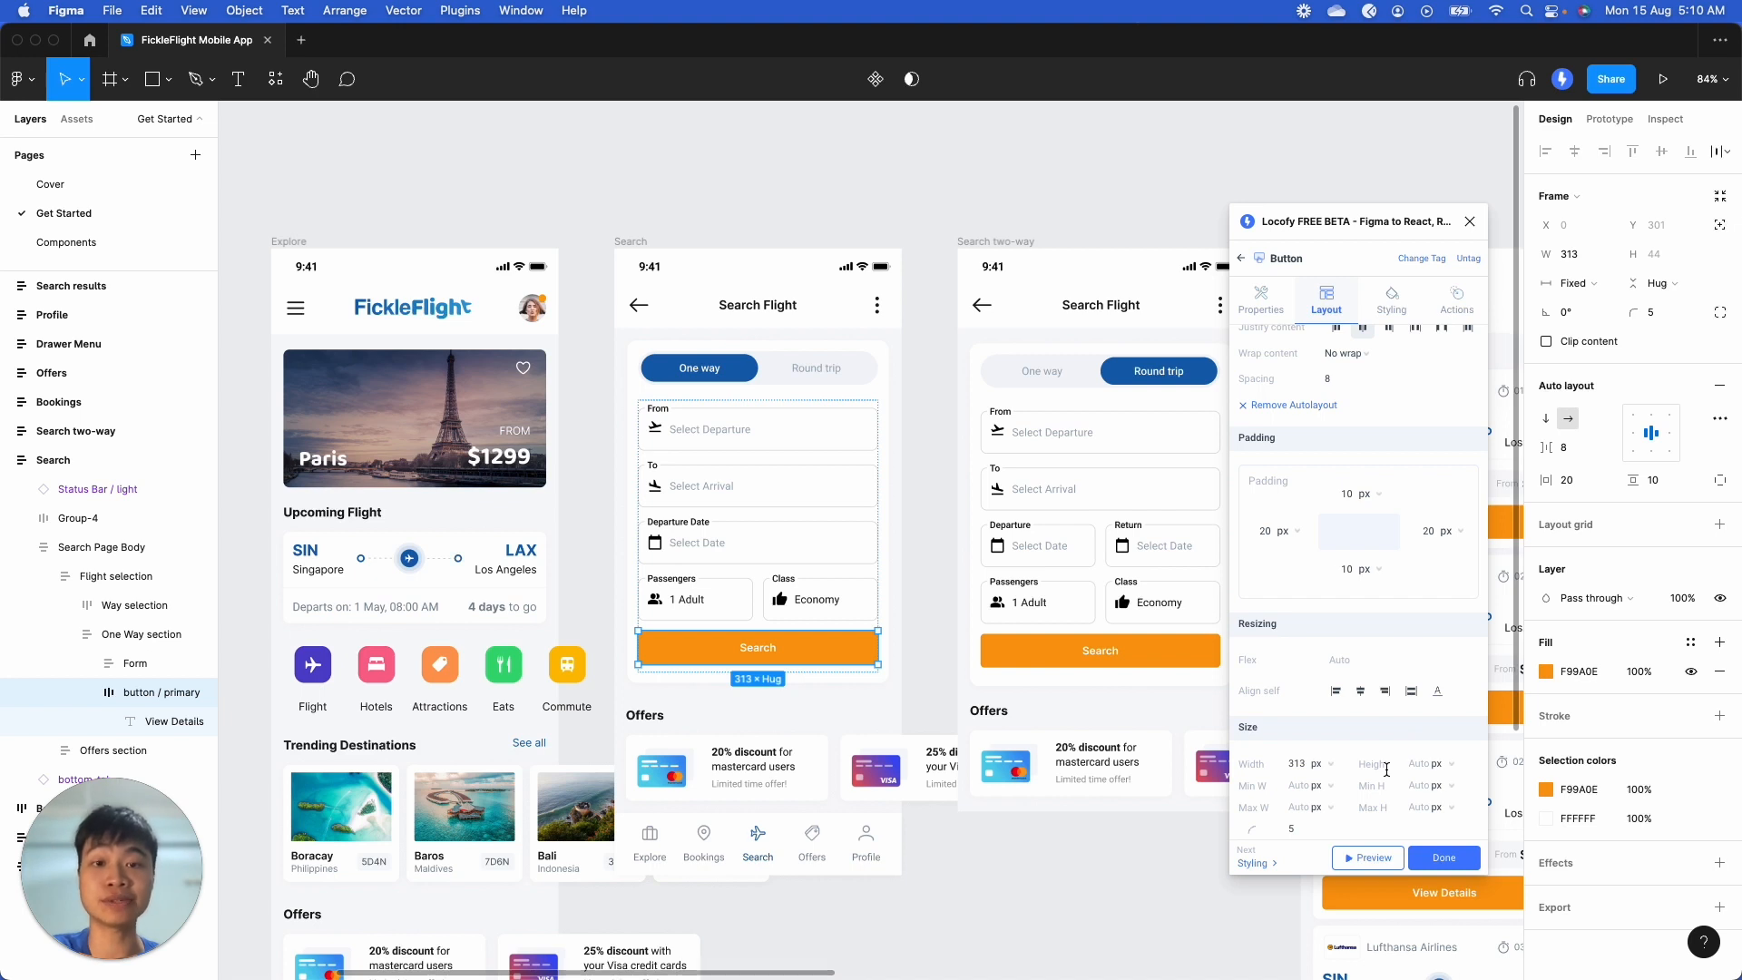
{"action": "left_click", "coordinate": [1324, 768]}
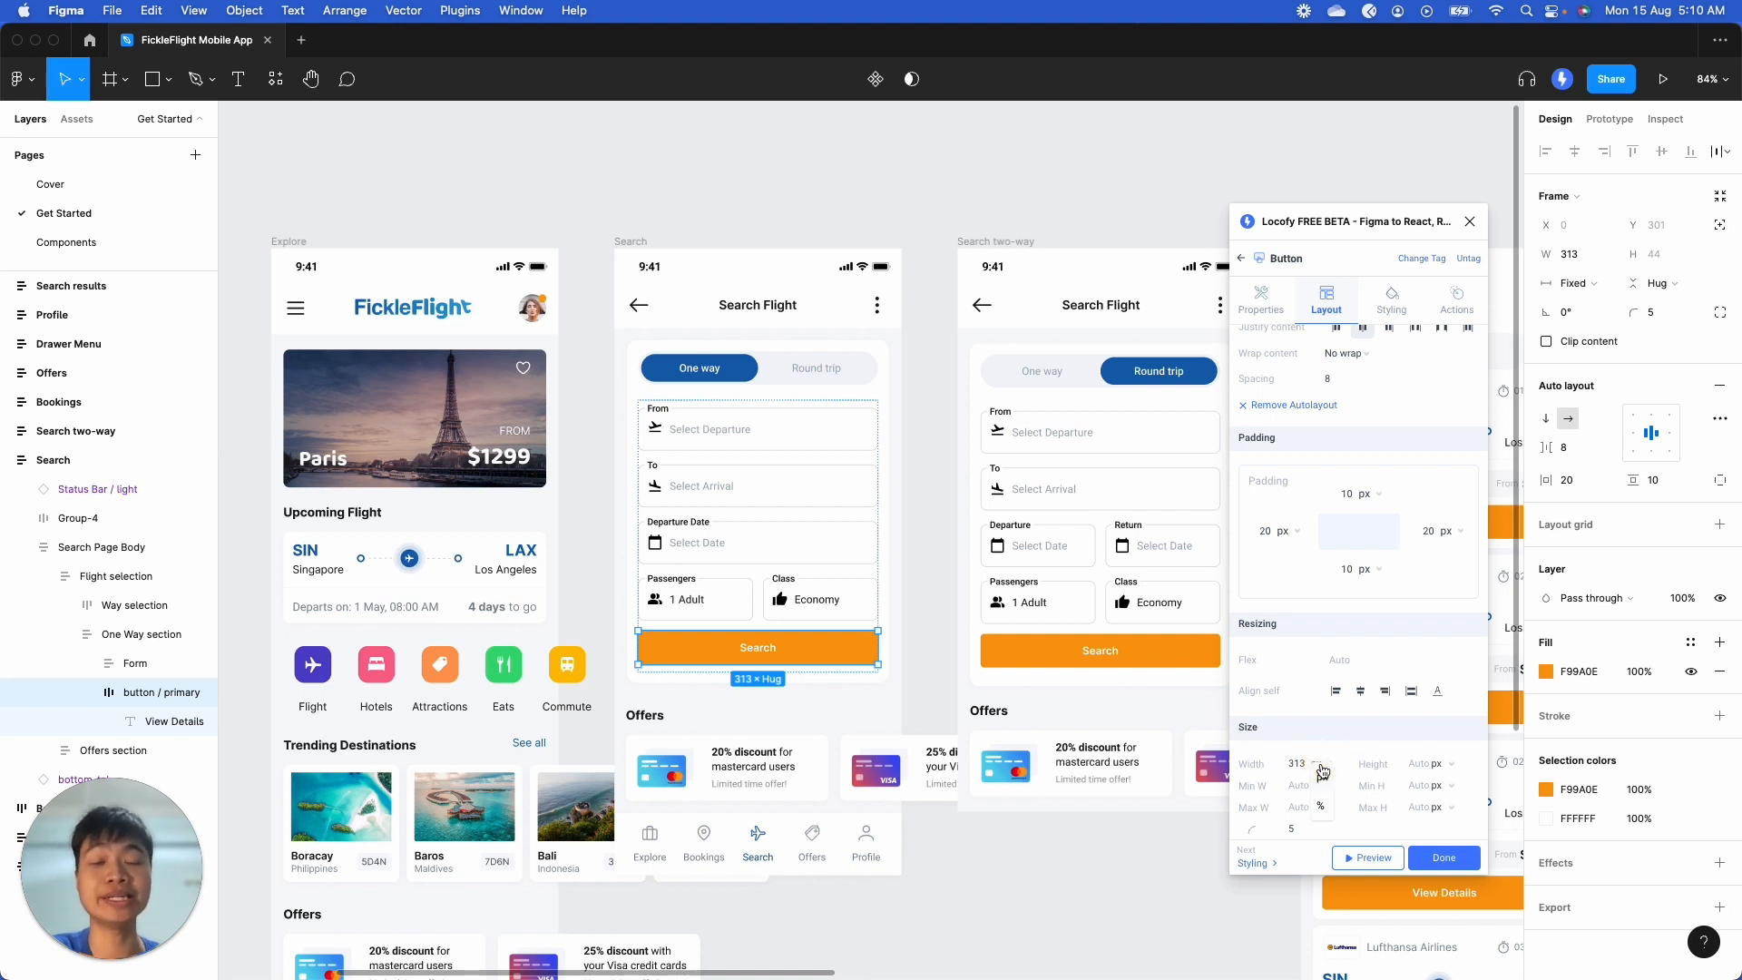
{"action": "left_click", "coordinate": [1330, 767]}
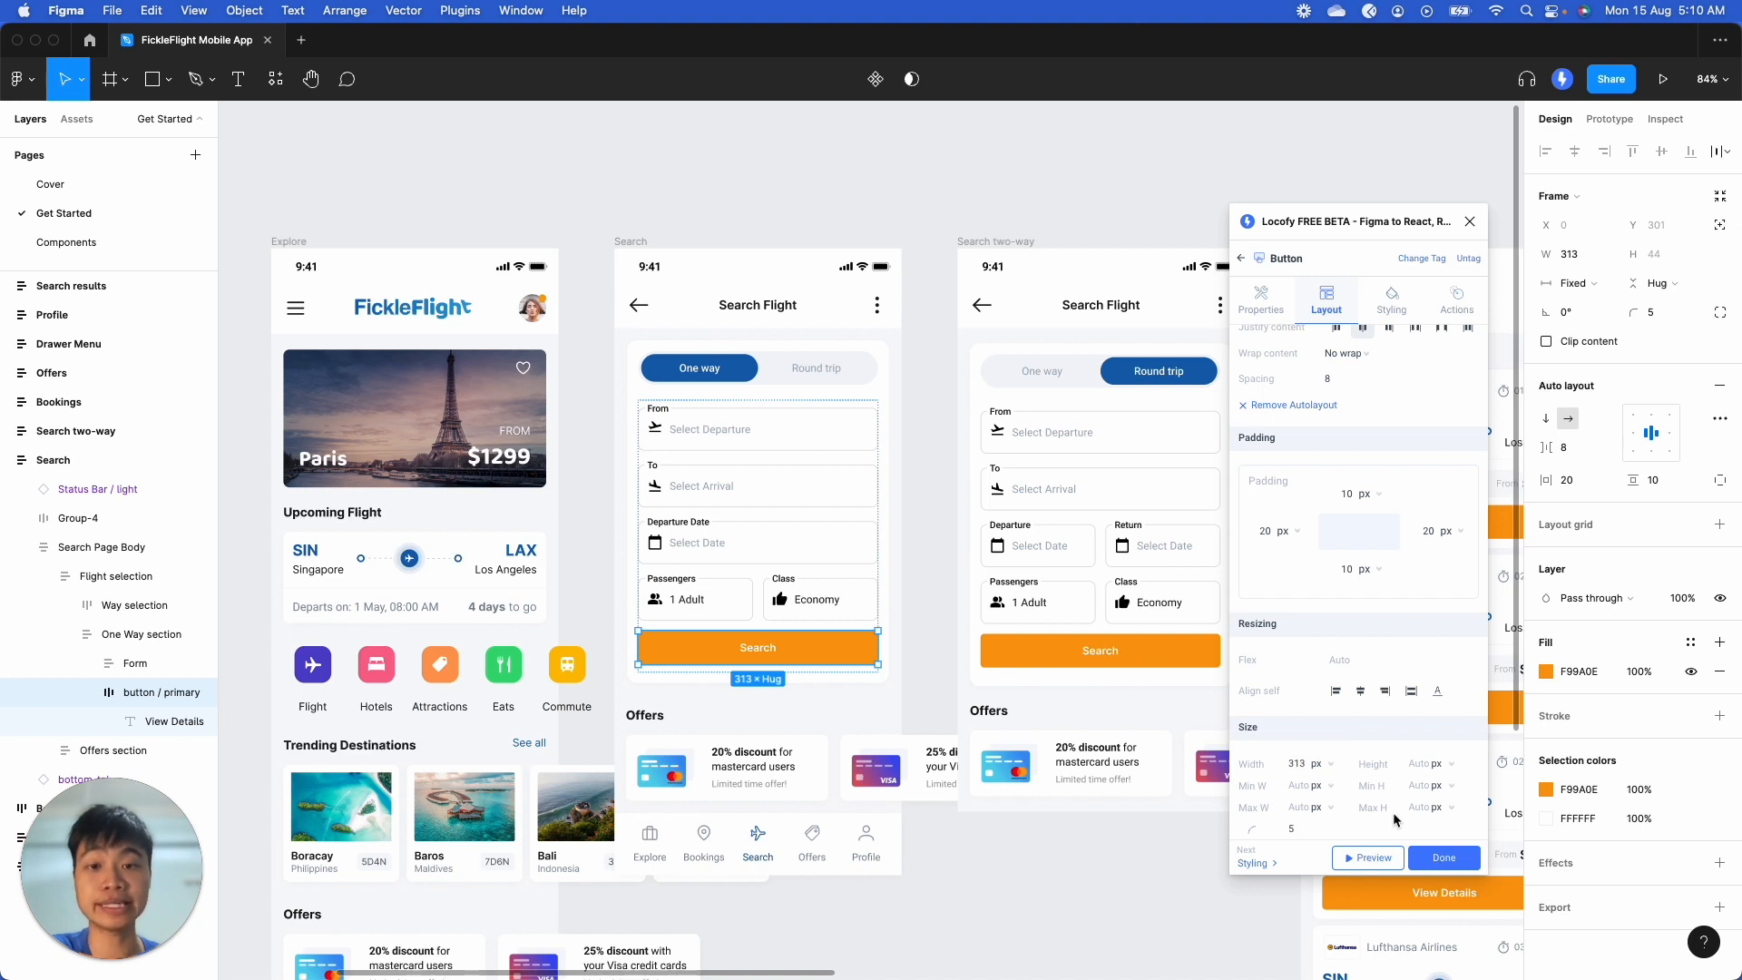
{"action": "left_click", "coordinate": [1392, 307]}
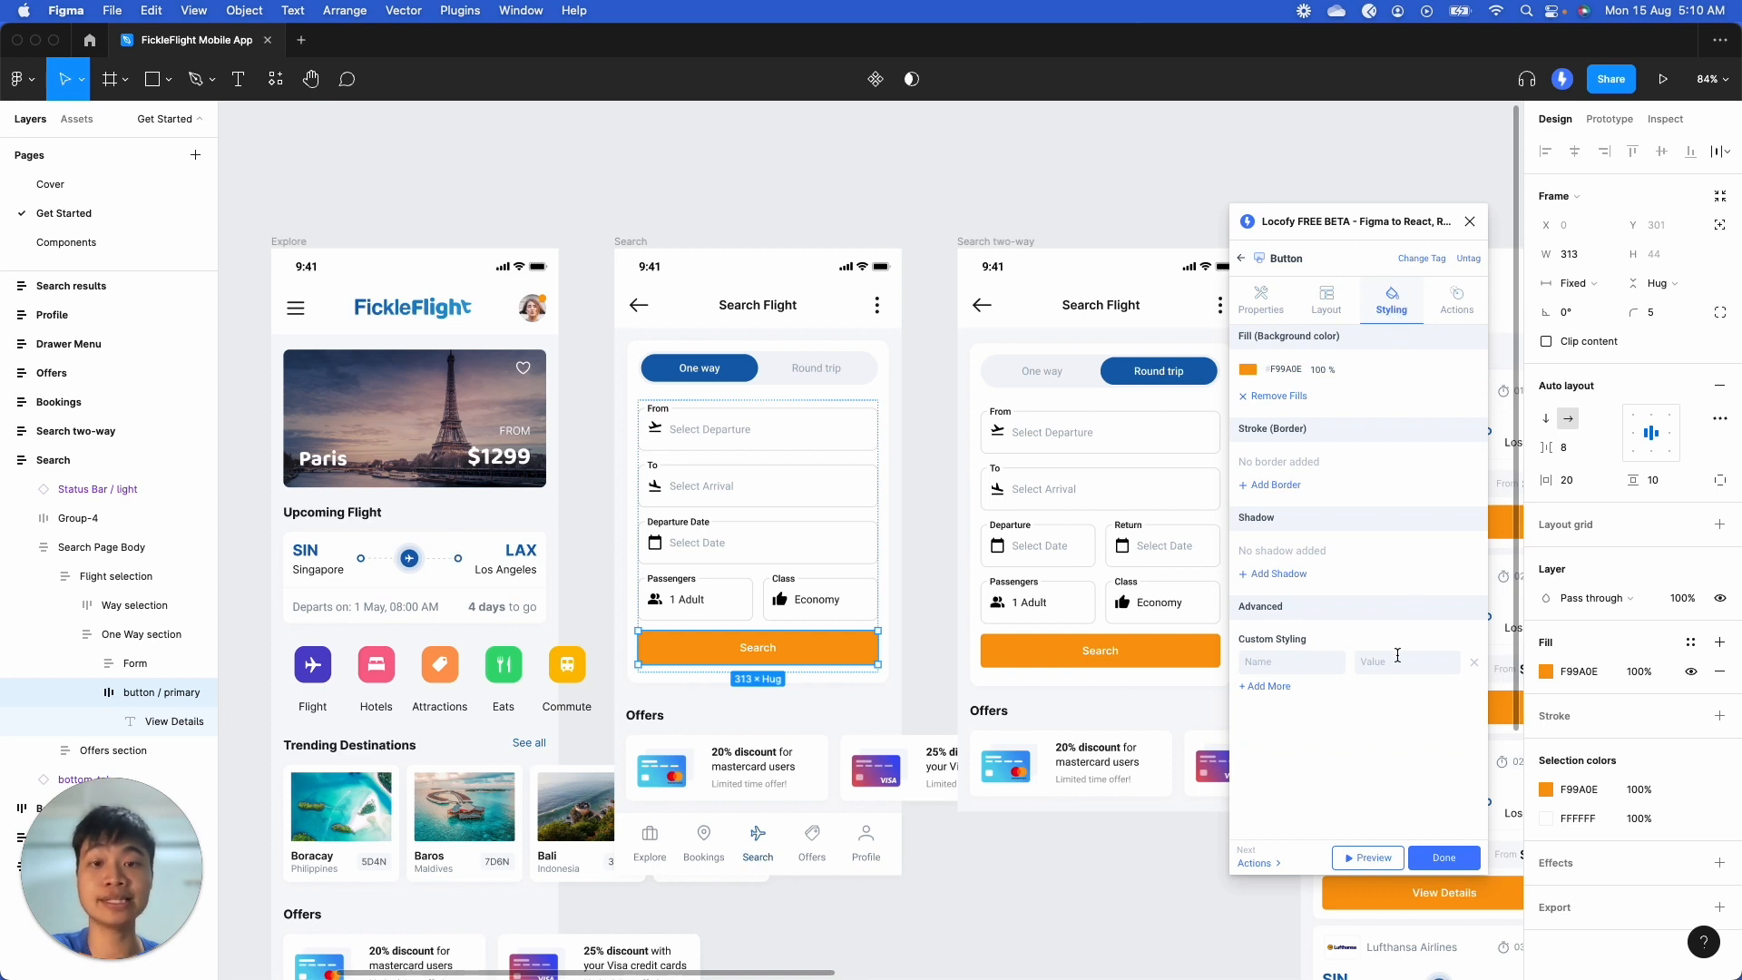
Step: Give the Search button a Press trigger with an opacity effect
{"action": "left_click", "coordinate": [1473, 303]}
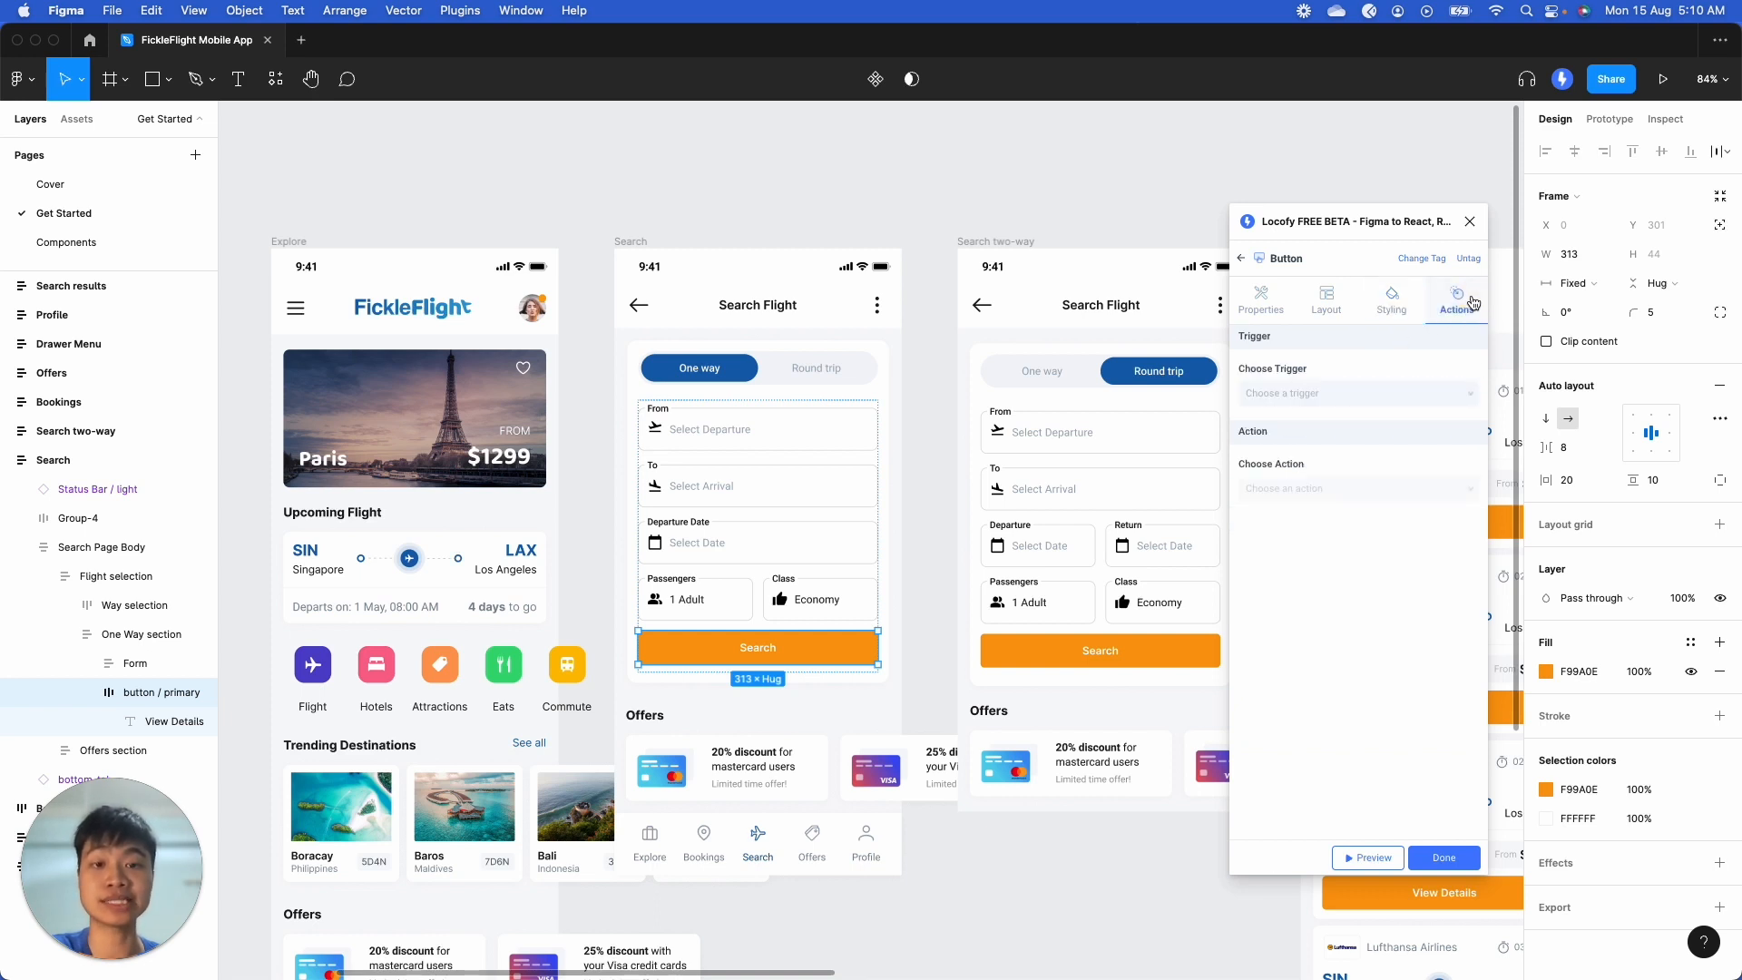
{"action": "left_click", "coordinate": [1381, 393]}
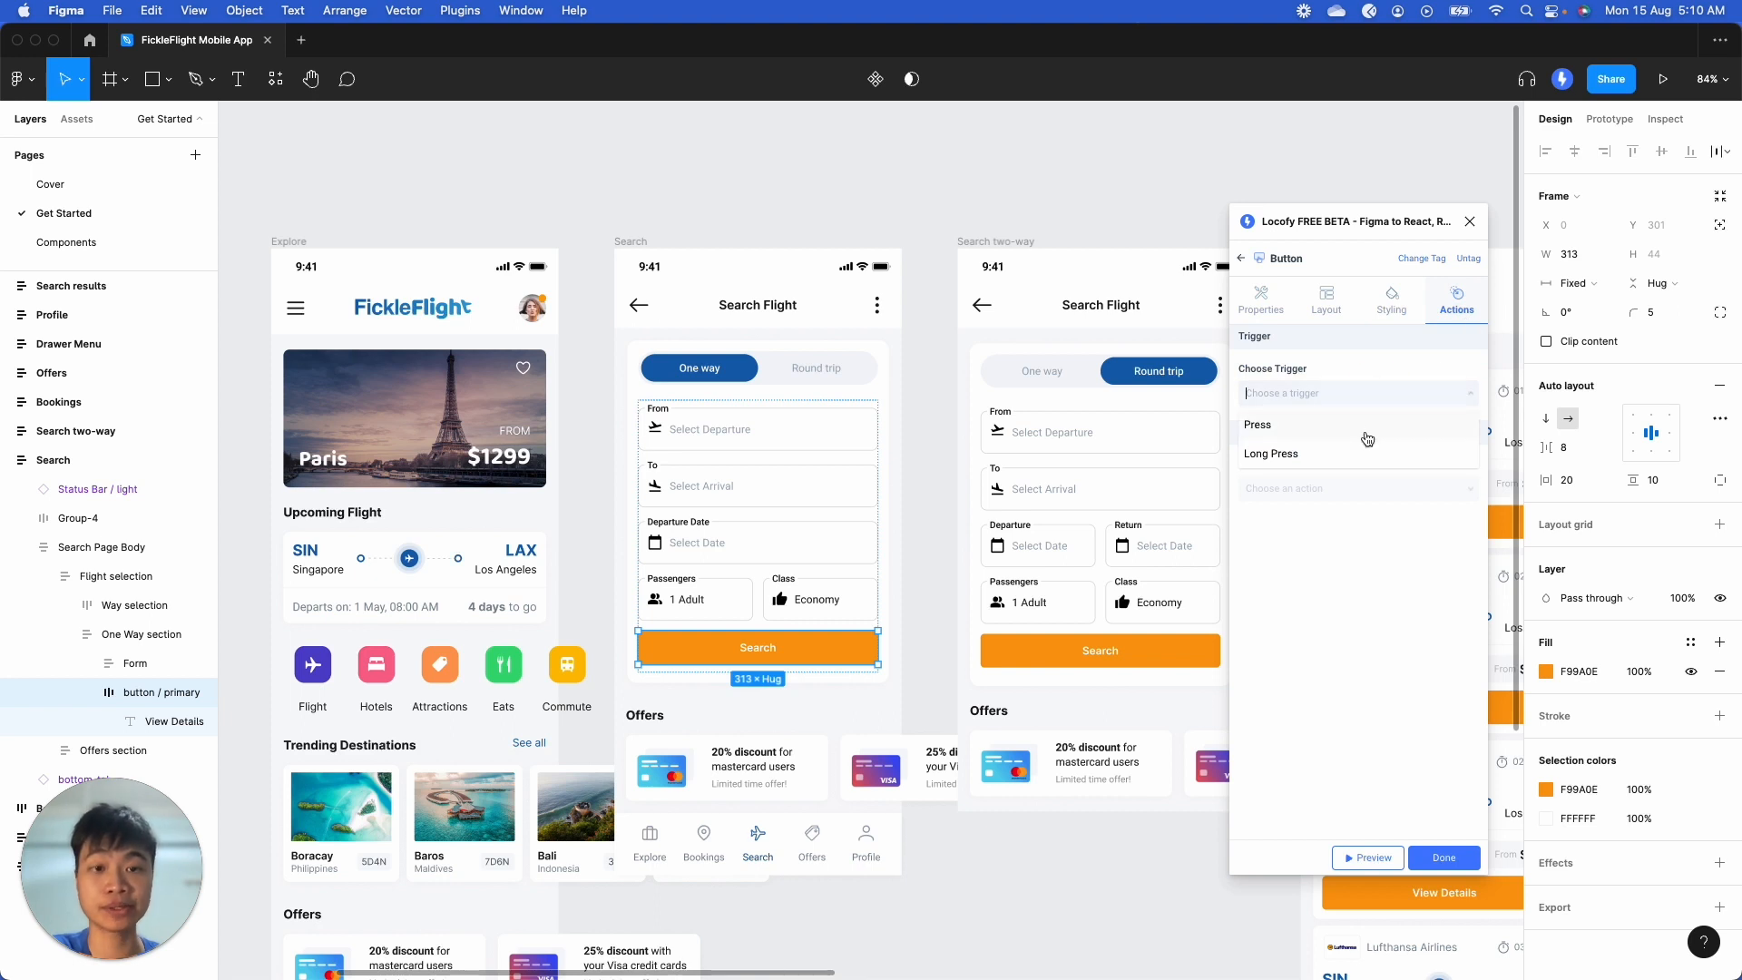
{"action": "left_click", "coordinate": [1366, 427]}
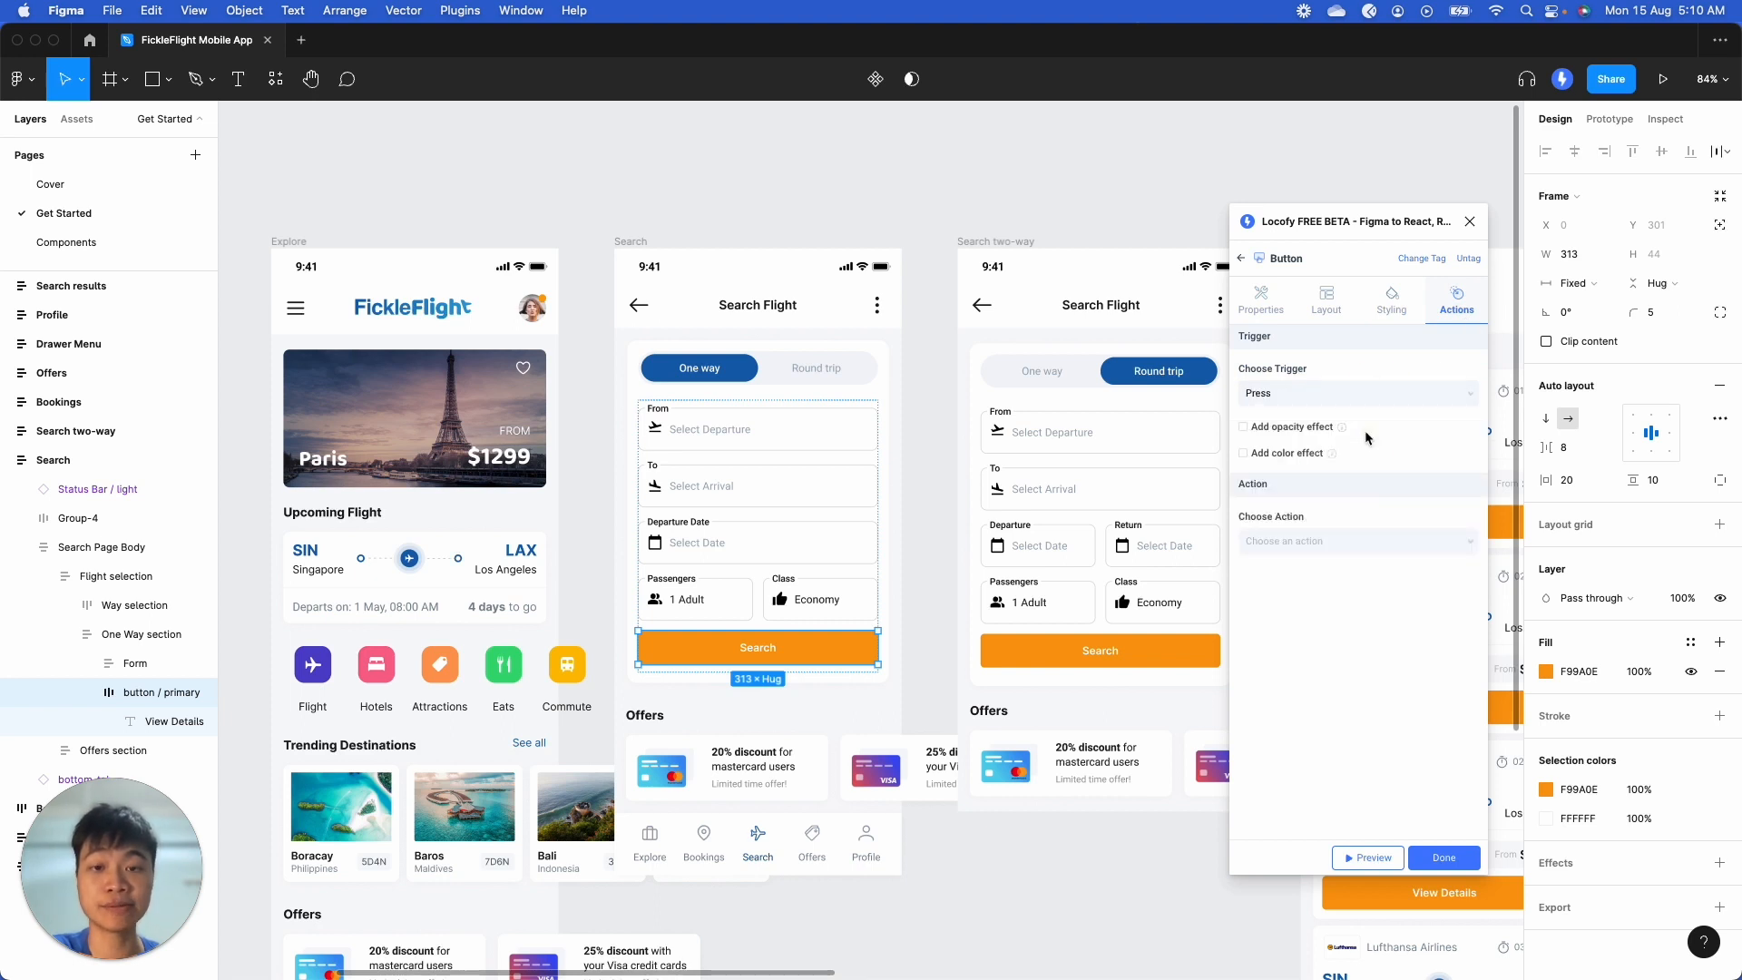
{"action": "left_click", "coordinate": [1313, 427]}
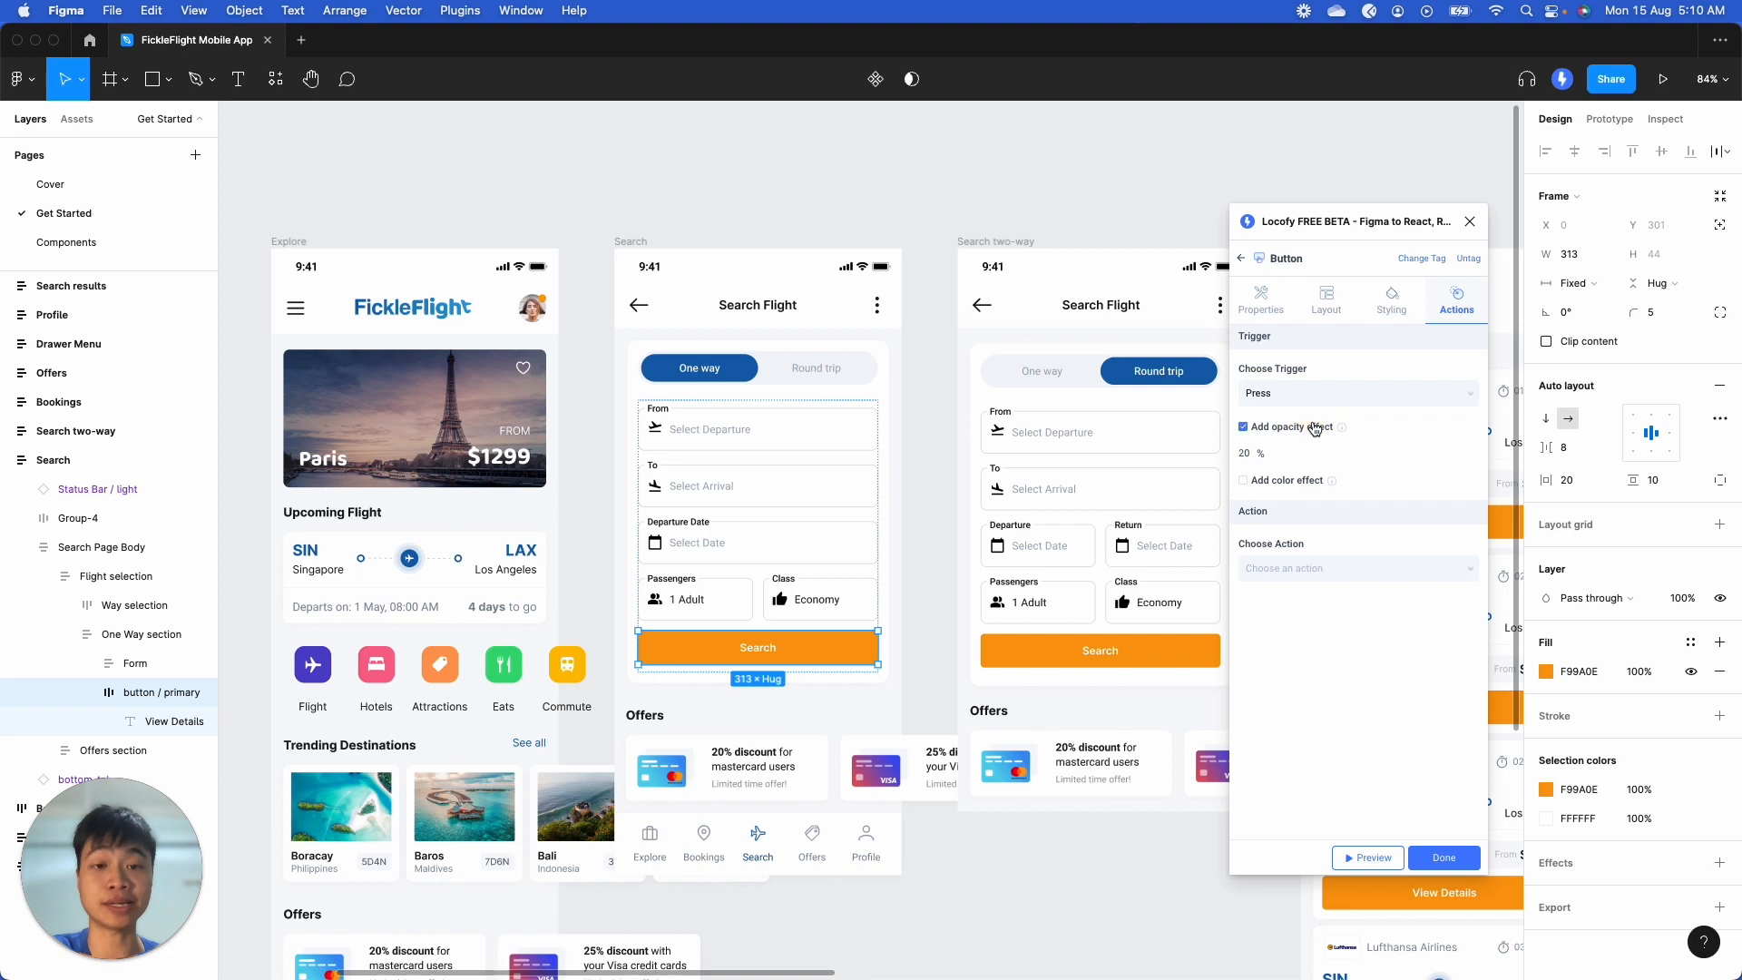
Step: Set the Search button's action to Change Page, link it to the Search results frame, and finish the tagging
{"action": "left_click", "coordinate": [1316, 567]}
{"action": "left_click", "coordinate": [1319, 604]}
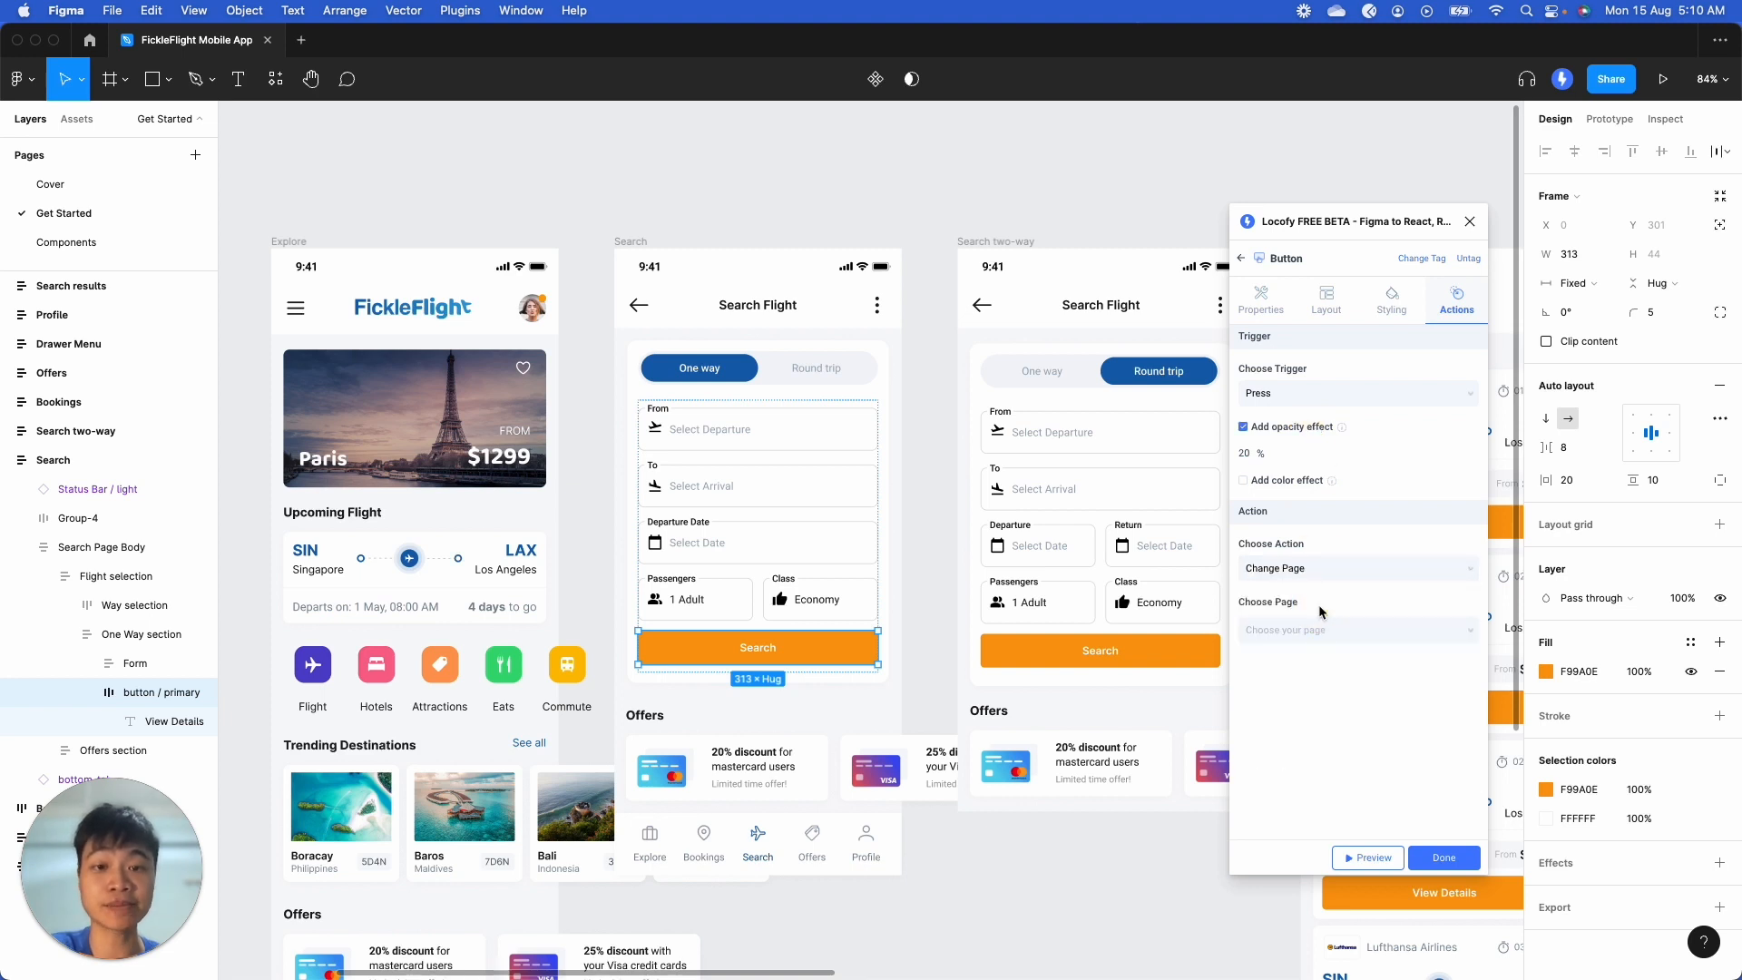
{"action": "left_click", "coordinate": [1323, 630]}
{"action": "left_click", "coordinate": [1272, 600]}
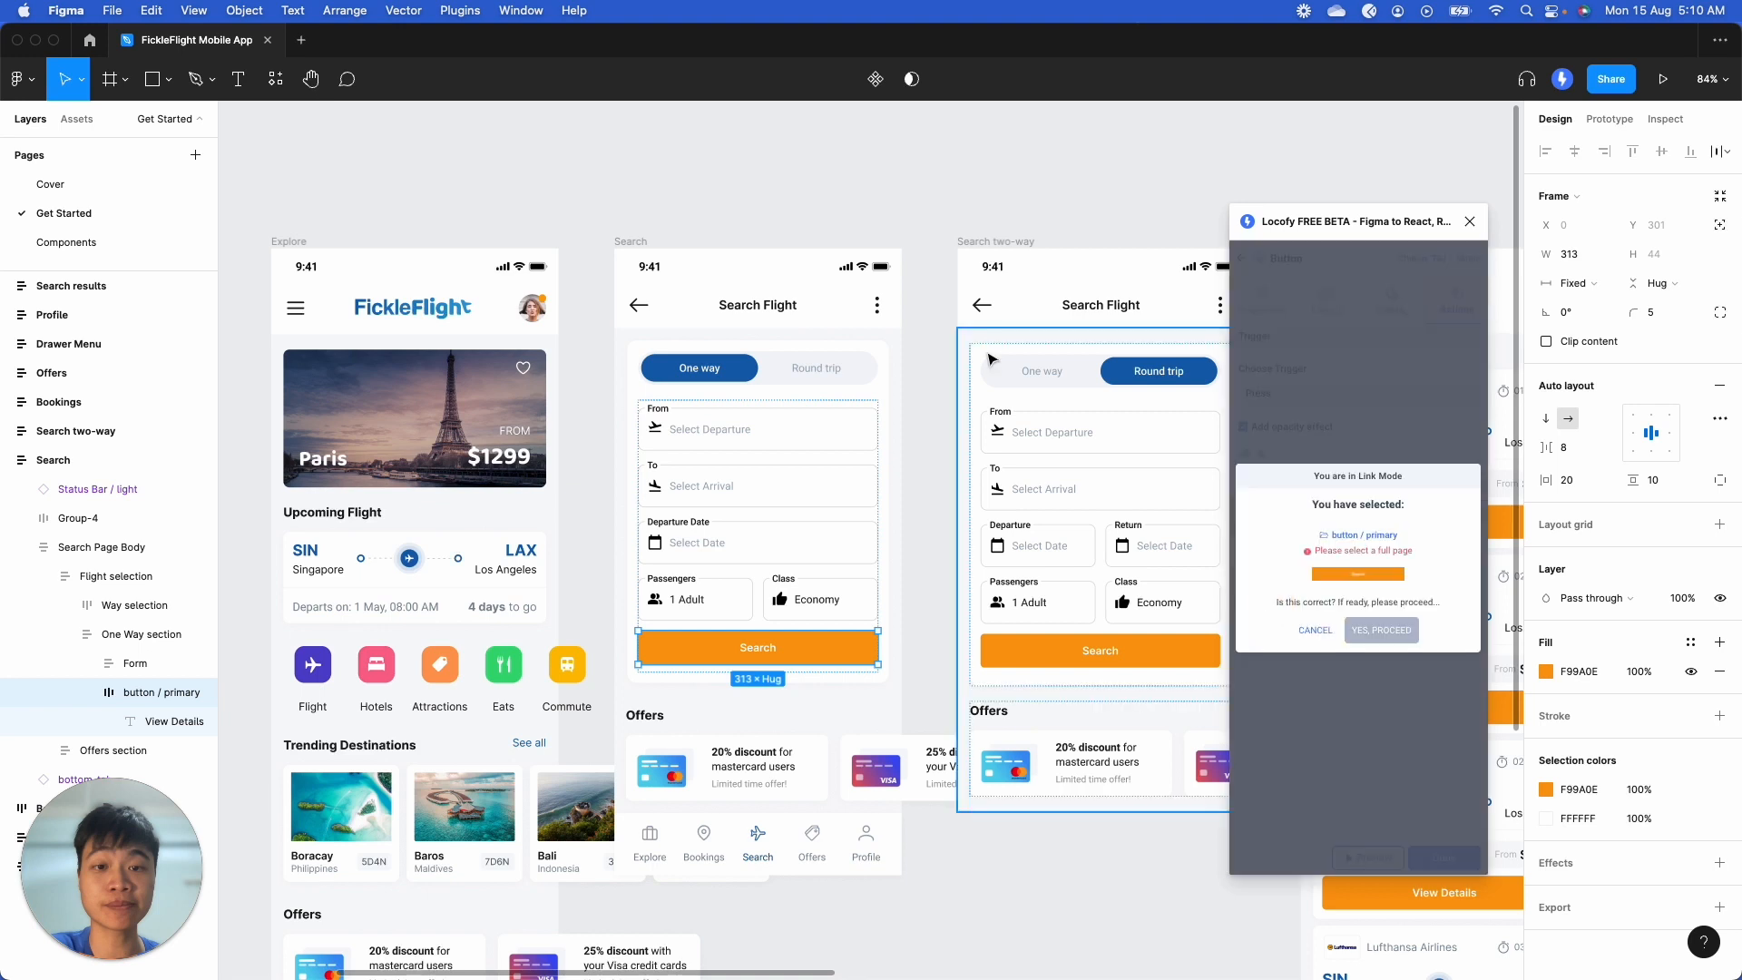
{"action": "scroll", "coordinate": [1003, 350], "scroll_direction": "right", "scroll_amount": 3}
{"action": "left_click", "coordinate": [1116, 236]}
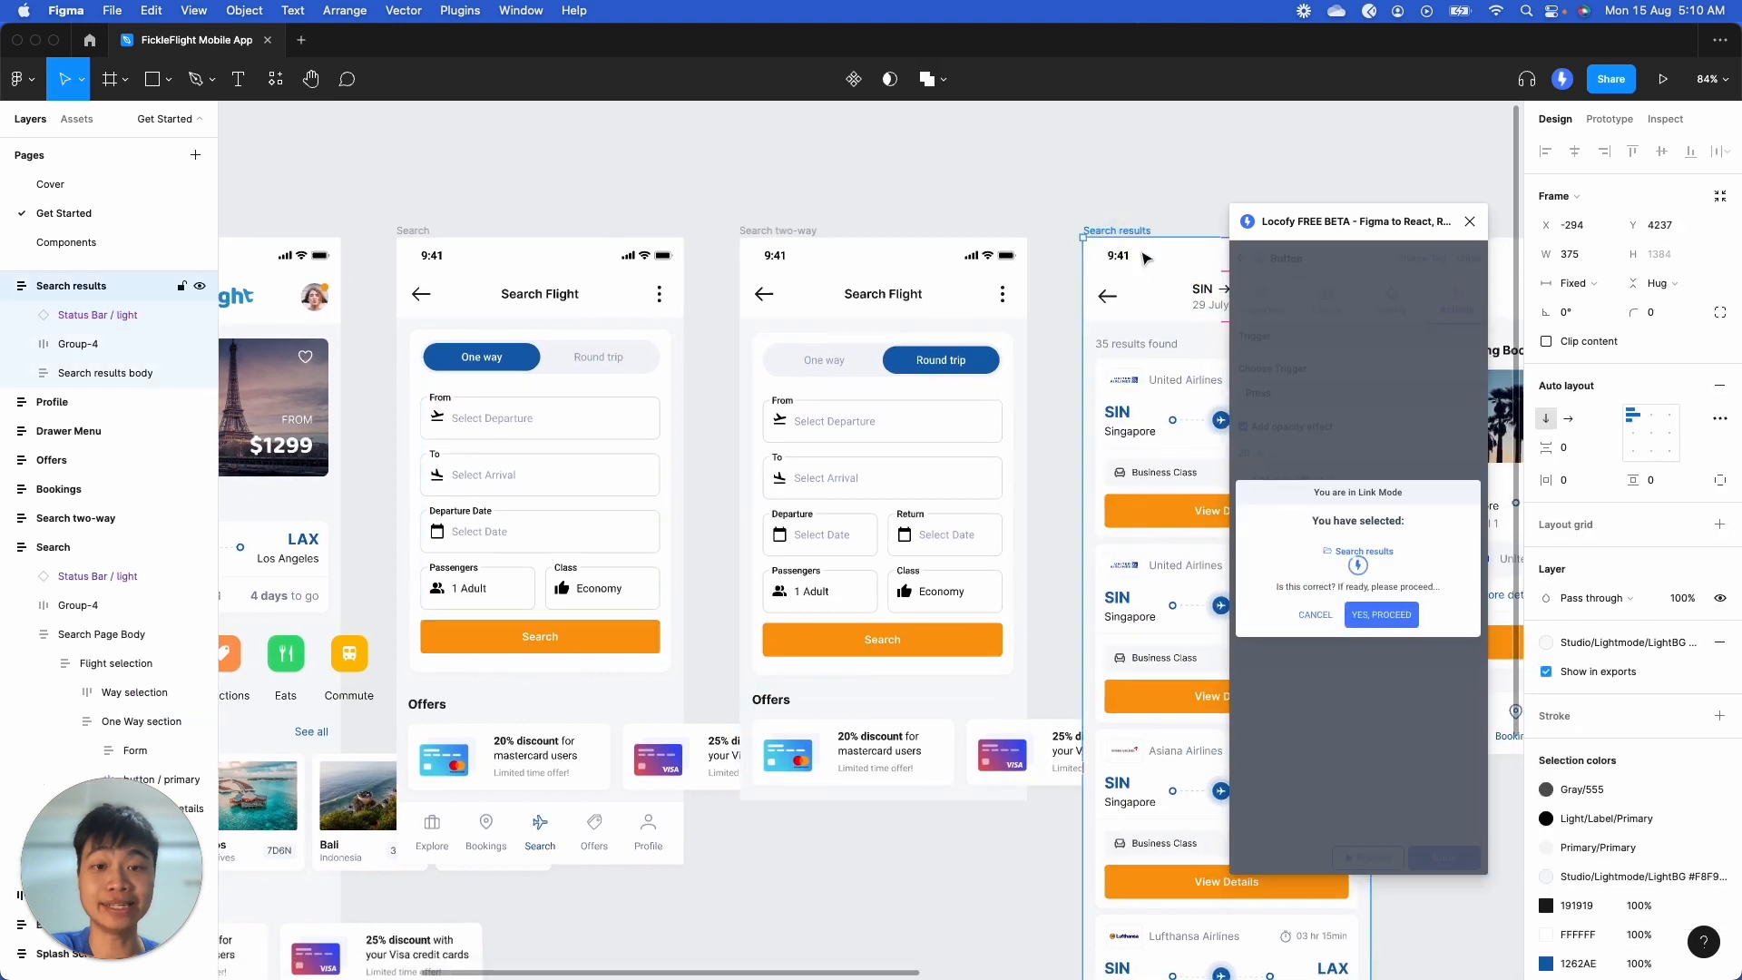
{"action": "left_click", "coordinate": [1381, 615]}
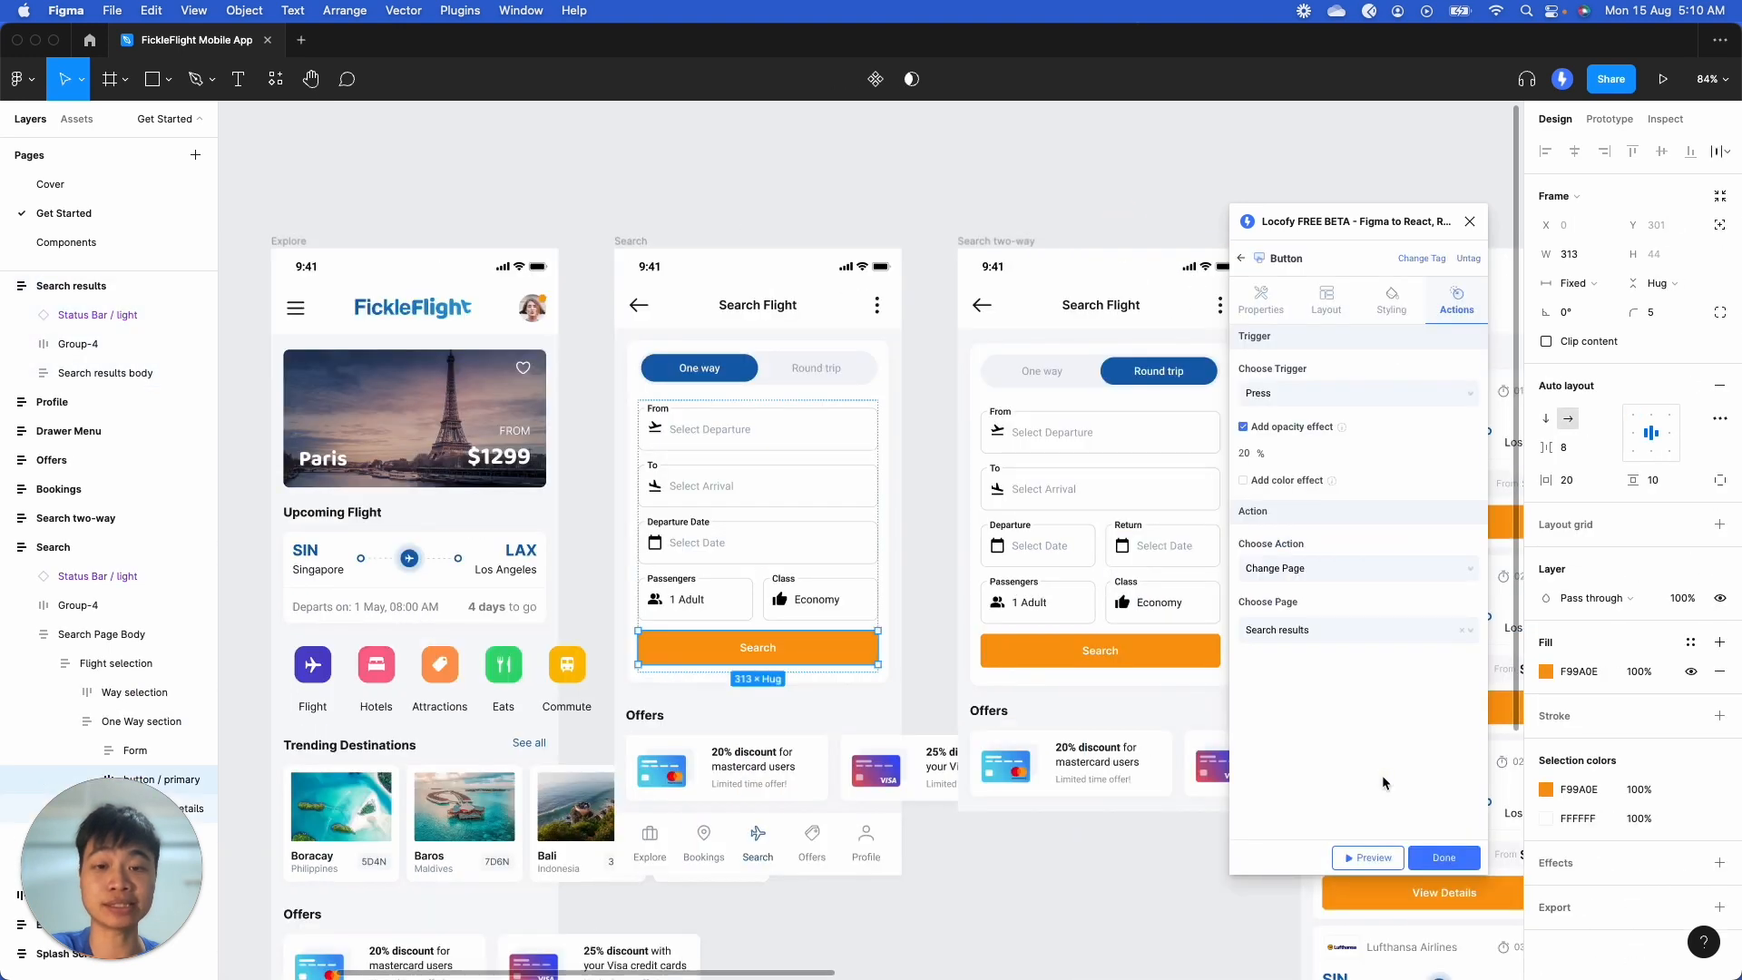
{"action": "scroll", "coordinate": [1070, 758], "scroll_direction": "down", "scroll_amount": 5}
{"action": "scroll", "coordinate": [1070, 758], "scroll_direction": "down", "scroll_amount": 1}
{"action": "left_click", "coordinate": [1439, 858]}
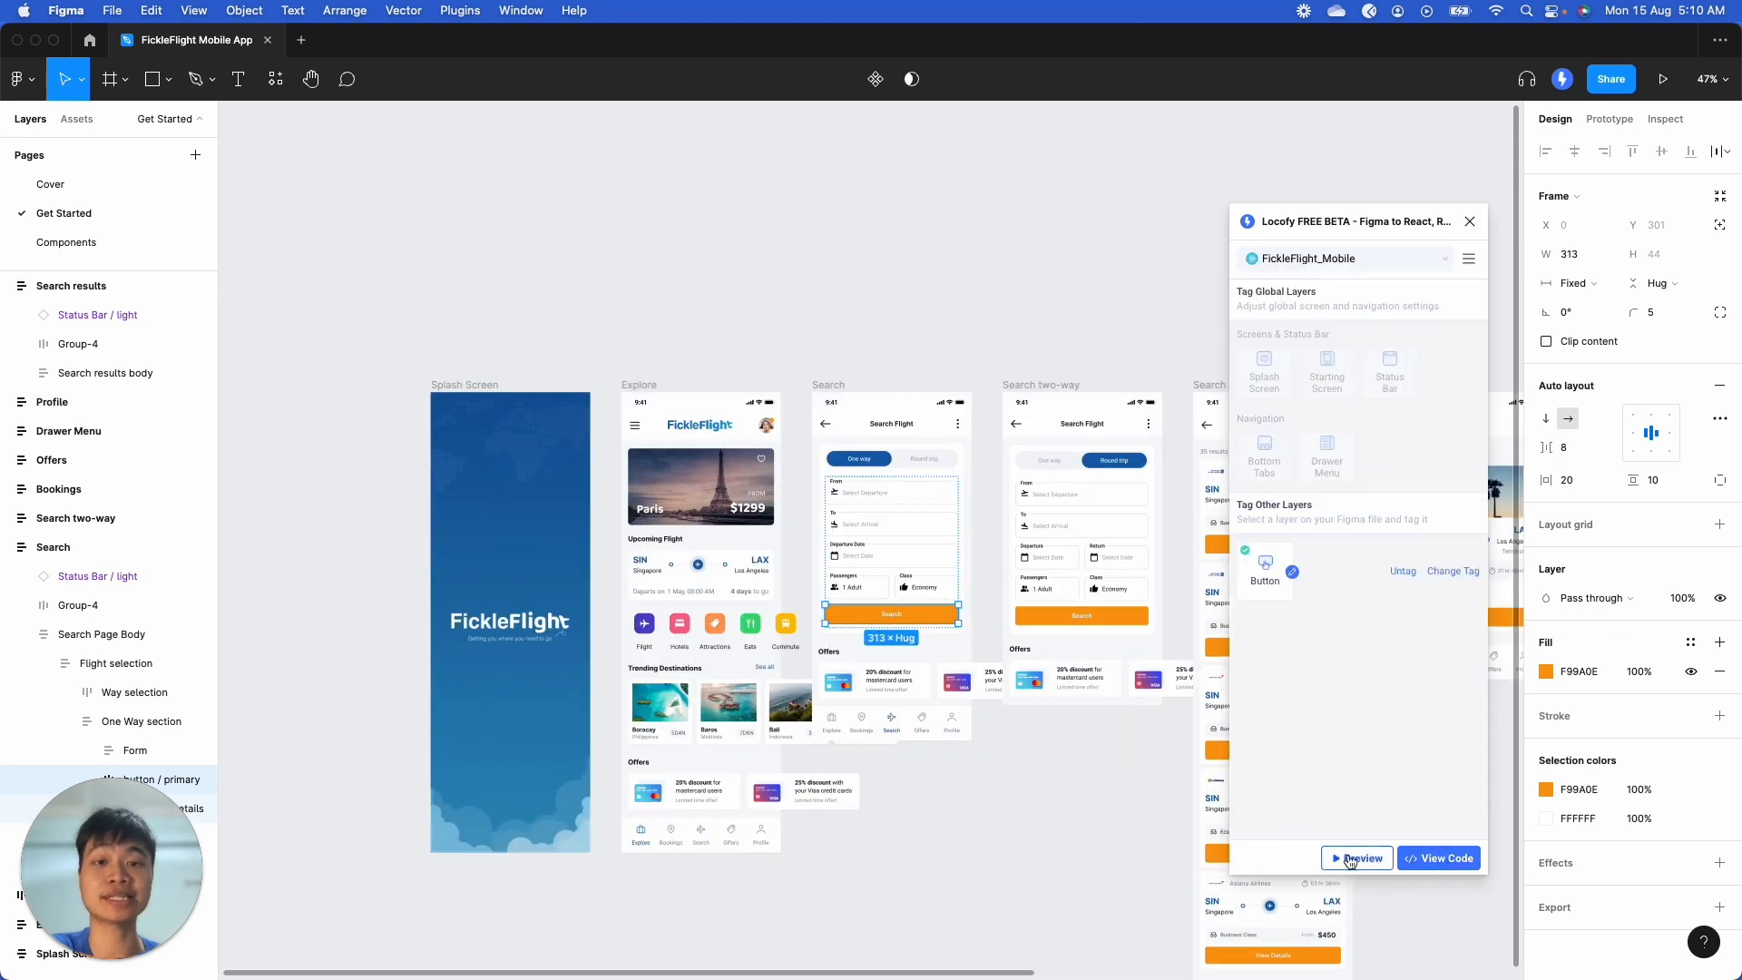
Step: Preview the Search screen in Locofy and test that its Search button leads to the flight results page
{"action": "left_click", "coordinate": [1355, 858]}
{"action": "scroll", "coordinate": [1255, 715], "scroll_direction": "down", "scroll_amount": 3}
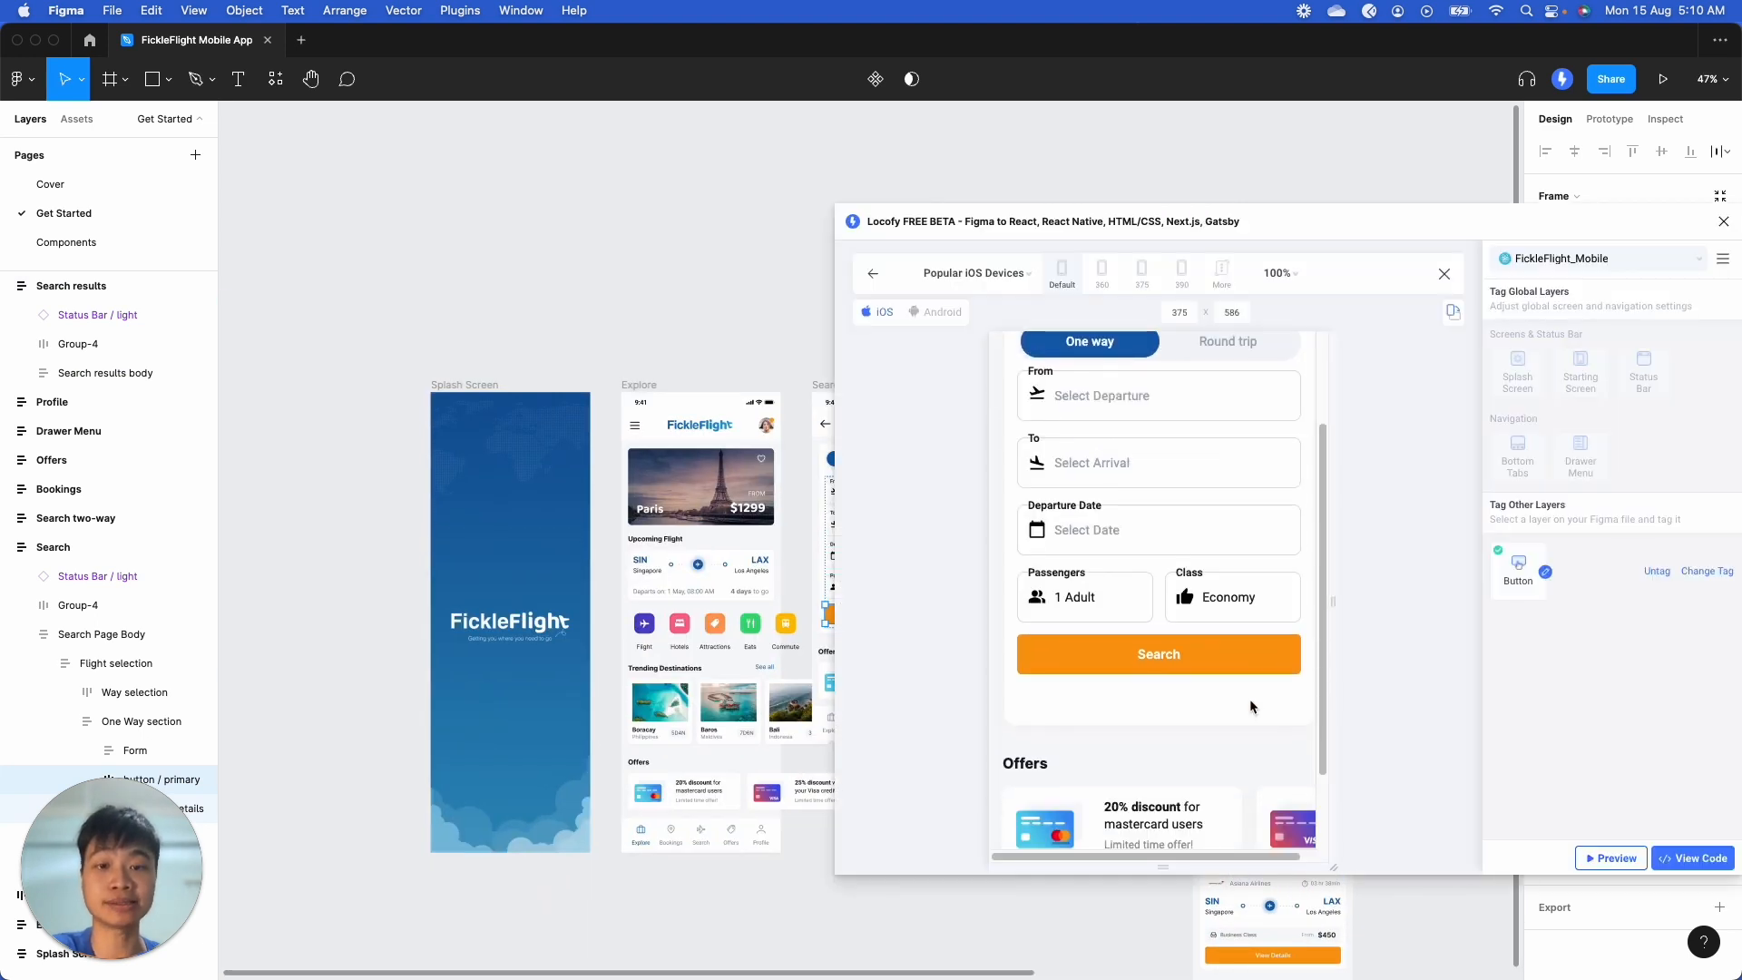
{"action": "left_click", "coordinate": [1234, 668]}
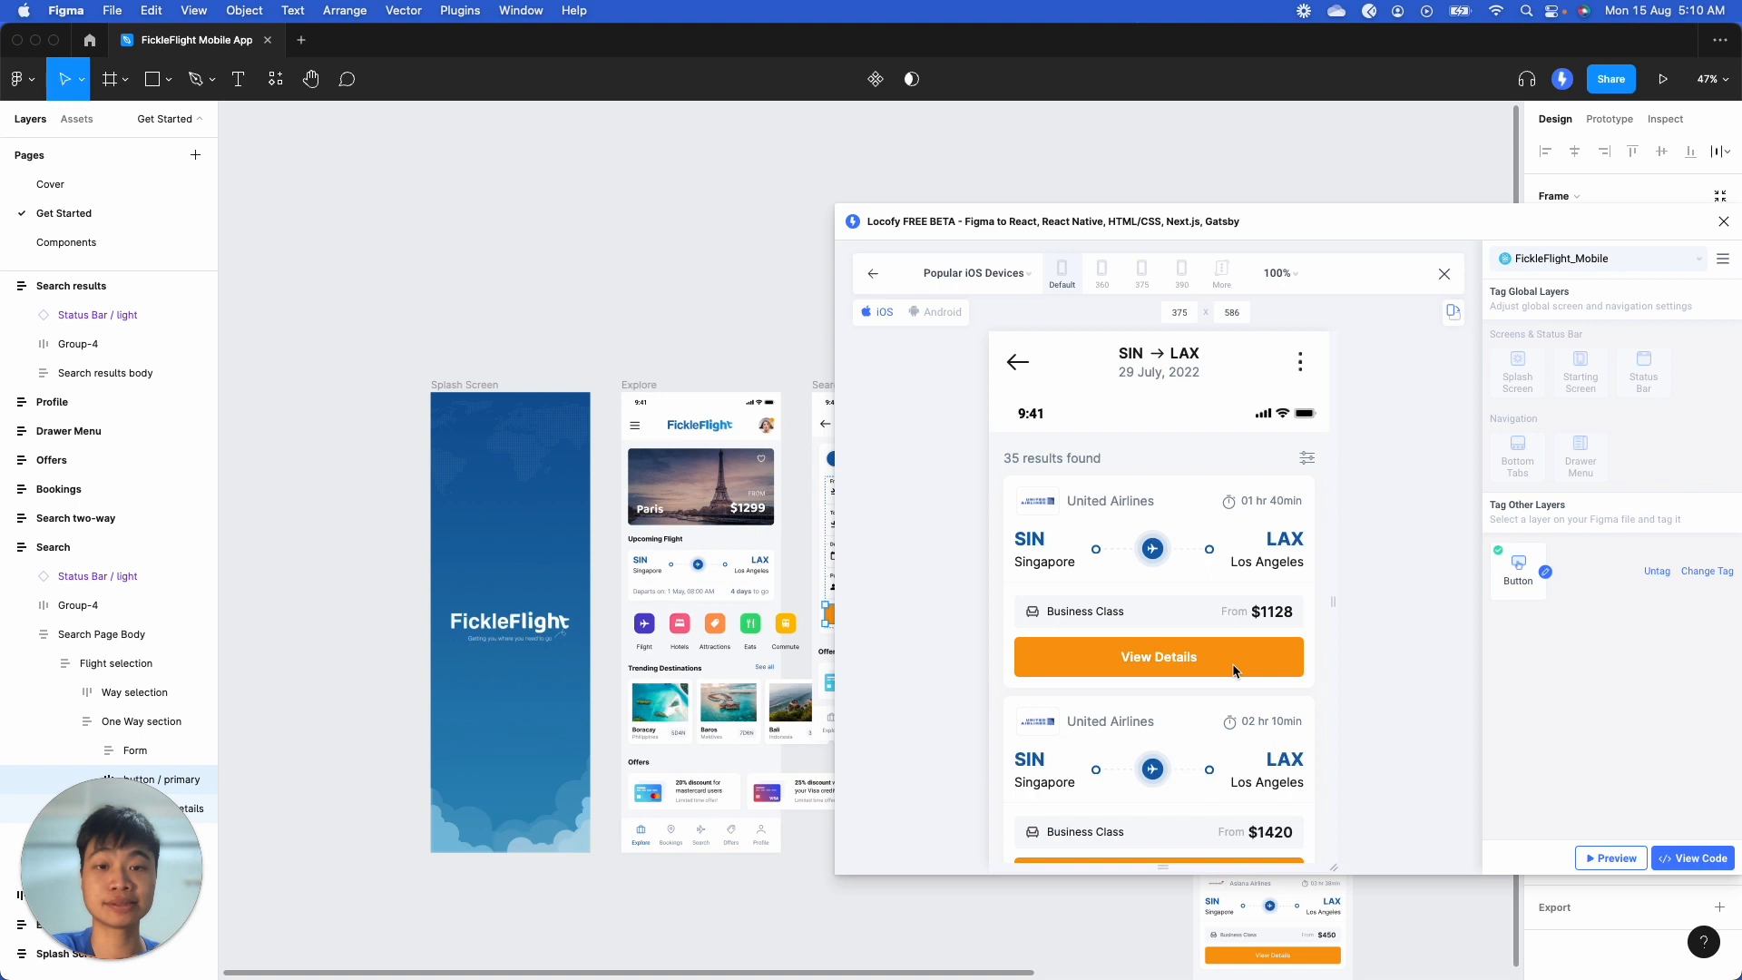
{"action": "scroll", "coordinate": [1233, 669], "scroll_direction": "down", "scroll_amount": 2}
{"action": "scroll", "coordinate": [1232, 670], "scroll_direction": "up", "scroll_amount": 2}
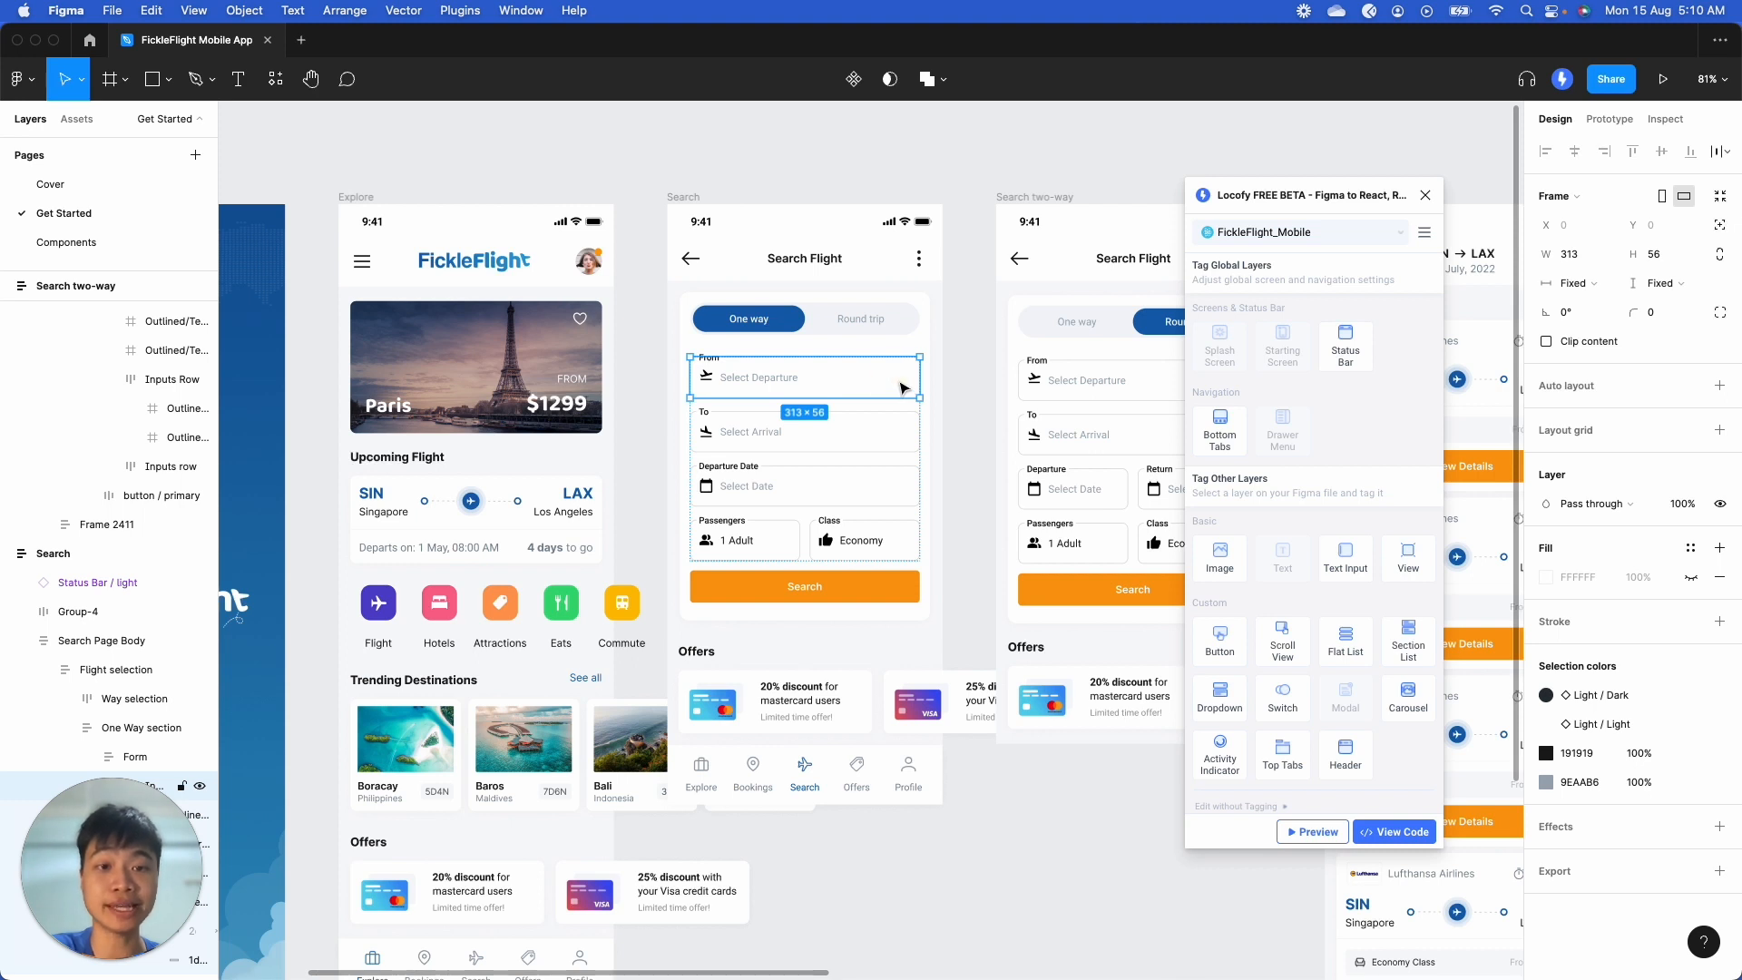
Step: Tag the Search screen's From field as a Text Input using the outlined React Native Paper variation
{"action": "left_click", "coordinate": [1341, 571]}
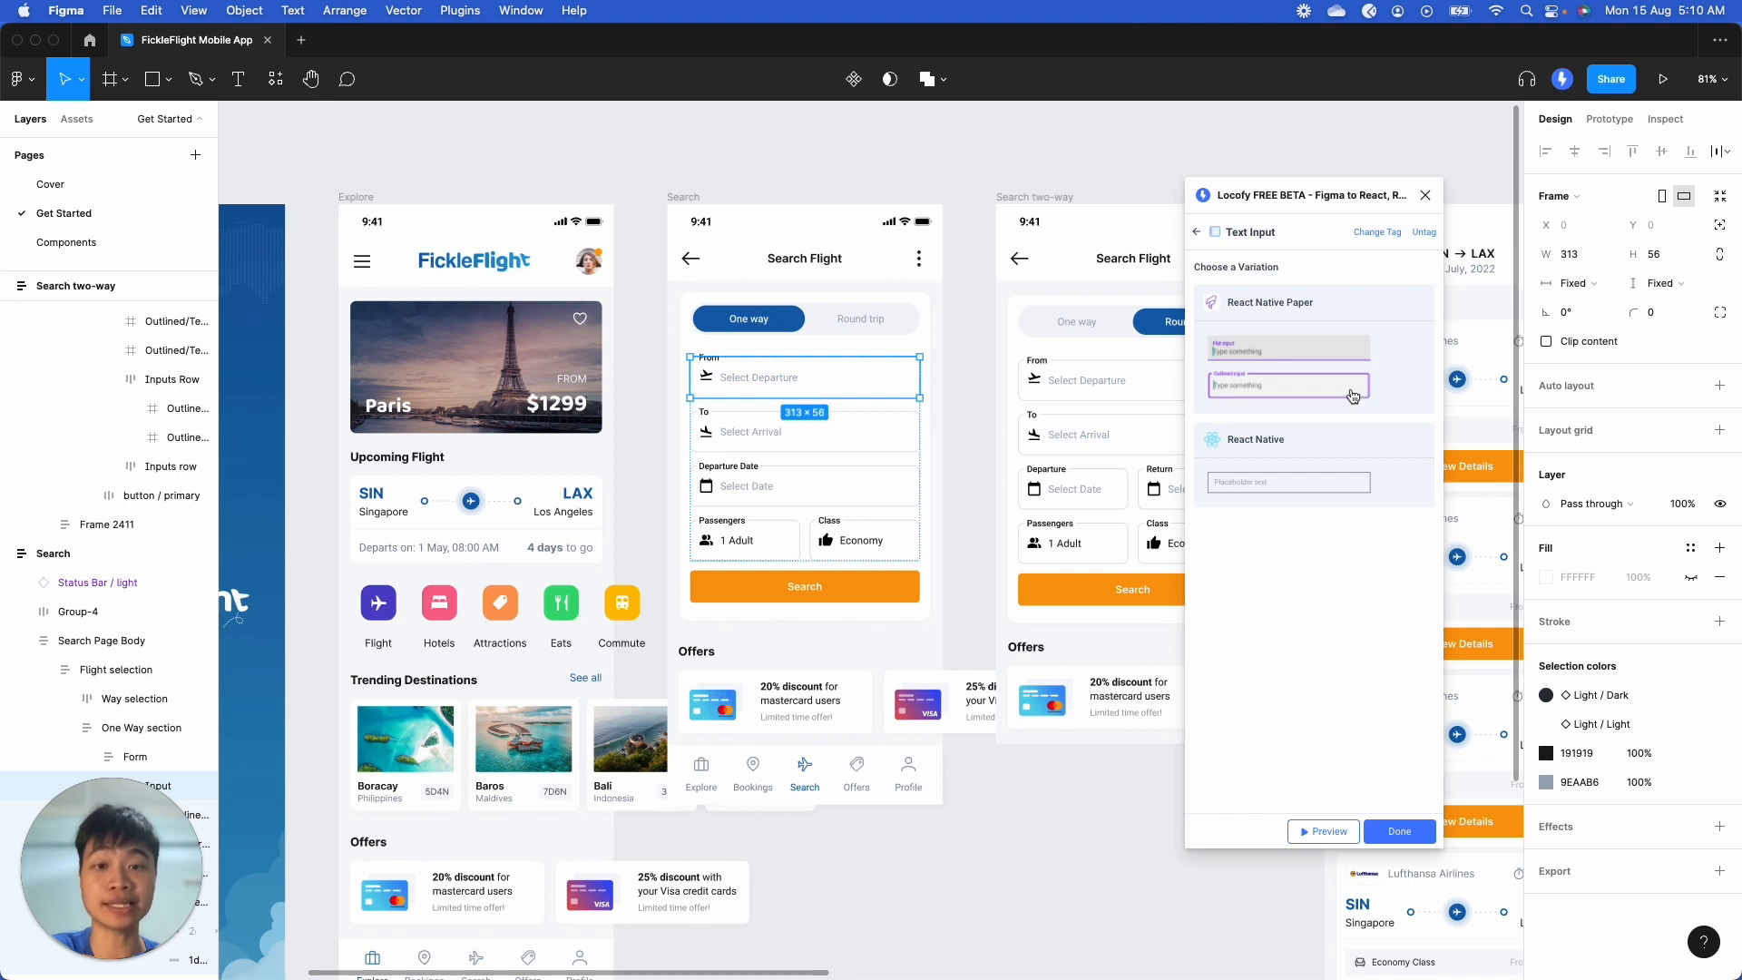
{"action": "left_click", "coordinate": [1352, 397]}
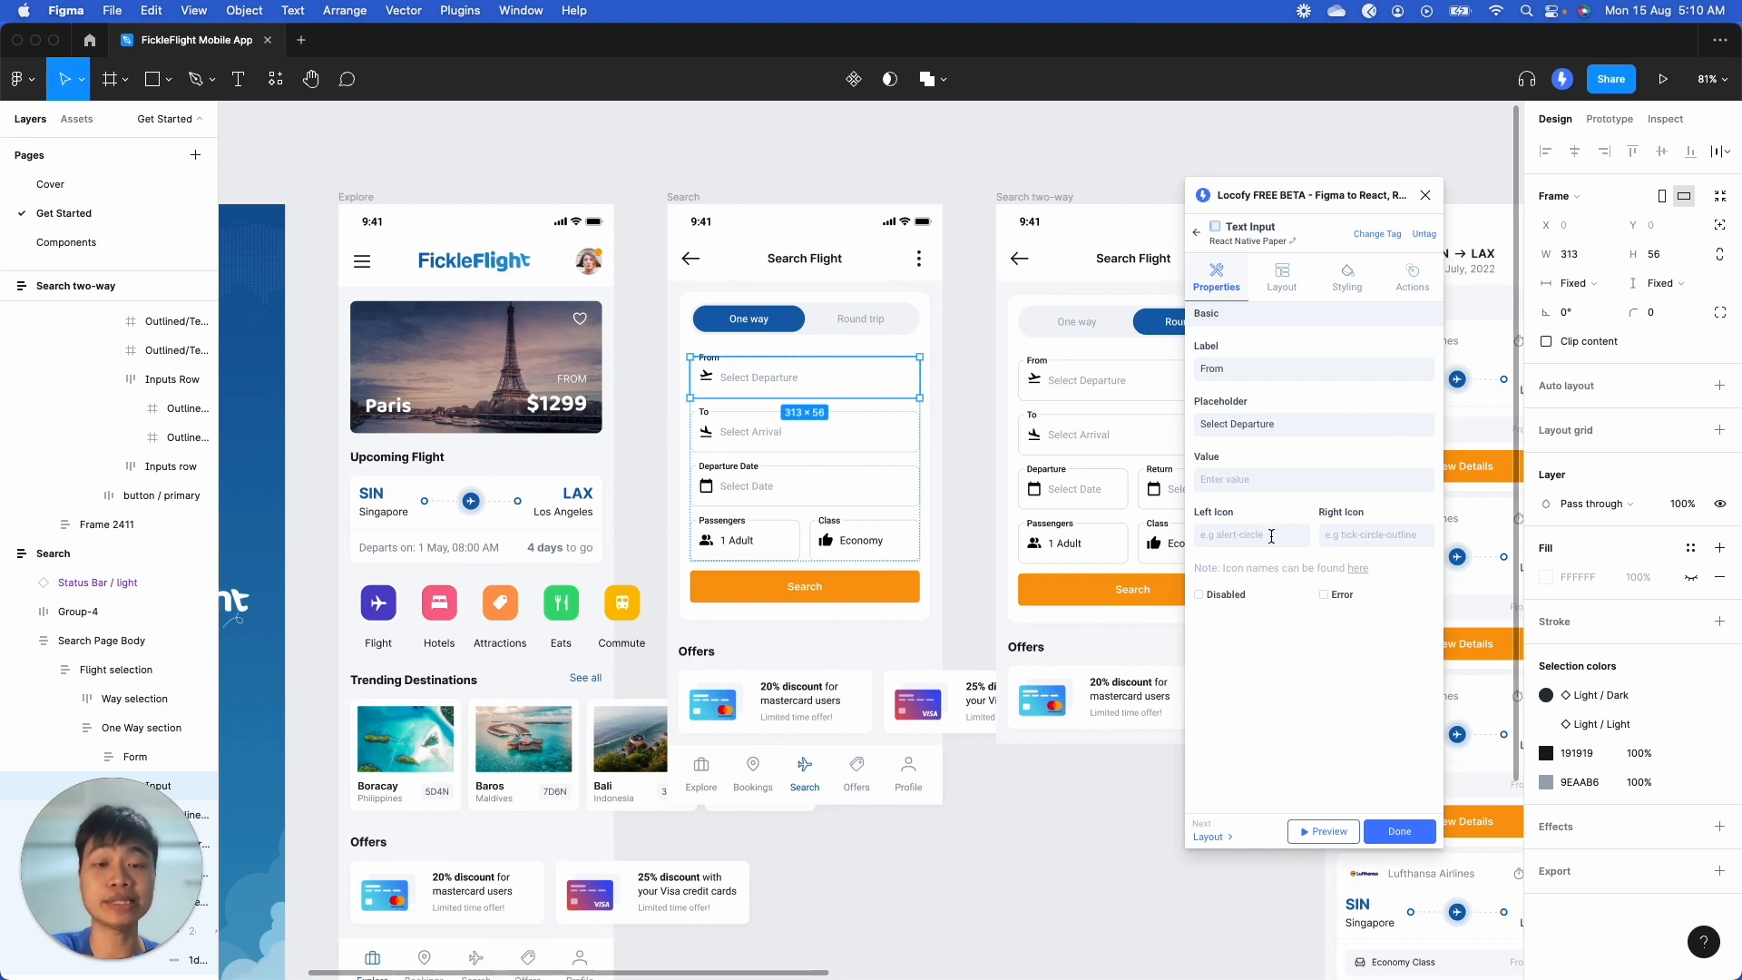
Step: Set the From input's left icon to airplane-takeoff and check its layout sizing and width unit options
{"action": "left_click", "coordinate": [1274, 535]}
{"action": "type", "text": "airplane-takeoff"}
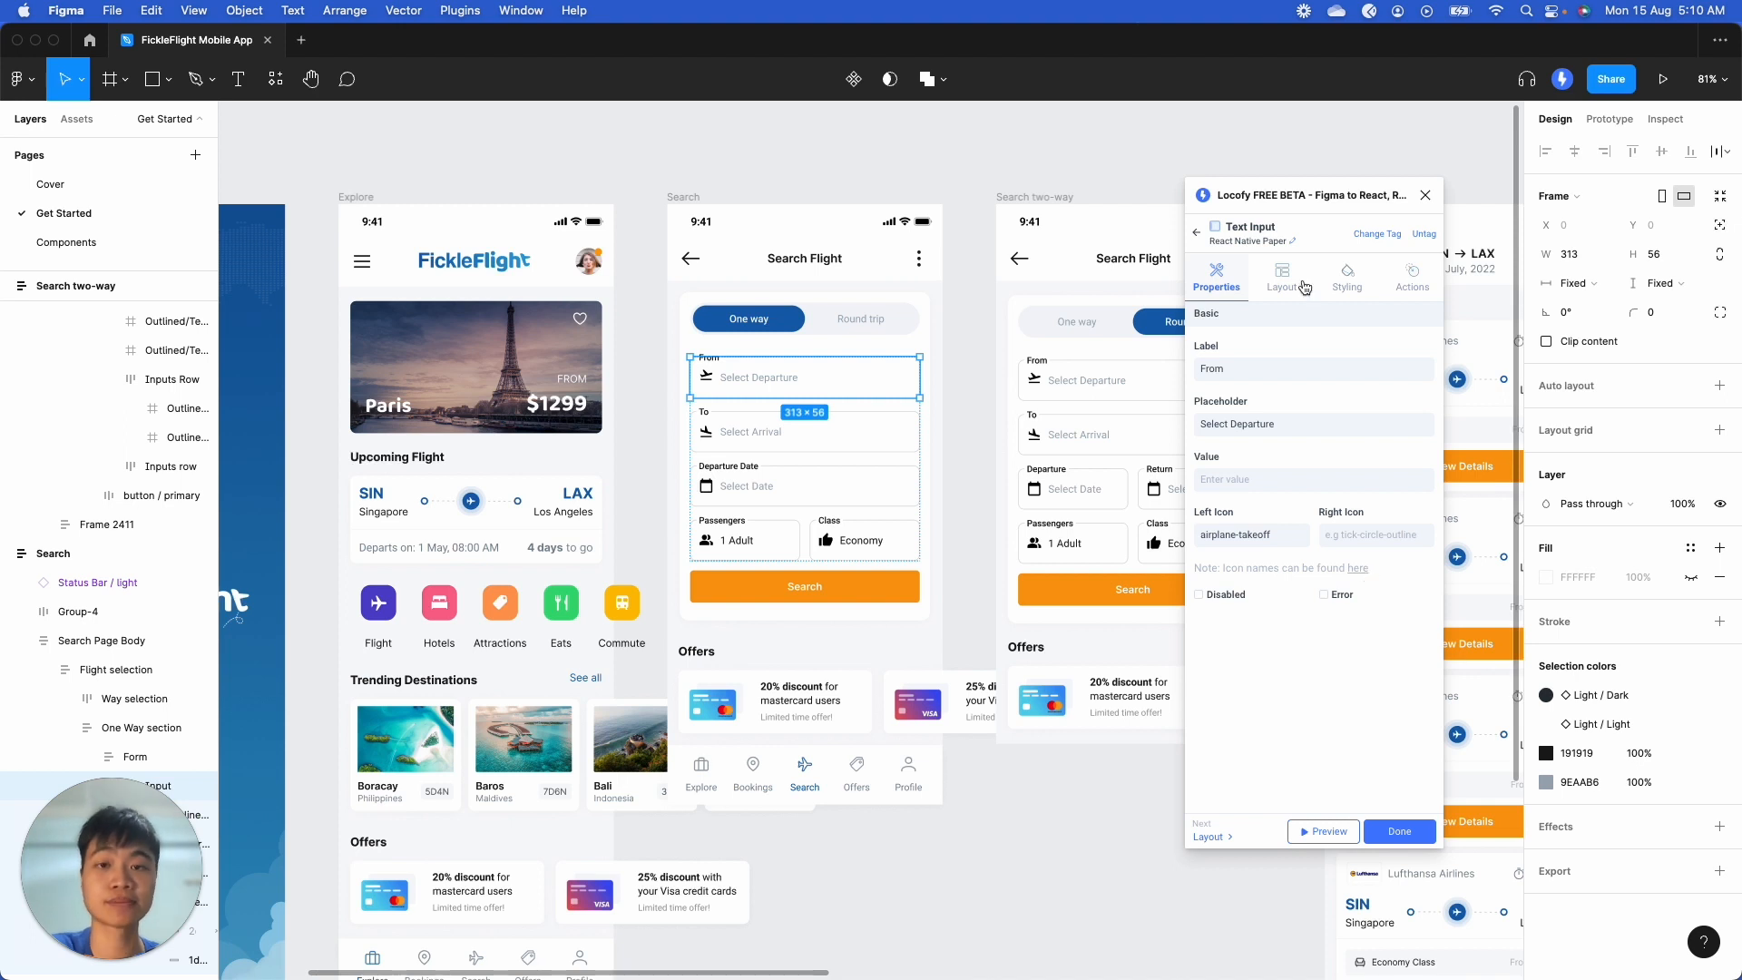
{"action": "left_click", "coordinate": [1297, 281]}
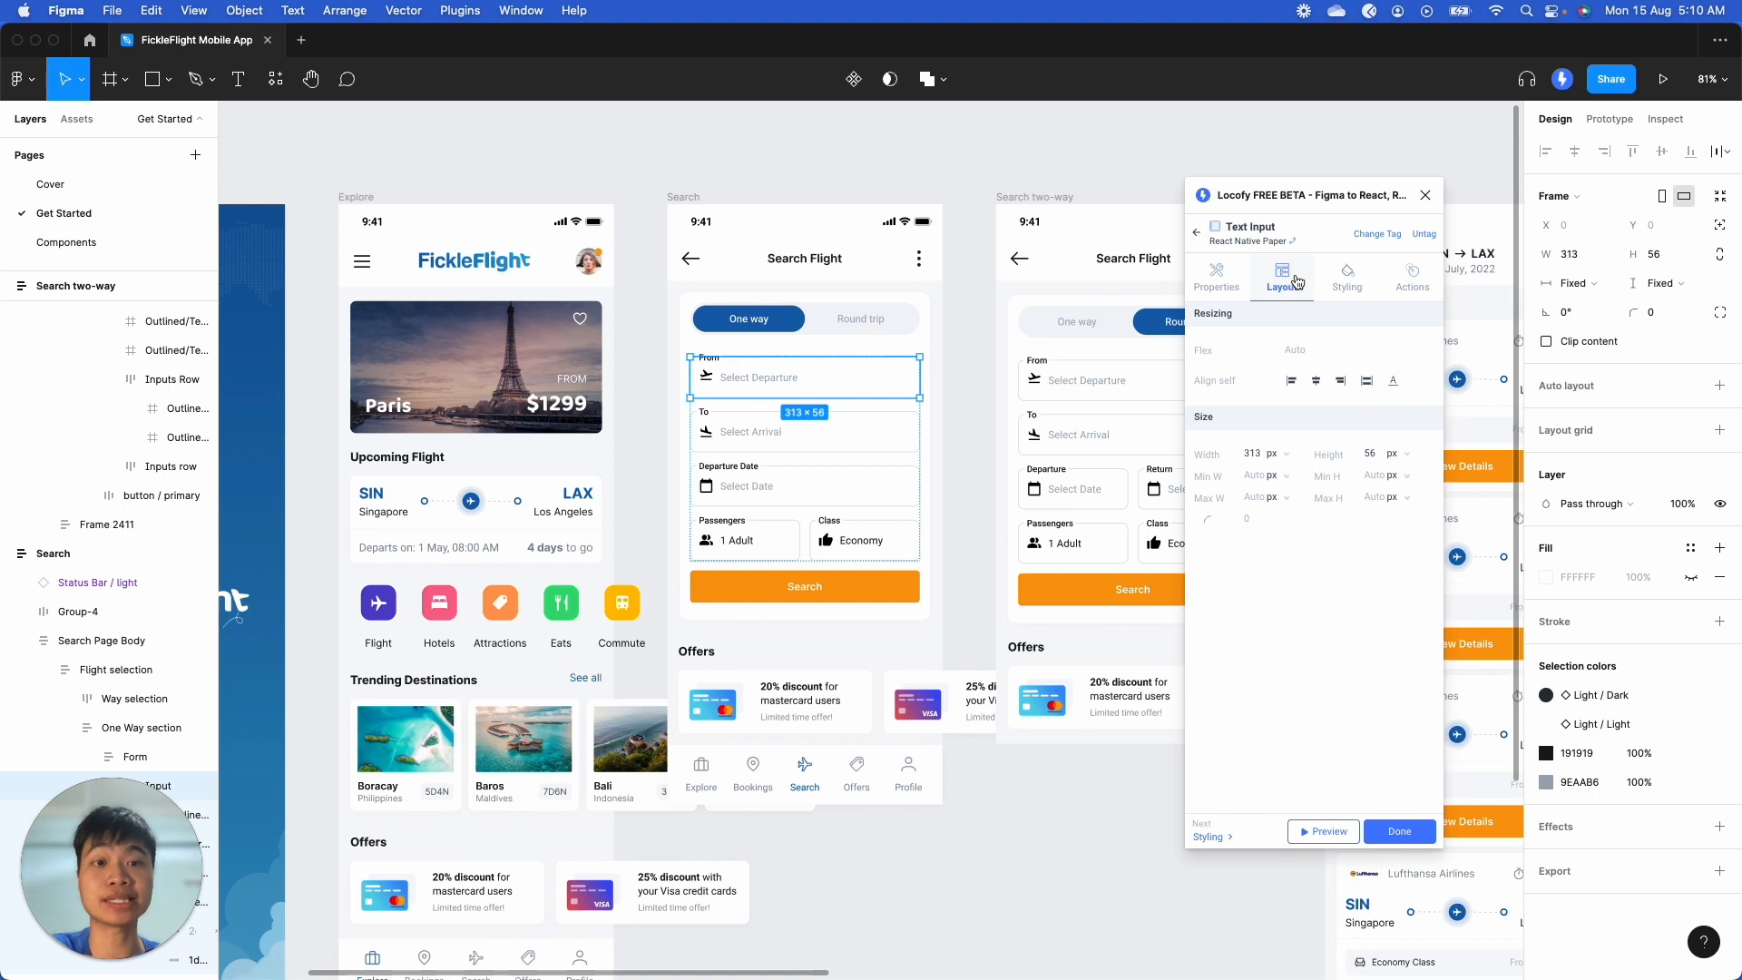
{"action": "left_click", "coordinate": [1274, 453]}
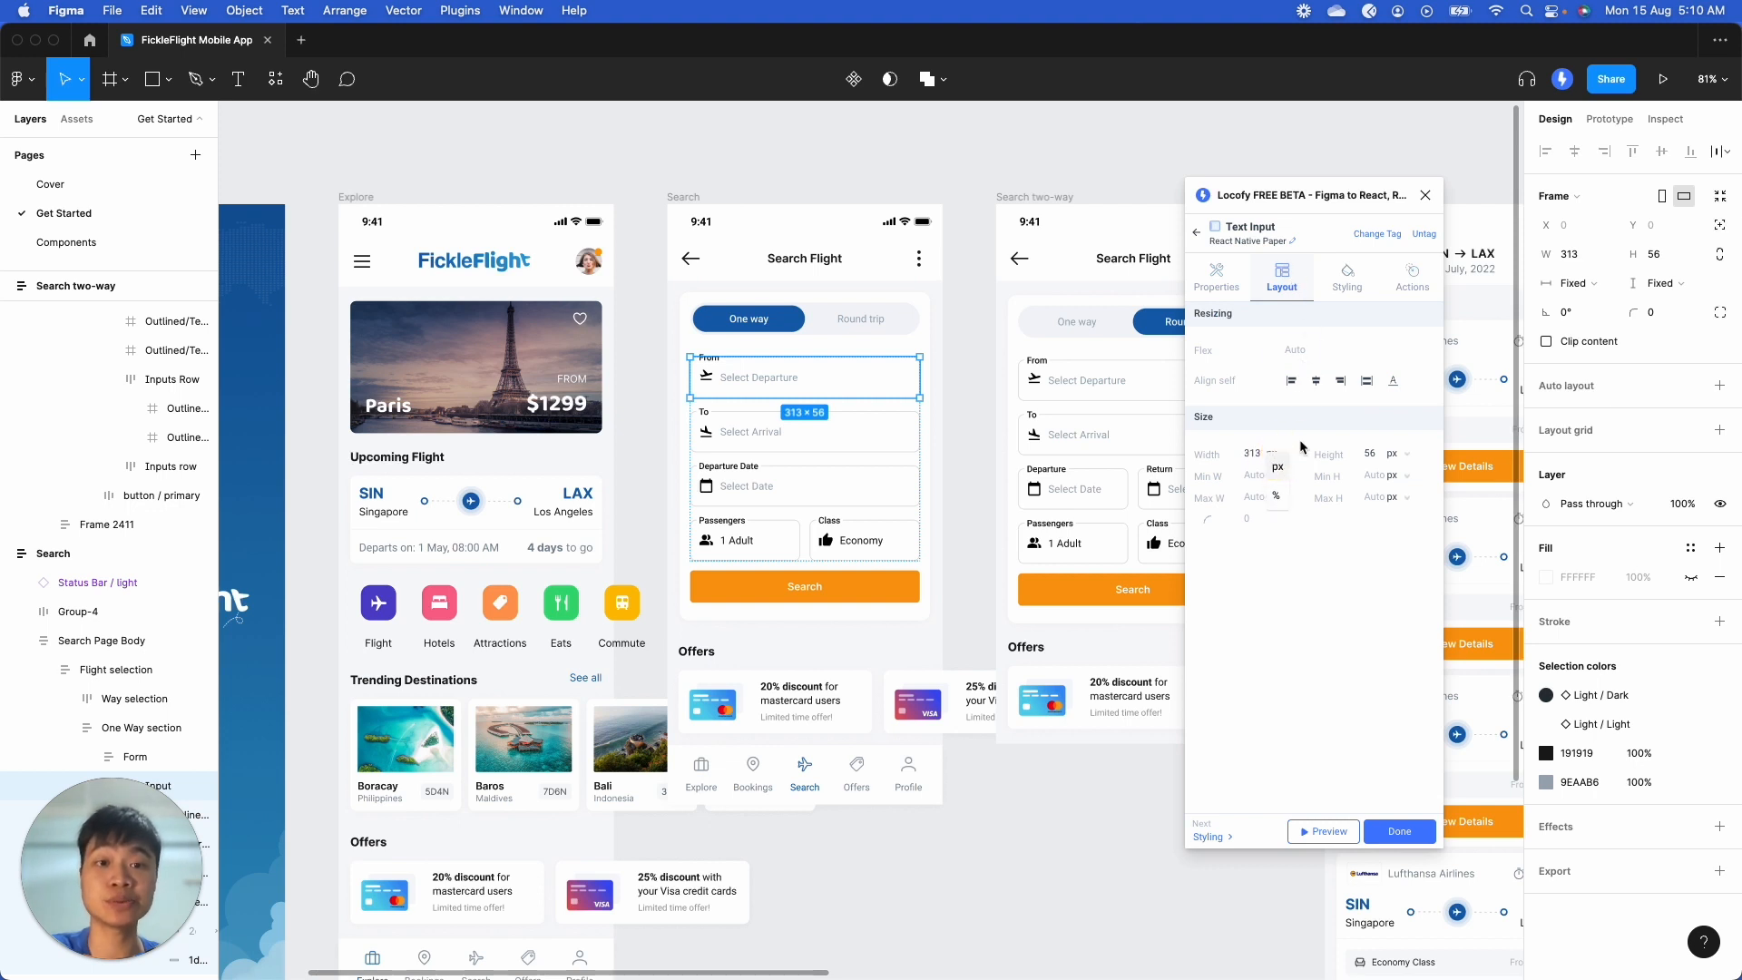
{"action": "left_click", "coordinate": [1300, 447]}
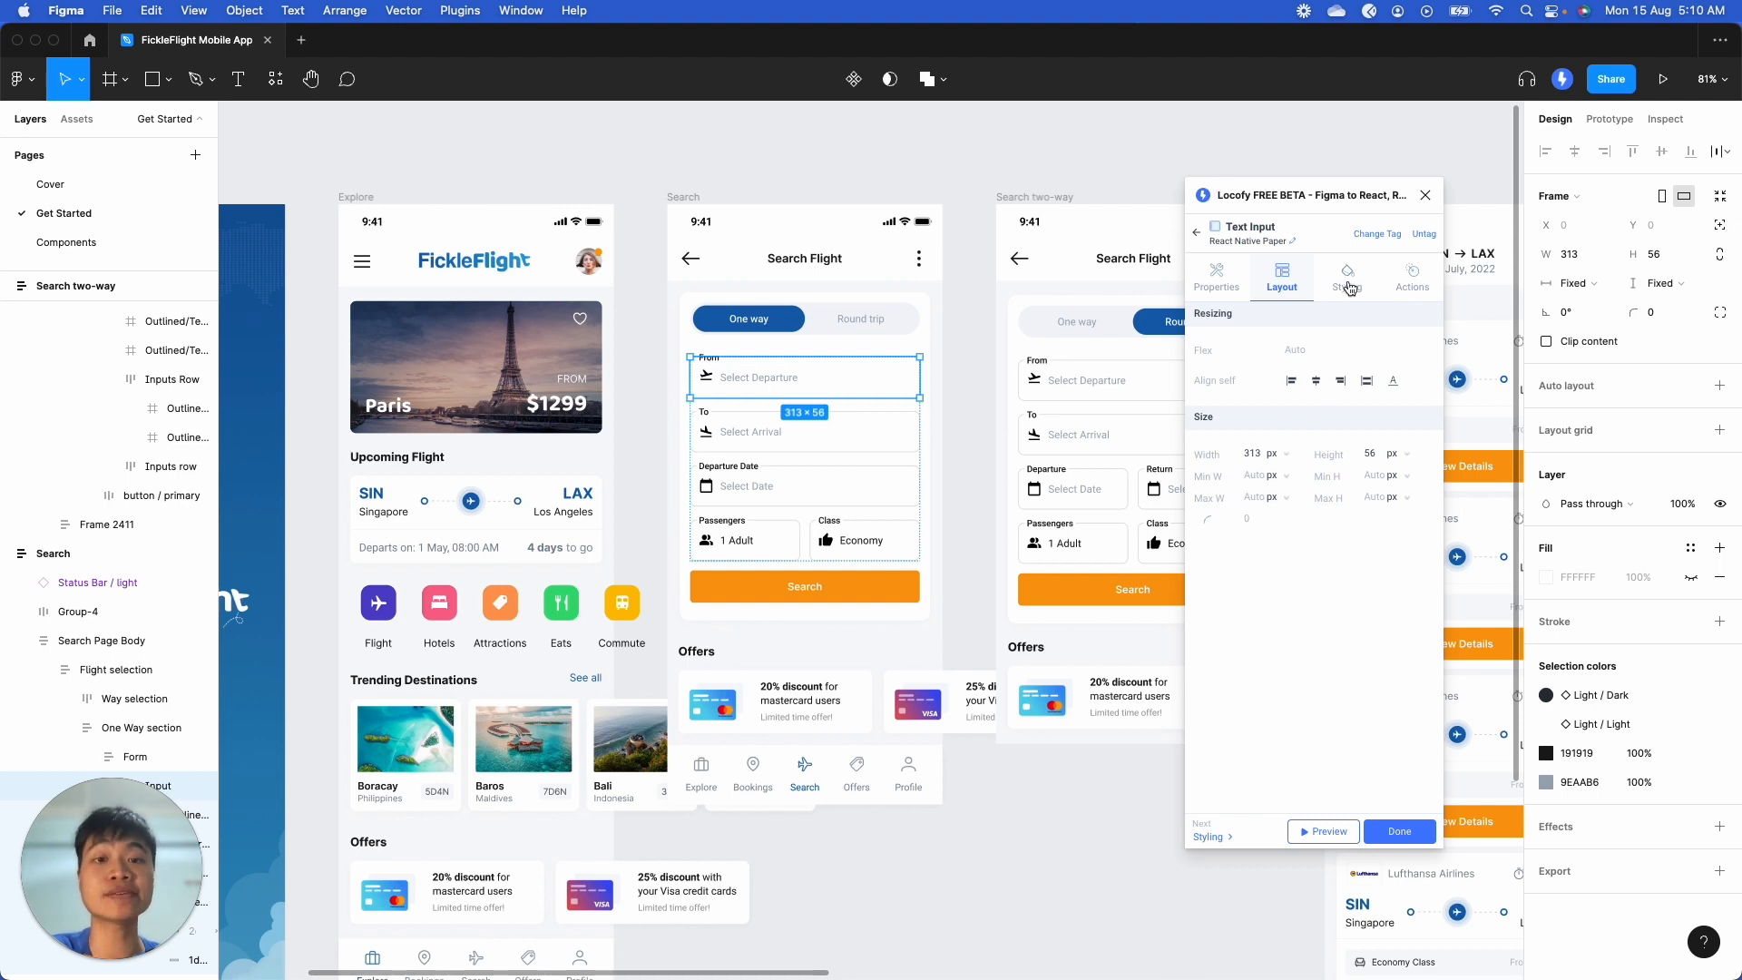
Step: Add an active outline color of 7F7F7F to the From text input's styling
{"action": "left_click", "coordinate": [1348, 285]}
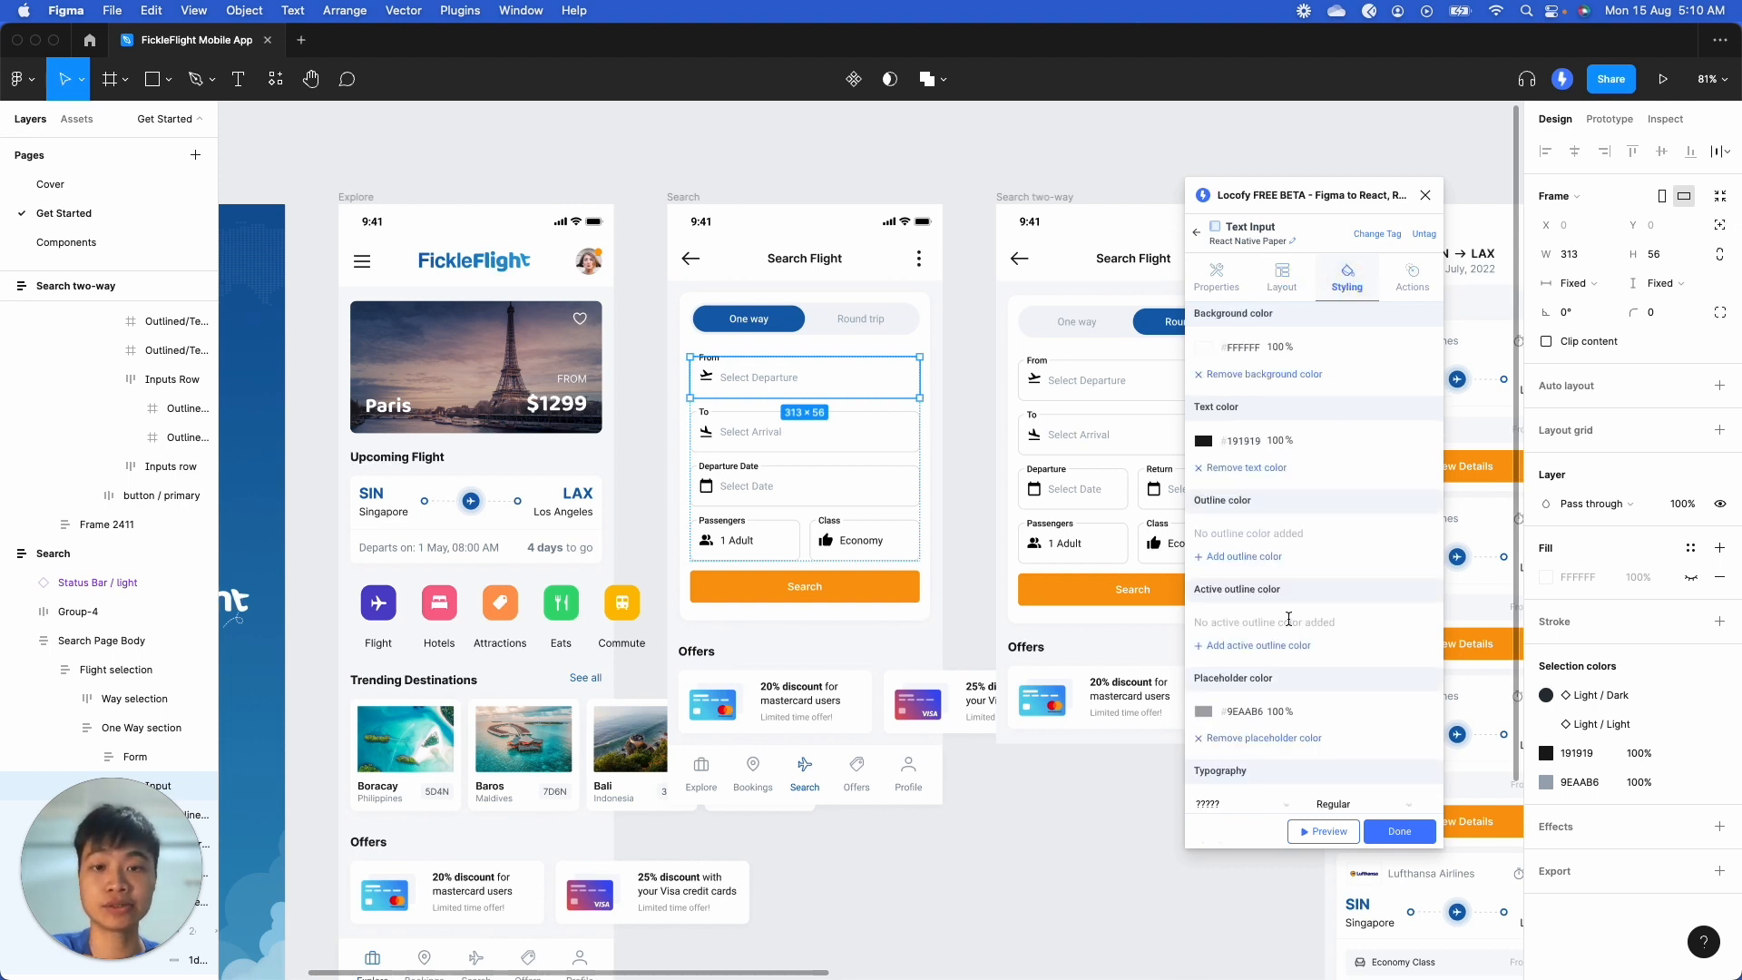
{"action": "left_click", "coordinate": [1270, 646]}
{"action": "left_click", "coordinate": [1238, 622]}
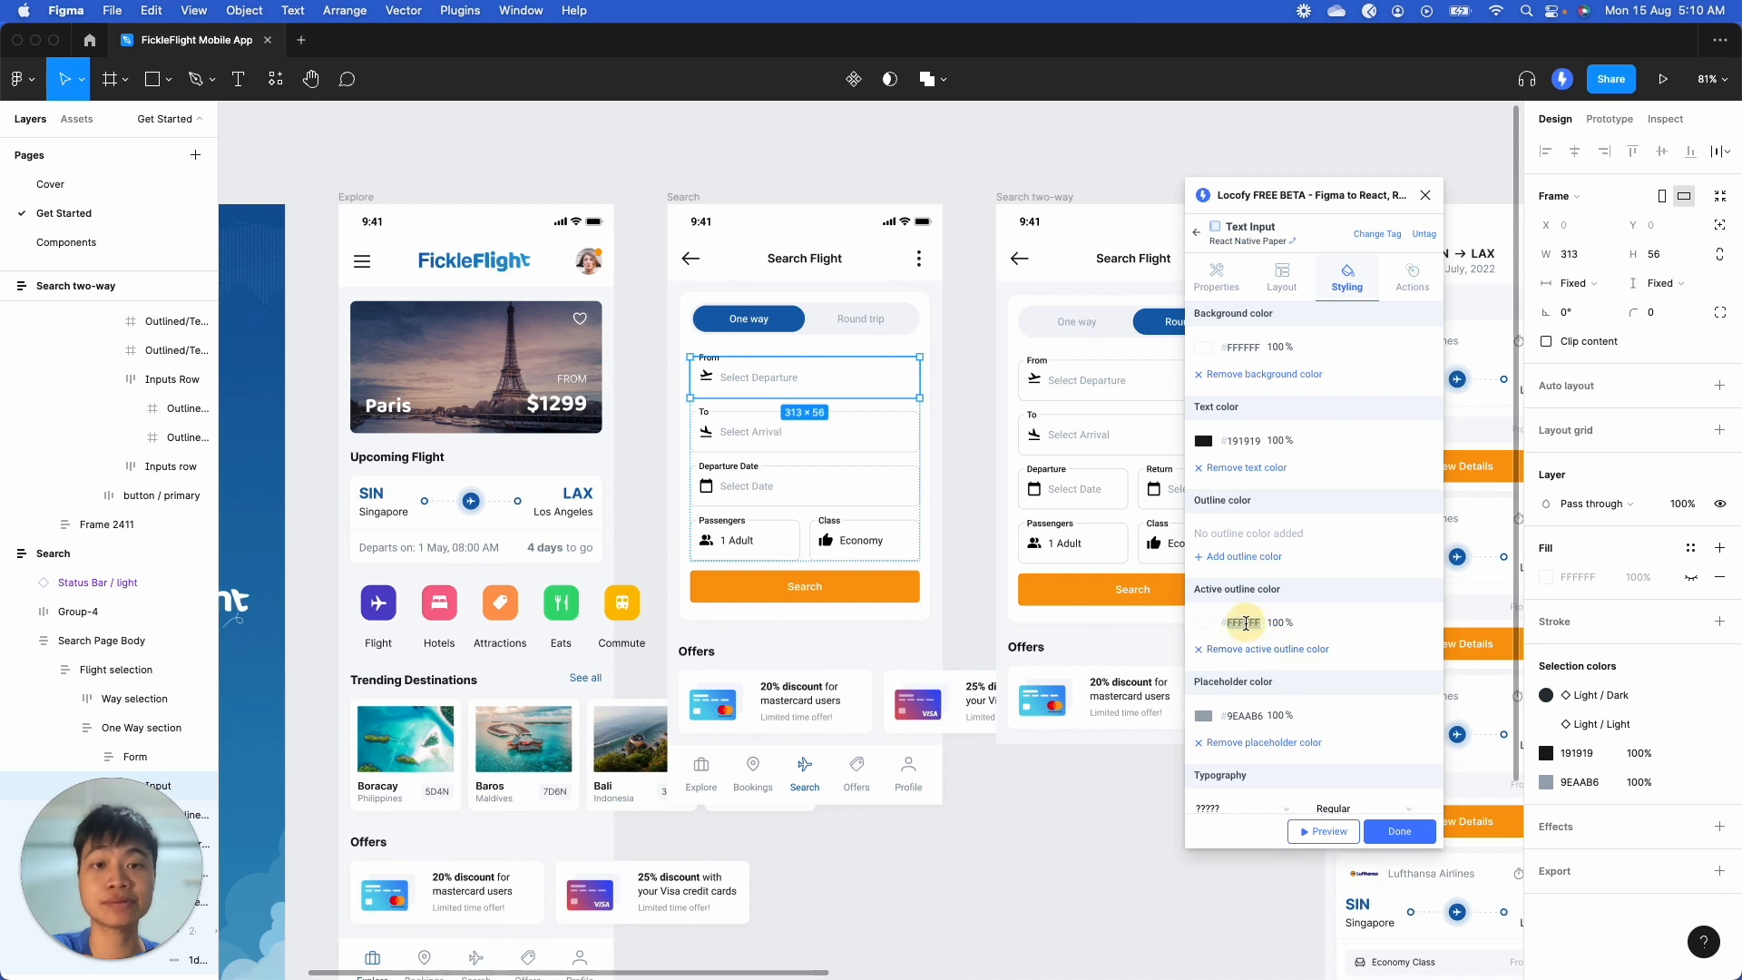
{"action": "type", "text": "7F&F"}
{"action": "key", "text": "BackSpace"}
{"action": "key", "text": "BackSpace"}
{"action": "type", "text": "7F7"}
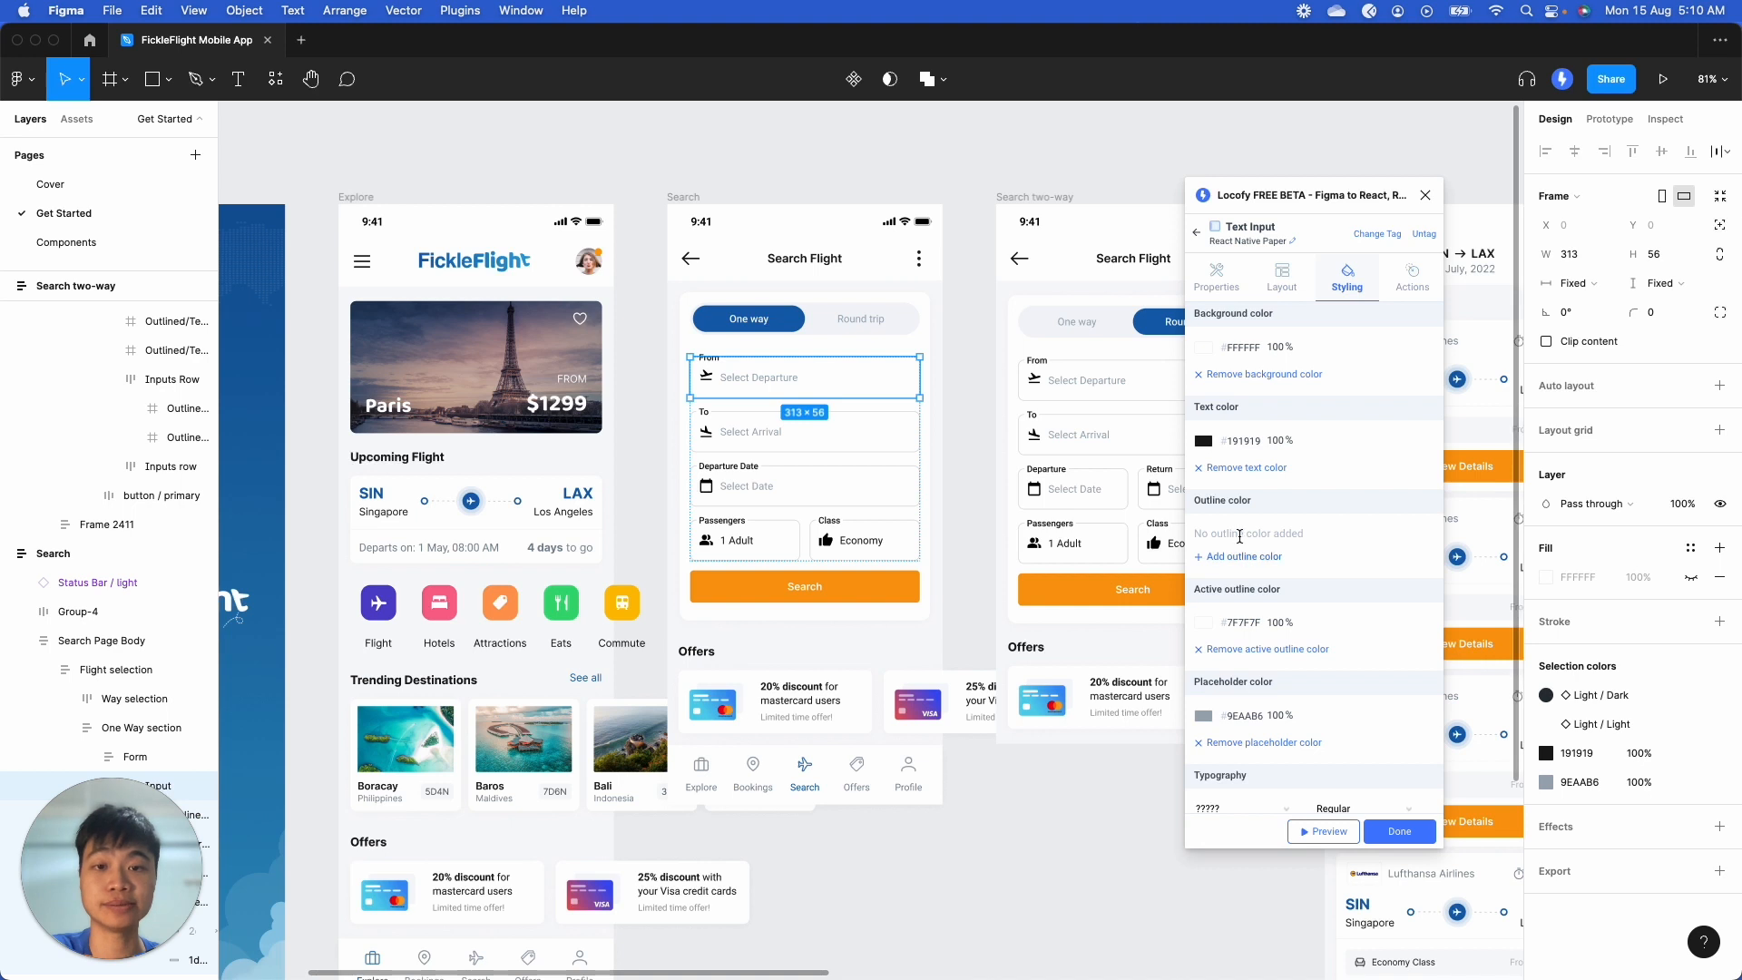
Step: Add an outline color of DCDEDF to the From text input, check its actions and finish the tagging
{"action": "left_click", "coordinate": [1244, 556]}
{"action": "left_click", "coordinate": [1247, 538]}
{"action": "type", "text": "DCDEDF"}
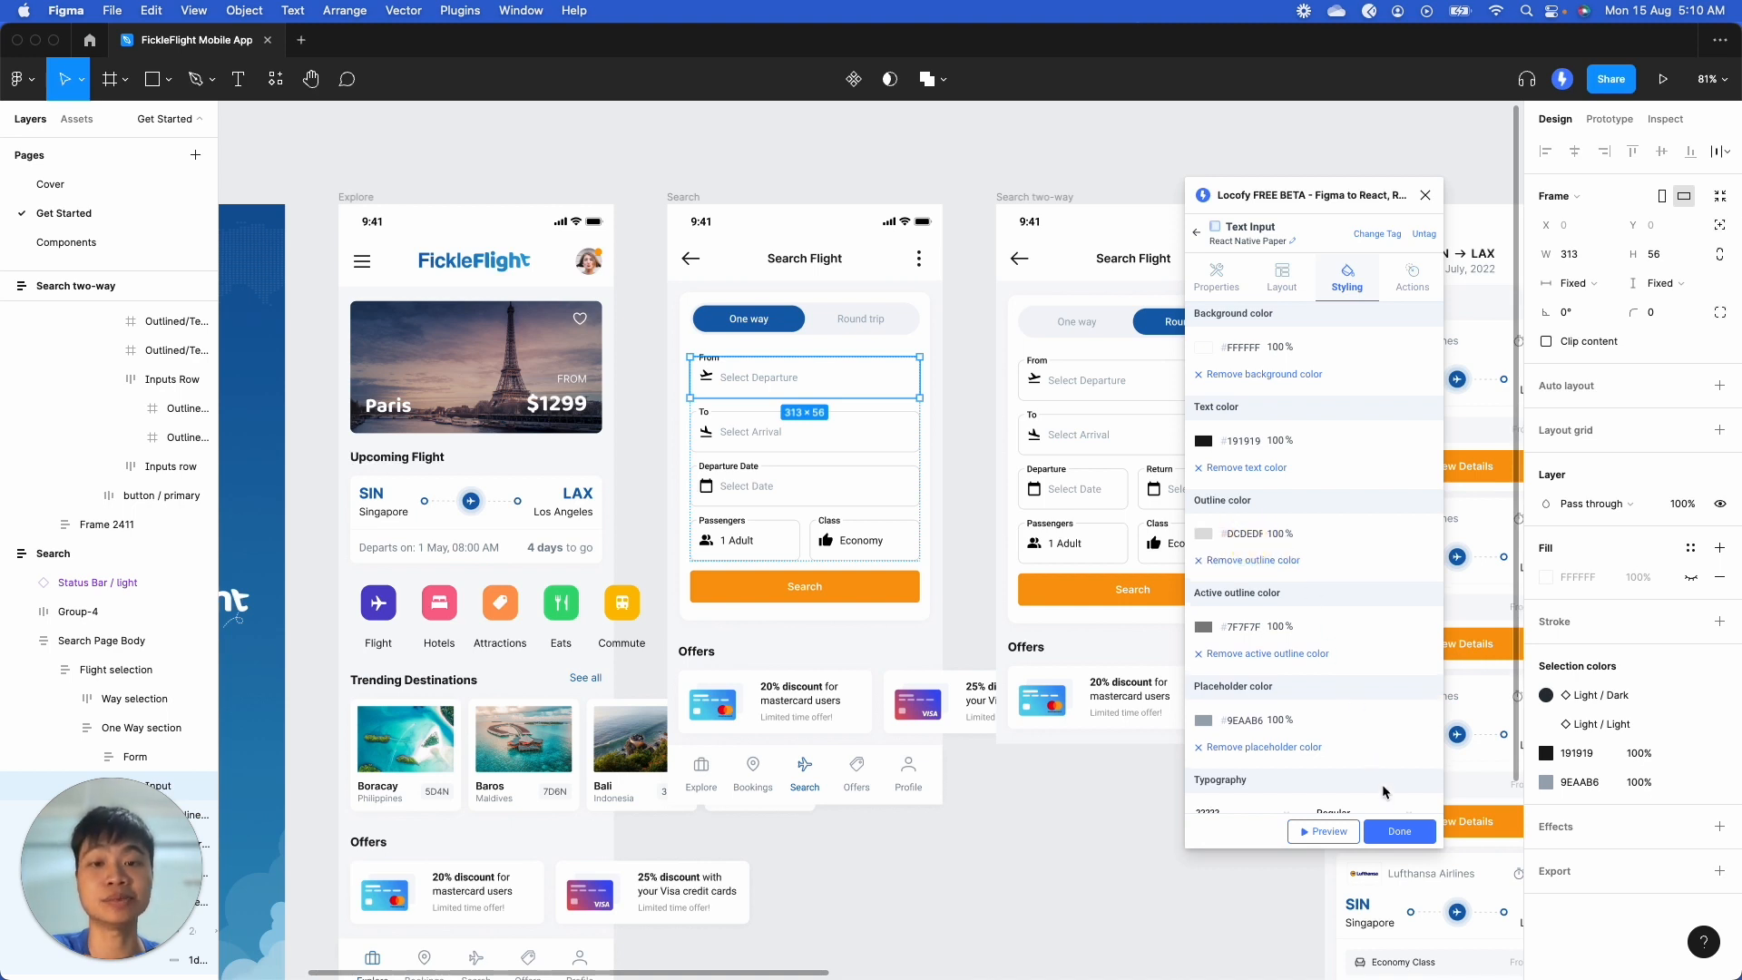
{"action": "left_click", "coordinate": [1412, 277]}
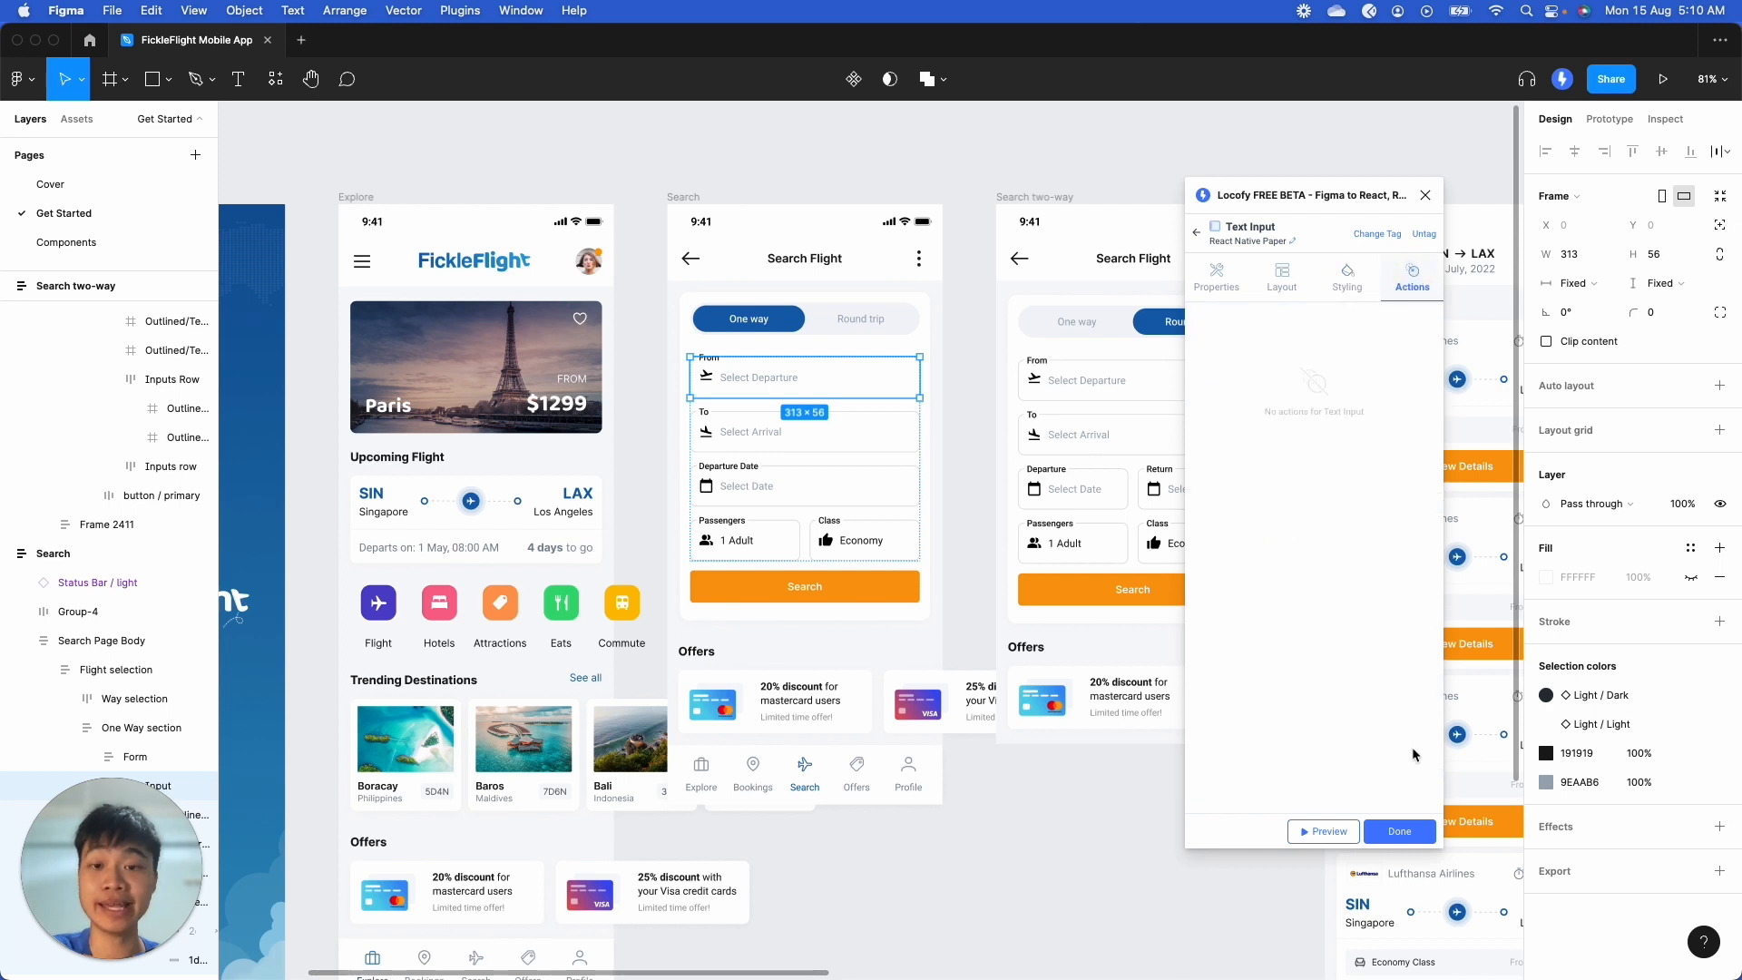
{"action": "left_click", "coordinate": [1400, 833]}
Step: Preview the Search screen and test focusing the From input, then close the preview
{"action": "left_click", "coordinate": [1321, 830]}
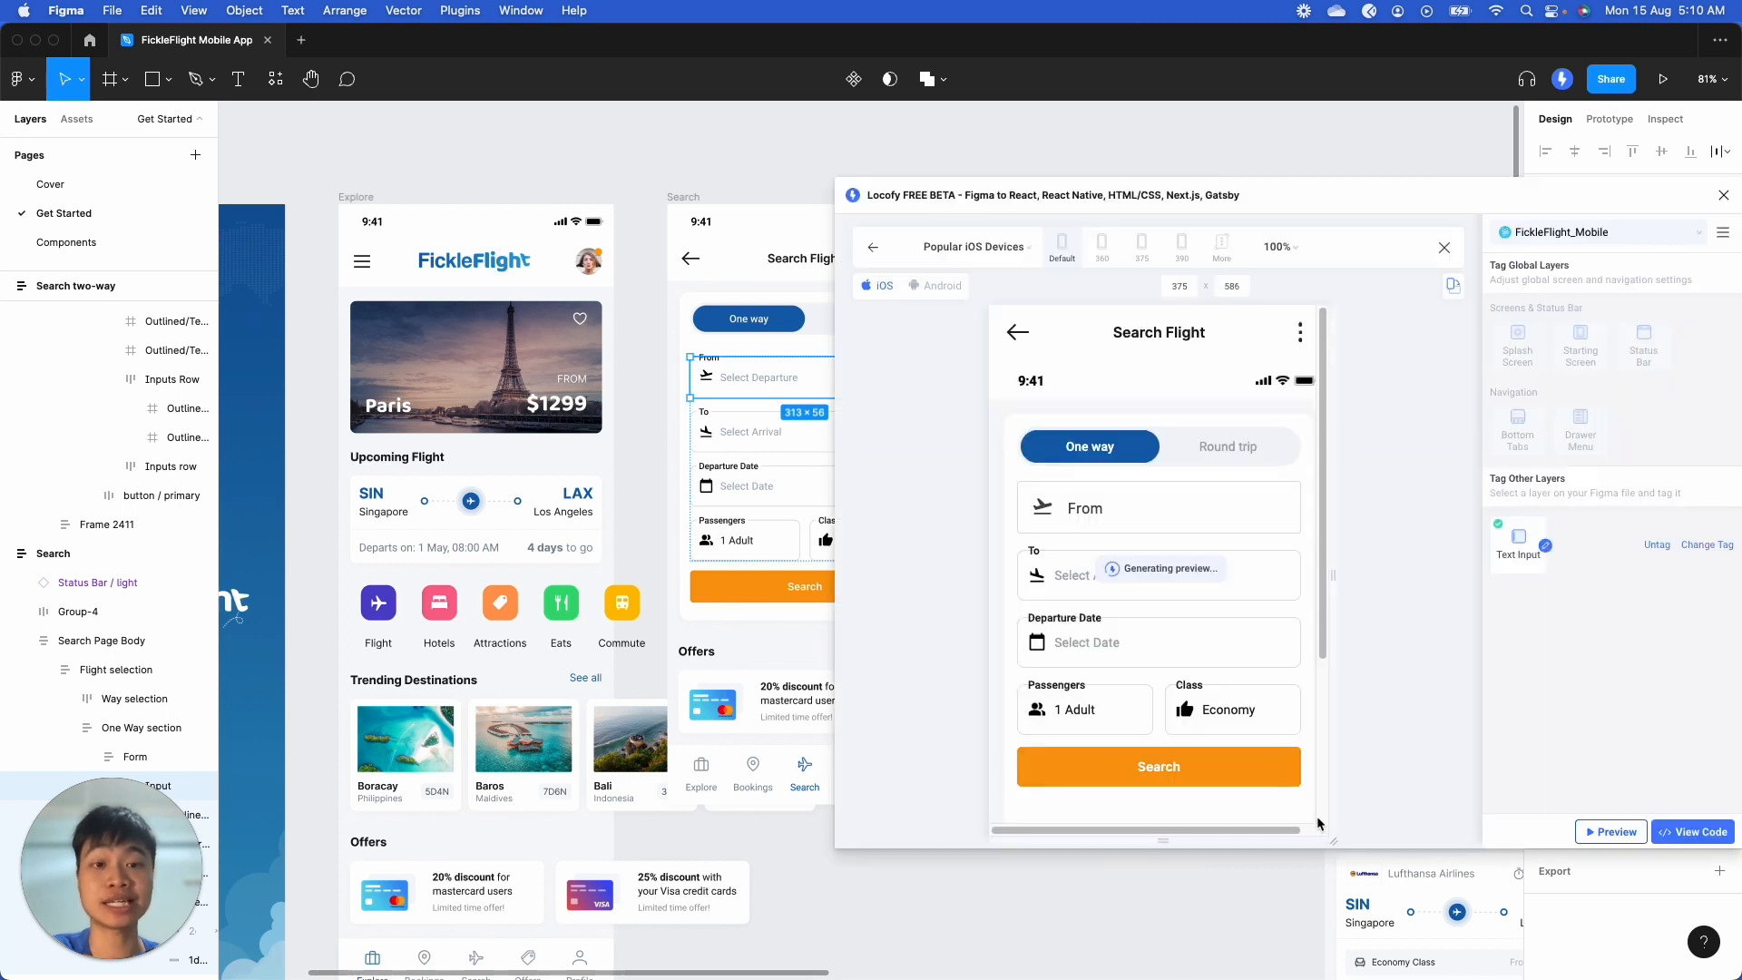
{"action": "left_click", "coordinate": [1146, 514]}
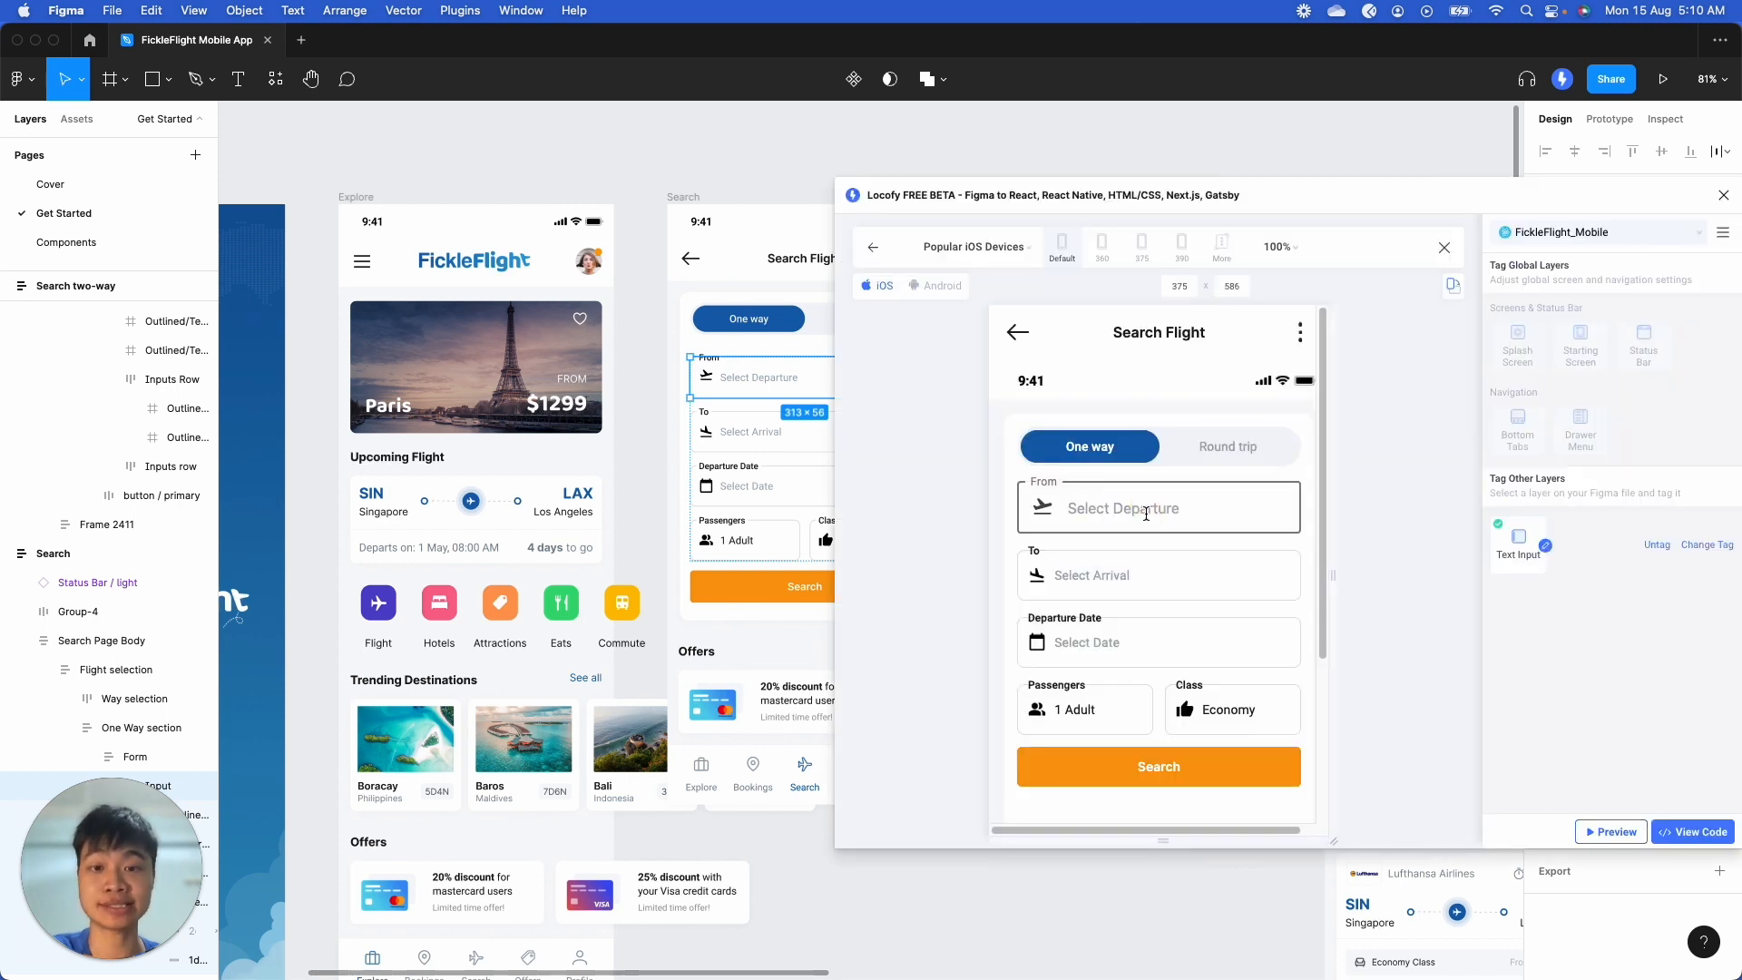
{"action": "left_click", "coordinate": [1446, 251]}
Step: Tag the To field as a Text Input with label To, placeholder Select Arrival, outline color DCDEDF and an active outline color
{"action": "left_click", "coordinate": [804, 432]}
{"action": "left_click", "coordinate": [1292, 555]}
{"action": "triple_click", "coordinate": [1225, 365]}
{"action": "type", "text": "To Select Arrival"}
{"action": "left_click", "coordinate": [1296, 275]}
{"action": "left_click", "coordinate": [1218, 649]}
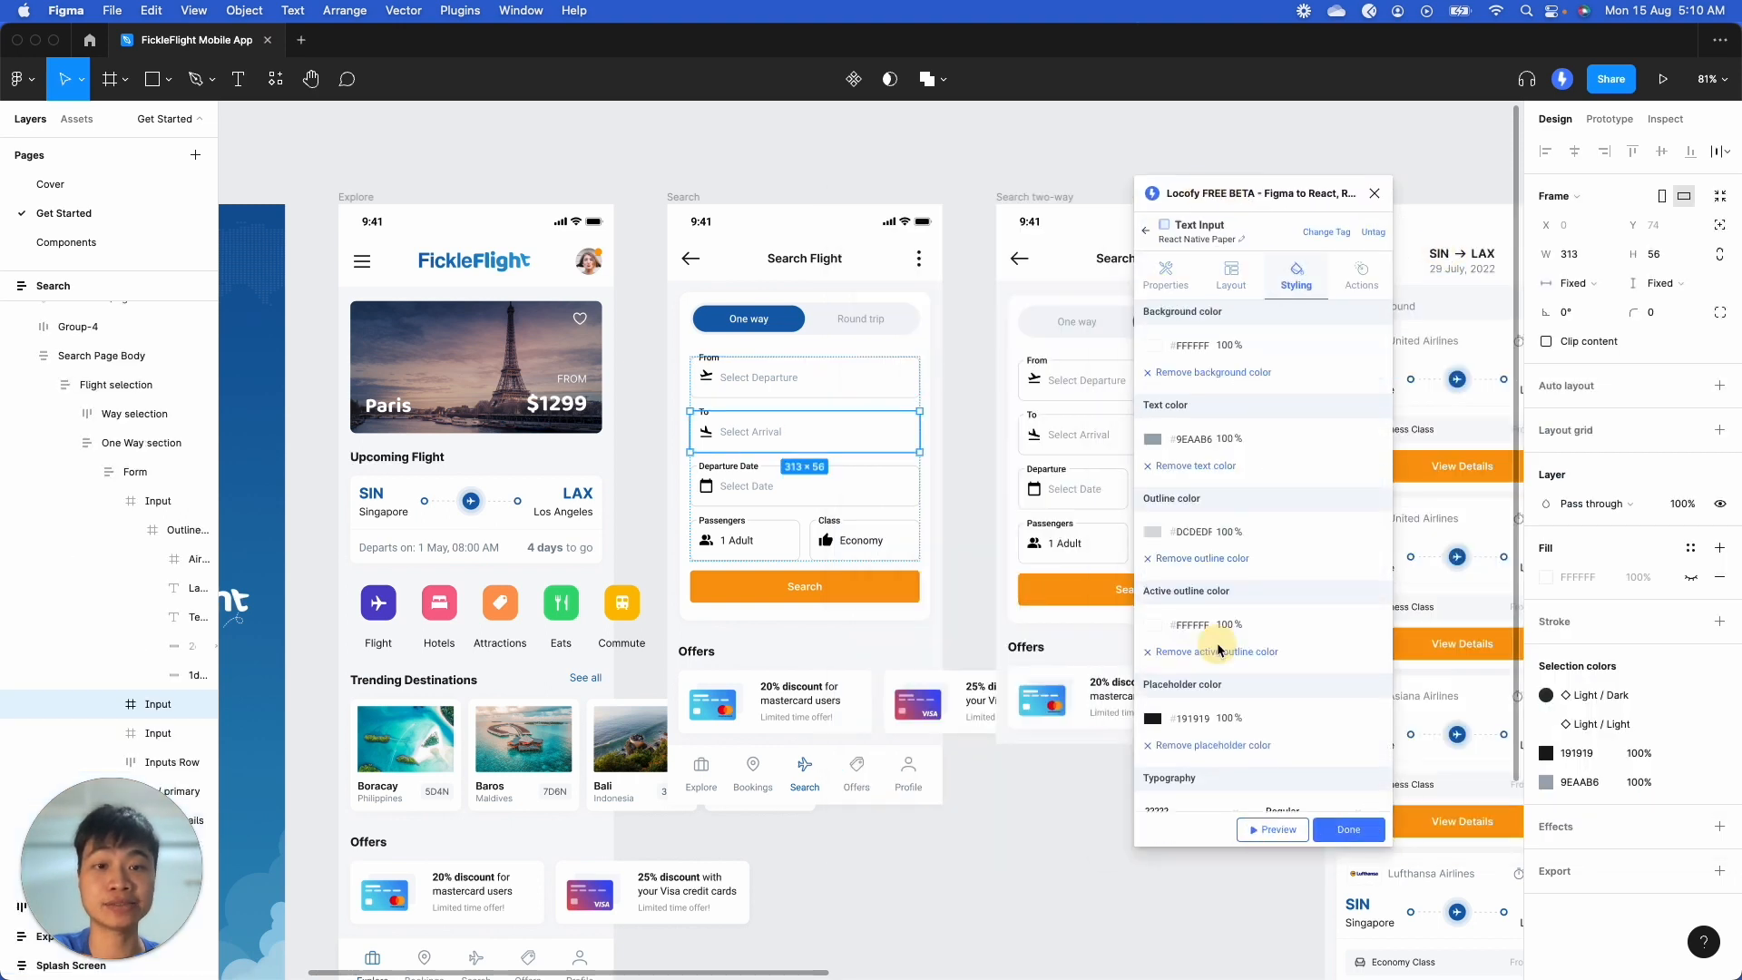
{"action": "left_click", "coordinate": [1348, 829]}
Step: Tag the Departure Date field as a Text Input with the label Departure Date and finish its layout and styling
{"action": "left_click", "coordinate": [804, 486]}
{"action": "left_click", "coordinate": [1293, 555]}
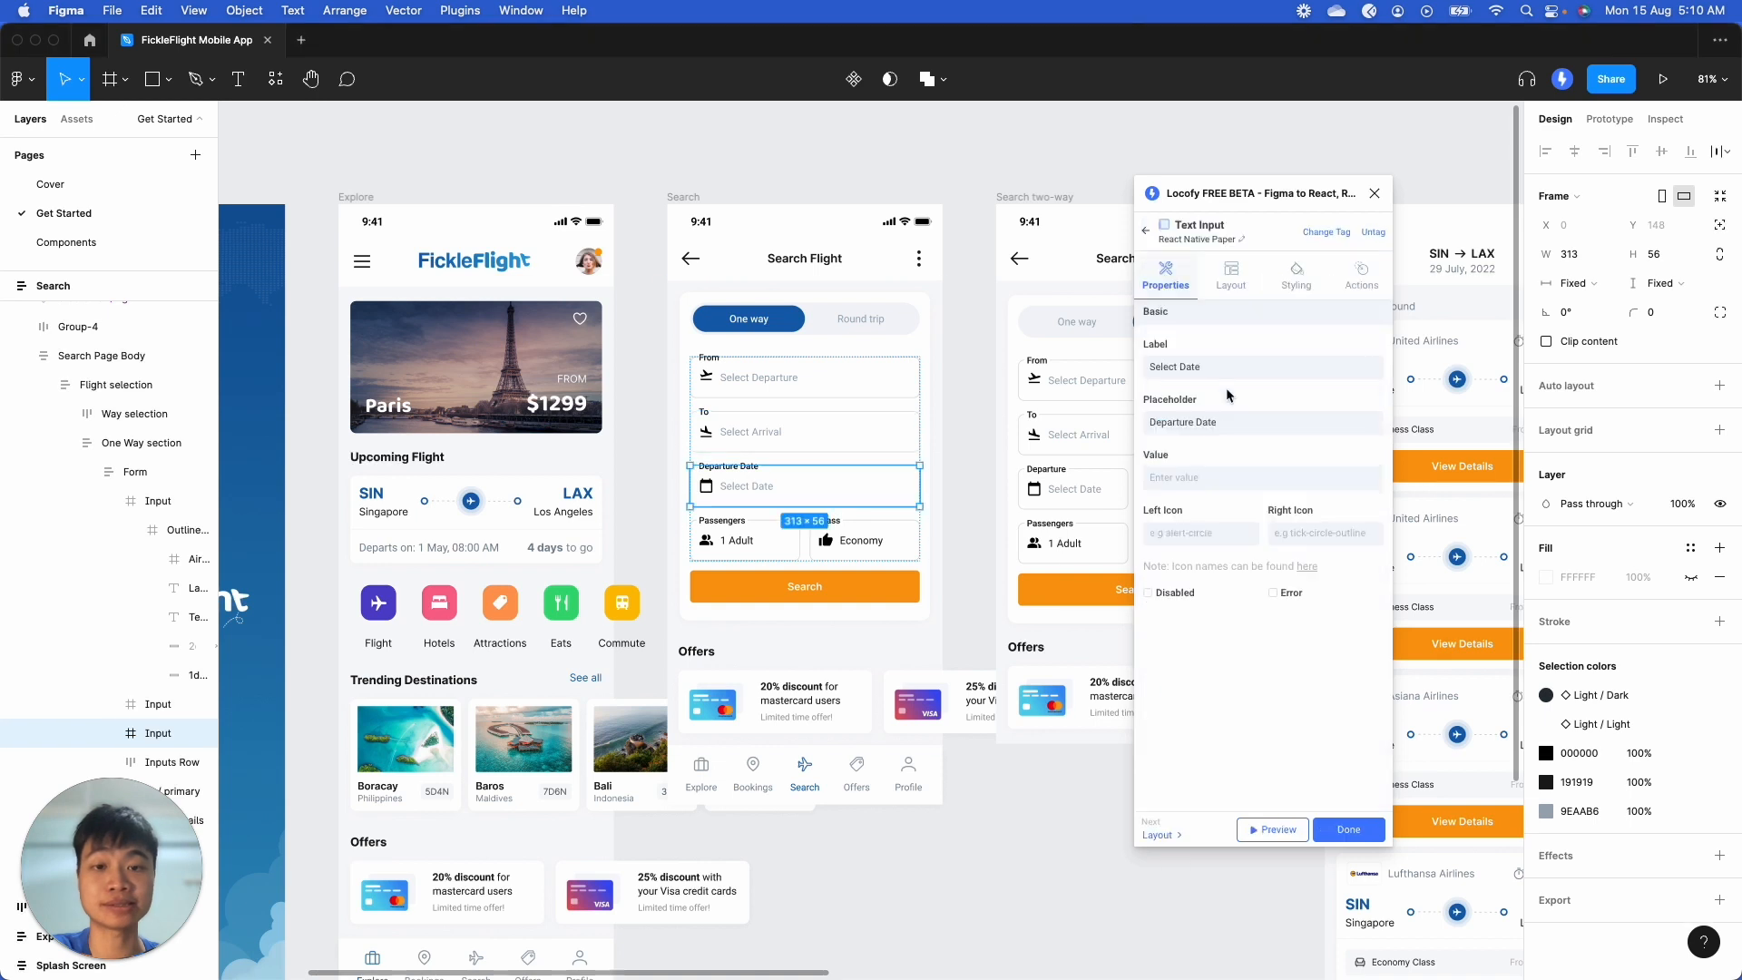
{"action": "type", "text": "Departure Date"}
{"action": "left_click", "coordinate": [1231, 276]}
{"action": "left_click", "coordinate": [1296, 276]}
{"action": "left_click", "coordinate": [1348, 829]}
Step: Tag the Passengers field as a Text Input with label Passengers, placeholder 1 Adult and left icon account-multiple
{"action": "left_click", "coordinate": [744, 540]}
{"action": "left_click", "coordinate": [1293, 555]}
{"action": "triple_click", "coordinate": [1225, 367]}
{"action": "type", "text": "Passengers 1 Adult"}
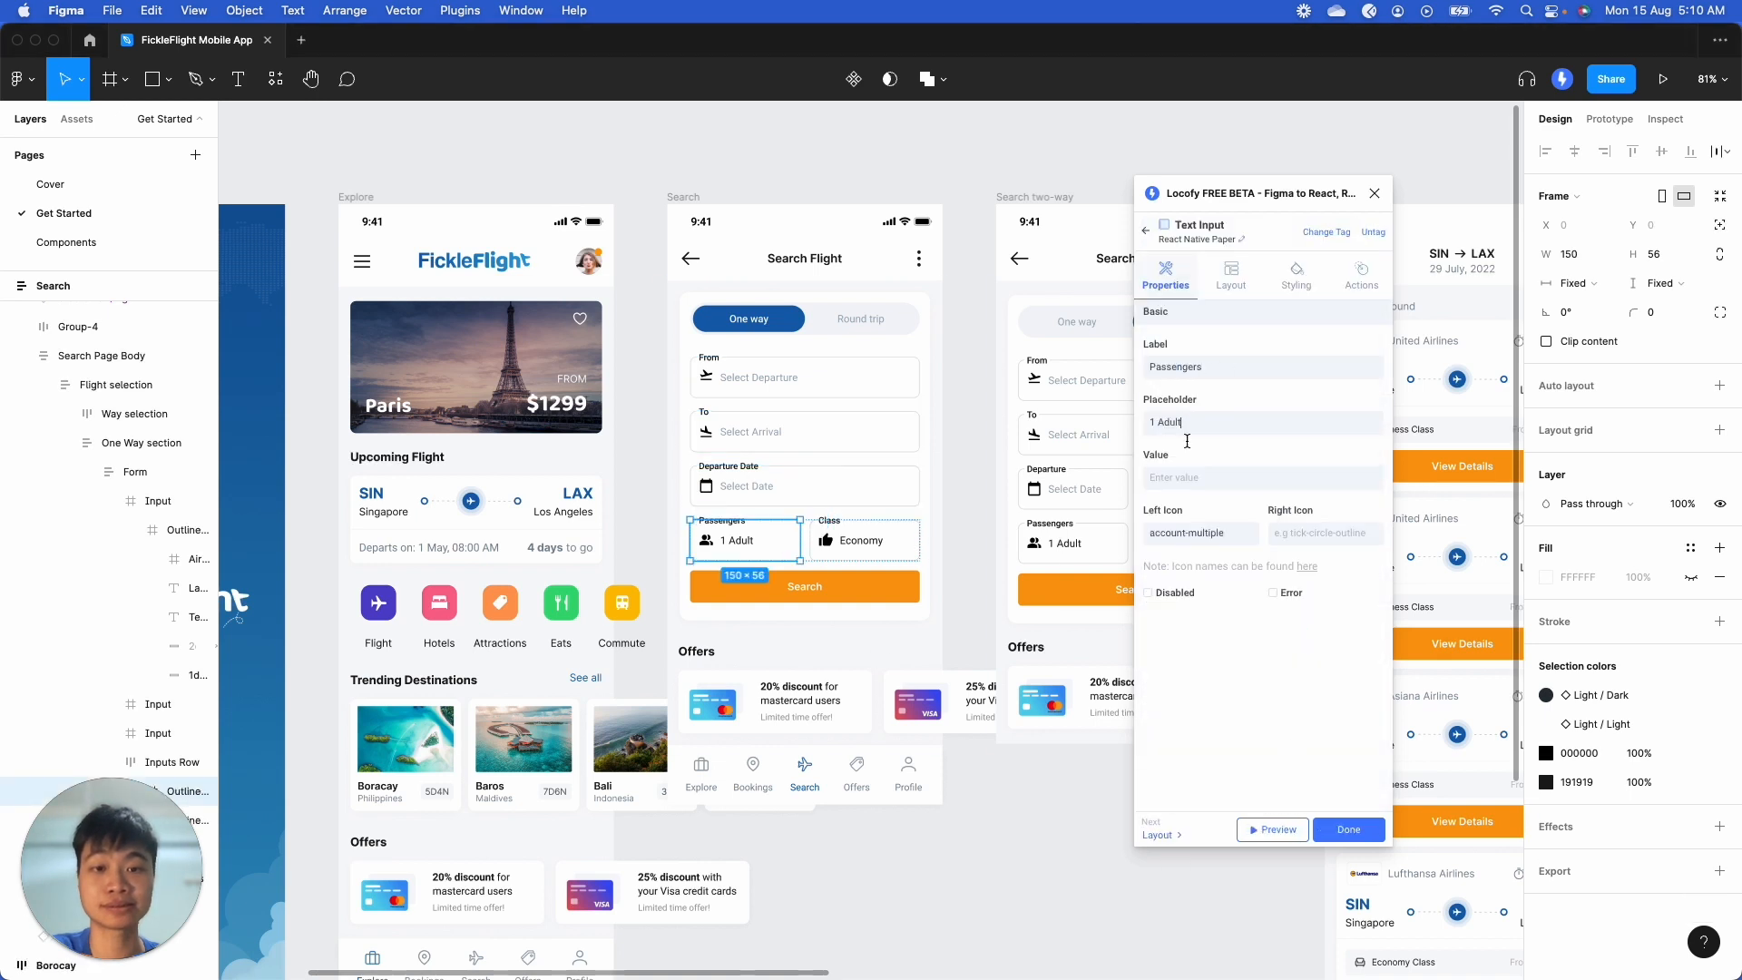
{"action": "left_click", "coordinate": [1296, 275]}
{"action": "left_click", "coordinate": [1166, 275]}
{"action": "left_click", "coordinate": [1348, 829]}
Step: Tag the Class field as a Text Input labelled Class with Economy as its text, and open its styling
{"action": "left_click", "coordinate": [863, 540]}
{"action": "left_click", "coordinate": [1293, 555]}
{"action": "triple_click", "coordinate": [1224, 367]}
{"action": "type", "text": "Class"}
{"action": "triple_click", "coordinate": [1224, 422]}
{"action": "type", "text": "Economy"}
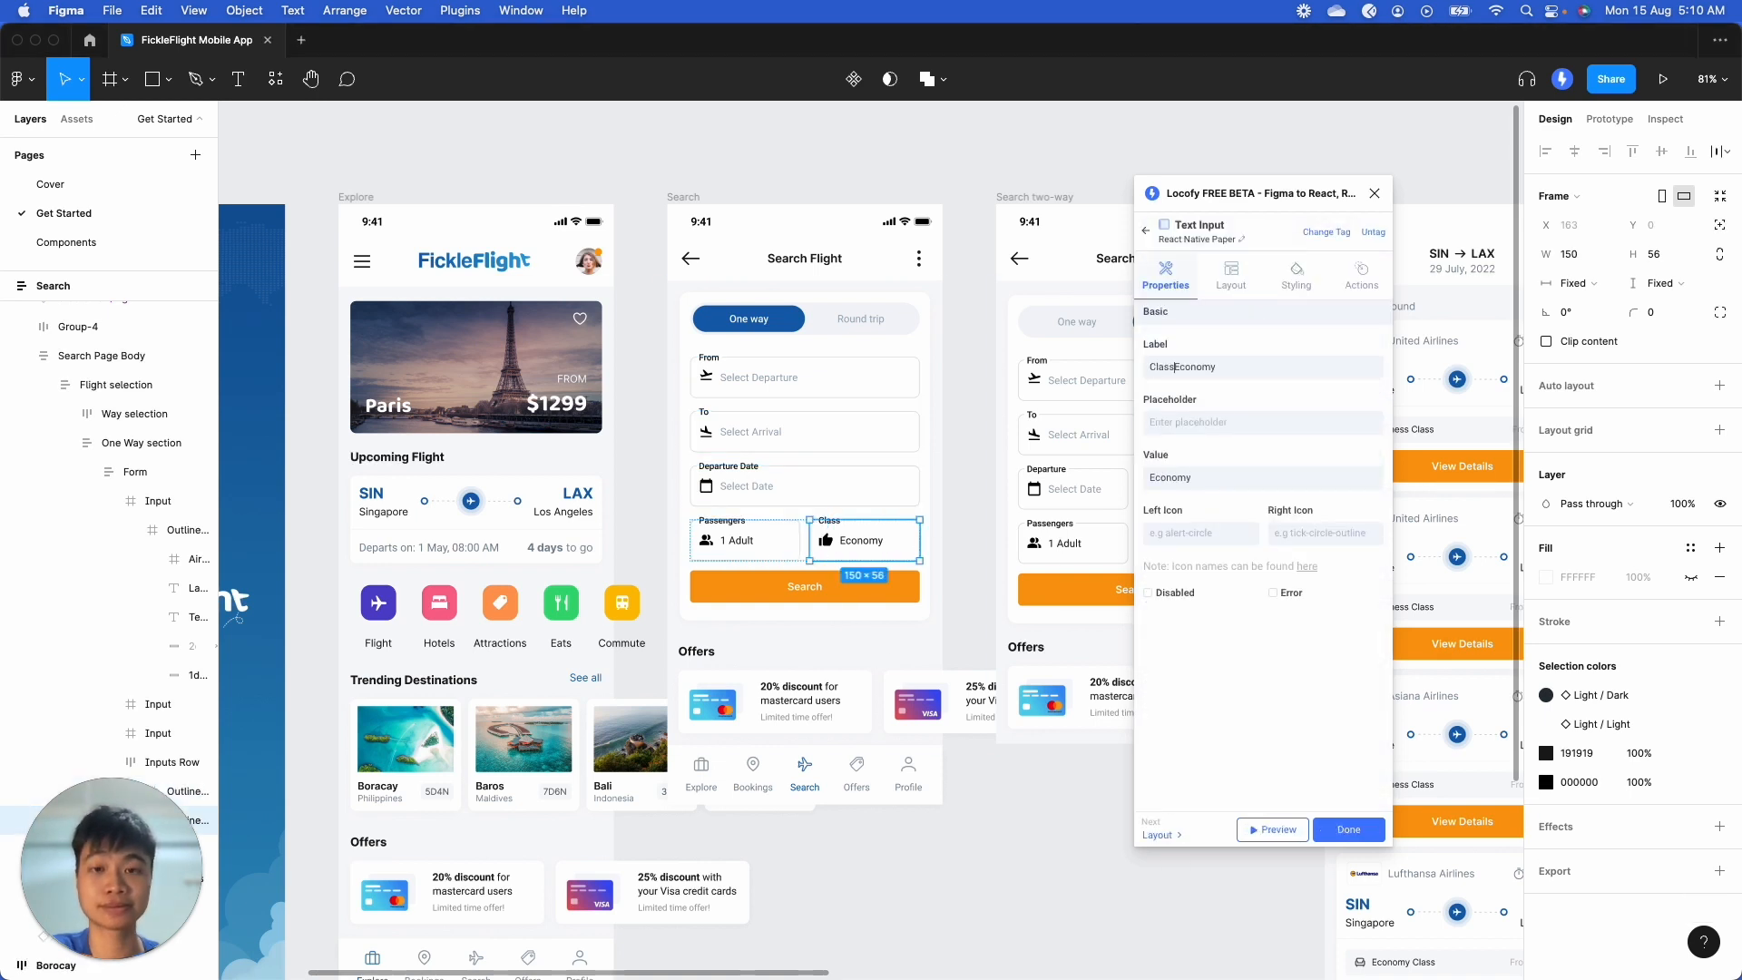
{"action": "left_click", "coordinate": [1295, 276]}
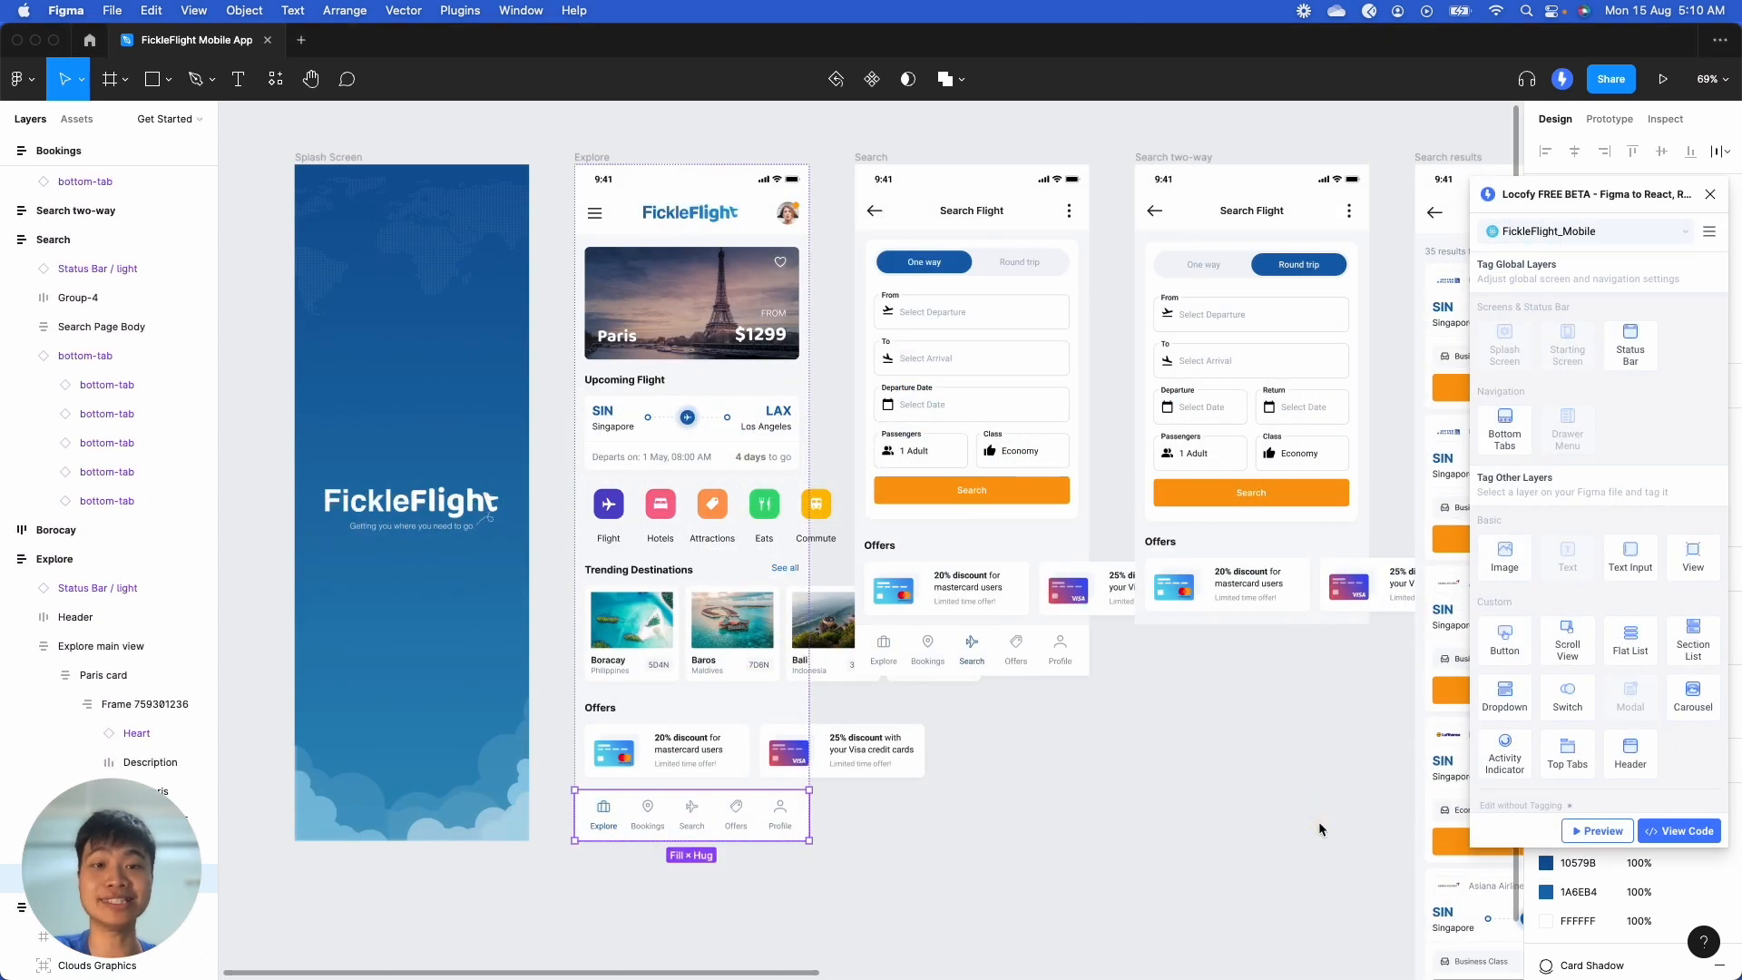
Step: Tag the bottom-tab layers of the Explore, Search, Bookings, Offers and Profile screens together as Bottom Tabs
{"action": "left_click", "coordinate": [1026, 842]}
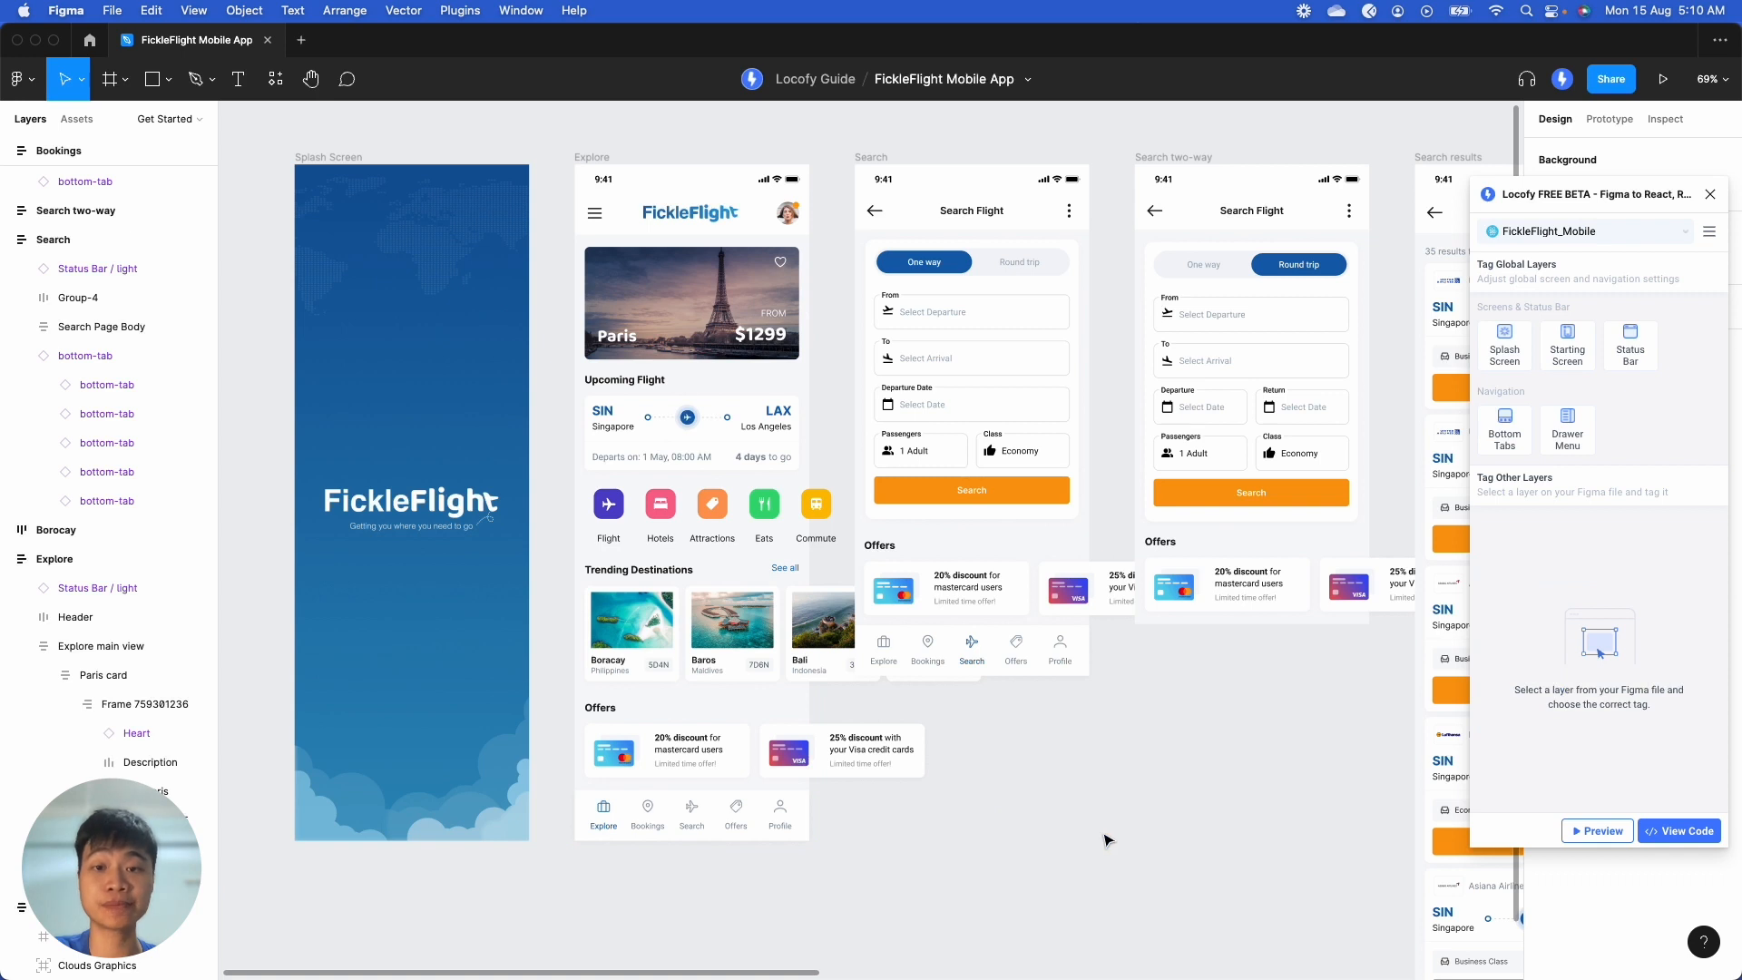
{"action": "left_click", "coordinate": [1508, 440]}
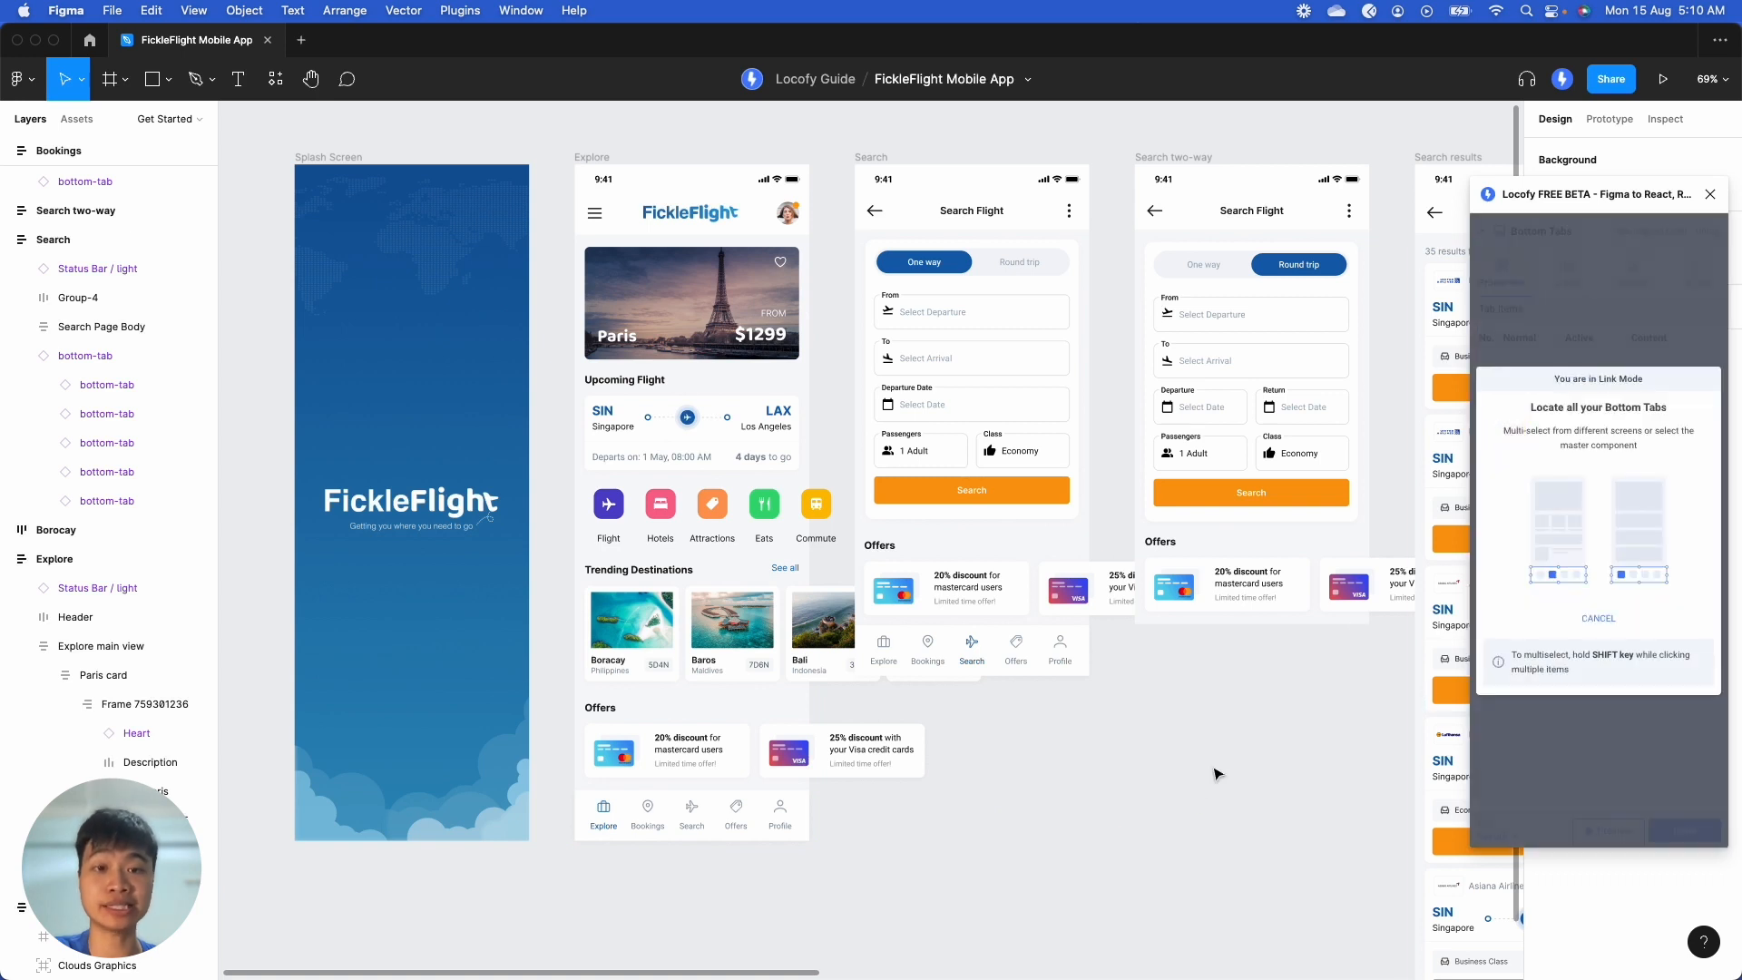
{"action": "scroll", "coordinate": [1215, 772], "scroll_direction": "down", "scroll_amount": 5}
{"action": "left_click", "coordinate": [592, 768]}
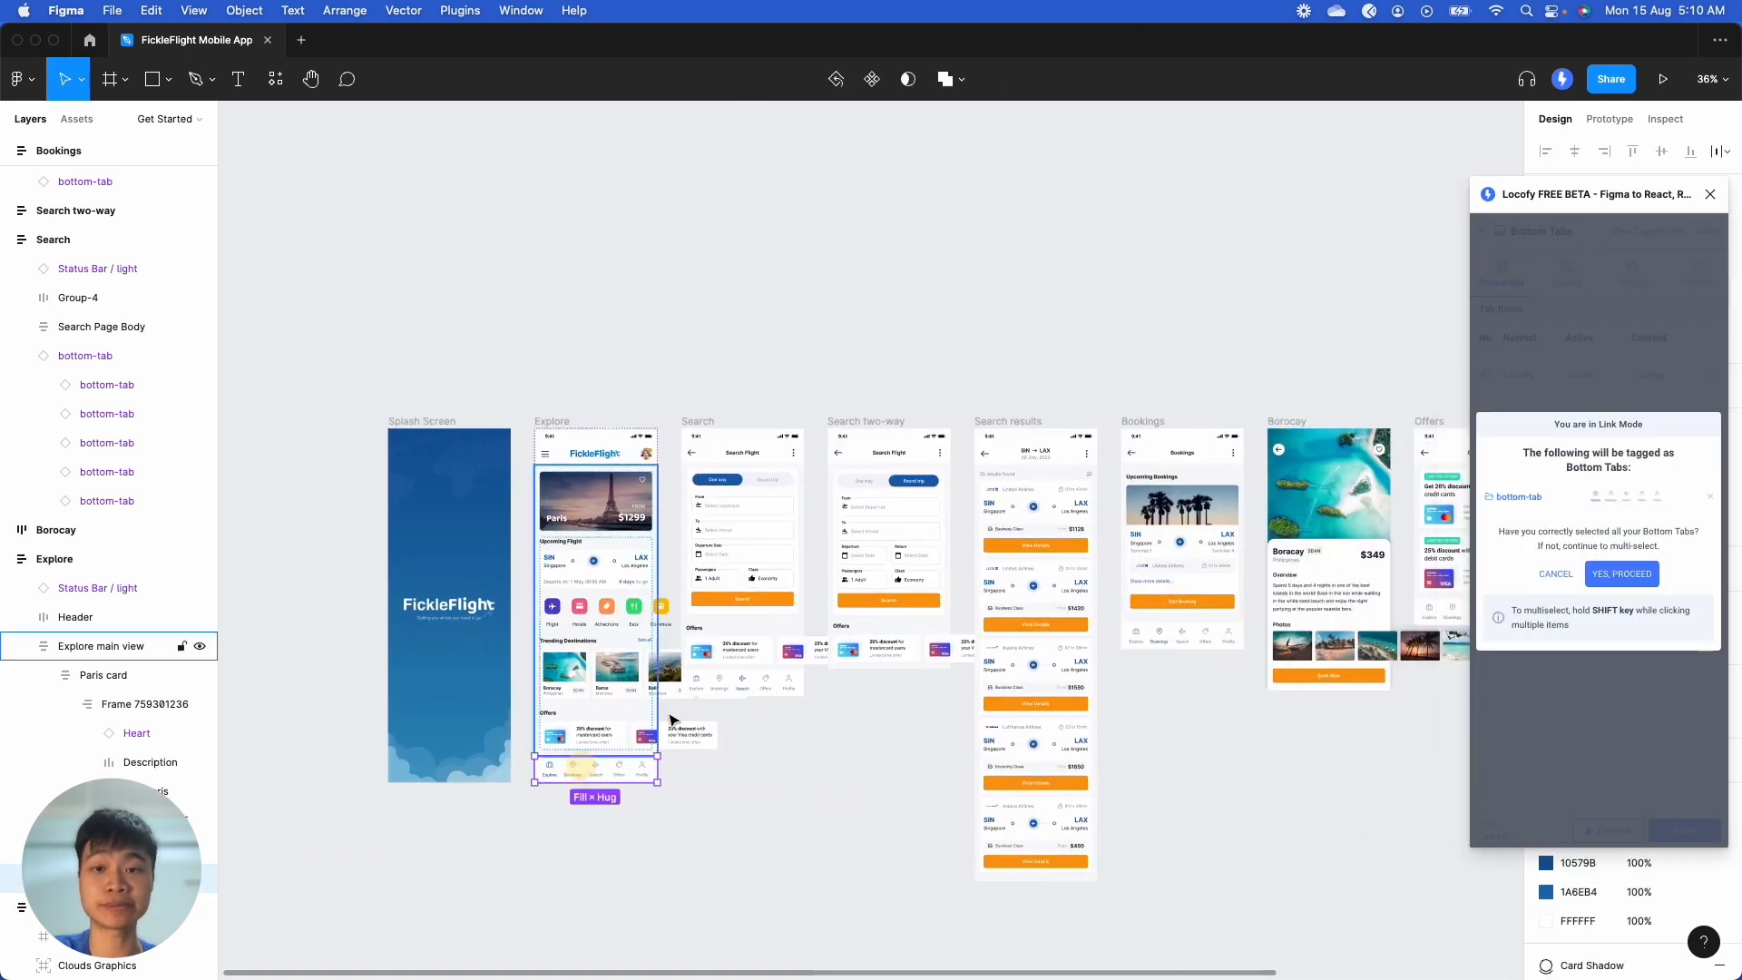
{"action": "left_click", "coordinate": [739, 684], "text": "shift"}
{"action": "scroll", "coordinate": [1193, 734], "scroll_direction": "right", "scroll_amount": 3}
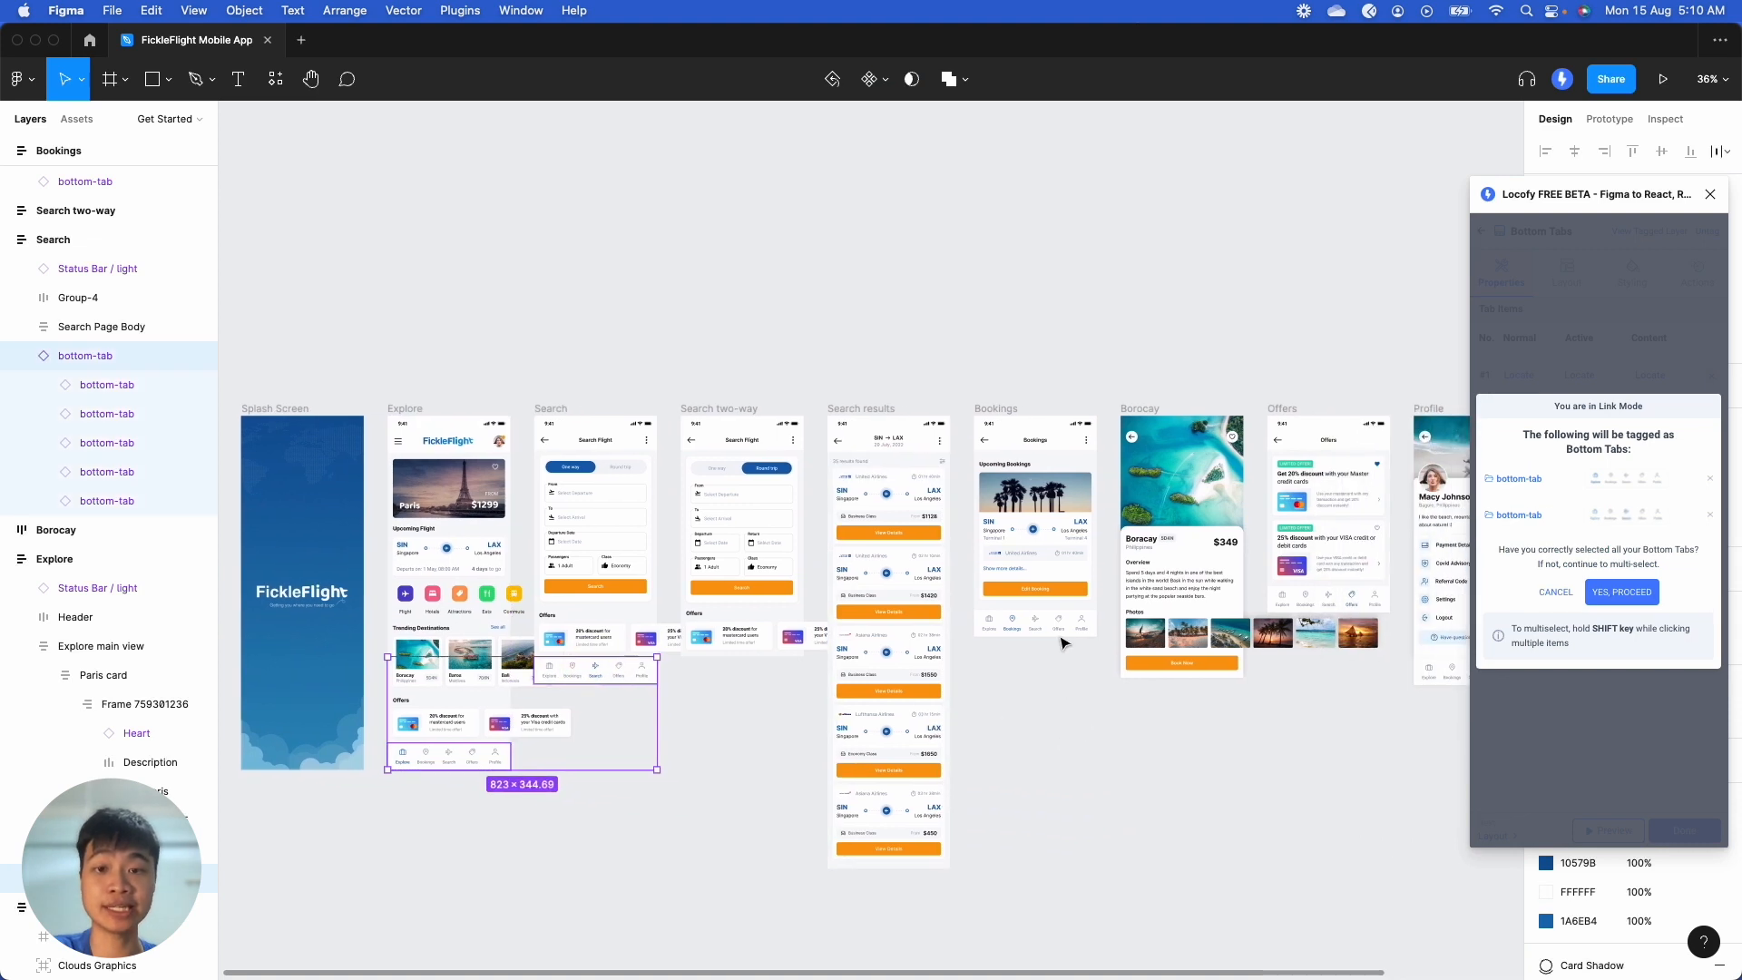
{"action": "left_click", "coordinate": [1058, 626], "text": "shift"}
{"action": "scroll", "coordinate": [1089, 635], "scroll_direction": "right", "scroll_amount": 4}
{"action": "left_click", "coordinate": [1188, 613], "text": "shift"}
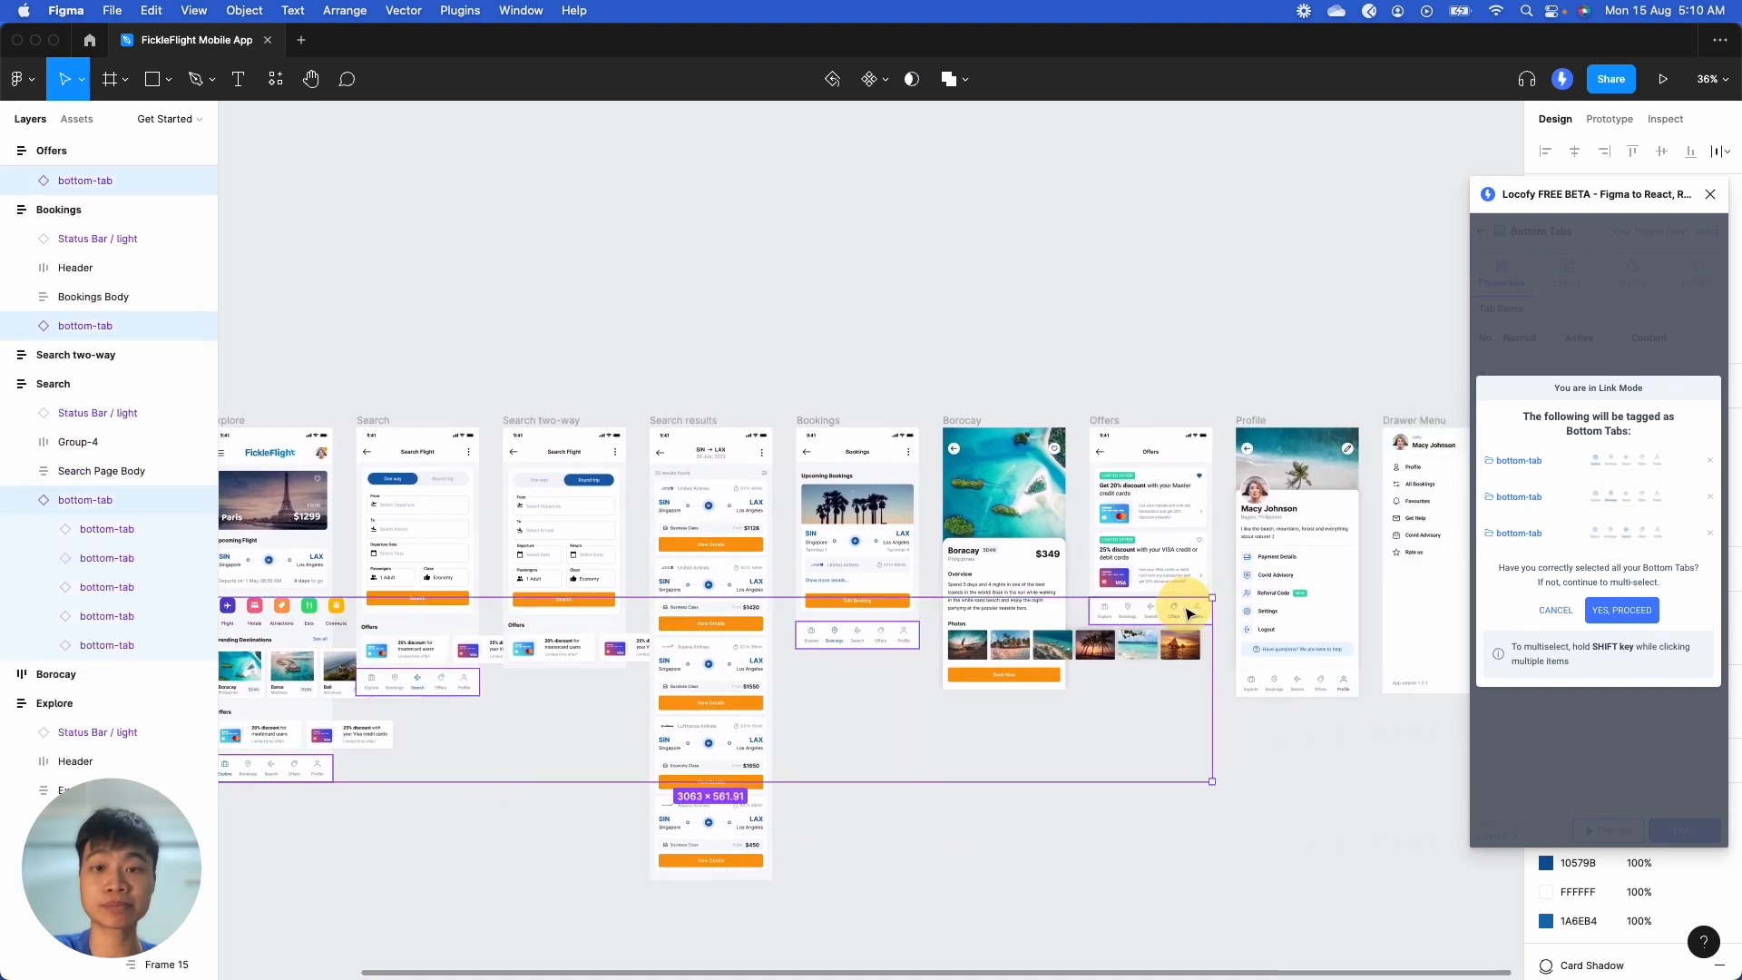
{"action": "left_click", "coordinate": [1314, 686], "text": "shift"}
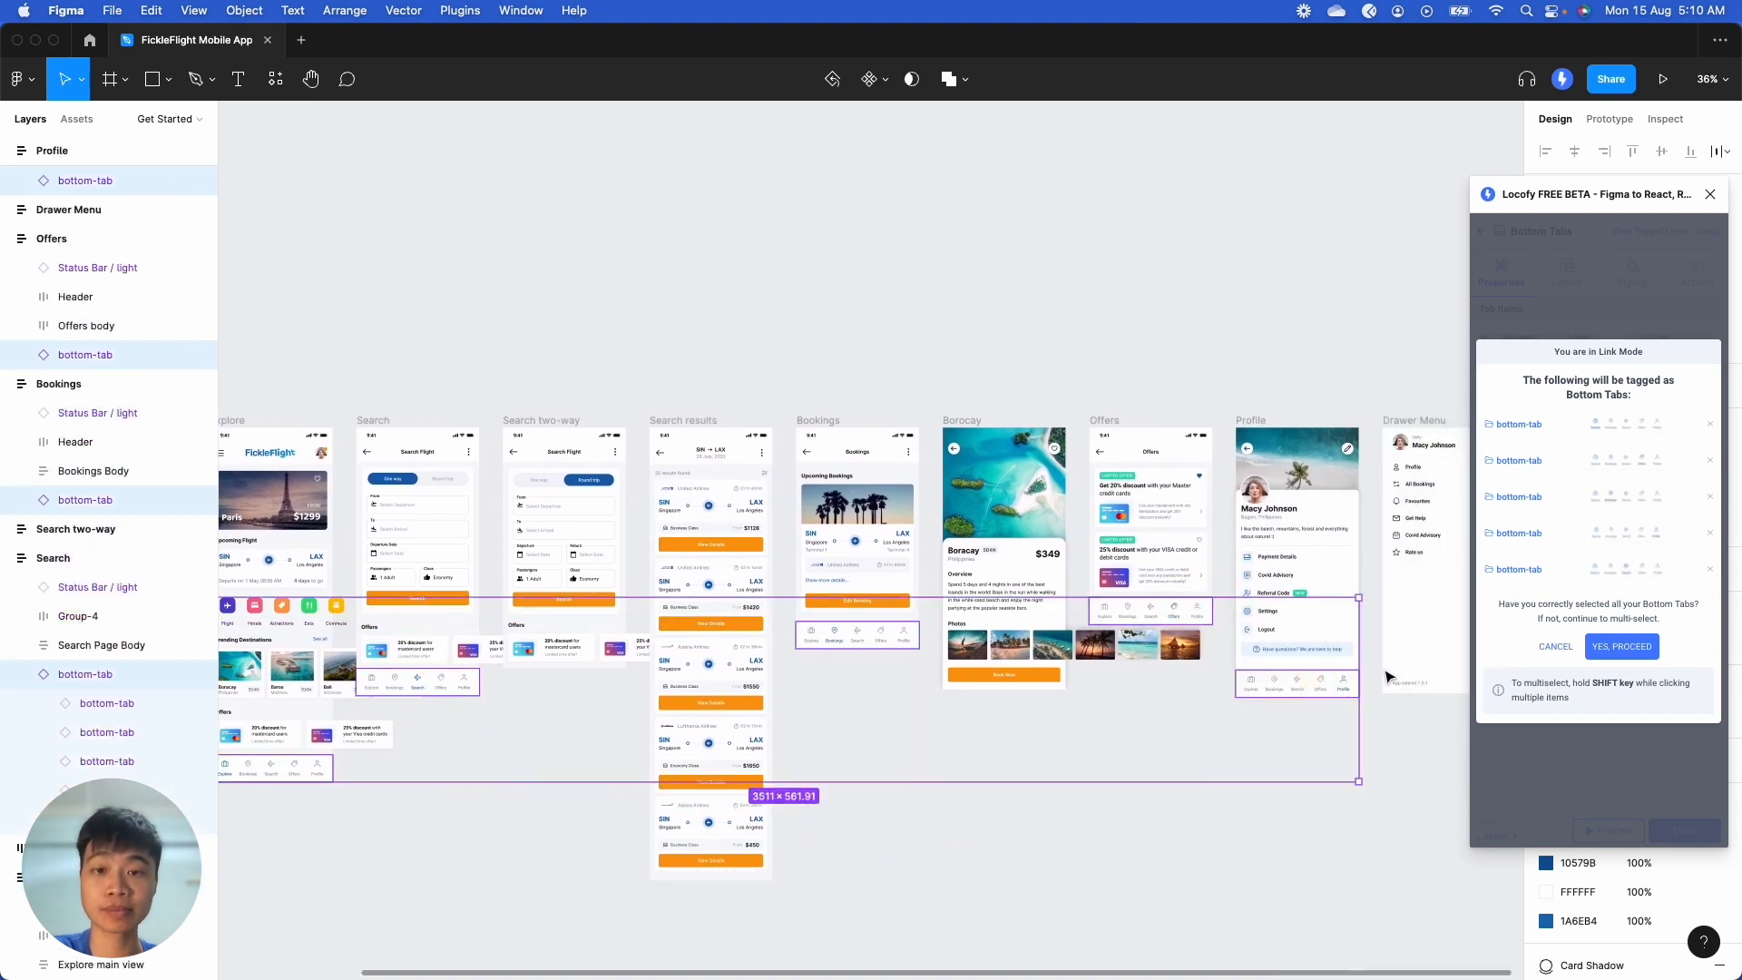
{"action": "left_click", "coordinate": [1622, 647]}
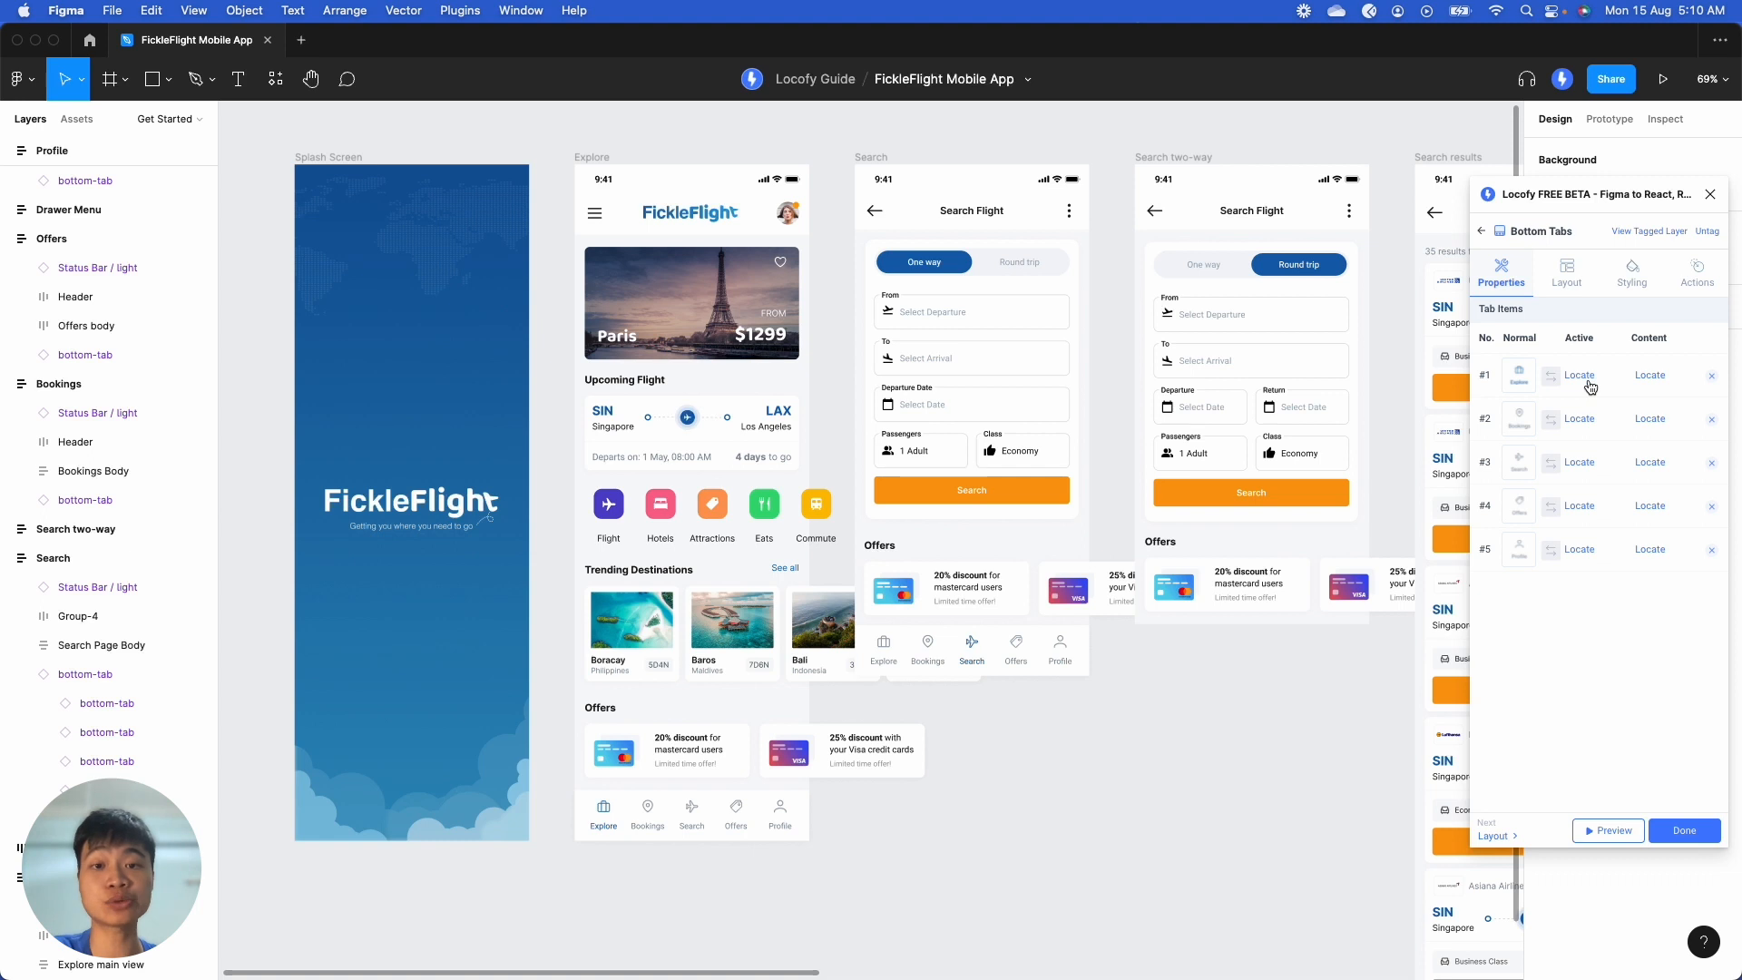
Step: Swap tab 1's Explore item to the active state and link its normal state to the Explore item on the Search screen
{"action": "left_click", "coordinate": [1553, 382]}
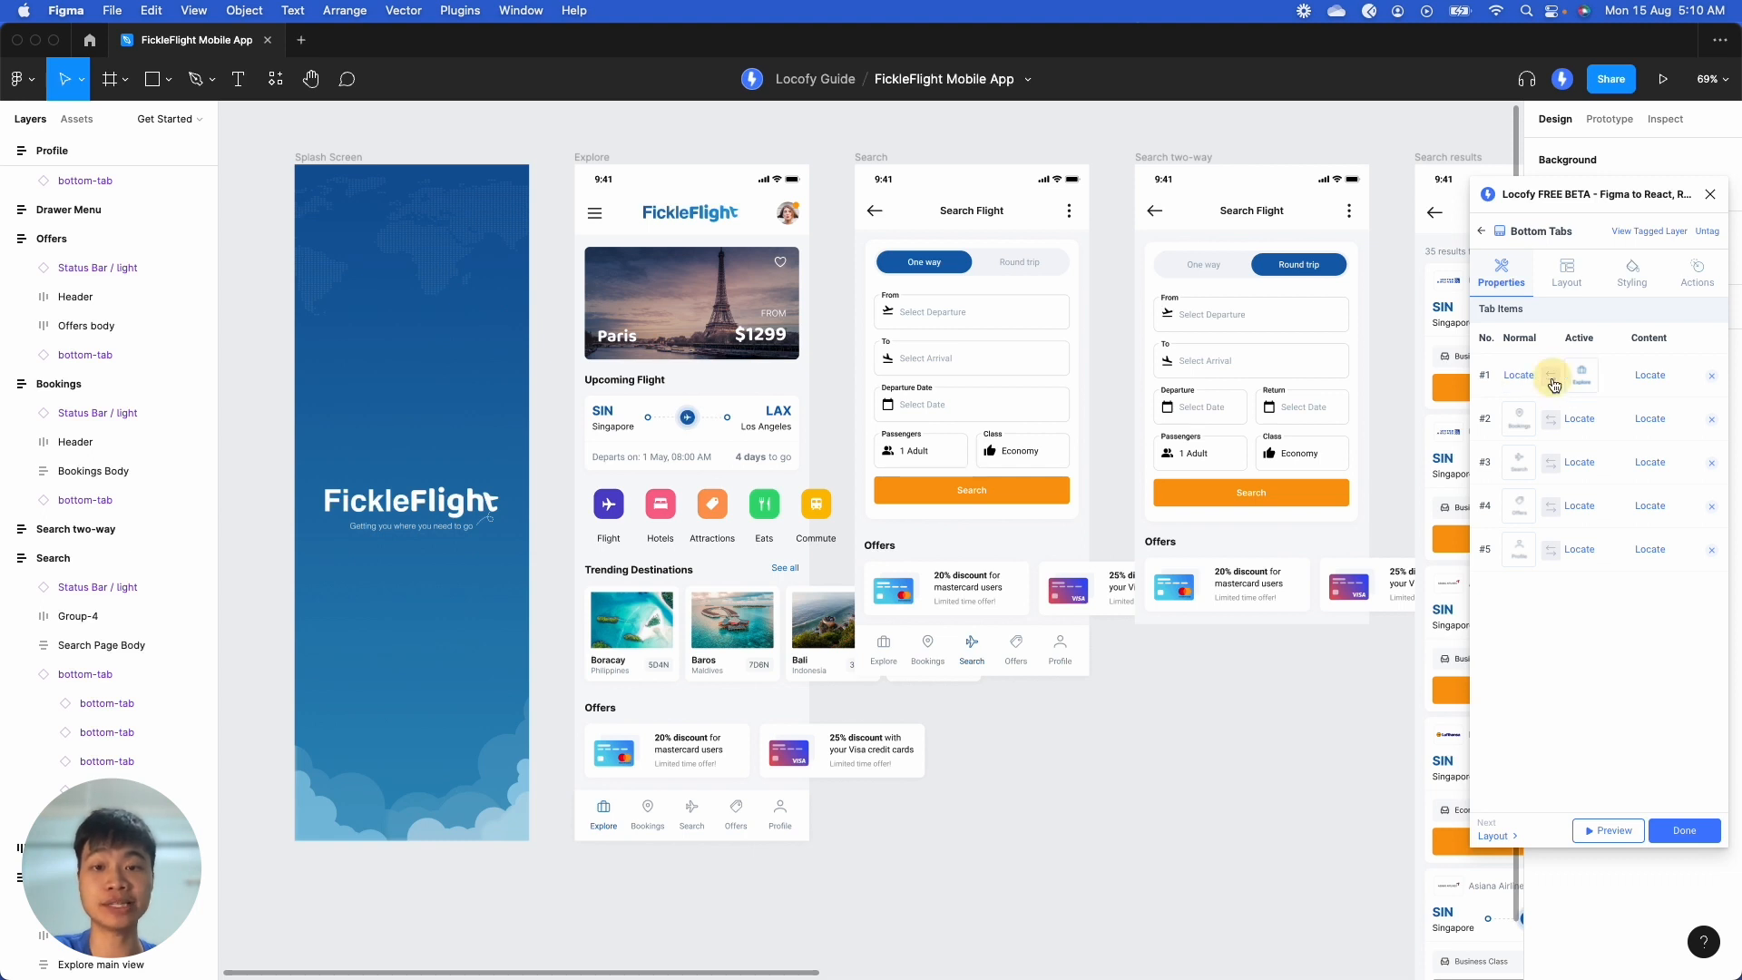
{"action": "left_click", "coordinate": [1553, 382]}
{"action": "left_click", "coordinate": [1554, 385]}
{"action": "left_click", "coordinate": [1554, 384]}
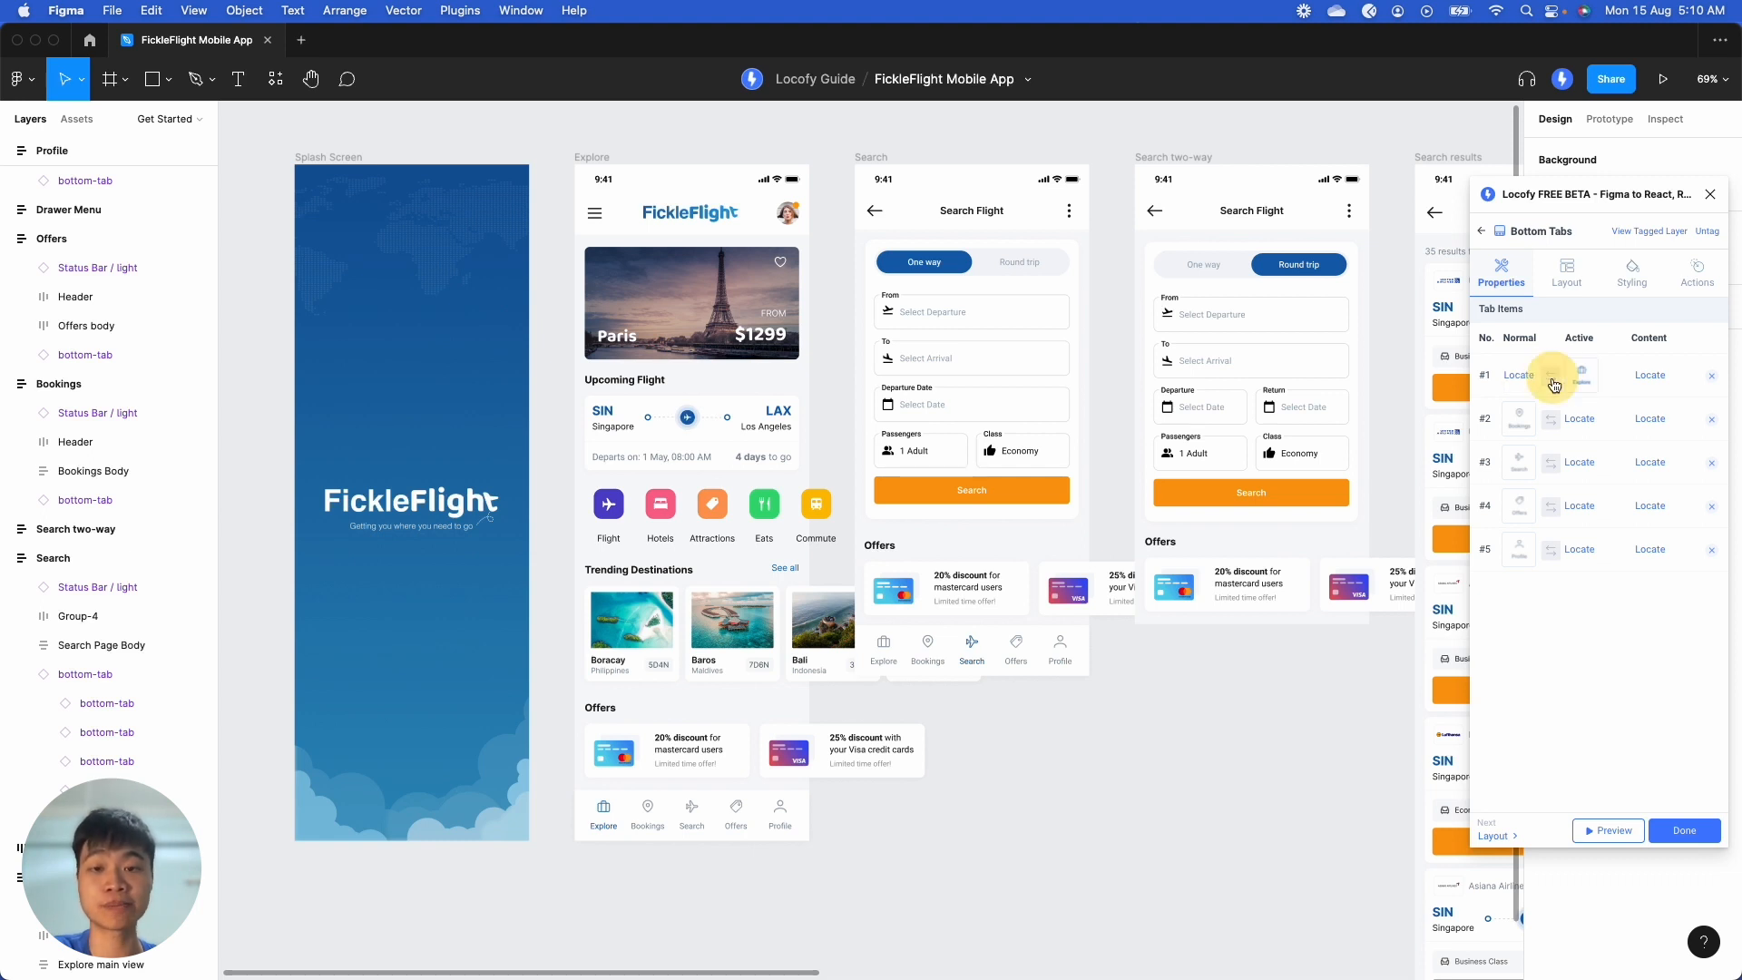
{"action": "left_click", "coordinate": [1553, 385]}
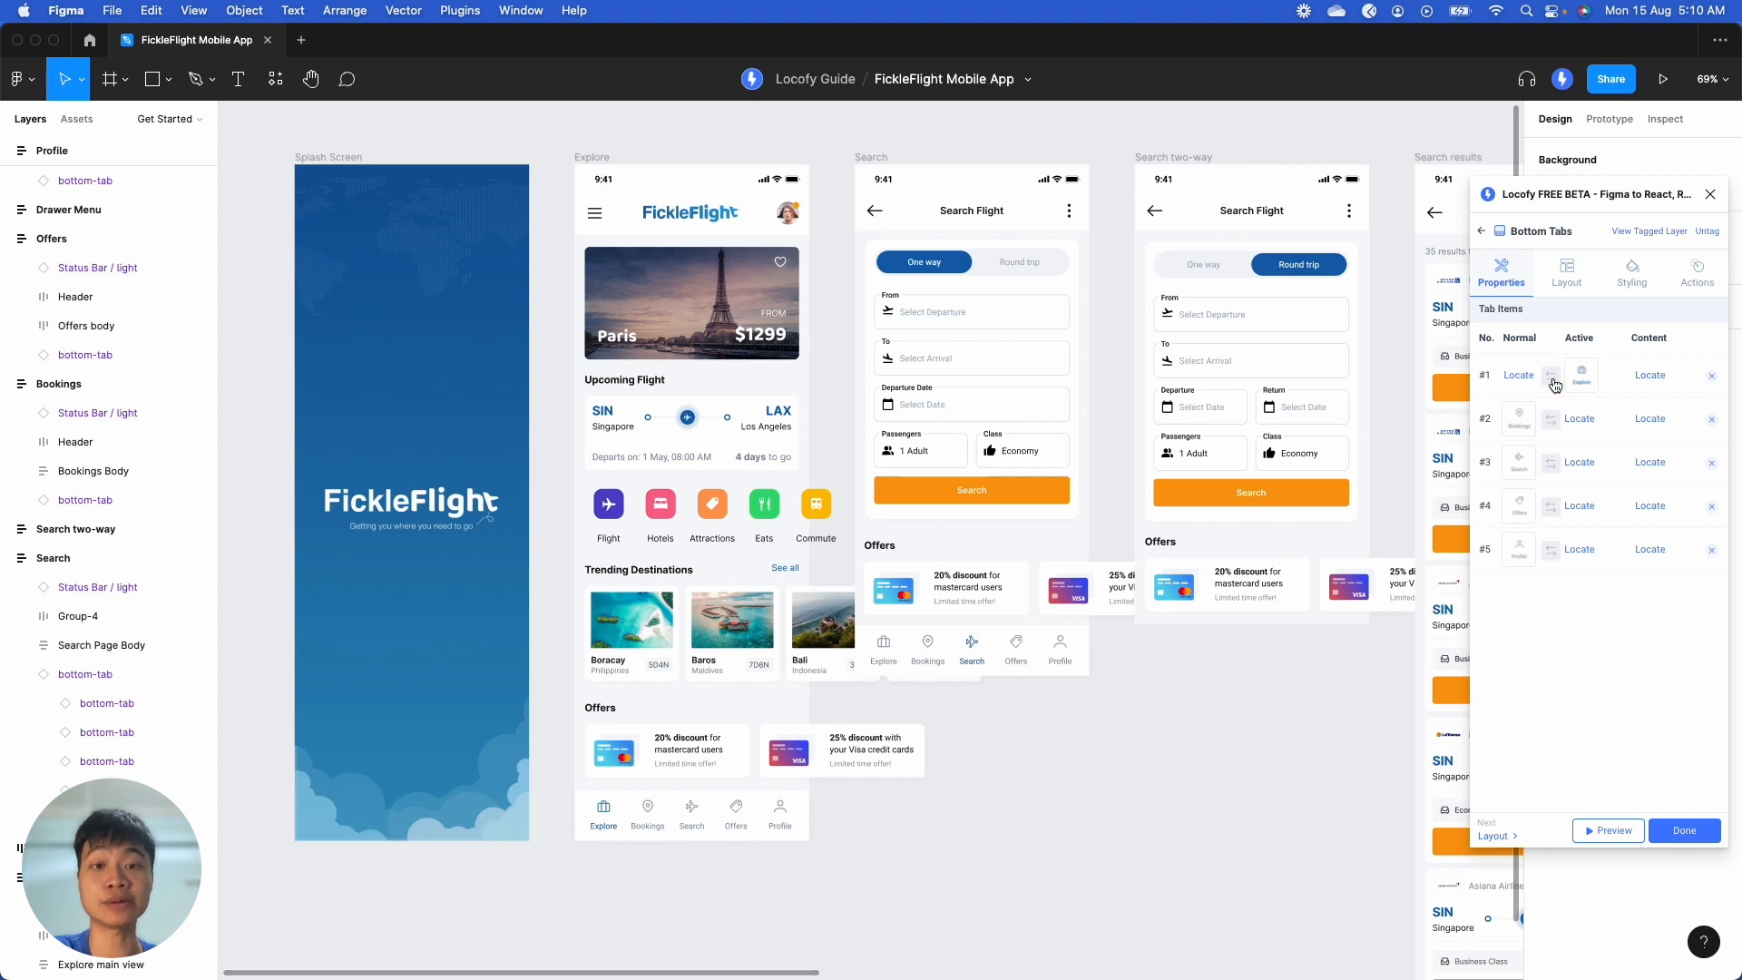
{"action": "left_click", "coordinate": [1513, 382]}
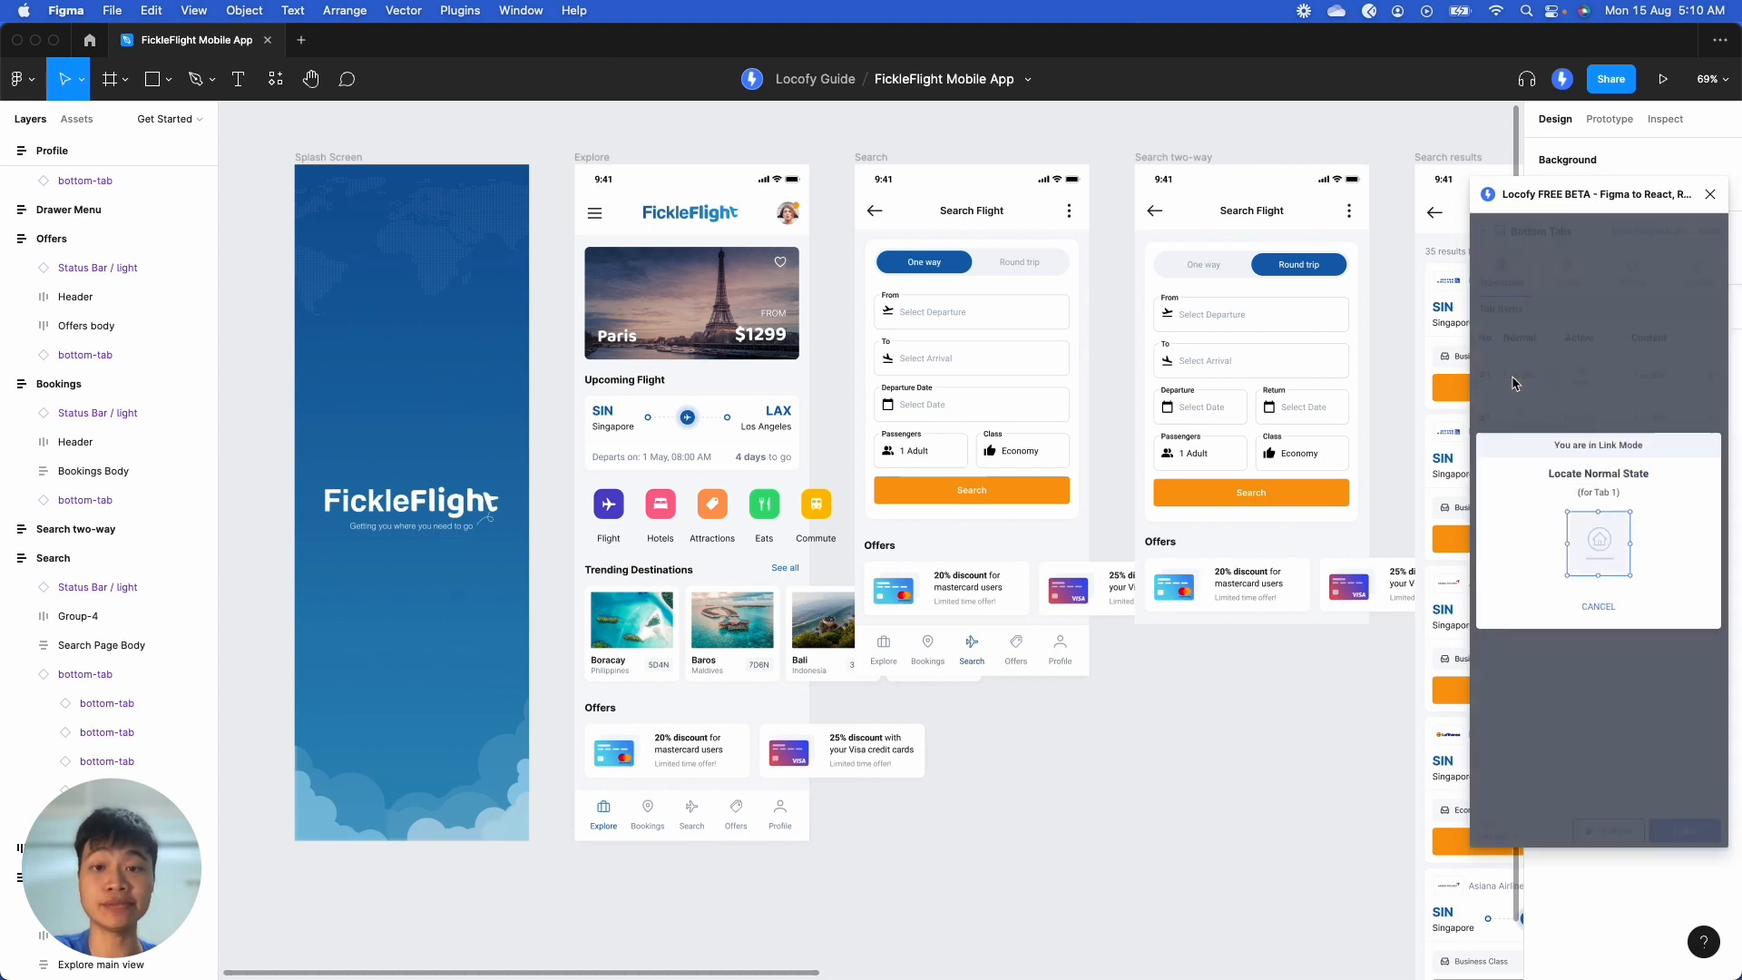
{"action": "left_click", "coordinate": [893, 650]}
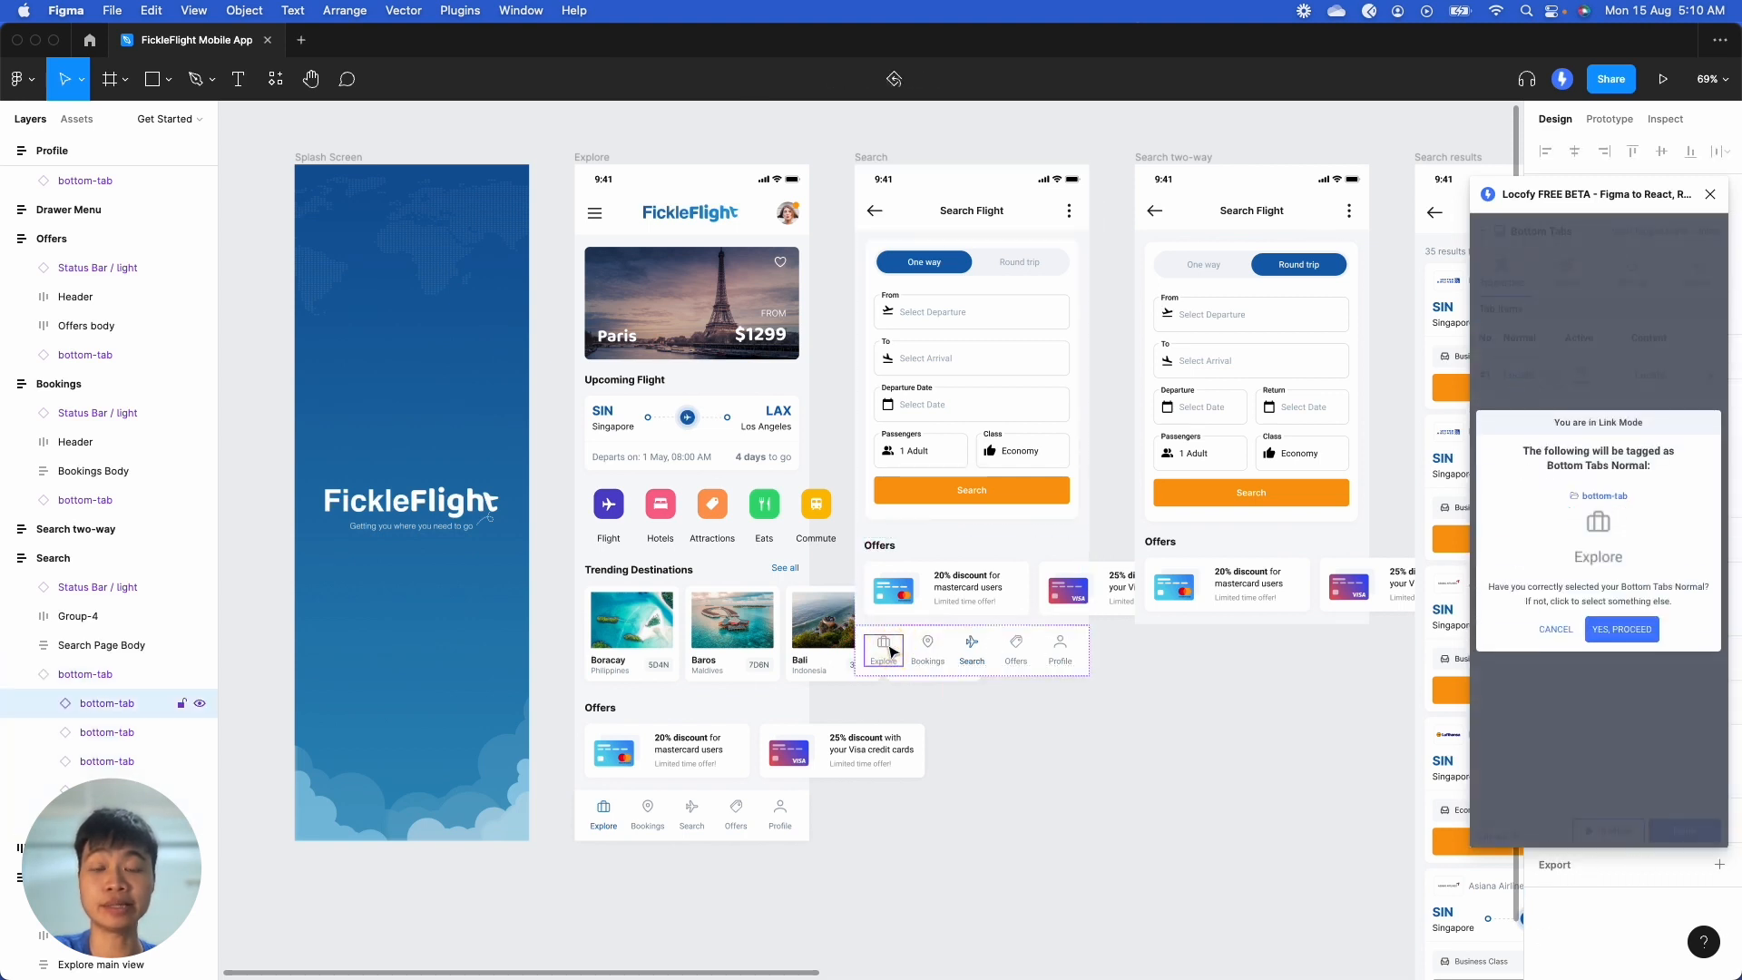
{"action": "left_click", "coordinate": [1622, 629]}
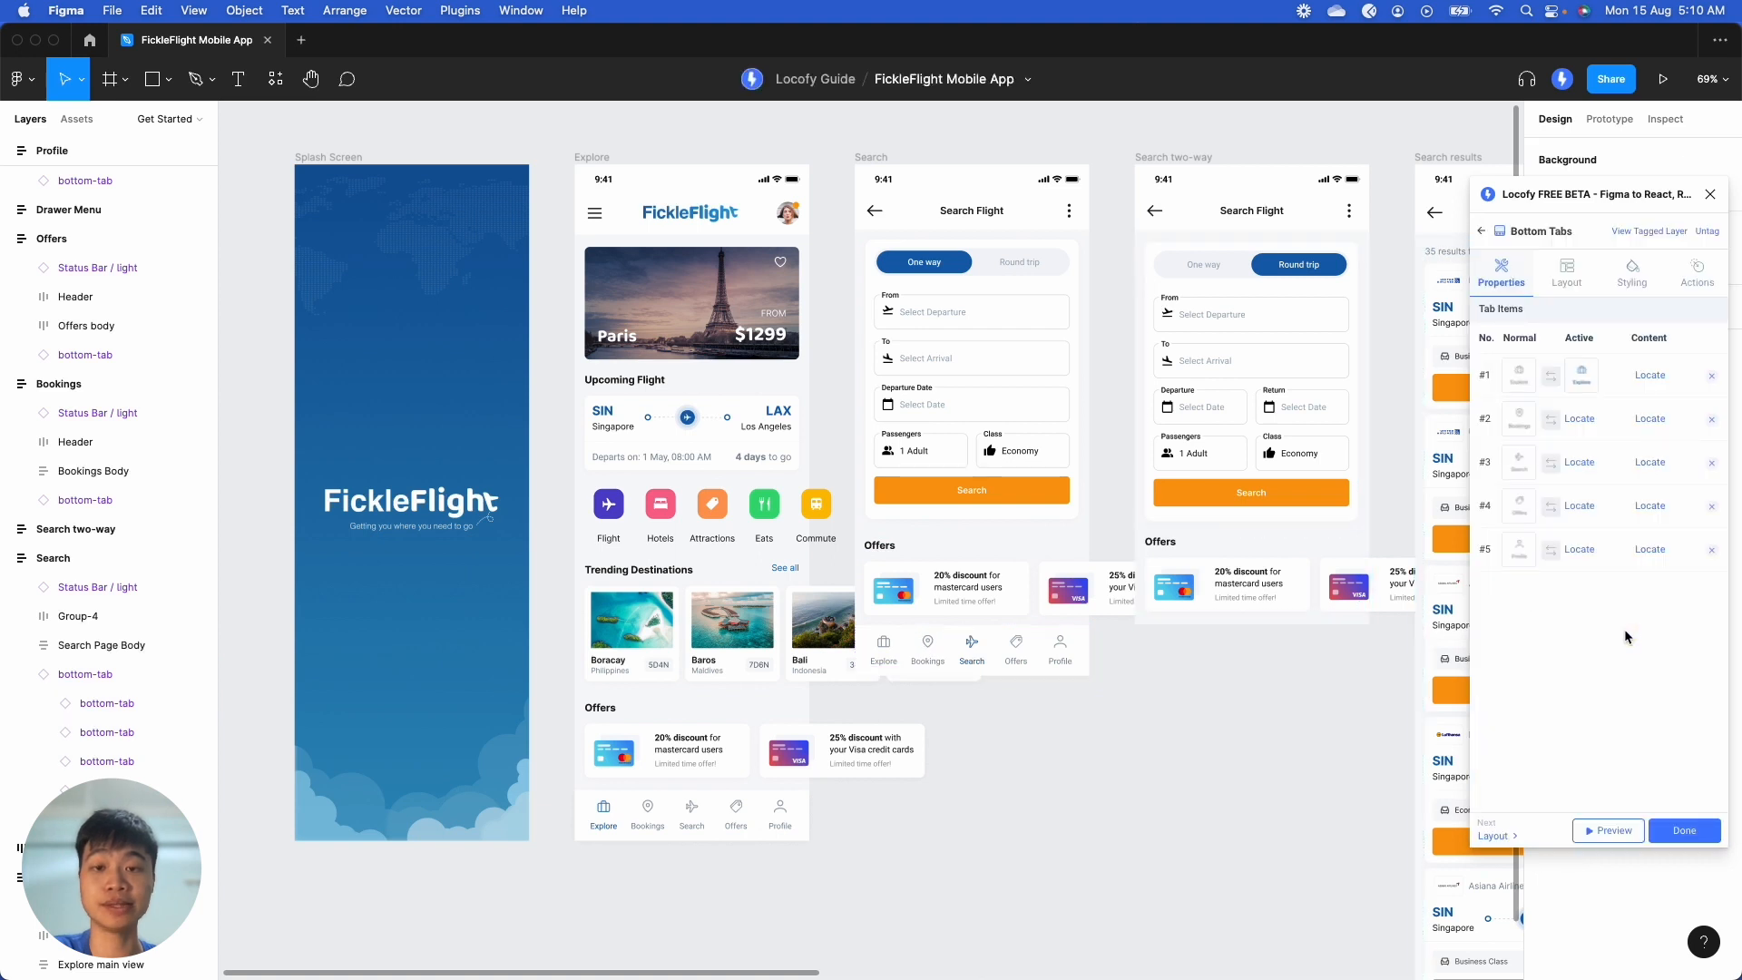
Step: Link tab 1's content to the Explore frame
{"action": "left_click", "coordinate": [1664, 378]}
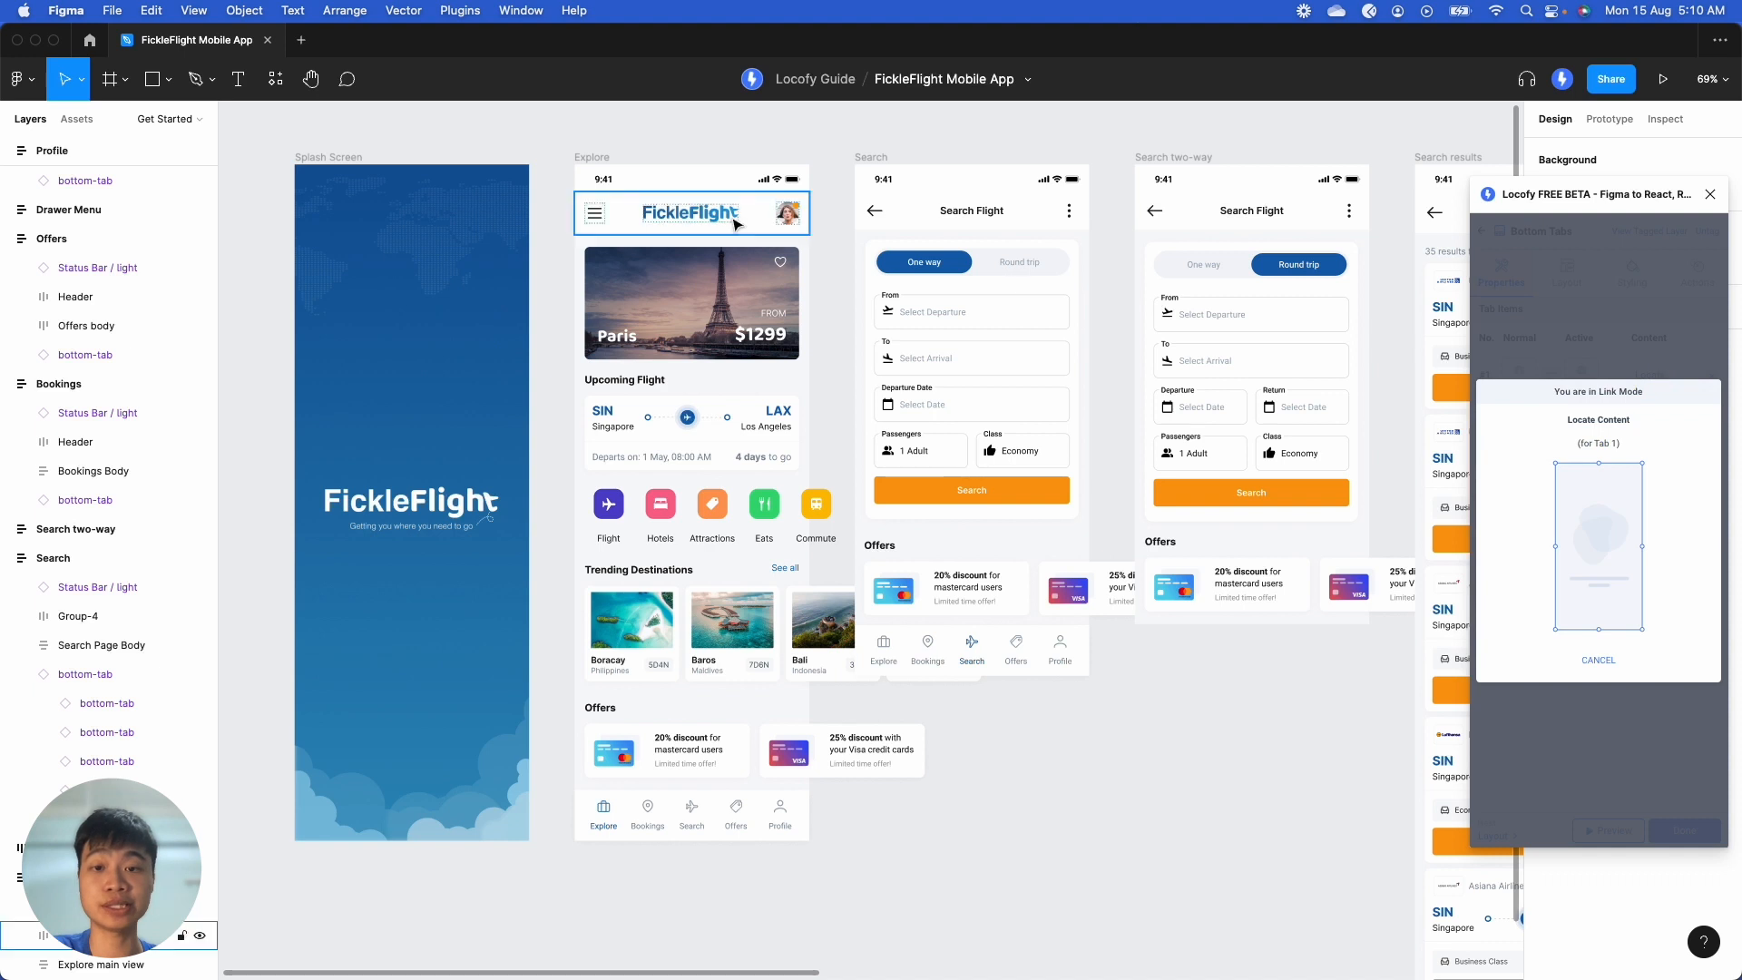
{"action": "left_click", "coordinate": [594, 157]}
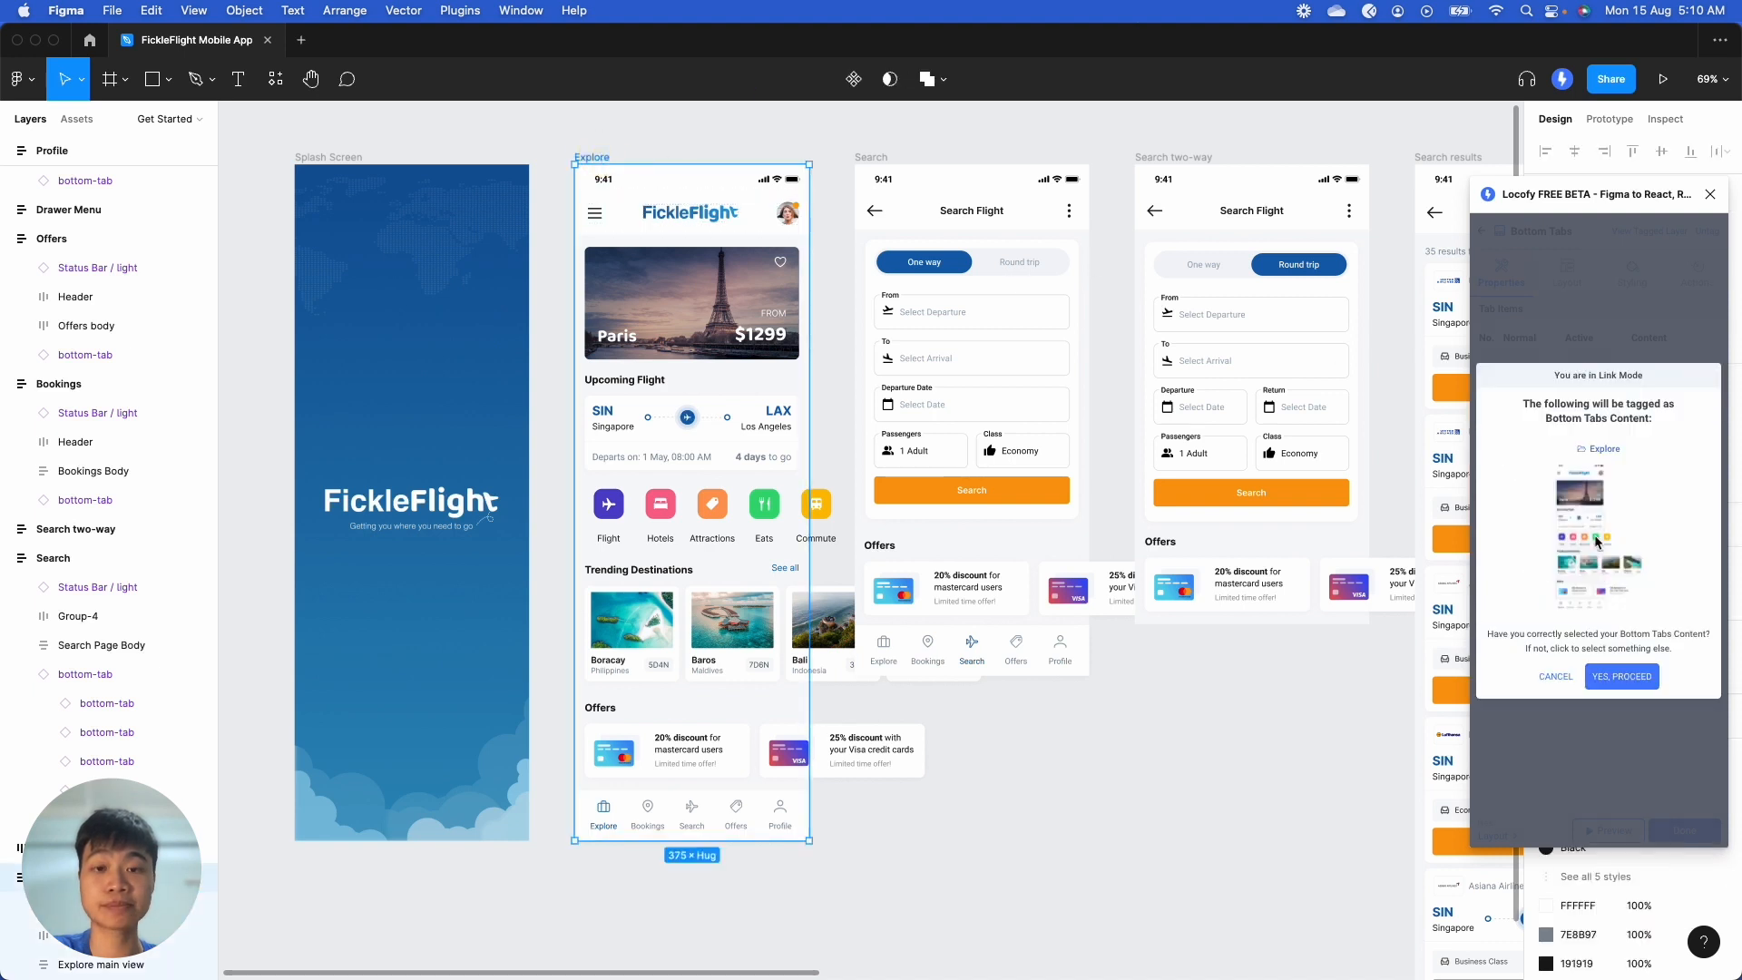
{"action": "left_click", "coordinate": [1623, 675]}
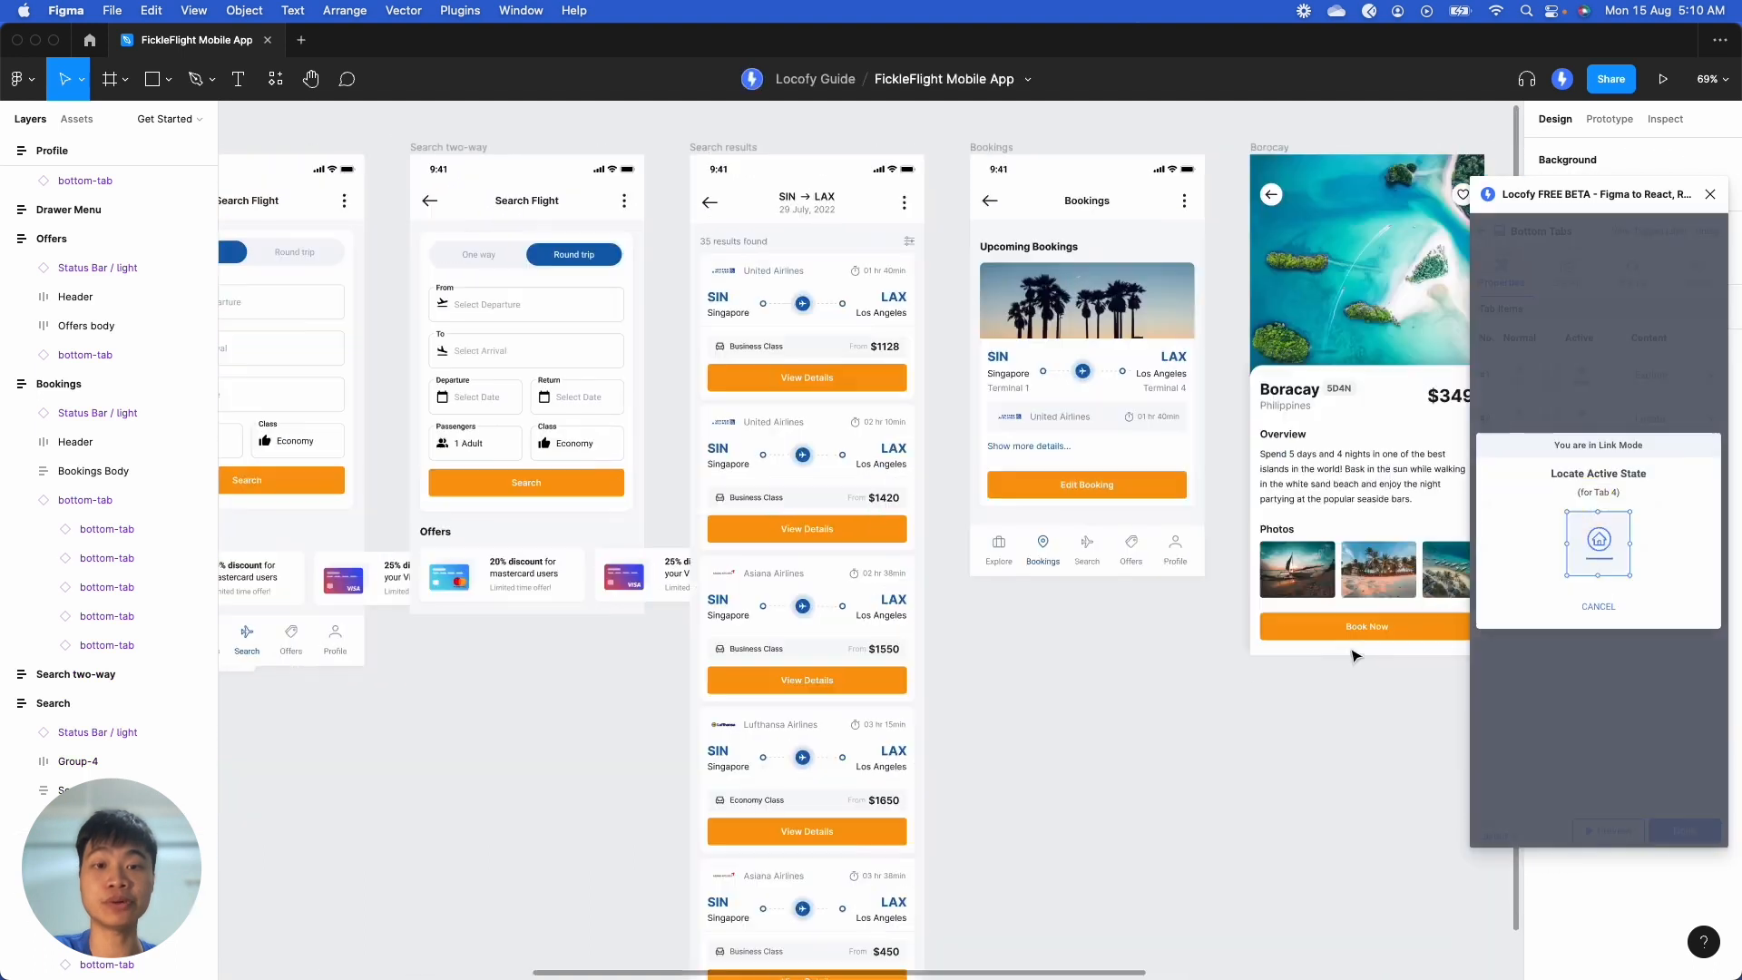
Step: Link the active states and content frames of the remaining Bookings, Search, Offers and Profile tabs
{"action": "left_click", "coordinate": [1306, 666]}
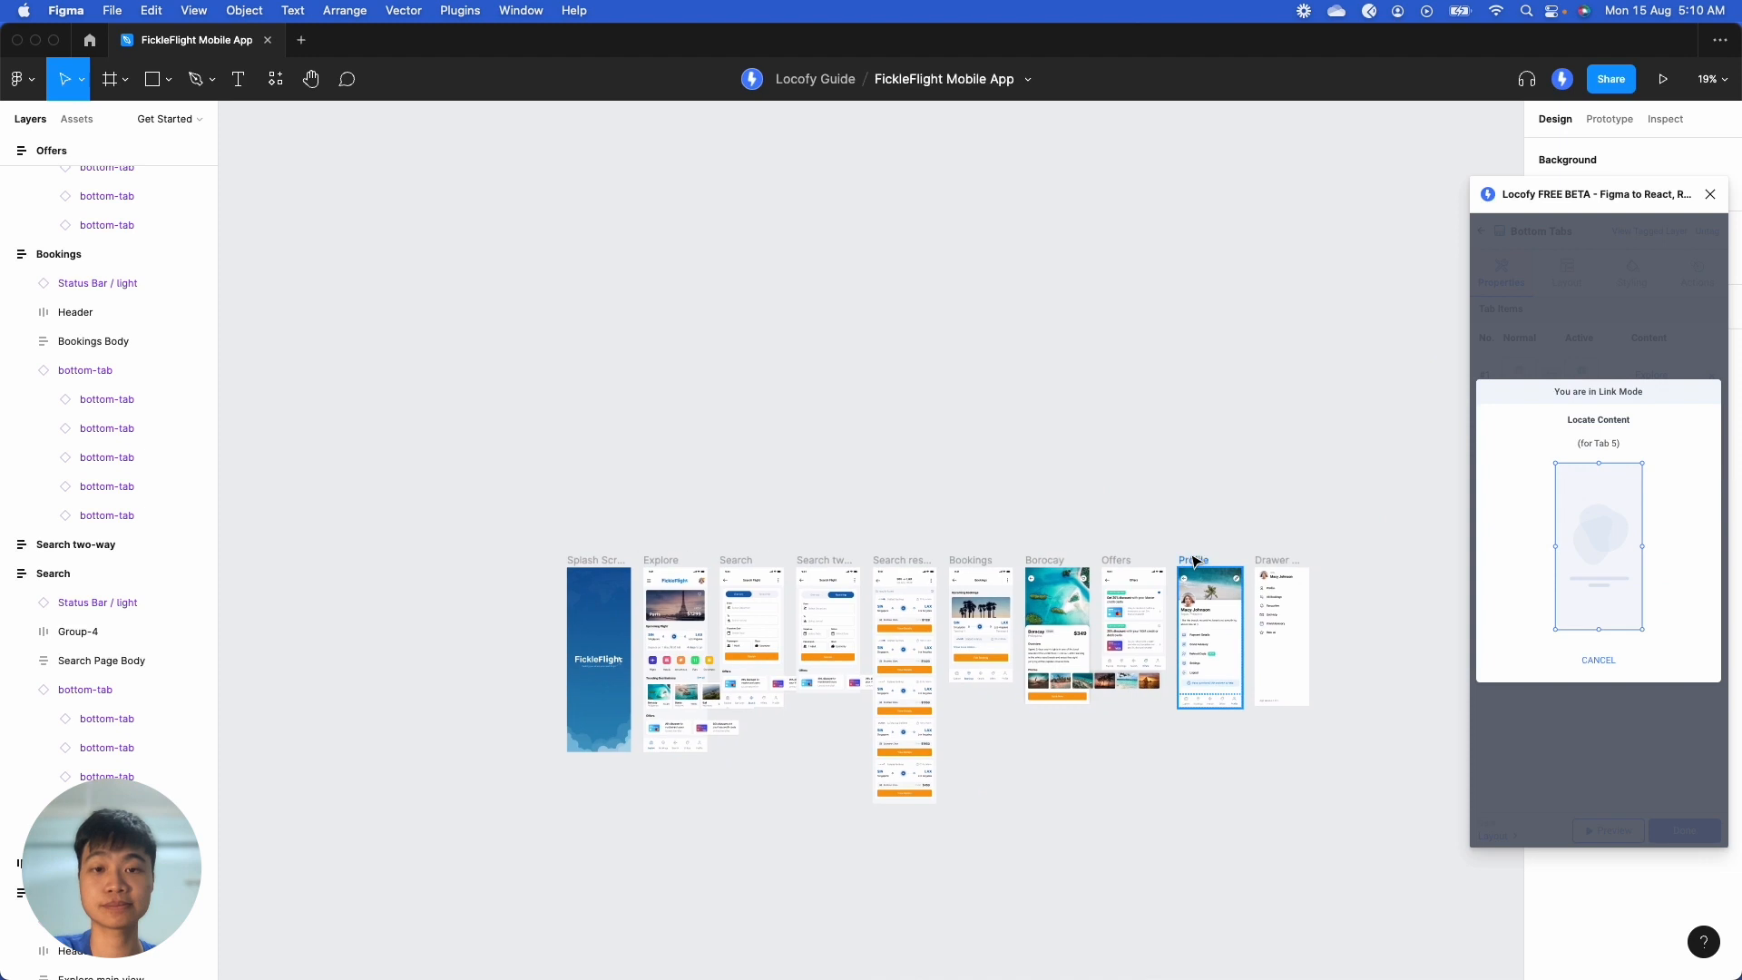
{"action": "left_click", "coordinate": [1209, 634]}
{"action": "left_click", "coordinate": [1646, 693]}
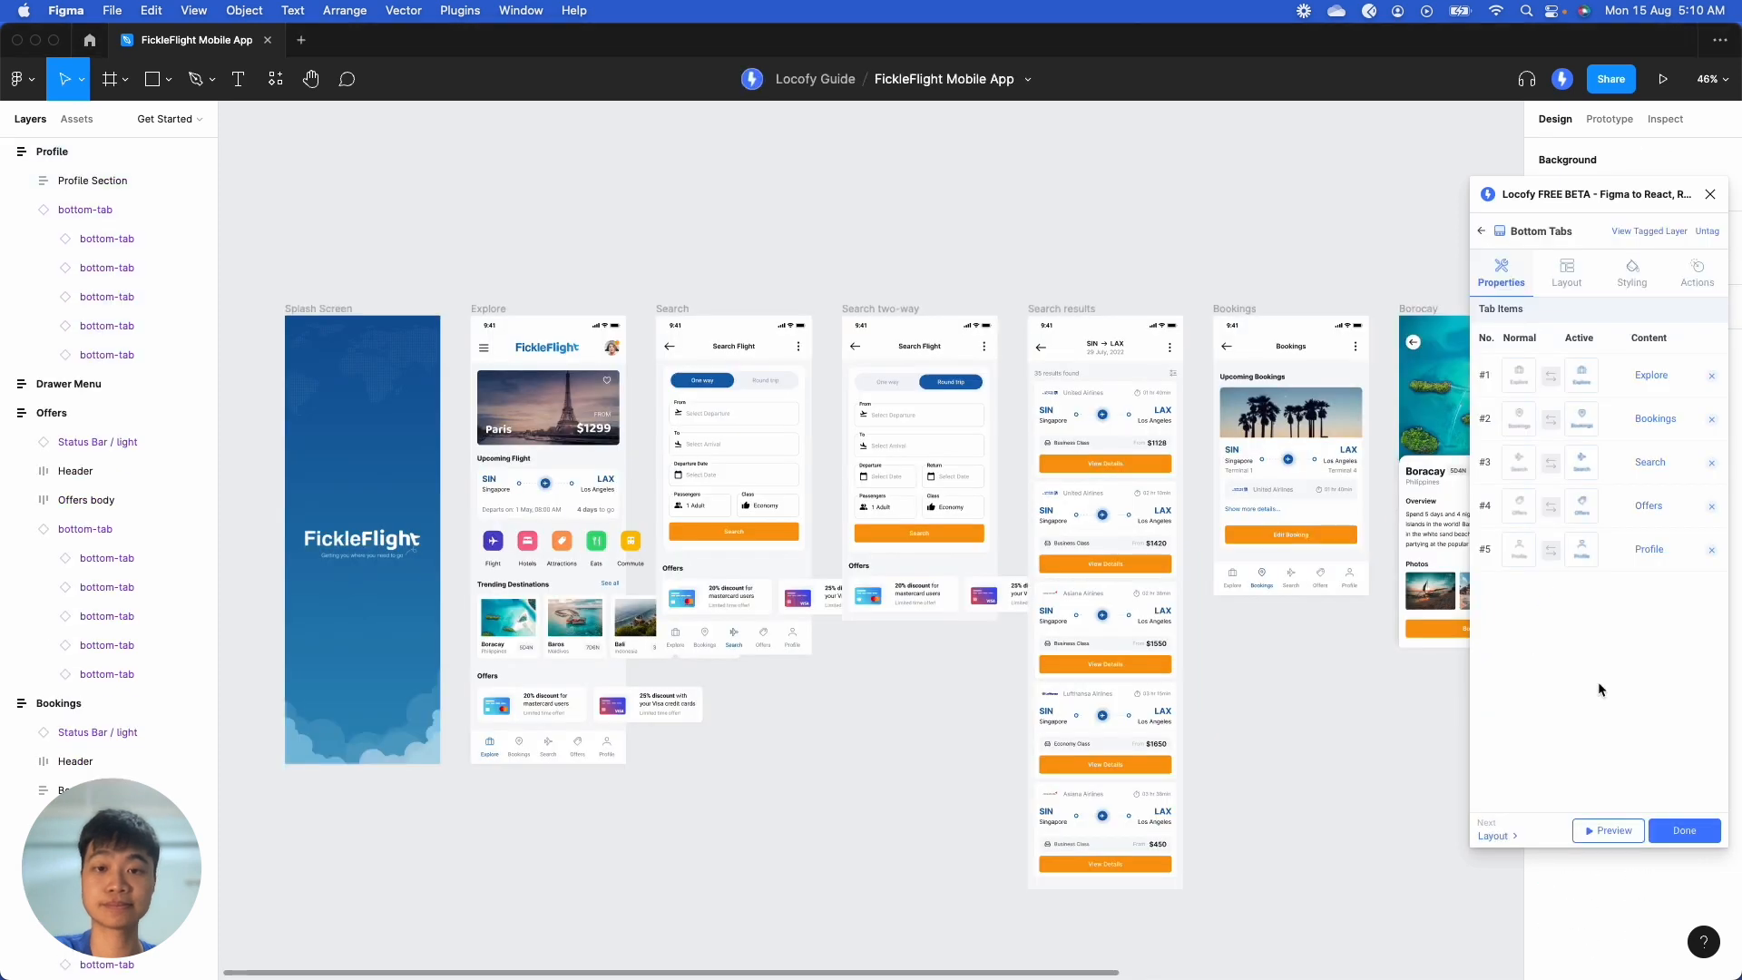
Step: Enable Safe Area View in the Bottom Tabs layout settings
{"action": "left_click", "coordinate": [1574, 287]}
{"action": "left_click", "coordinate": [1533, 384]}
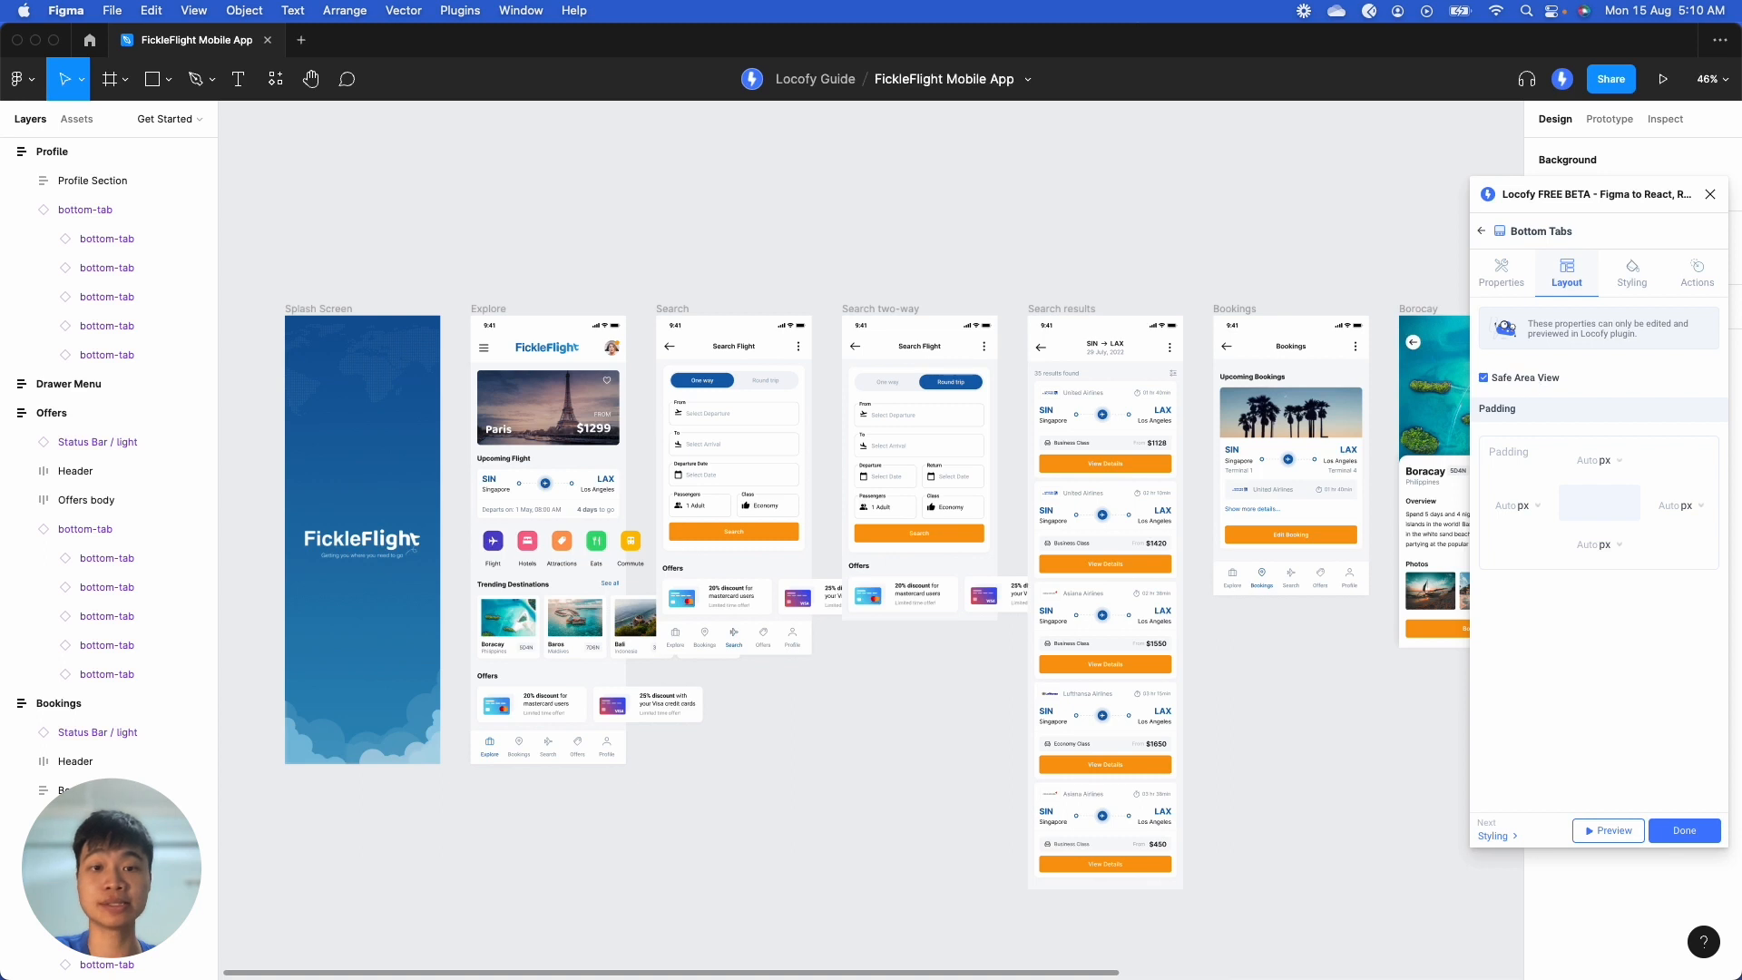
Step: Finish the Bottom Tabs setup and preview the app, switching through Bookings, Search, Offers and Profile and back to Explore
{"action": "left_click", "coordinate": [1635, 281]}
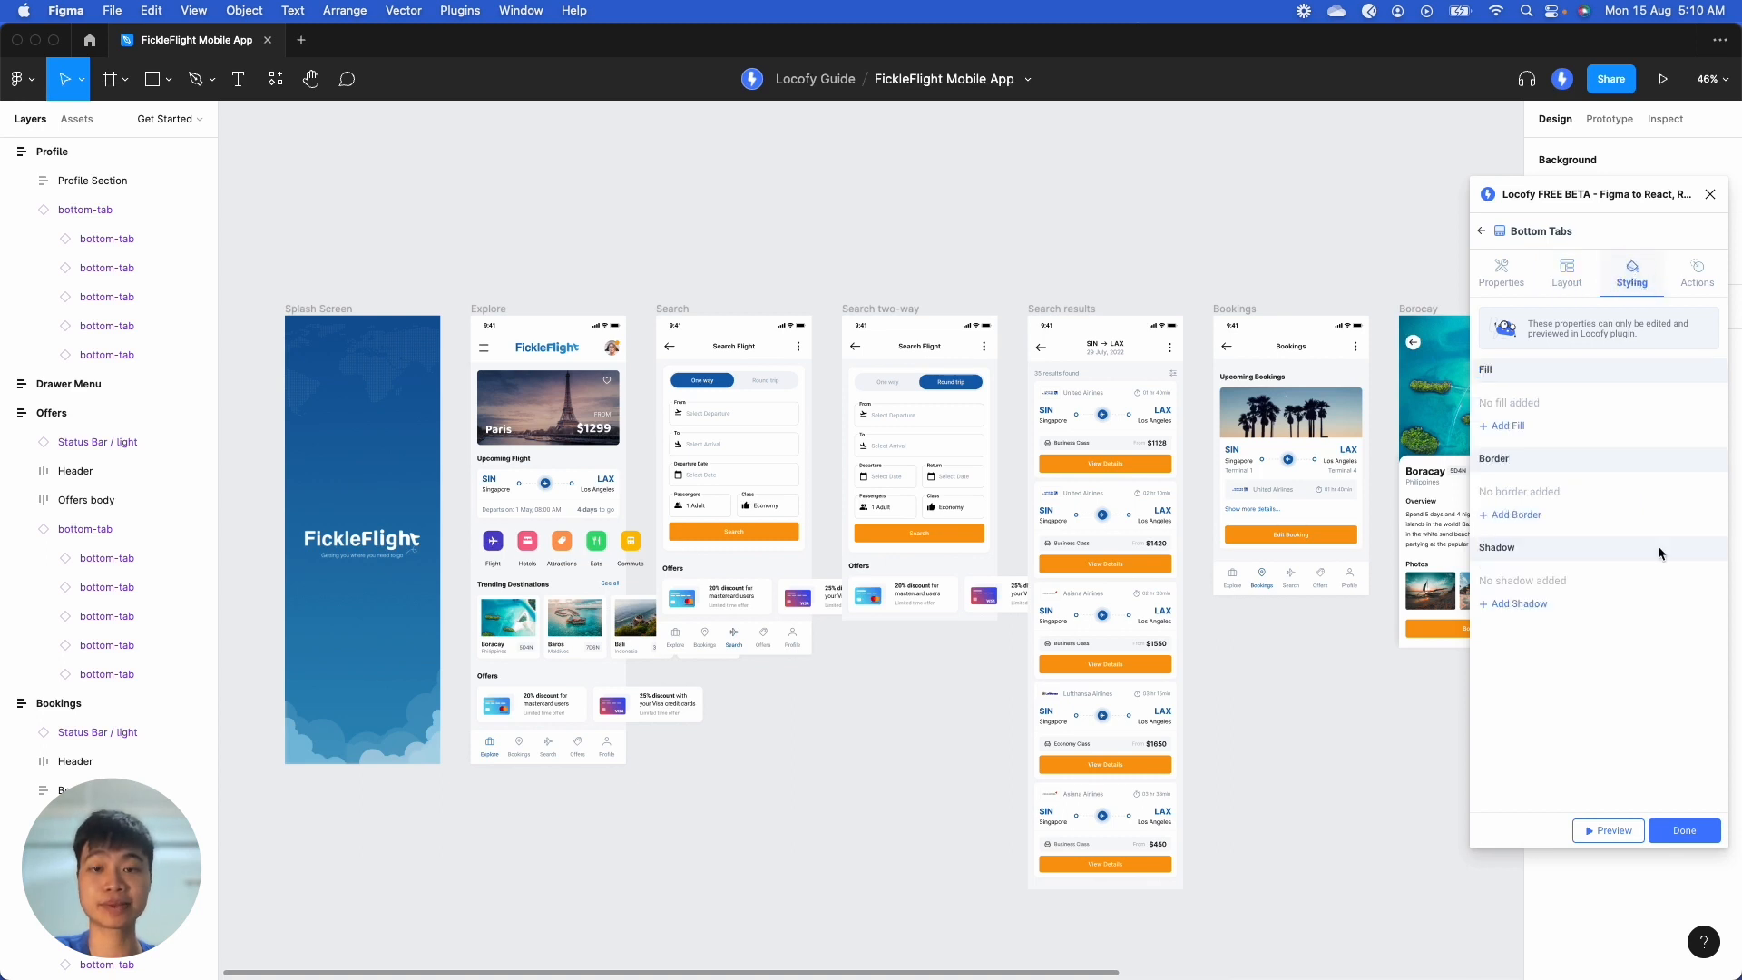
{"action": "left_click", "coordinate": [1684, 830]}
{"action": "left_click", "coordinate": [1583, 830]}
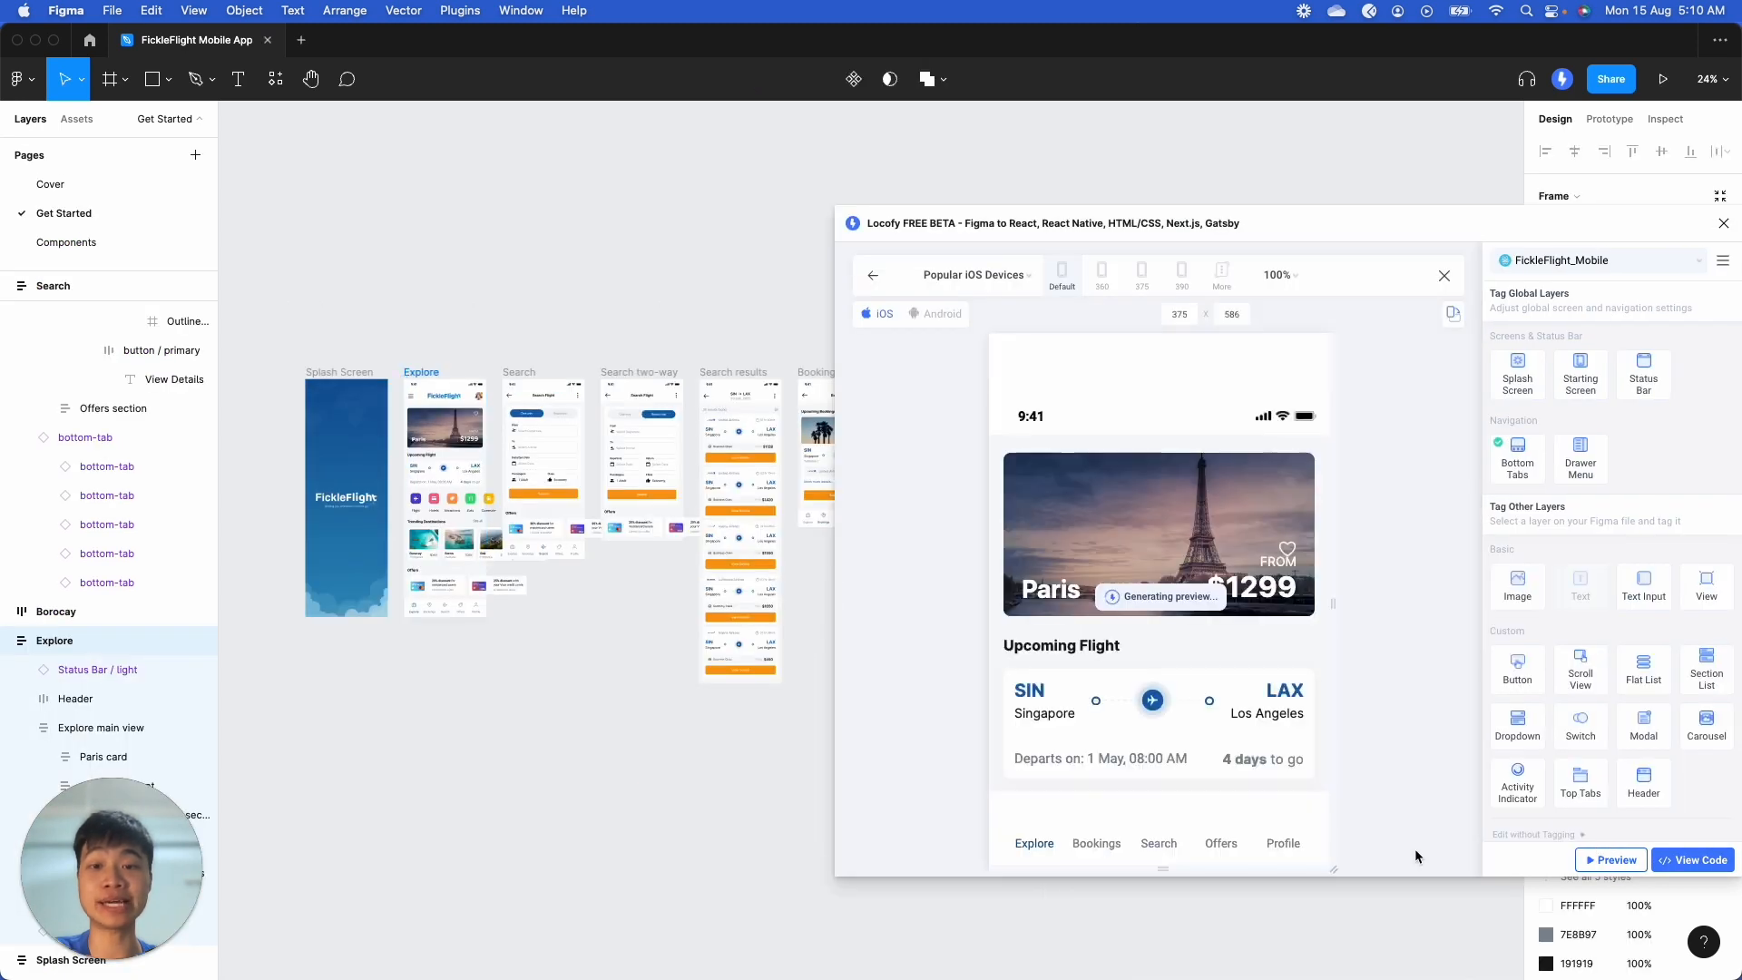
{"action": "left_click", "coordinate": [1097, 827]}
{"action": "left_click", "coordinate": [1154, 830]}
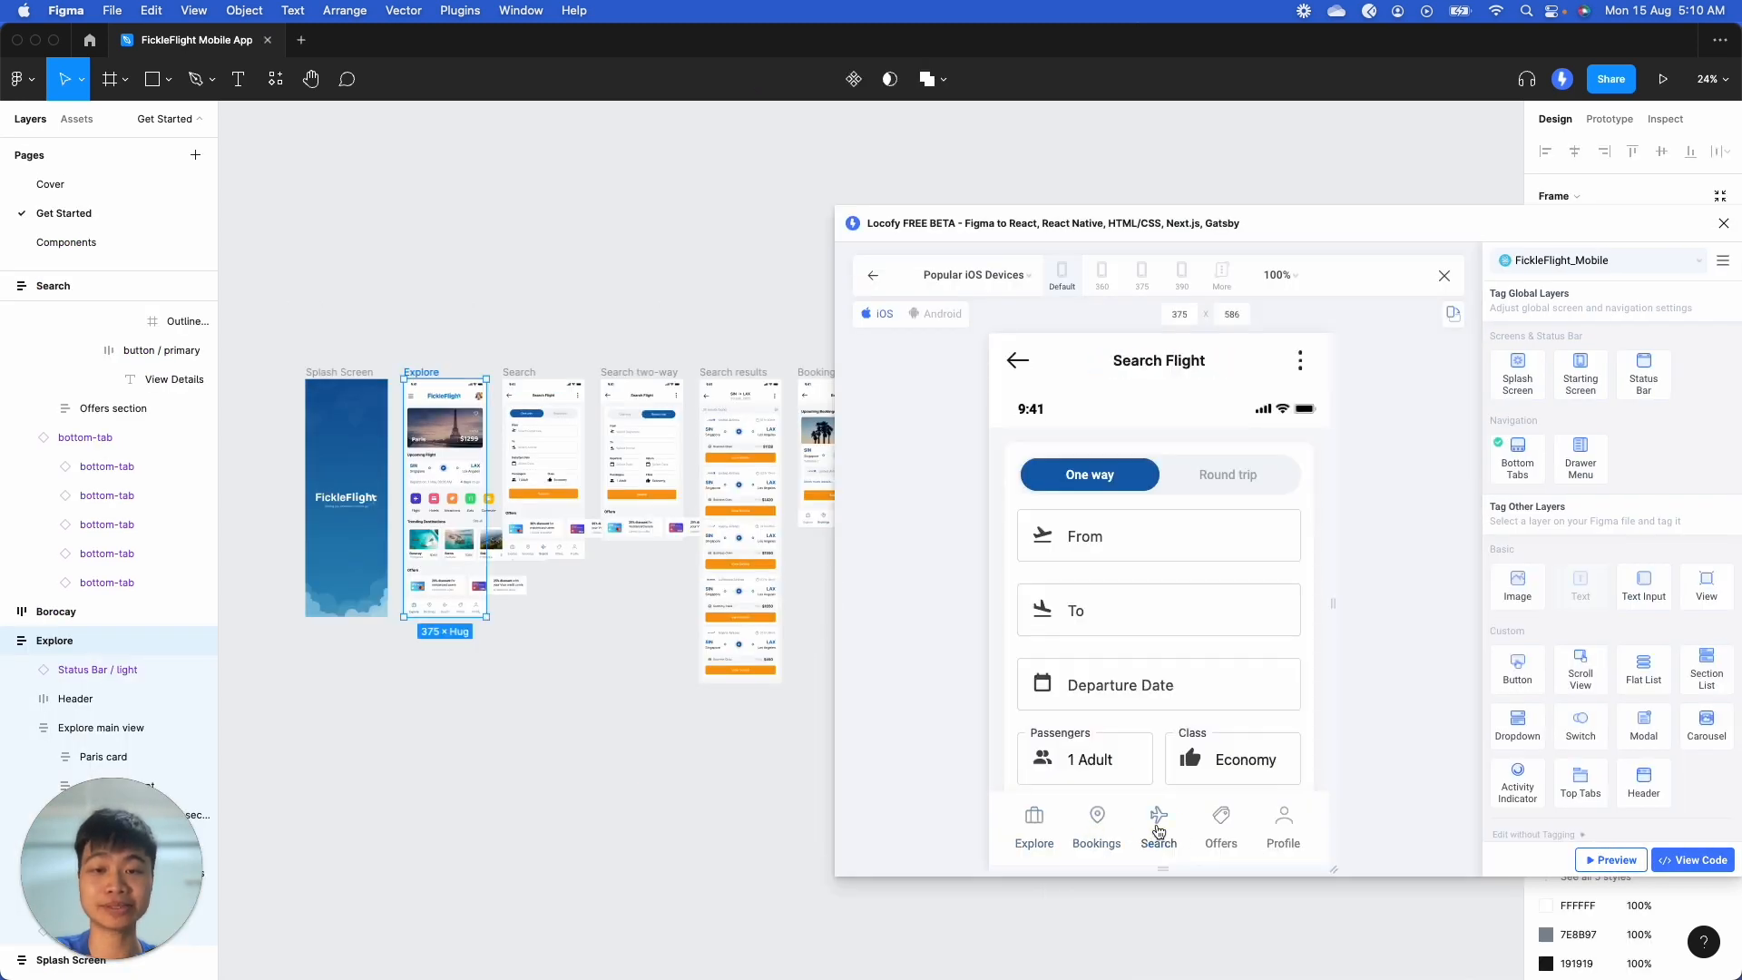
{"action": "left_click", "coordinate": [1212, 835]}
{"action": "left_click", "coordinate": [1283, 840]}
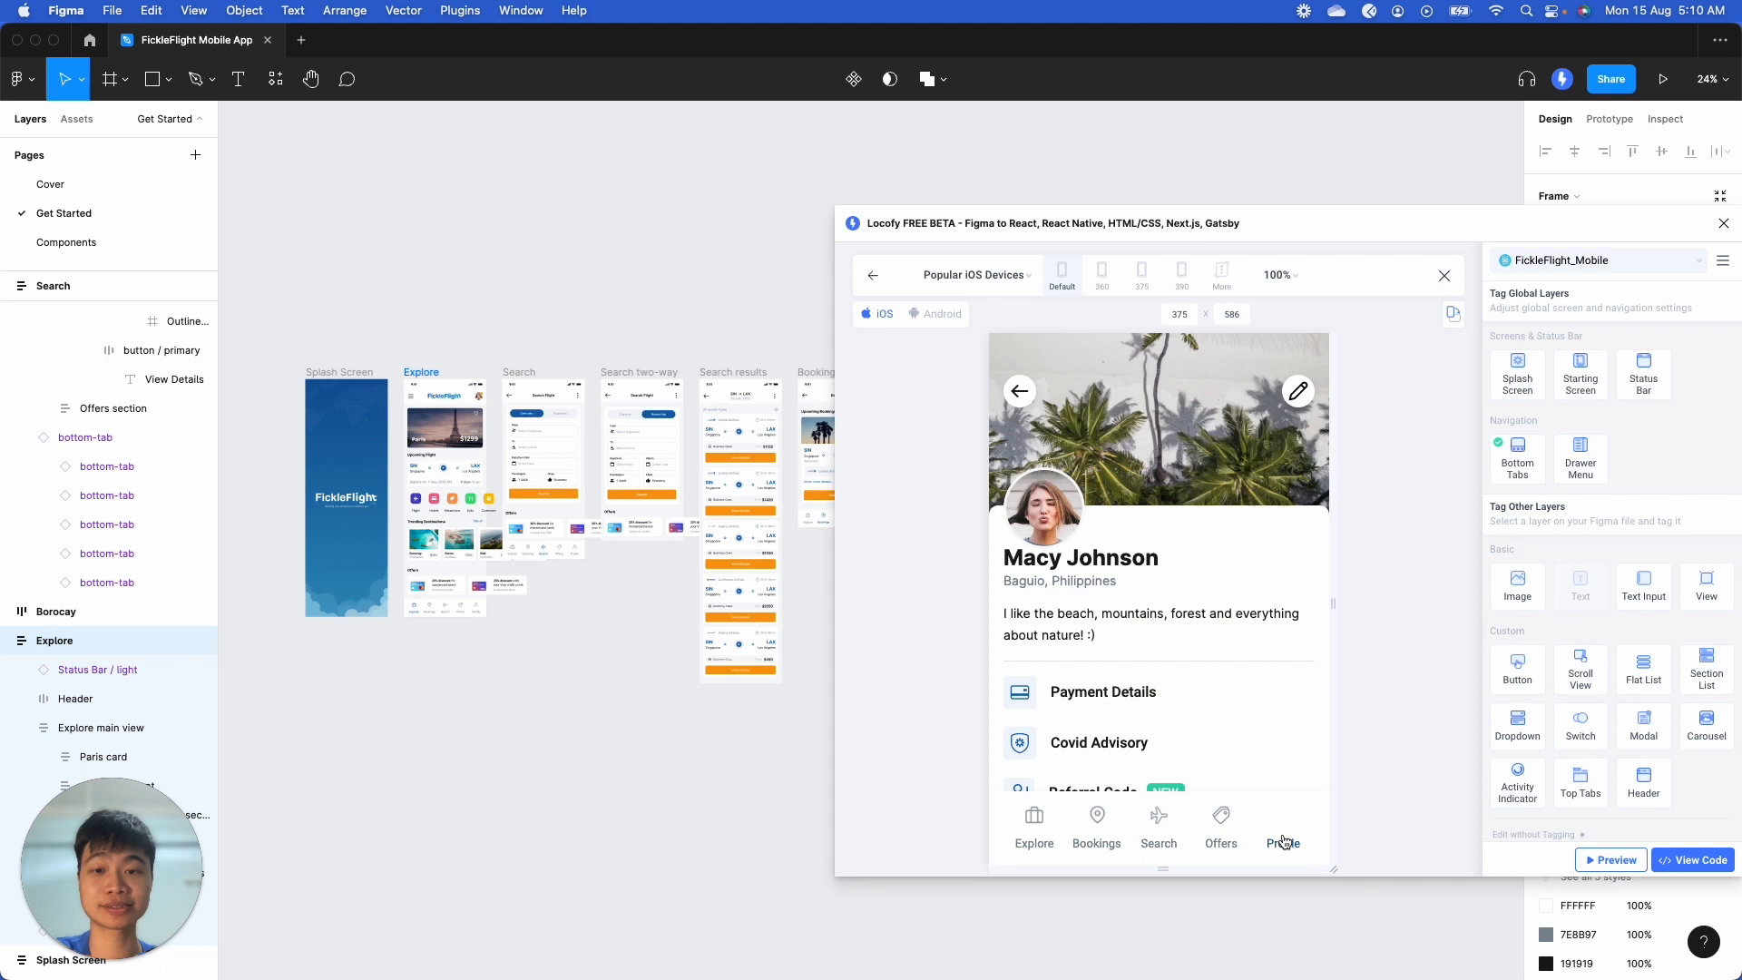
{"action": "left_click", "coordinate": [1025, 843]}
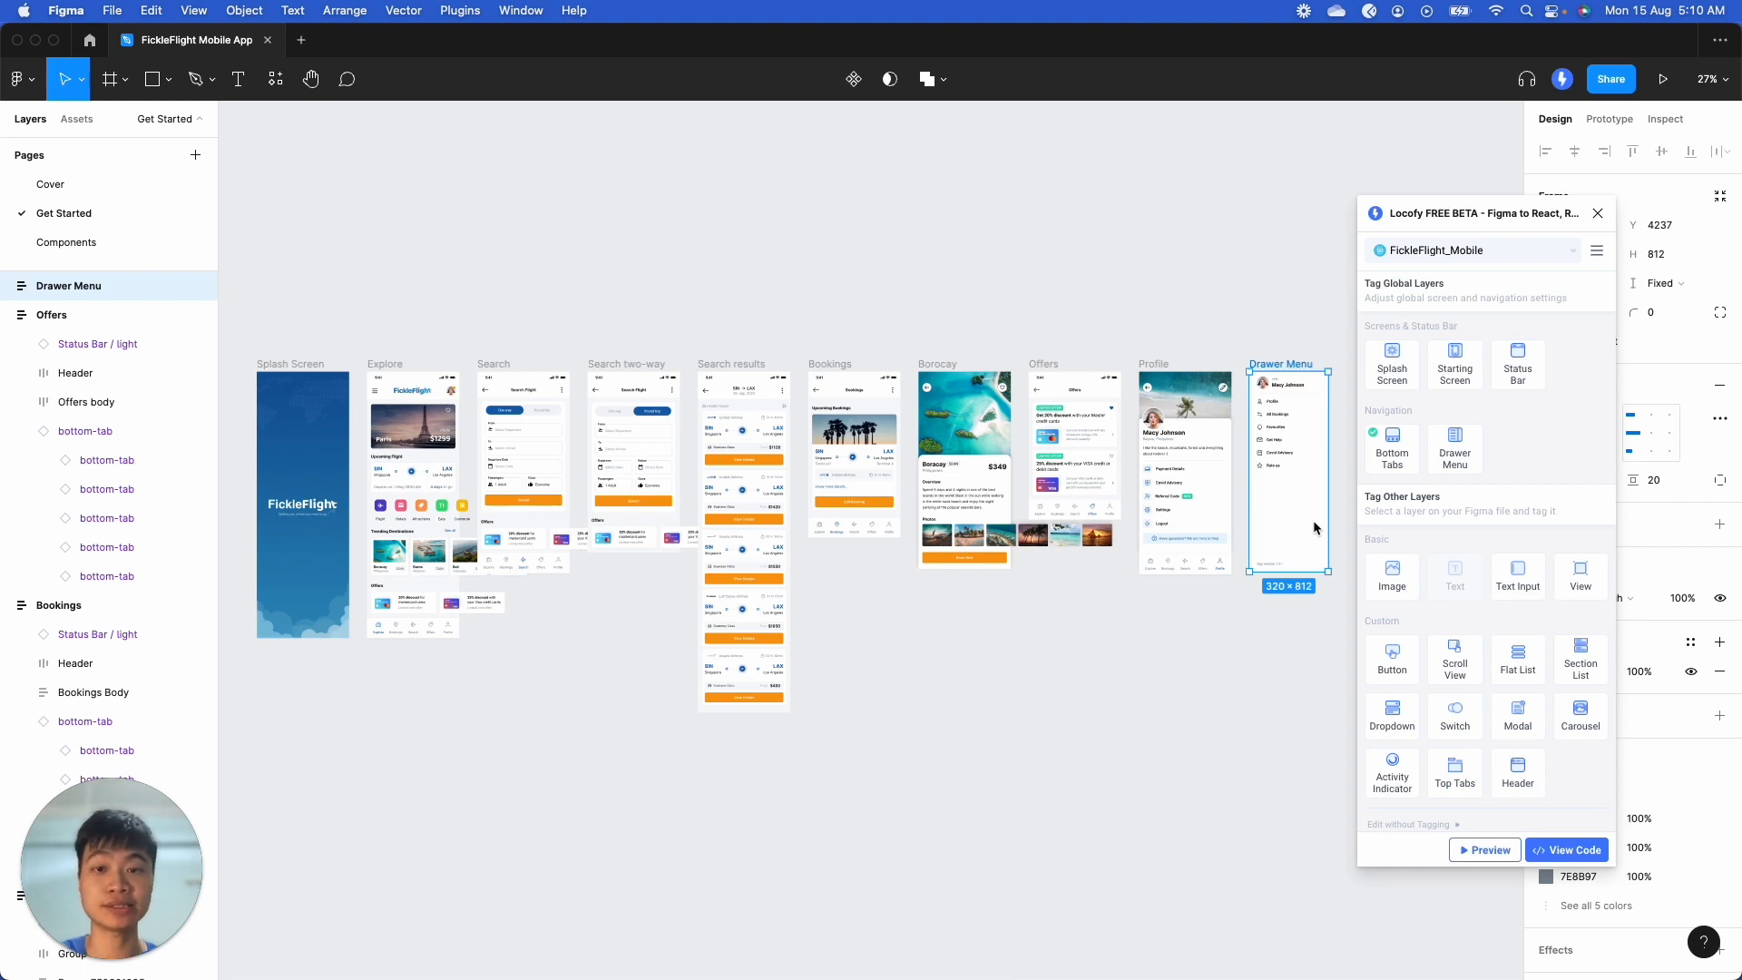
Step: Tag the Drawer Menu frame as the app's Drawer Menu
{"action": "left_click", "coordinate": [1303, 638]}
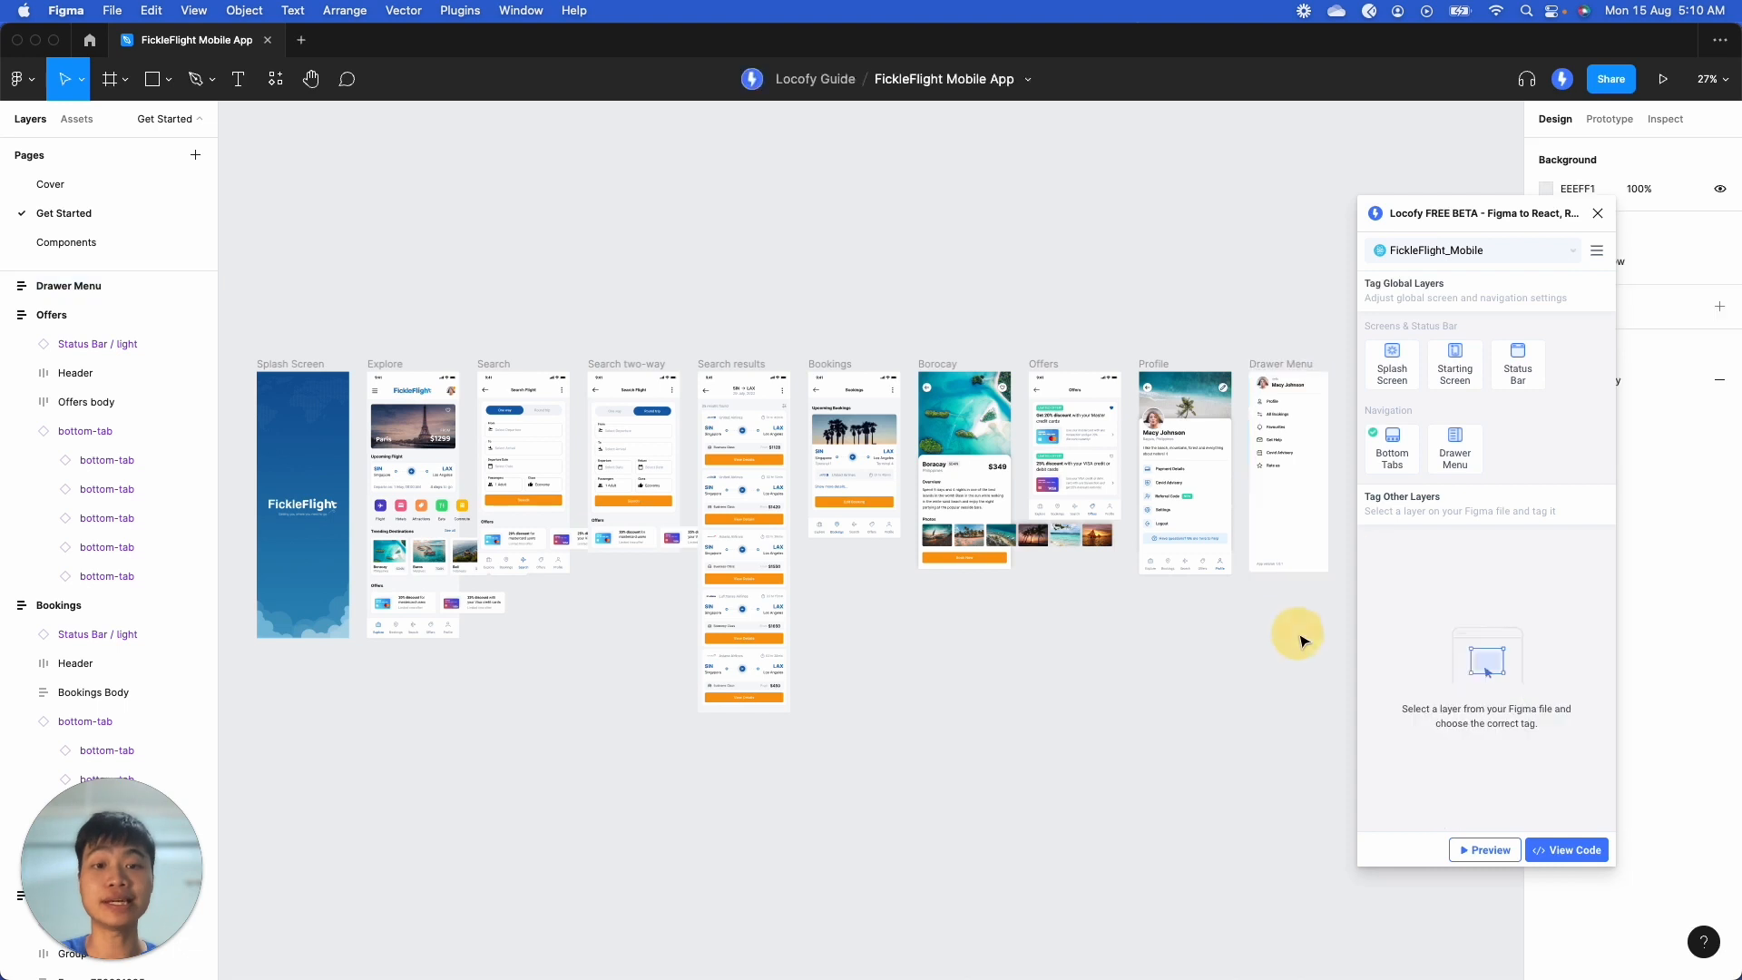
{"action": "left_click", "coordinate": [1450, 461]}
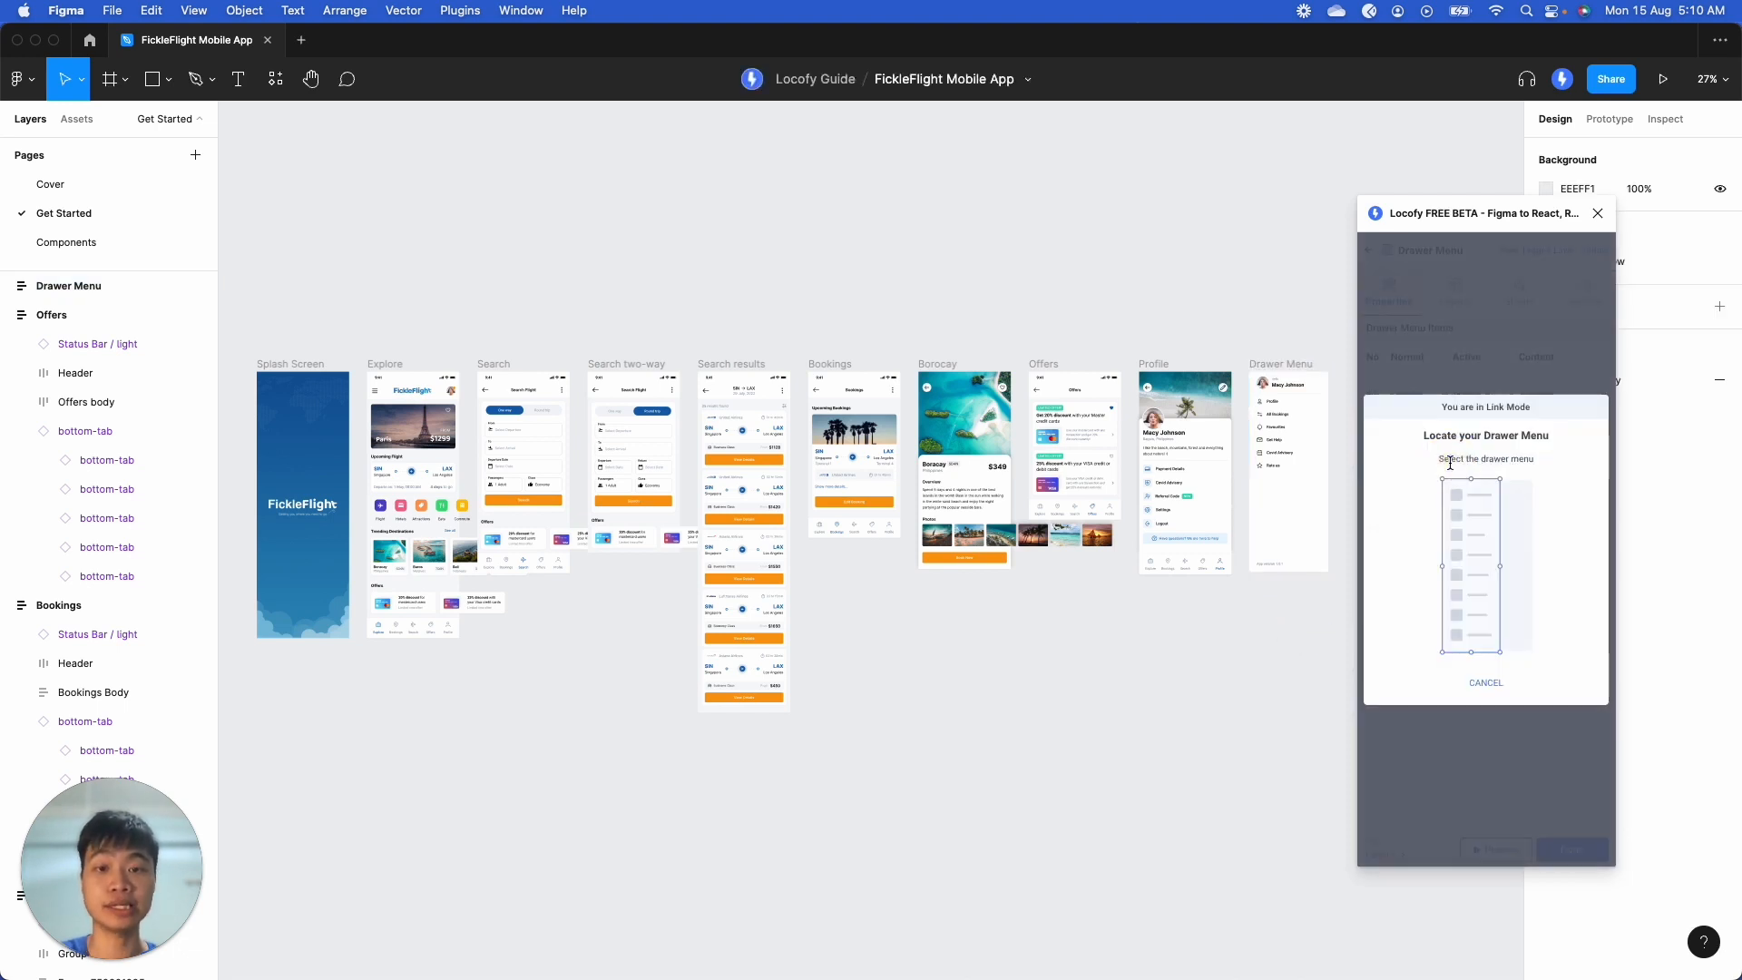
{"action": "left_click", "coordinate": [1281, 363]}
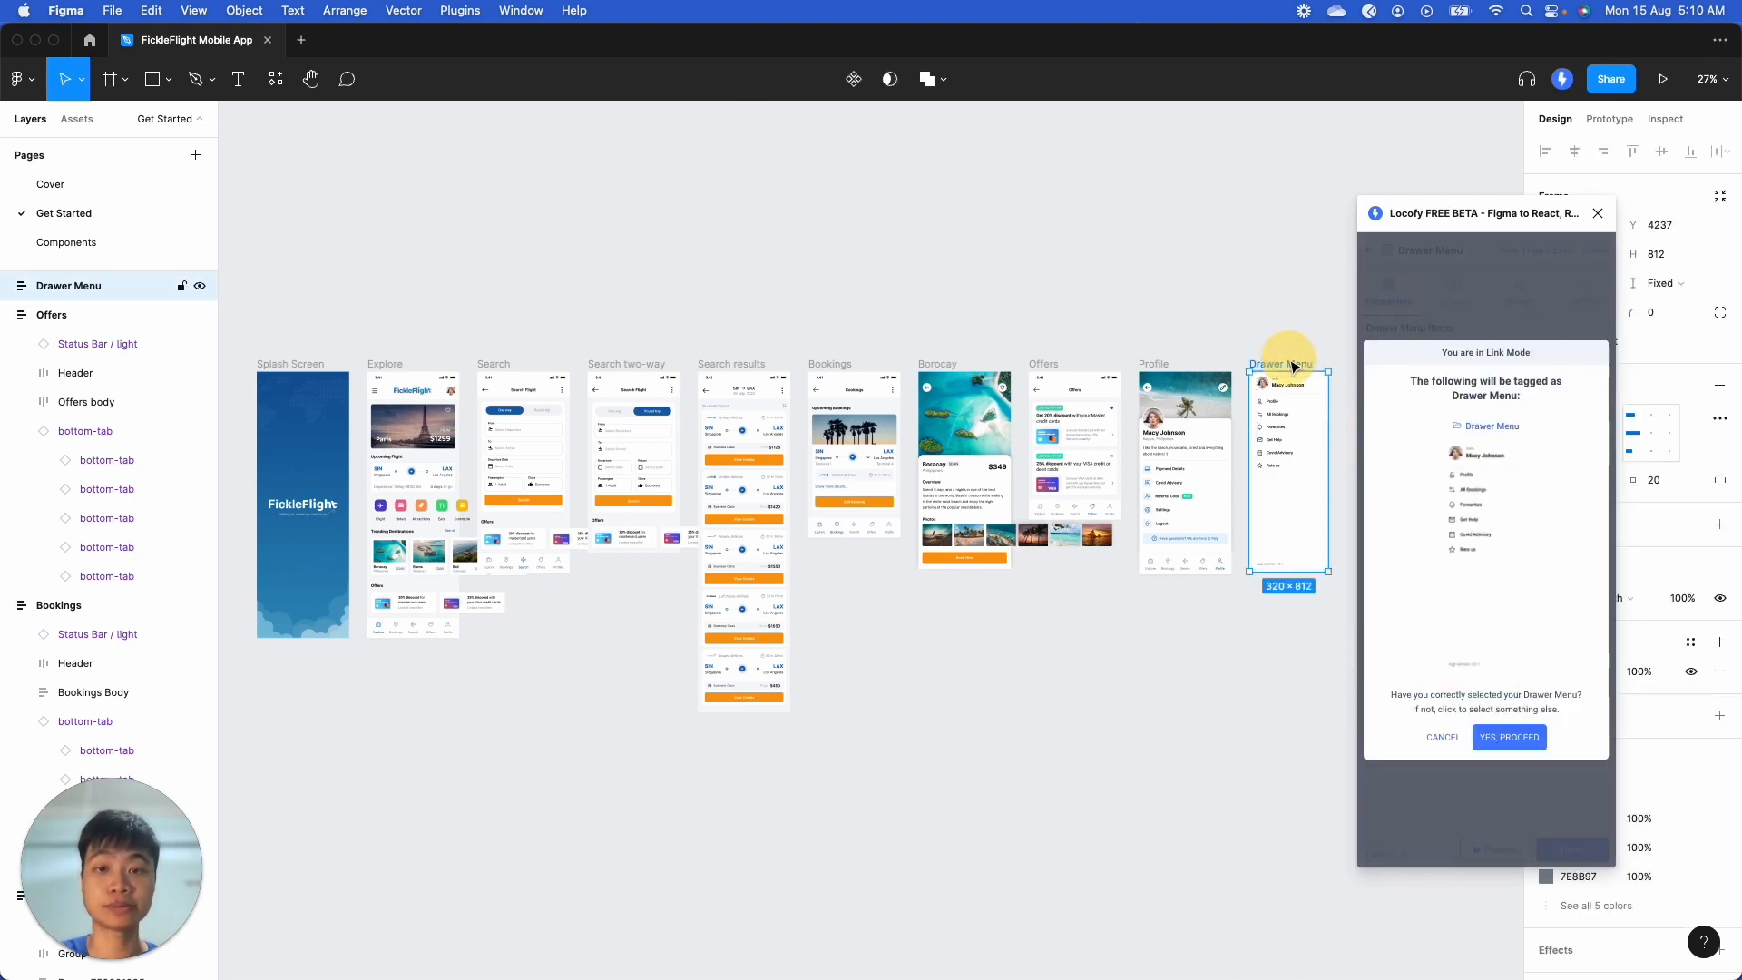
{"action": "left_click", "coordinate": [1510, 735]}
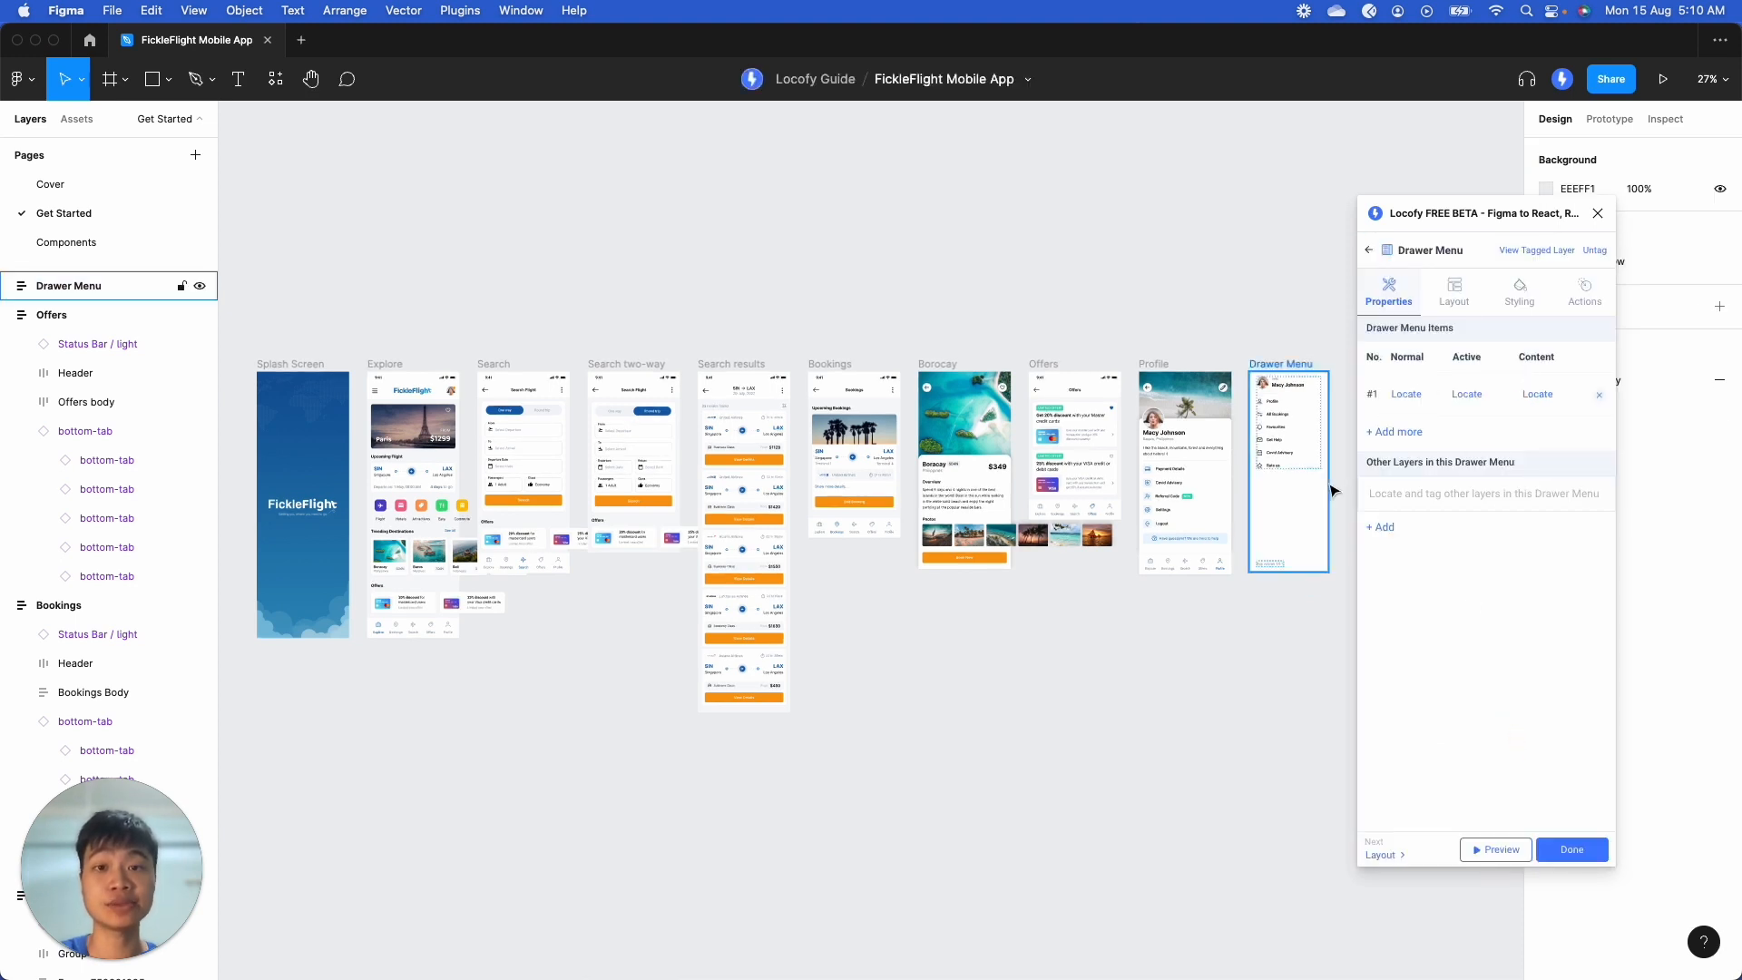
Step: Link both the normal and active states of drawer item 1 to the Profile menu item in the Drawer Menu frame
{"action": "scroll", "coordinate": [1332, 491], "scroll_direction": "right", "scroll_amount": 3}
{"action": "scroll", "coordinate": [1331, 491], "scroll_direction": "up", "scroll_amount": 5}
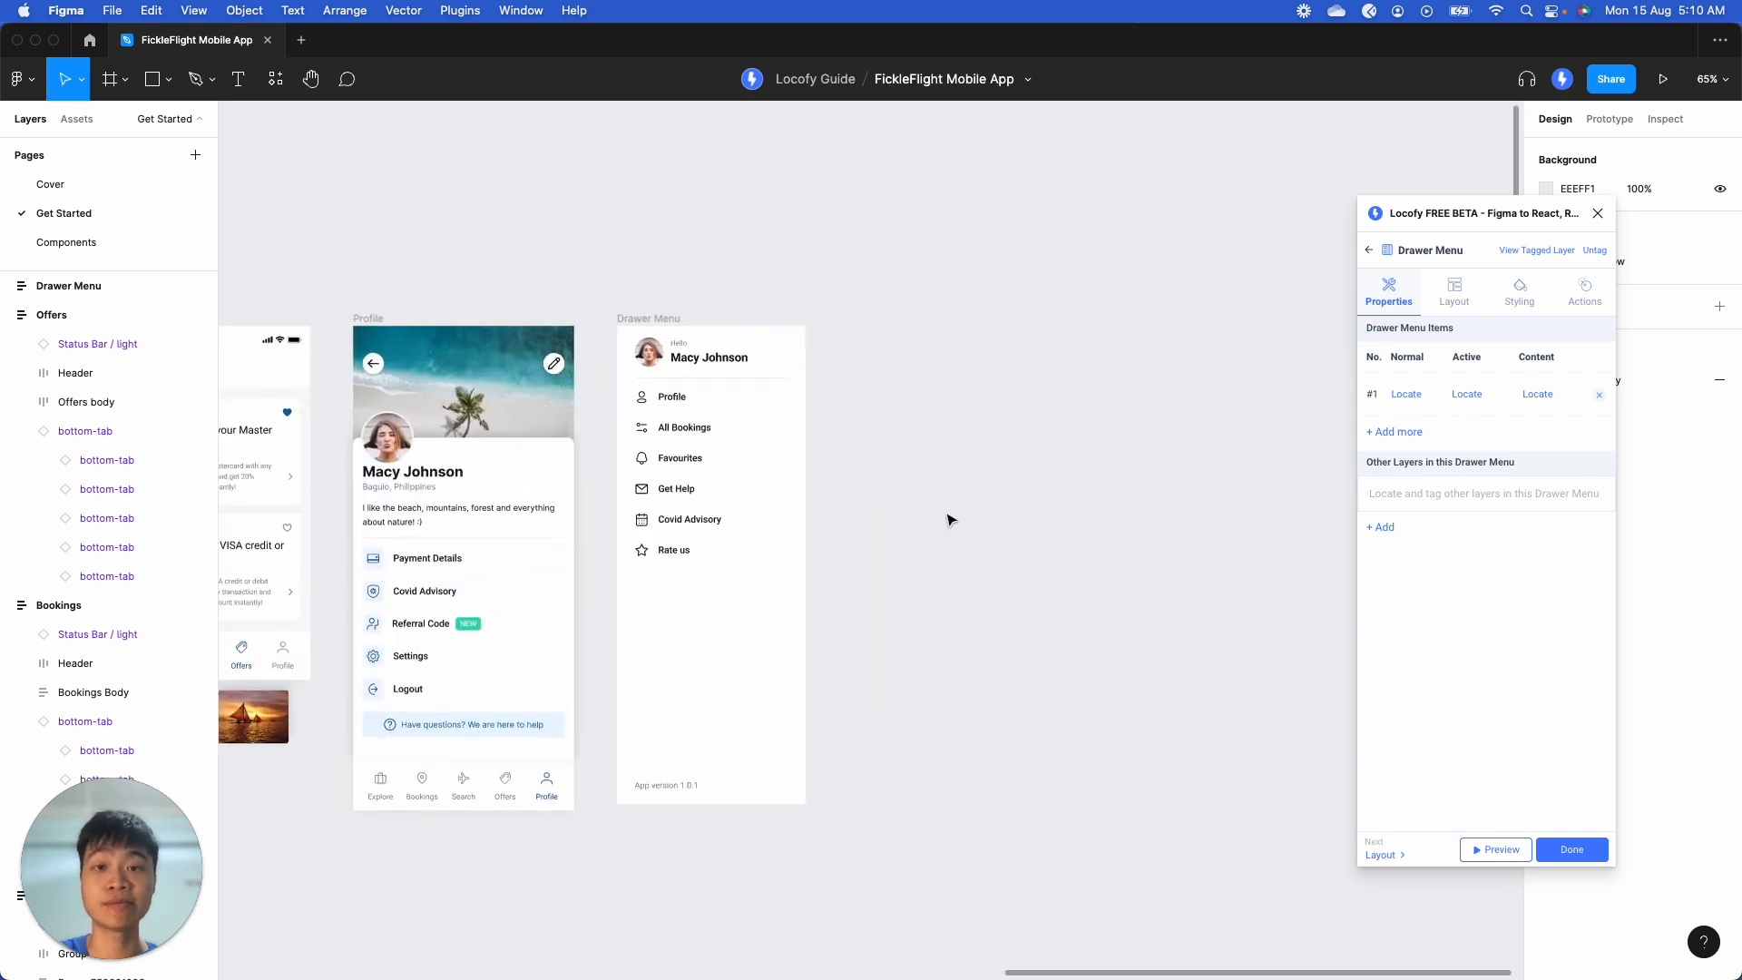
{"action": "scroll", "coordinate": [944, 517], "scroll_direction": "left", "scroll_amount": 3}
{"action": "left_click", "coordinate": [1419, 396]}
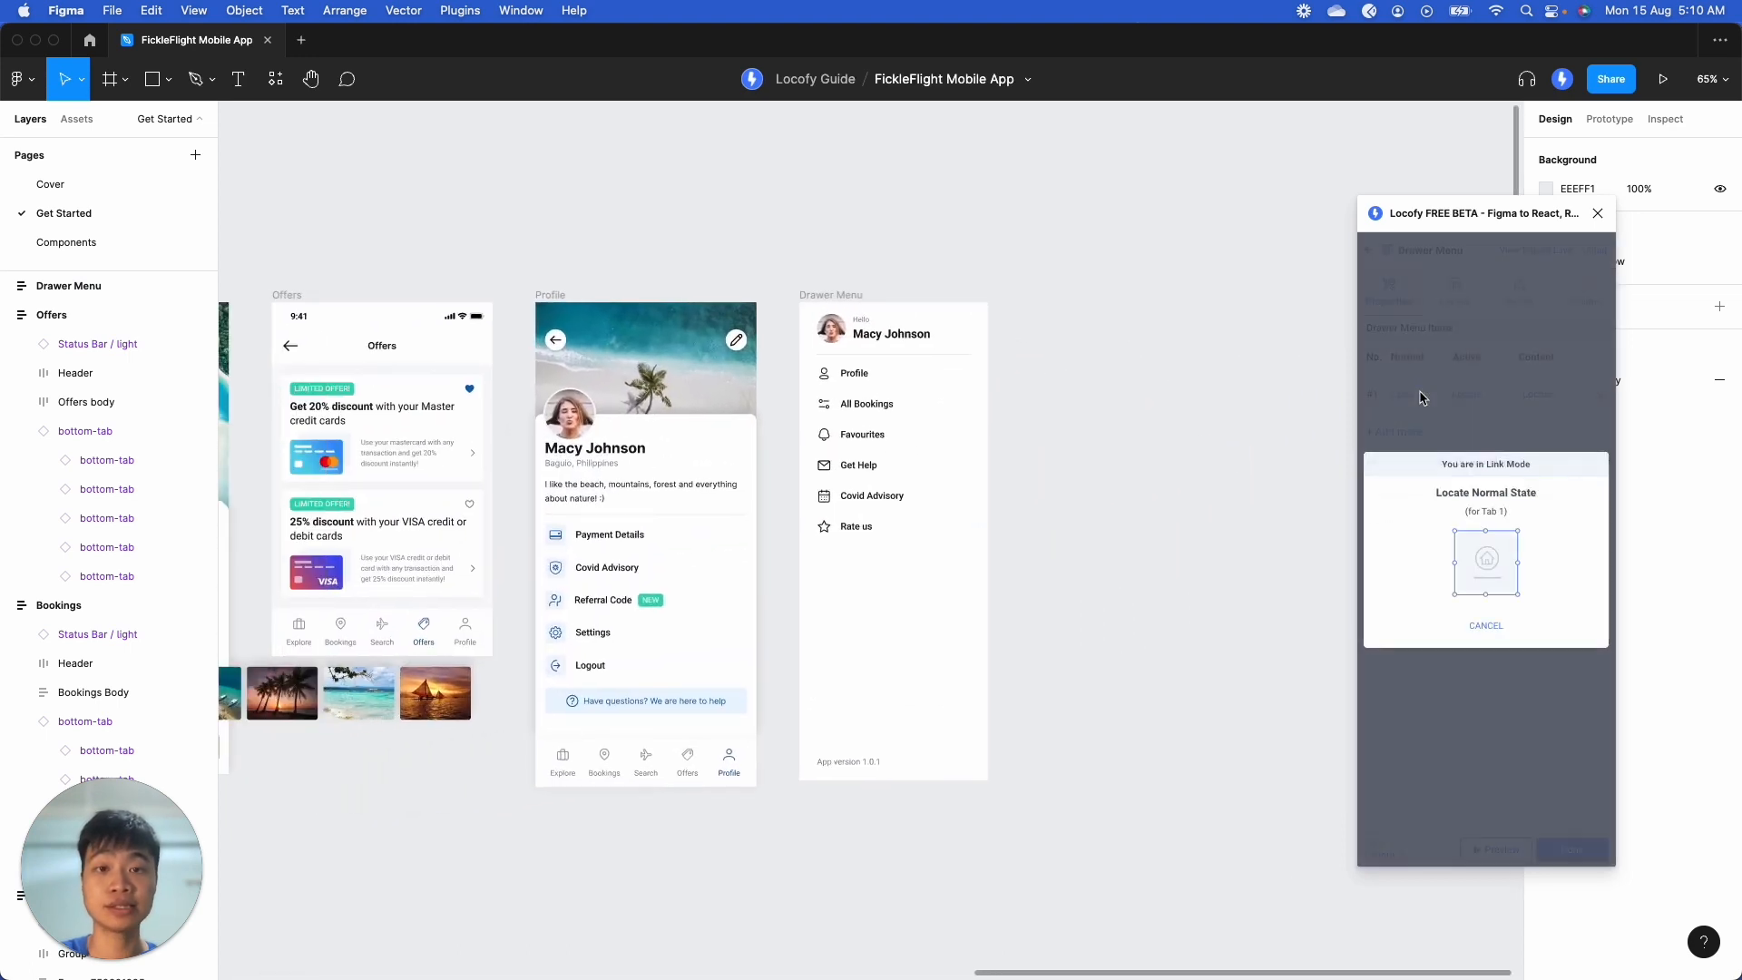
{"action": "left_click", "coordinate": [863, 381]}
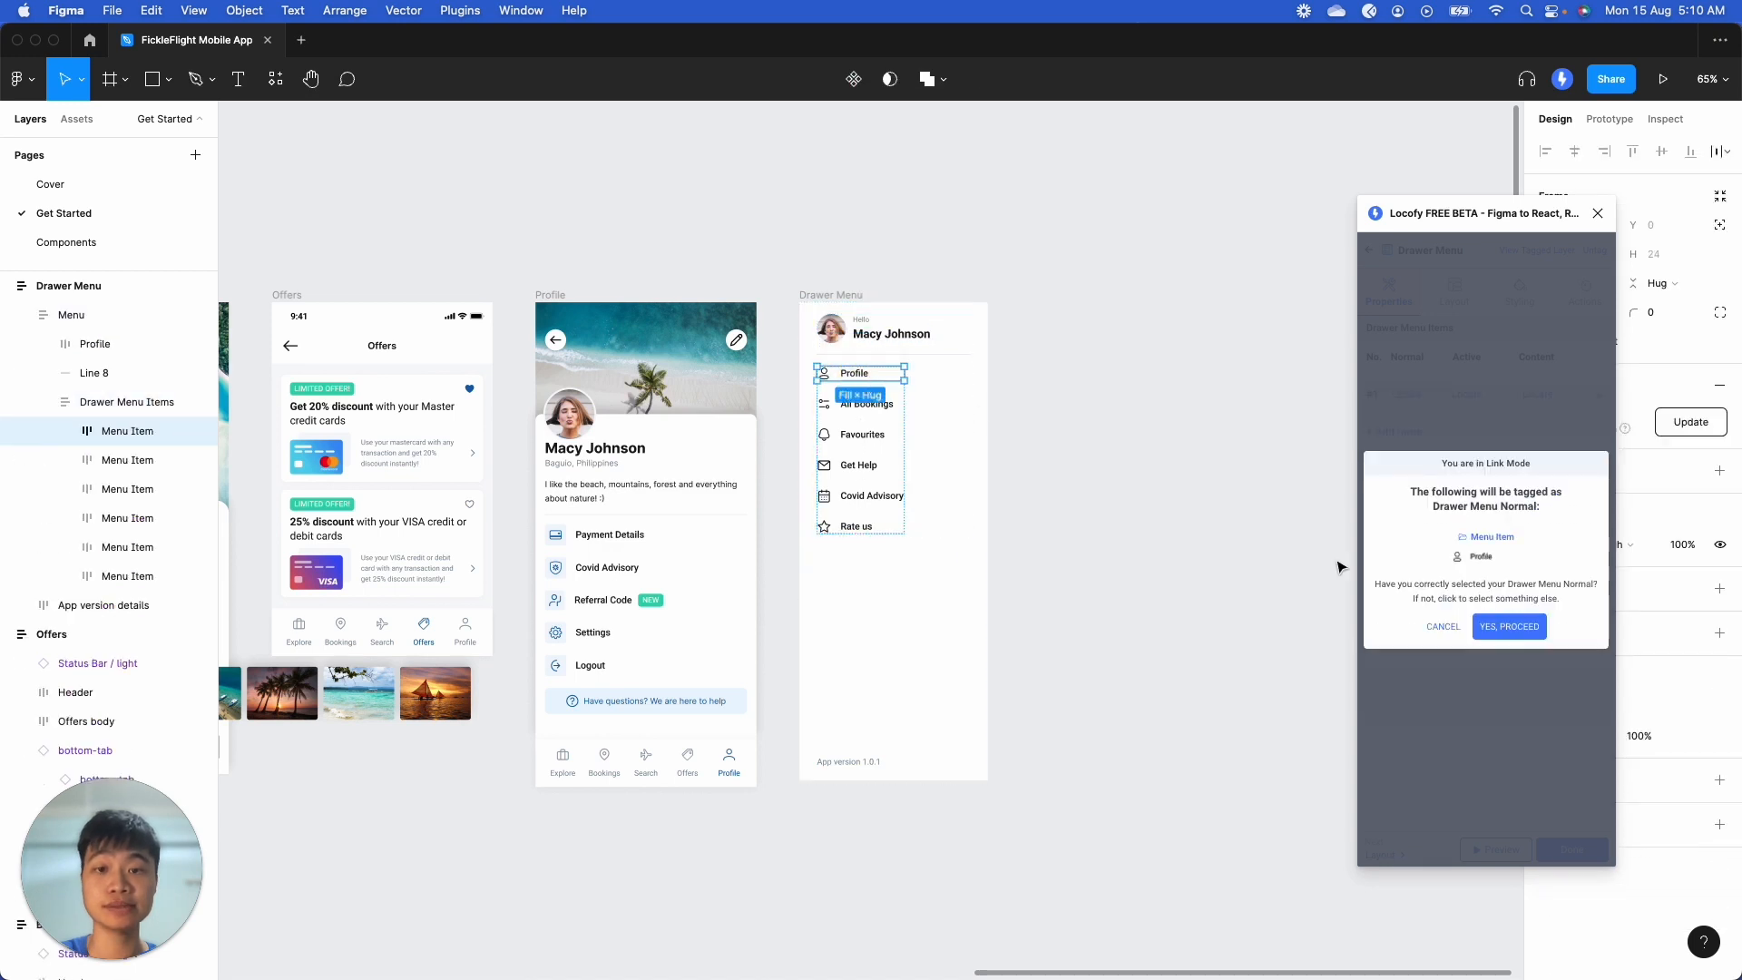
{"action": "left_click", "coordinate": [1508, 635]}
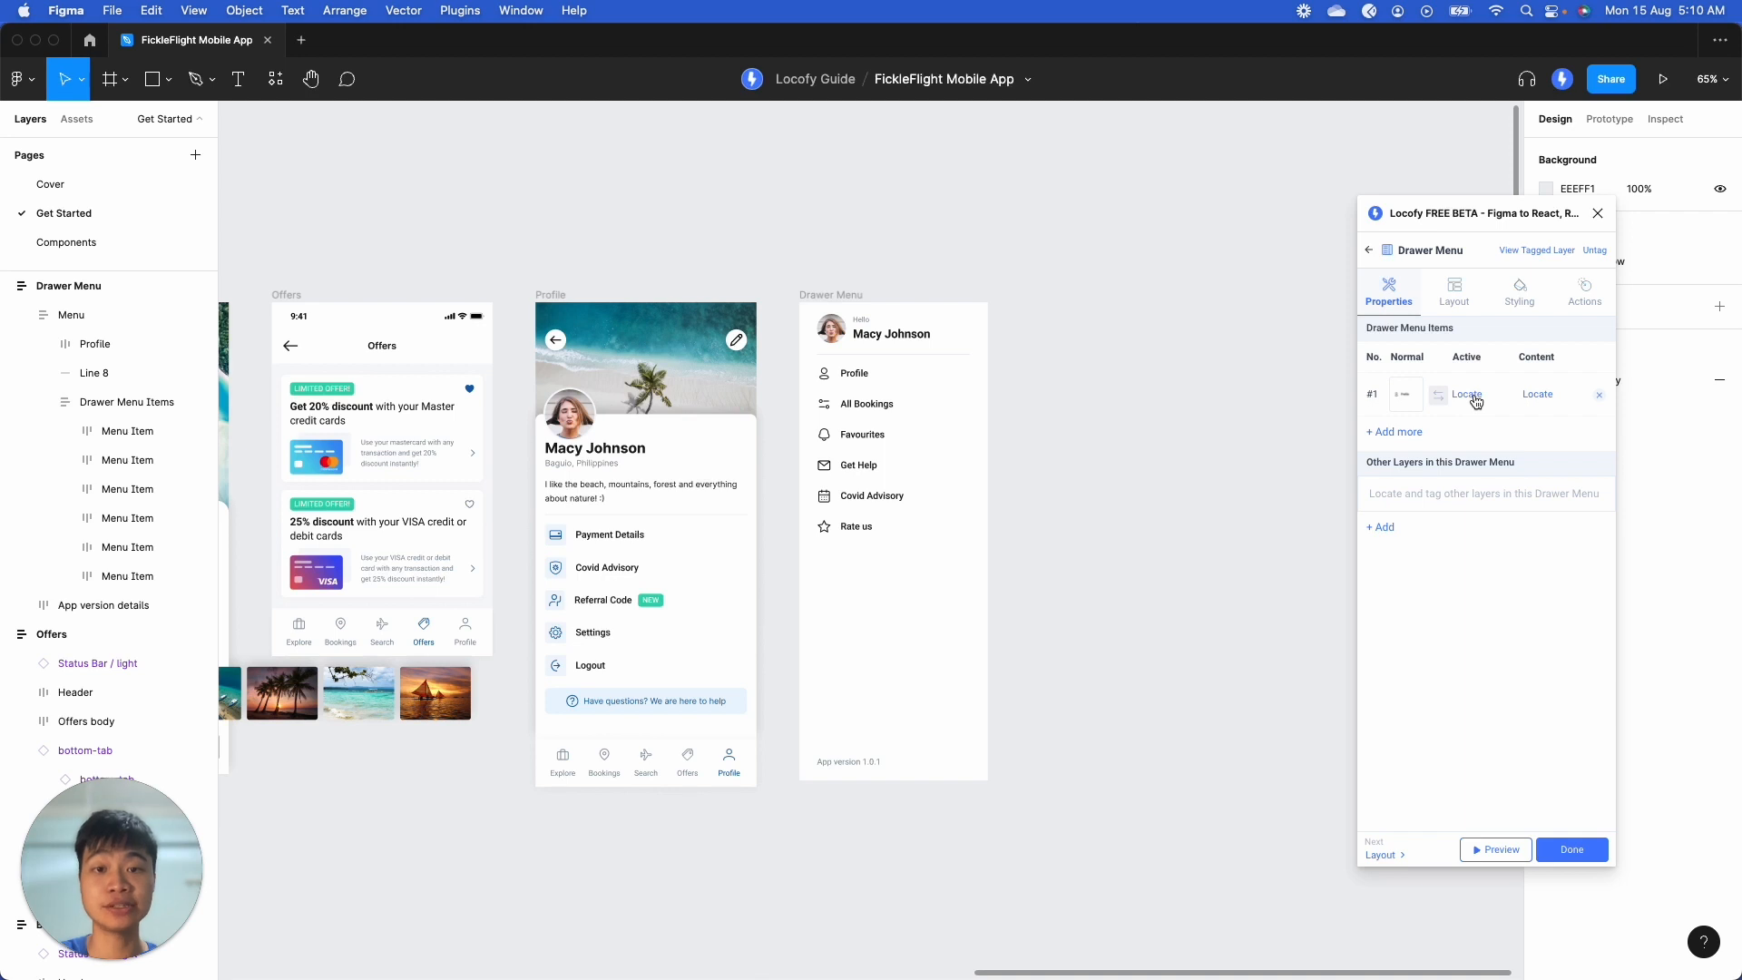
{"action": "left_click", "coordinate": [1474, 397]}
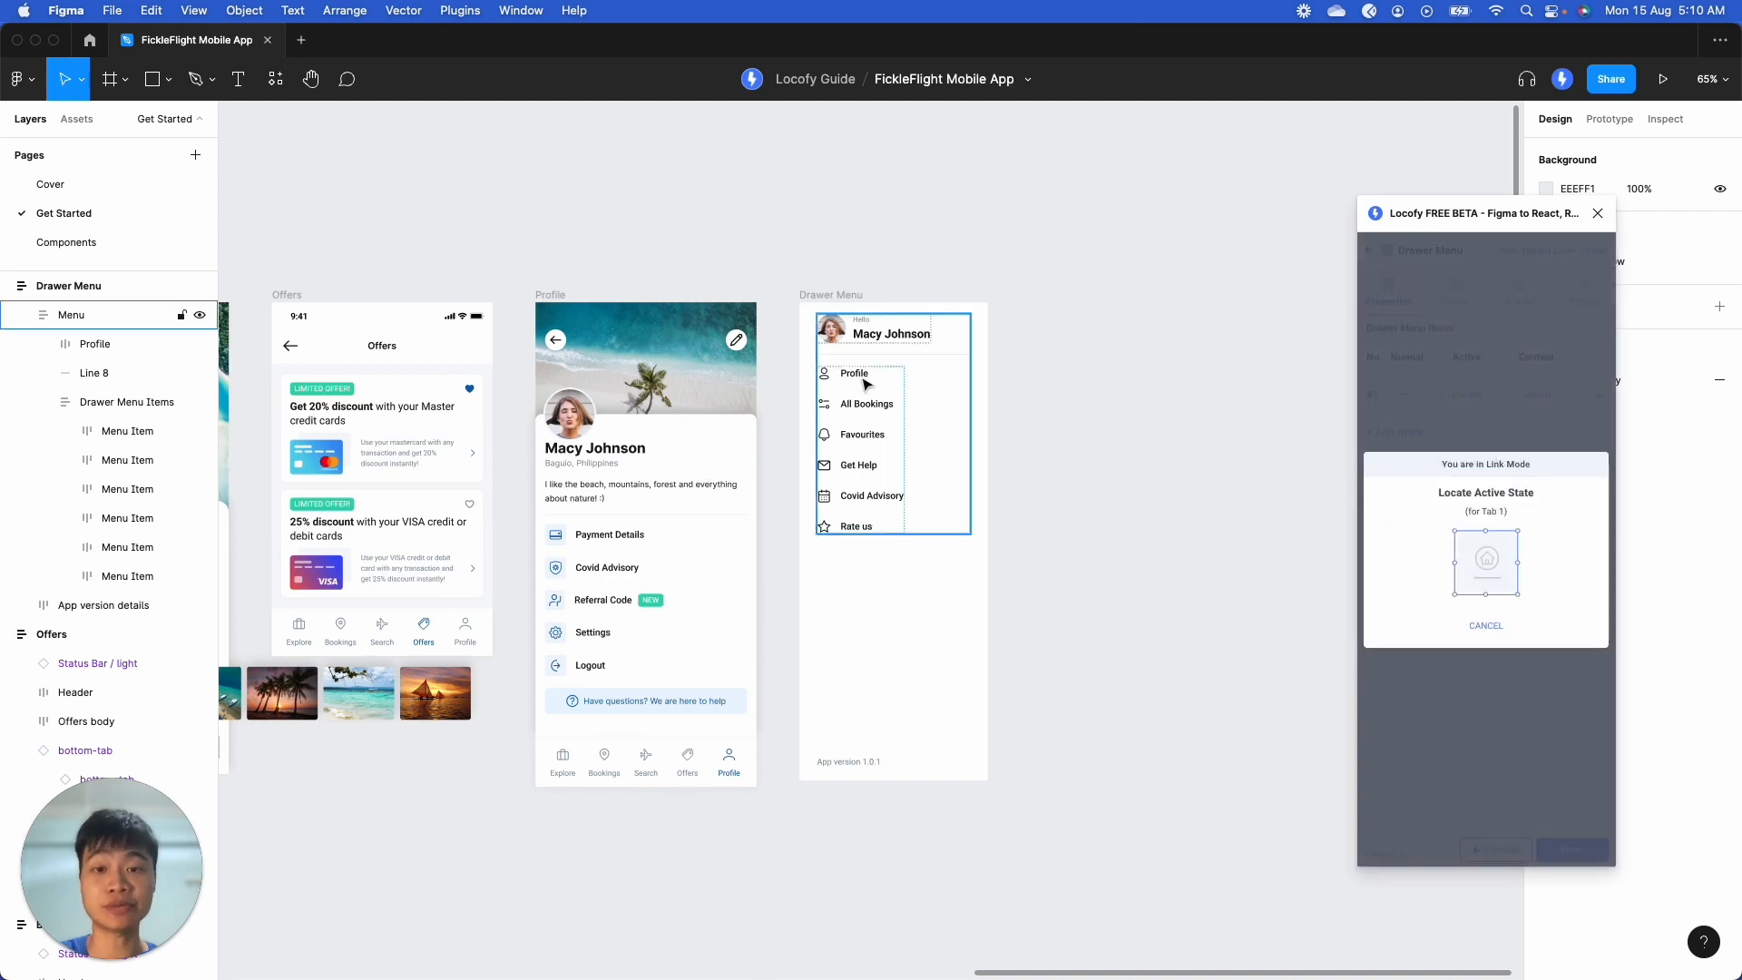
{"action": "left_click", "coordinate": [866, 385]}
{"action": "double_click", "coordinate": [869, 387]}
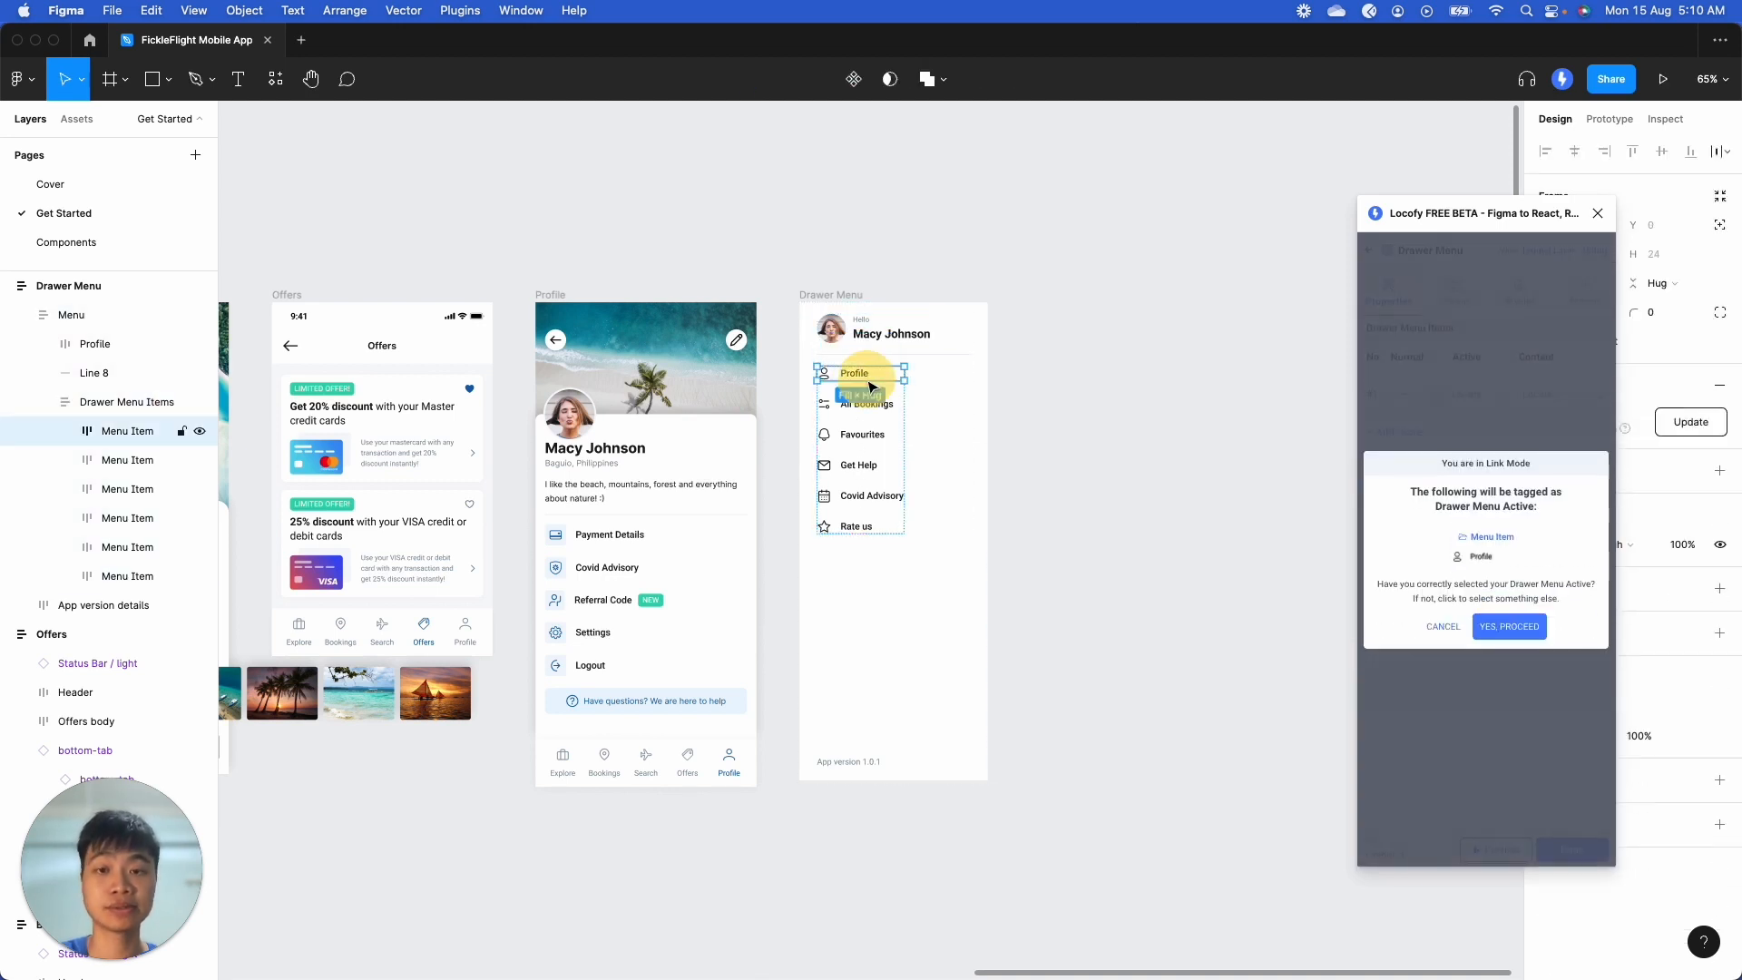
{"action": "left_click", "coordinate": [1510, 626]}
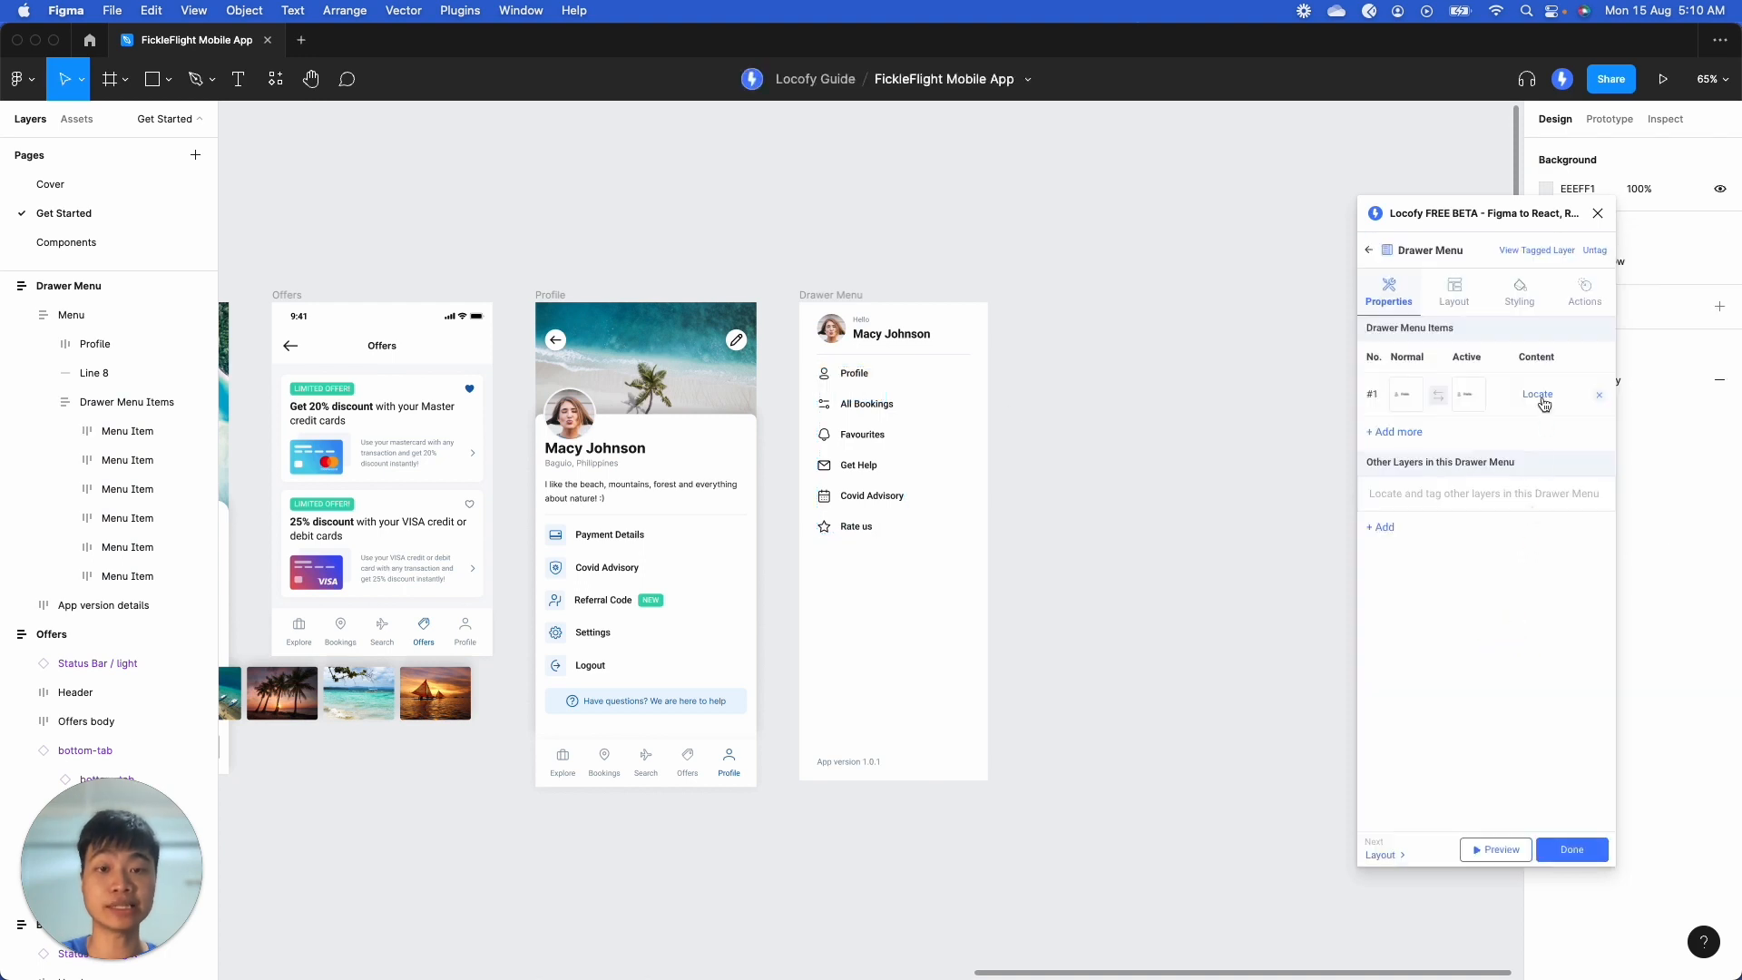
Step: Link drawer item 1's content to the Profile frame
{"action": "left_click", "coordinate": [1540, 395]}
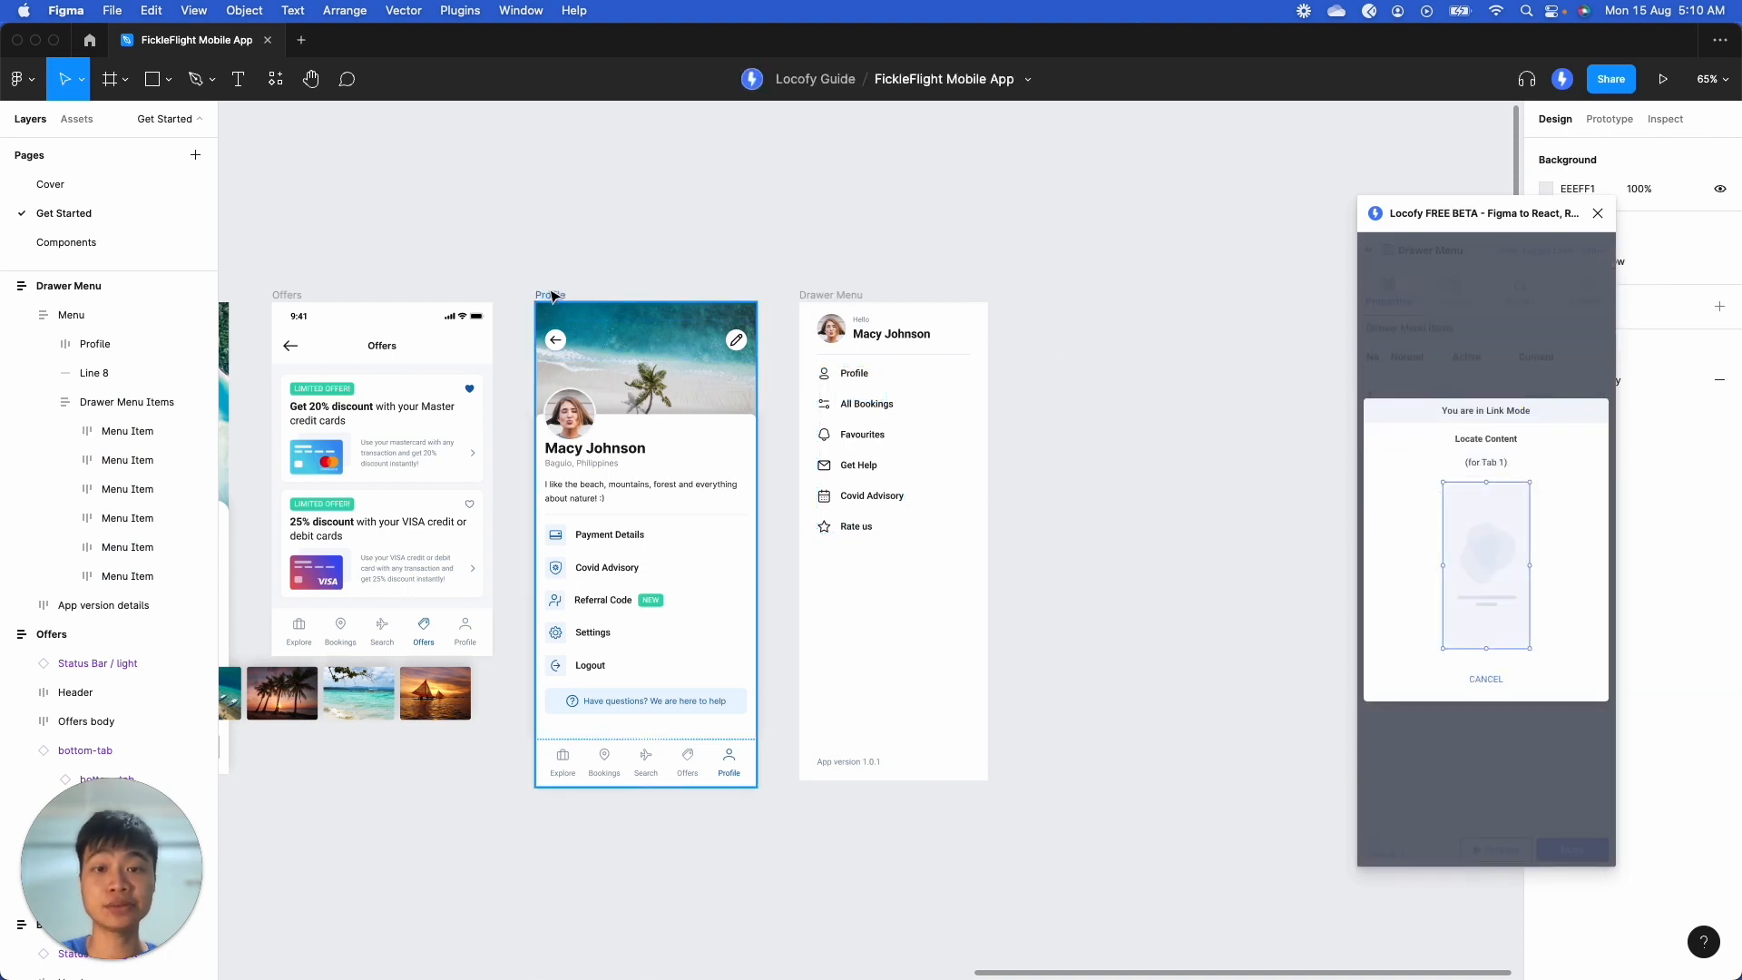
{"action": "left_click", "coordinate": [552, 296]}
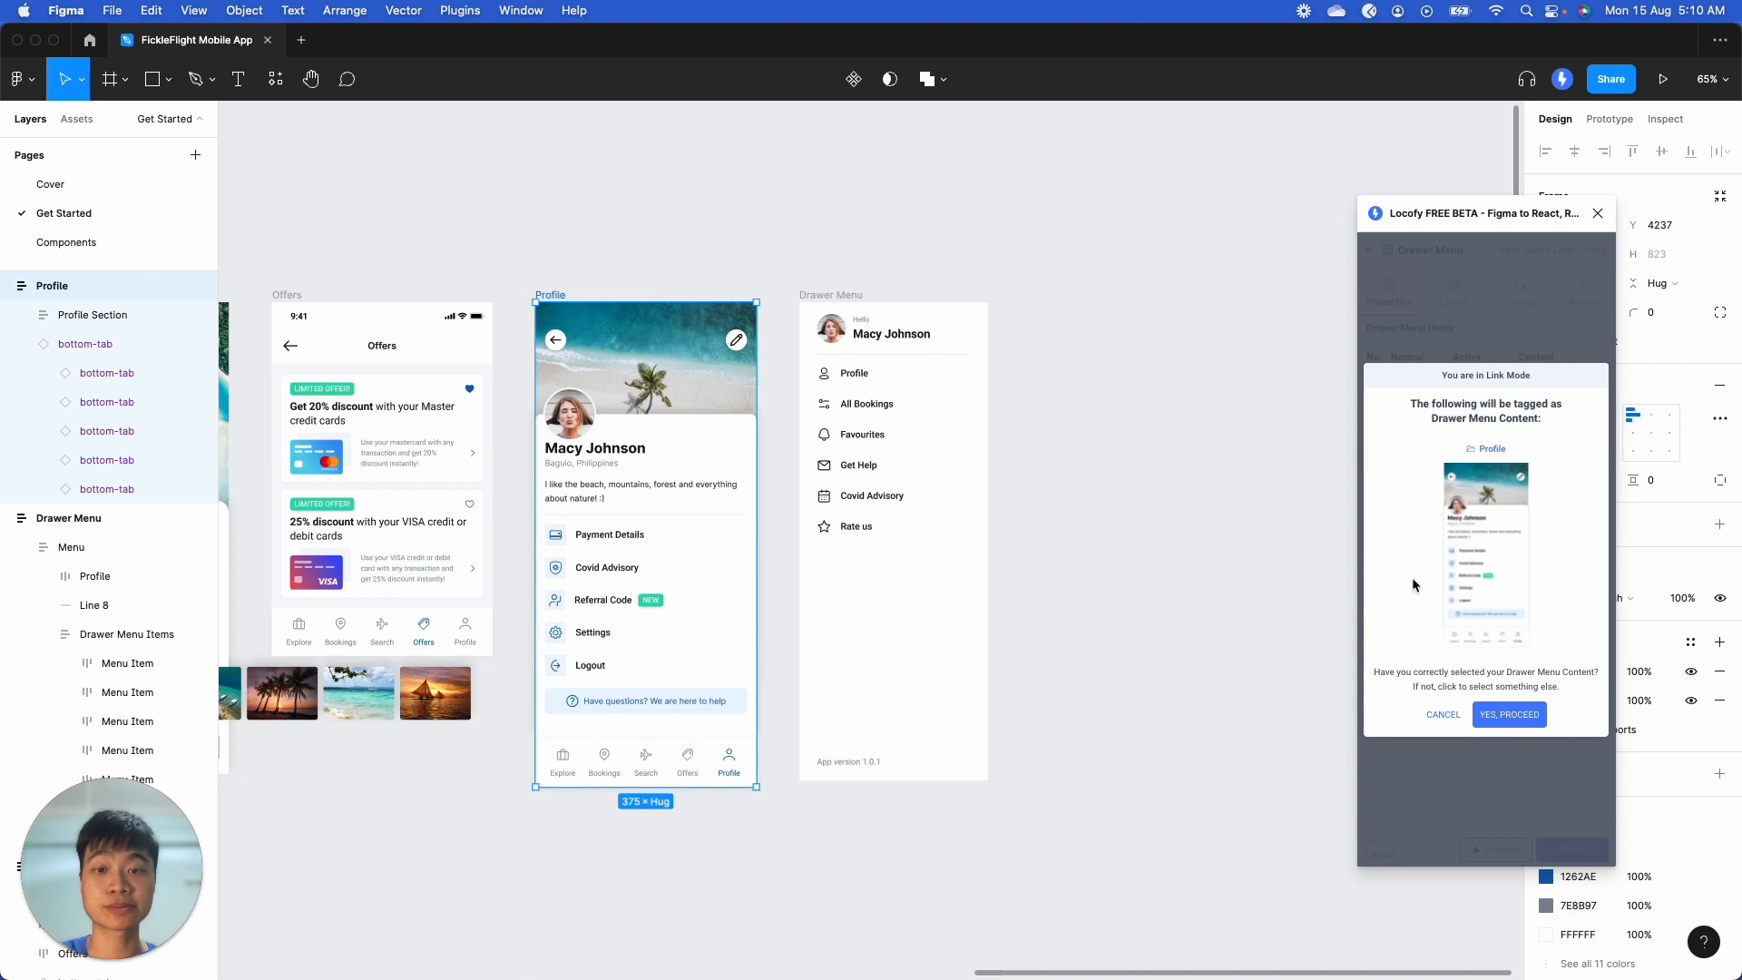
{"action": "left_click", "coordinate": [1520, 714]}
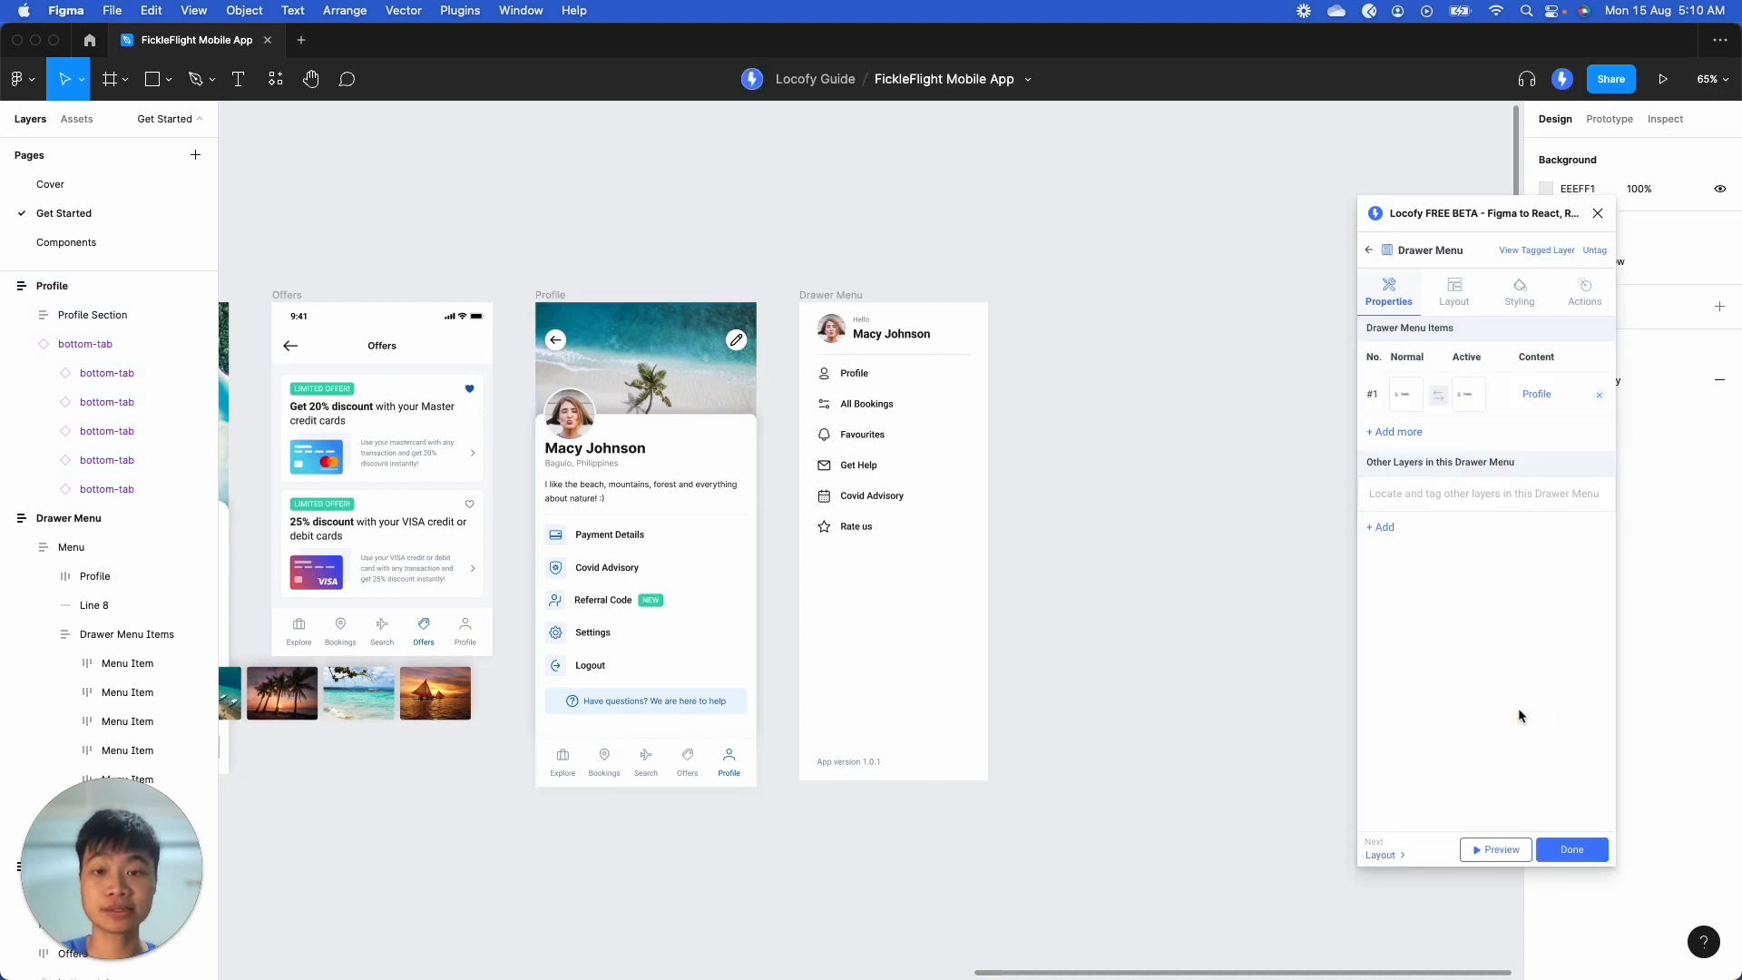
Step: Add drawer item 2 for All Bookings and link its content to the Bookings frame
{"action": "left_click", "coordinate": [1401, 434]}
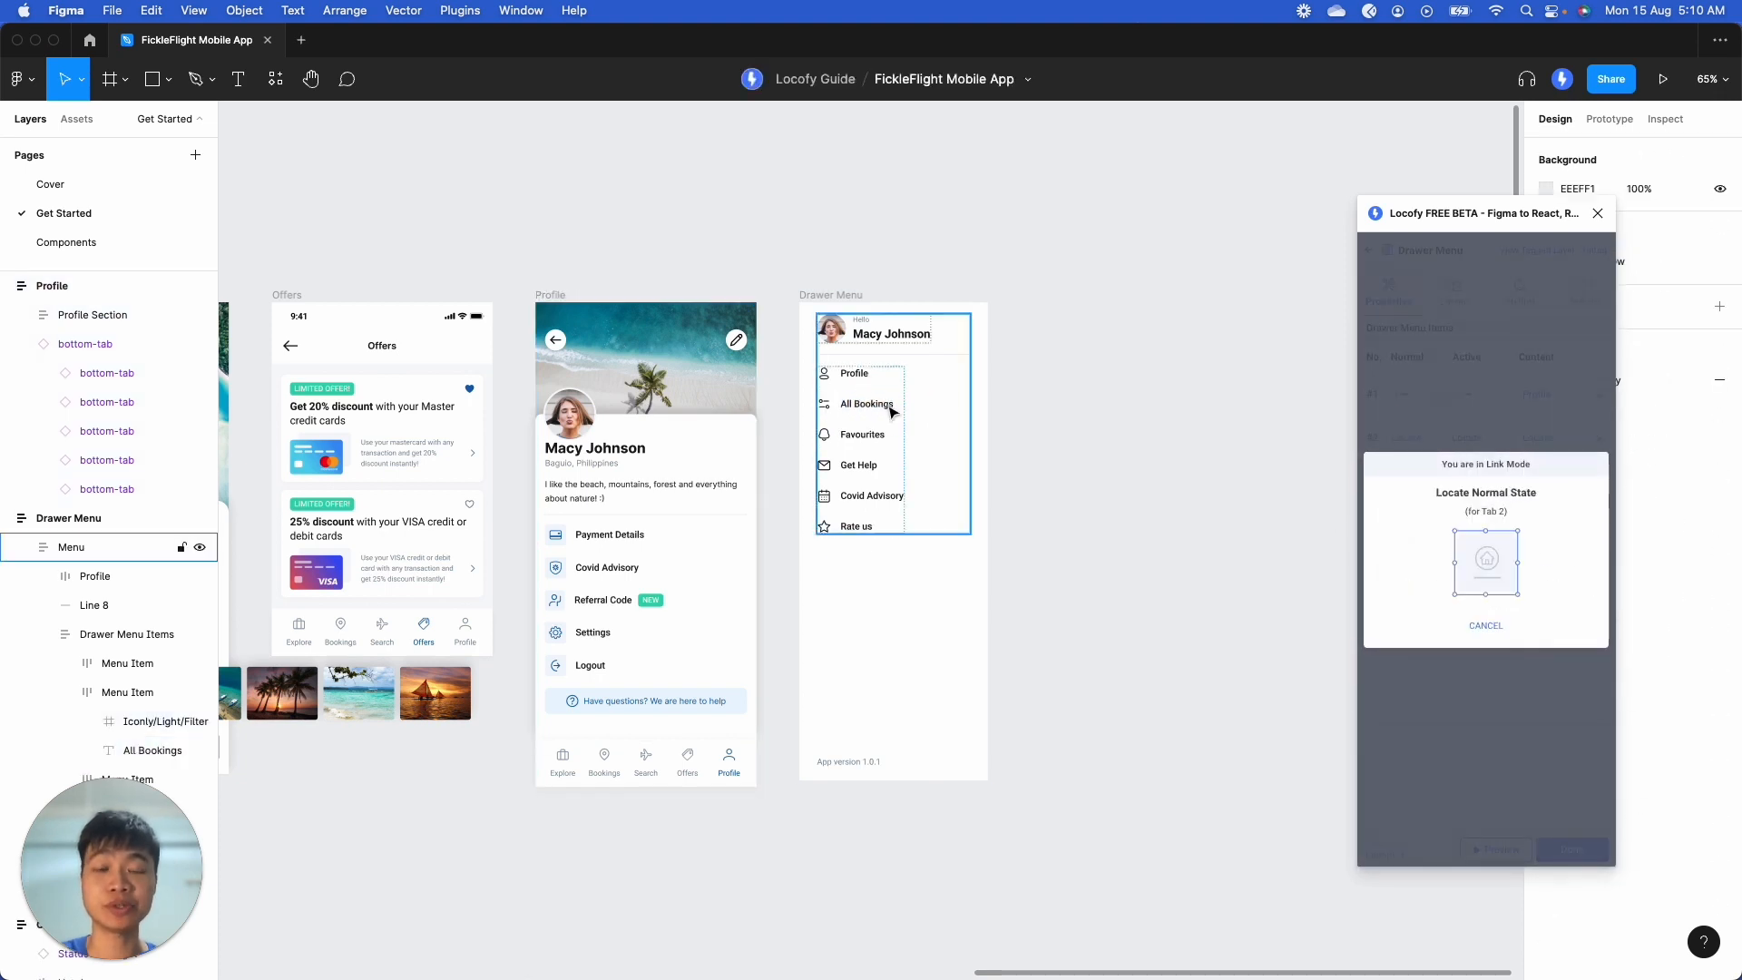
{"action": "left_click", "coordinate": [891, 410]}
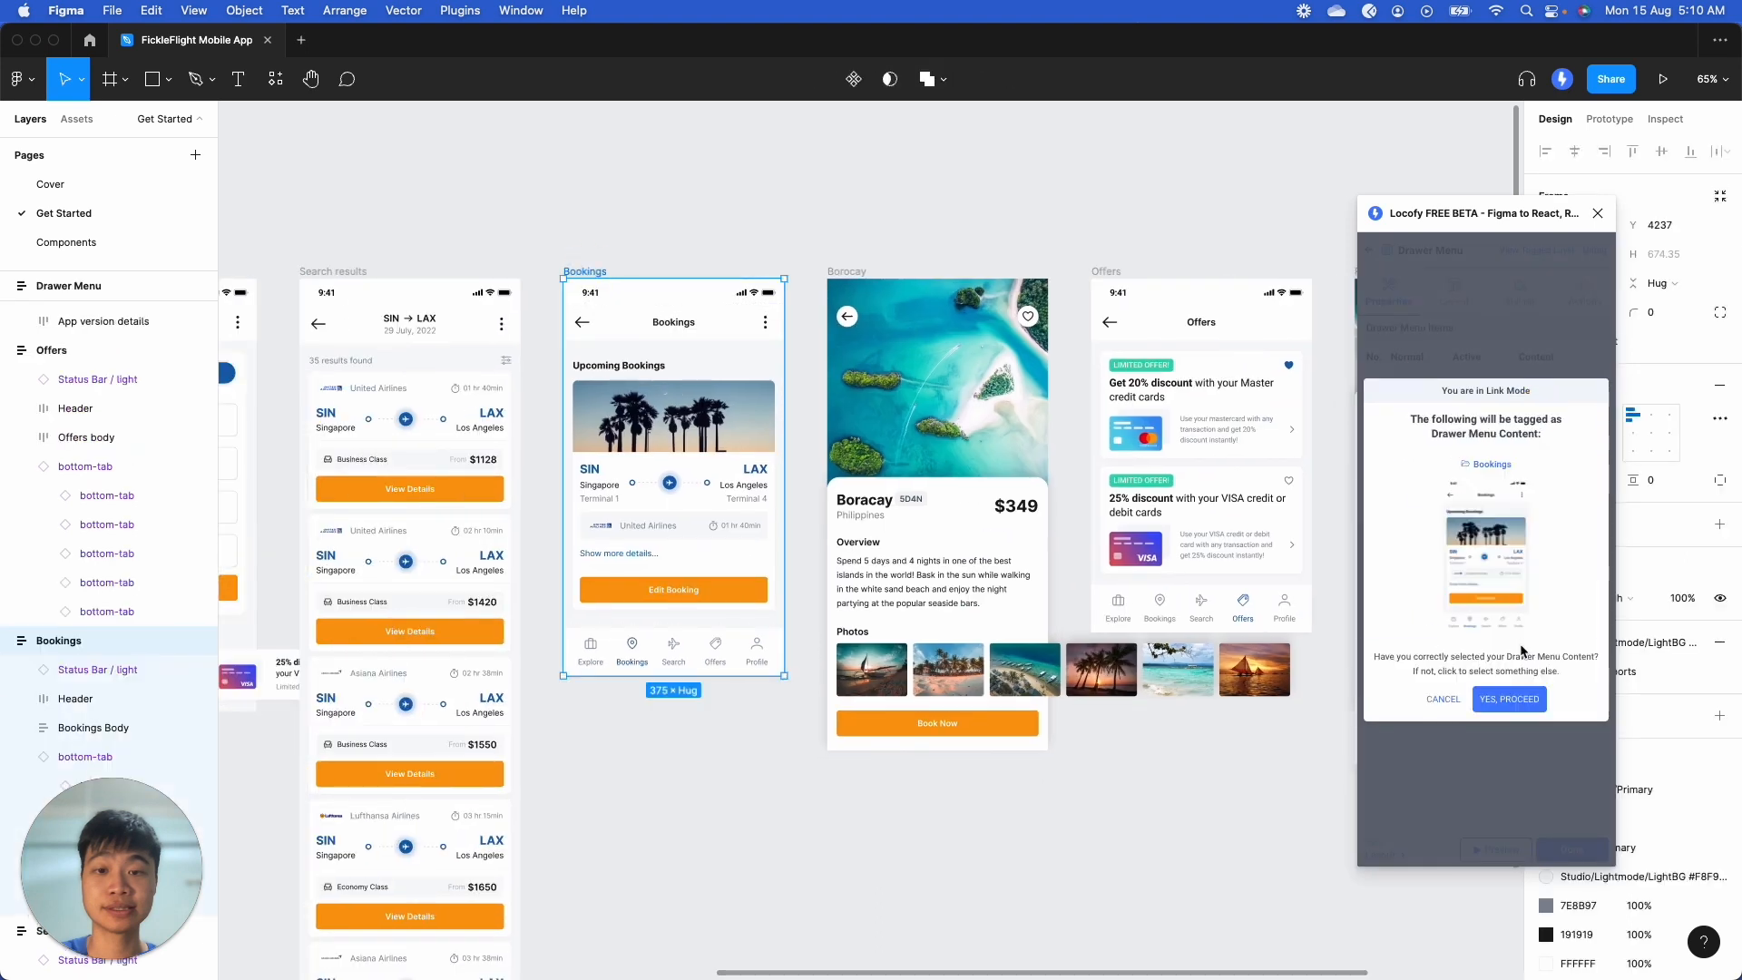
{"action": "left_click", "coordinate": [1509, 699]}
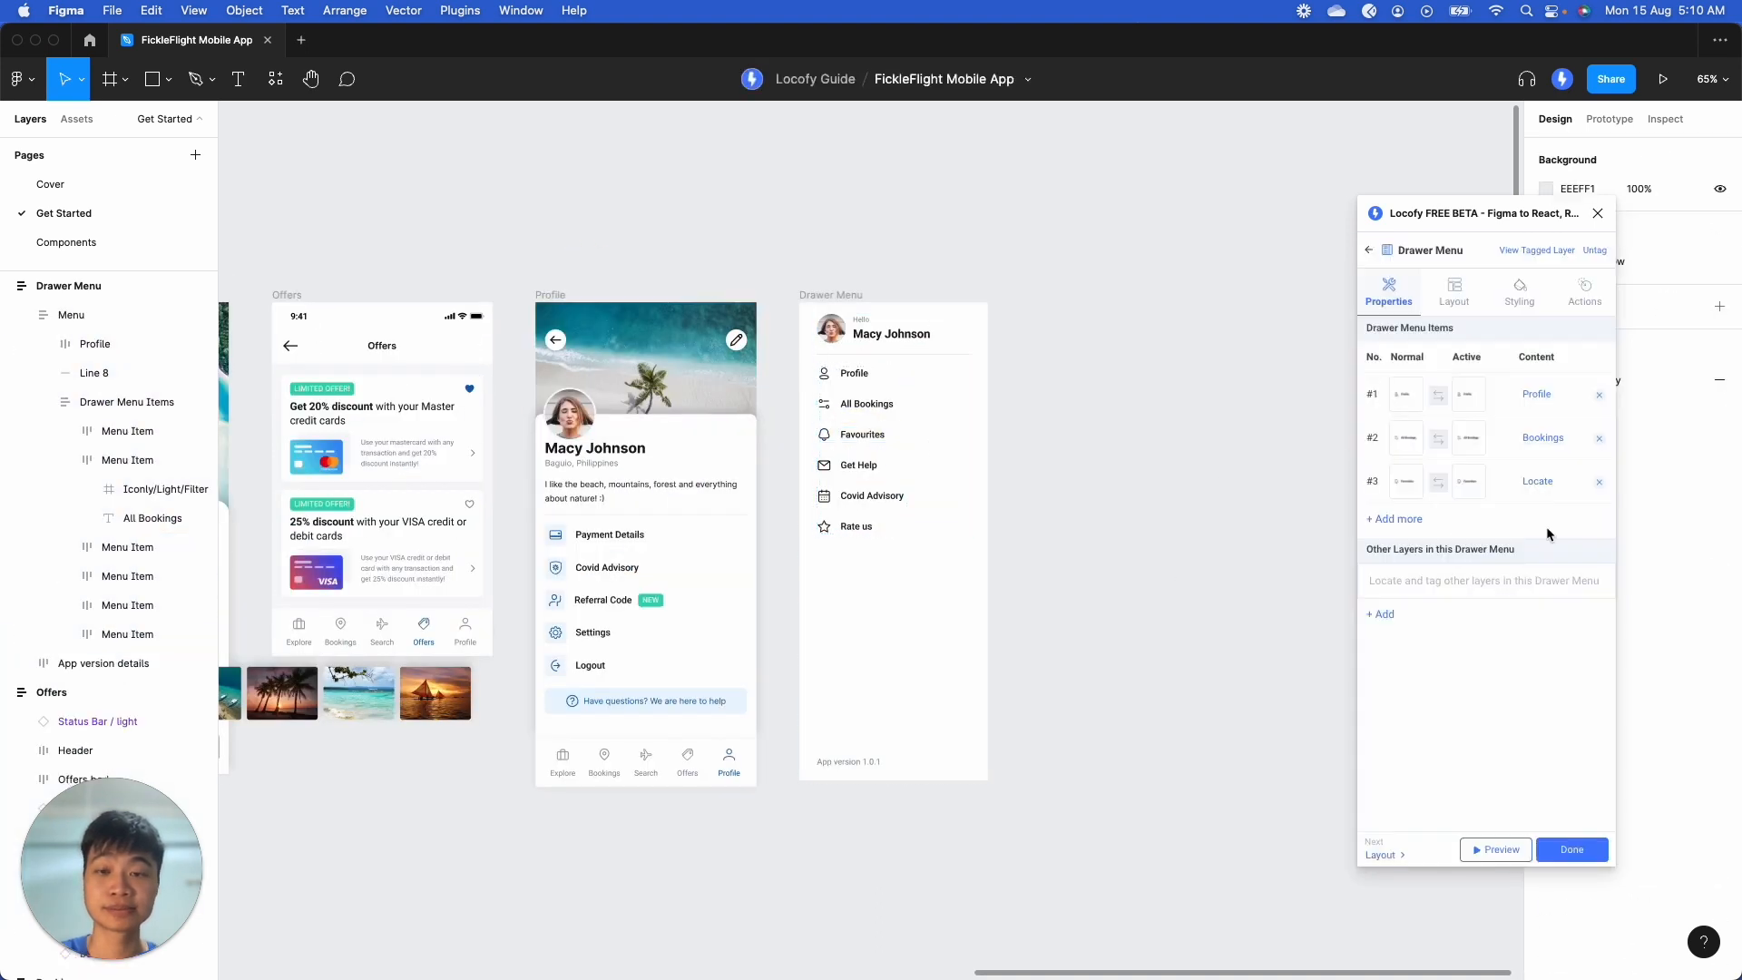
Step: Add drawer item 3 with its normal and active states and link its content to the Borocay frame
{"action": "left_click", "coordinate": [1538, 482]}
{"action": "left_click", "coordinate": [735, 323]}
{"action": "left_click", "coordinate": [1509, 667]}
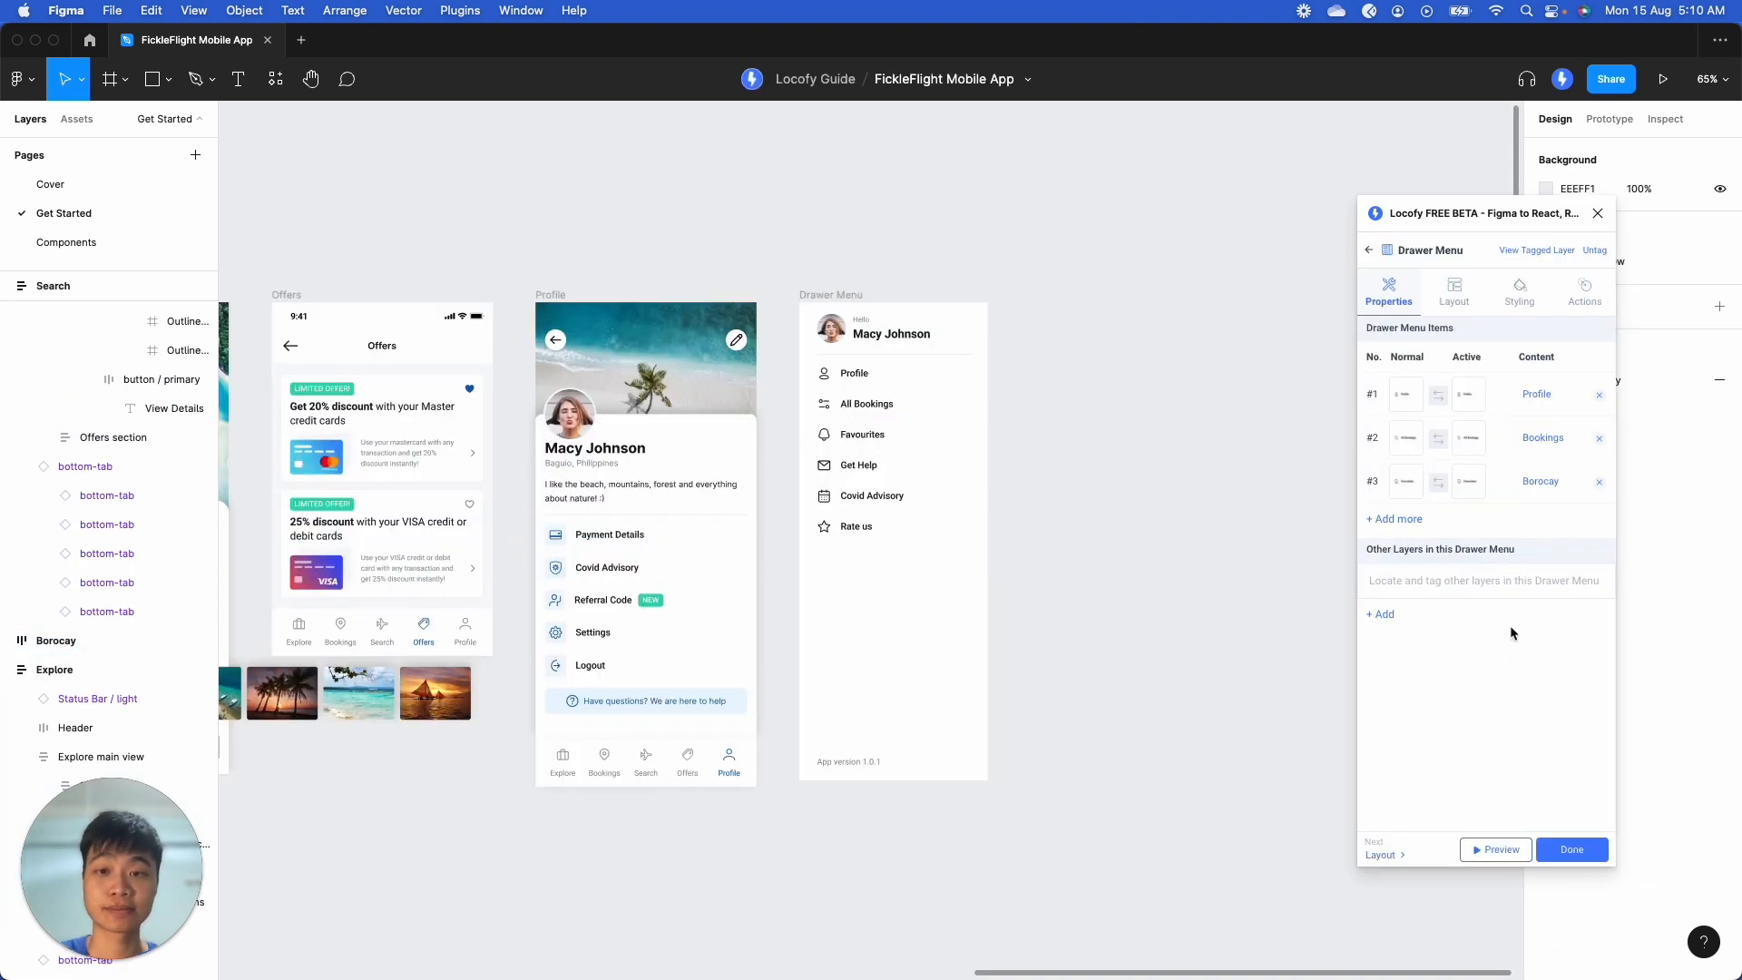
Step: Enable Safe Area View in the Drawer Menu layout settings and finish the Drawer Menu setup
{"action": "left_click", "coordinate": [1454, 292]}
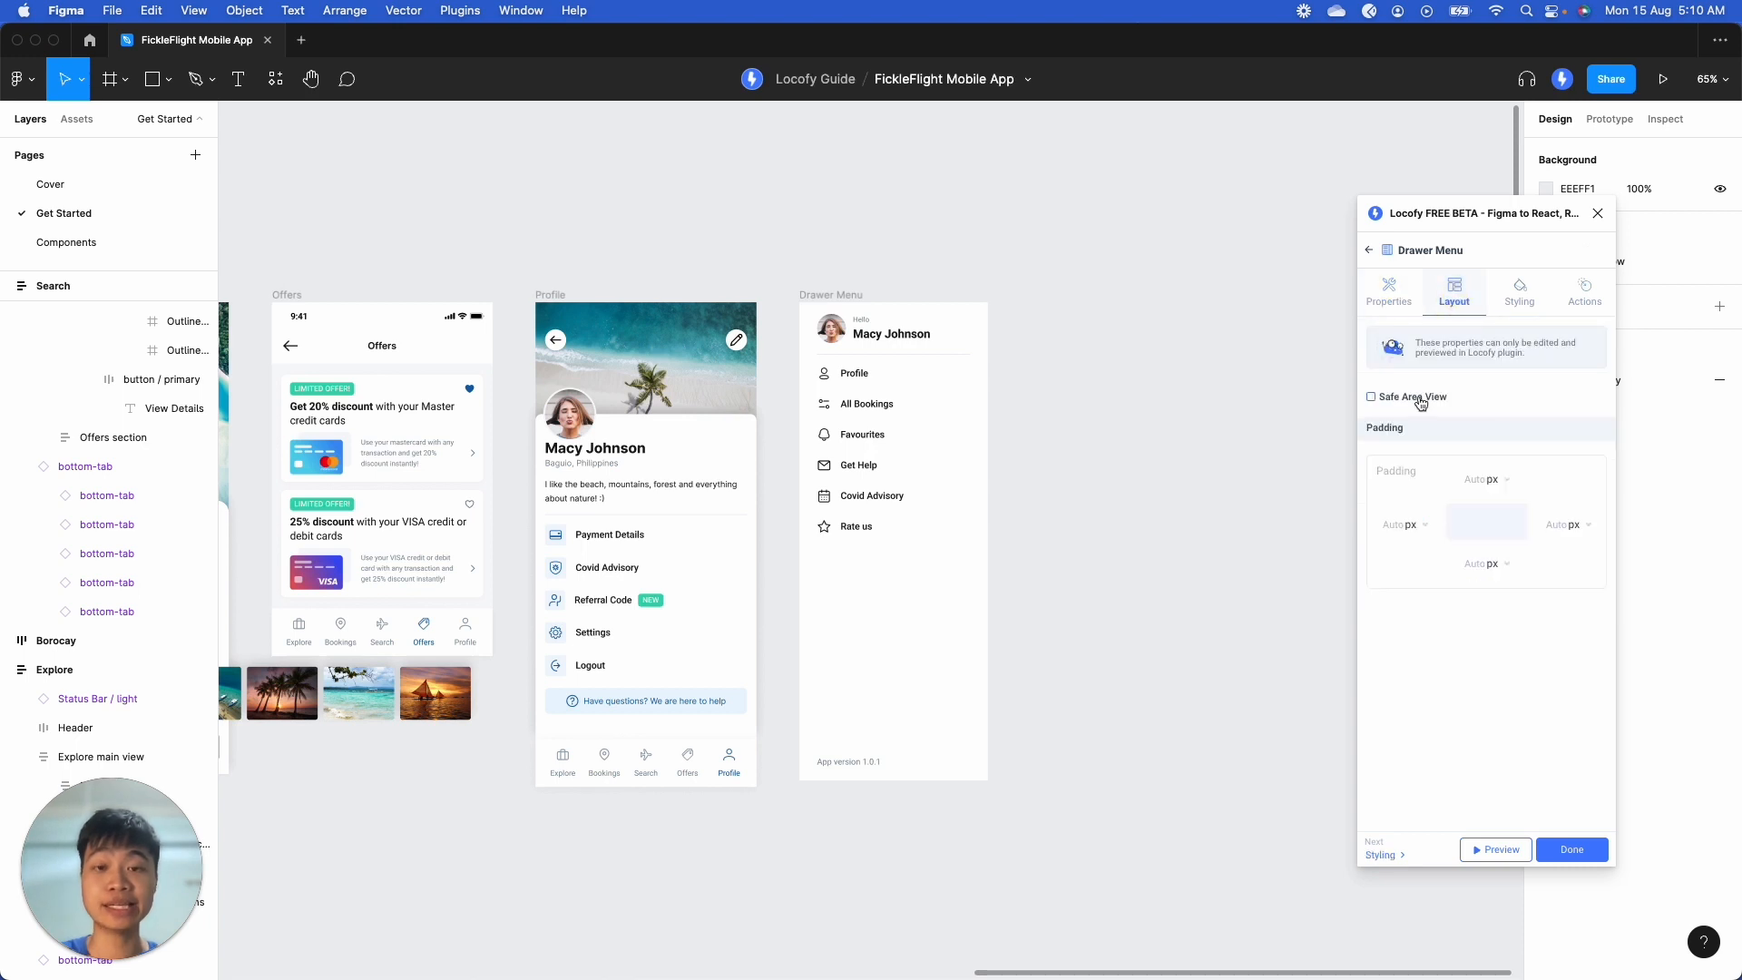
{"action": "left_click", "coordinate": [1420, 401]}
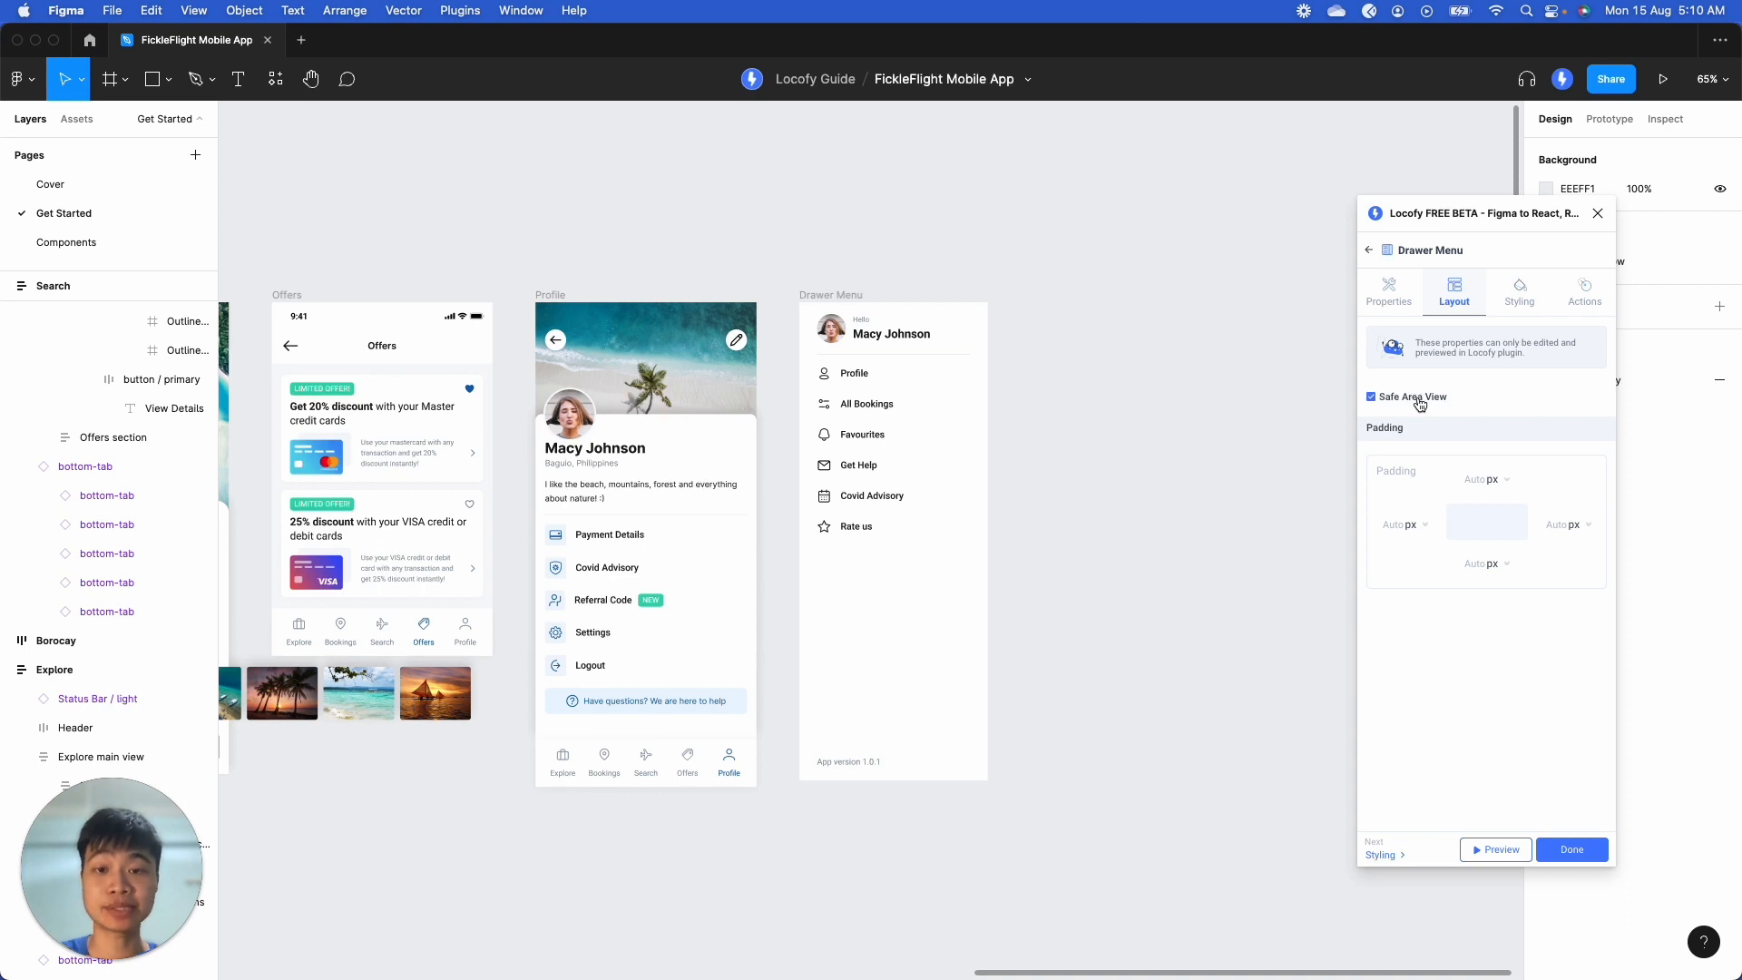
{"action": "left_click", "coordinate": [1531, 310]}
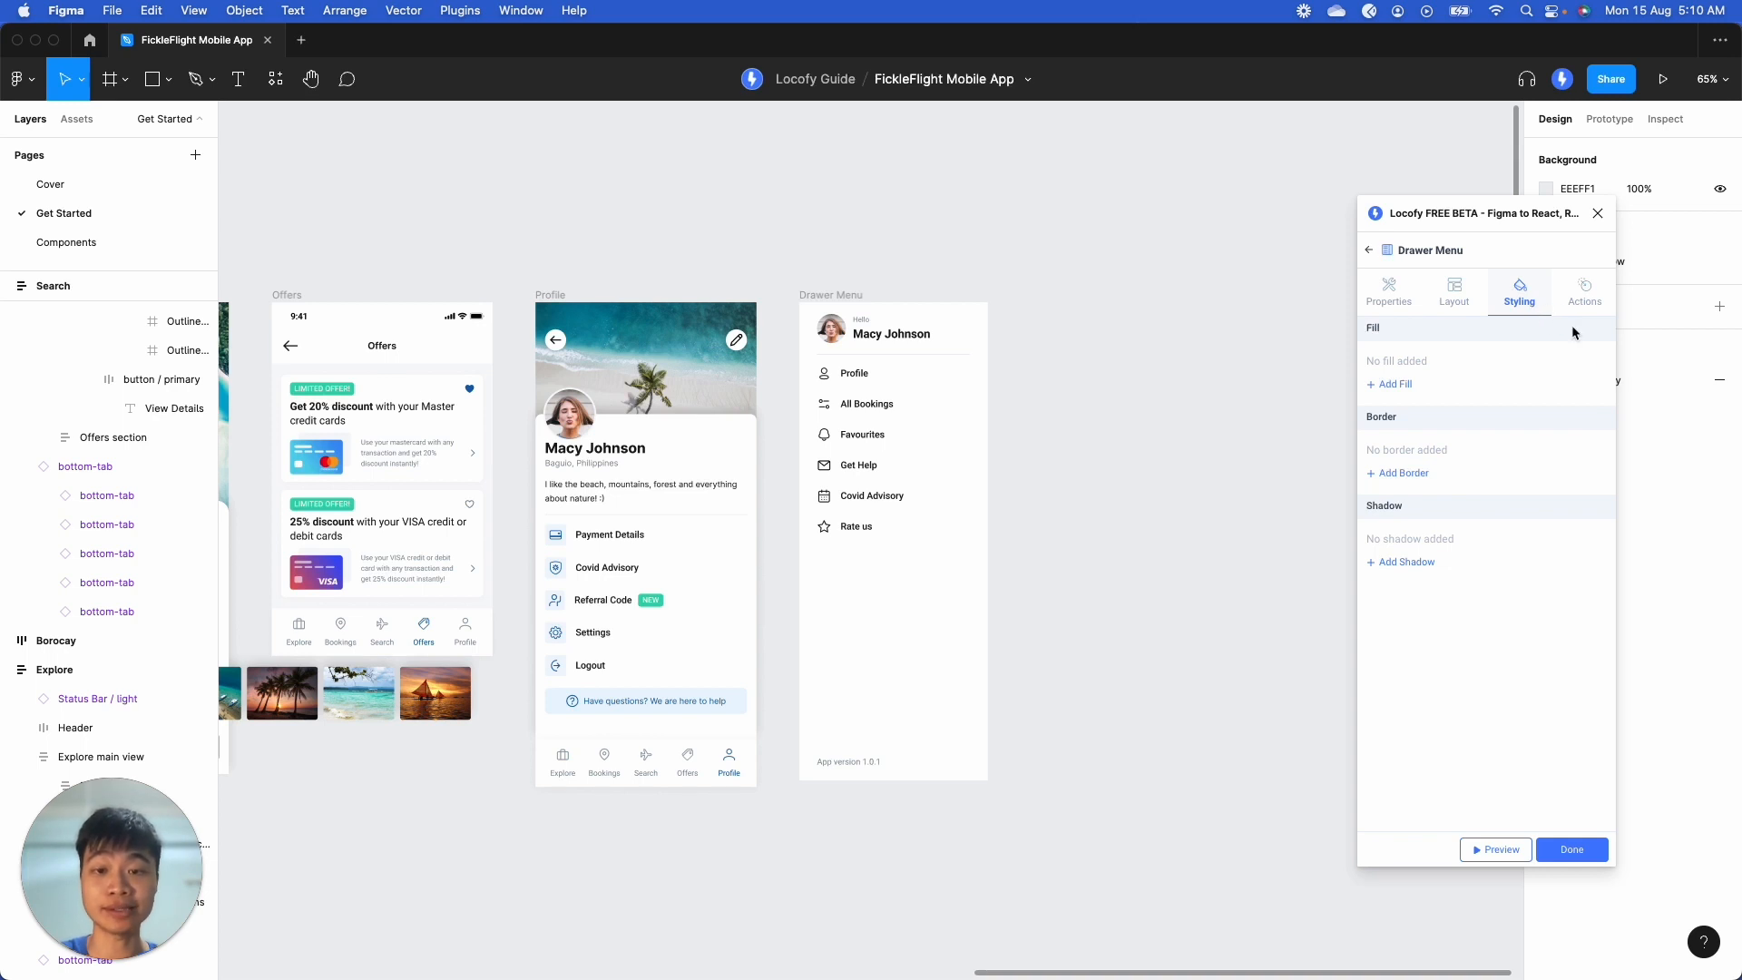
{"action": "left_click", "coordinate": [1576, 849]}
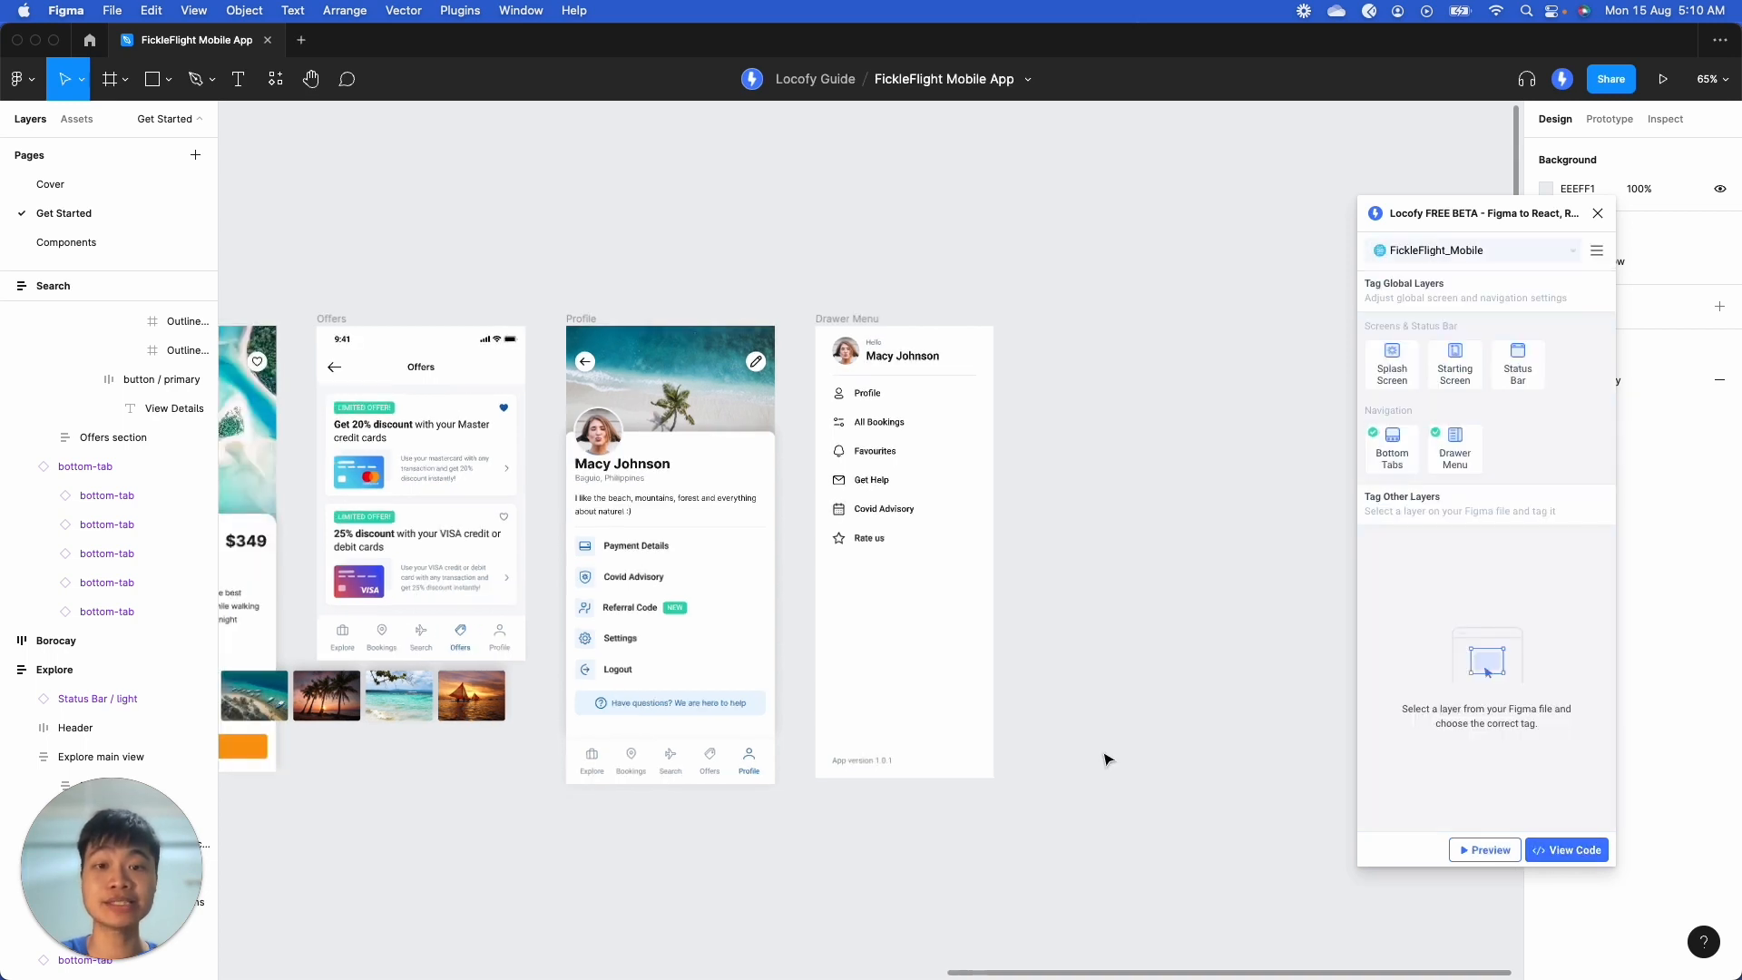
Step: Tag the hamburger icon in the Explore screen's header as a Button
{"action": "scroll", "coordinate": [1107, 758], "scroll_direction": "left", "scroll_amount": 10}
{"action": "scroll", "coordinate": [1107, 759], "scroll_direction": "left", "scroll_amount": 5}
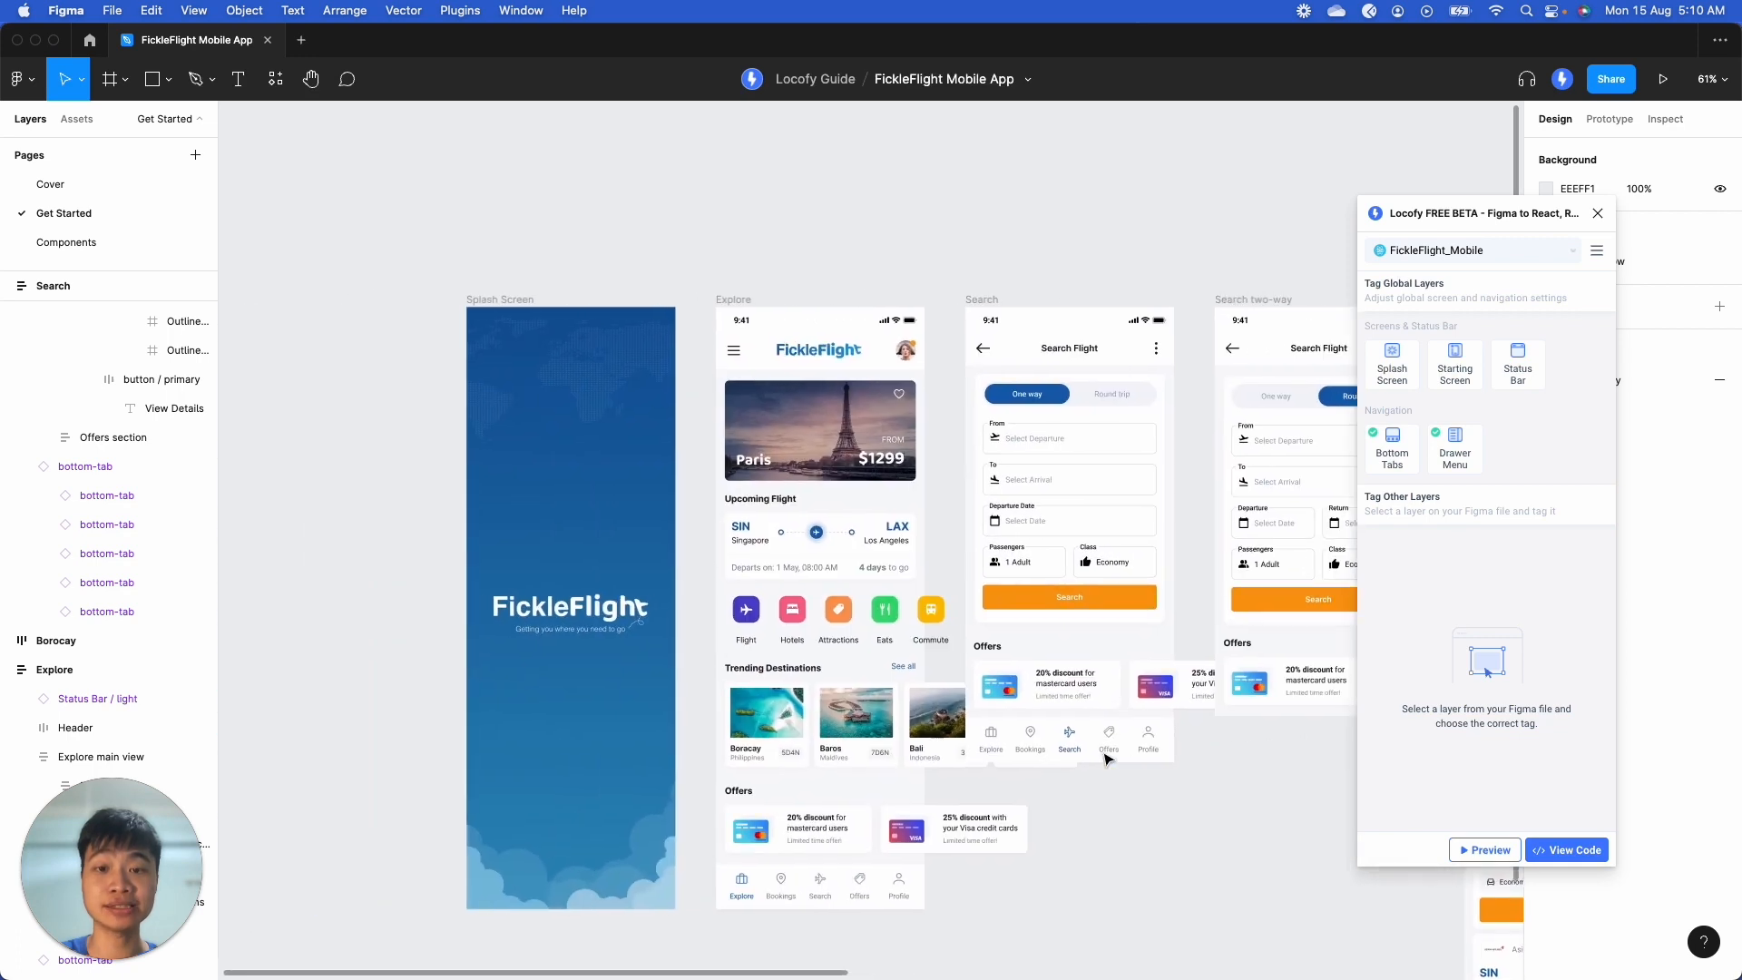
{"action": "left_click", "coordinate": [701, 385]}
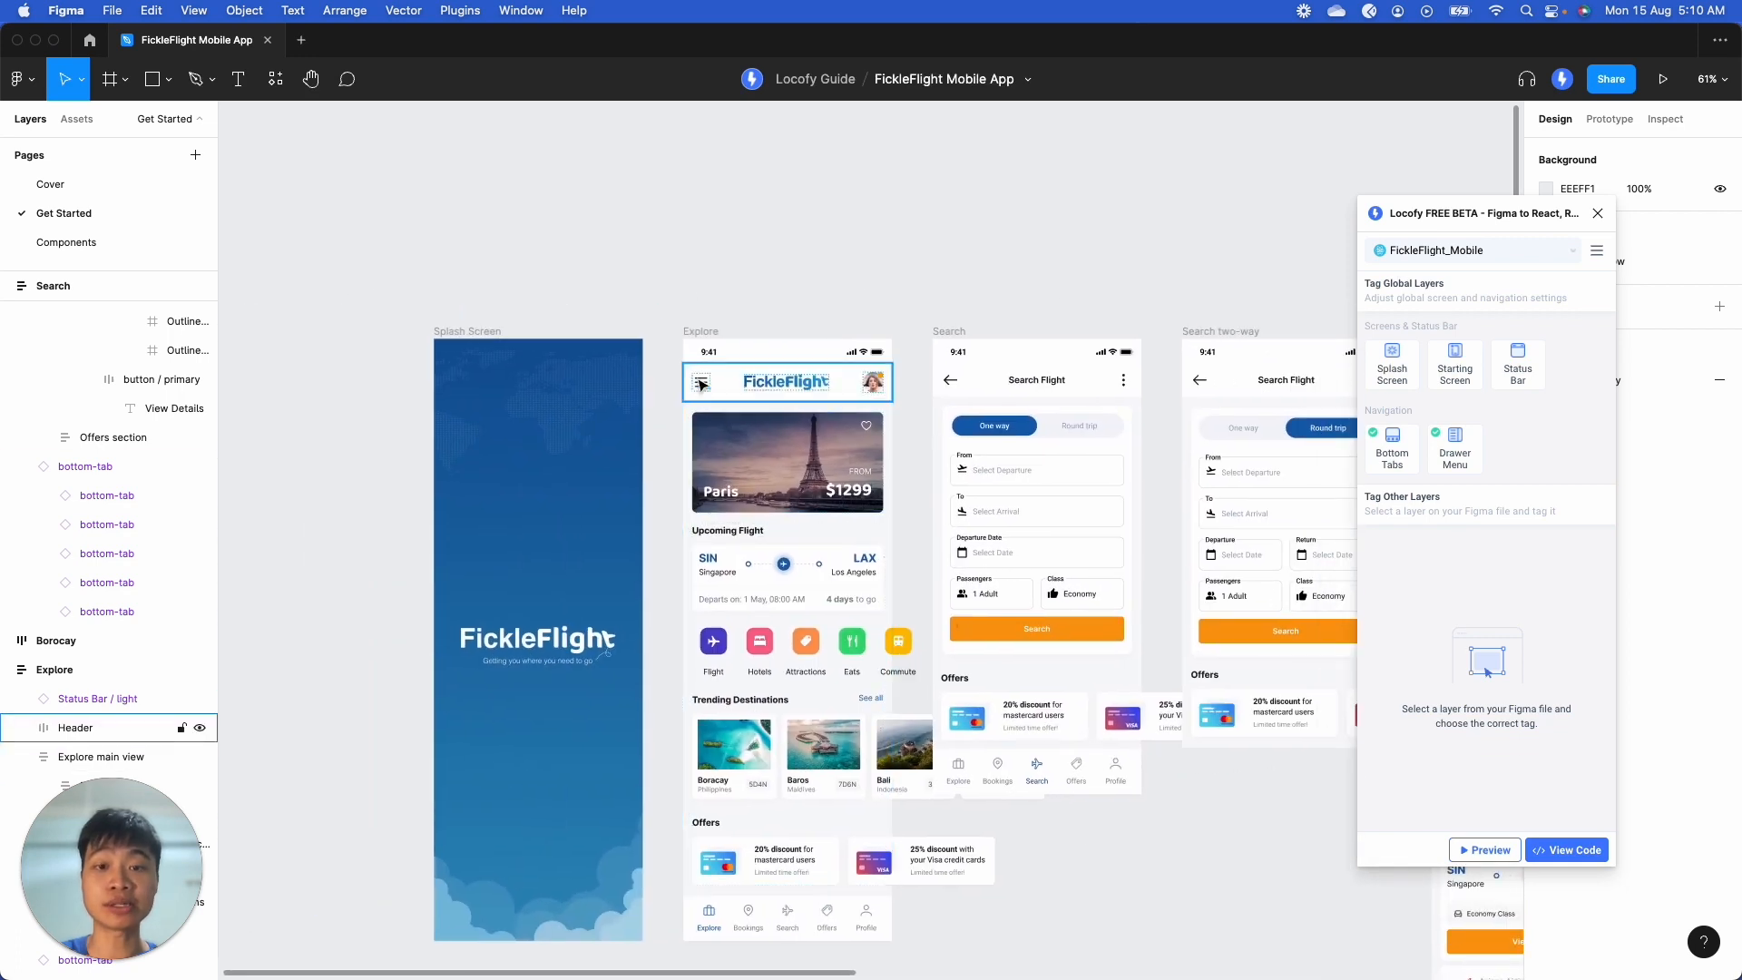
{"action": "double_click", "coordinate": [701, 384]}
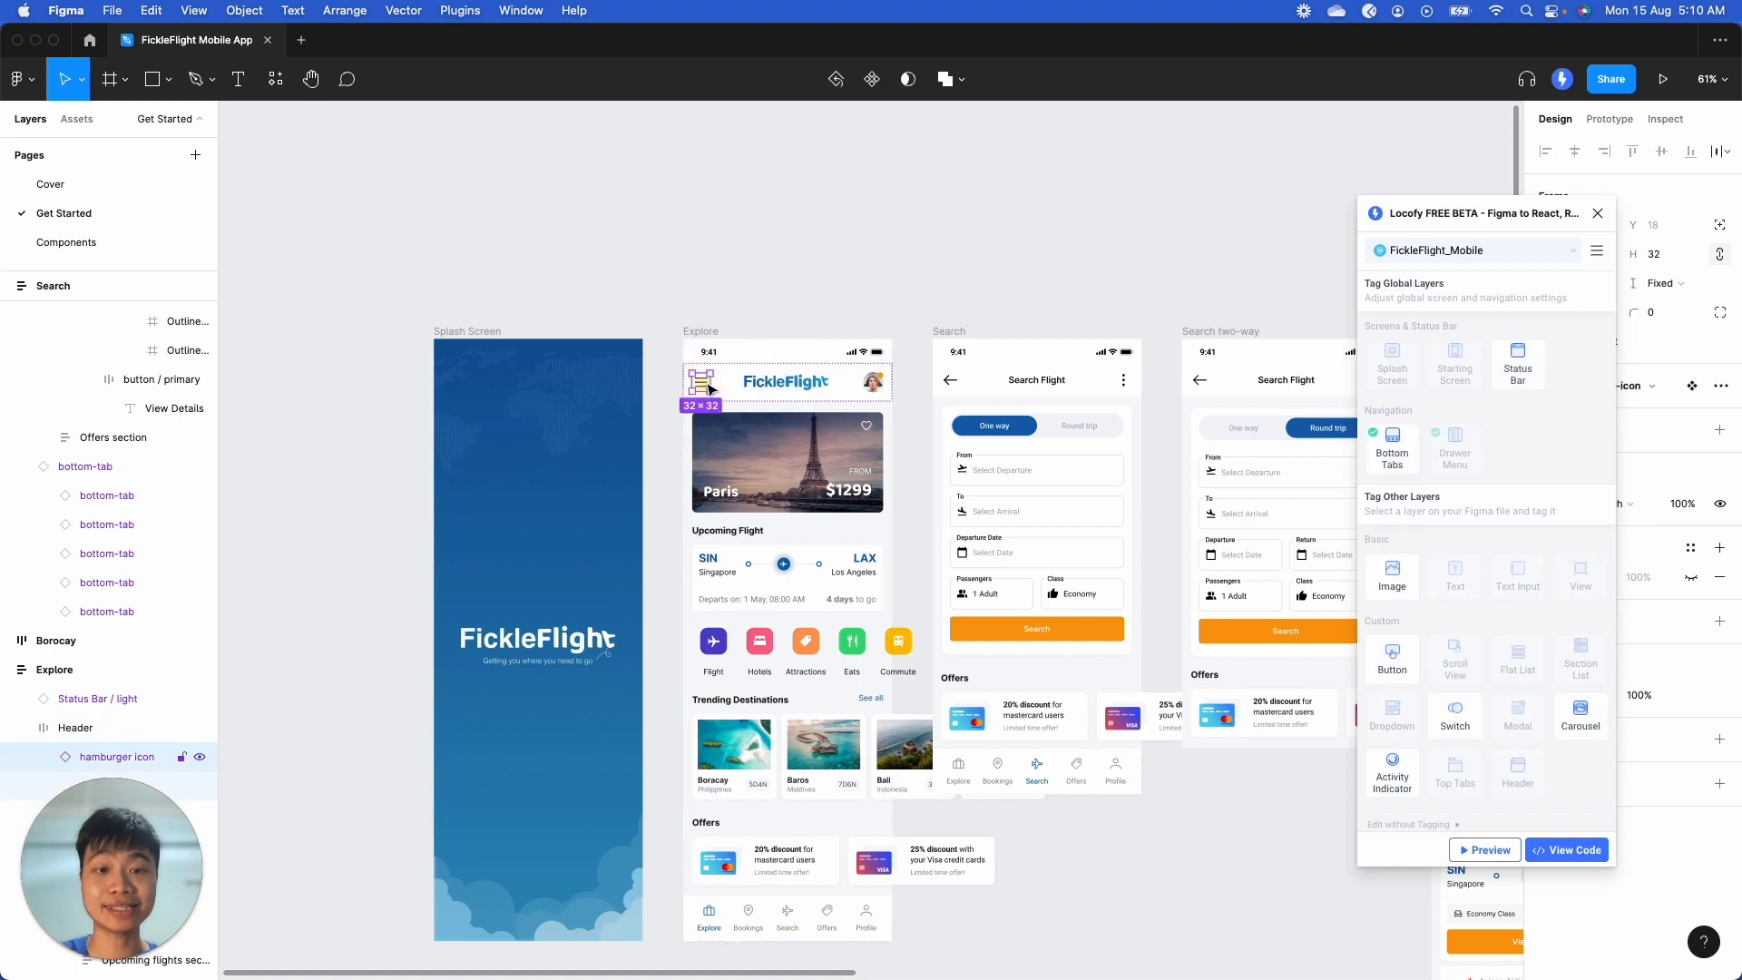
{"action": "left_click", "coordinate": [1391, 660]}
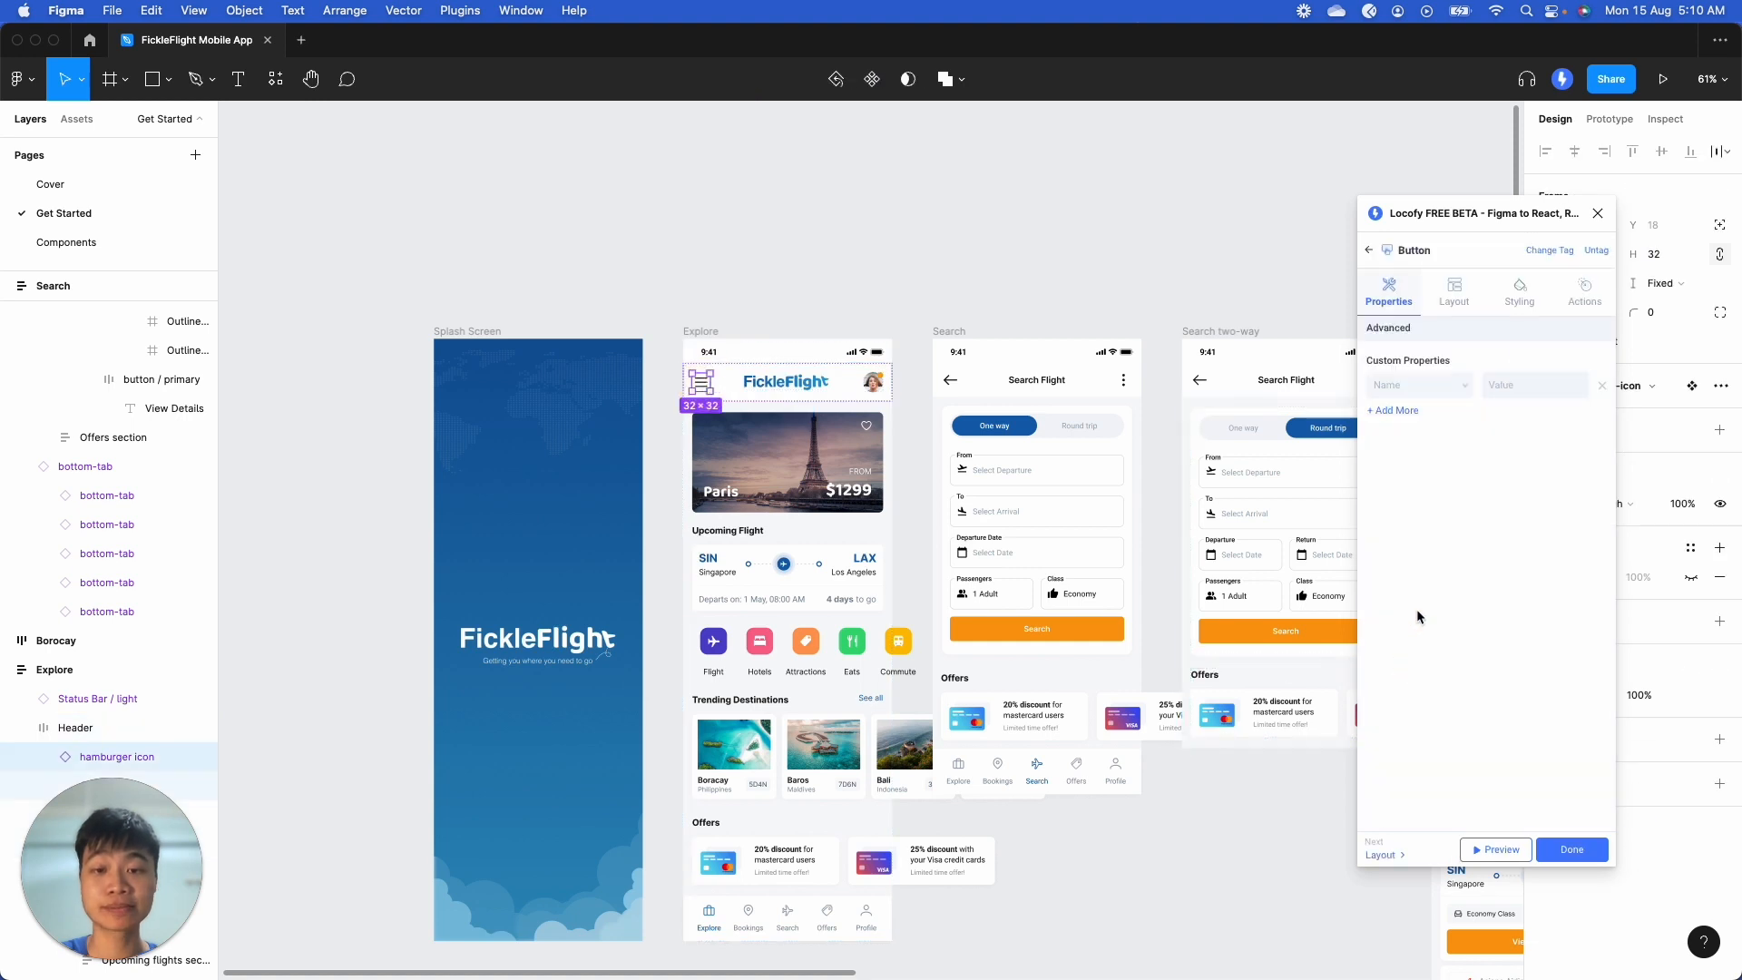
Step: Give the hamburger button a Press trigger with the Toggle Drawer action, save it and open the app preview
{"action": "left_click", "coordinate": [1585, 297]}
{"action": "left_click", "coordinate": [1497, 385]}
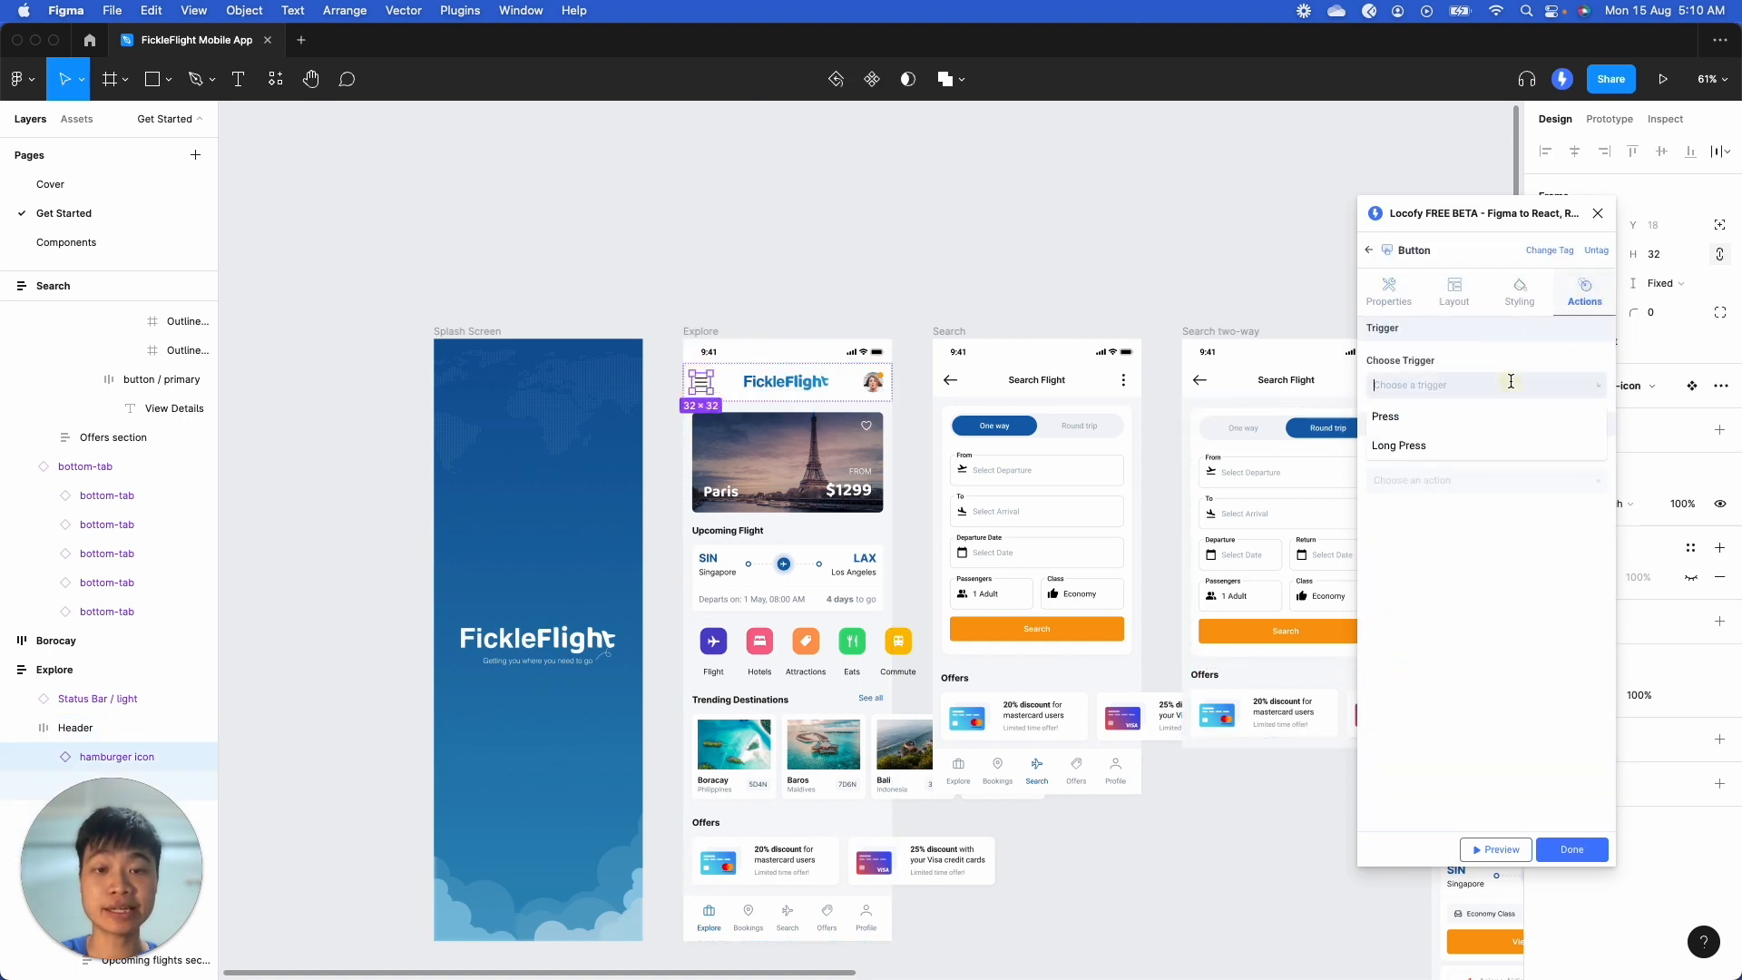
{"action": "left_click", "coordinate": [1486, 422]}
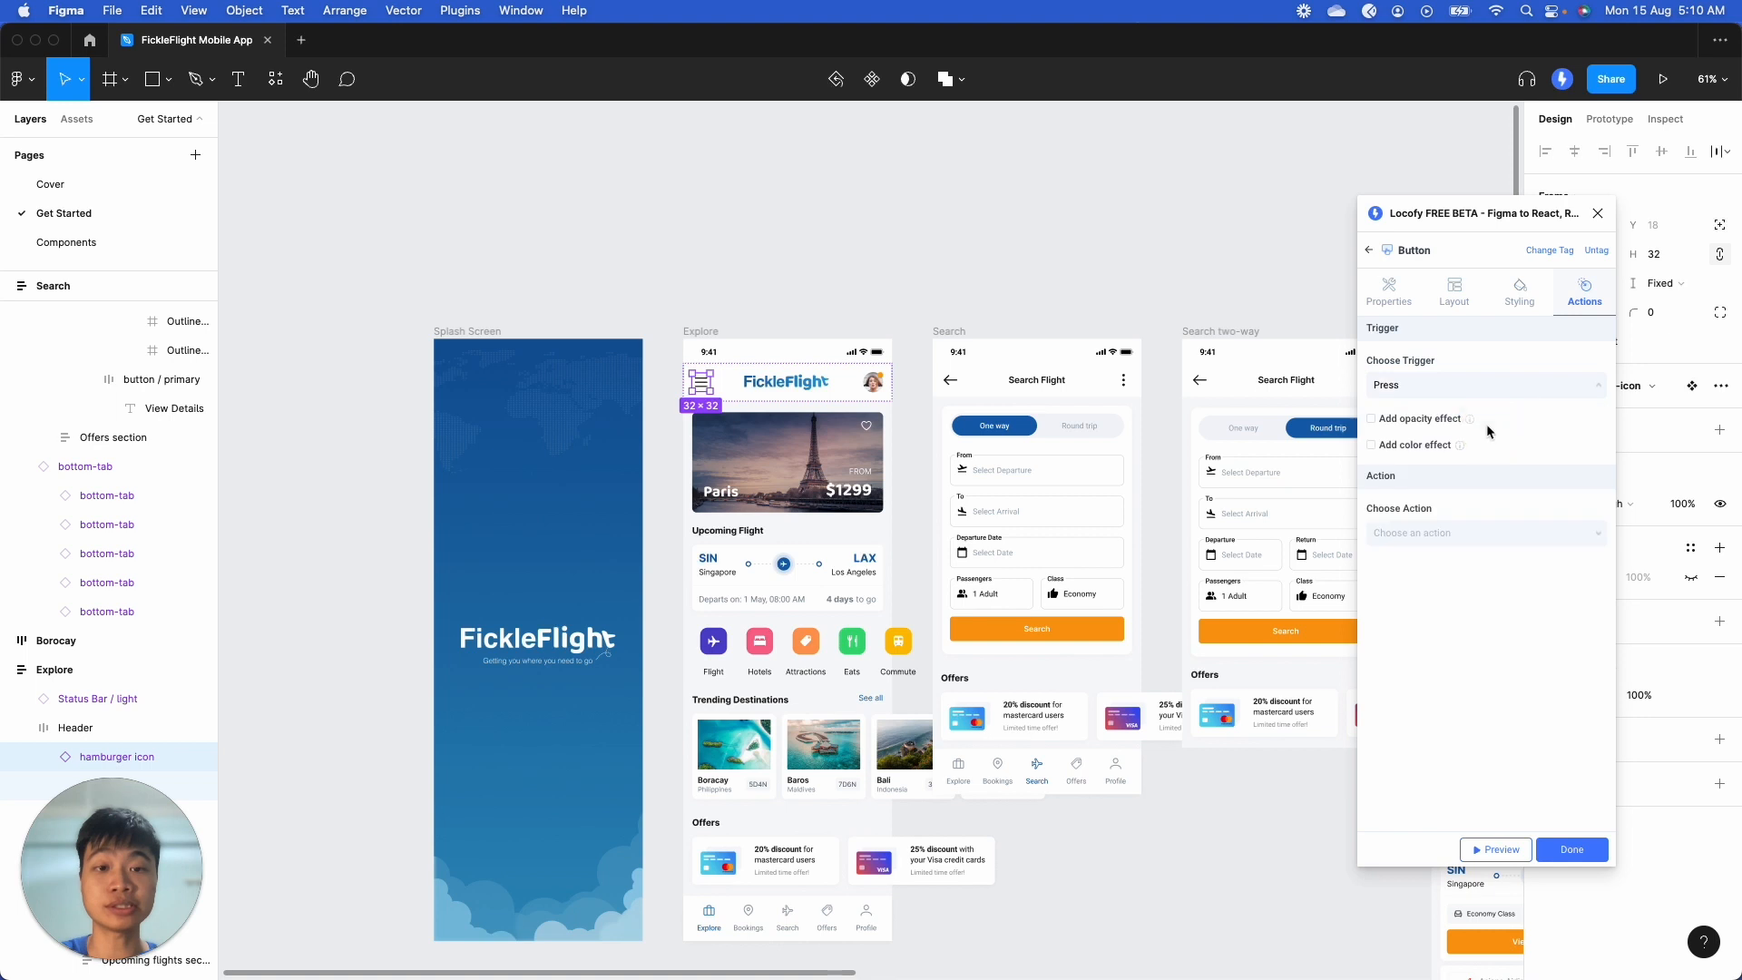
{"action": "left_click", "coordinate": [1468, 532]}
{"action": "left_click", "coordinate": [1429, 708]}
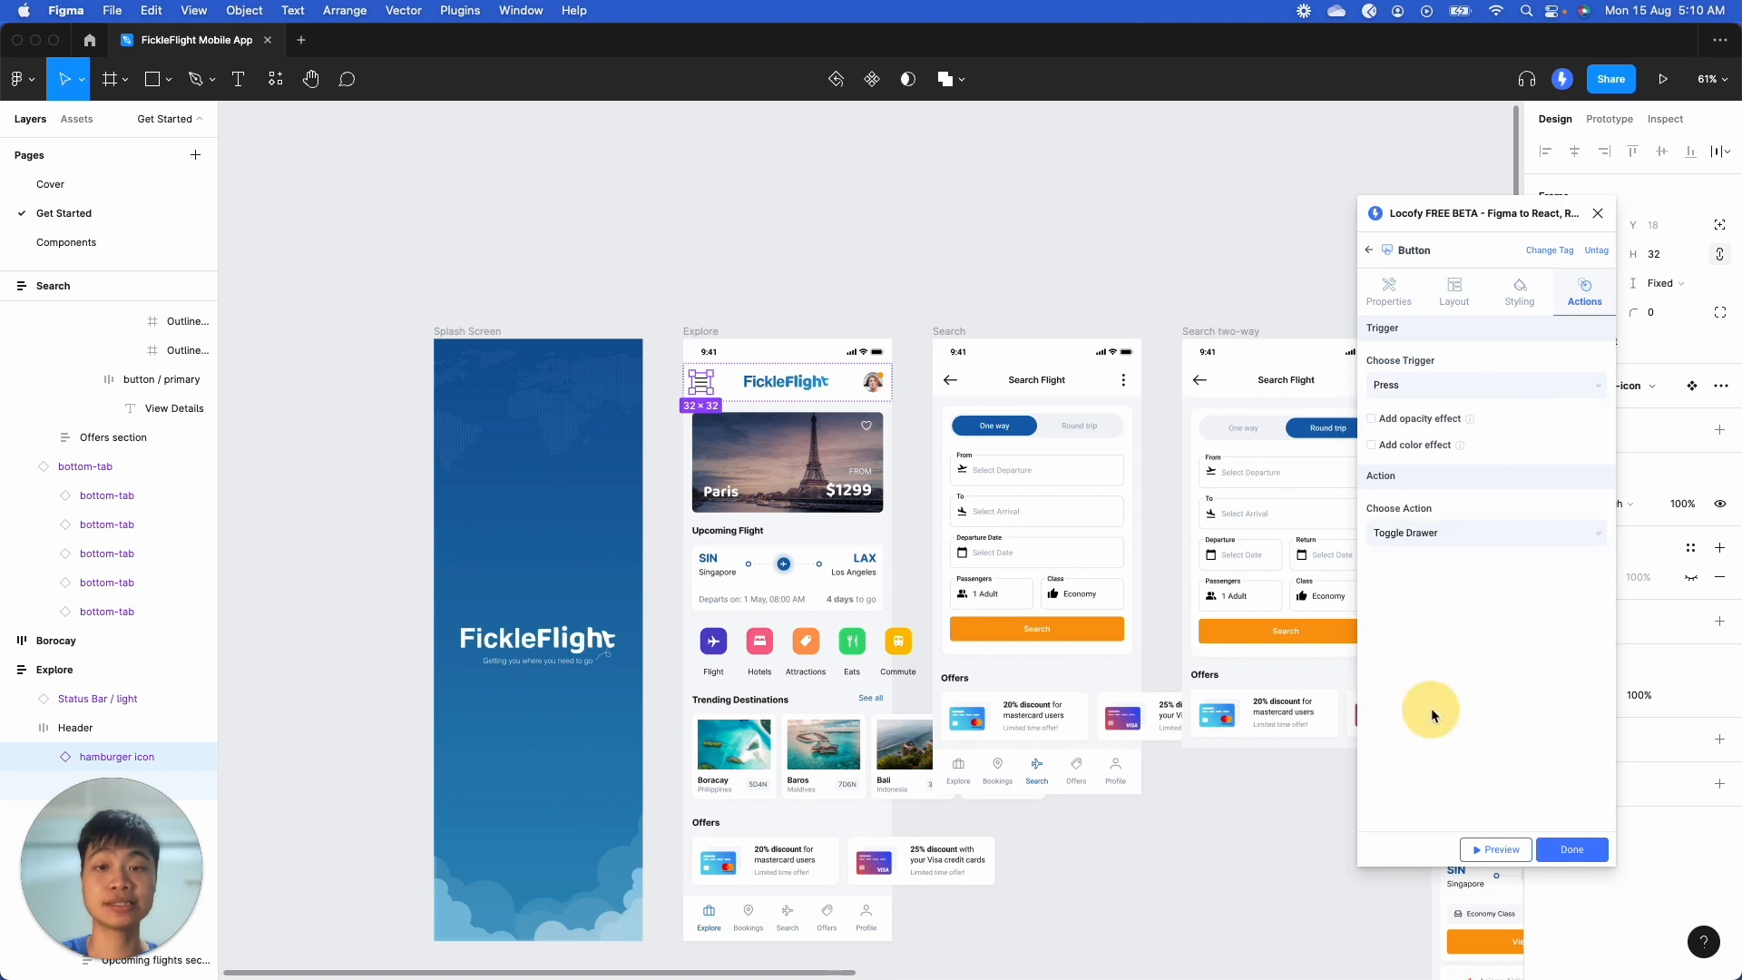
{"action": "left_click", "coordinate": [1574, 851]}
{"action": "left_click", "coordinate": [1488, 850]}
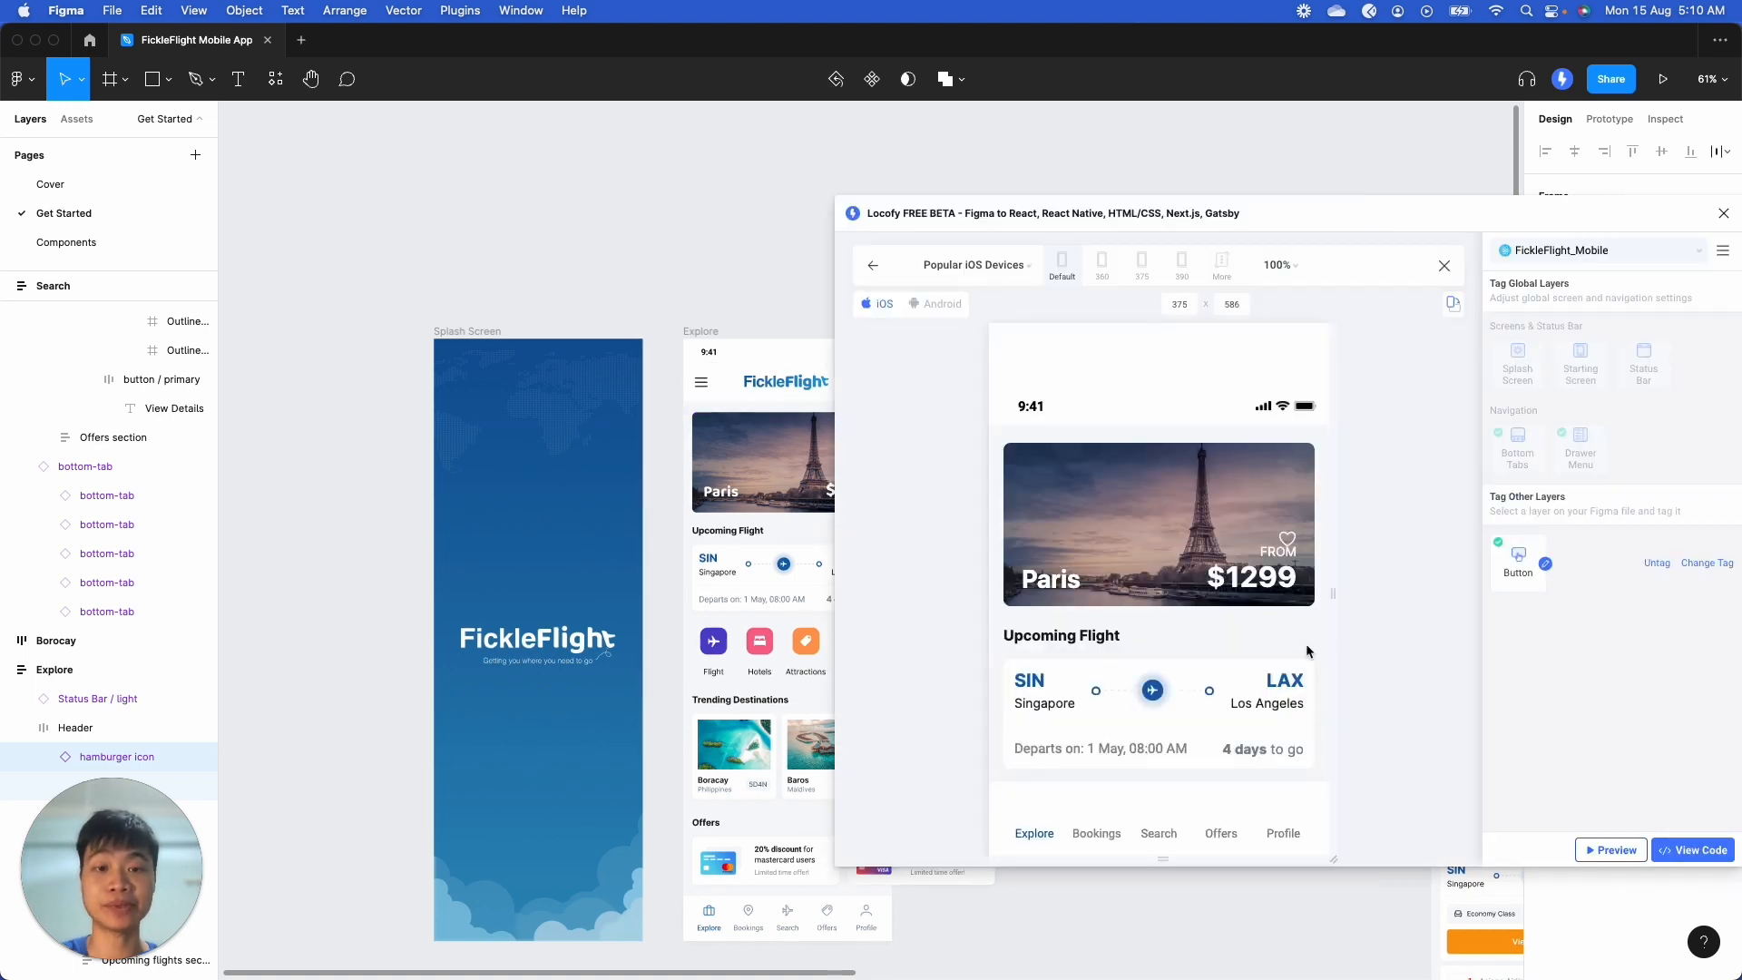
Step: Test the drawer menu in the app preview by visiting the Profile and Bookings screens and returning to Explore
{"action": "left_click", "coordinate": [1022, 362]}
{"action": "left_click", "coordinate": [1078, 466]}
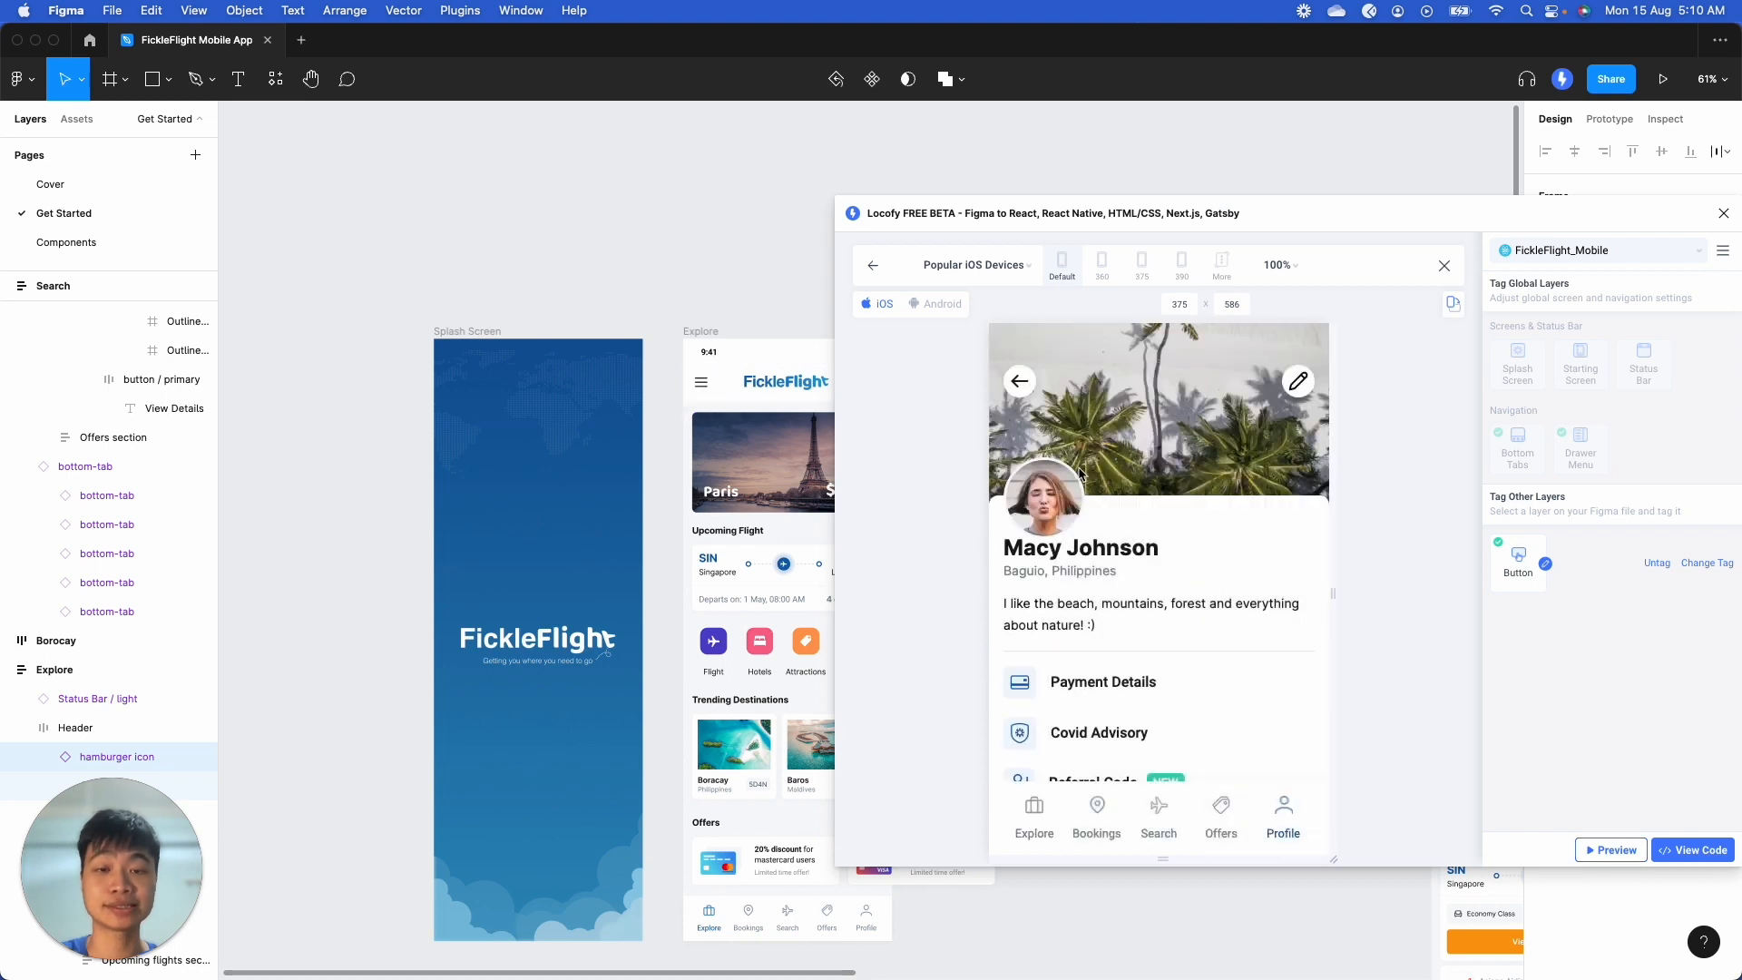
{"action": "left_click", "coordinate": [1021, 379]}
{"action": "left_click", "coordinate": [1019, 360]}
{"action": "left_click", "coordinate": [1074, 504]}
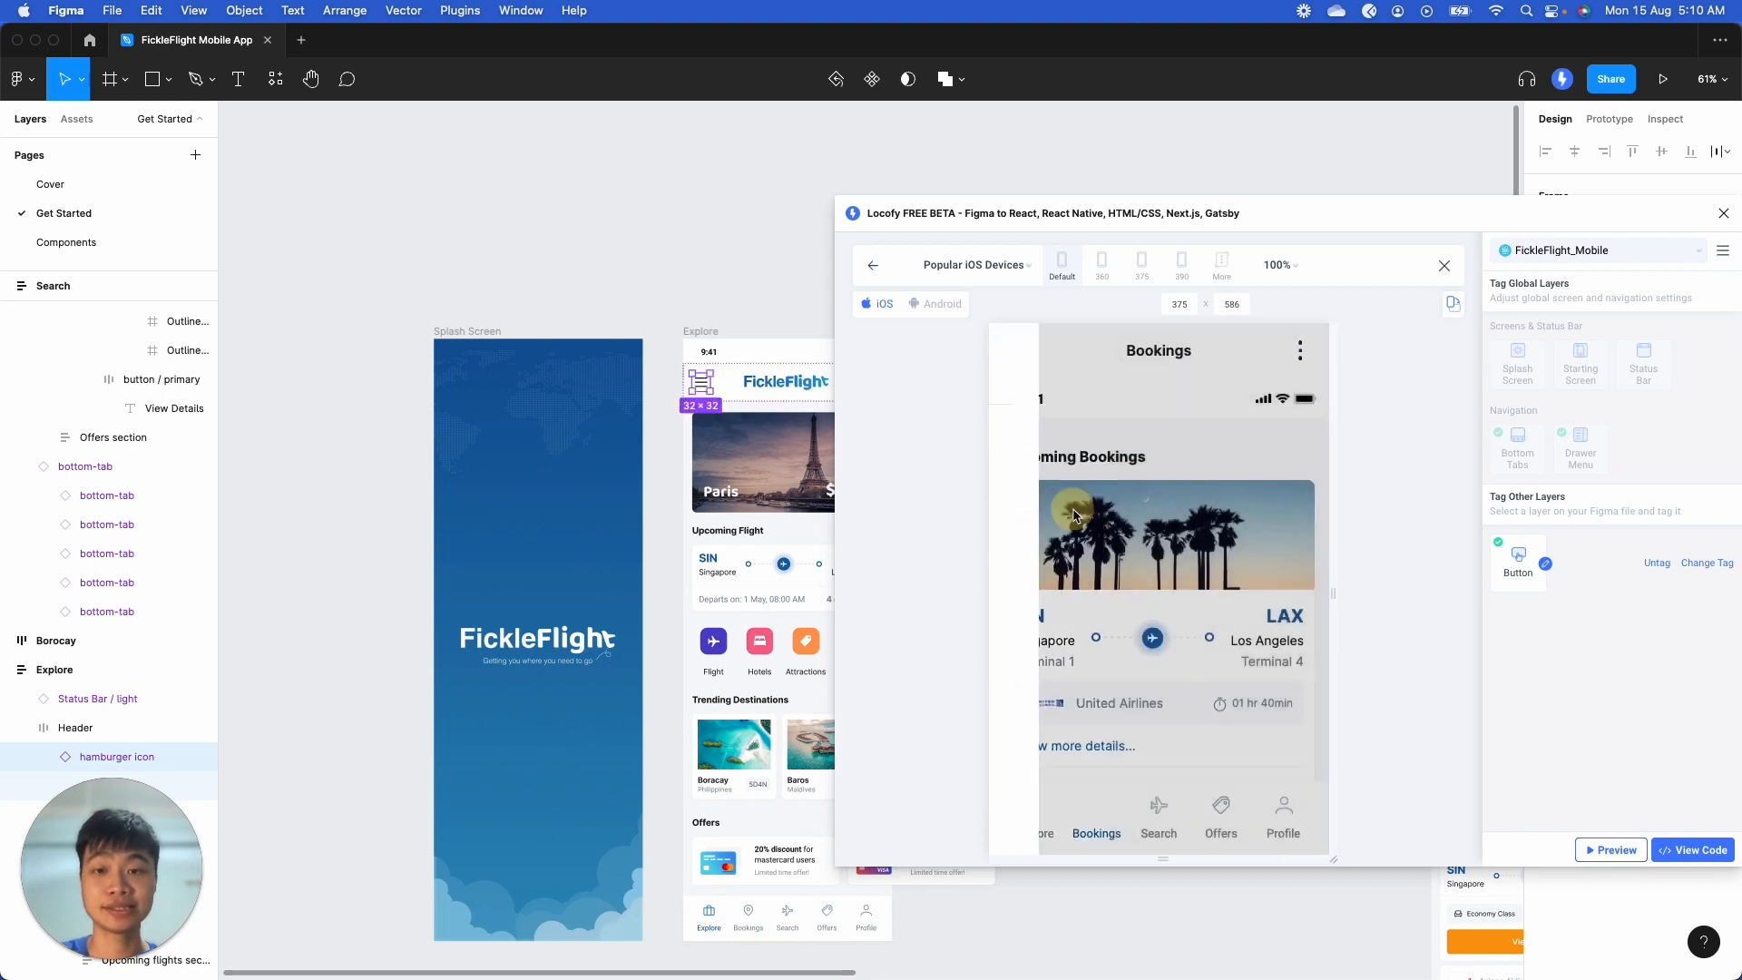
{"action": "left_click", "coordinate": [1032, 810]}
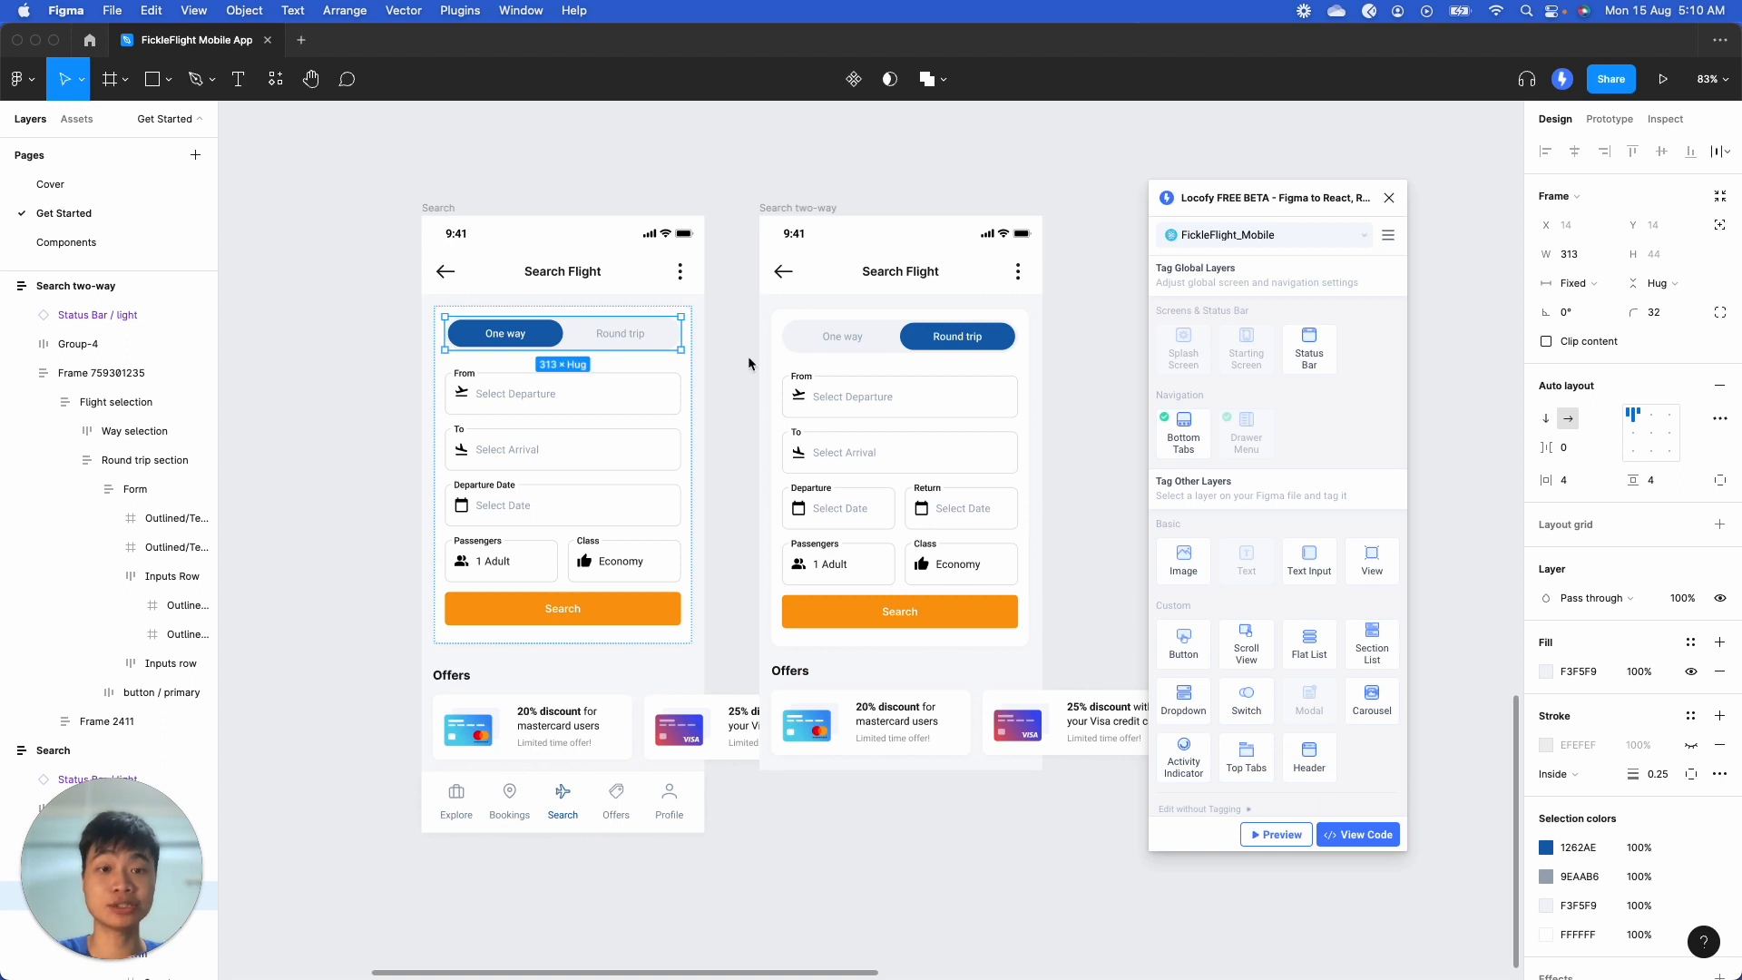
Step: Tag the One way / Round trip selector in the Search frame as Top Tabs and set its type to Custom Top Tabs
{"action": "left_click", "coordinate": [632, 335]}
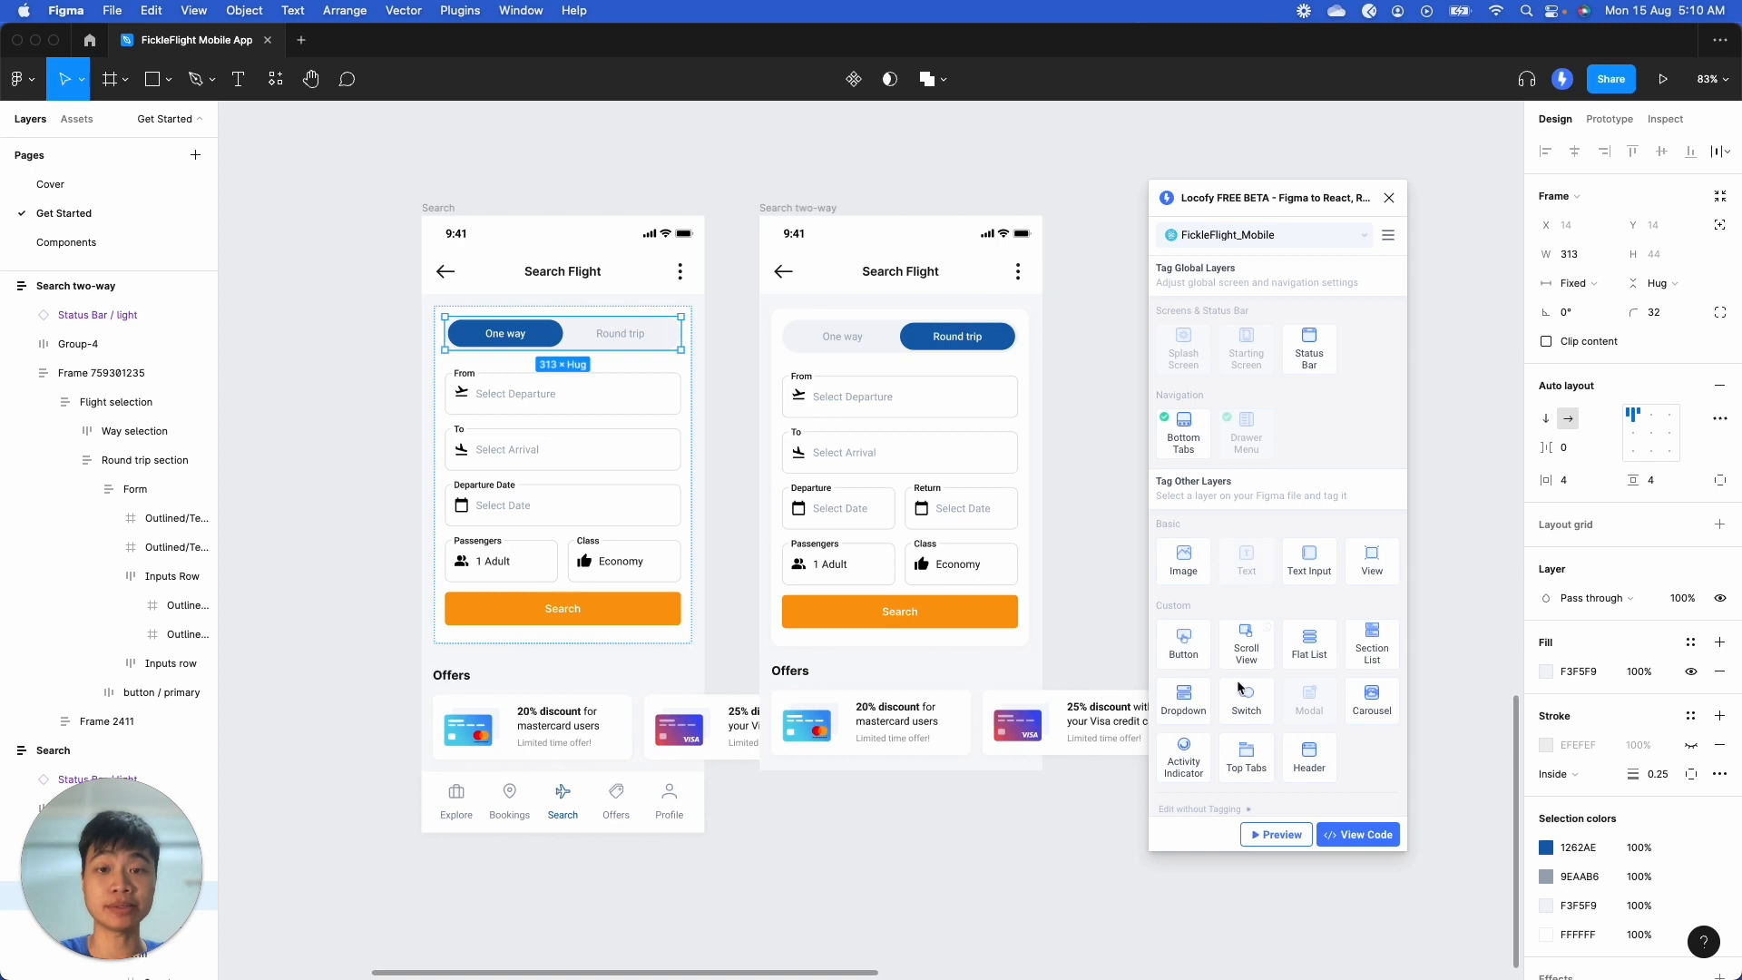
{"action": "left_click", "coordinate": [1244, 759]}
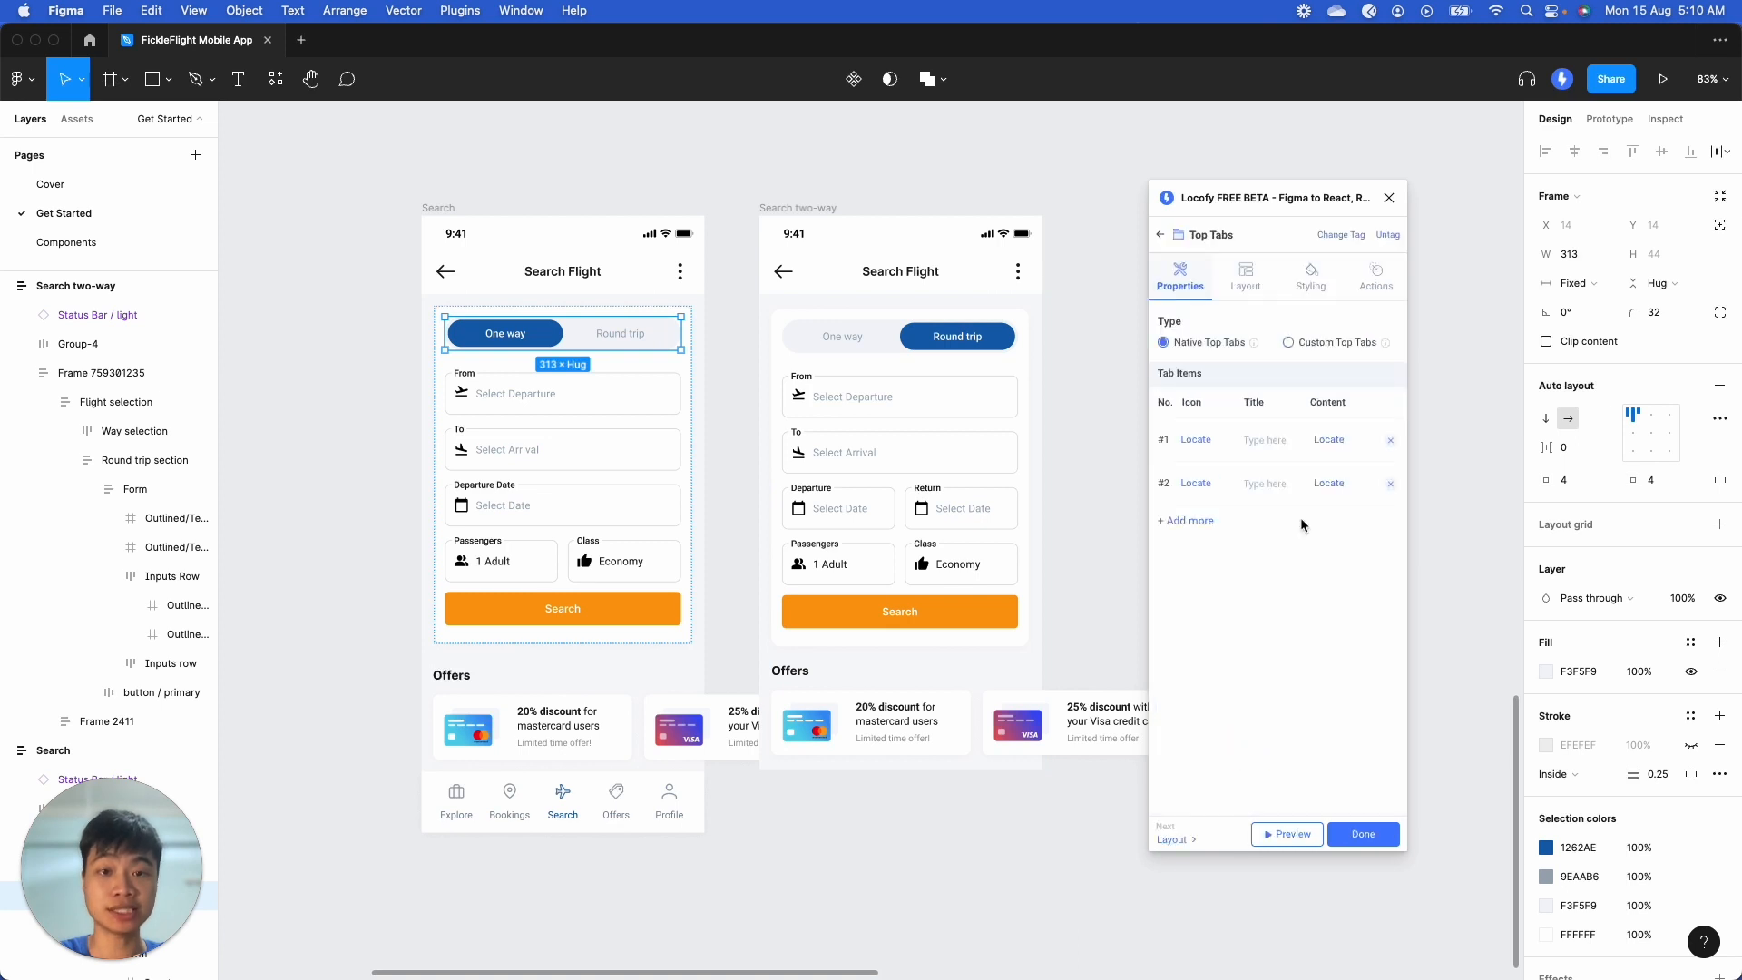
{"action": "left_click", "coordinate": [1333, 345]}
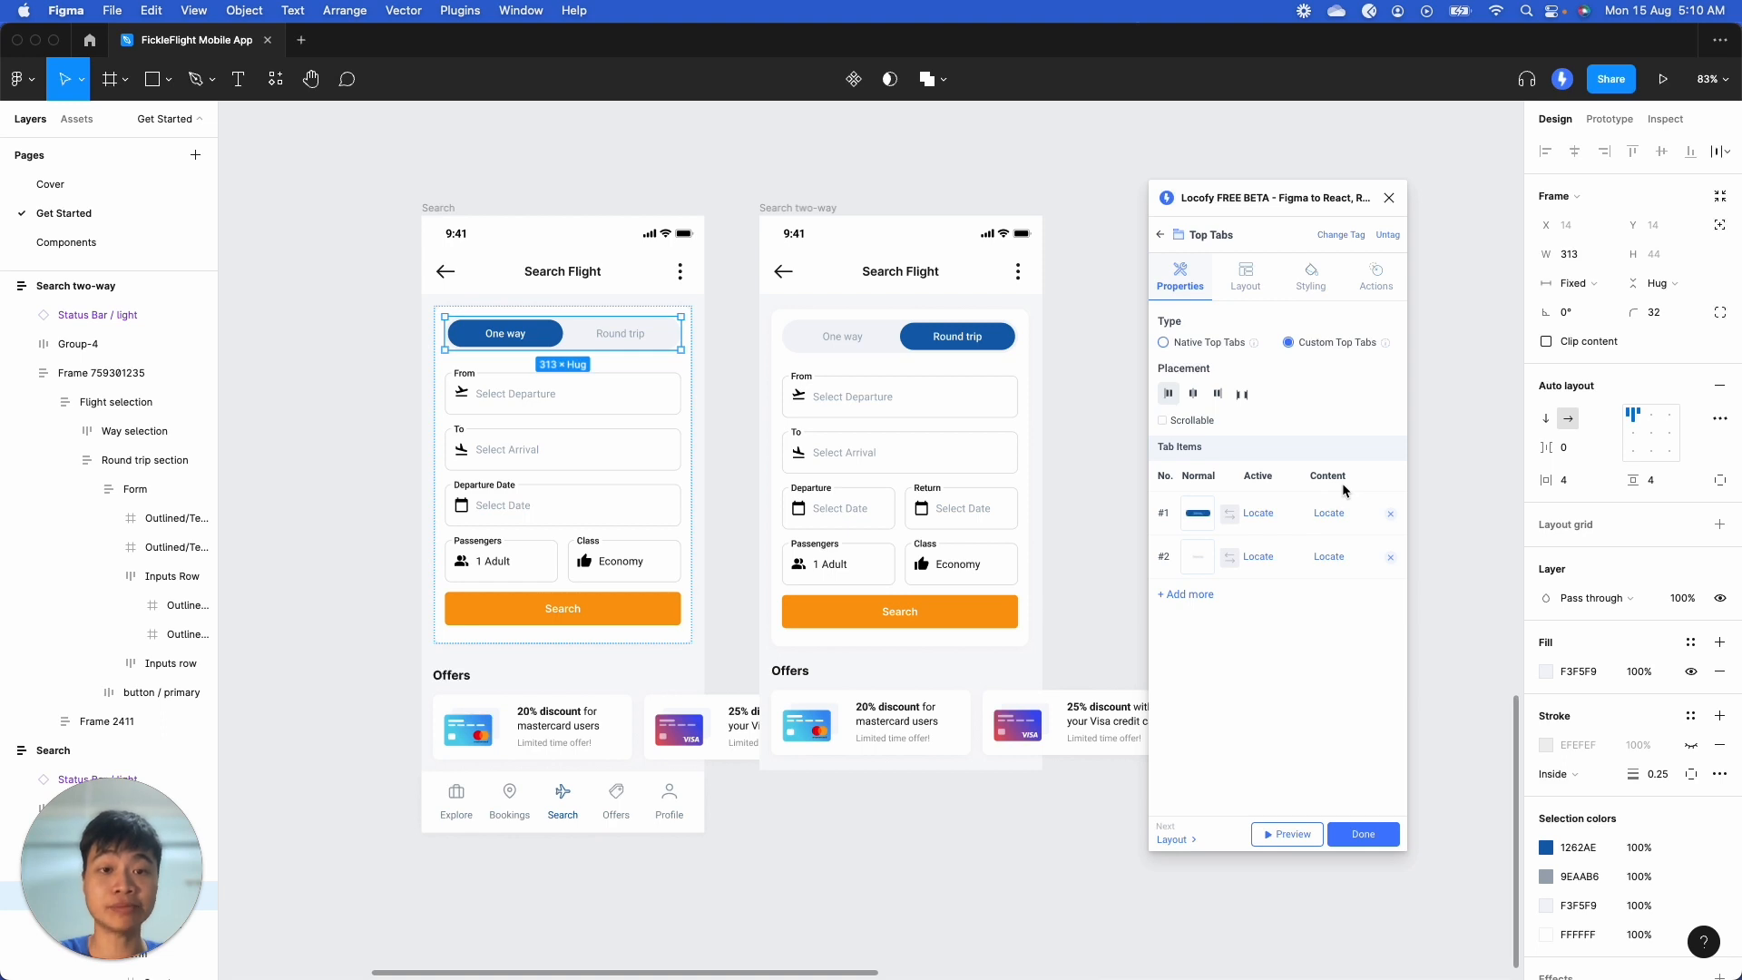
Step: Swap tab item 1's highlighted state to Active and link its Normal state to the One way tab in the Search two-way frame
{"action": "left_click", "coordinate": [1229, 515]}
{"action": "left_click", "coordinate": [1196, 513]}
{"action": "double_click", "coordinate": [843, 337]}
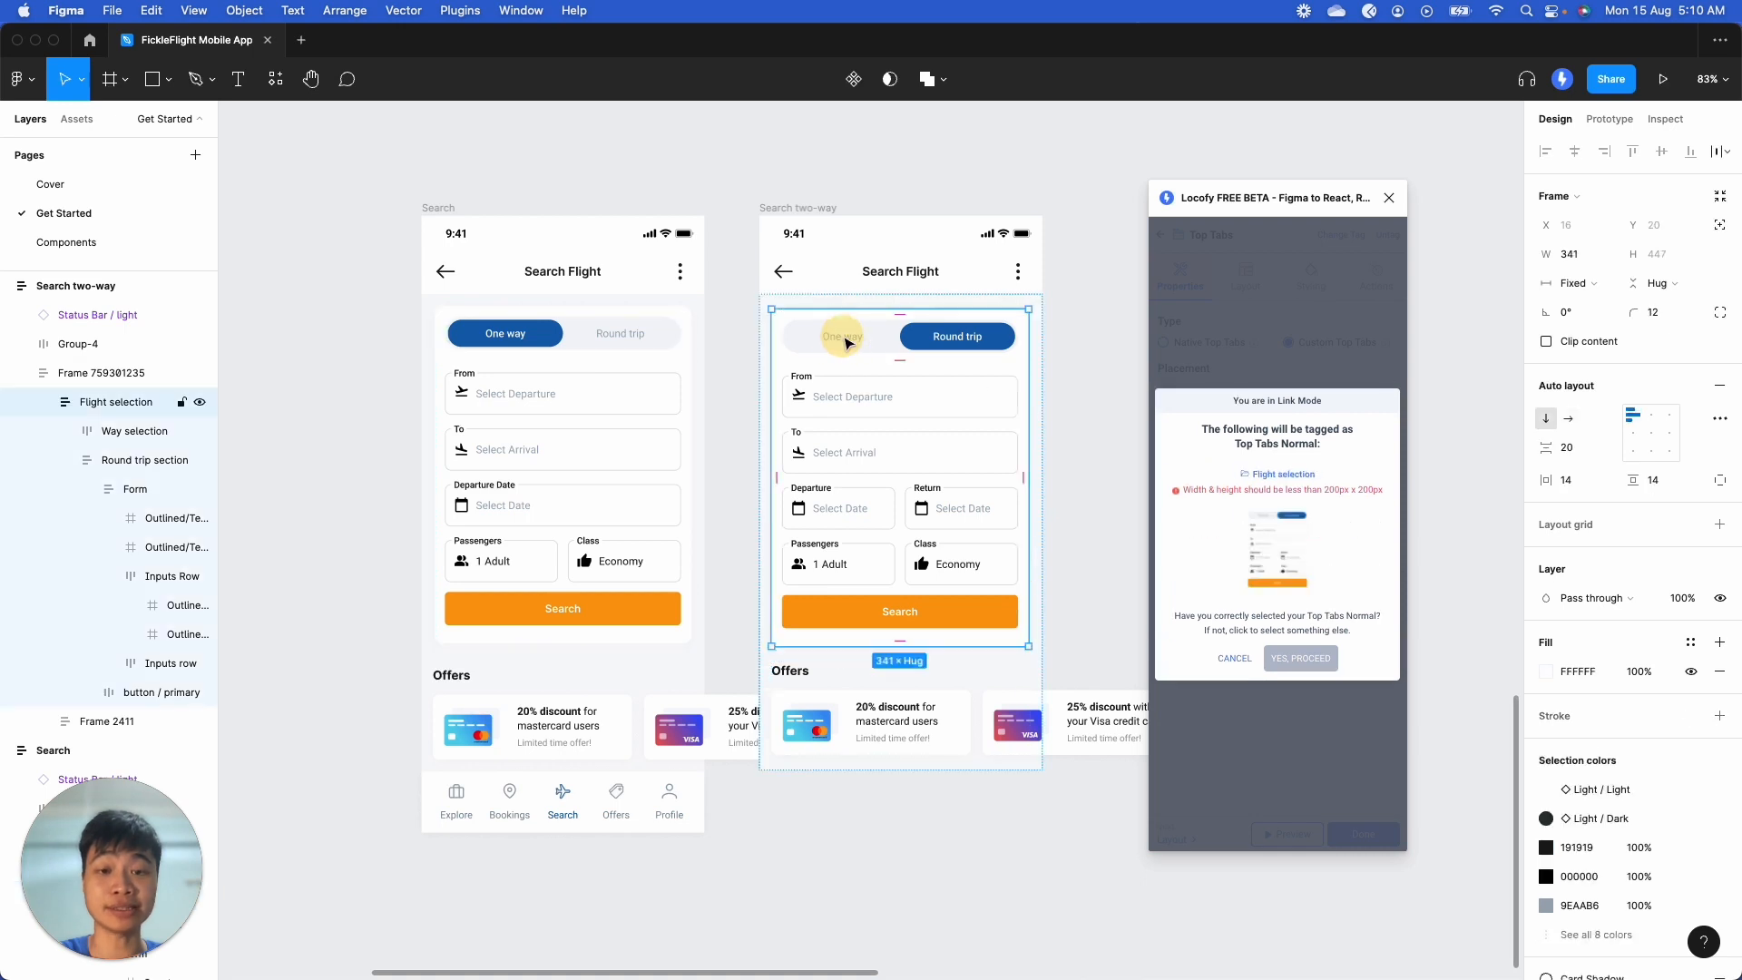
{"action": "double_click", "coordinate": [843, 337]}
{"action": "double_click", "coordinate": [843, 336]}
{"action": "left_click", "coordinate": [1315, 612]}
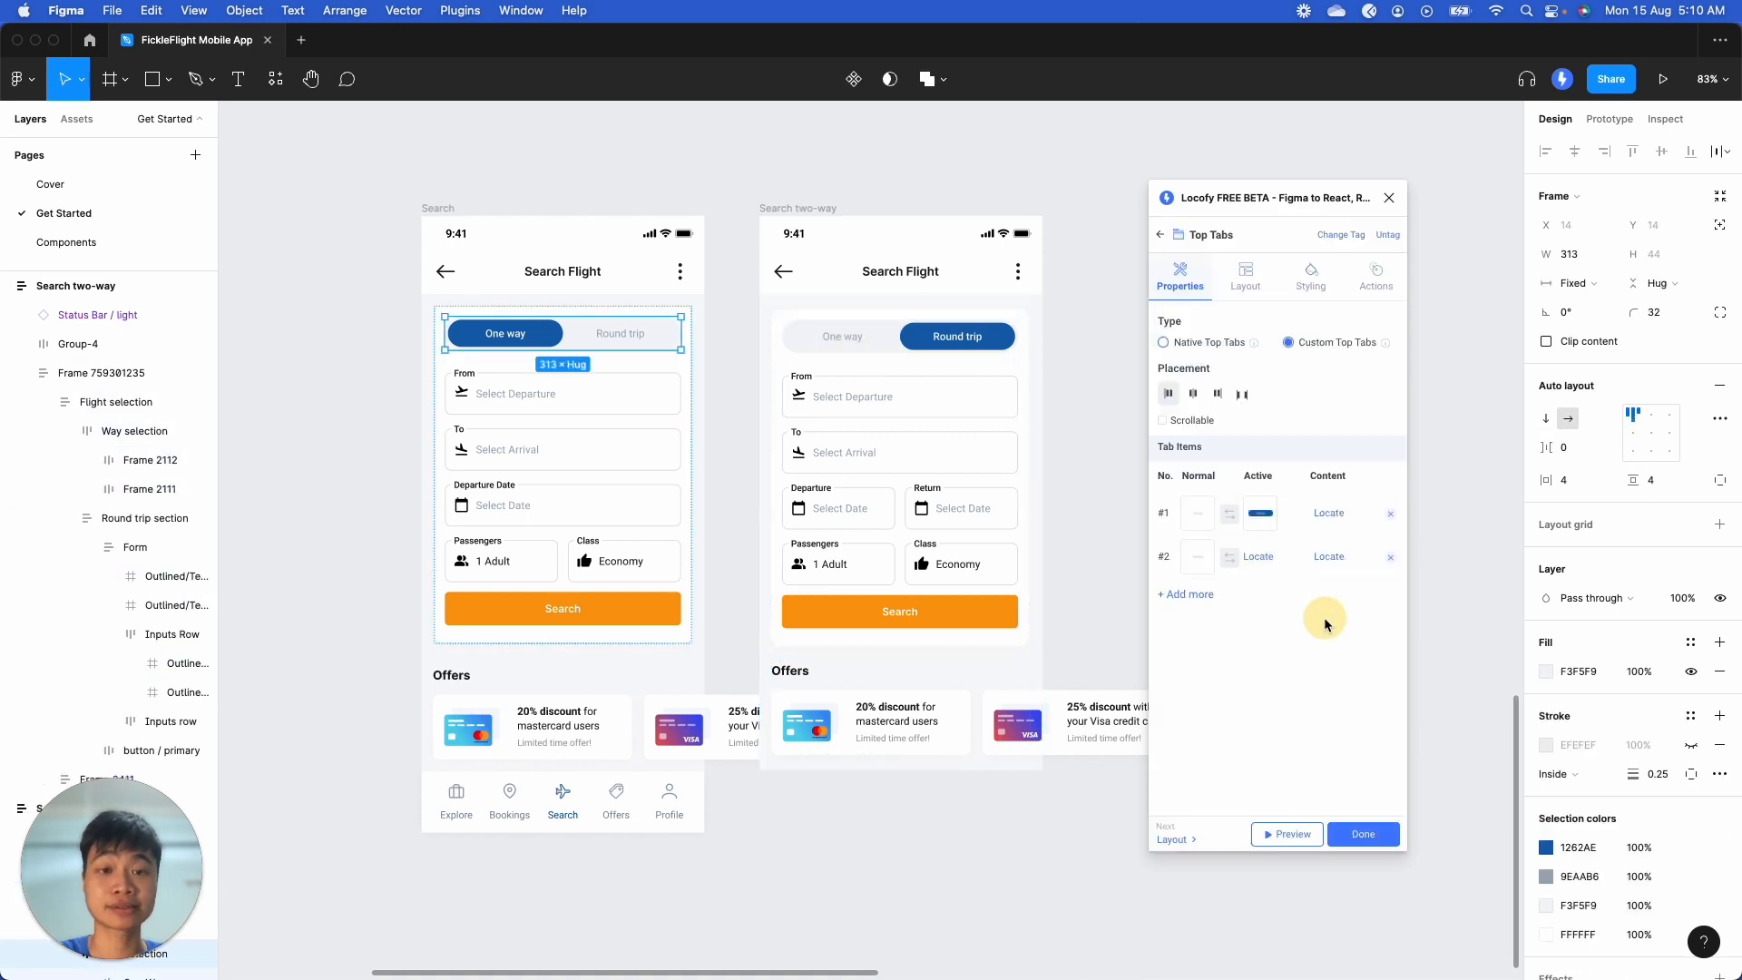
Step: Link tab item 2's Active state to the highlighted Round trip tab in the Search two-way frame
{"action": "left_click", "coordinate": [1269, 567]}
{"action": "double_click", "coordinate": [979, 338]}
{"action": "double_click", "coordinate": [980, 338]}
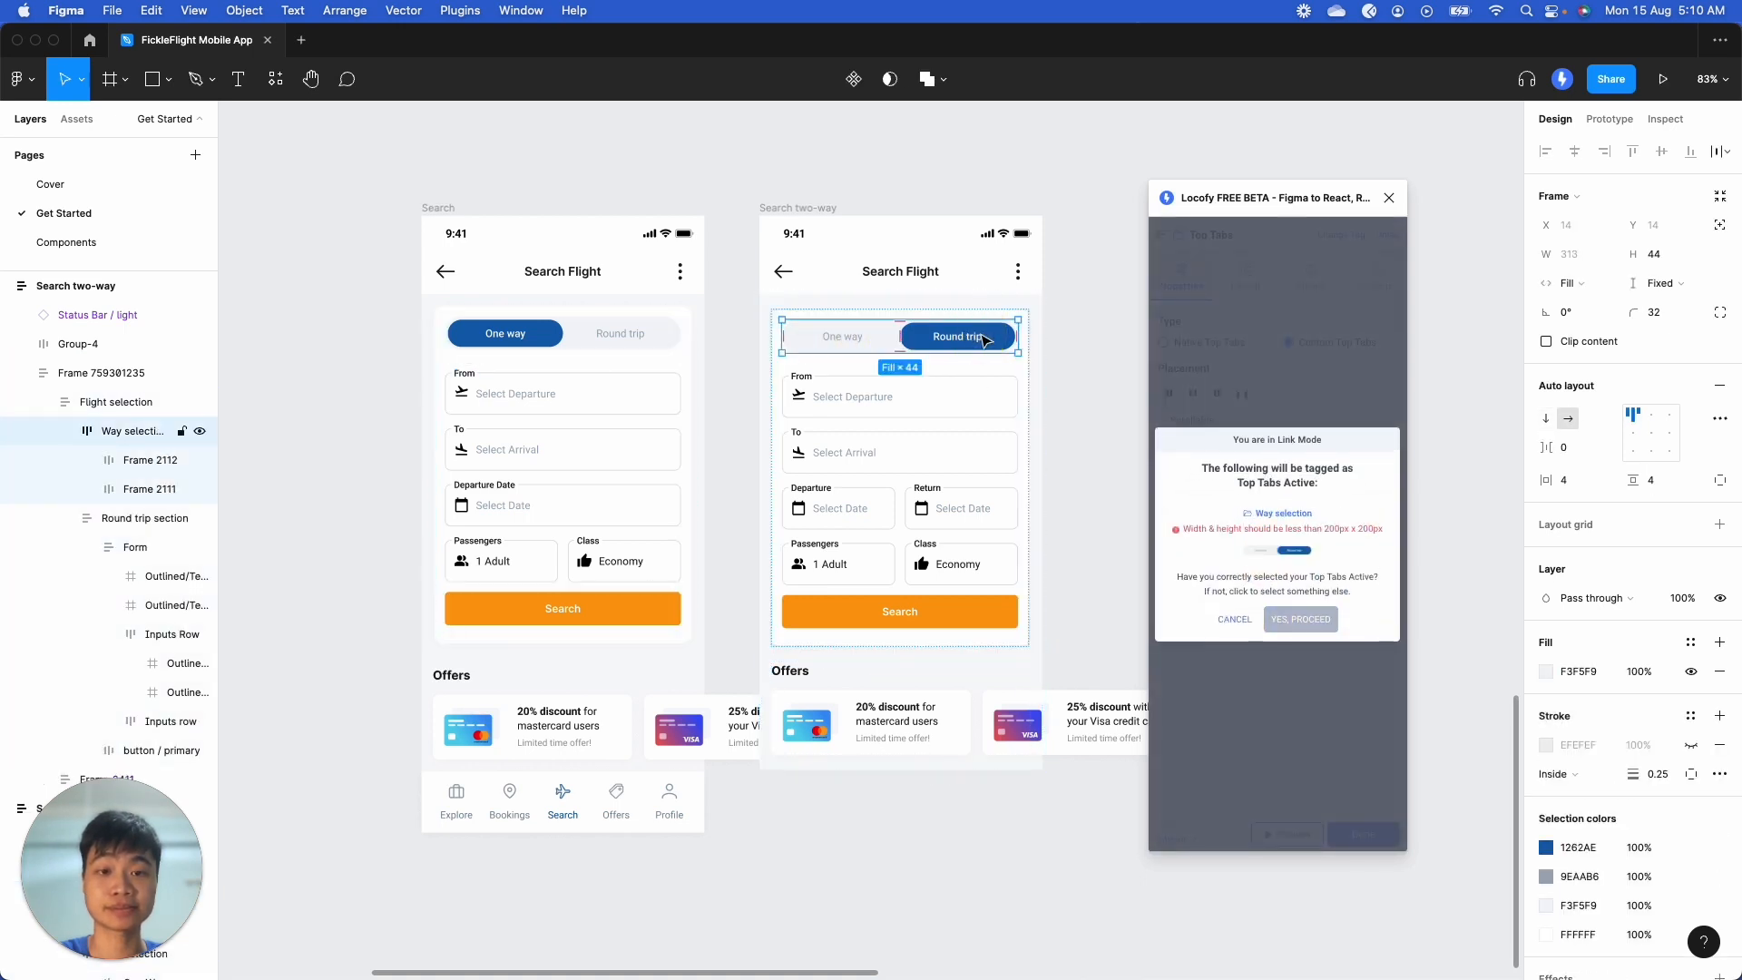
{"action": "double_click", "coordinate": [980, 338]}
{"action": "left_click", "coordinate": [1300, 613]}
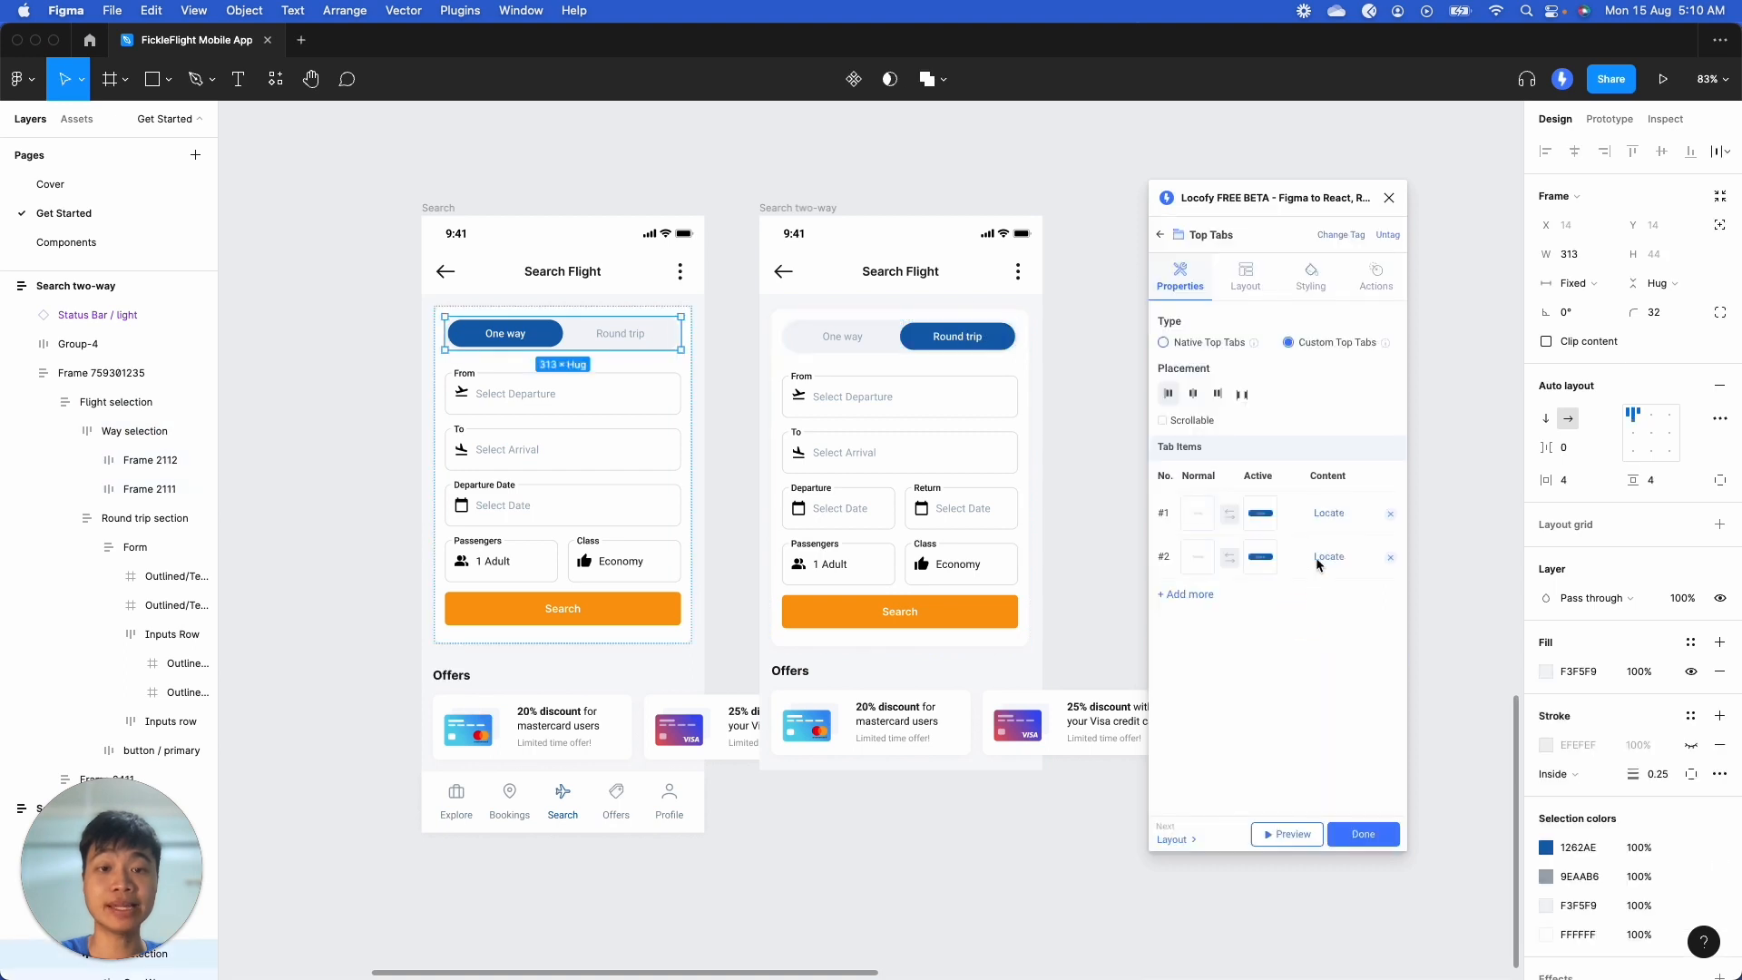
Step: Link tab item 1's content to the One Way section and tab item 2's content to the Round trip section
{"action": "left_click", "coordinate": [1331, 514]}
{"action": "left_click", "coordinate": [577, 458]}
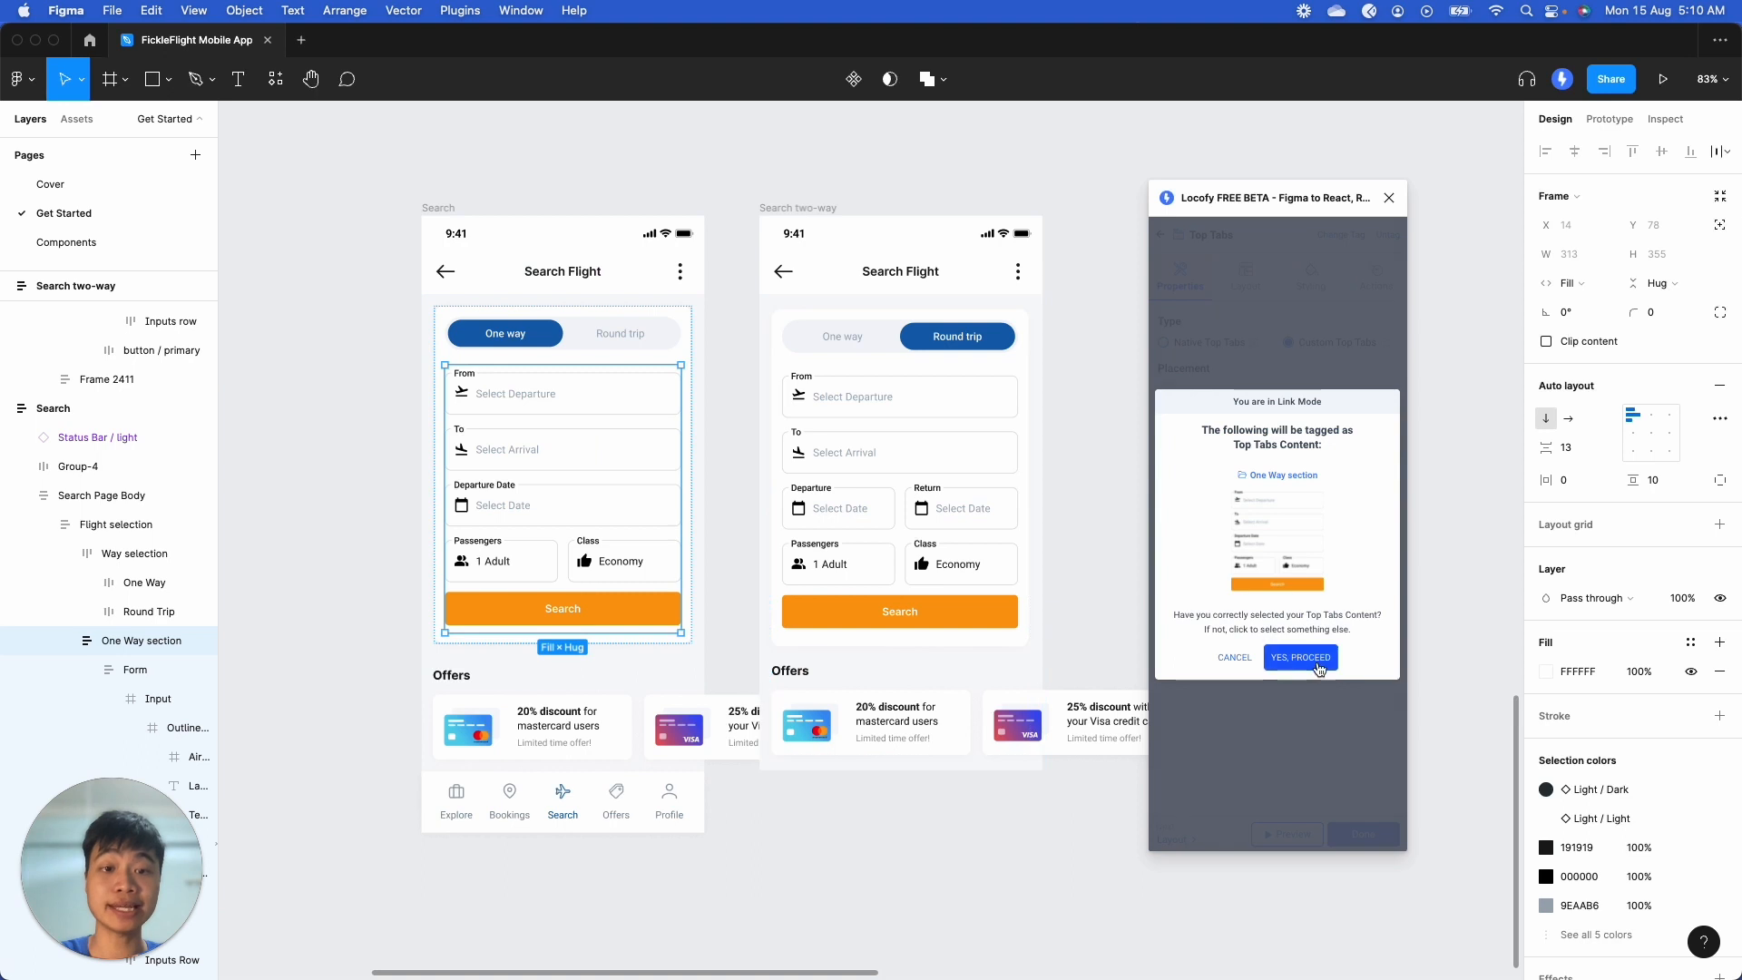
{"action": "left_click", "coordinate": [1318, 660]}
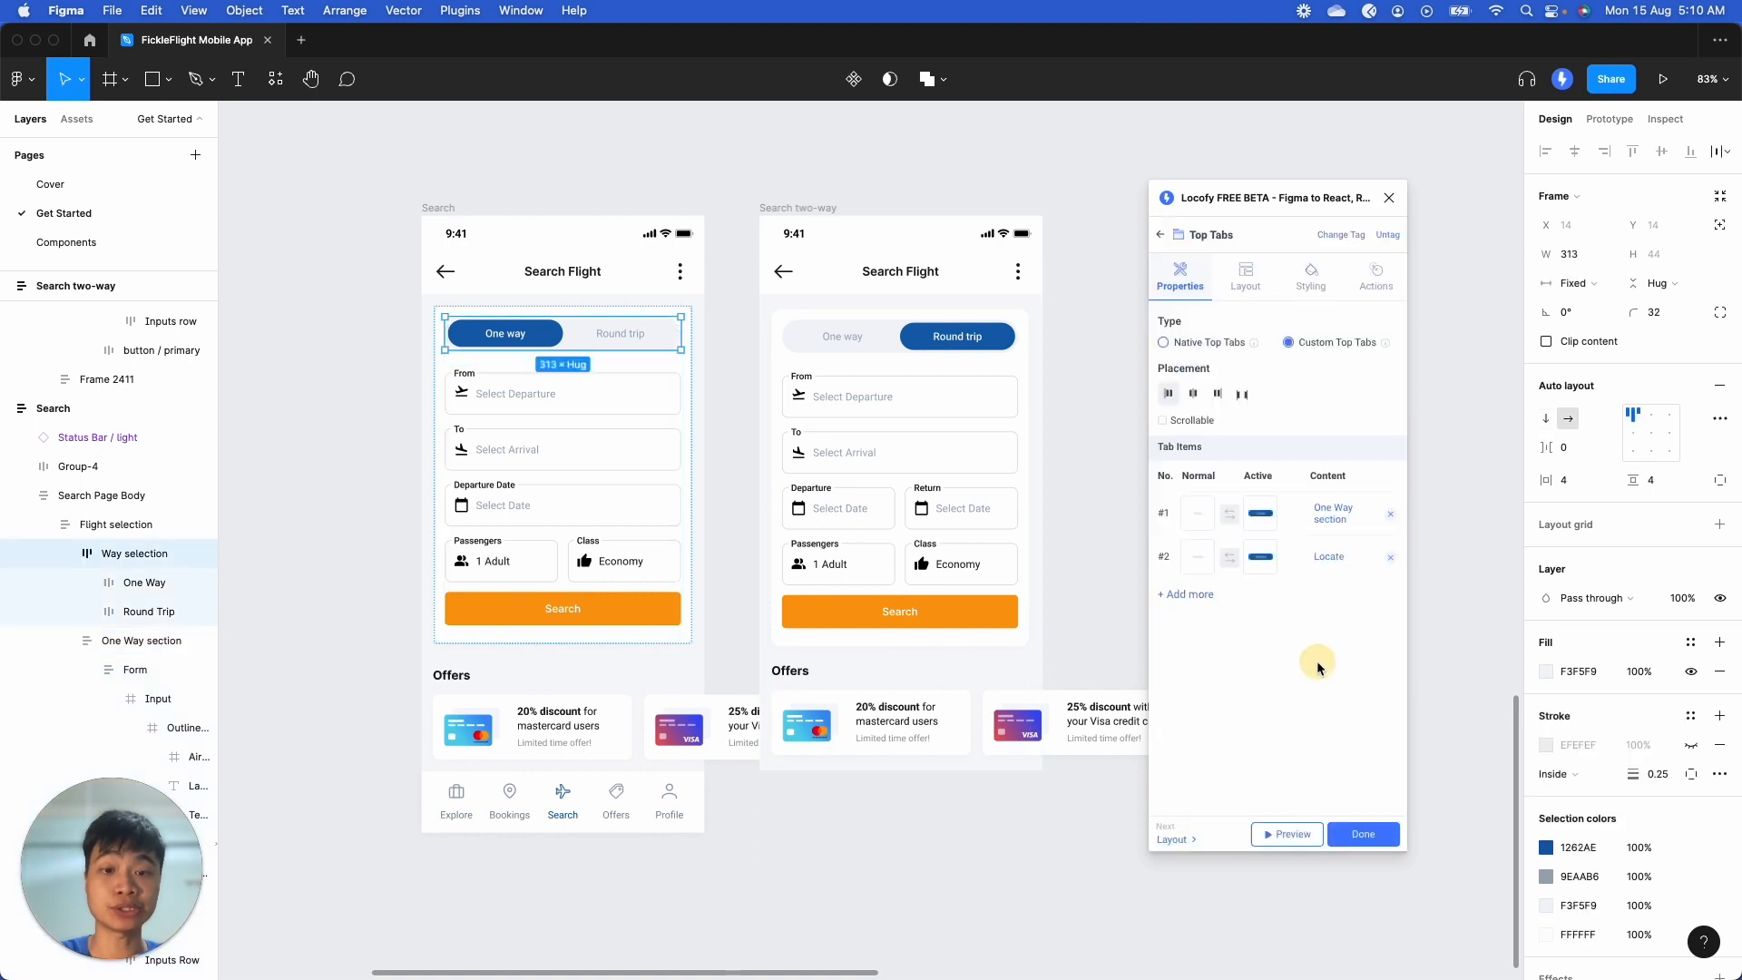
{"action": "left_click", "coordinate": [1330, 560]}
{"action": "left_click", "coordinate": [939, 481]}
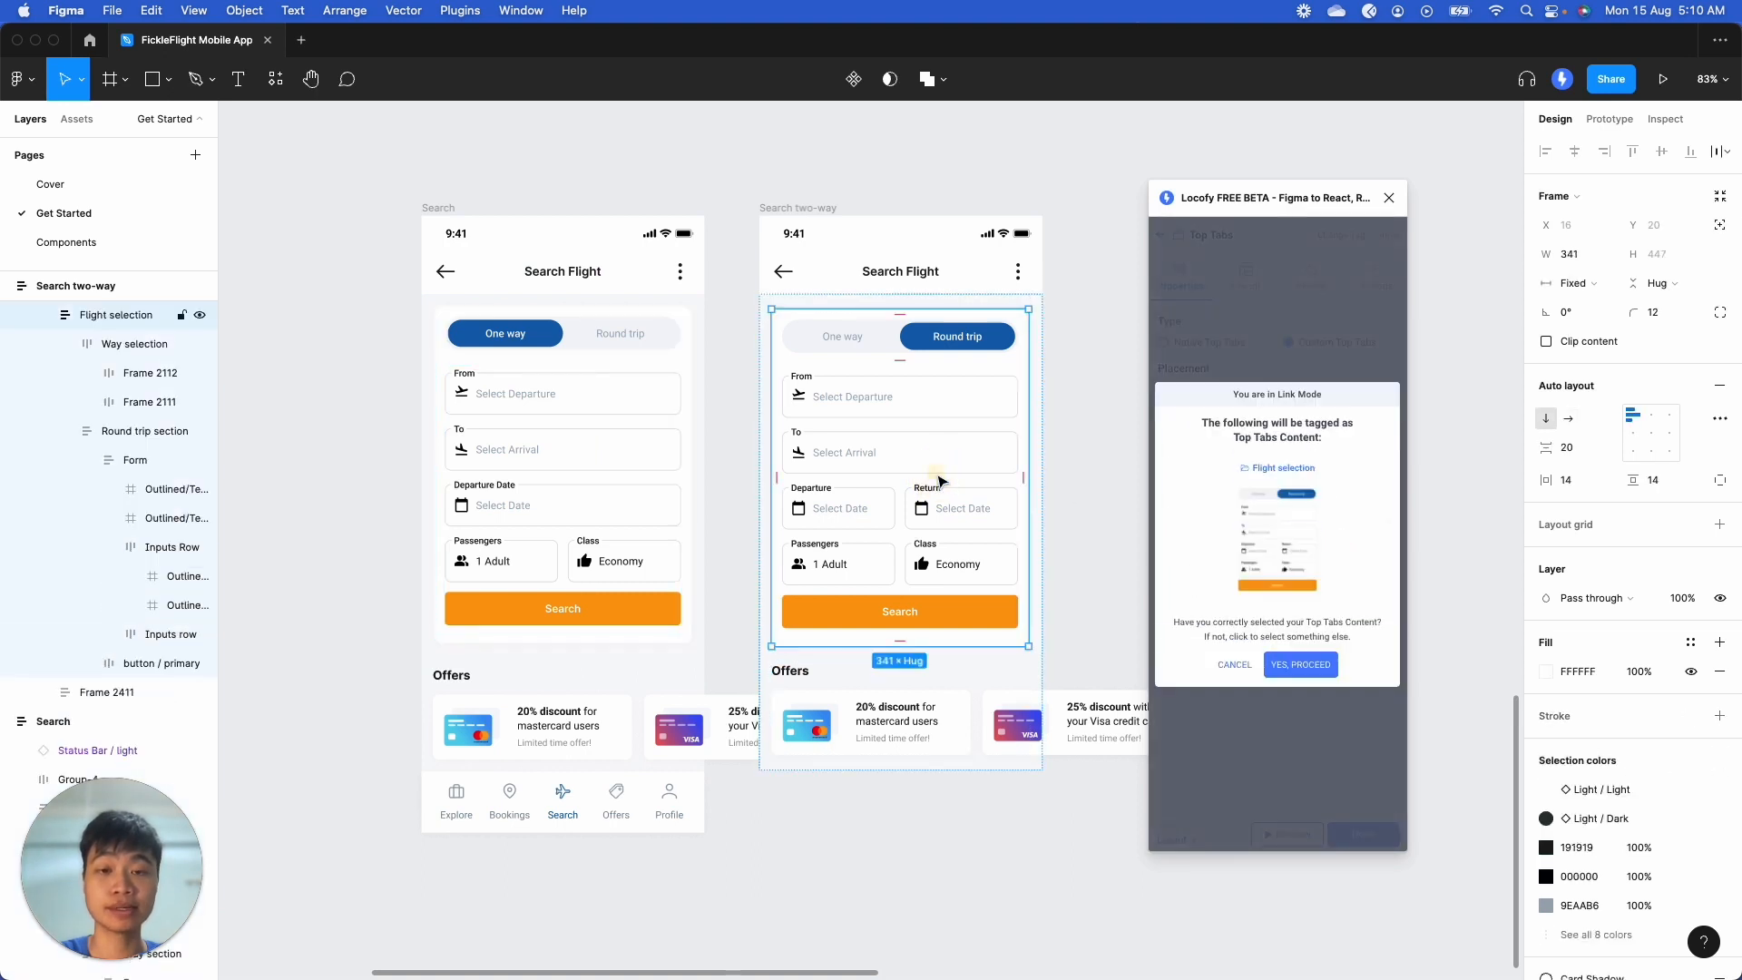
{"action": "left_click", "coordinate": [938, 479]}
{"action": "left_click", "coordinate": [1320, 664]}
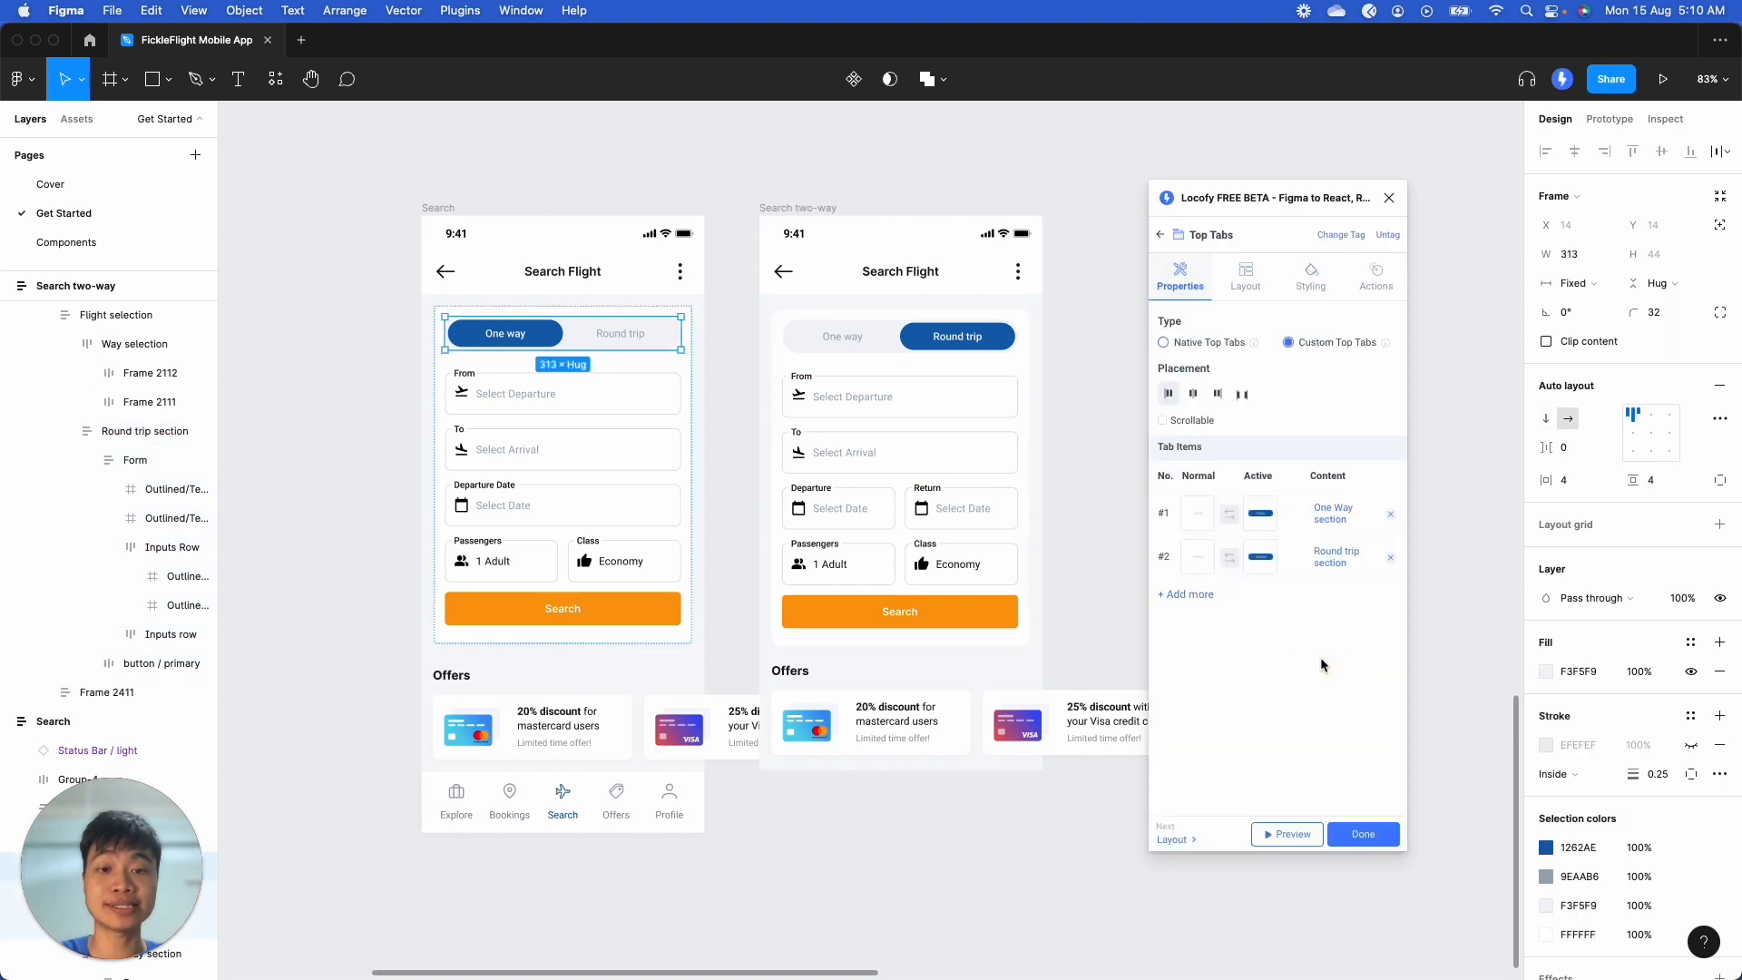
Step: Preview the Search frame and switch between the One way and Round trip tabs to test them
{"action": "left_click", "coordinate": [437, 208]}
{"action": "left_click", "coordinate": [1275, 834]}
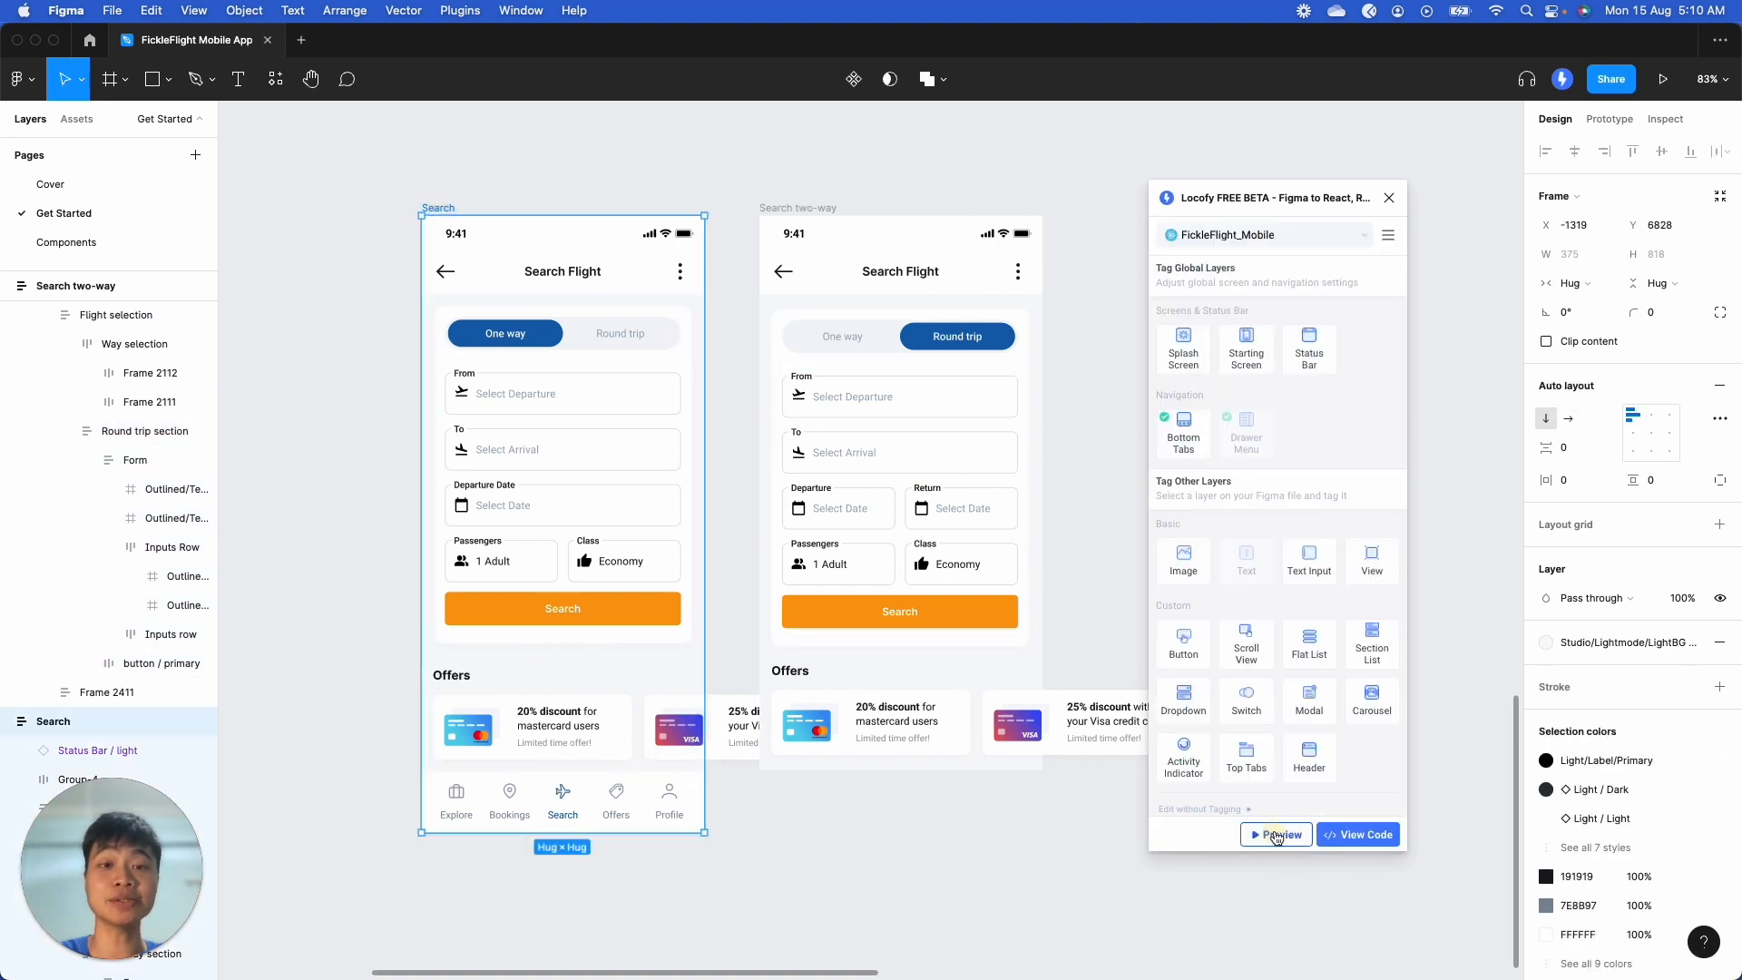
{"action": "left_click", "coordinate": [1250, 472]}
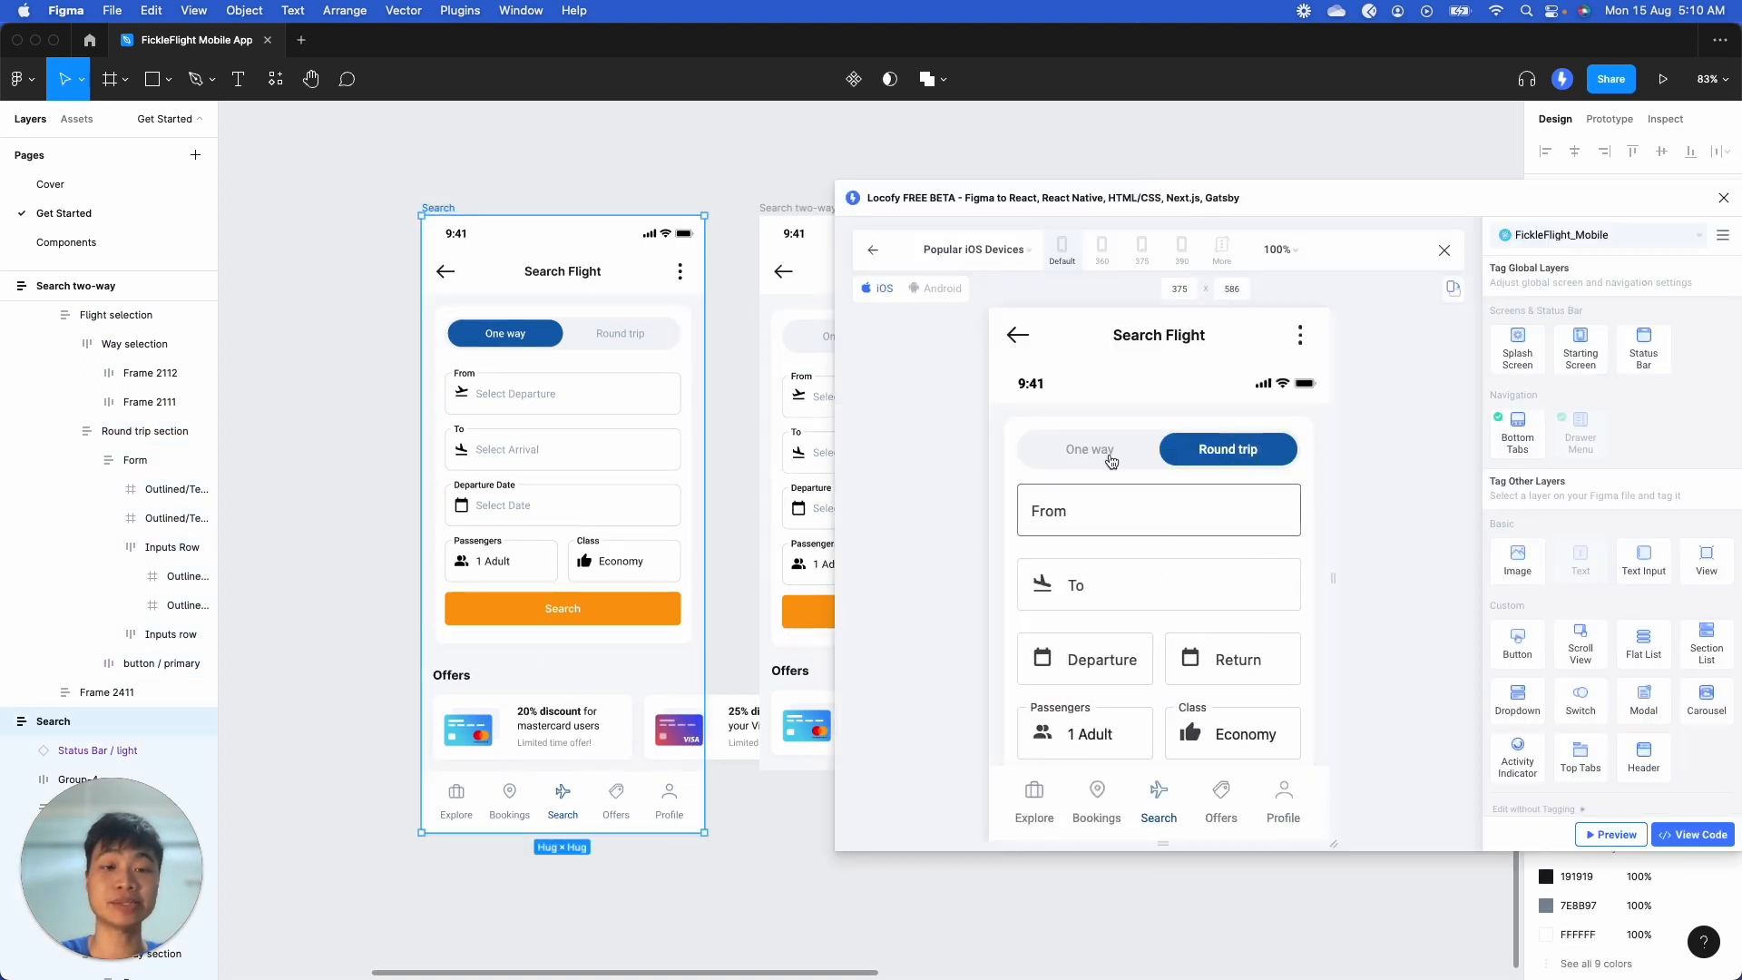
{"action": "left_click", "coordinate": [1111, 462]}
{"action": "left_click", "coordinate": [1188, 455]}
{"action": "left_click", "coordinate": [1097, 456]}
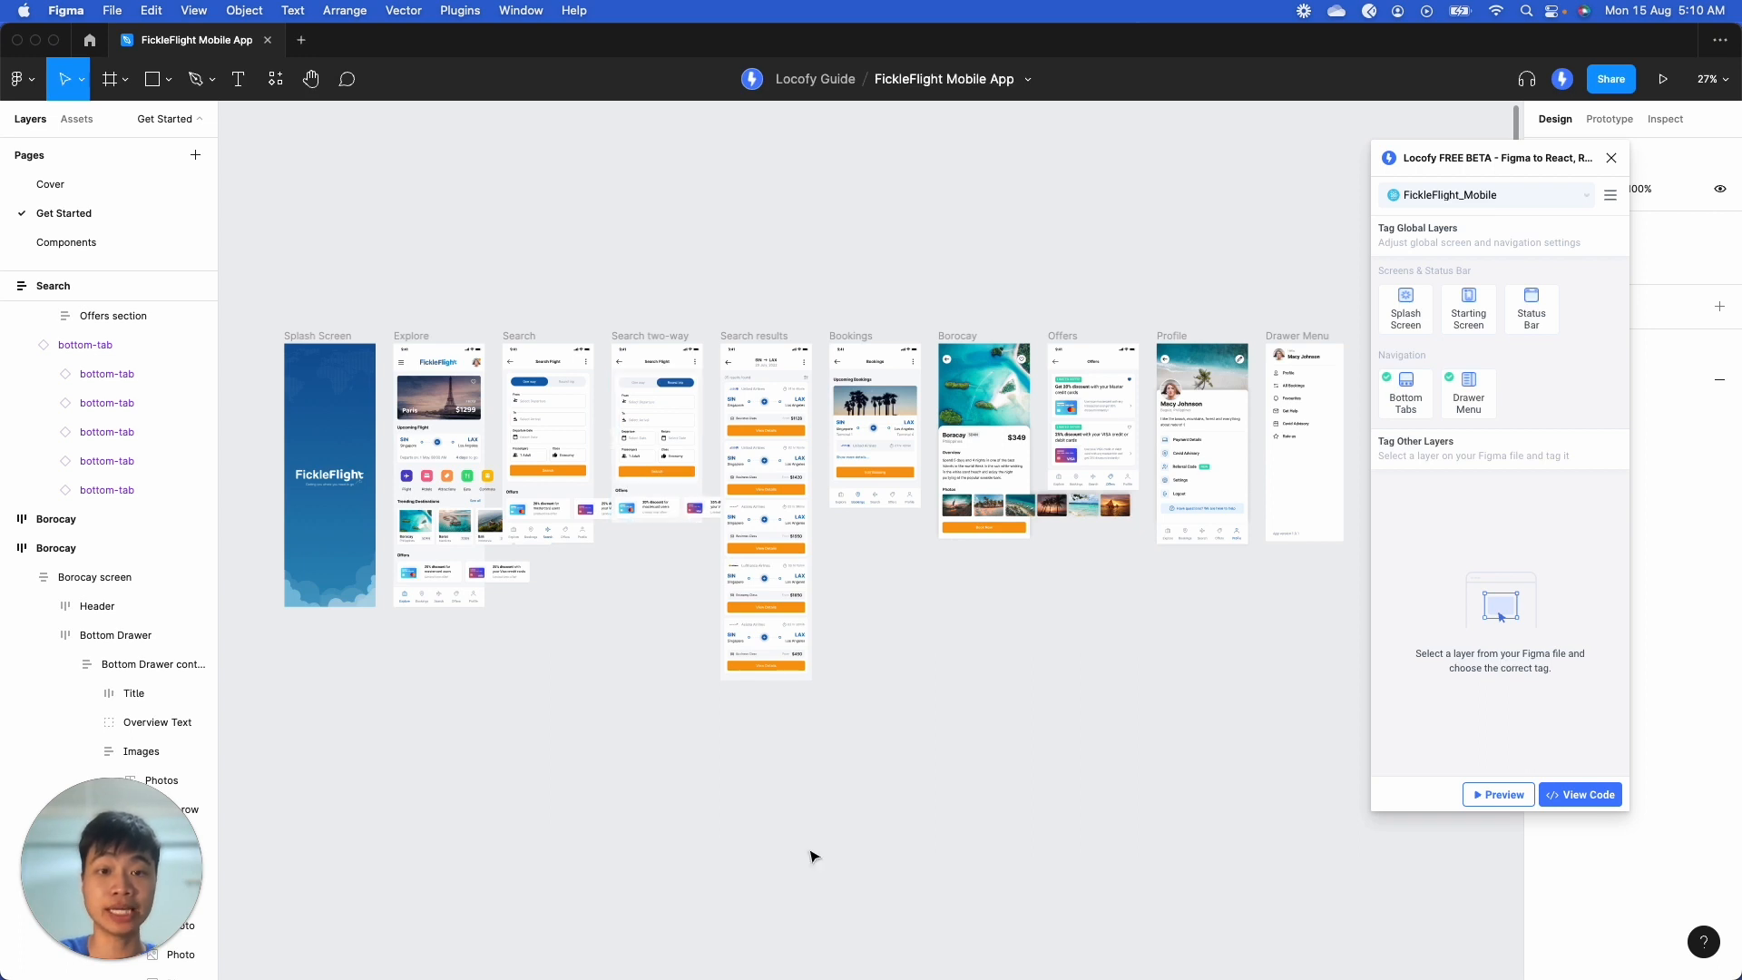
Step: Narrow the Photos row in the Borocay frame to a width of 343 and set its horizontal resizing to Fill container
{"action": "scroll", "coordinate": [809, 852], "scroll_direction": "down", "scroll_amount": 2}
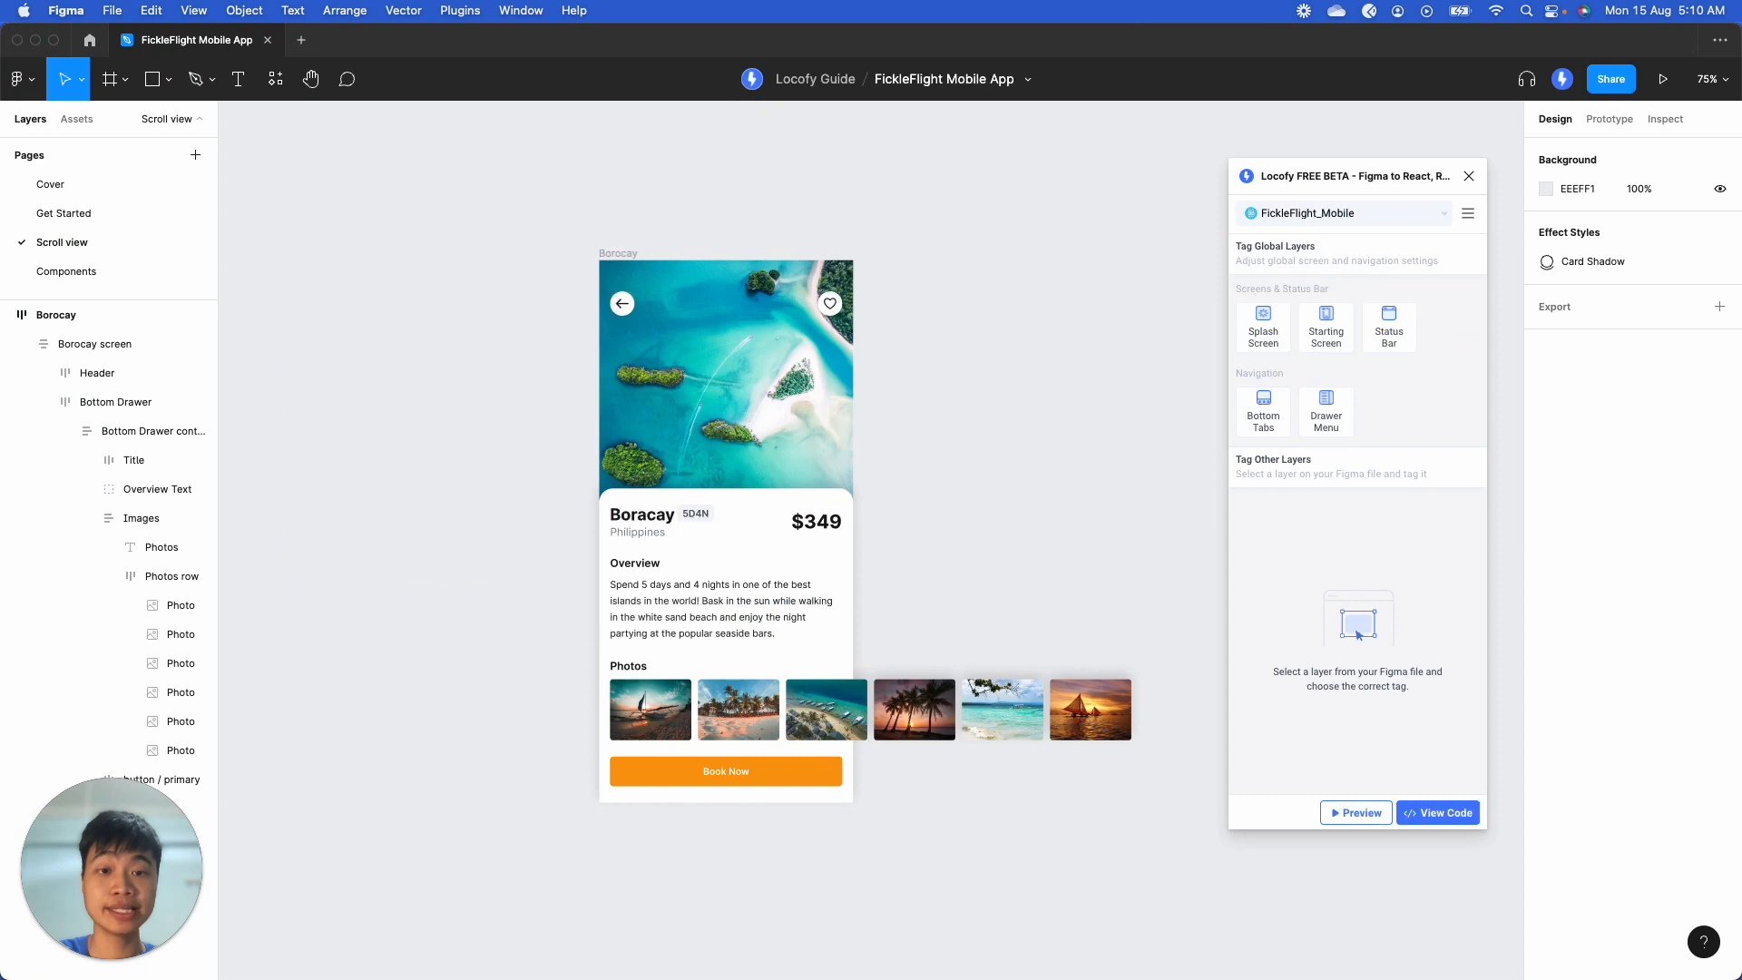
{"action": "left_click", "coordinate": [1079, 787]}
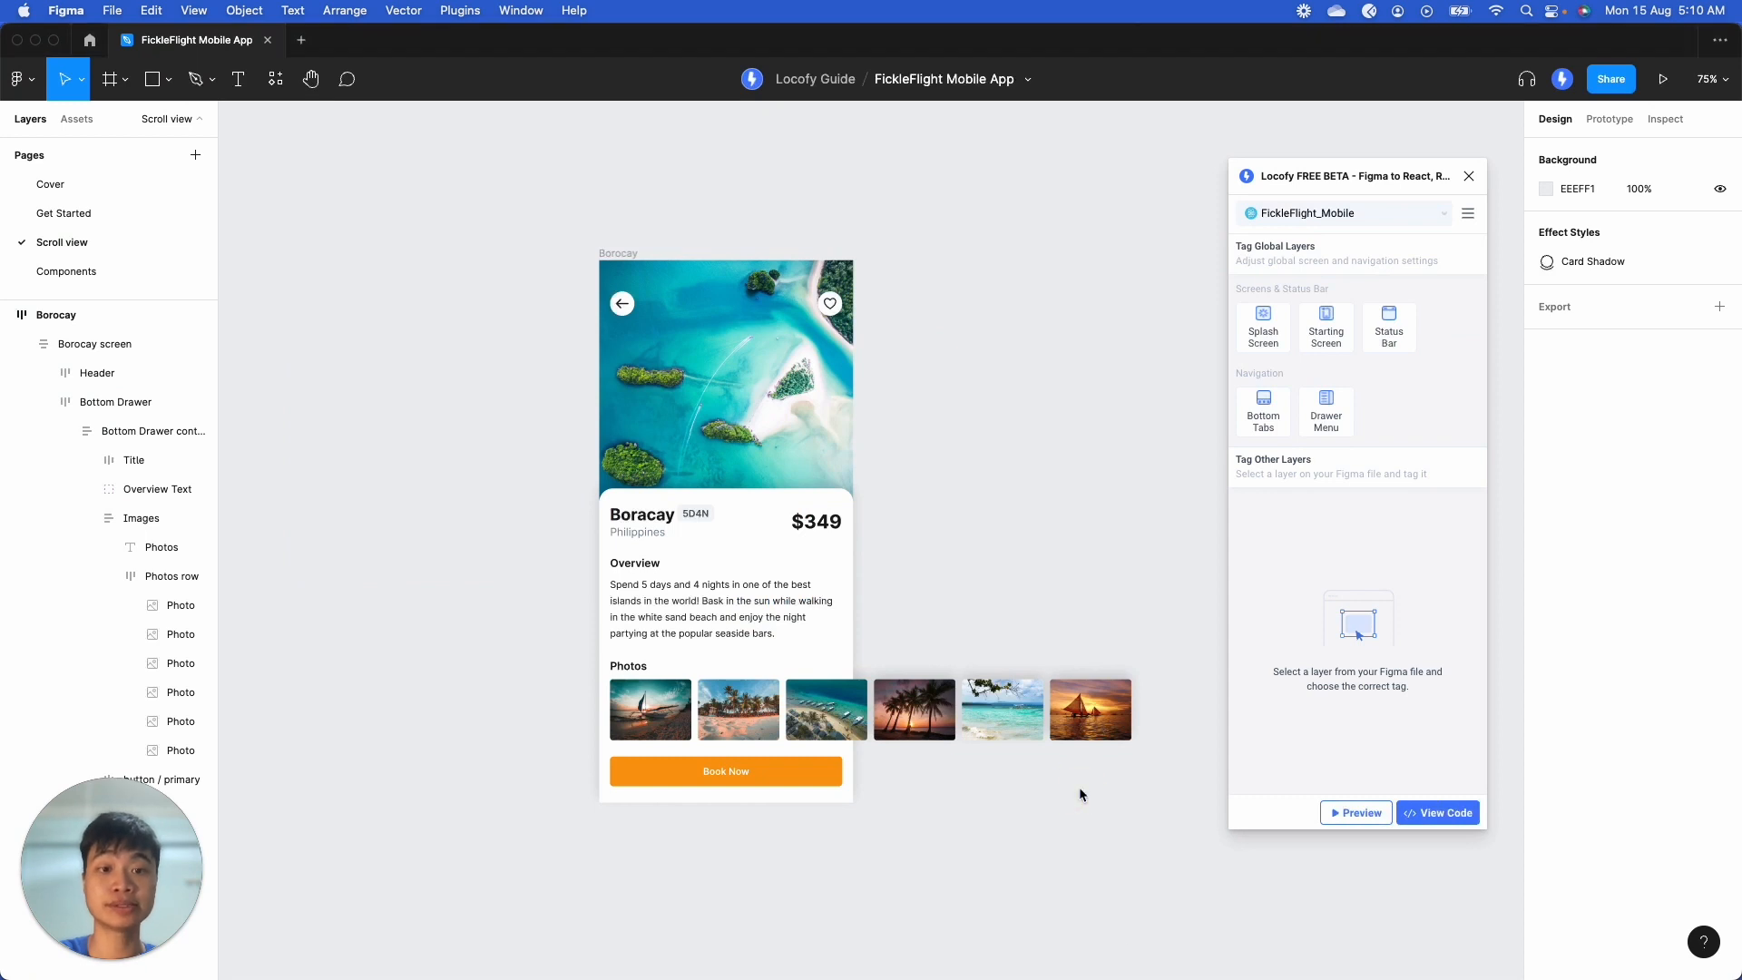
{"action": "left_click", "coordinate": [923, 716]}
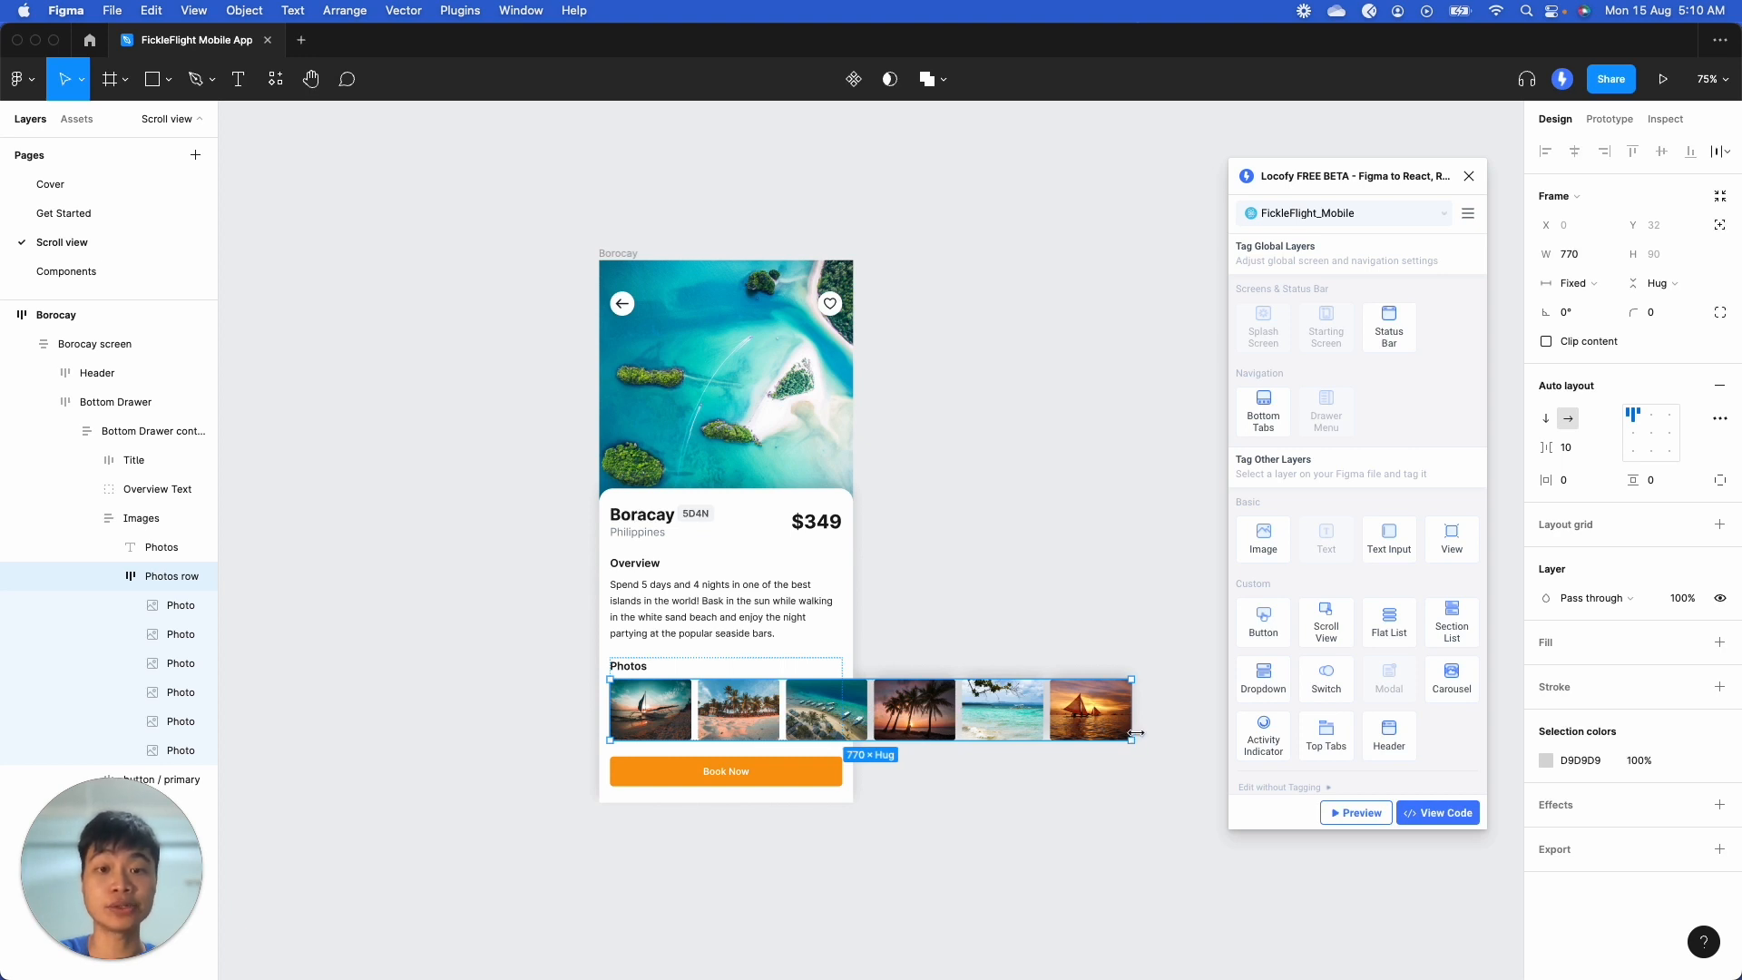
{"action": "left_click_drag", "start_coordinate": [1136, 733], "coordinate": [843, 737]}
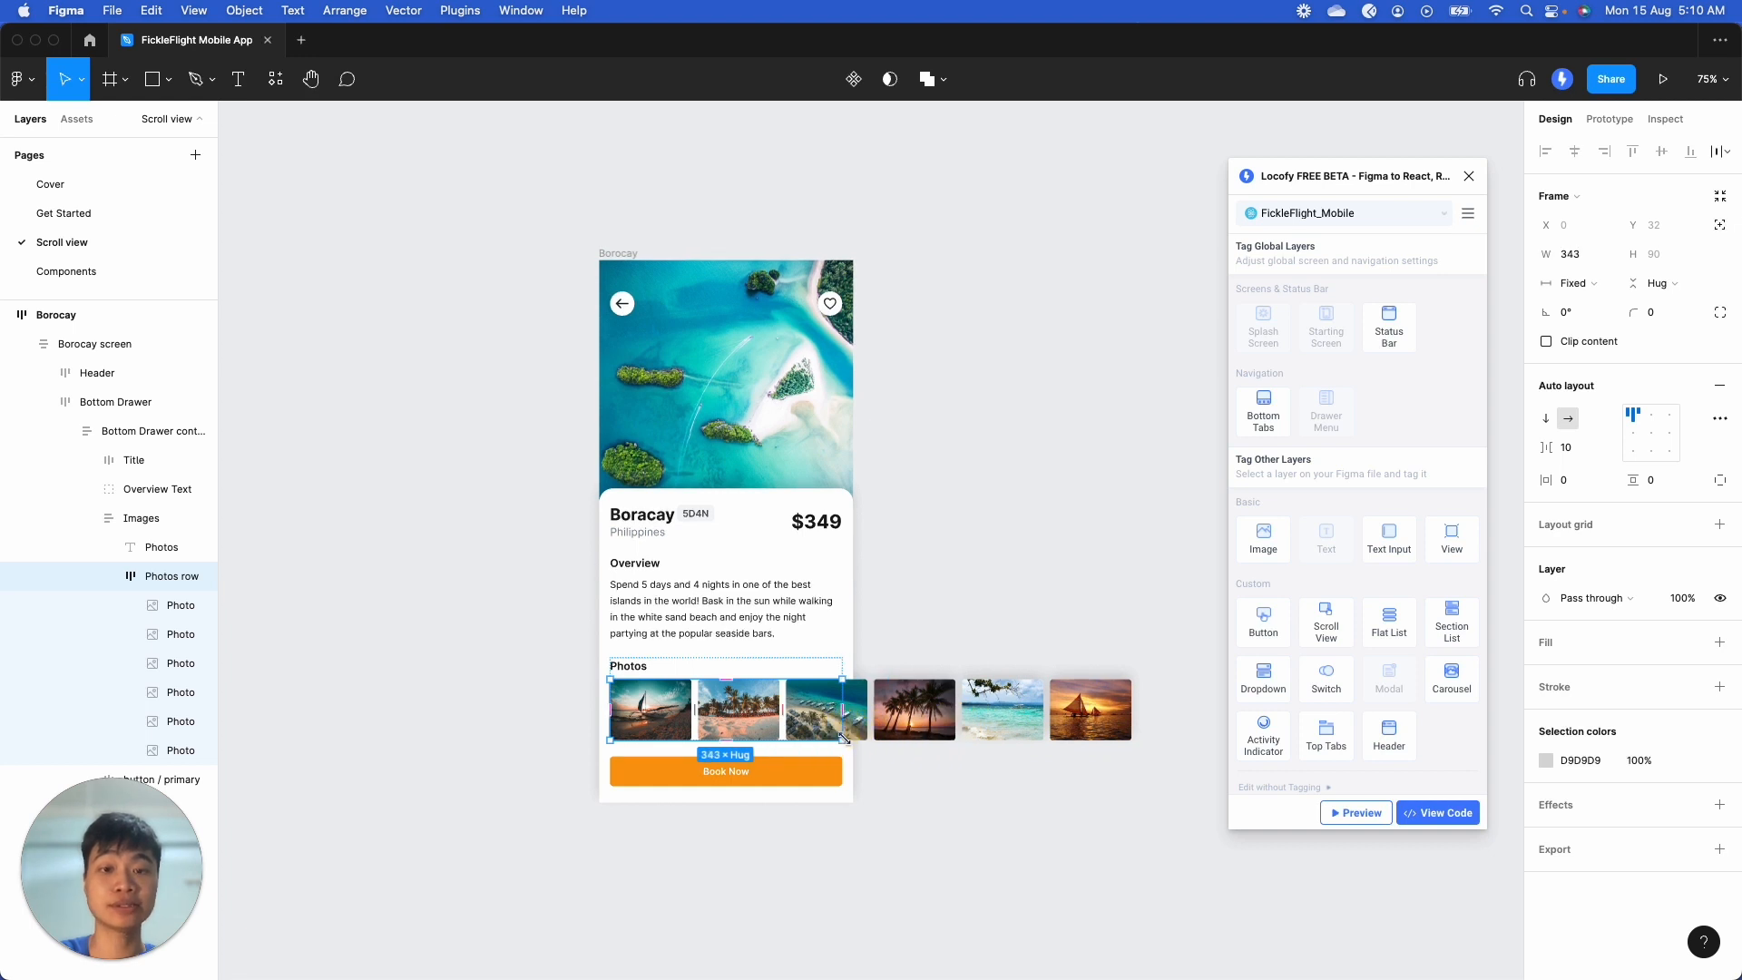
{"action": "left_click", "coordinate": [1591, 285]}
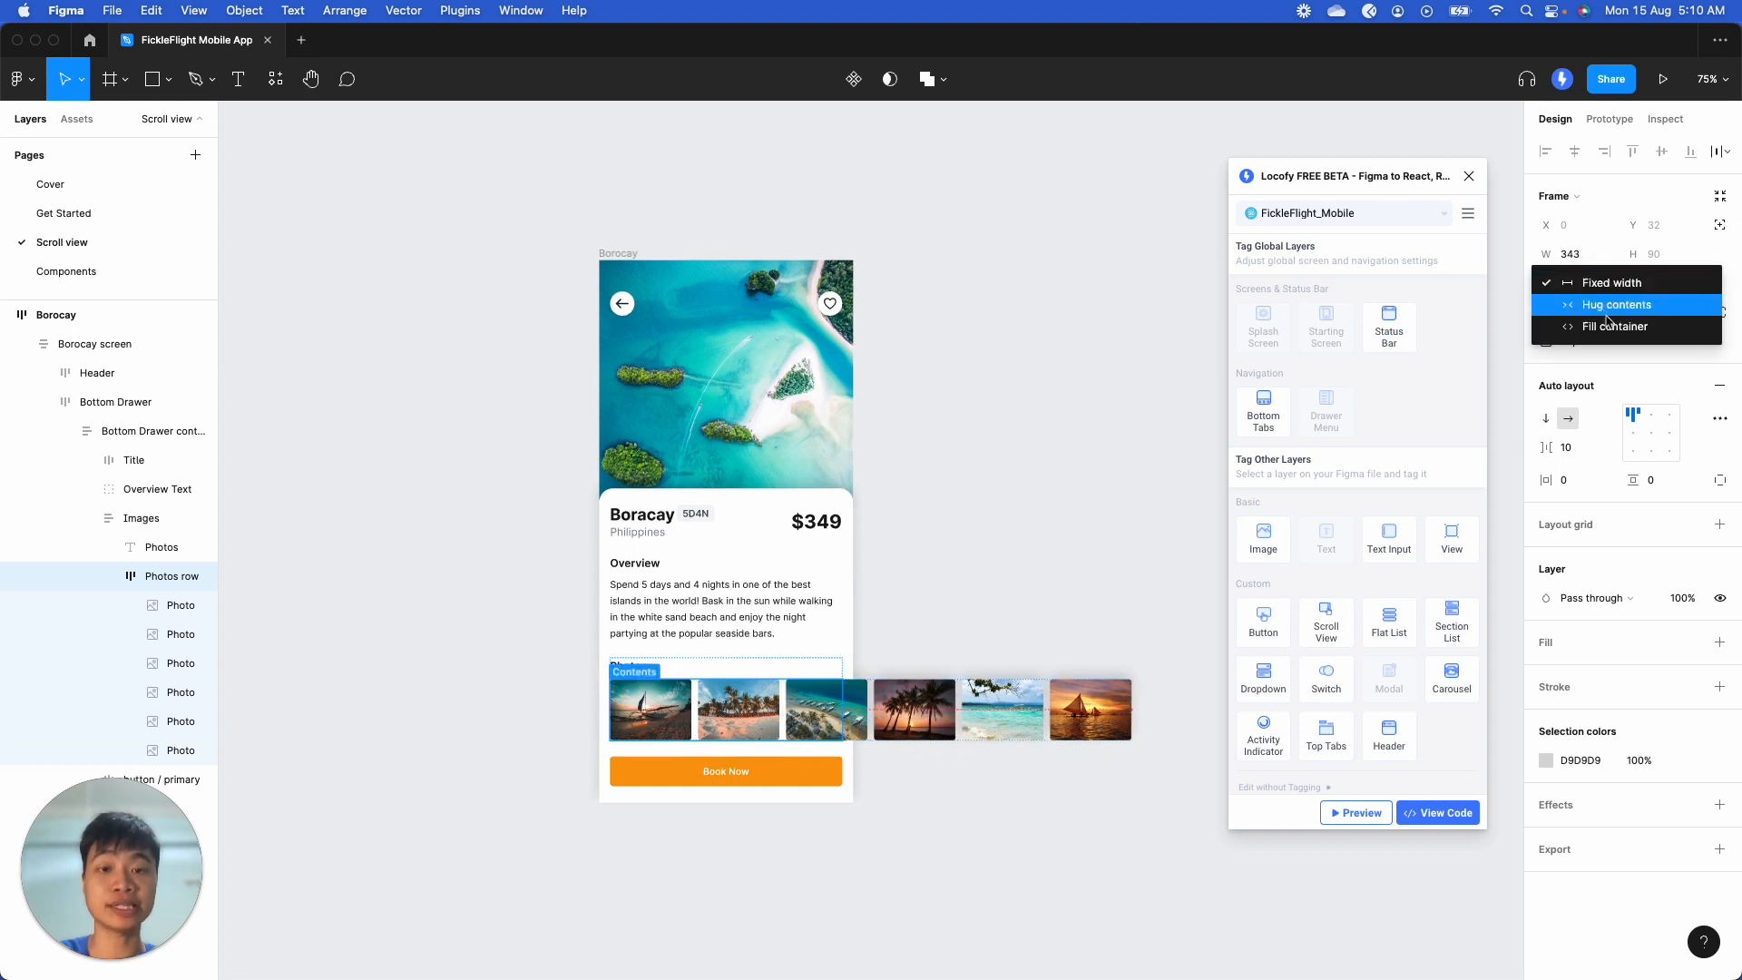
{"action": "left_click", "coordinate": [1601, 327]}
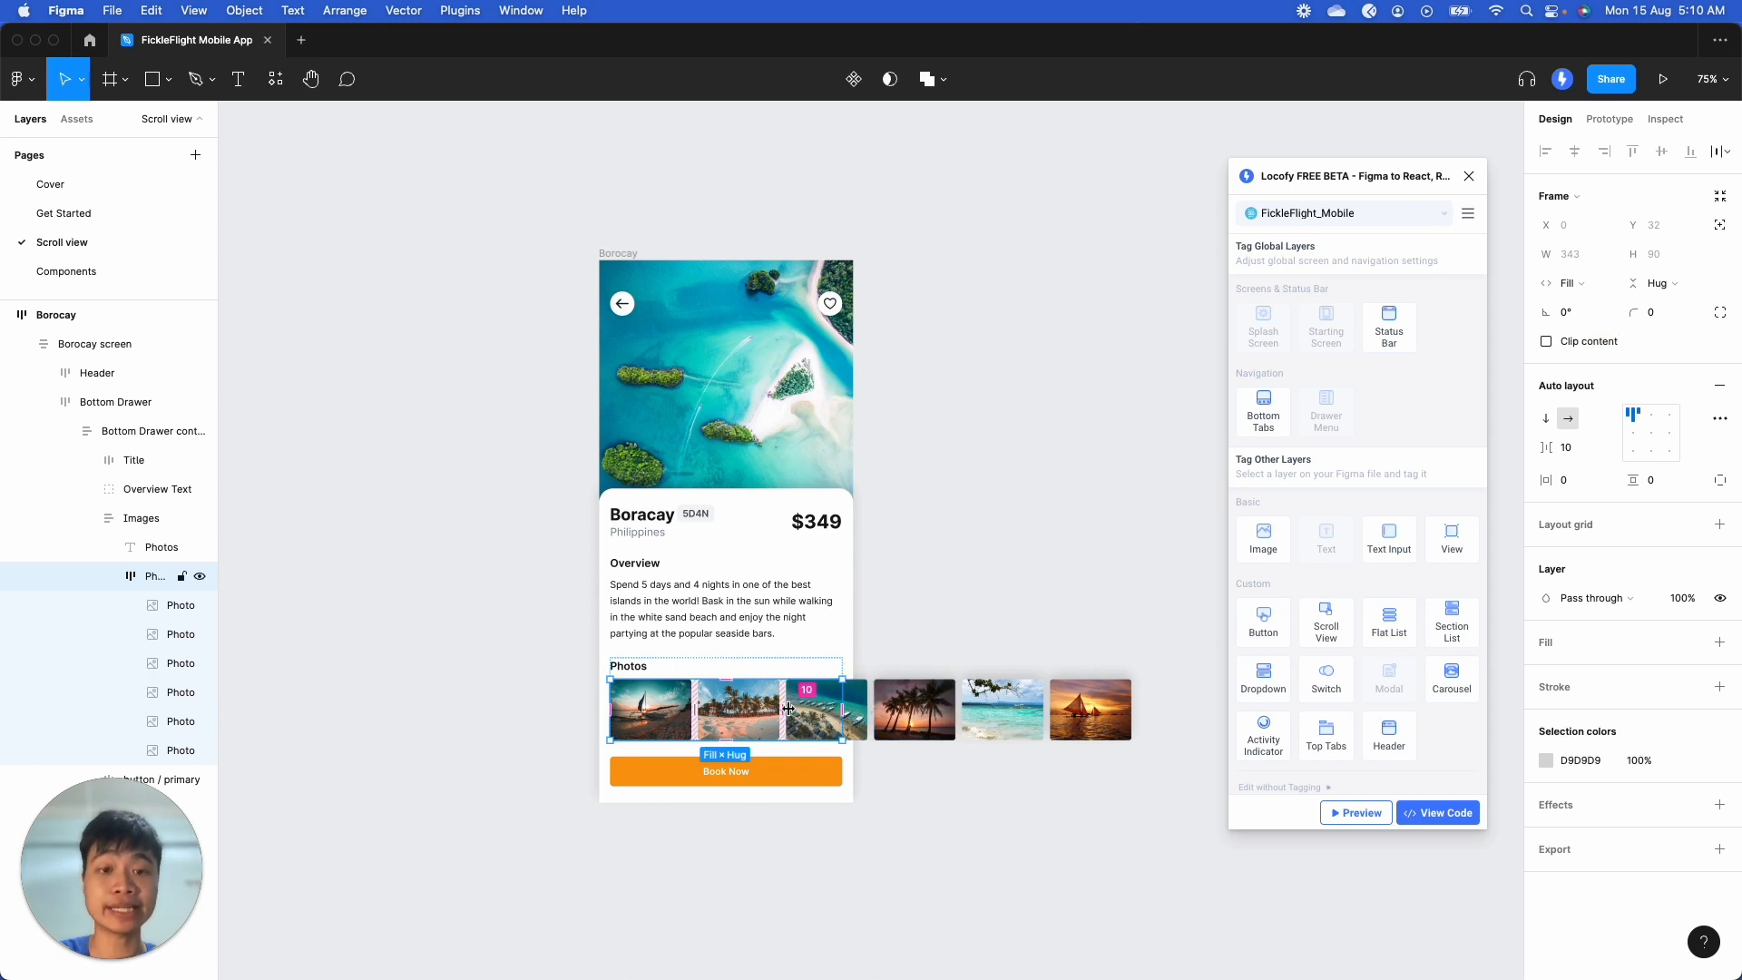
Step: Tag the Photos row as a Scroll View with Horizontal direction, turn off both scroll indicators and save the tag
{"action": "left_click", "coordinate": [1339, 645]}
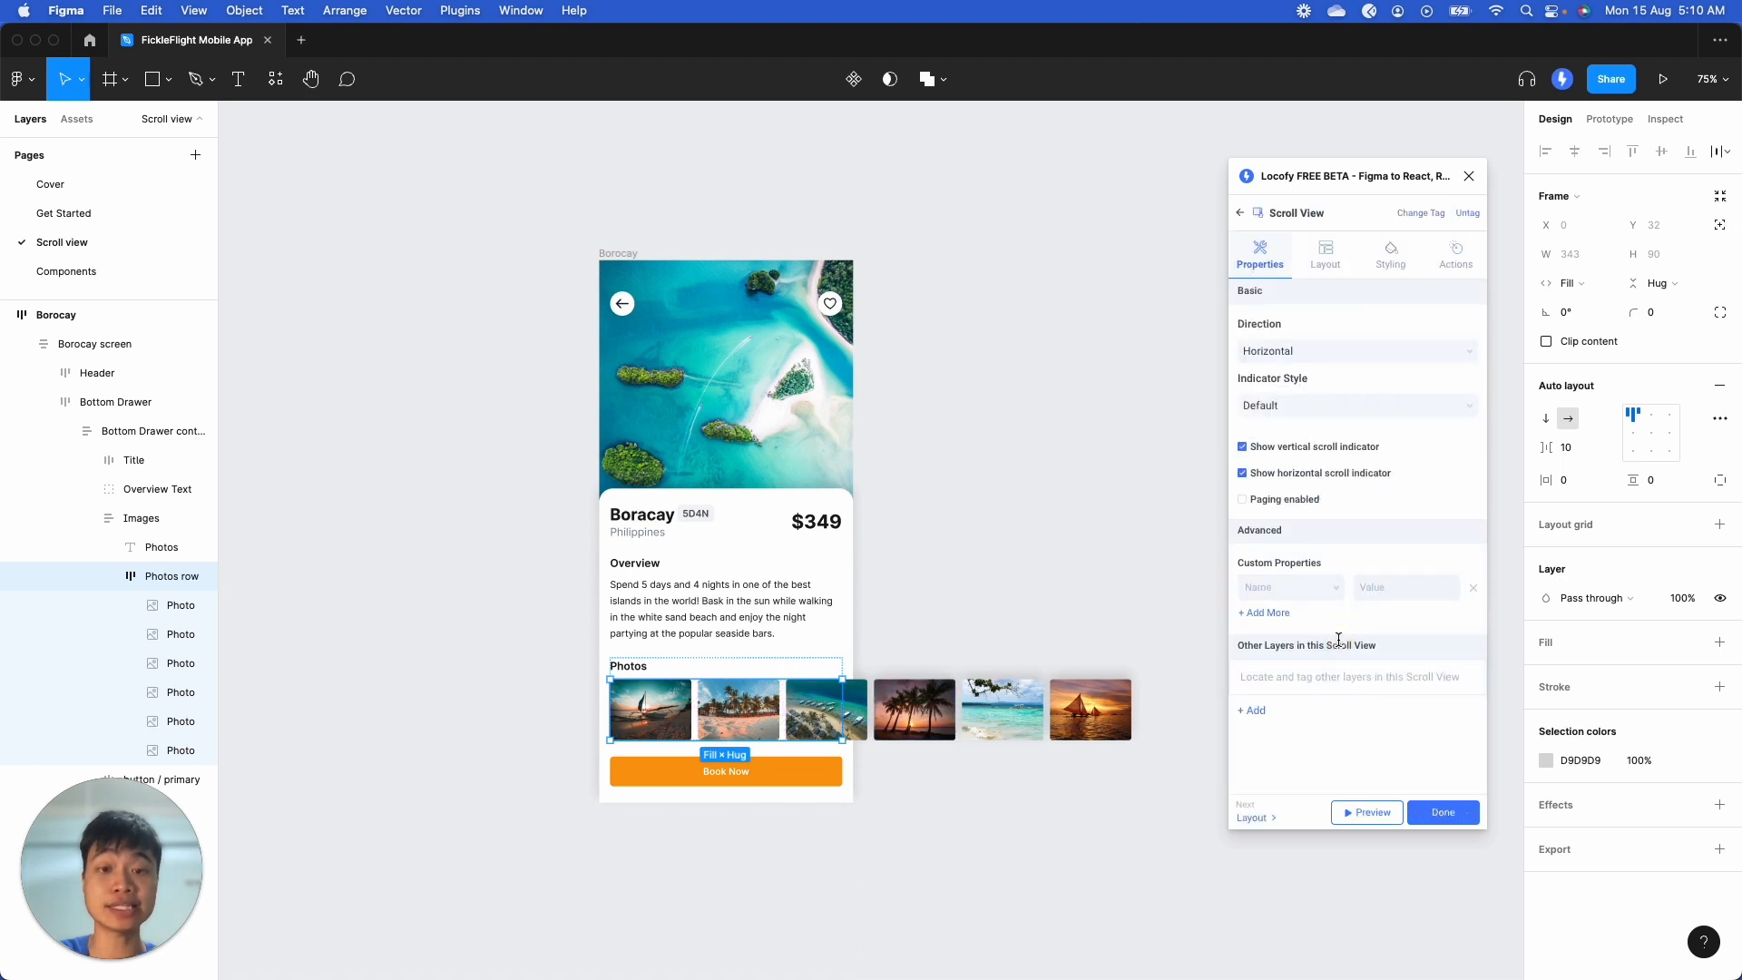
{"action": "left_click", "coordinate": [1350, 356]}
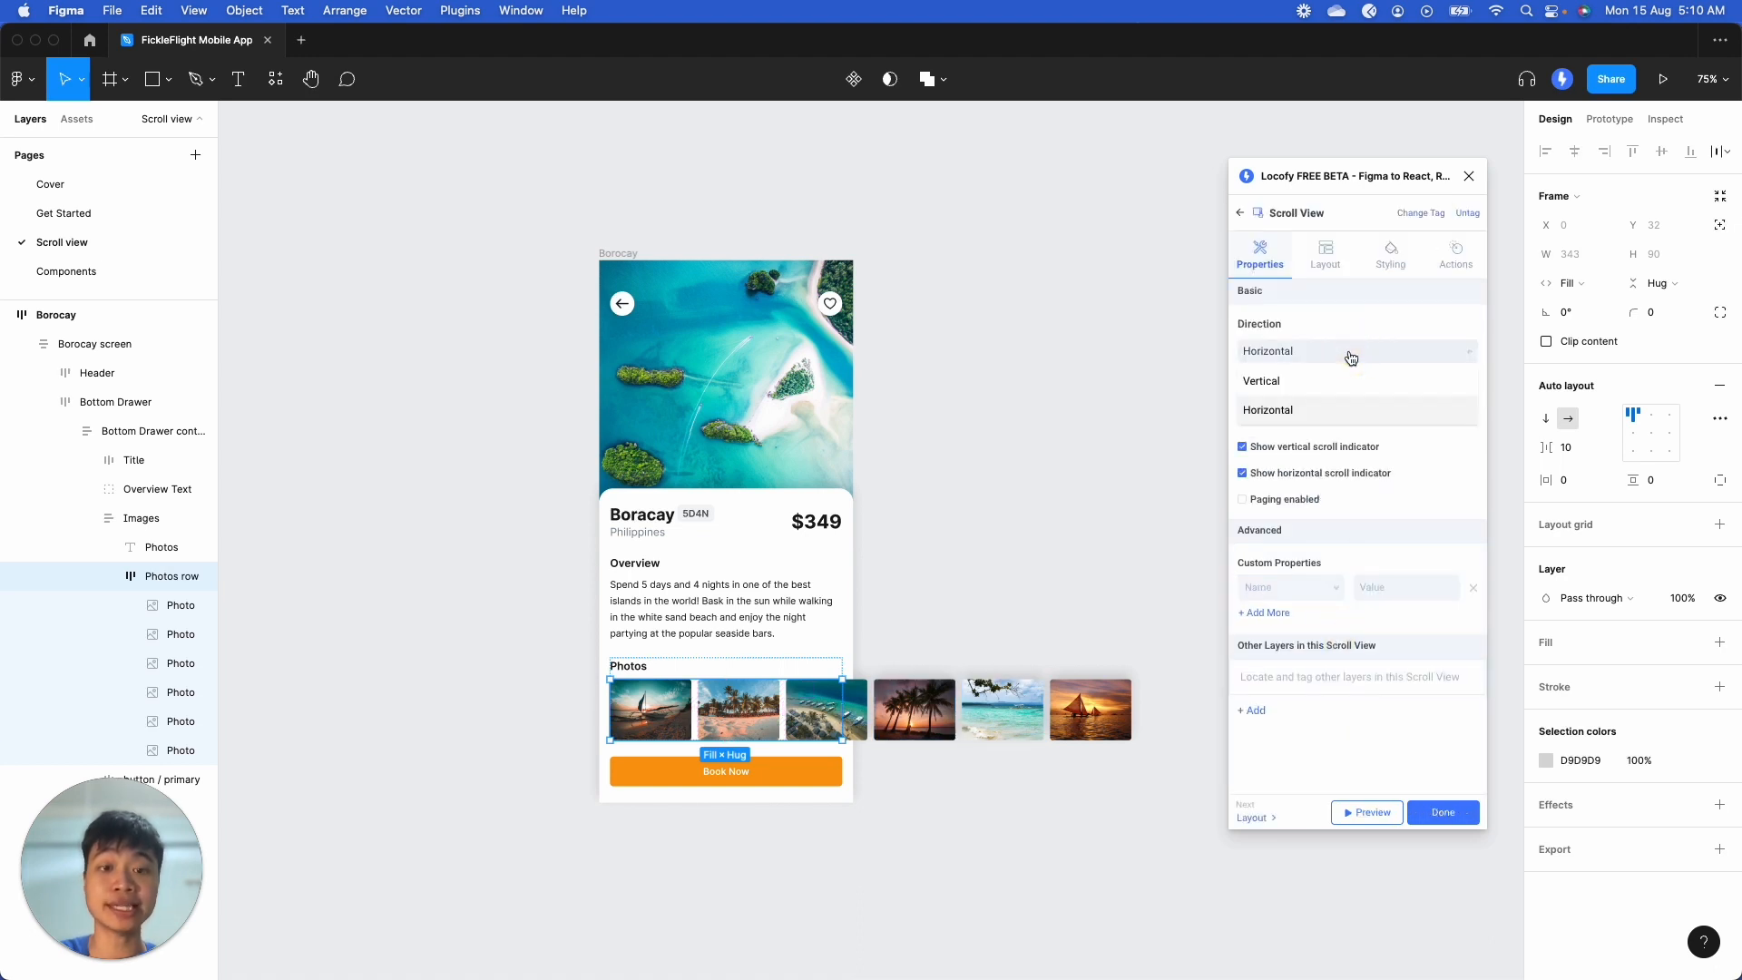
{"action": "left_click", "coordinate": [1355, 416]}
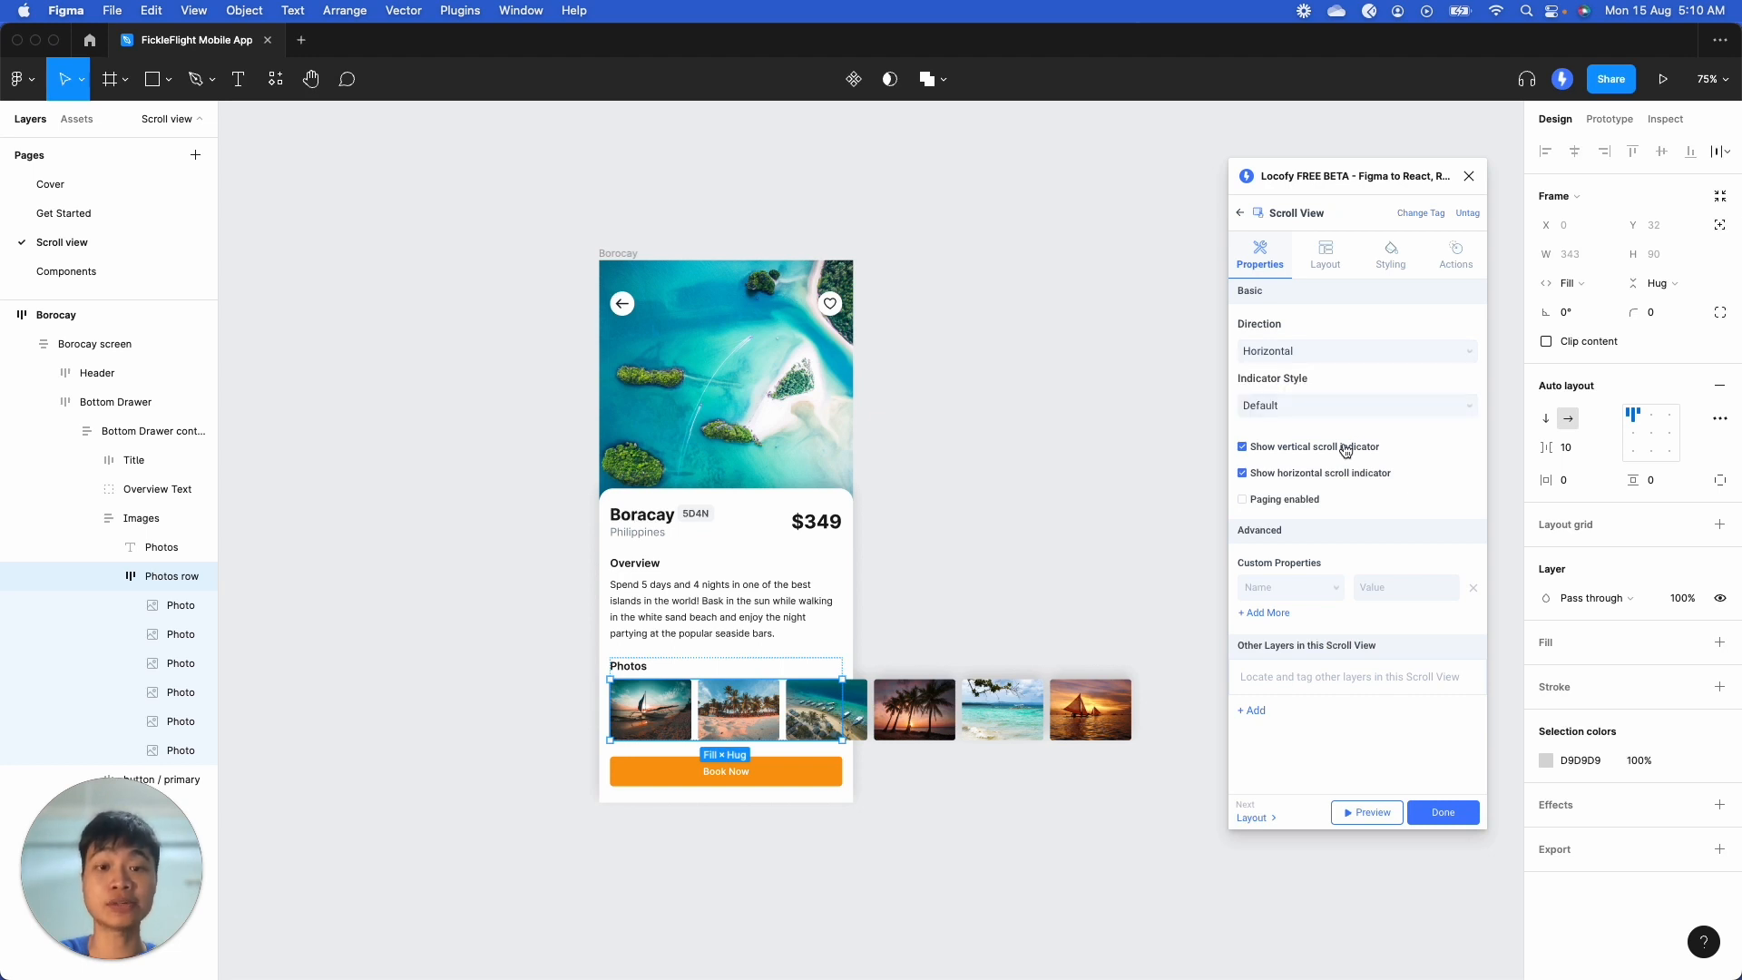
{"action": "left_click", "coordinate": [1342, 446]}
{"action": "left_click", "coordinate": [1351, 474]}
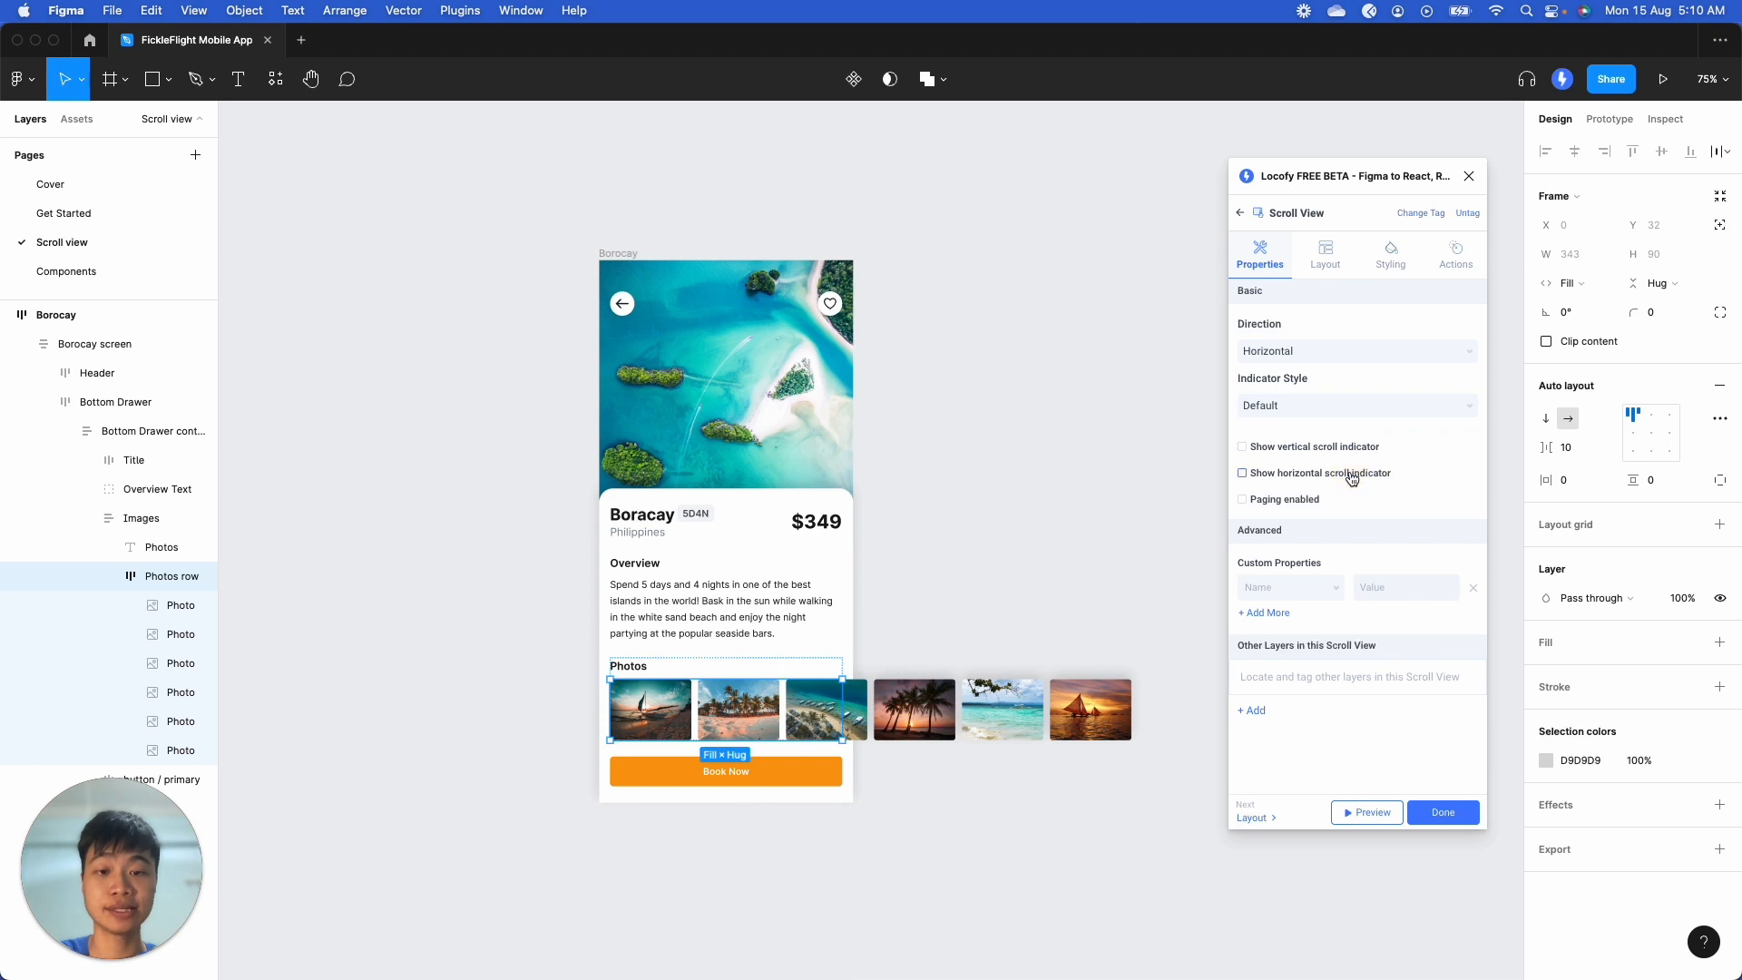
{"action": "left_click", "coordinate": [1433, 810]}
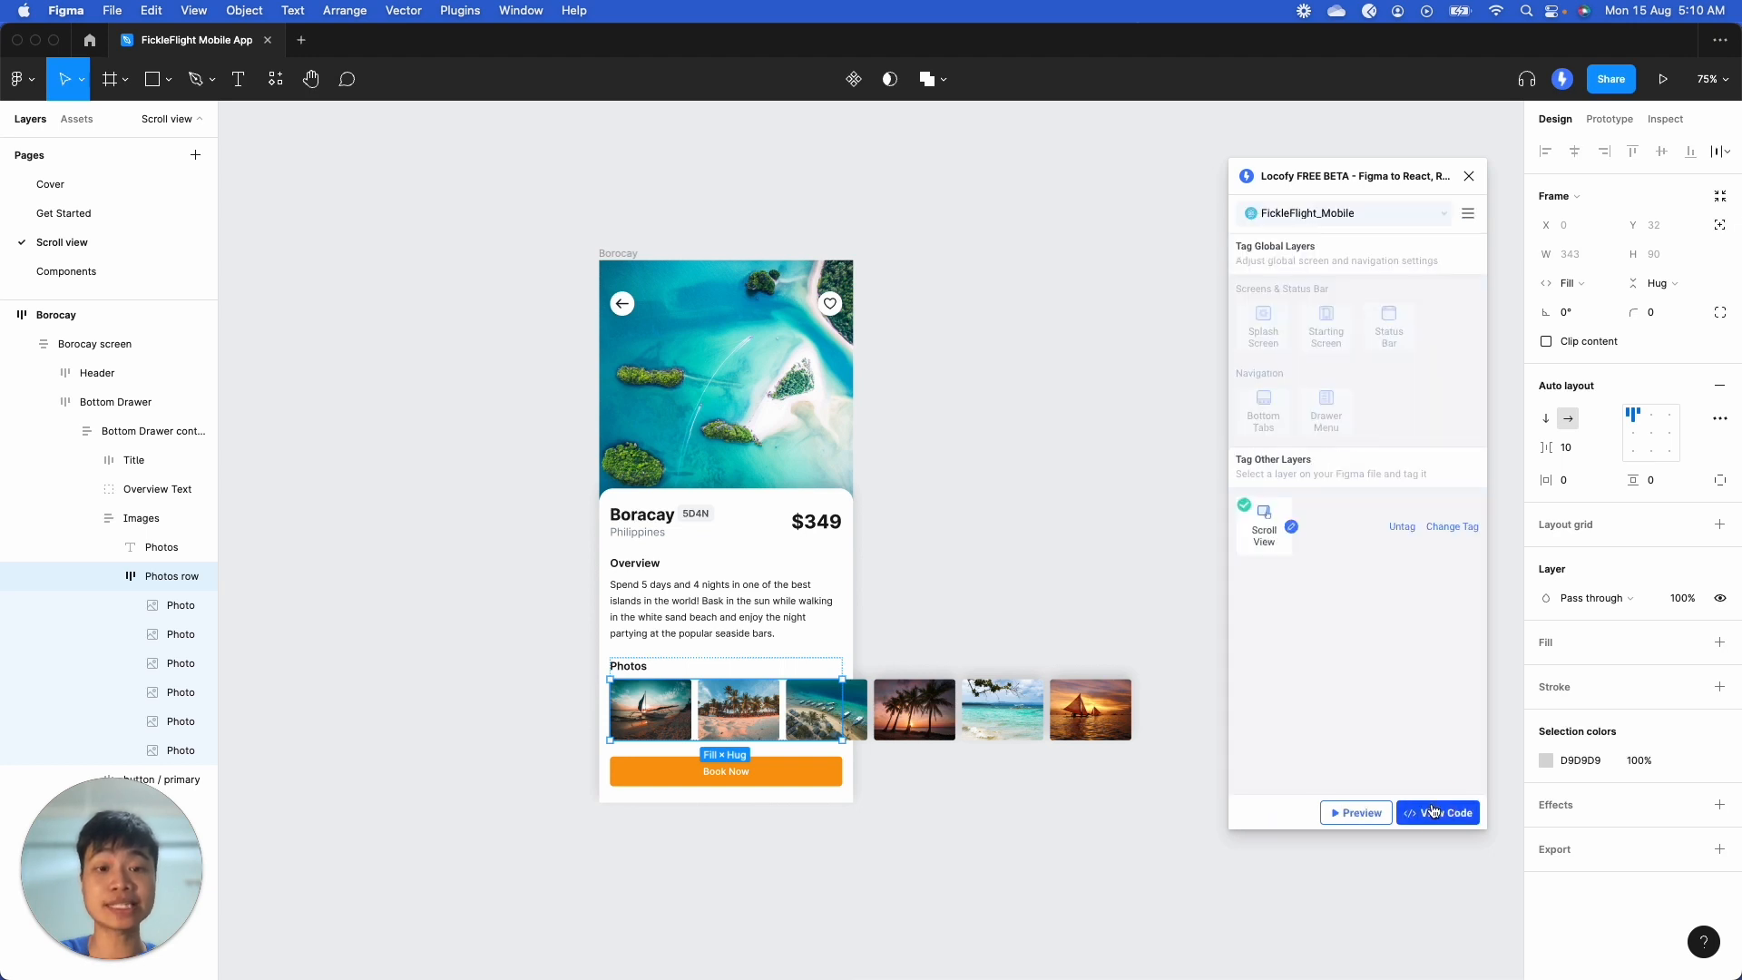
Step: Preview the Borocay frame and scroll its photos row sideways to test the Scroll View
{"action": "left_click", "coordinate": [1355, 813]}
{"action": "scroll", "coordinate": [1267, 709], "scroll_direction": "right", "scroll_amount": 3}
{"action": "scroll", "coordinate": [1267, 709], "scroll_direction": "left", "scroll_amount": 5}
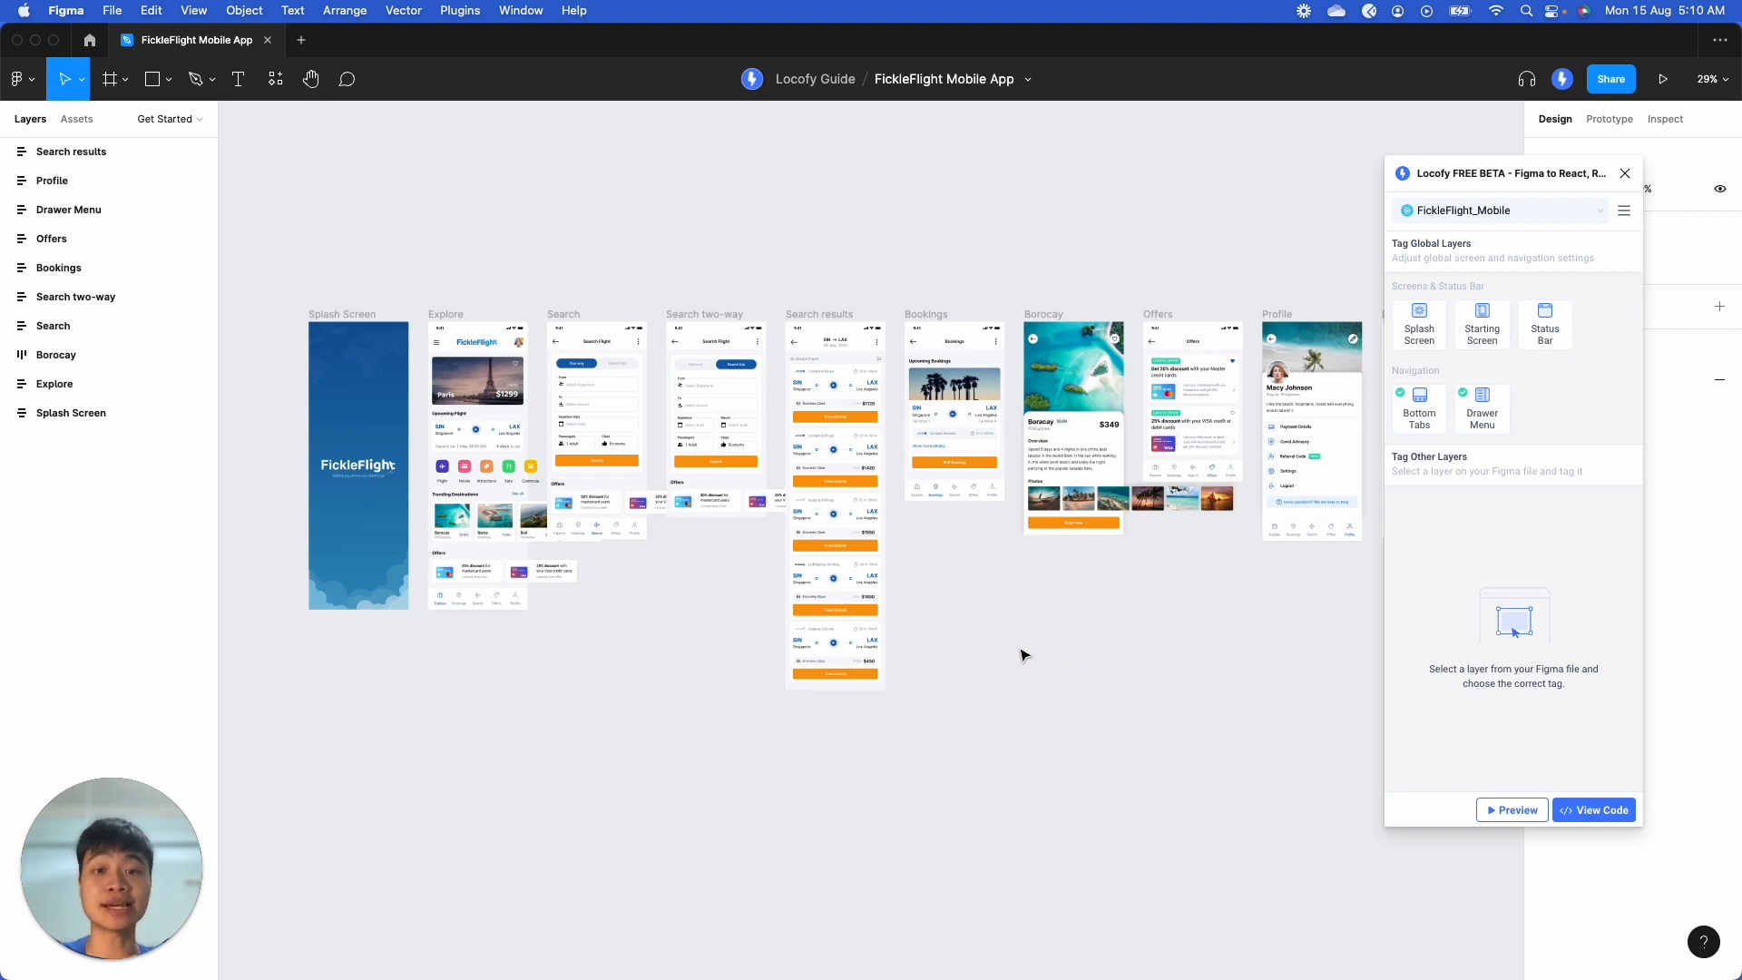
Step: Tag the Splash Screen frame as the app's Splash Screen with a duration of 2 seconds and save it
{"action": "left_click", "coordinate": [363, 351]}
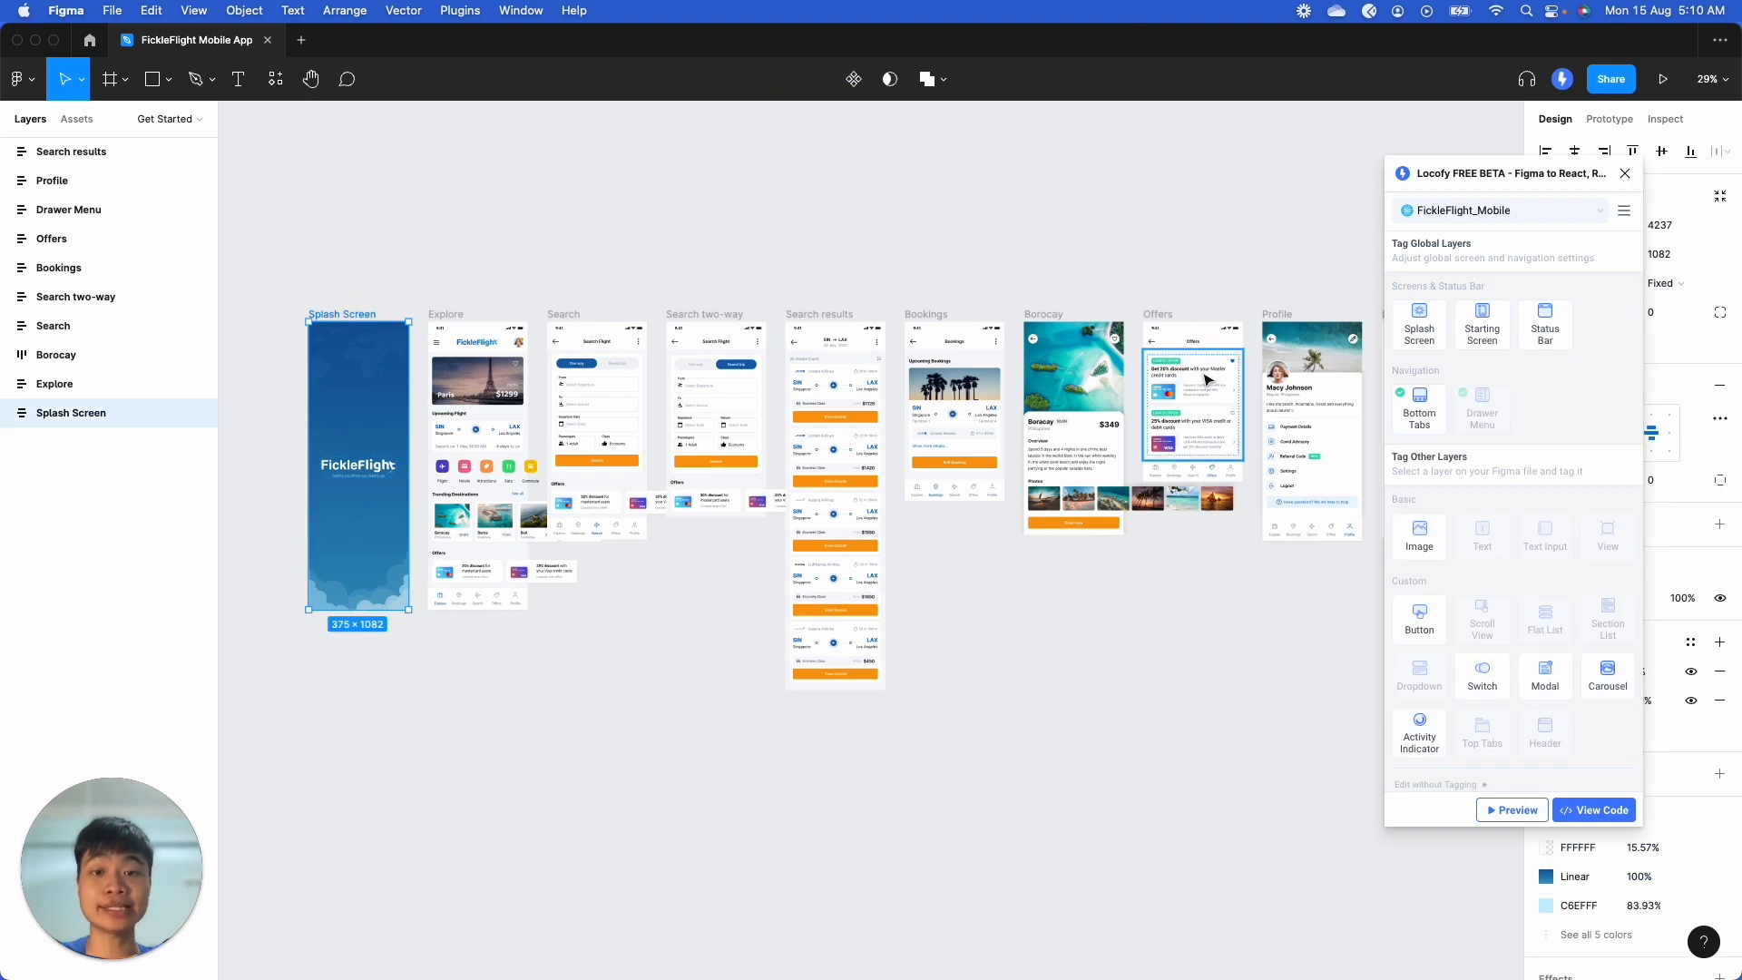
{"action": "left_click", "coordinate": [1412, 336]}
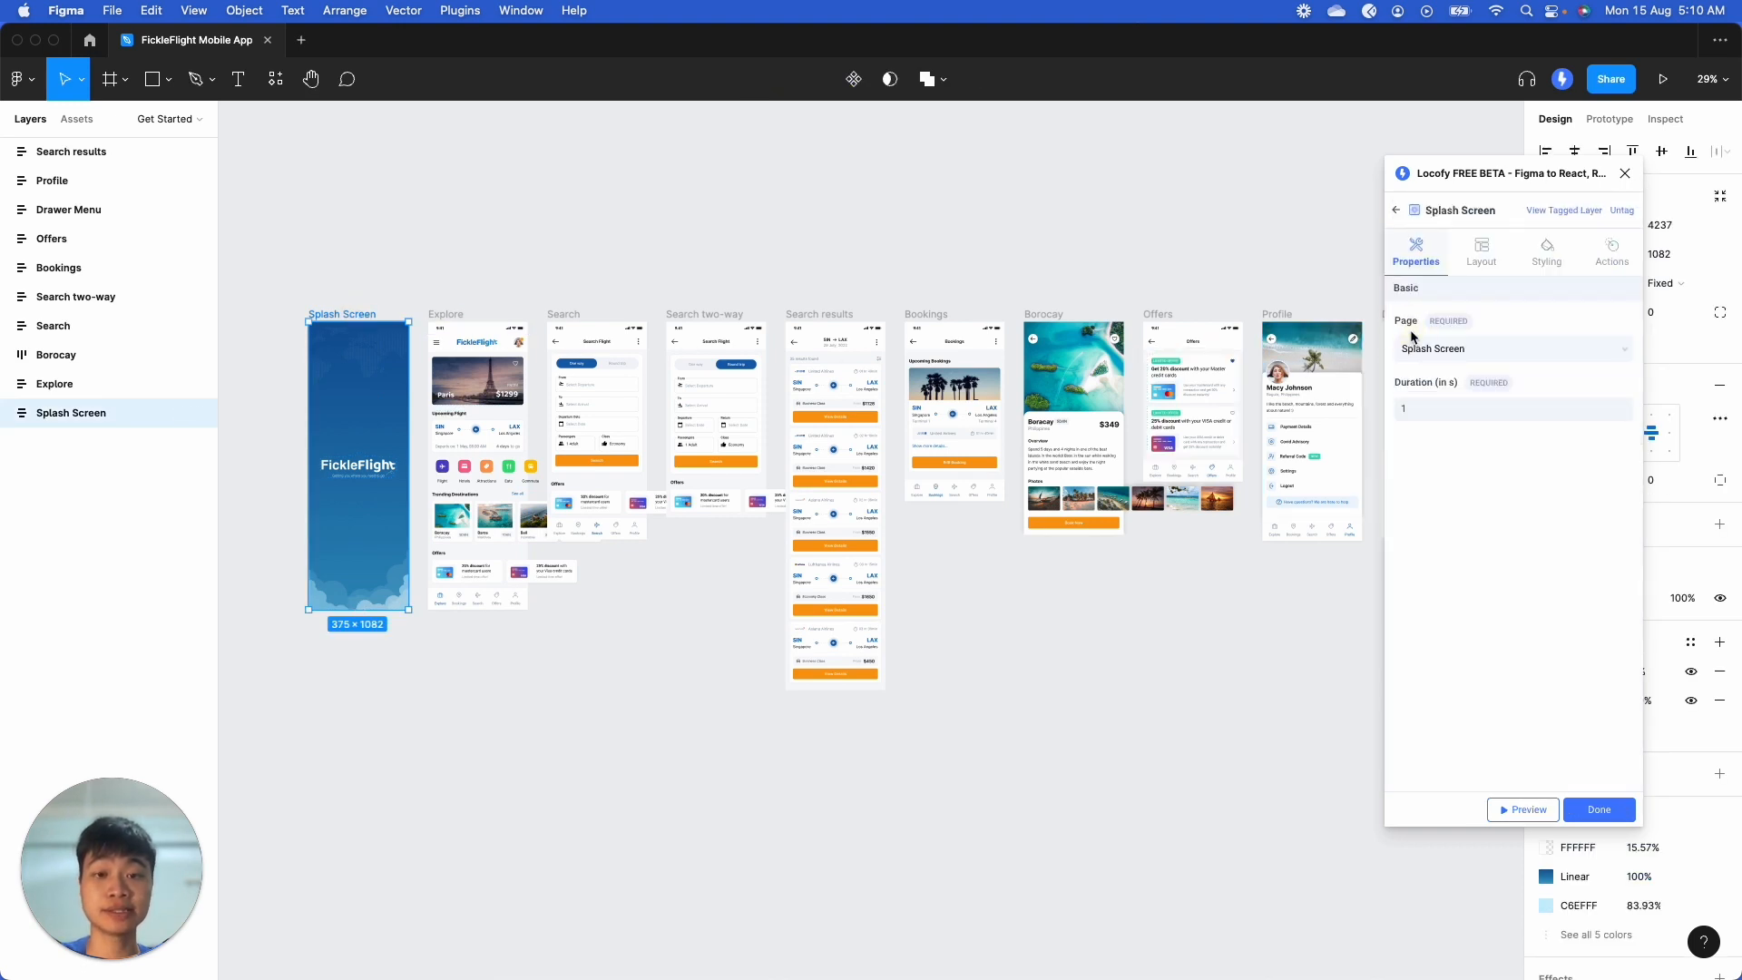
{"action": "left_click", "coordinate": [1421, 410]}
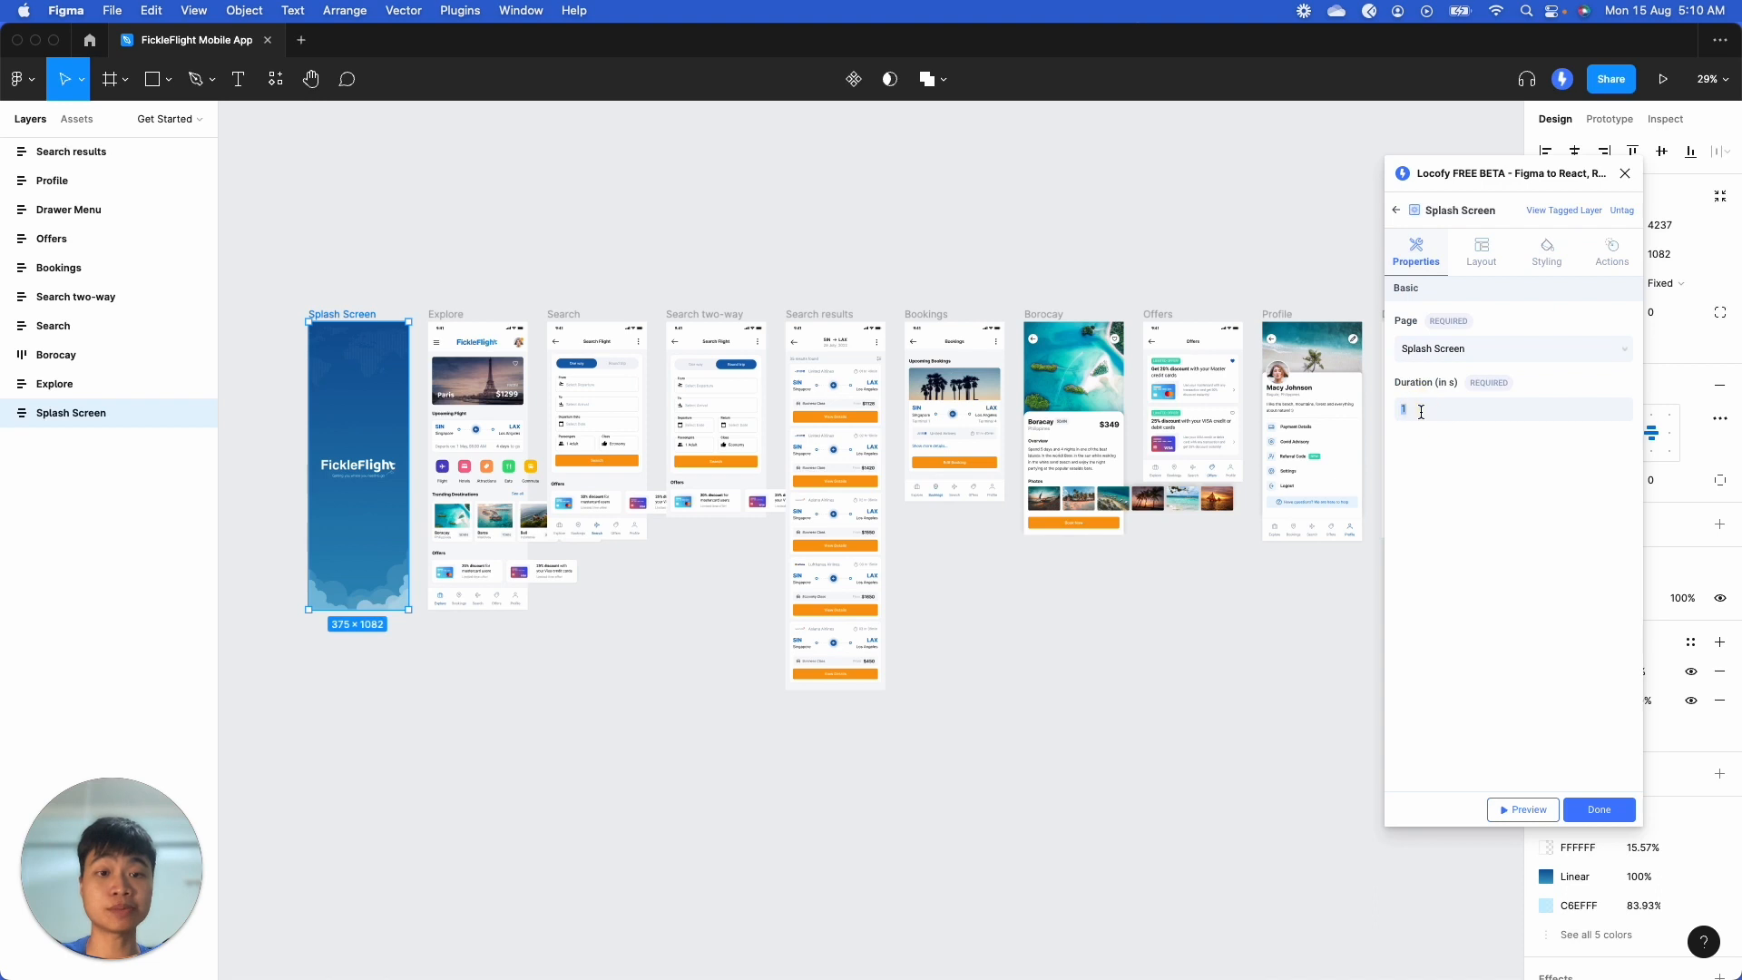
{"action": "key", "text": "BackSpace"}
{"action": "type", "text": "2"}
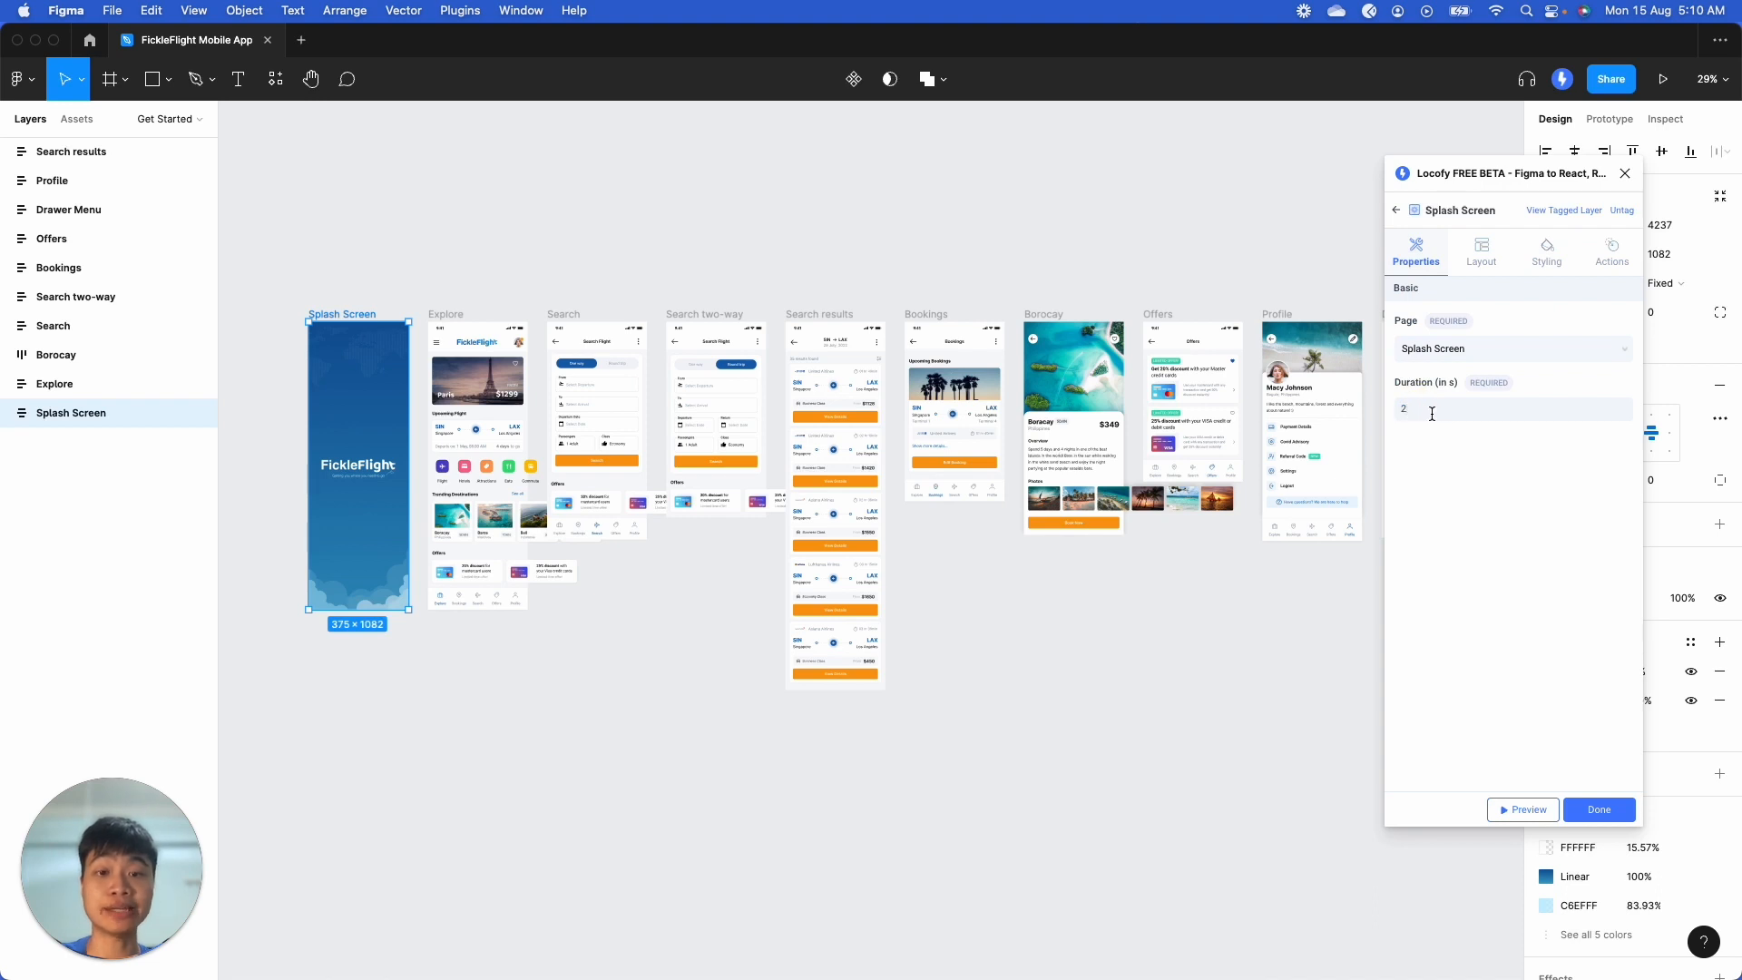
{"action": "left_click", "coordinate": [1599, 809]}
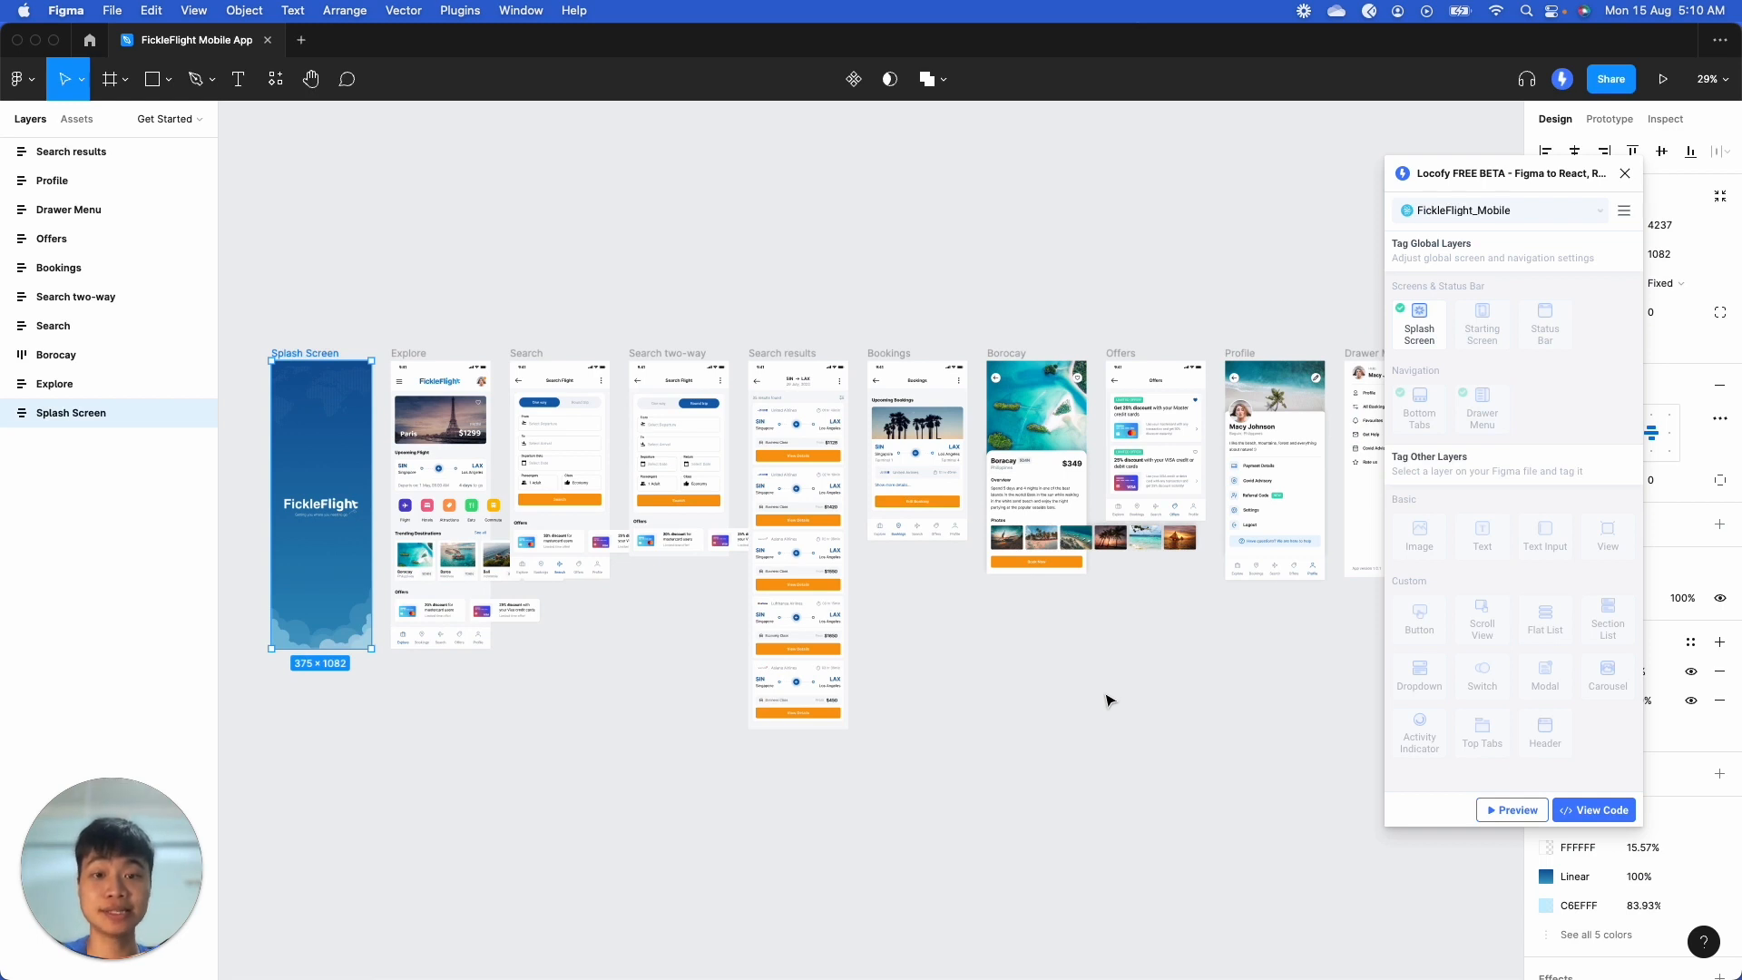
{"action": "left_click", "coordinate": [1139, 704]}
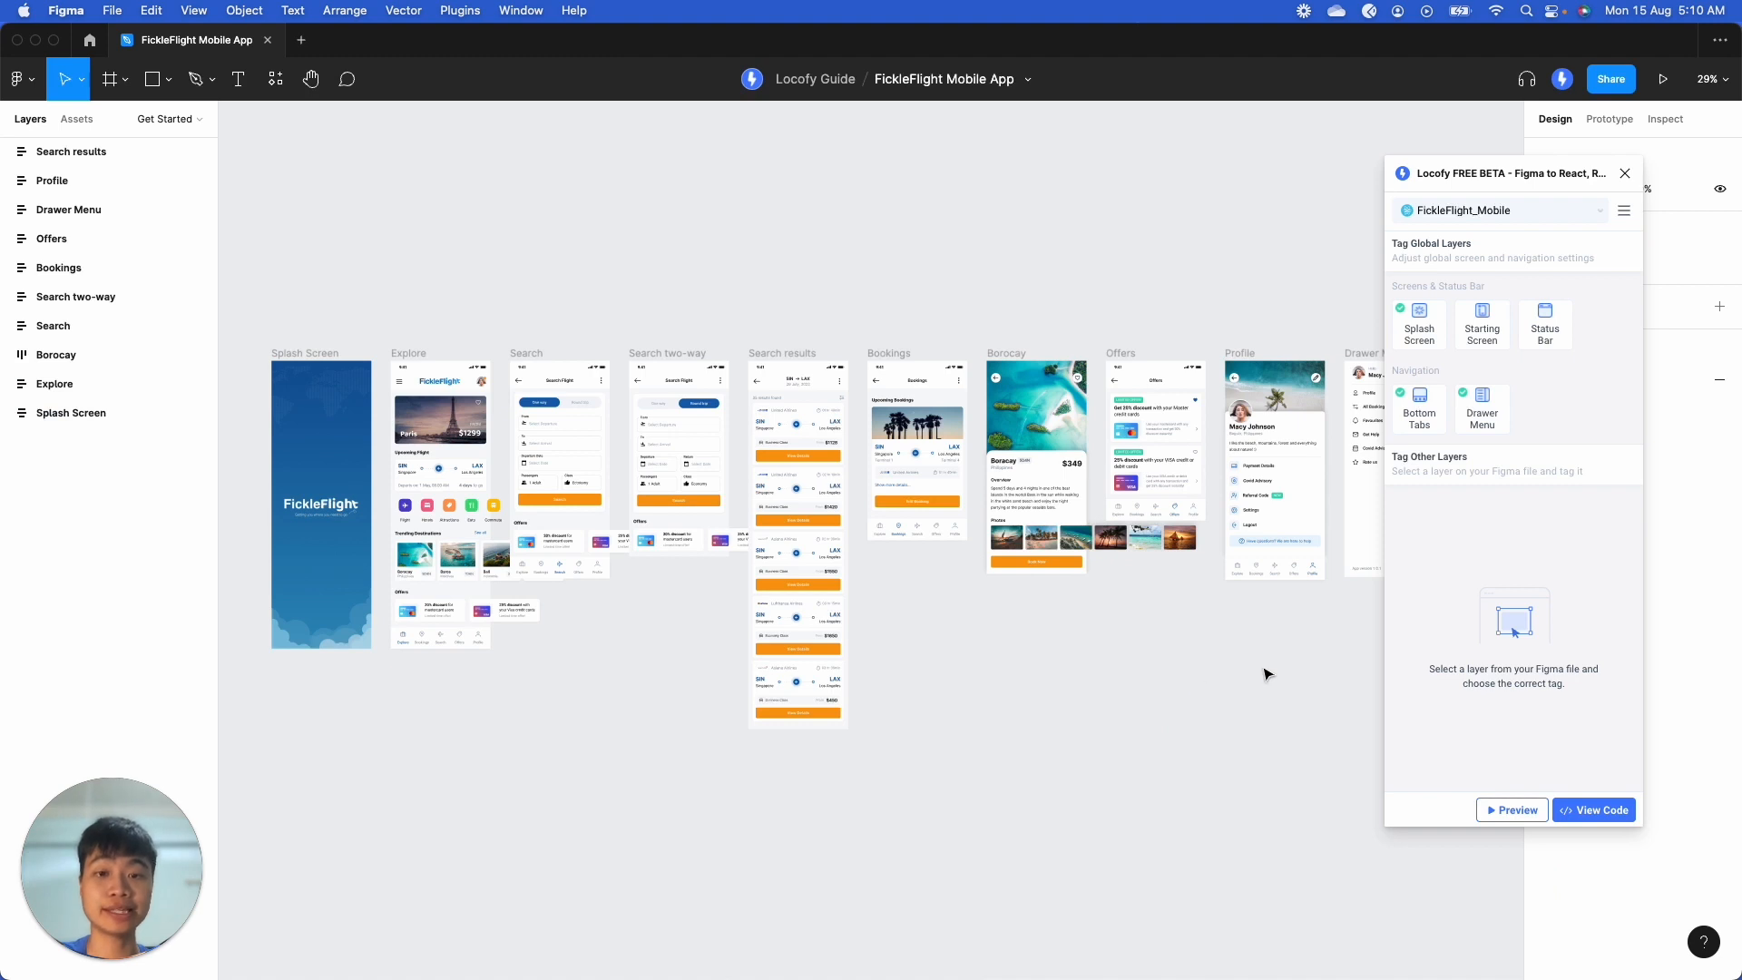
Step: Tag the status bars of the Explore, Search, Search two-way, Search results, Bookings and Offers frames together as Status Bar
{"action": "left_click", "coordinate": [1540, 331]}
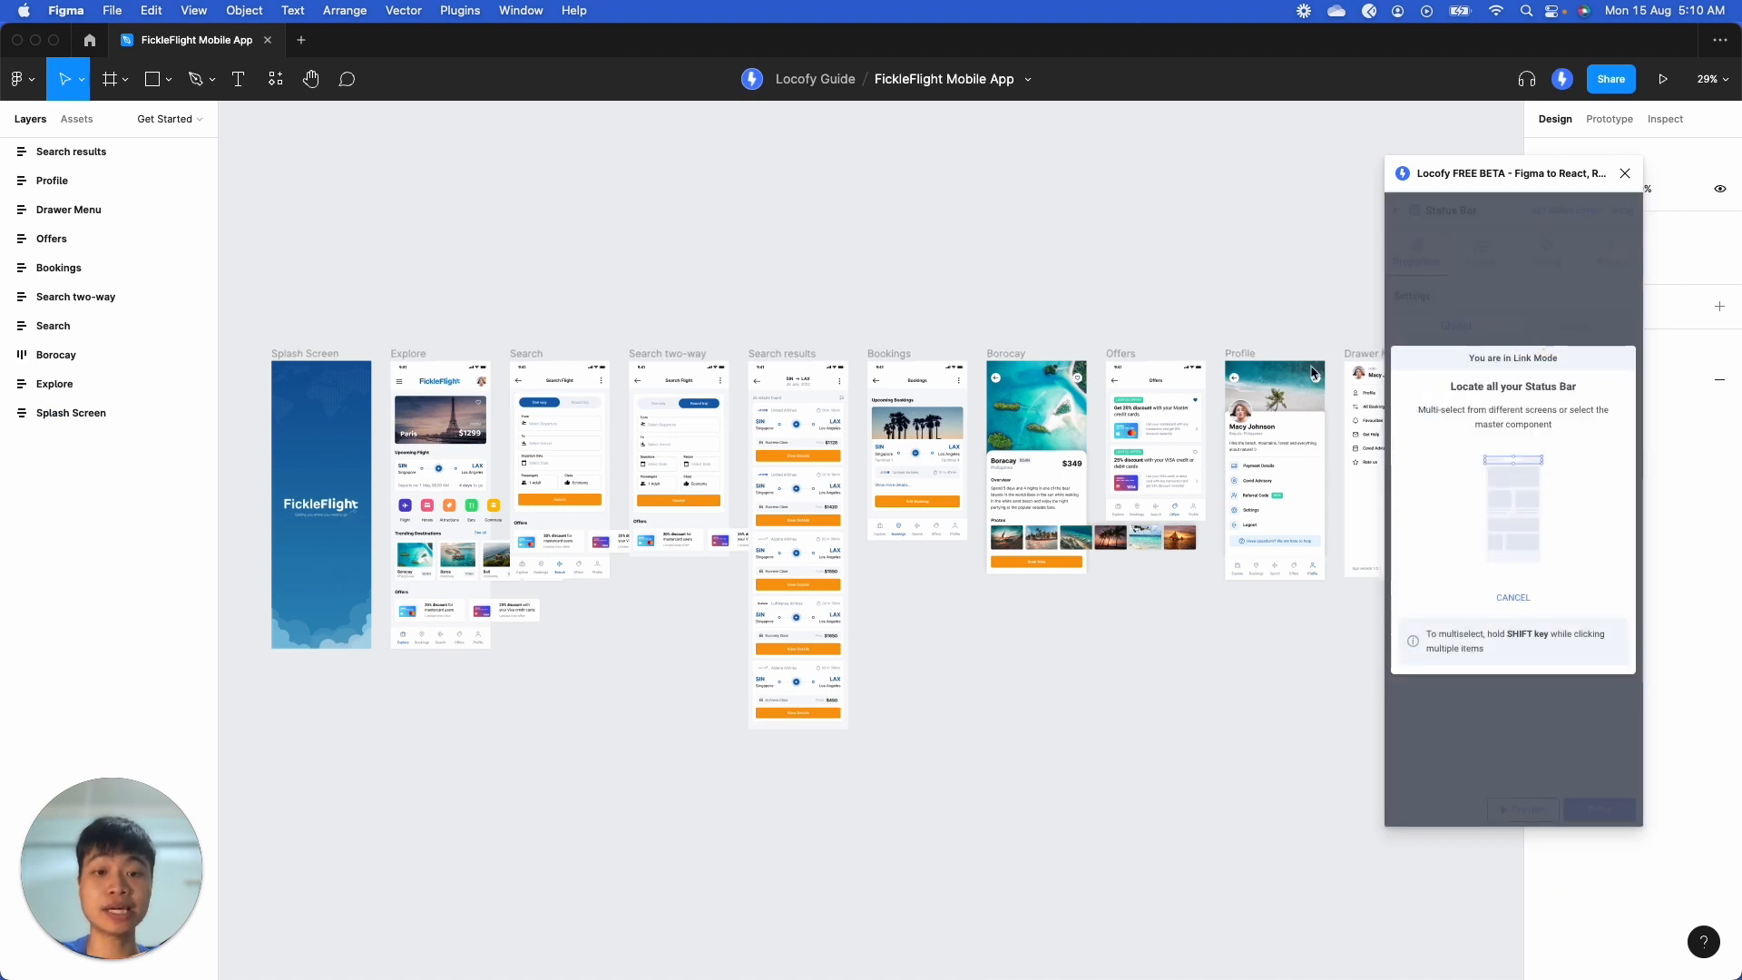
{"action": "left_click", "coordinate": [484, 369]}
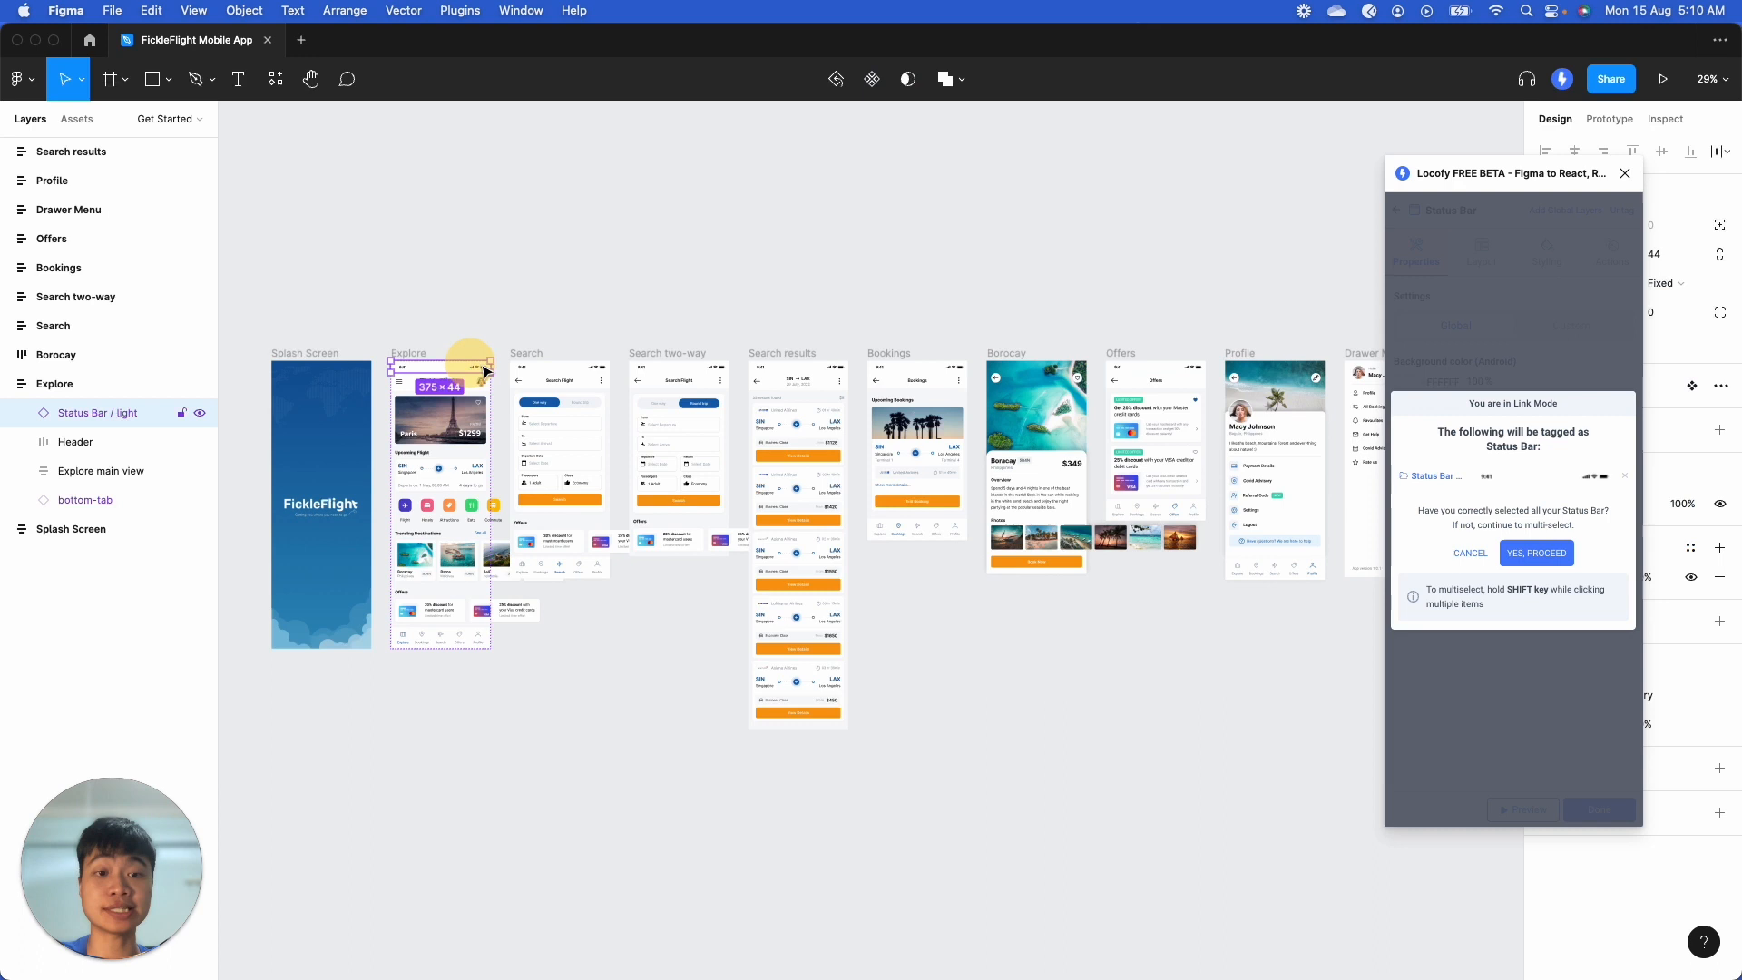
{"action": "left_click", "coordinate": [558, 367], "text": "shift"}
{"action": "left_click", "coordinate": [671, 367], "text": "shift"}
{"action": "left_click", "coordinate": [788, 367], "text": "shift"}
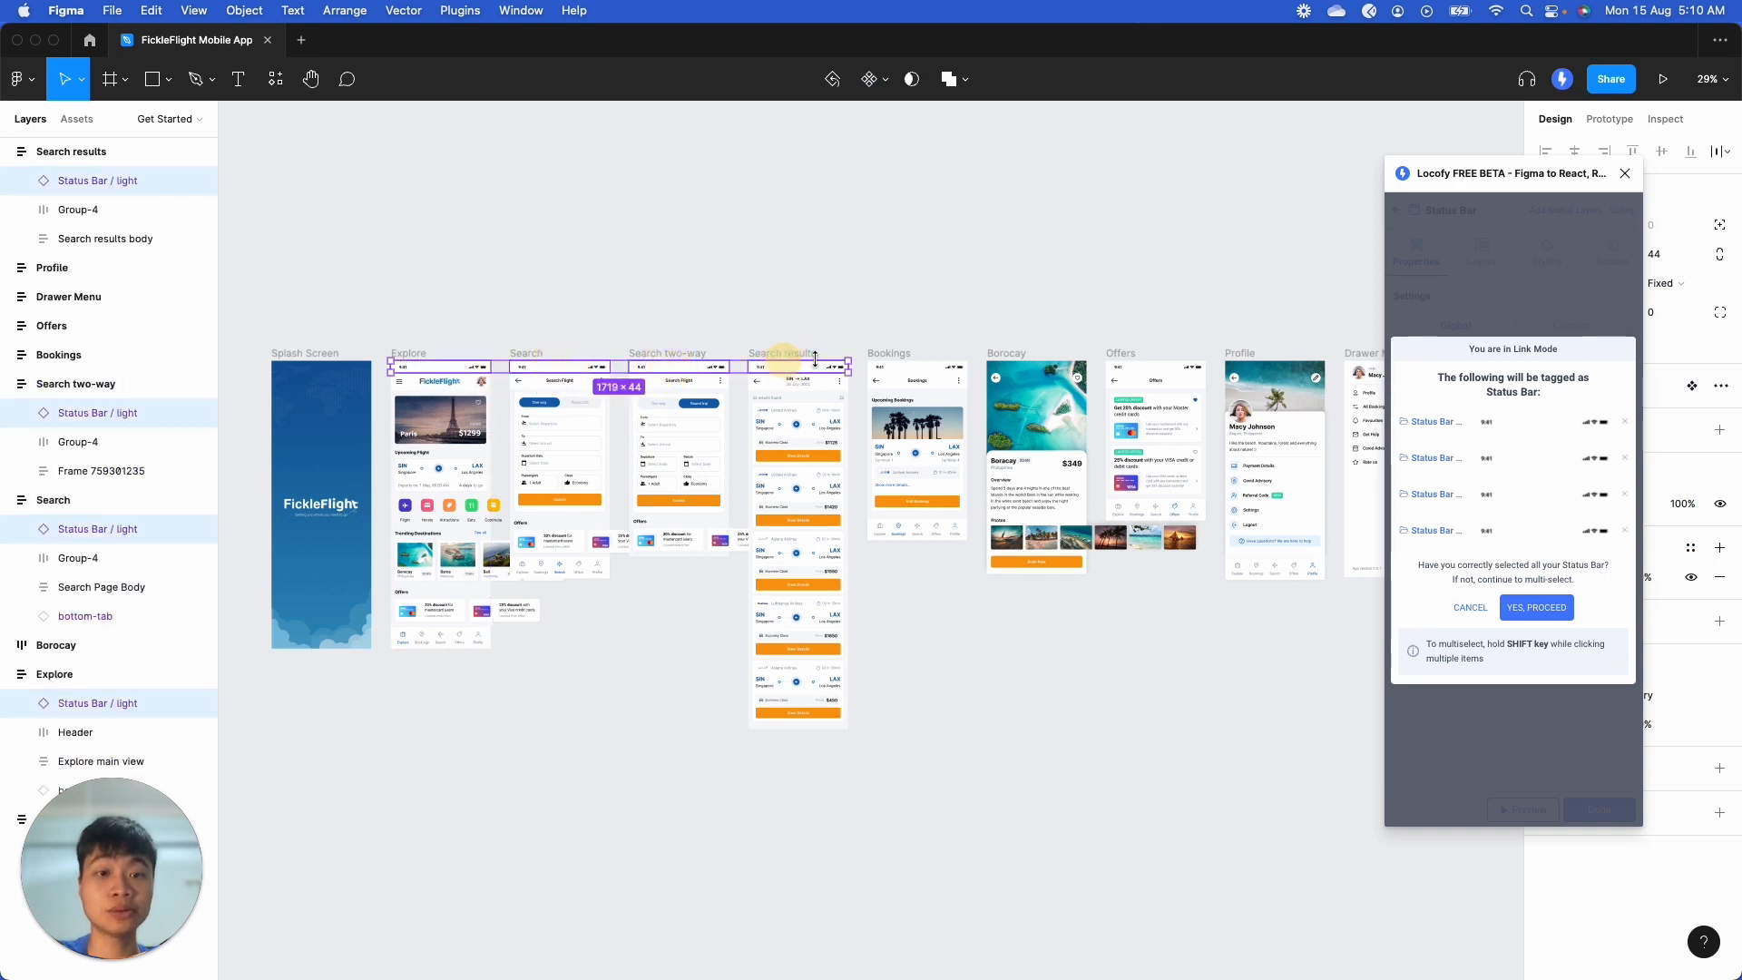
{"action": "left_click", "coordinate": [907, 367], "text": "shift"}
{"action": "left_click", "coordinate": [1184, 367], "text": "shift"}
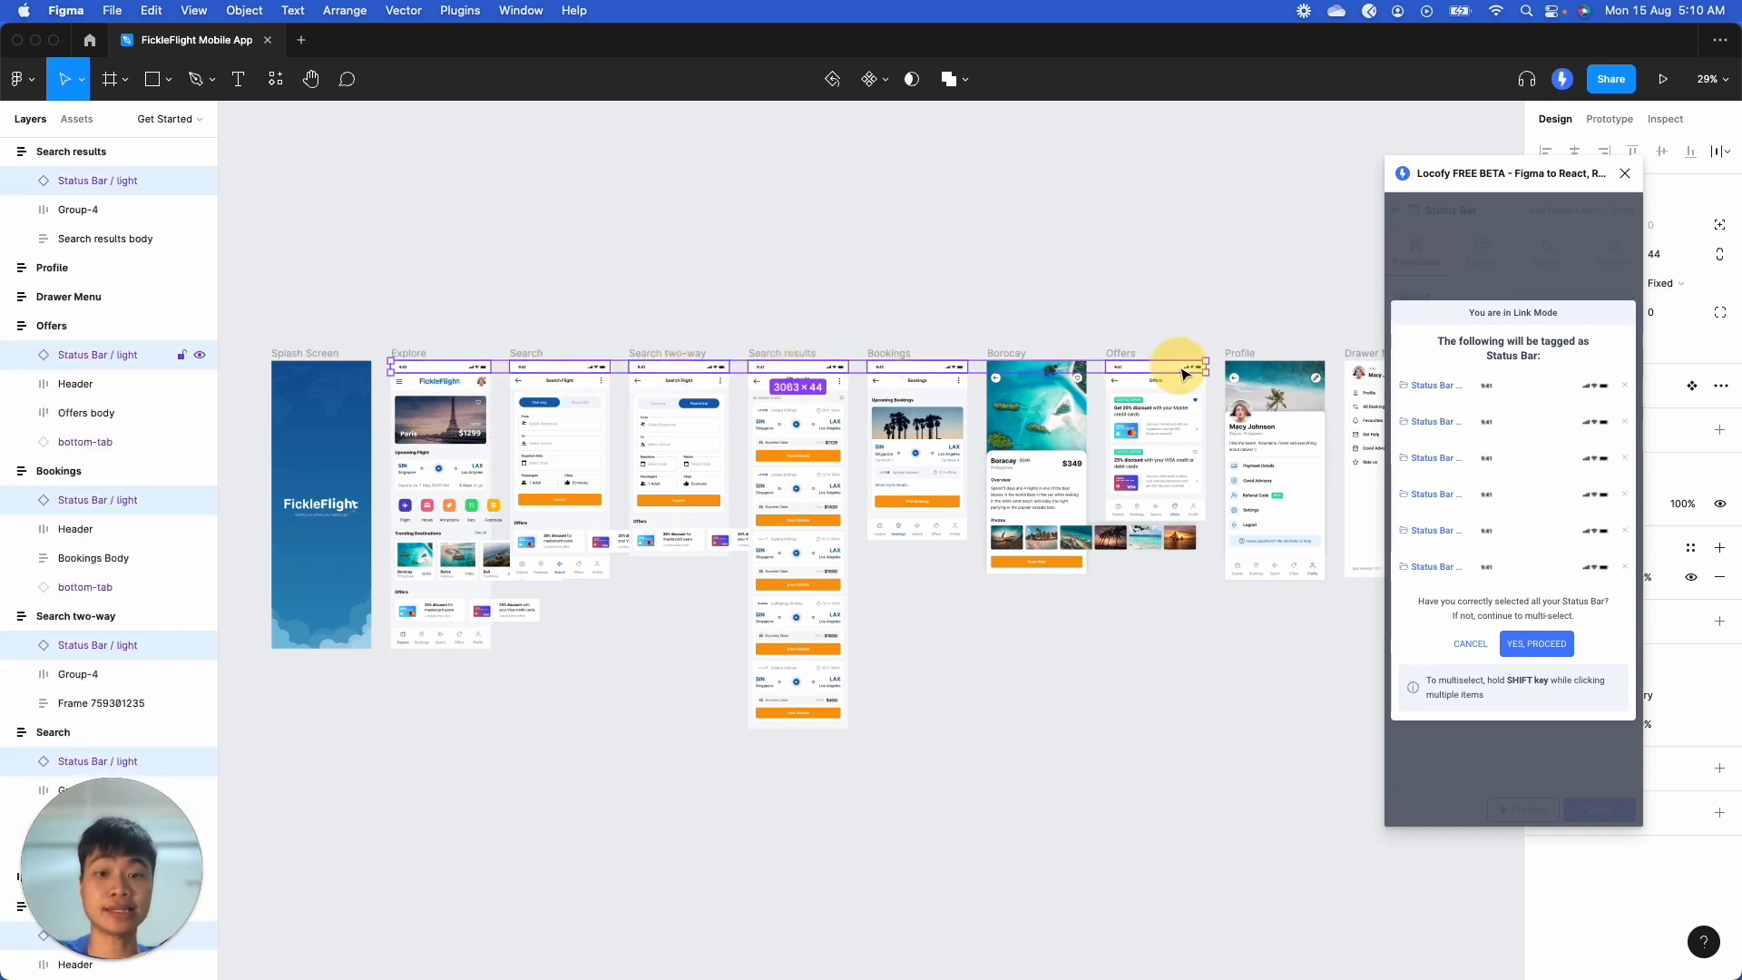
{"action": "scroll", "coordinate": [1182, 372], "scroll_direction": "right", "scroll_amount": 3}
{"action": "scroll", "coordinate": [1182, 372], "scroll_direction": "left", "scroll_amount": 4}
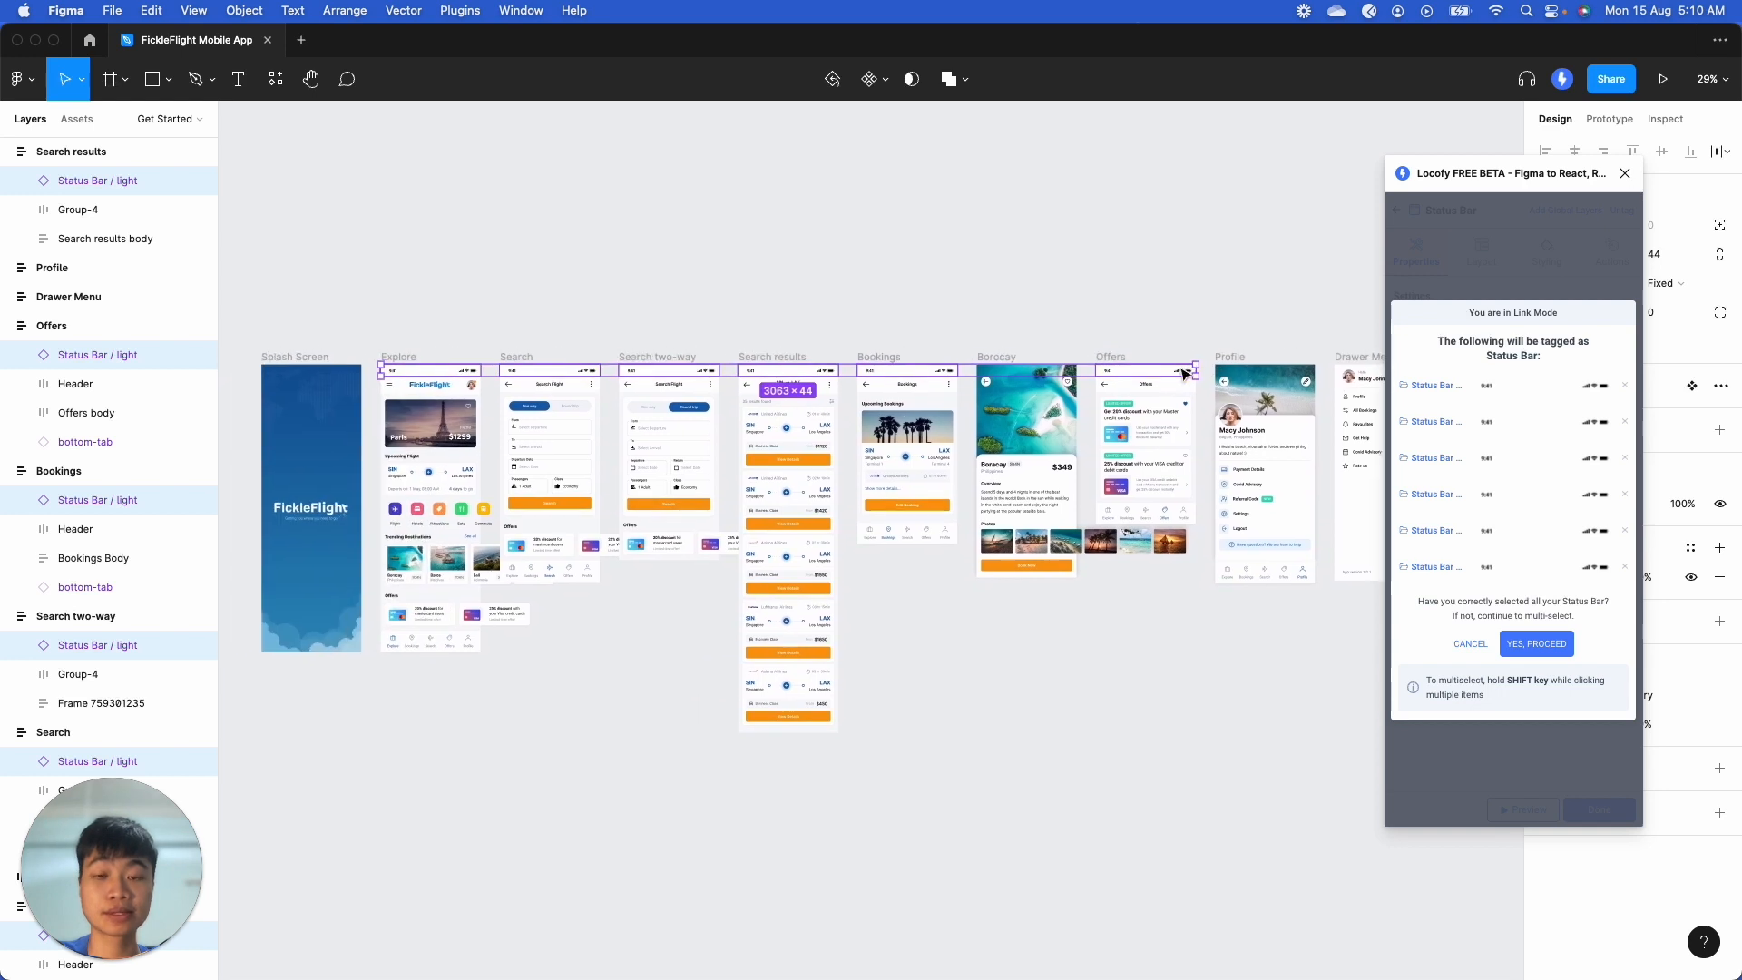
{"action": "left_click", "coordinate": [1537, 644]}
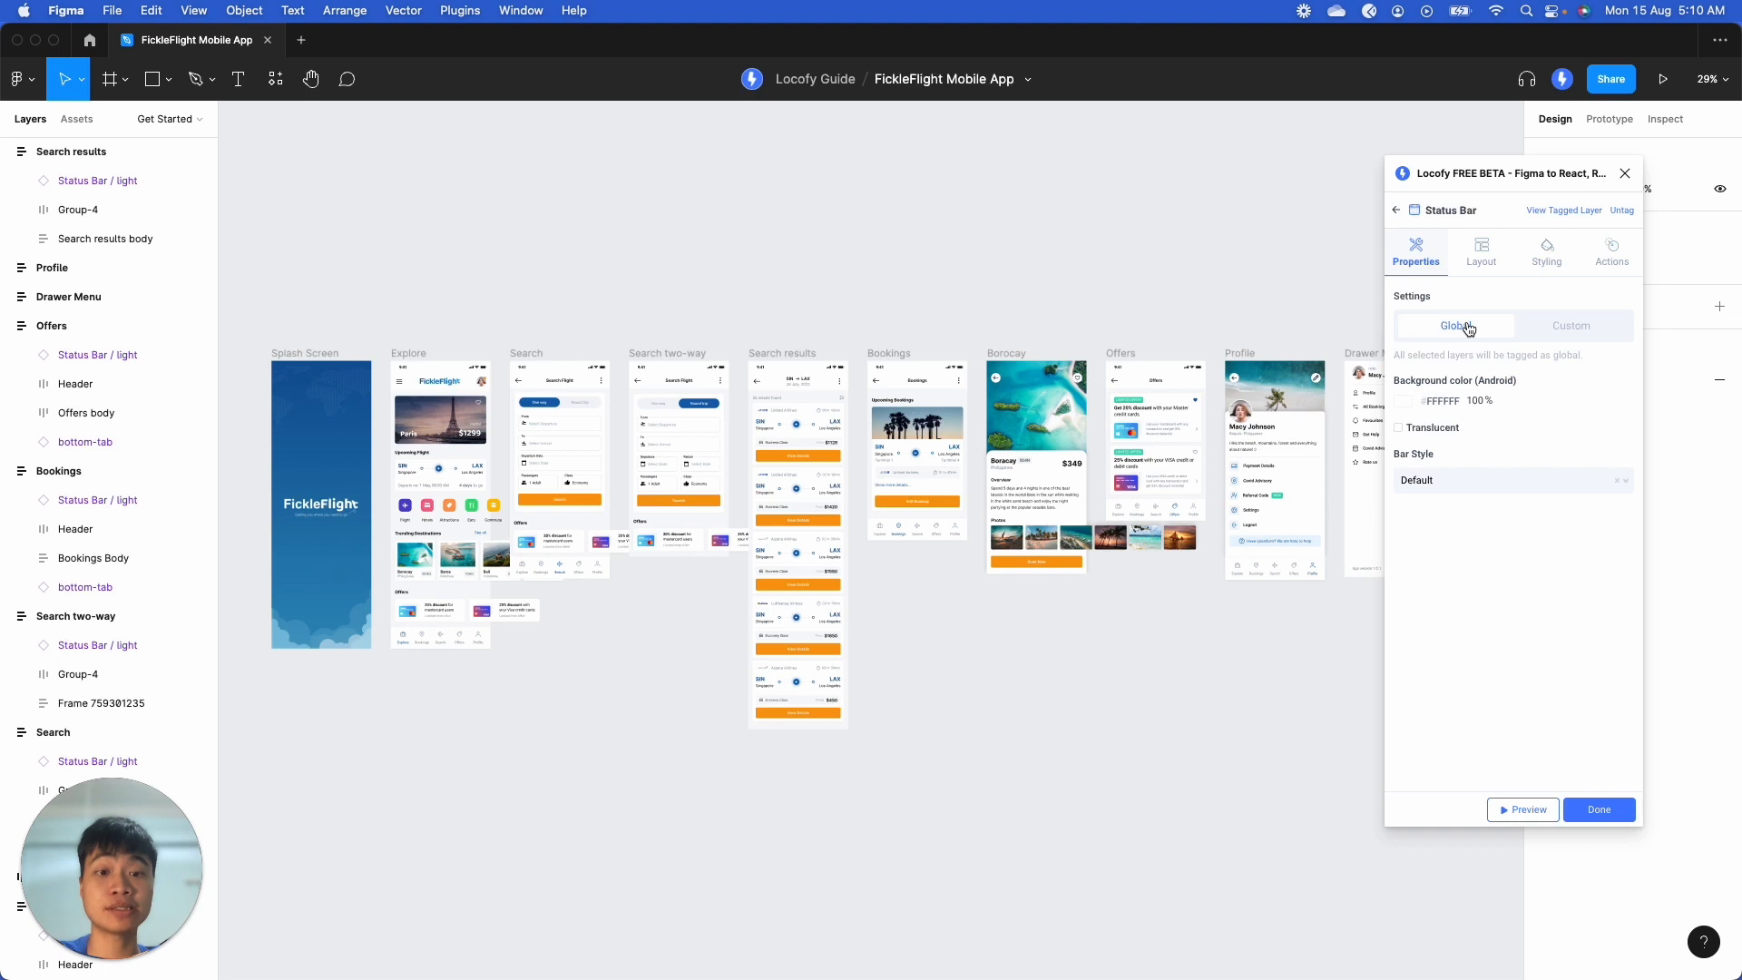
Step: Compare the Status Bar tag's Global and Custom settings and check the available Bar Style options
{"action": "left_click", "coordinate": [1579, 336]}
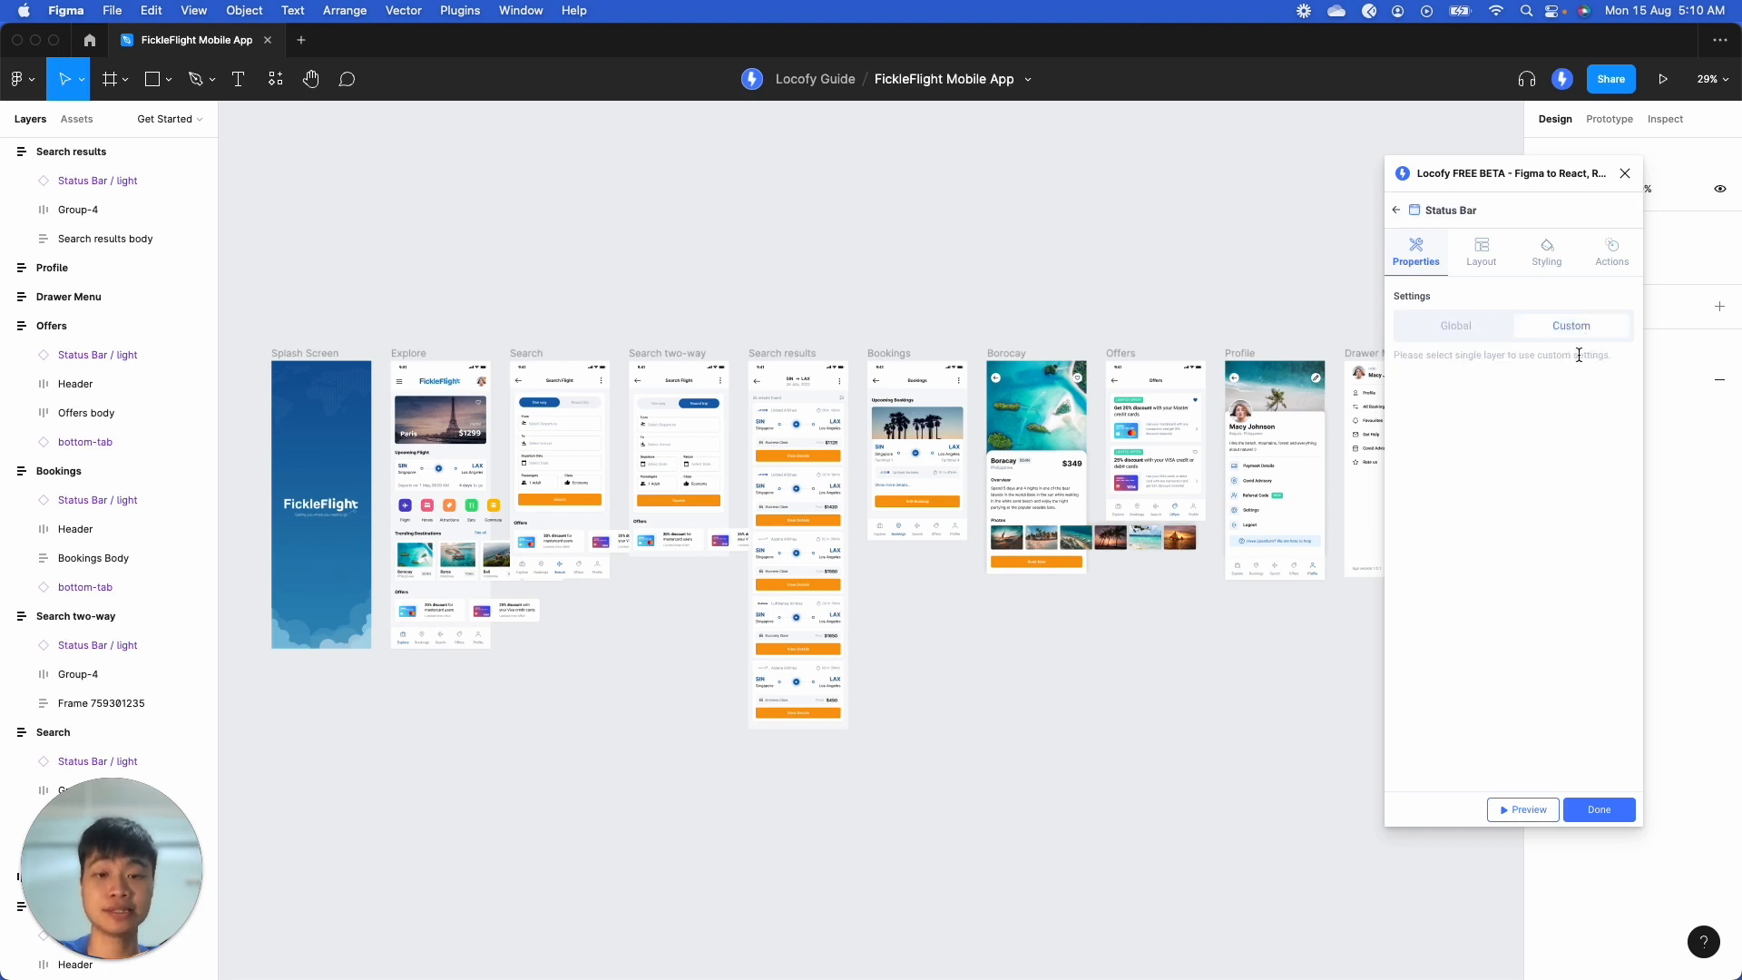
{"action": "left_click", "coordinate": [1488, 328]}
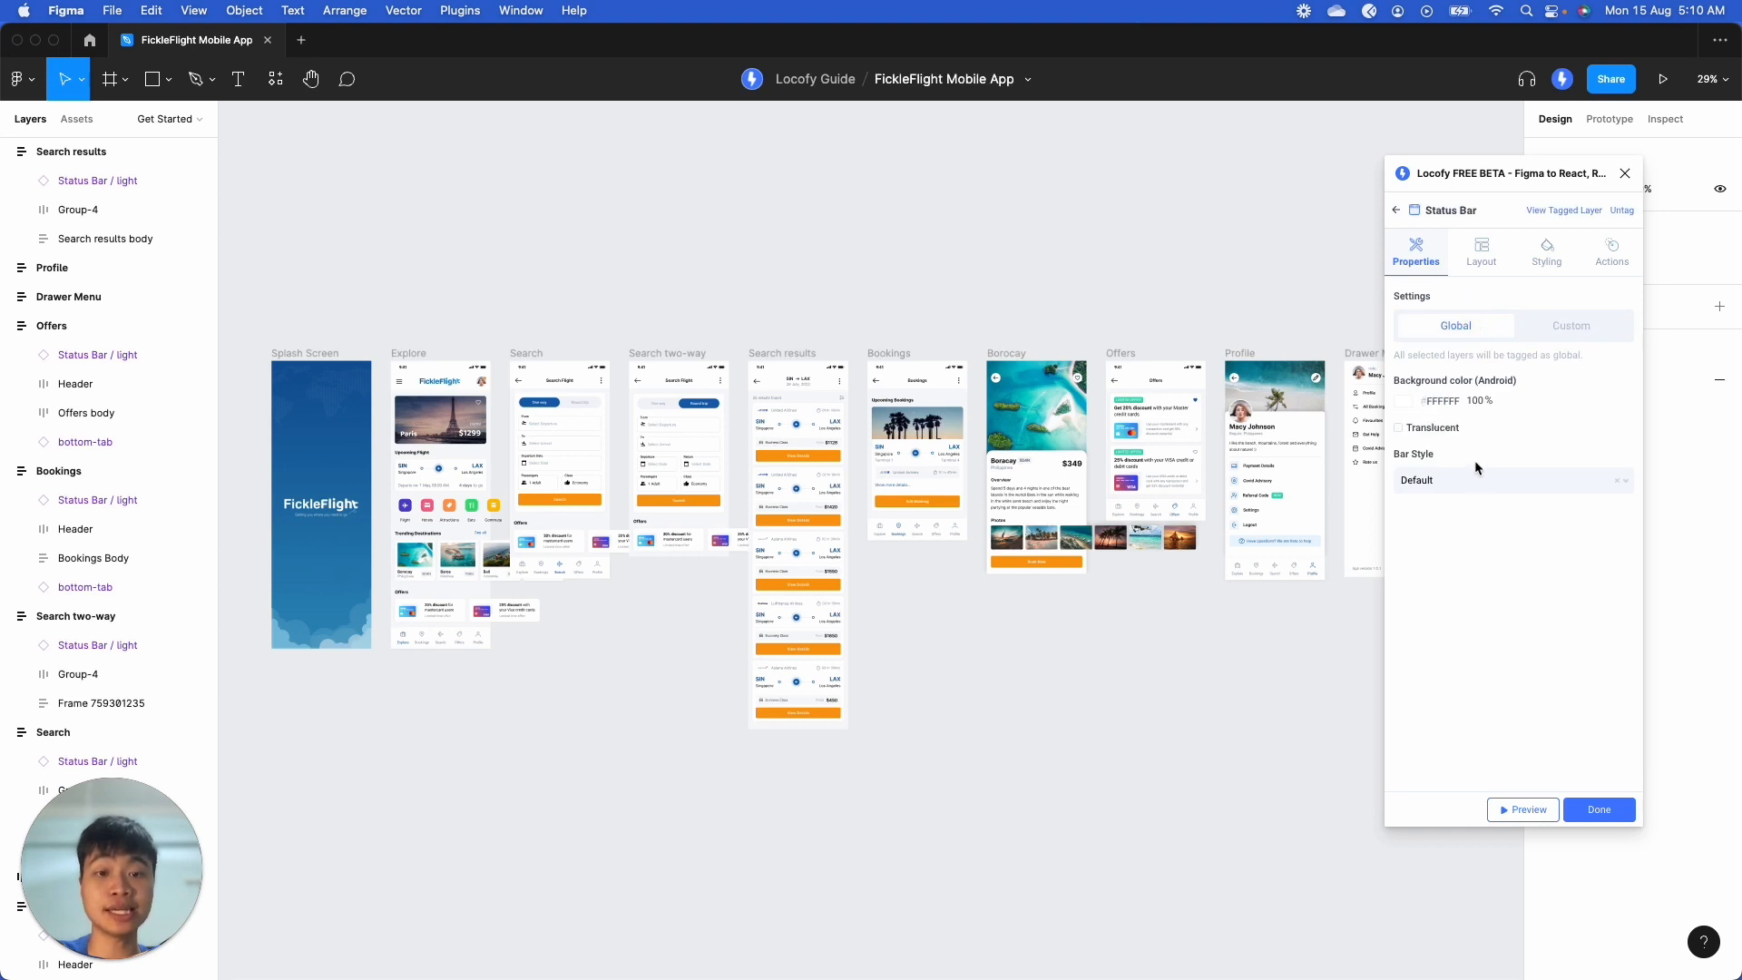
{"action": "left_click", "coordinate": [1484, 486]}
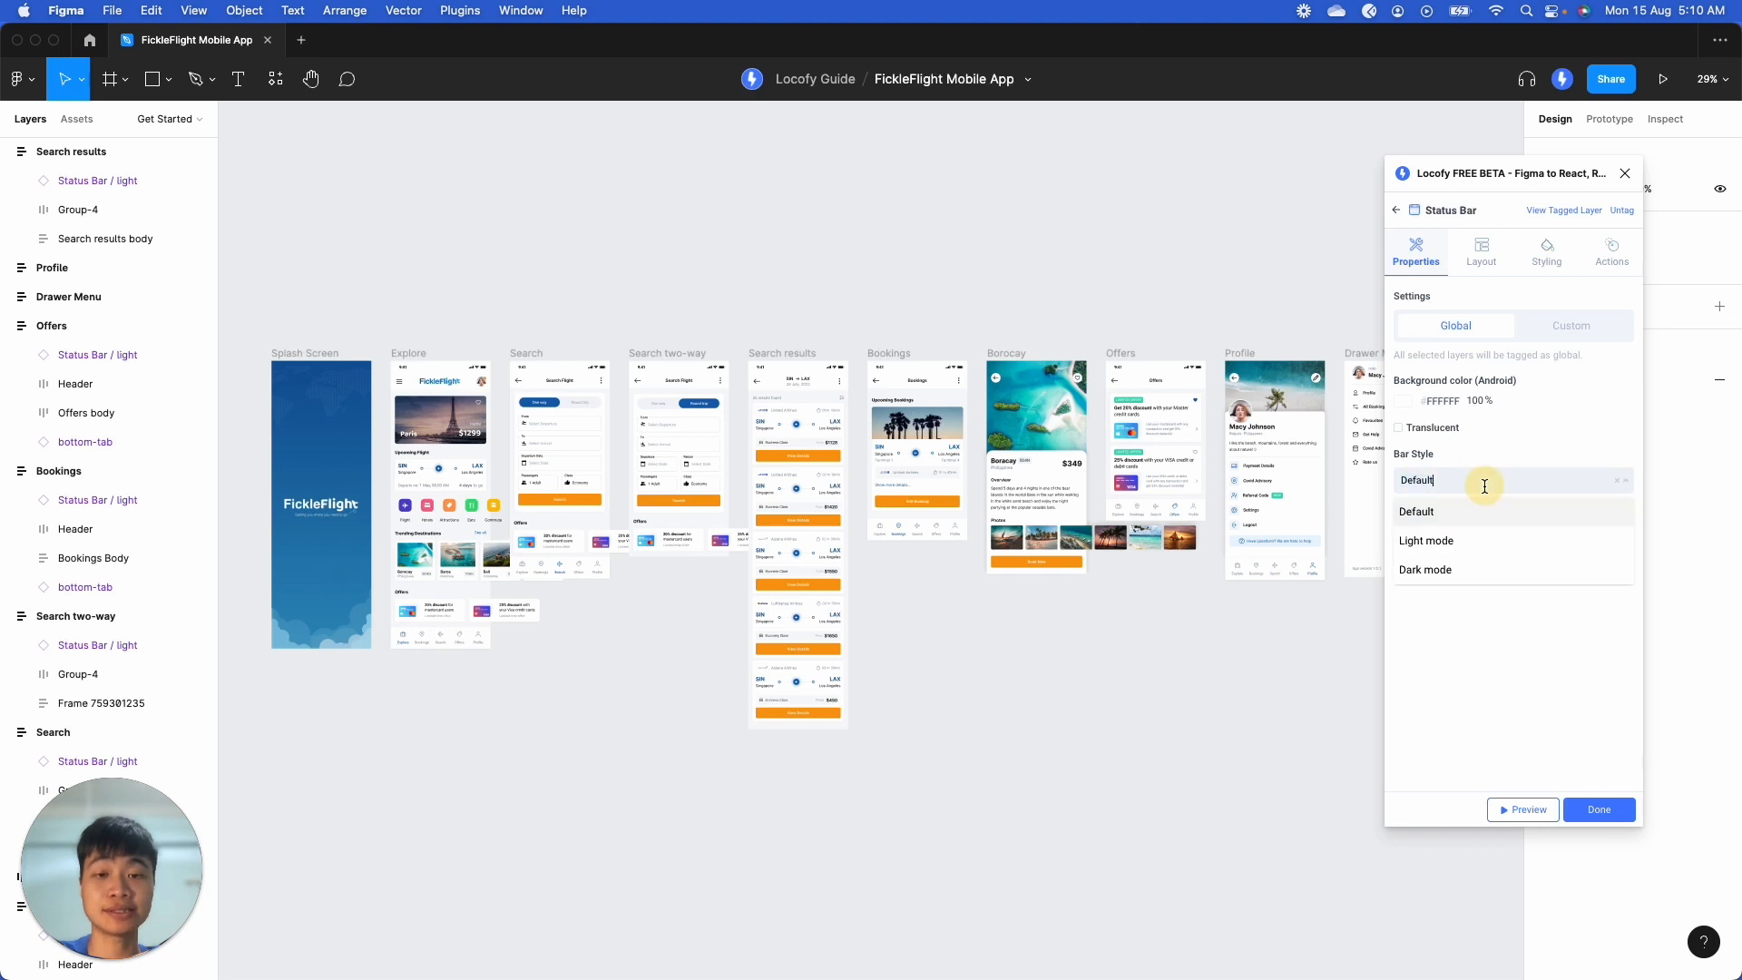
{"action": "left_click", "coordinate": [1504, 445]}
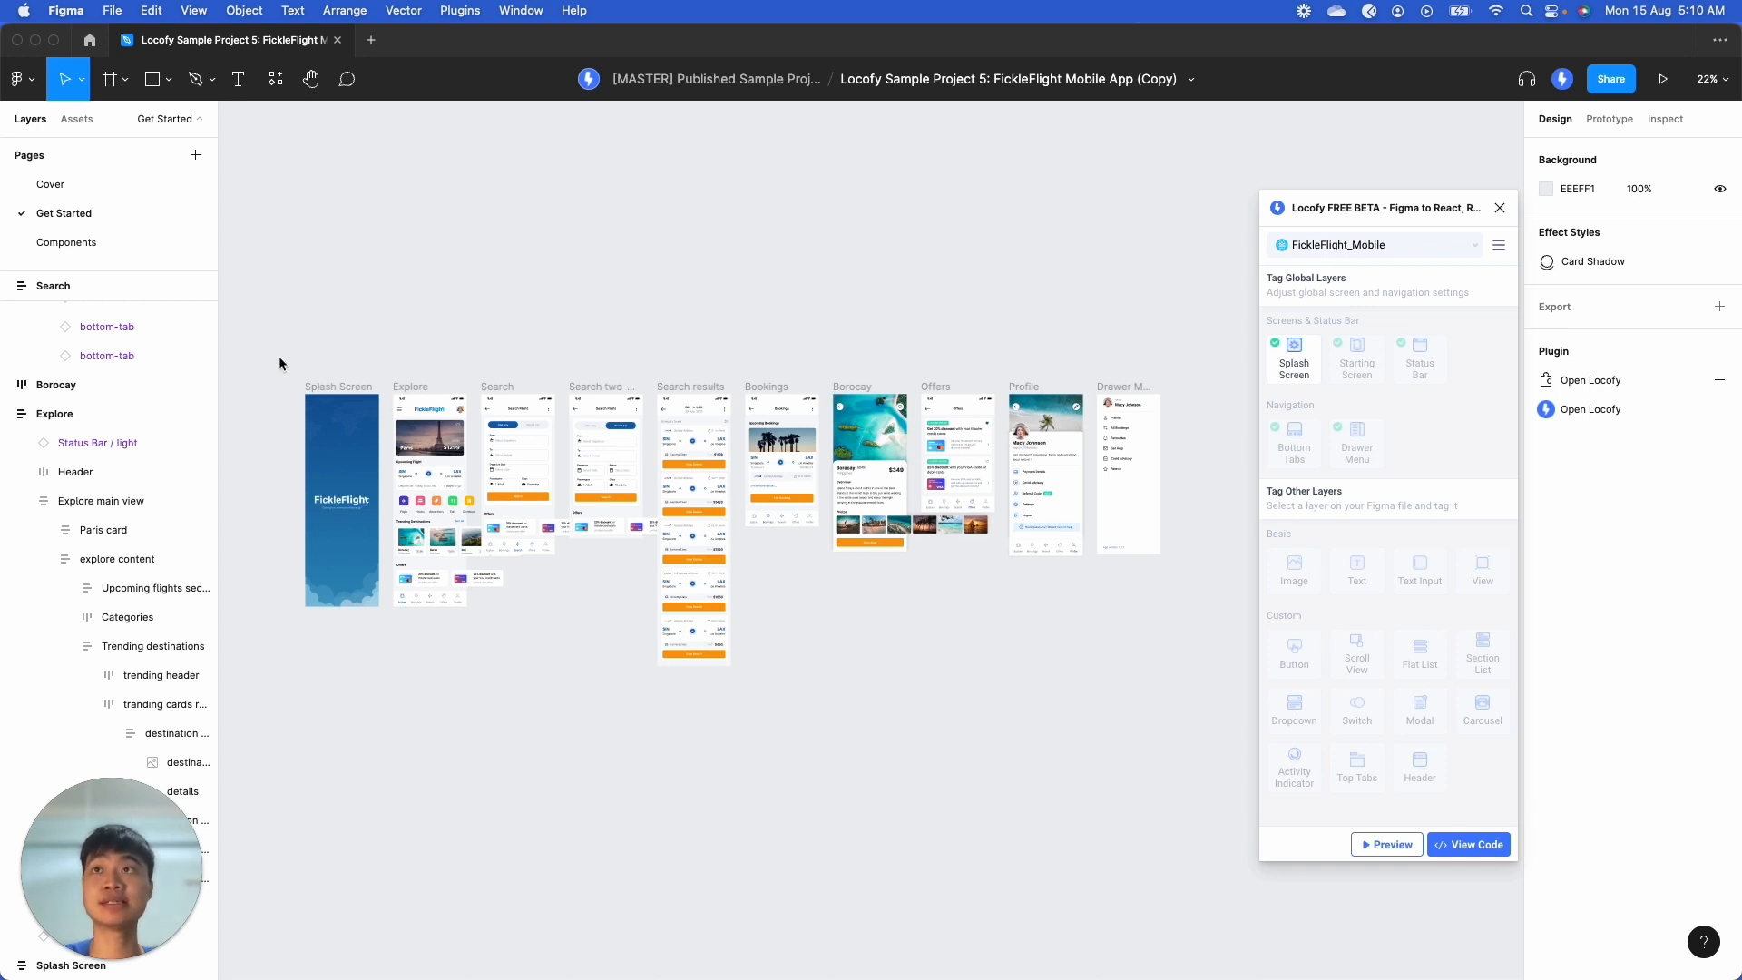
Step: Sync all the selected frames to the FickleFlight_Mobile project as React Native code and open the code in Locofy Builder
{"action": "left_click", "coordinate": [869, 739]}
{"action": "left_click_drag", "start_coordinate": [264, 340], "coordinate": [1199, 730]}
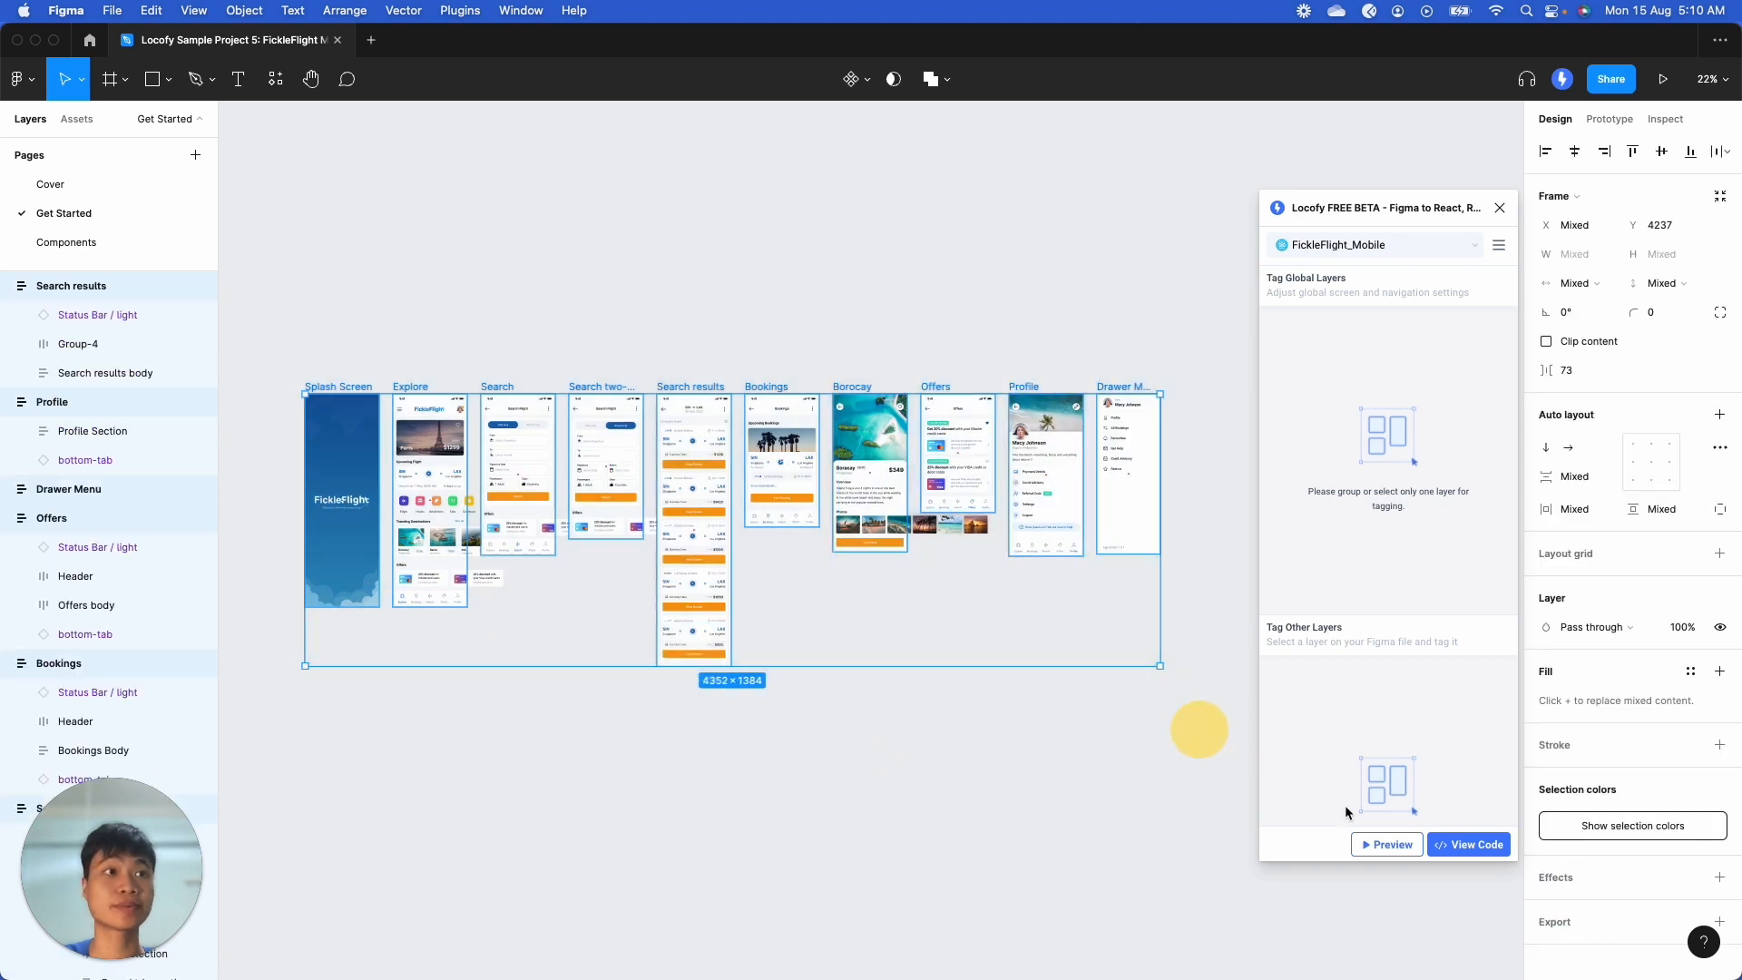
{"action": "left_click", "coordinate": [1486, 844]}
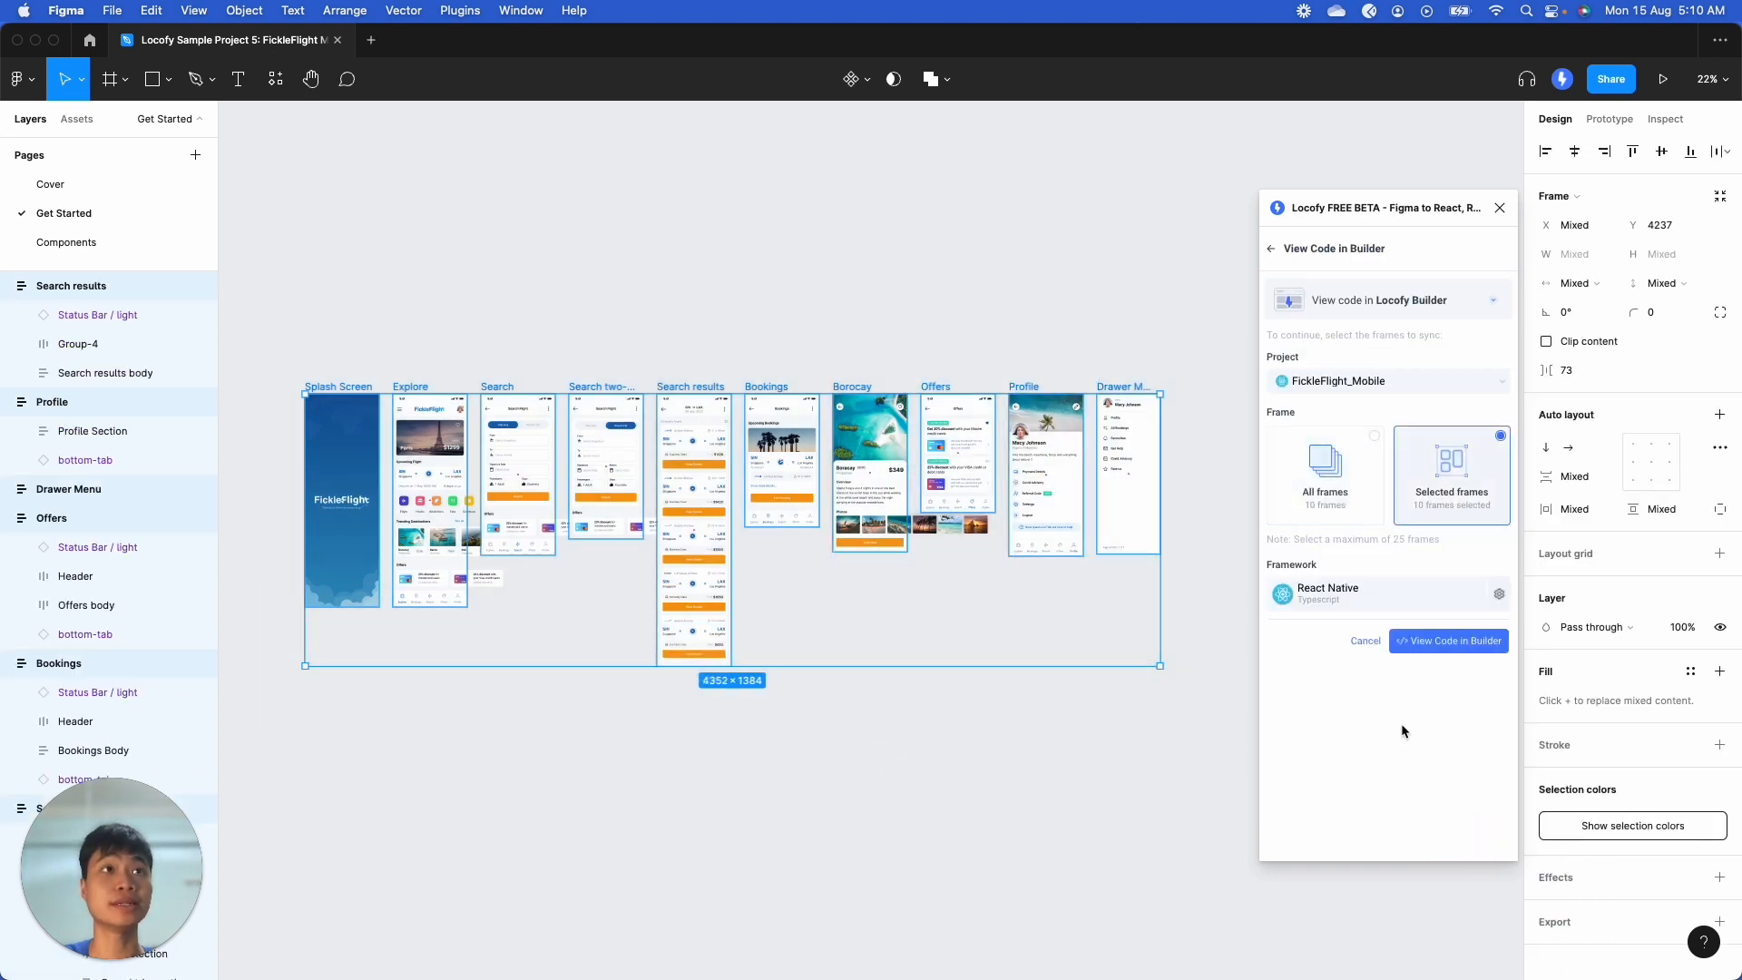
{"action": "left_click", "coordinate": [1476, 646]}
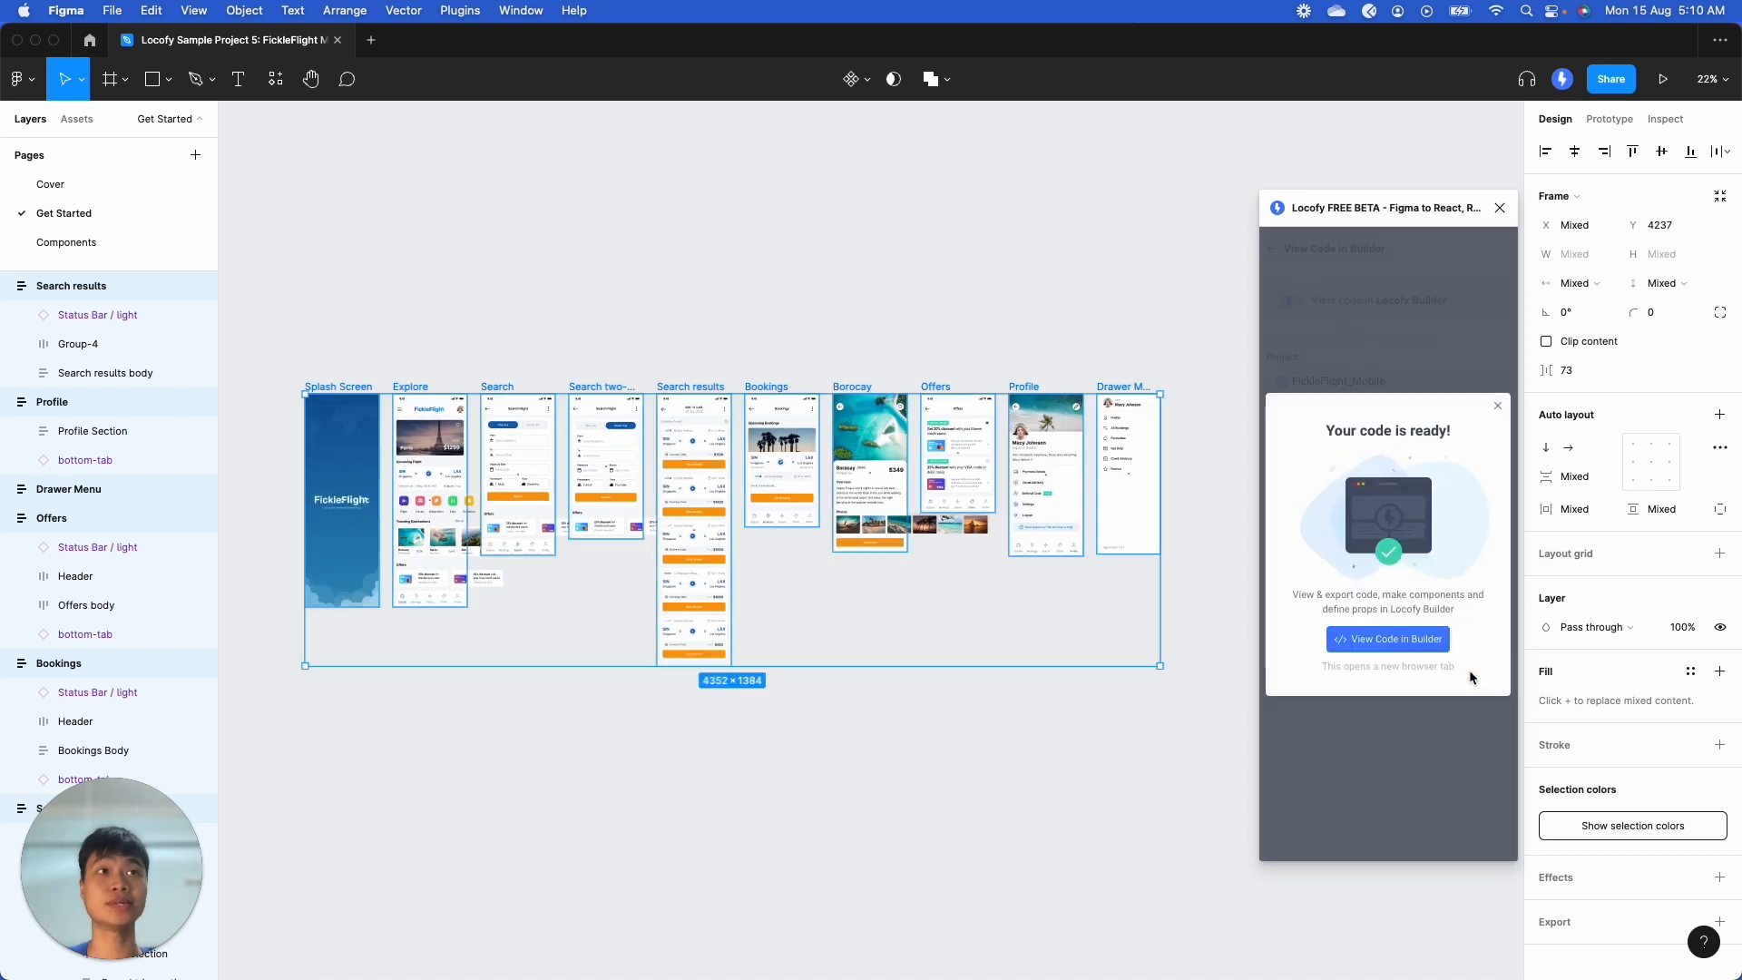
{"action": "left_click", "coordinate": [1430, 644]}
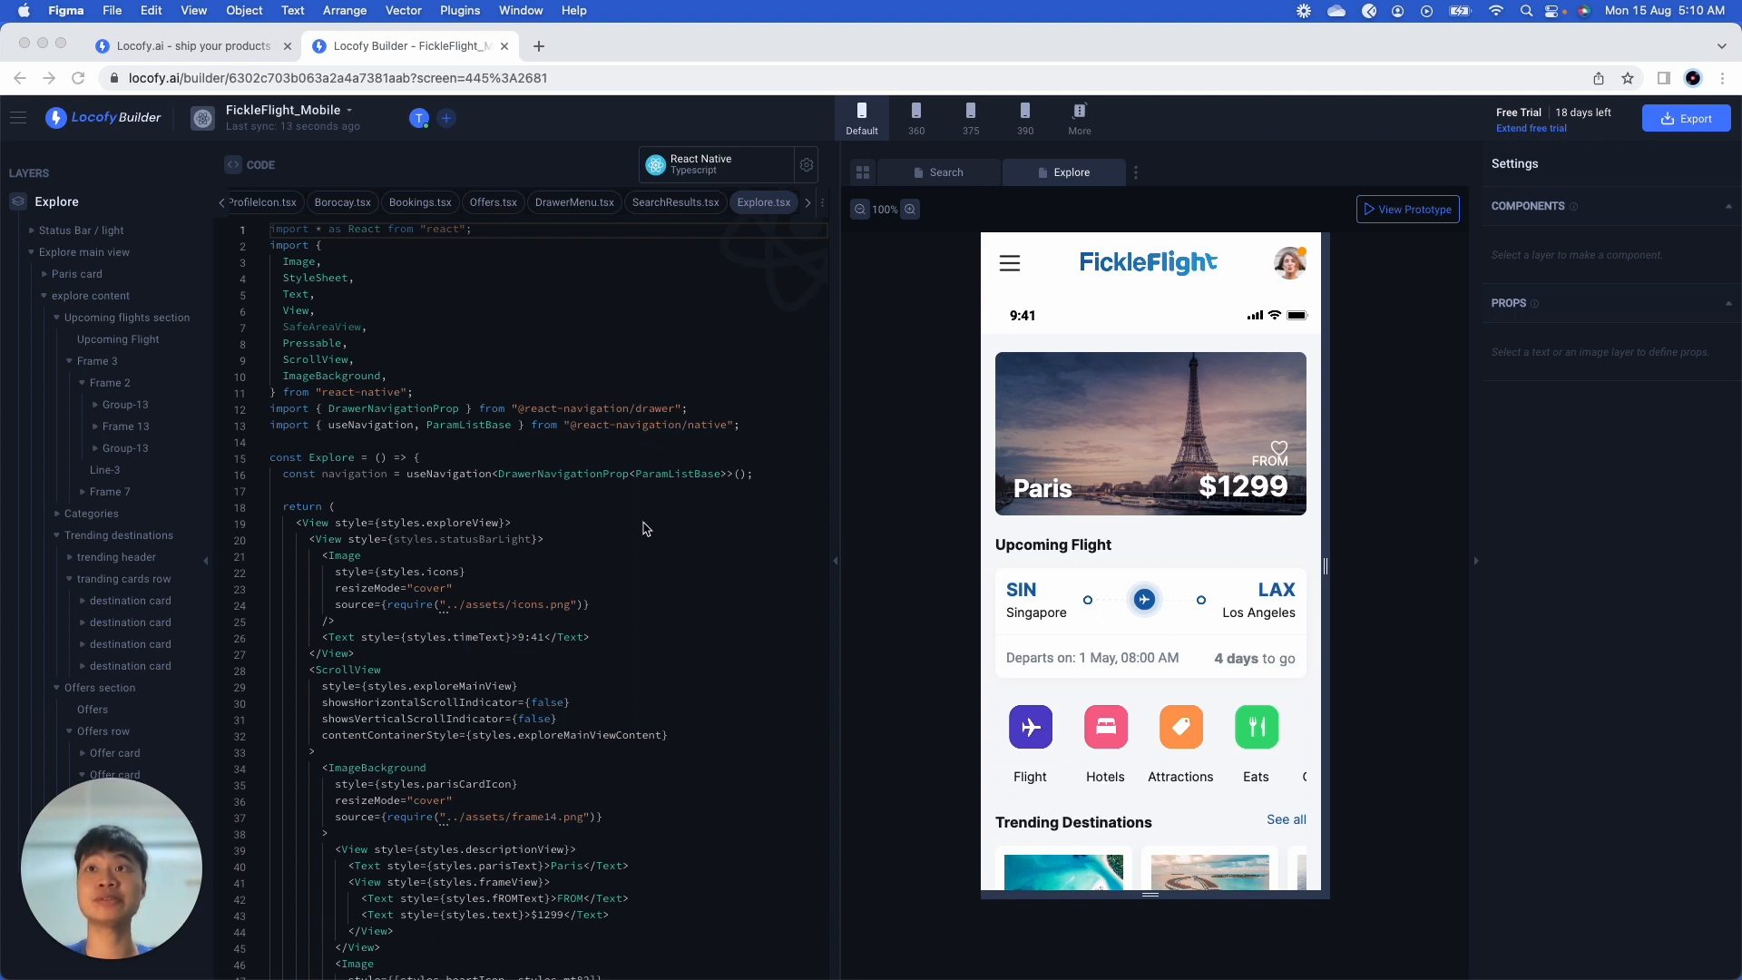
Step: Examine the generated Explore.tsx code and the React Native framework settings
{"action": "scroll", "coordinate": [644, 526], "scroll_direction": "down", "scroll_amount": 5}
{"action": "scroll", "coordinate": [648, 523], "scroll_direction": "up", "scroll_amount": 5}
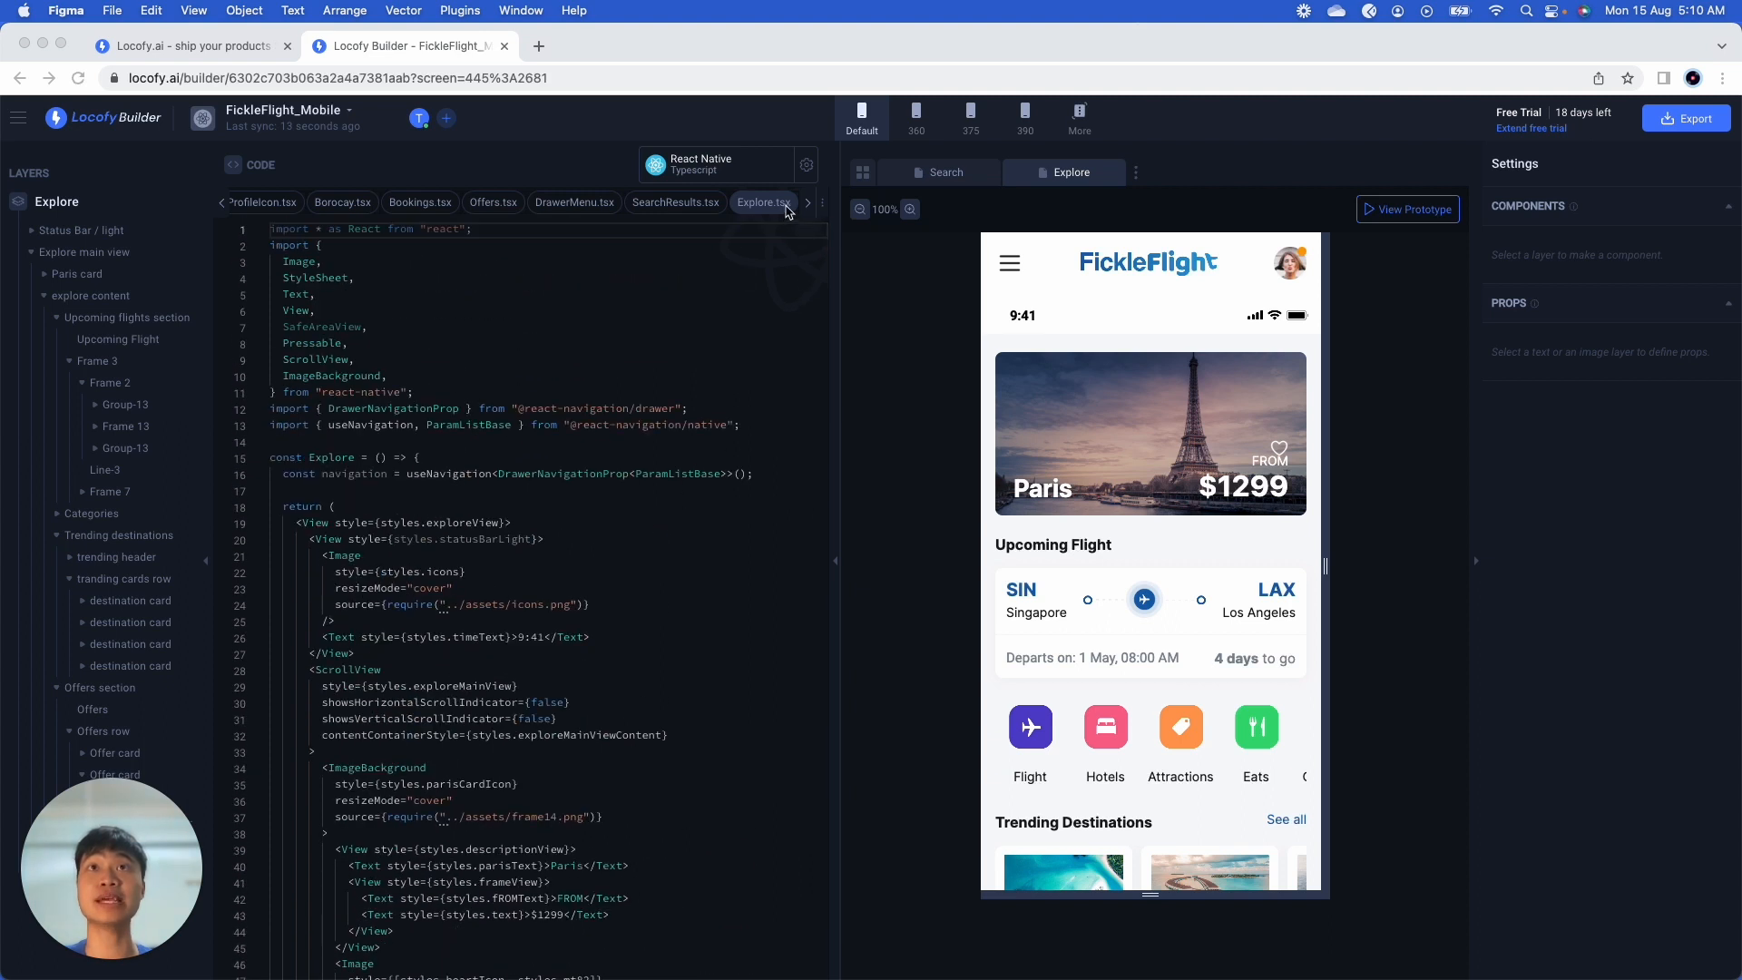
{"action": "left_click", "coordinate": [808, 167]}
{"action": "left_click", "coordinate": [809, 171]}
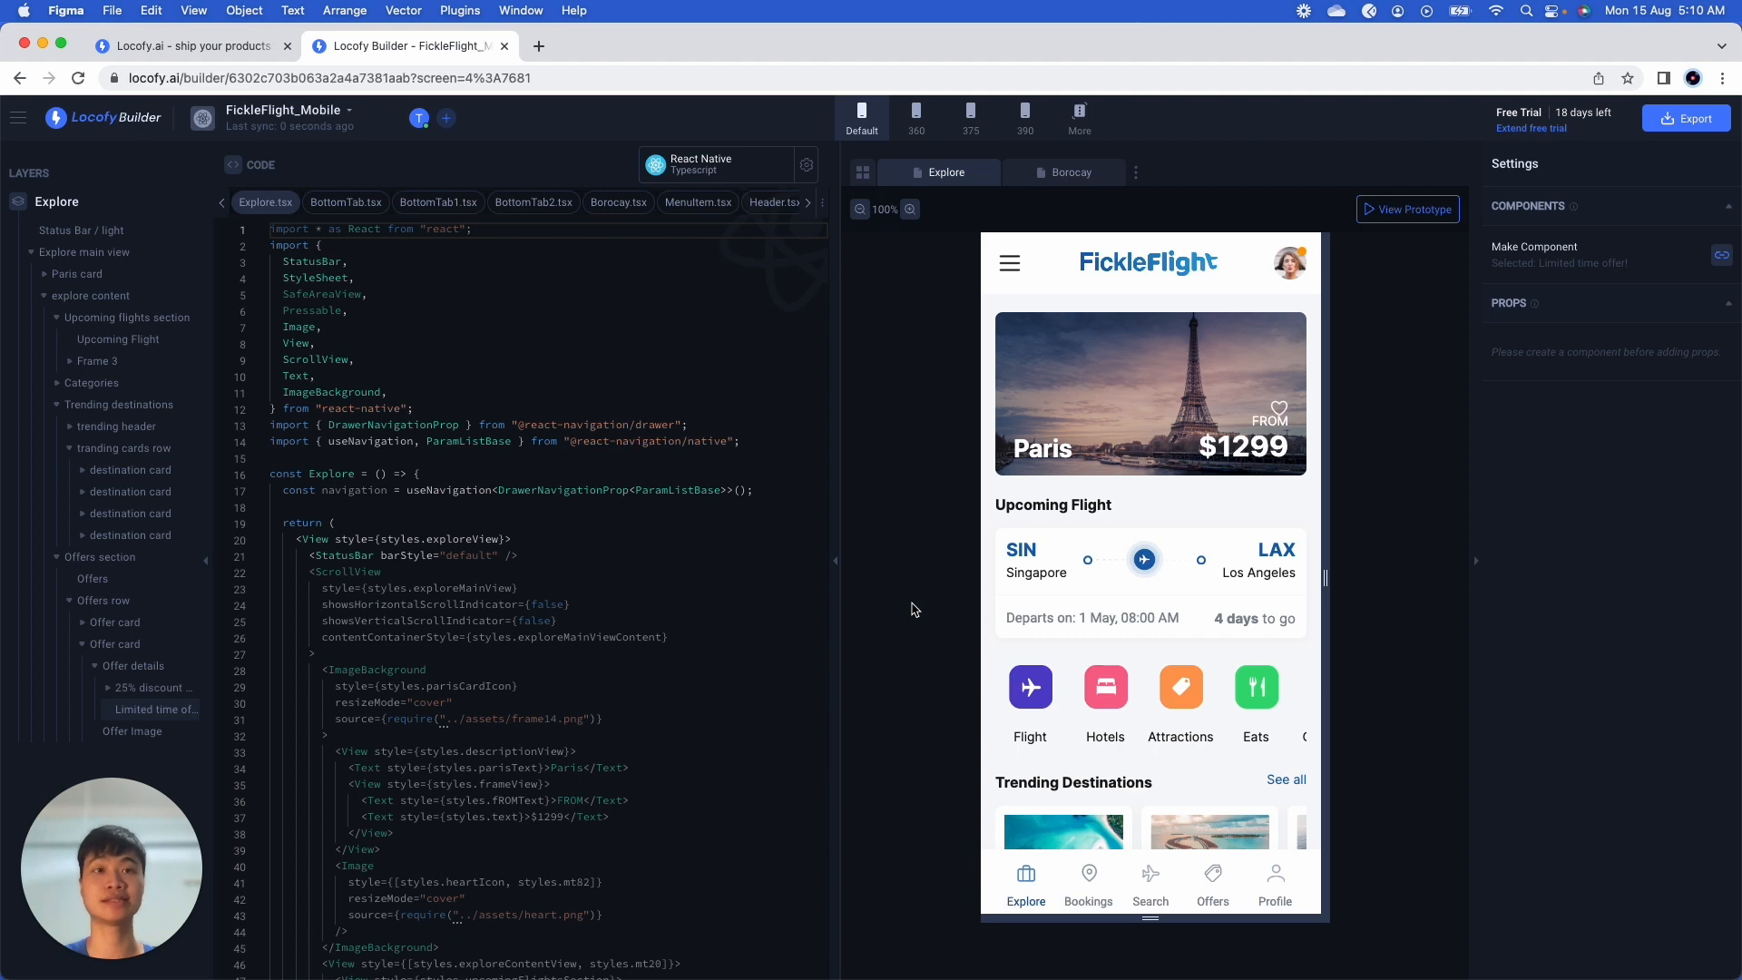
Step: Turn the Boracay card under Trending Destinations into a new component named DestinationCard
{"action": "scroll", "coordinate": [1190, 770], "scroll_direction": "down", "scroll_amount": 5}
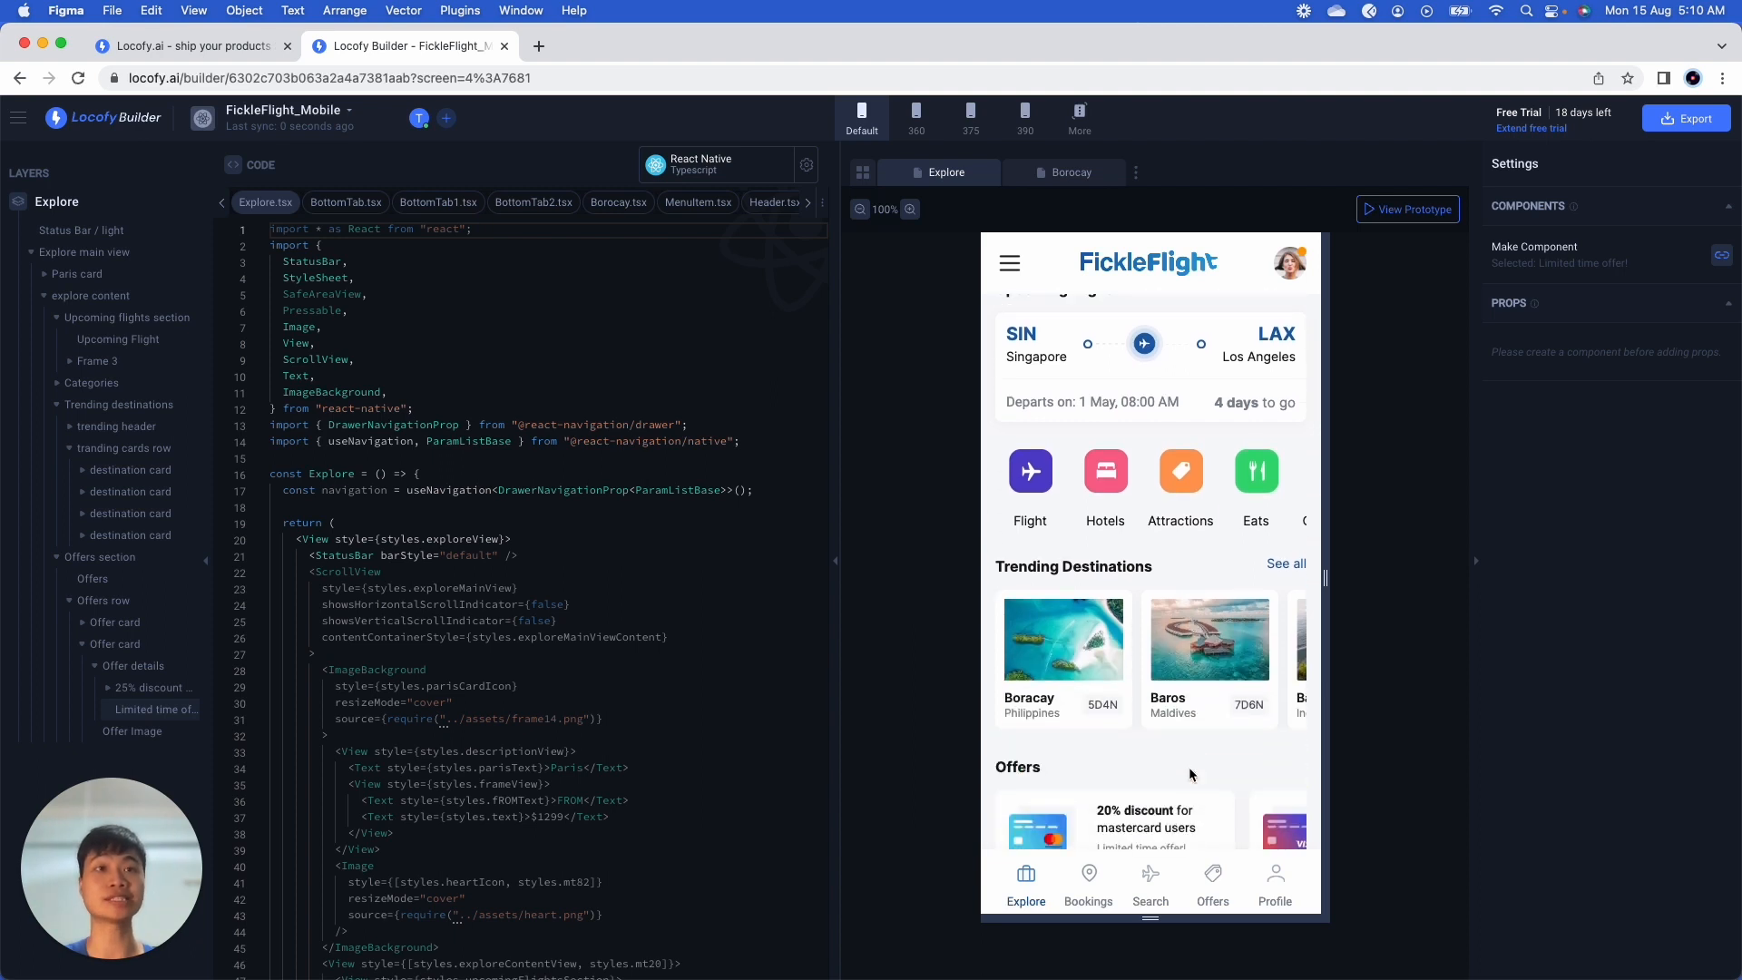
{"action": "left_click", "coordinate": [1123, 724]}
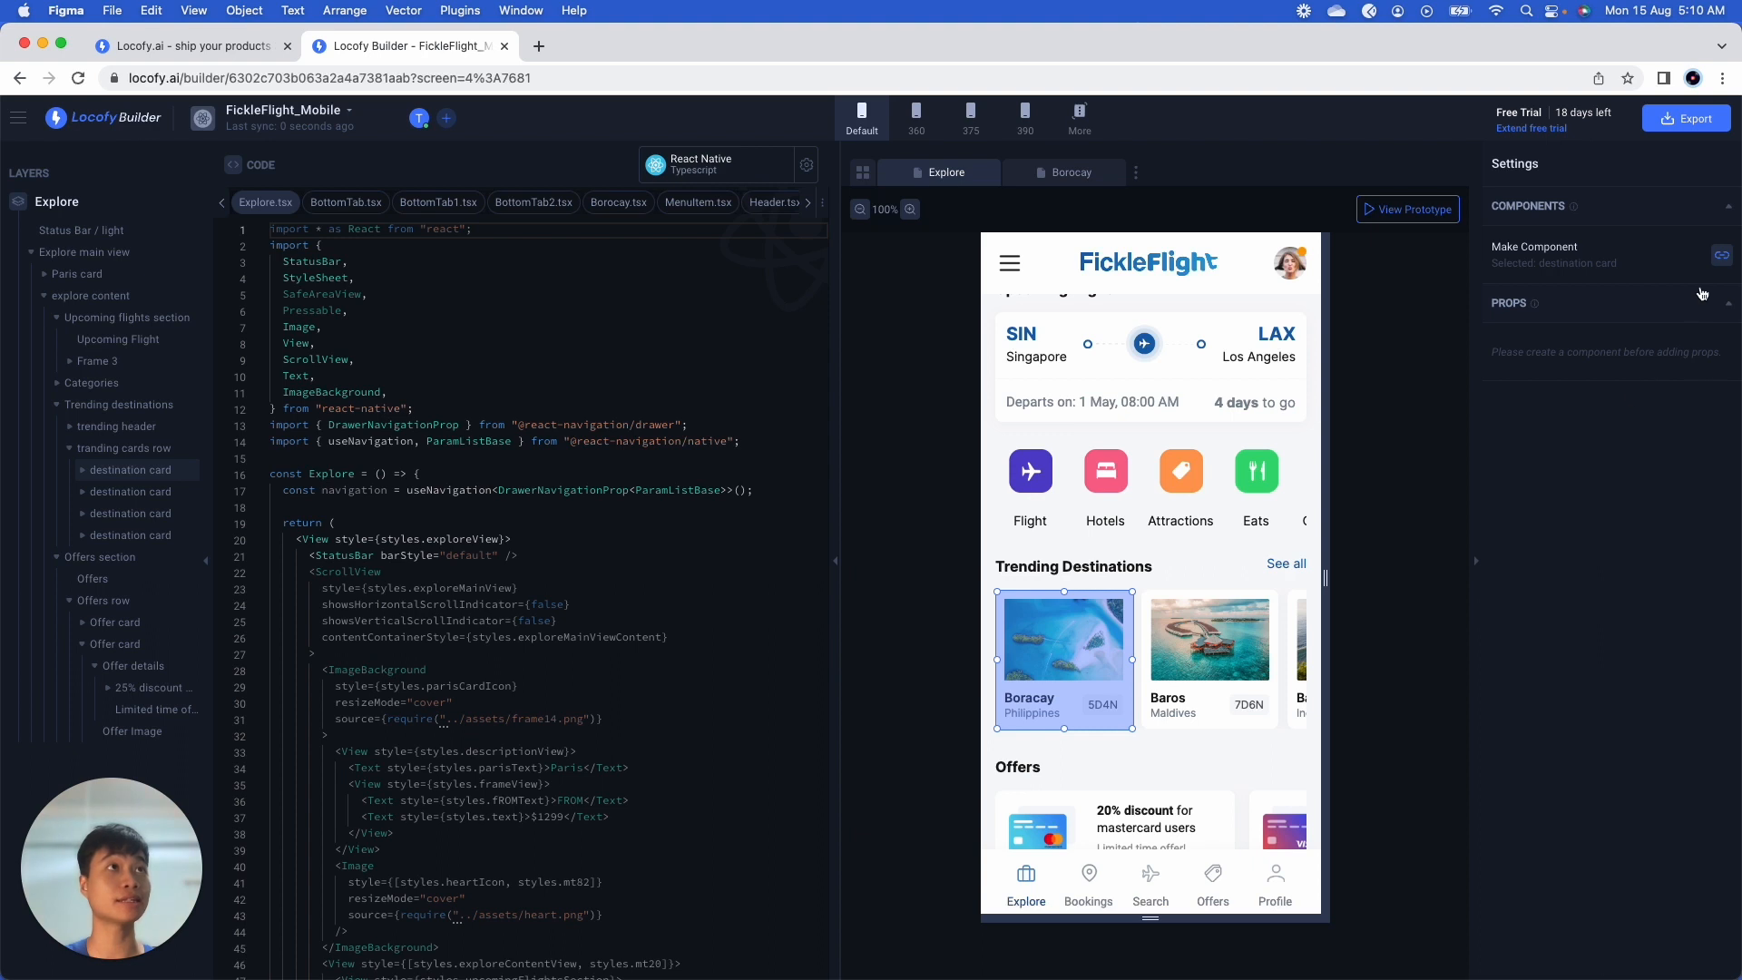
{"action": "left_click", "coordinate": [1721, 257]}
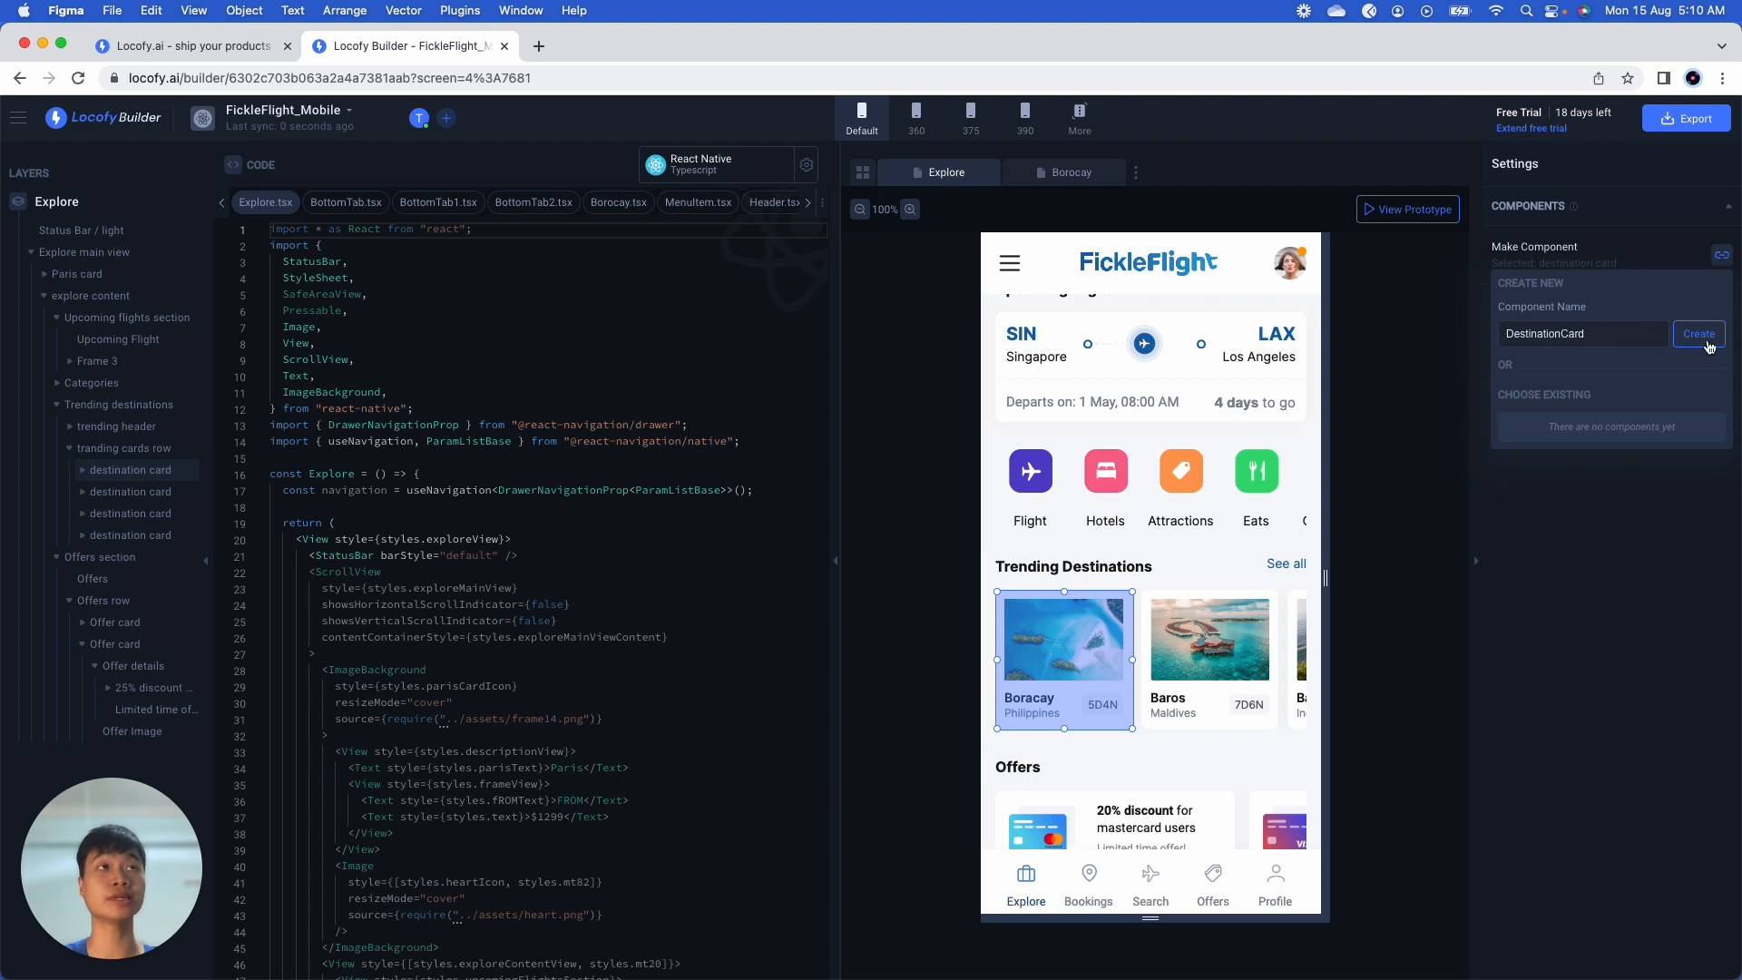
{"action": "left_click", "coordinate": [1706, 341]}
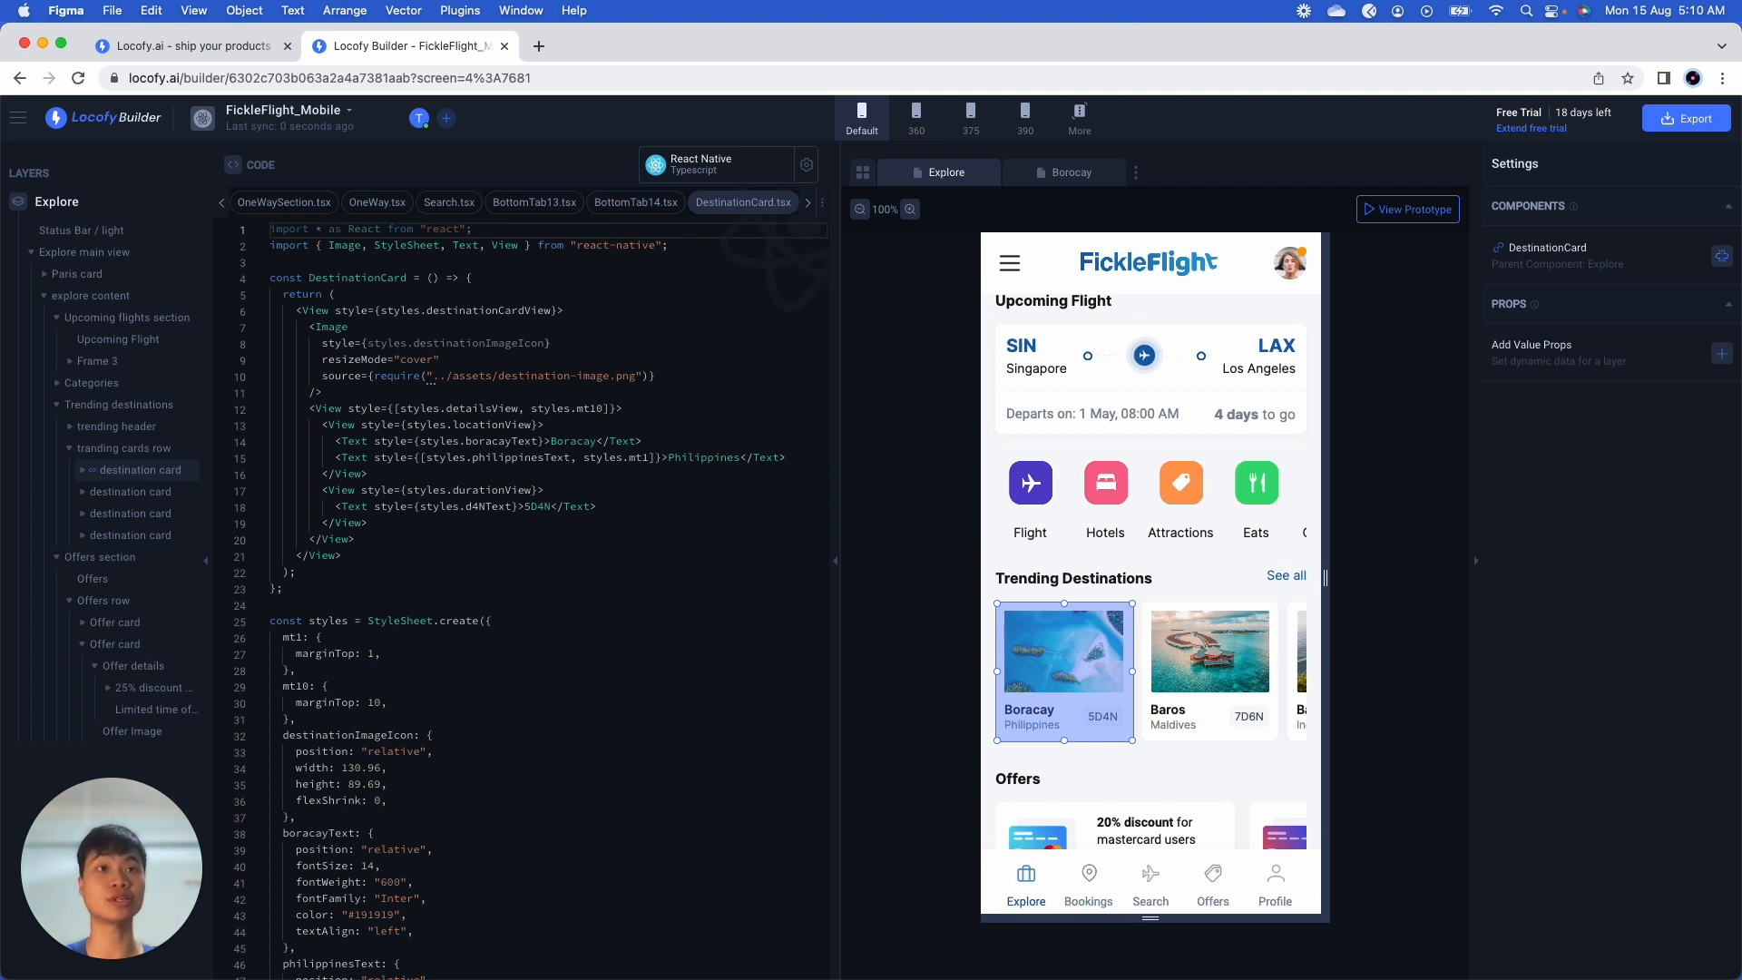
Step: Add a value prop named destinationTitle for the Boracay text layer of the DestinationCard component and save it
{"action": "left_click", "coordinate": [1723, 354]}
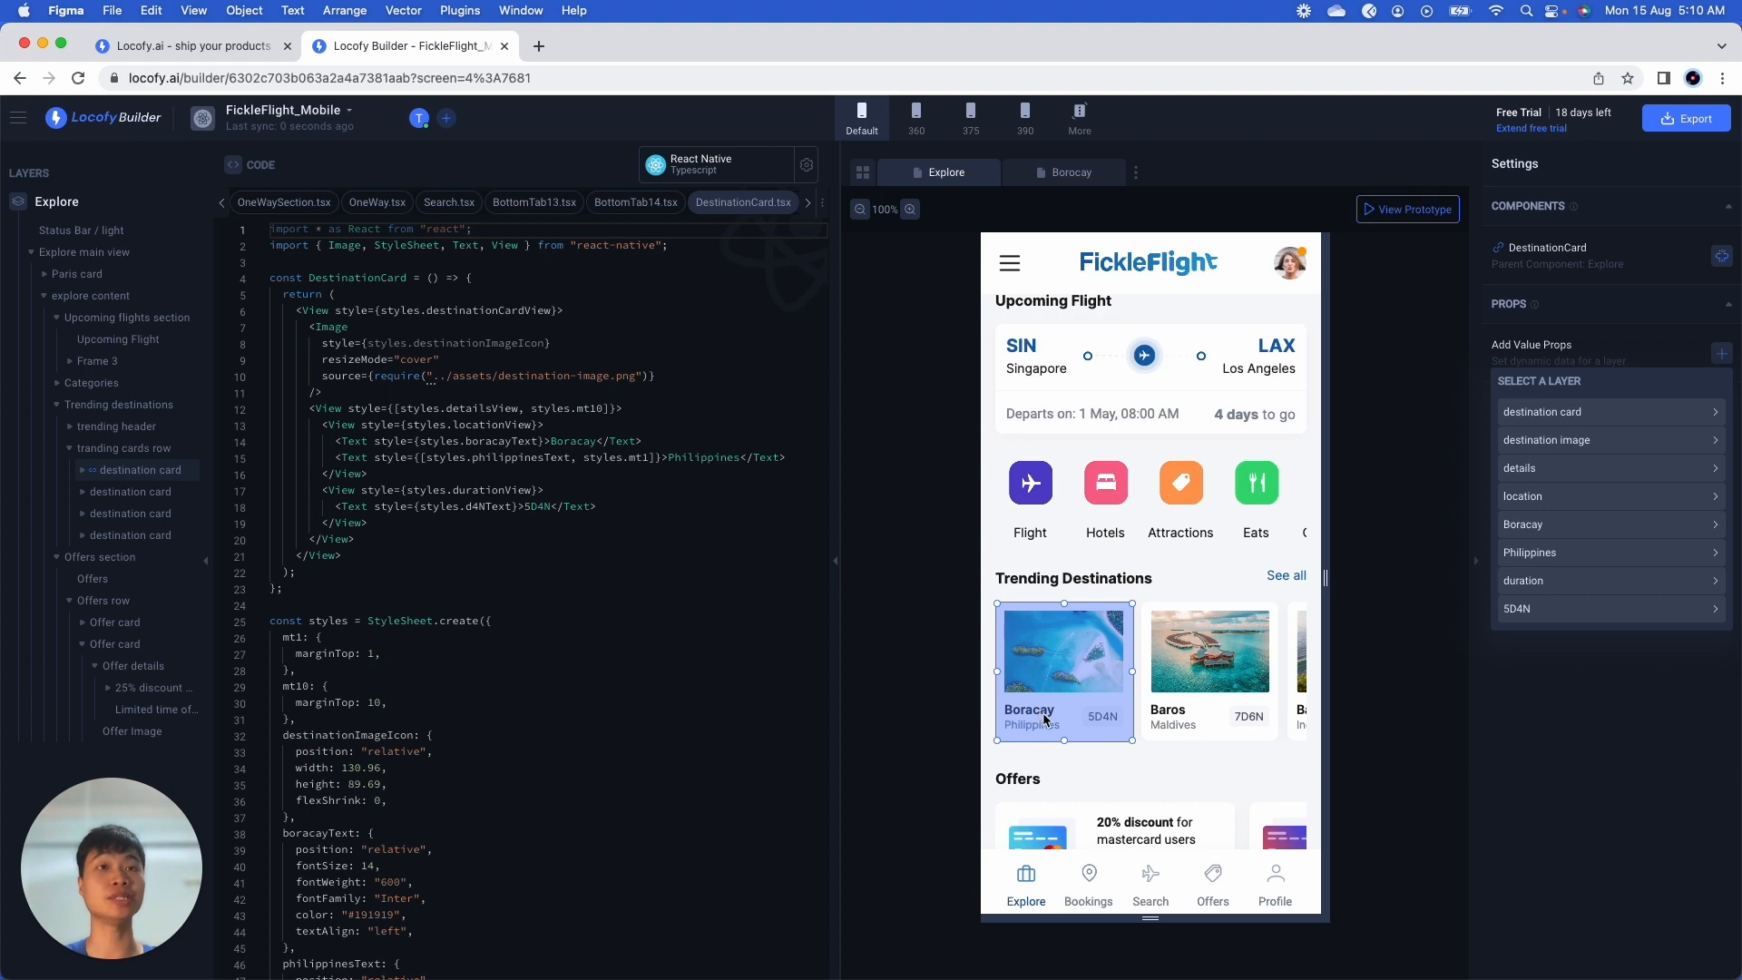
{"action": "left_click", "coordinate": [1668, 530]}
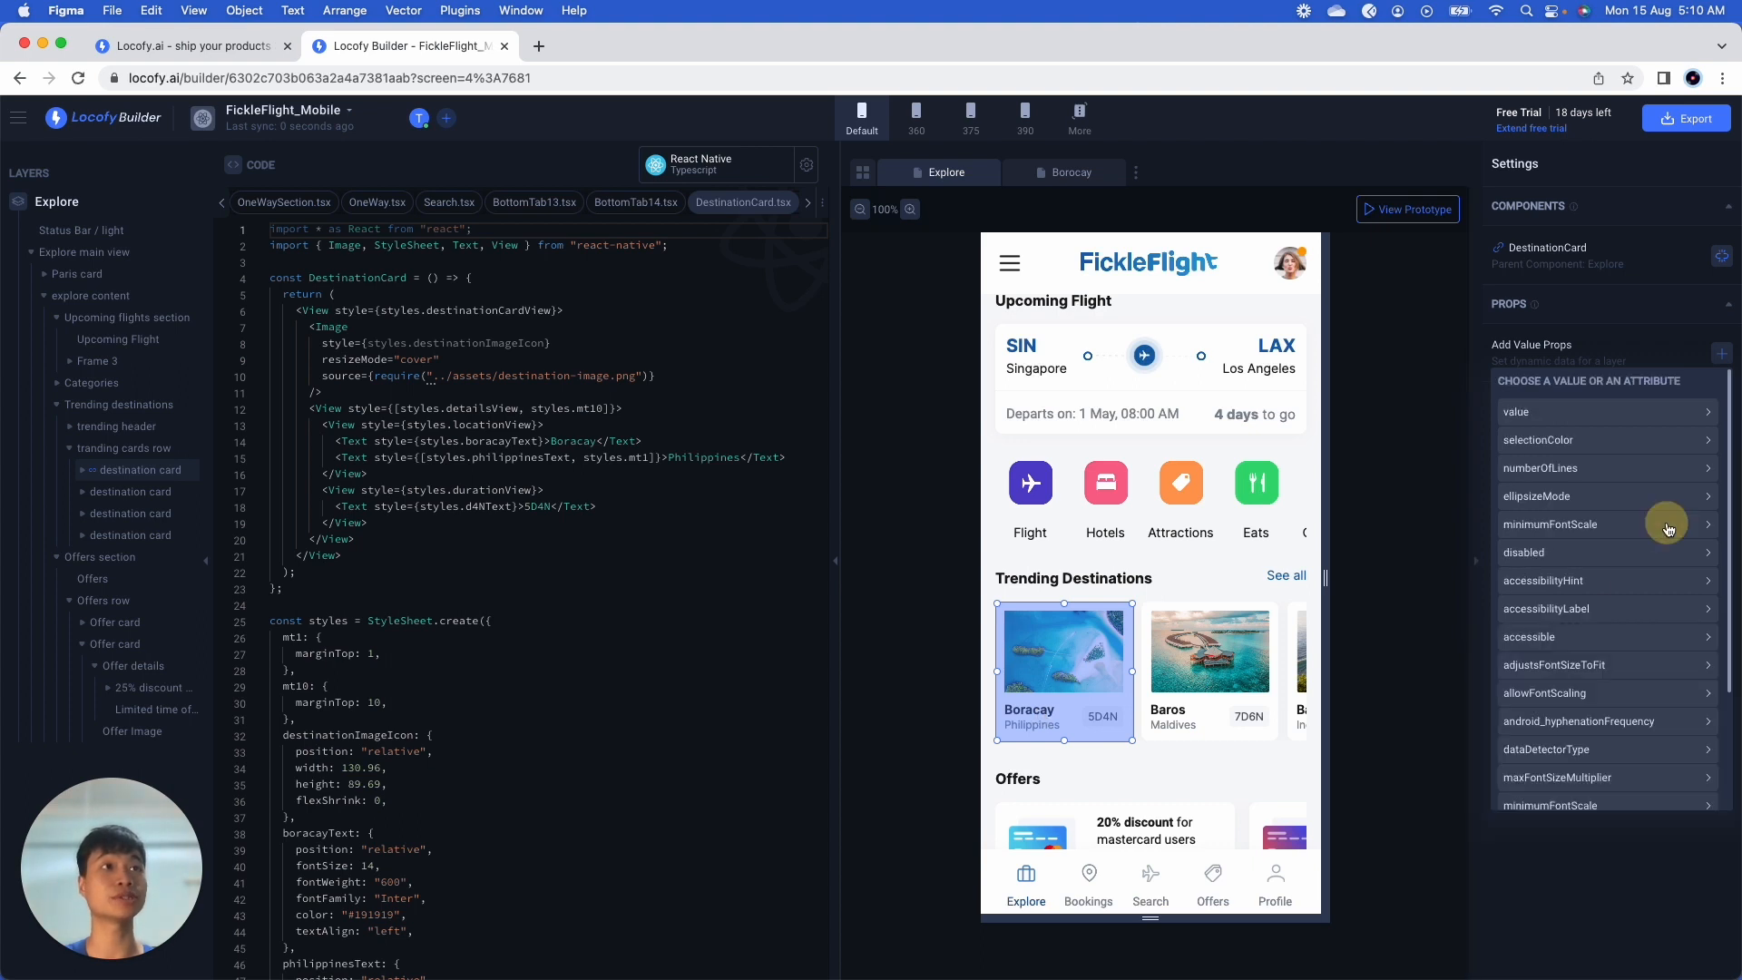
{"action": "left_click", "coordinate": [1608, 416]}
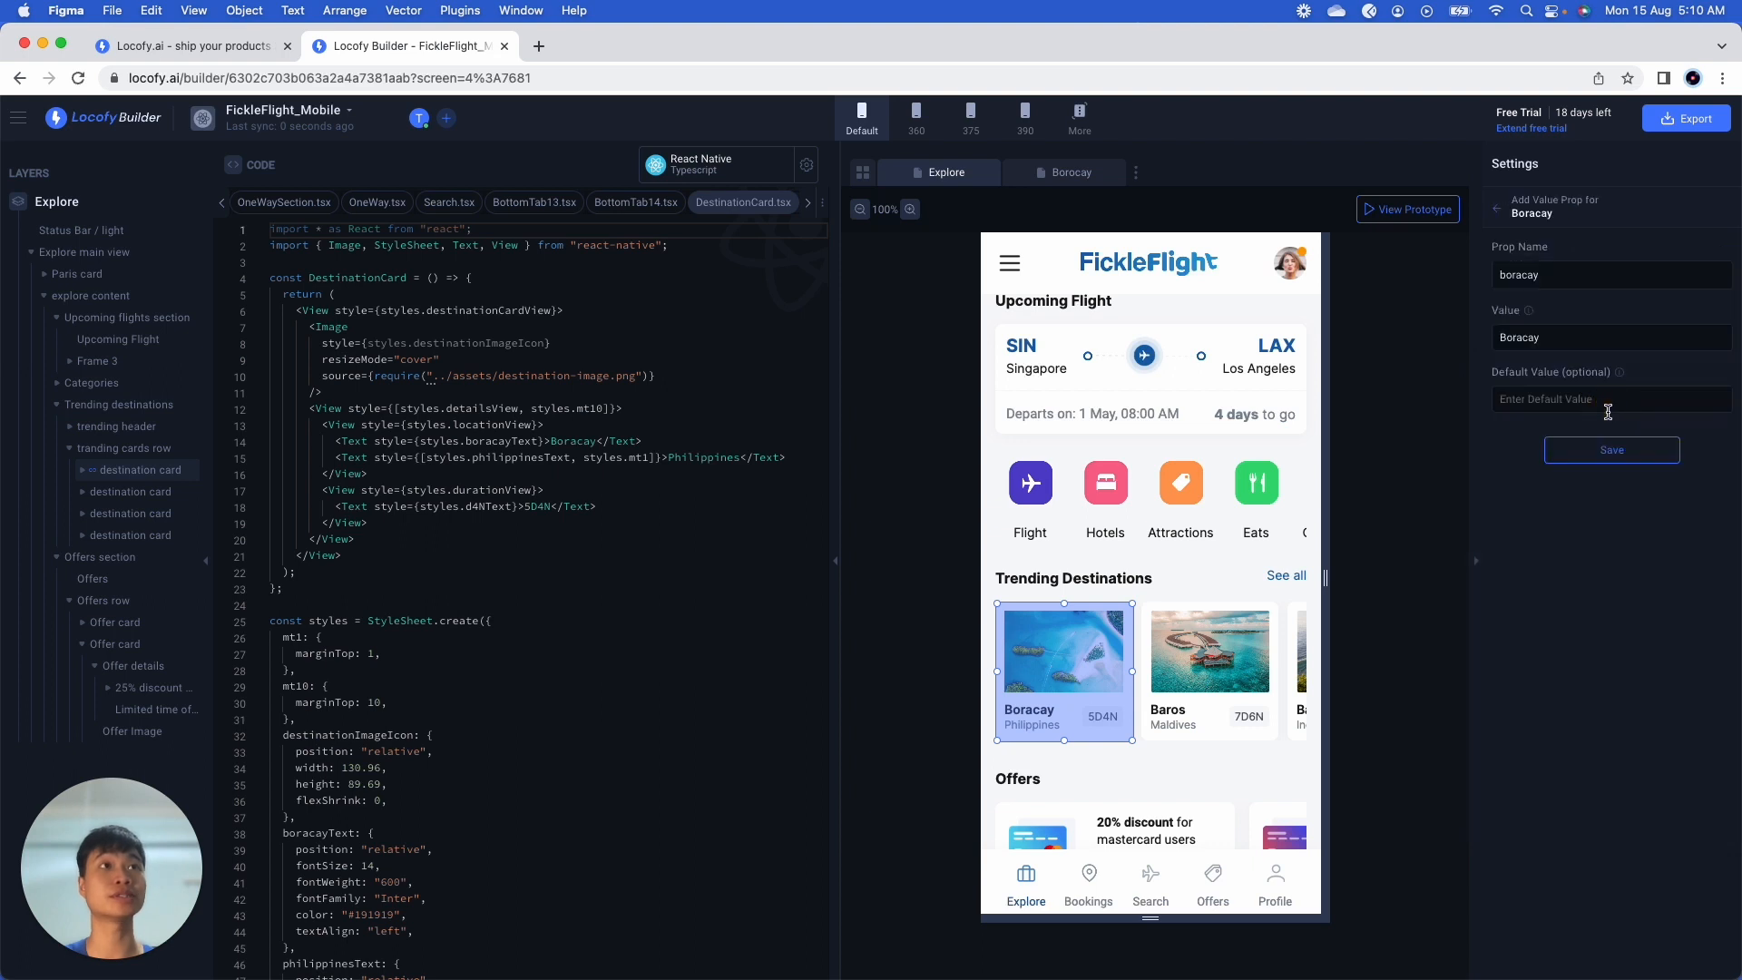
{"action": "double_click", "coordinate": [1556, 276]}
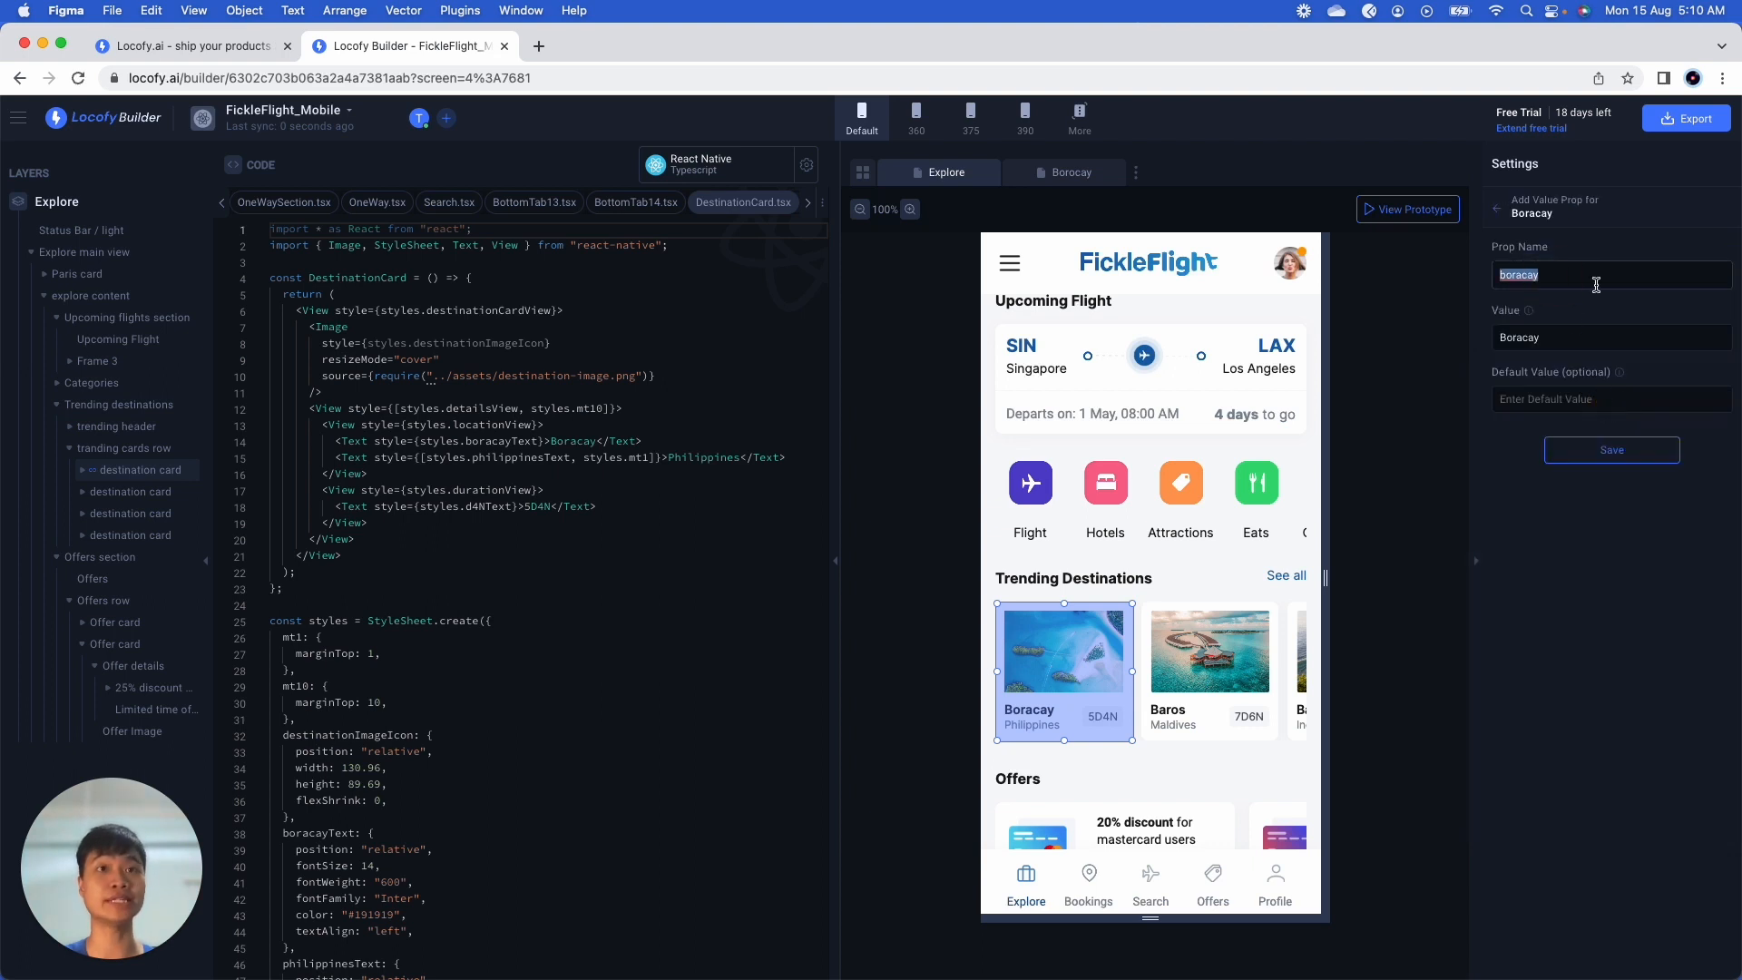
{"action": "type", "text": "destin"}
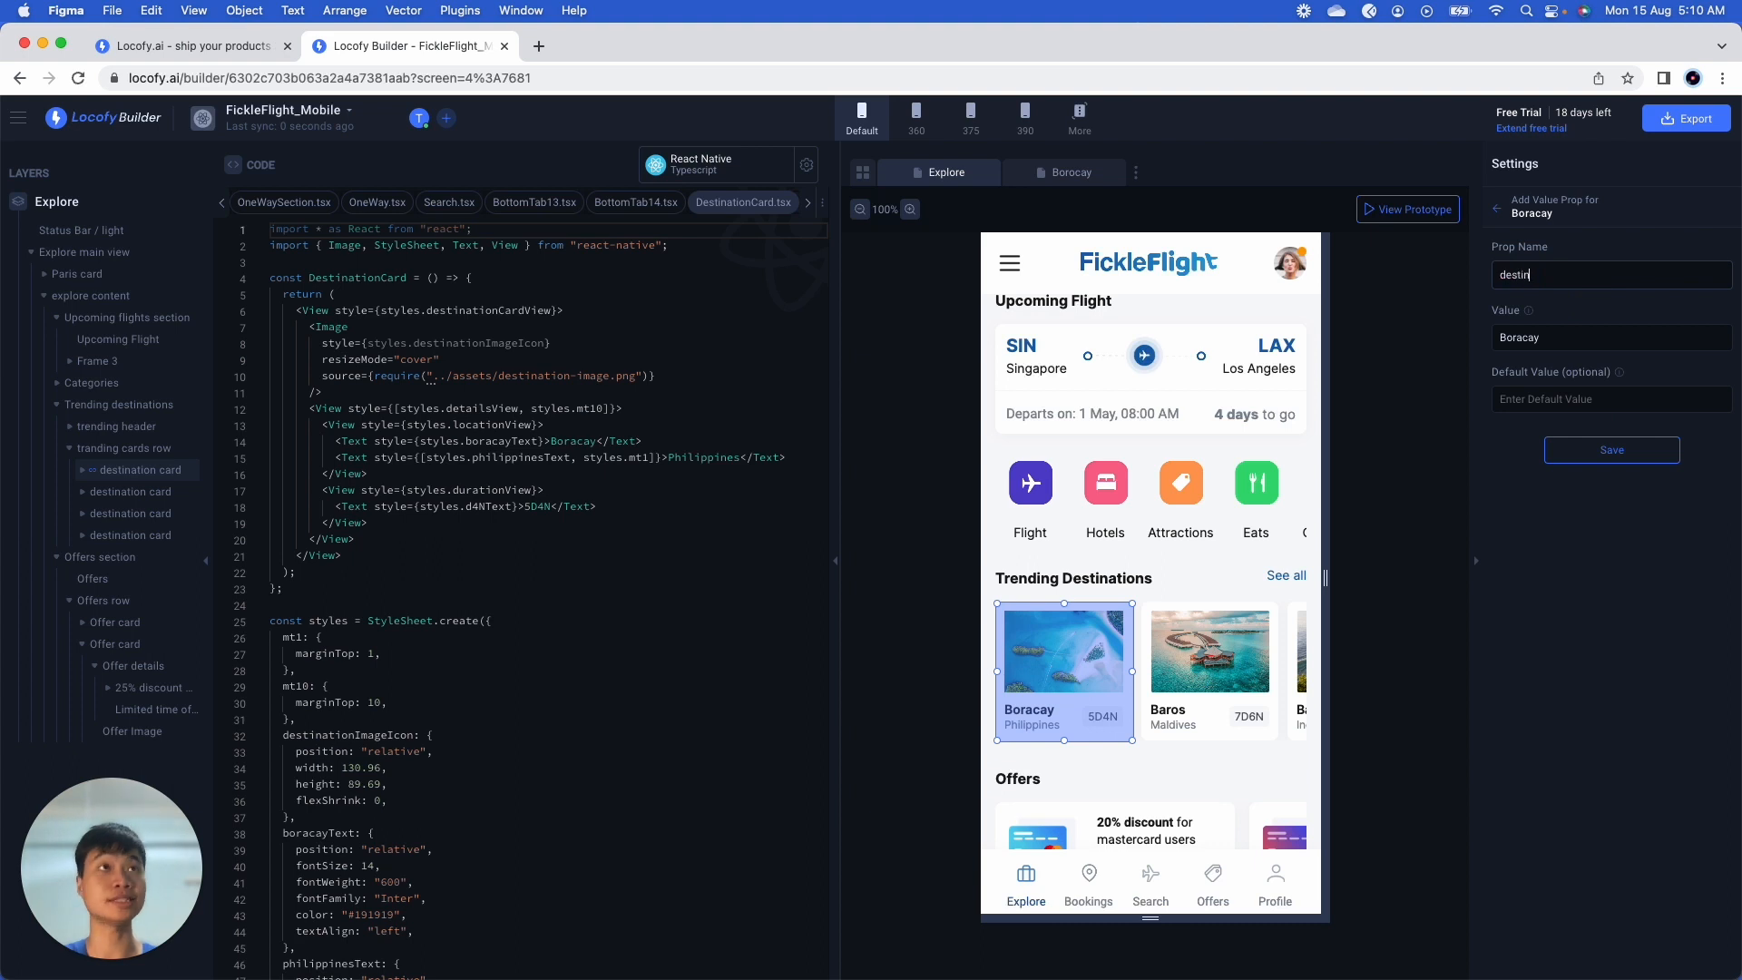
{"action": "type", "text": "ationTitle"}
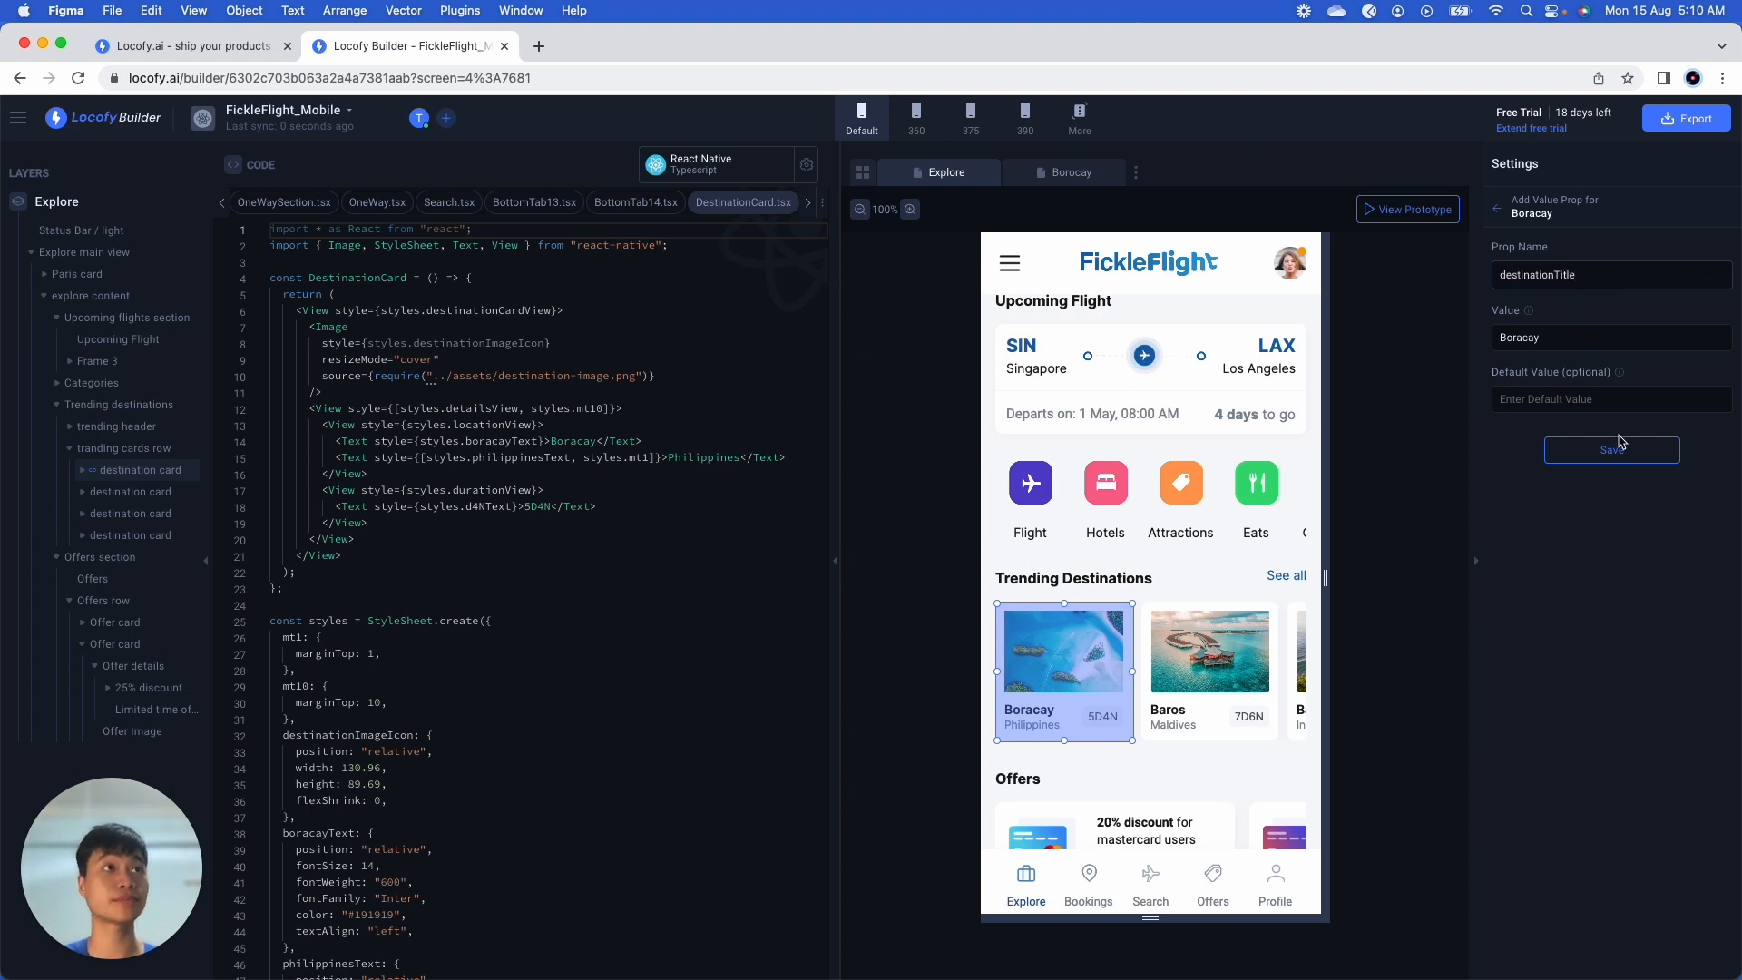
{"action": "left_click", "coordinate": [1667, 461]}
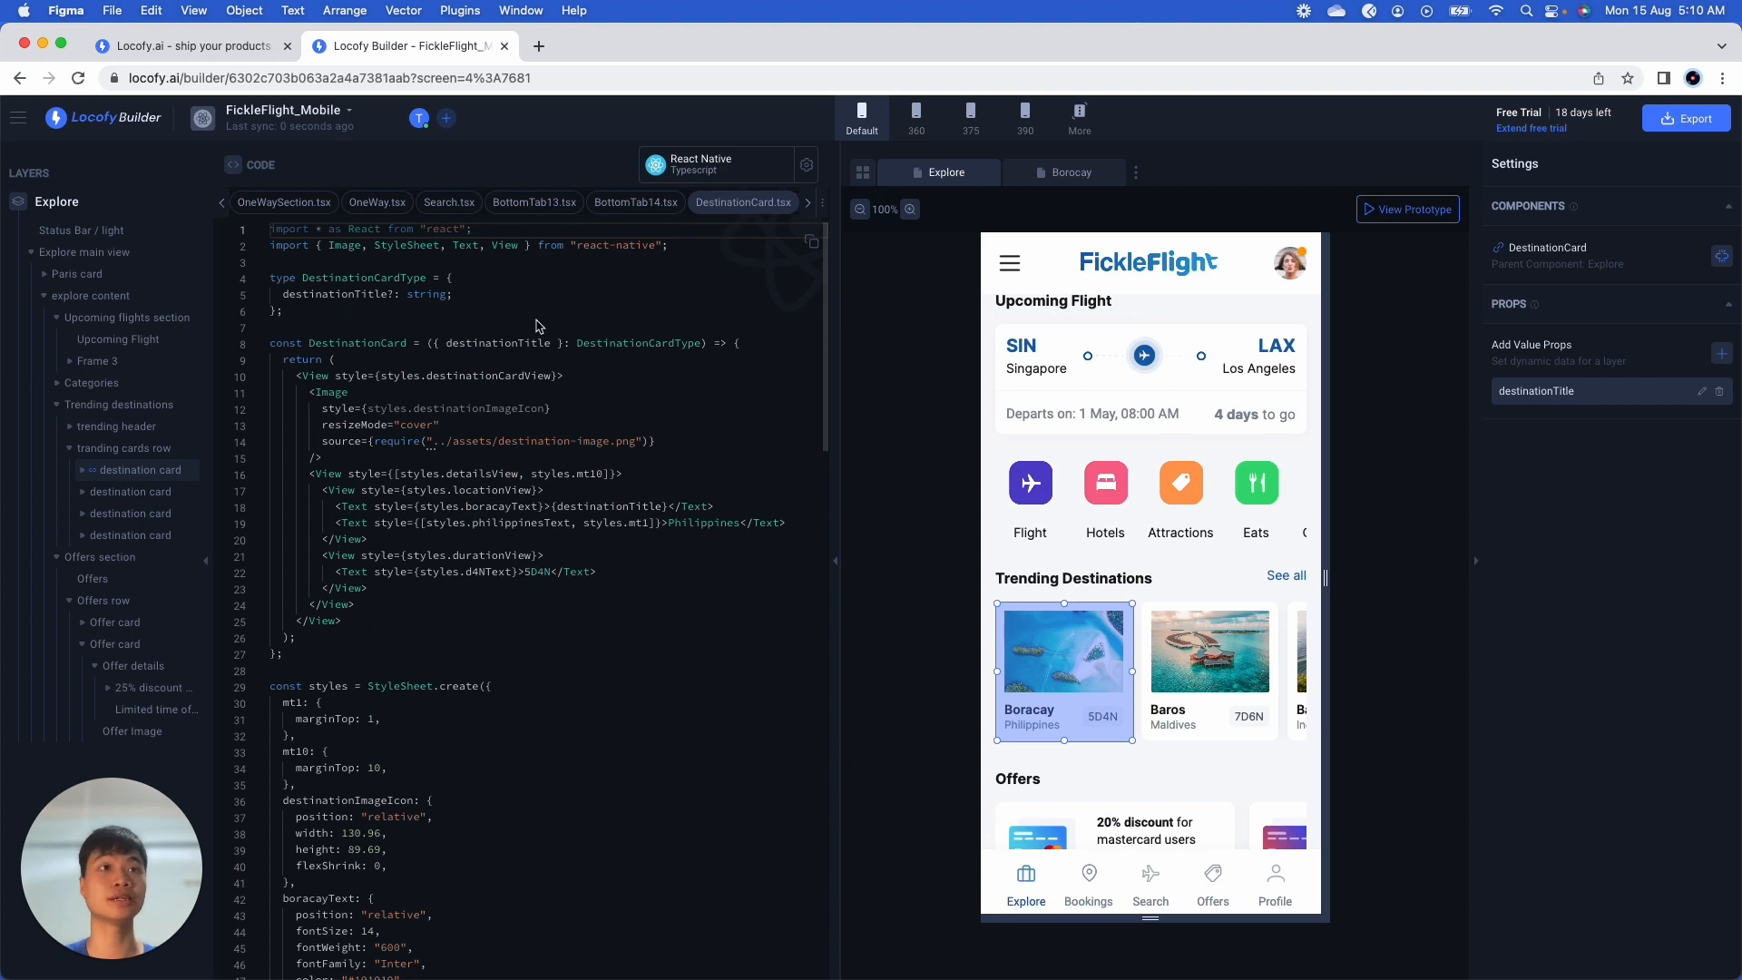
Step: Link the Baros card under Trending Destinations to the existing DestinationCard component
{"action": "scroll", "coordinate": [1210, 658], "scroll_direction": "down", "scroll_amount": 1}
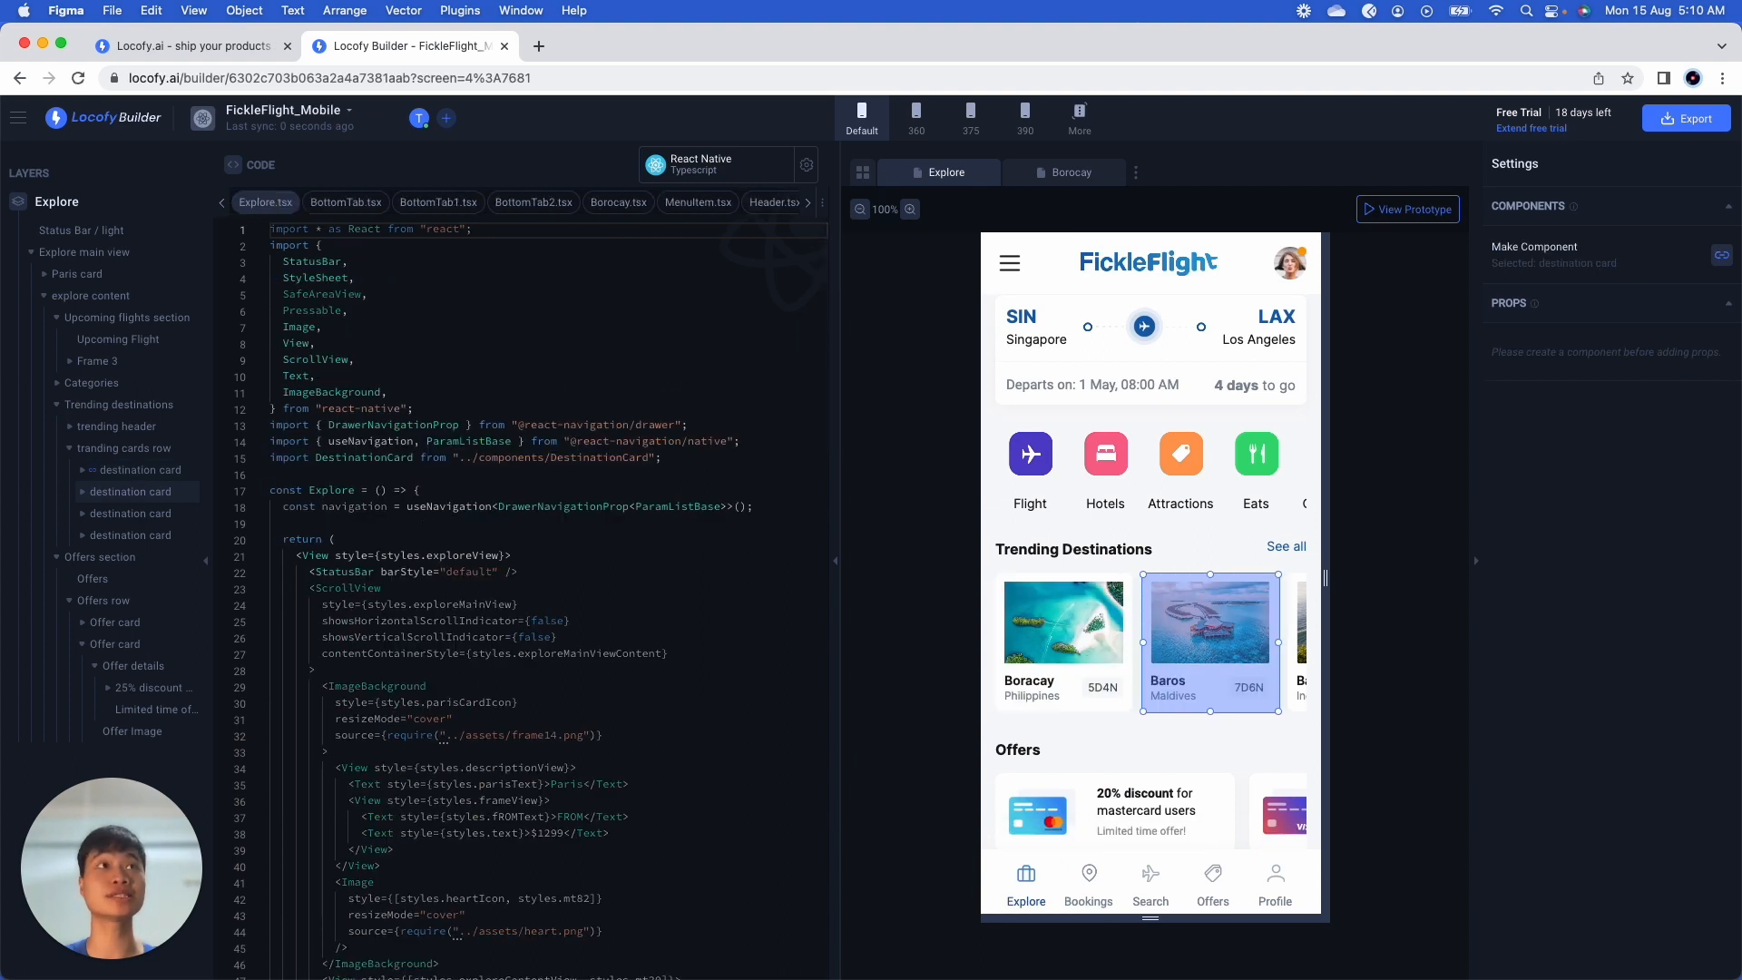
{"action": "left_click", "coordinate": [1721, 257]}
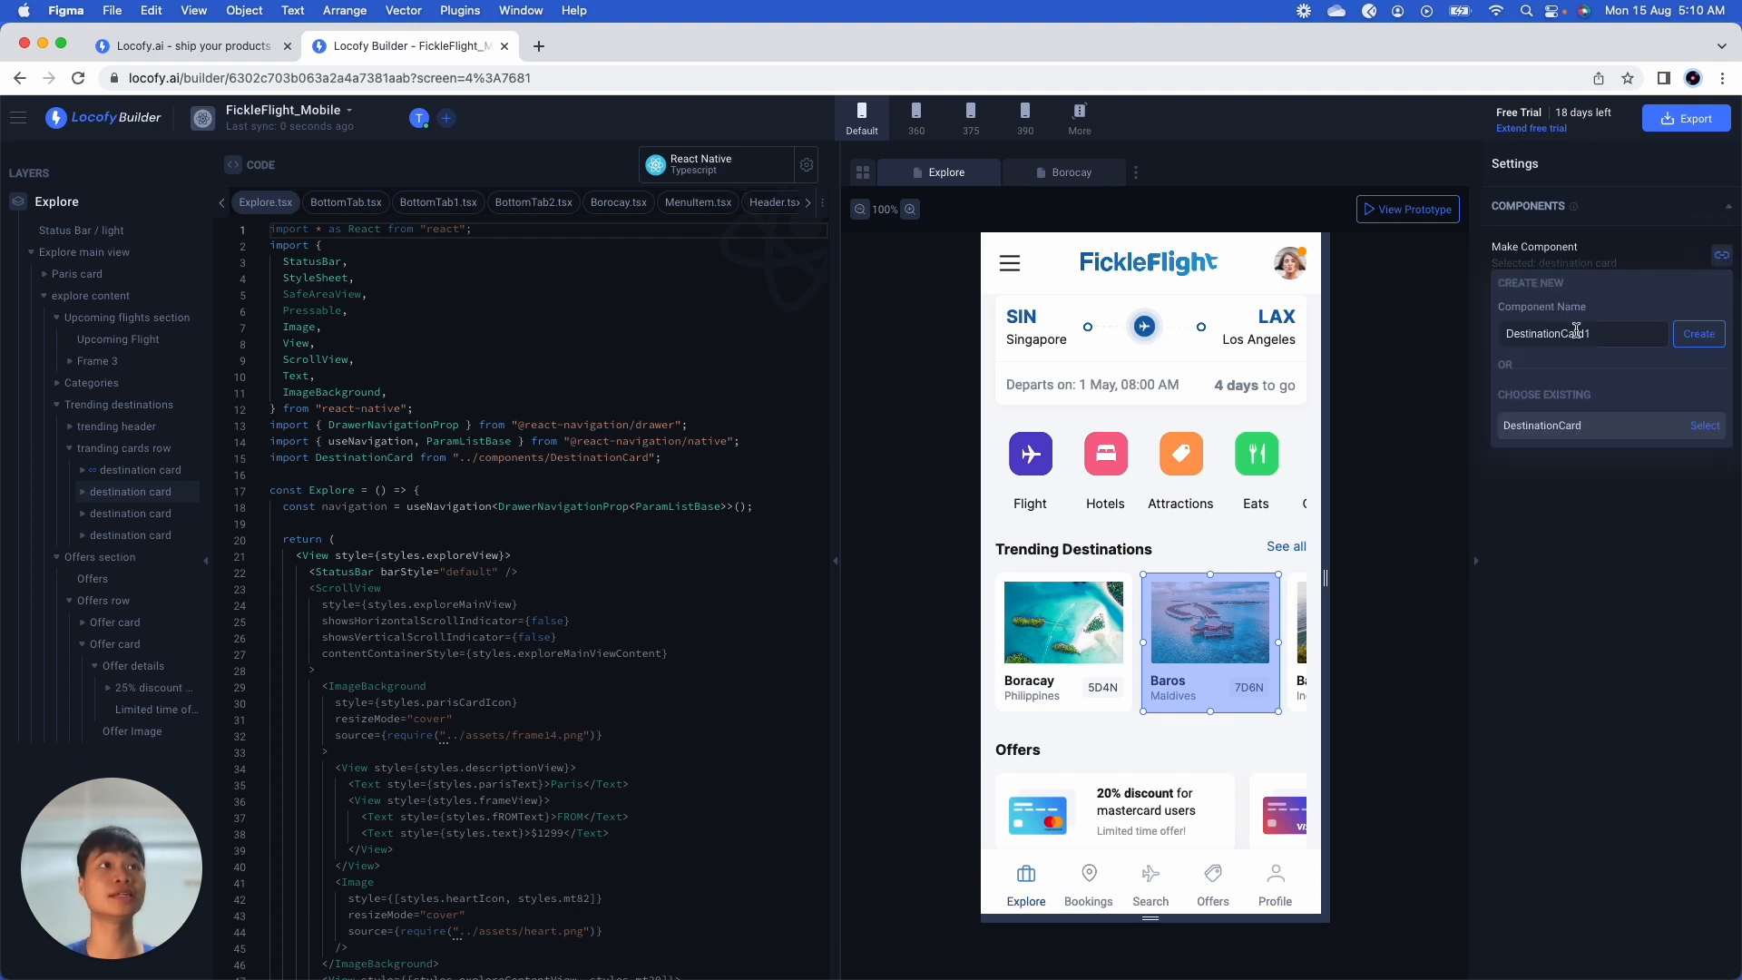
{"action": "key", "text": "BackSpace"}
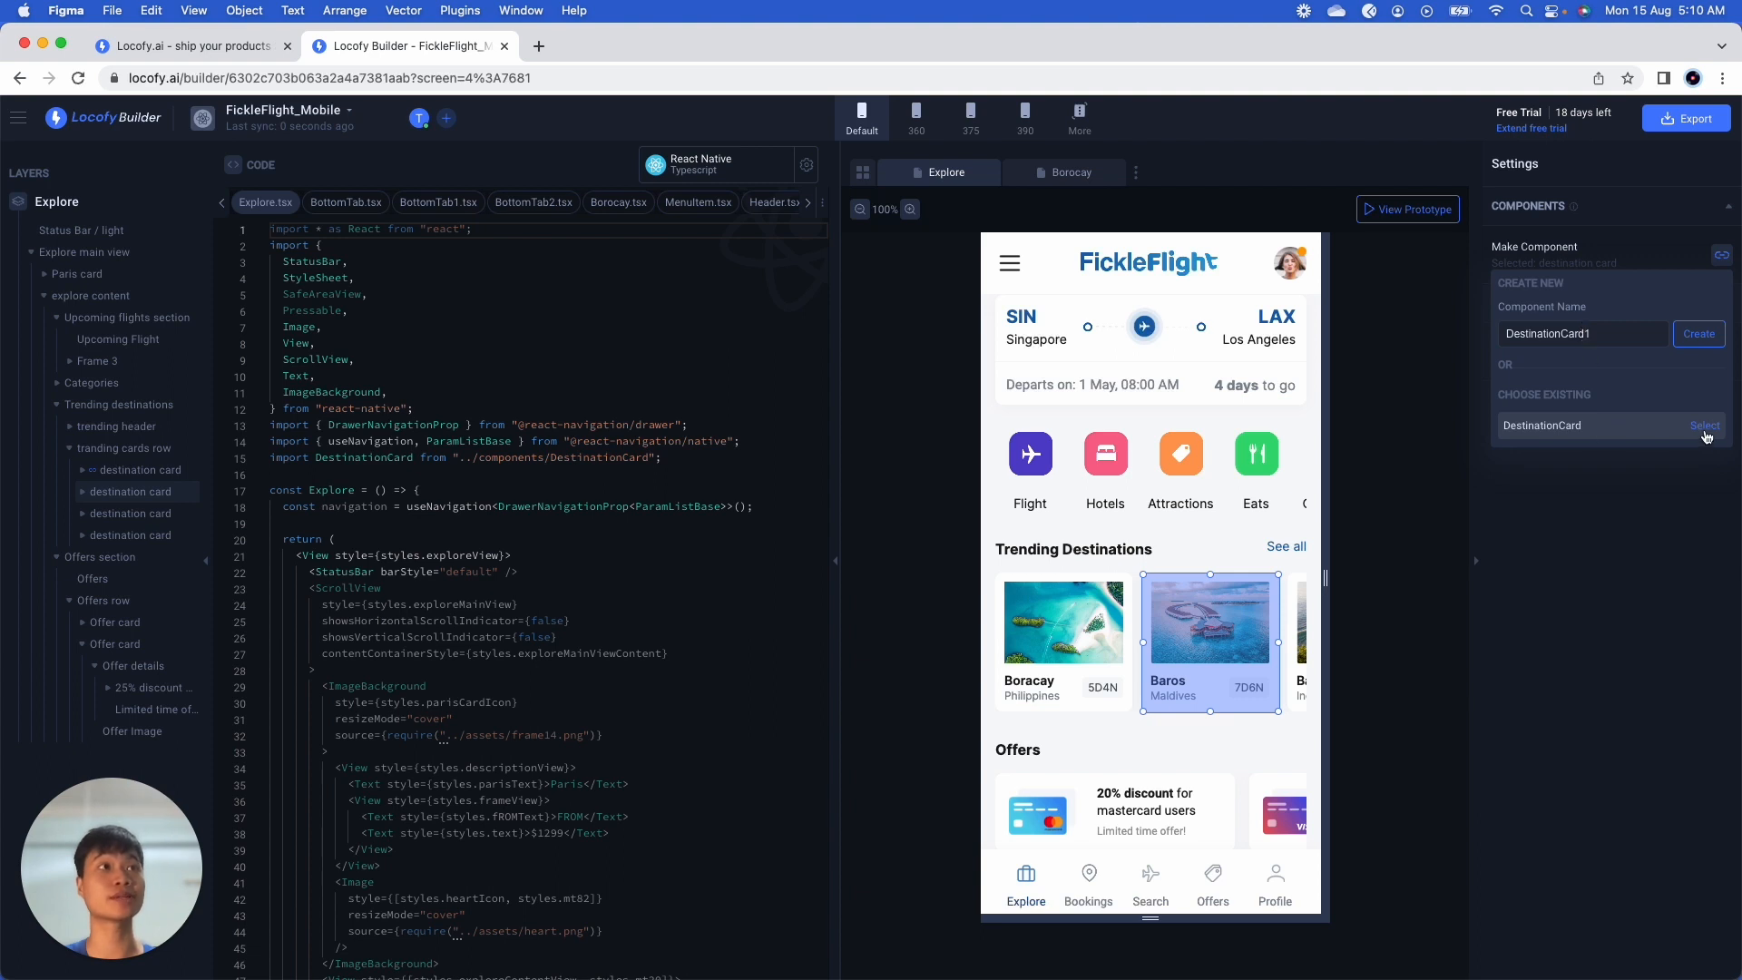
{"action": "left_click", "coordinate": [1704, 426]}
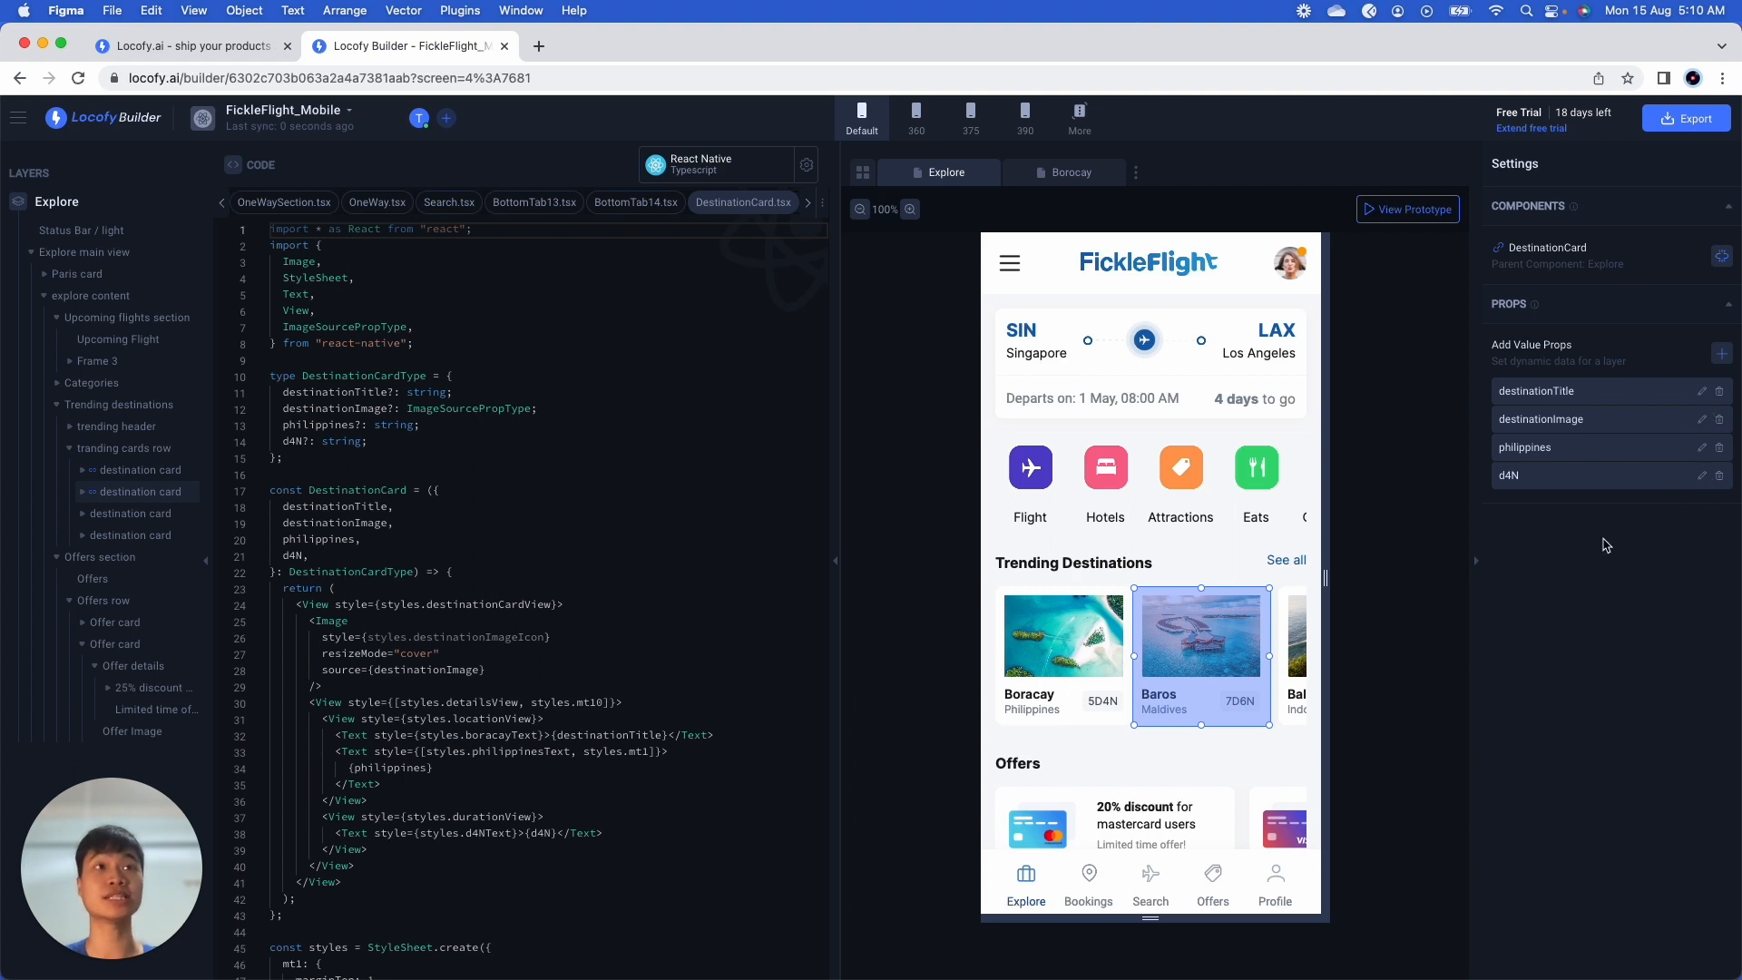
Step: Open the Explore screen's prototype and copy its public sharing link
{"action": "scroll", "coordinate": [1097, 641], "scroll_direction": "up", "scroll_amount": 1}
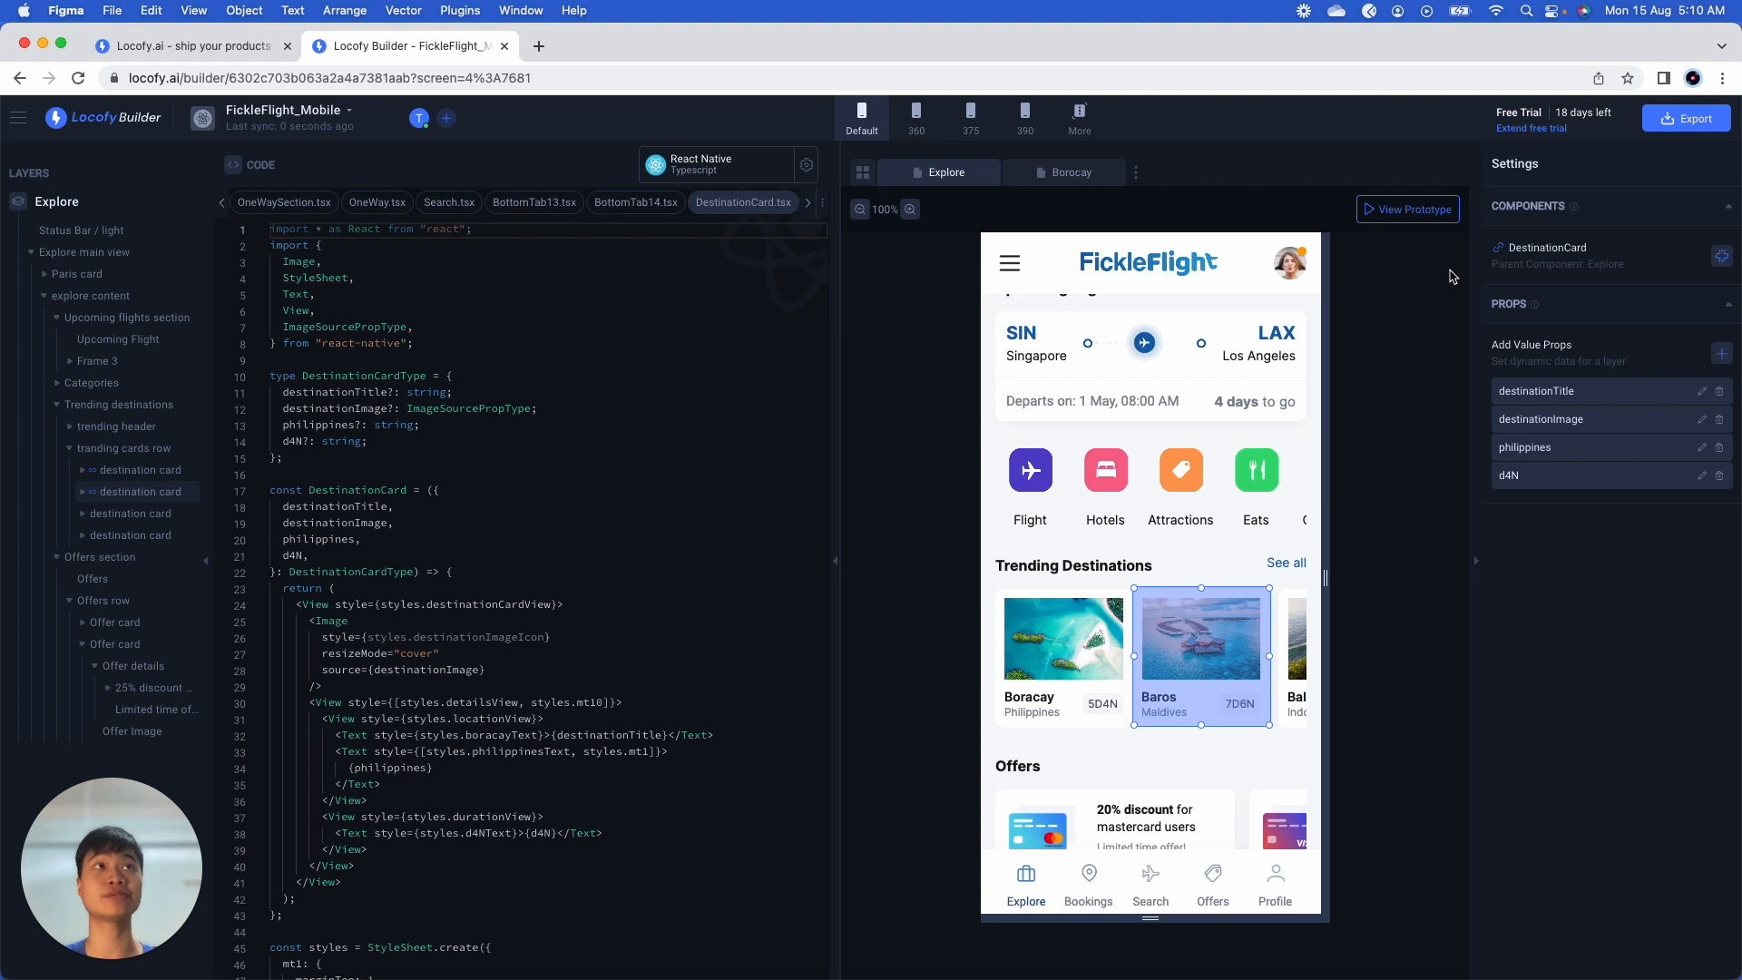
{"action": "left_click", "coordinate": [1420, 211]}
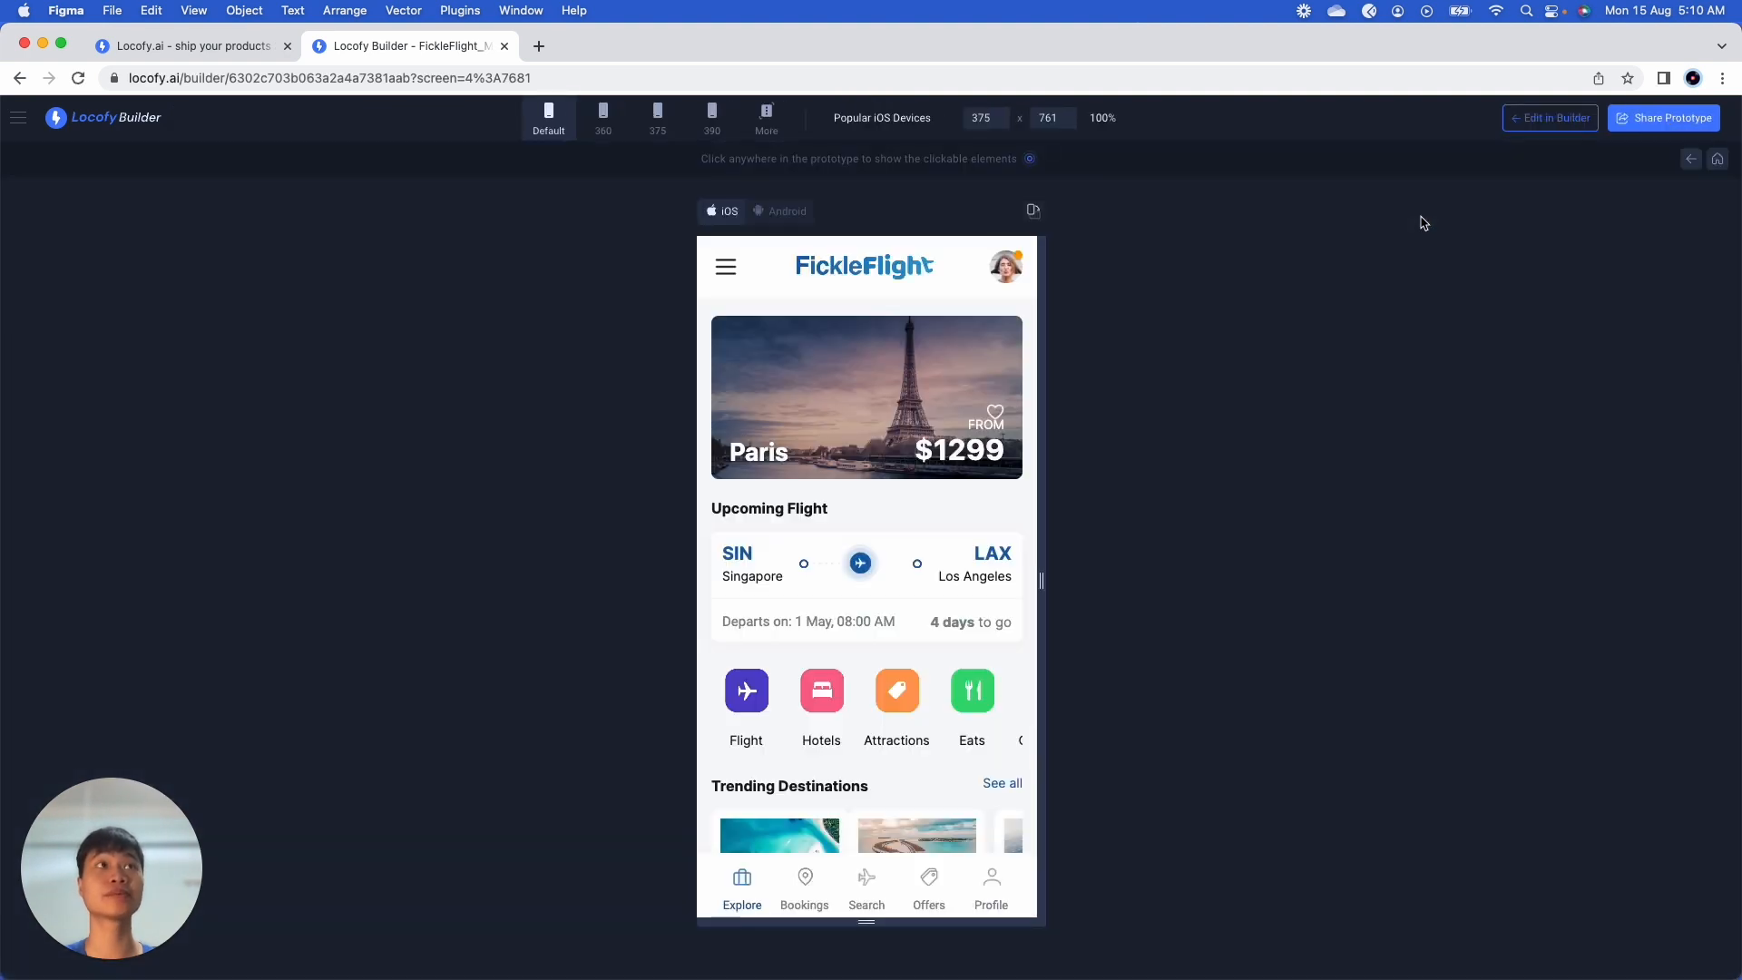
{"action": "left_click", "coordinate": [1689, 121]}
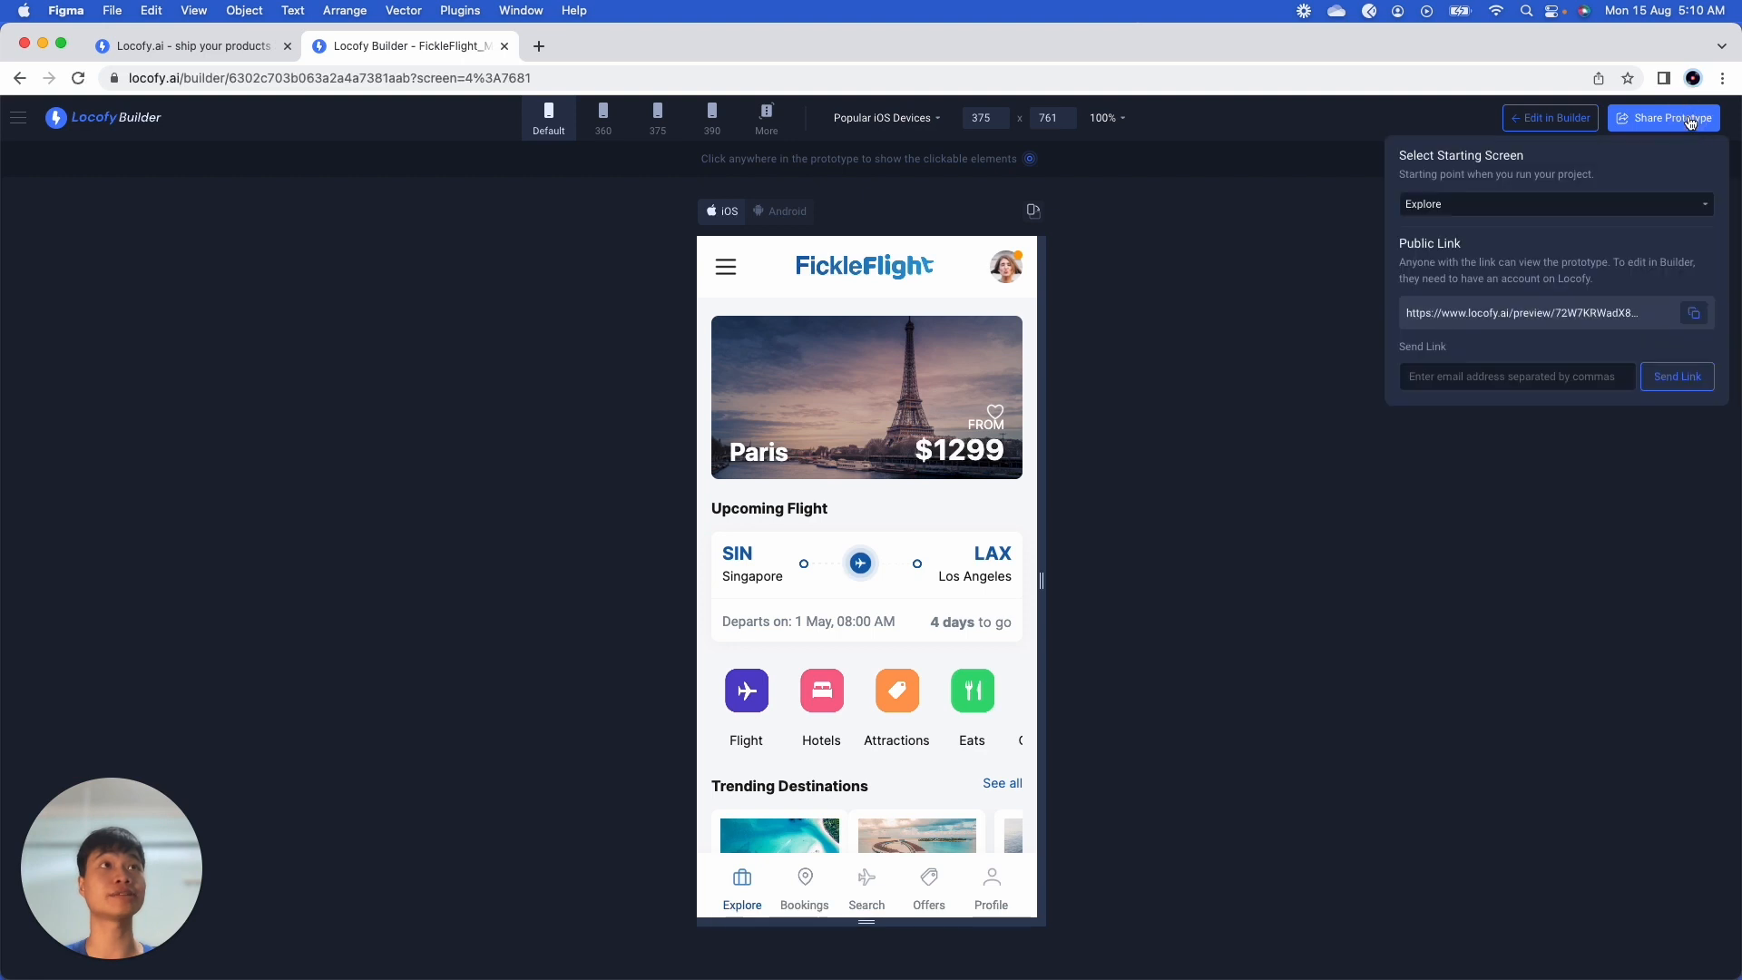
{"action": "left_click", "coordinate": [1697, 318]}
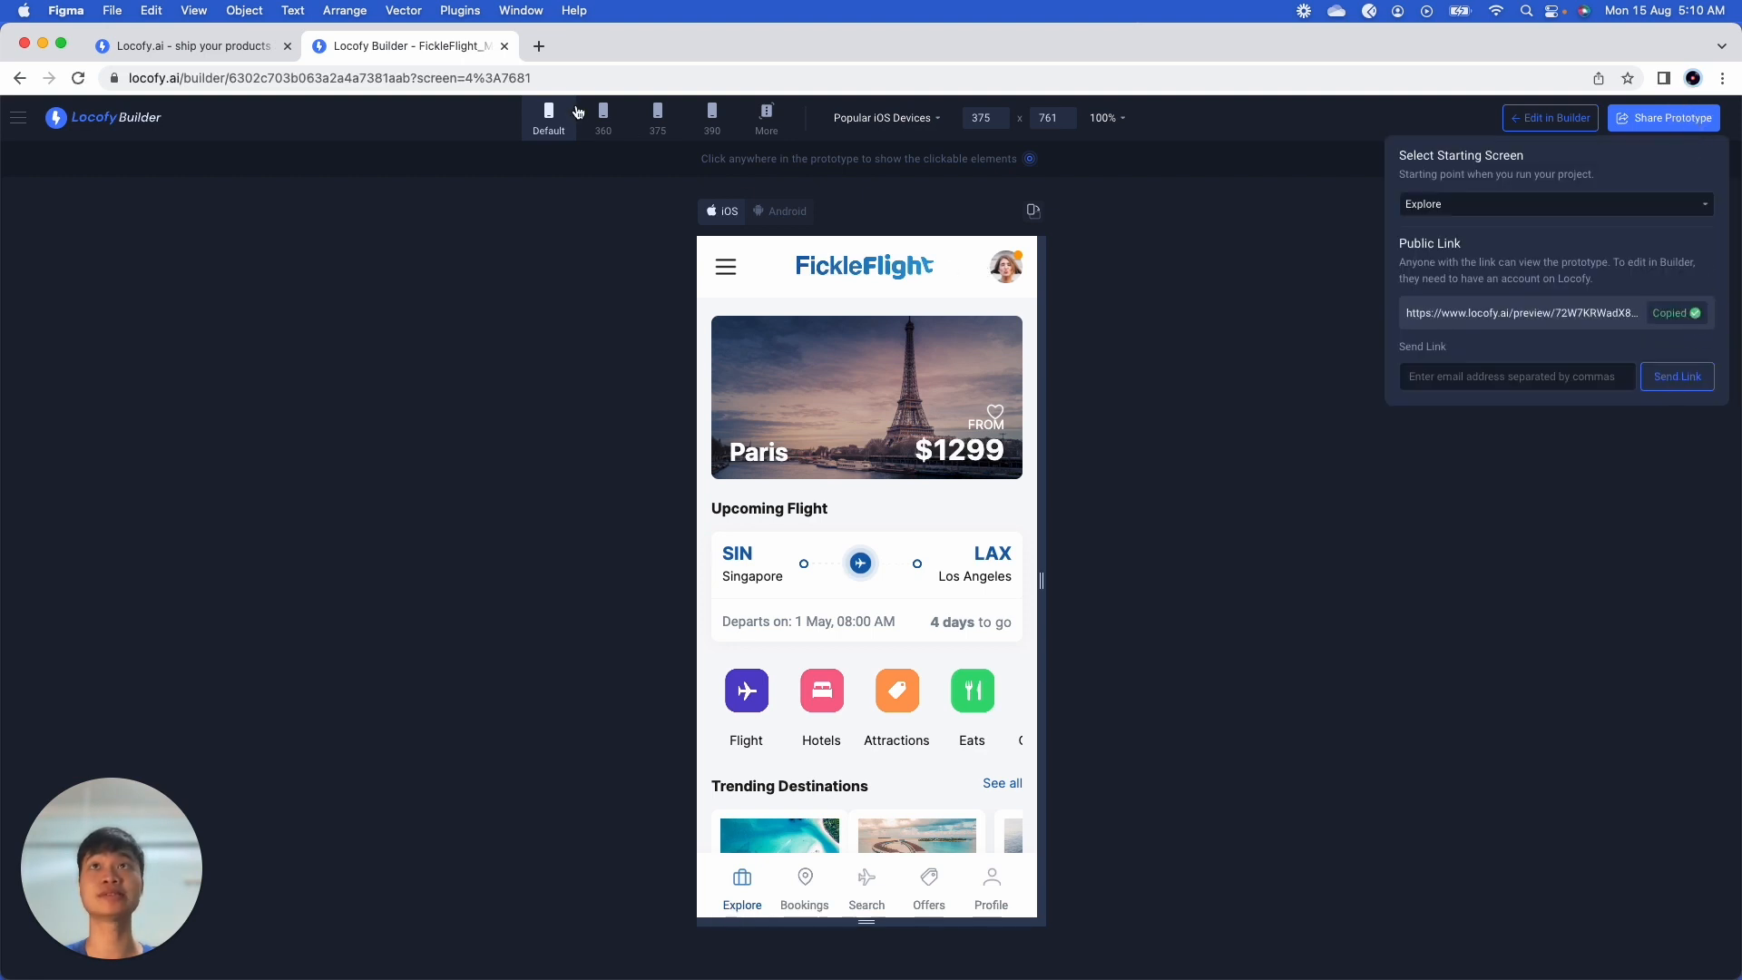
Step: Open the copied prototype link in a new browser tab and shorten the phone preview to a height of 900
{"action": "left_click", "coordinate": [539, 46]}
{"action": "key", "text": "super+v"}
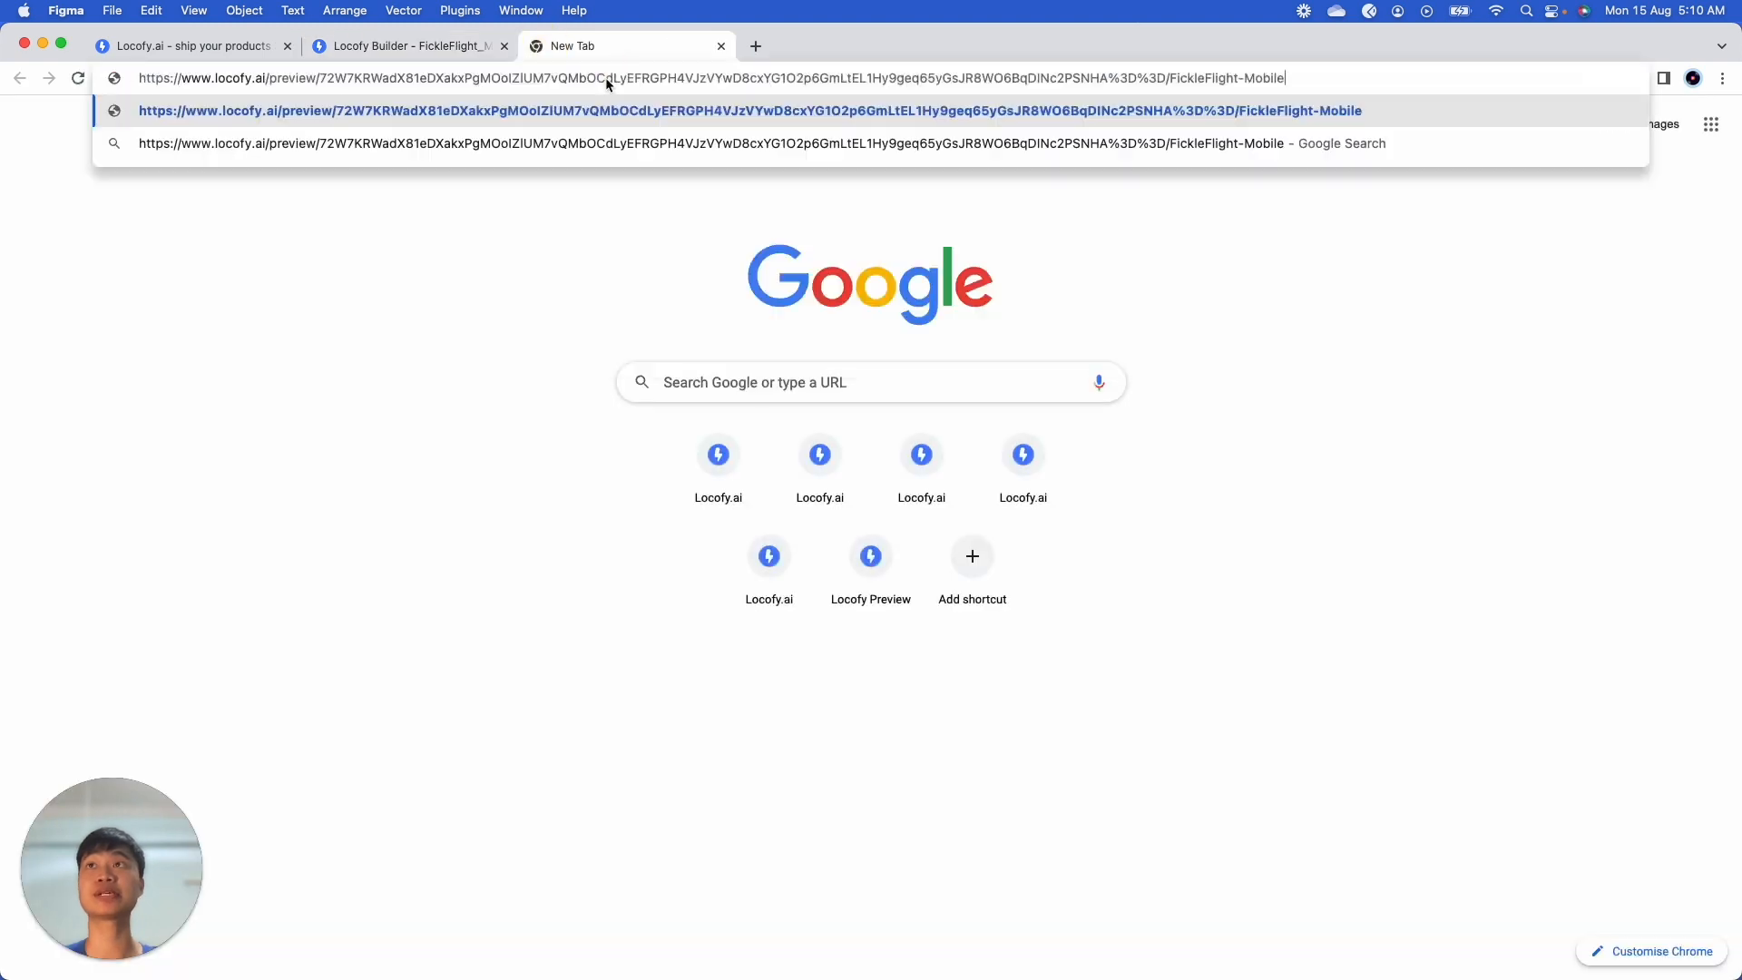
{"action": "key", "text": "Return"}
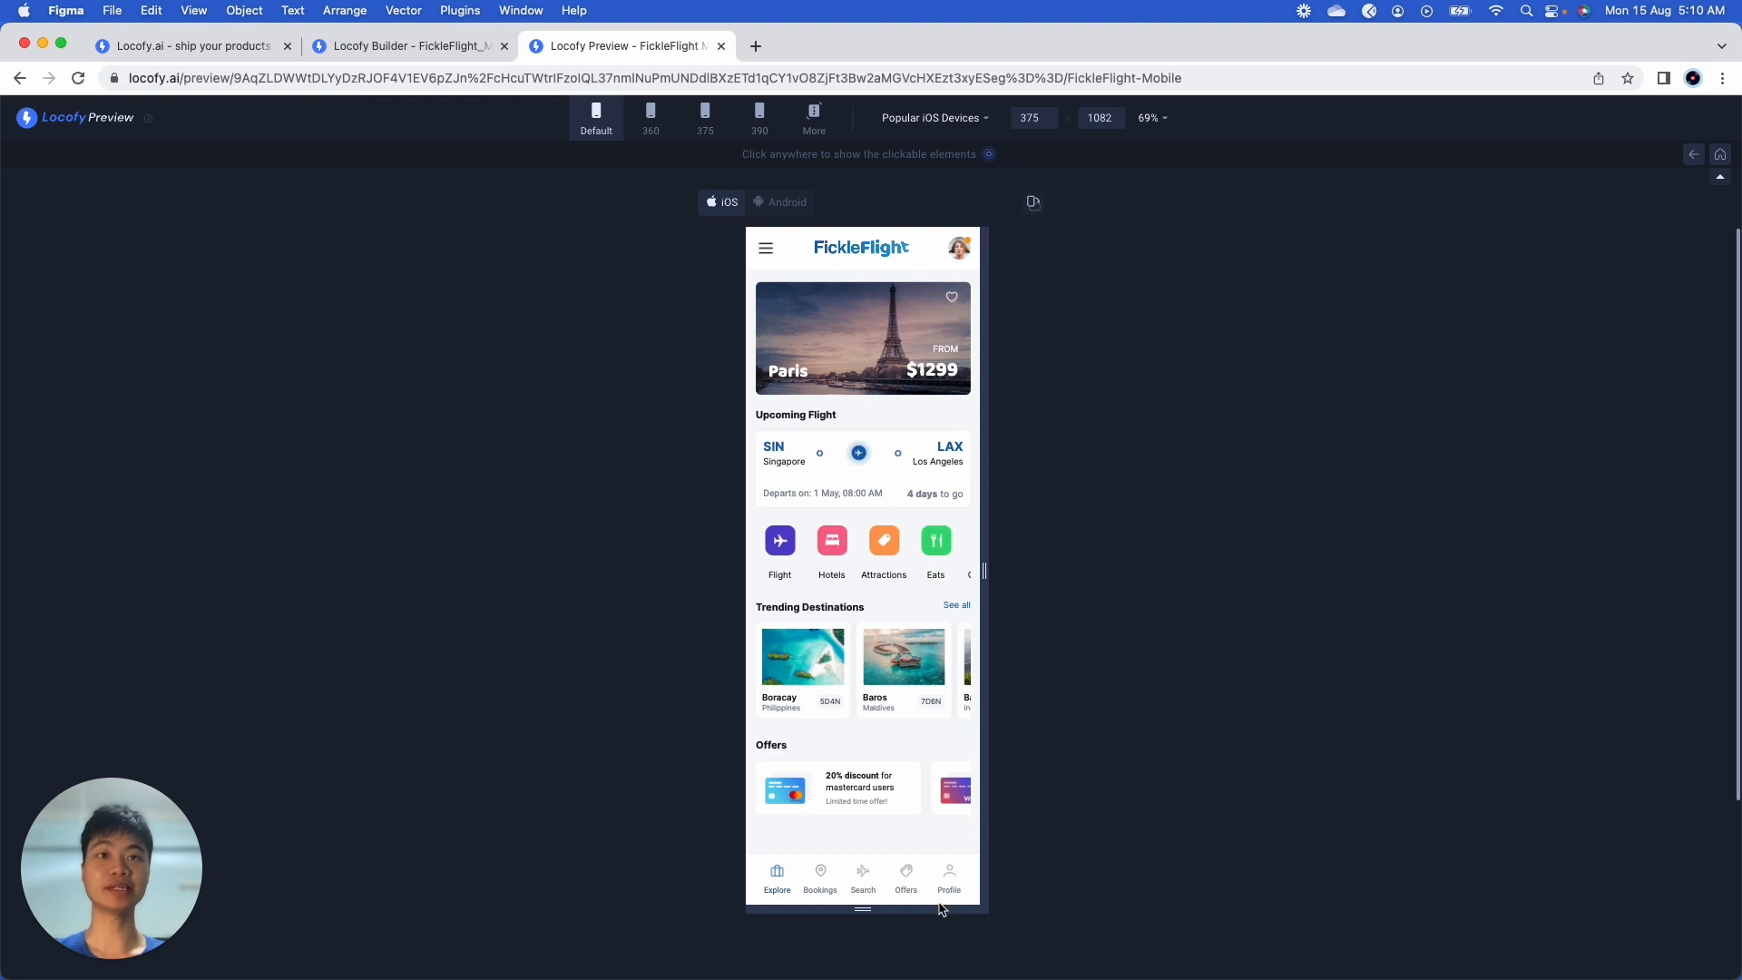
{"action": "left_click_drag", "start_coordinate": [938, 907], "coordinate": [935, 796]}
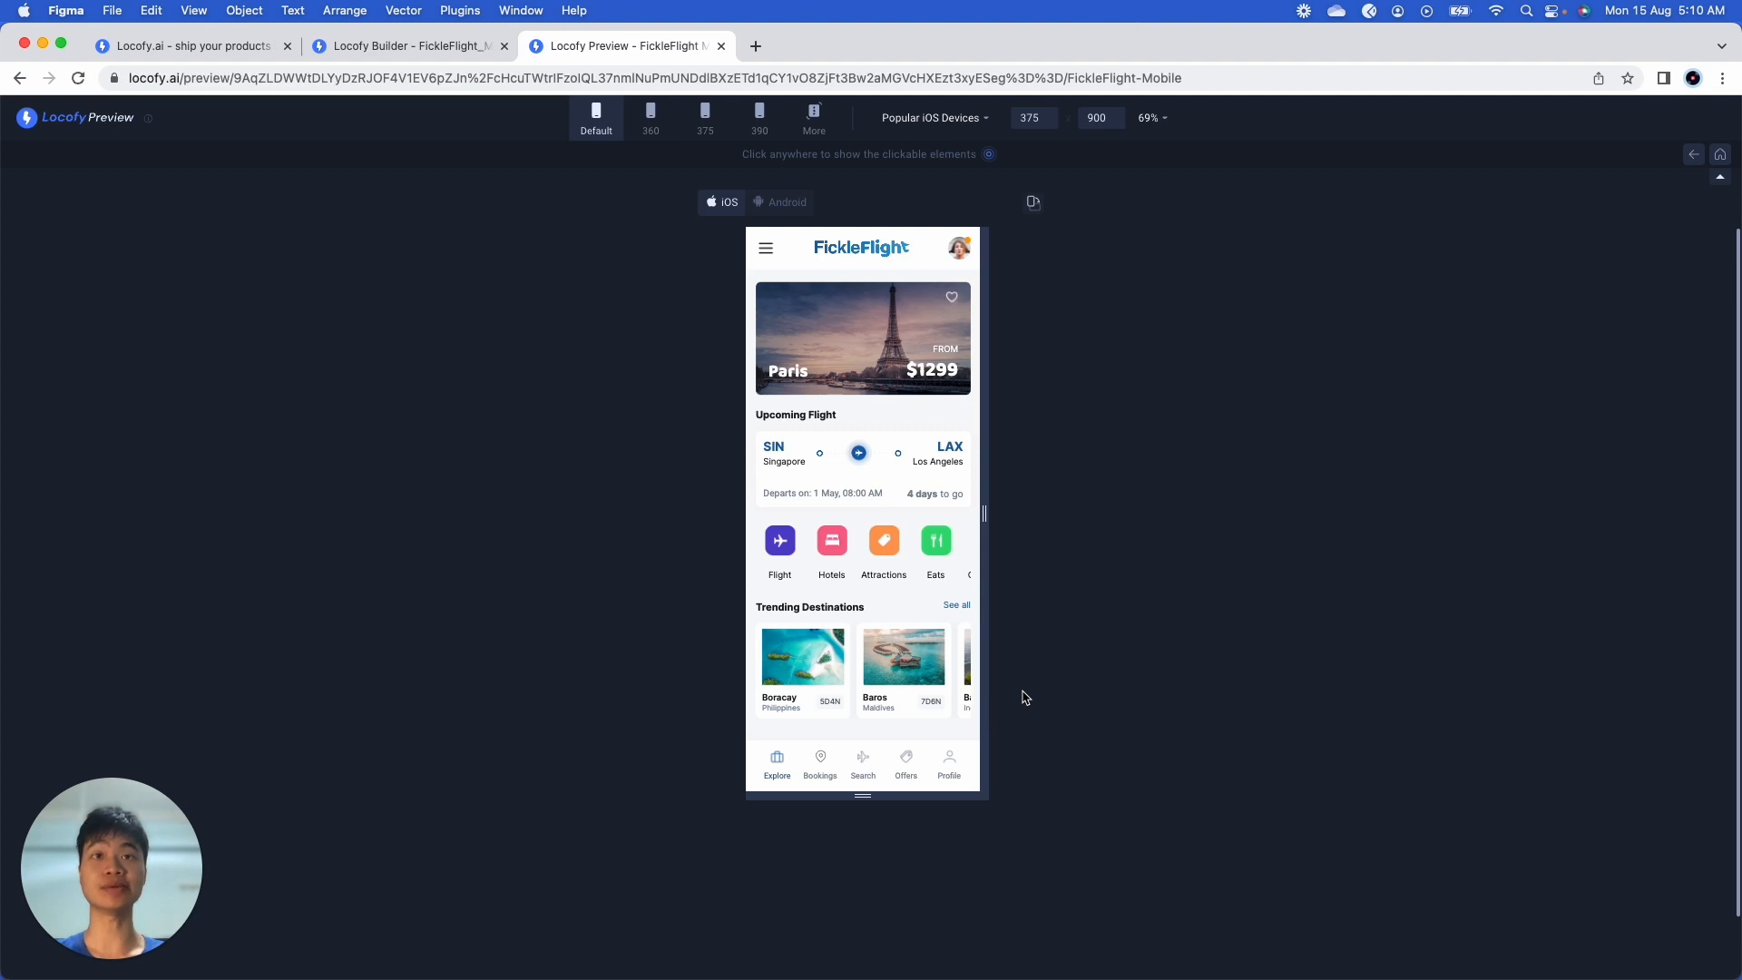
Step: Visit the Bookings, Search, Offers and Profile screens of the prototype and return to Explore
{"action": "left_click", "coordinate": [821, 766]}
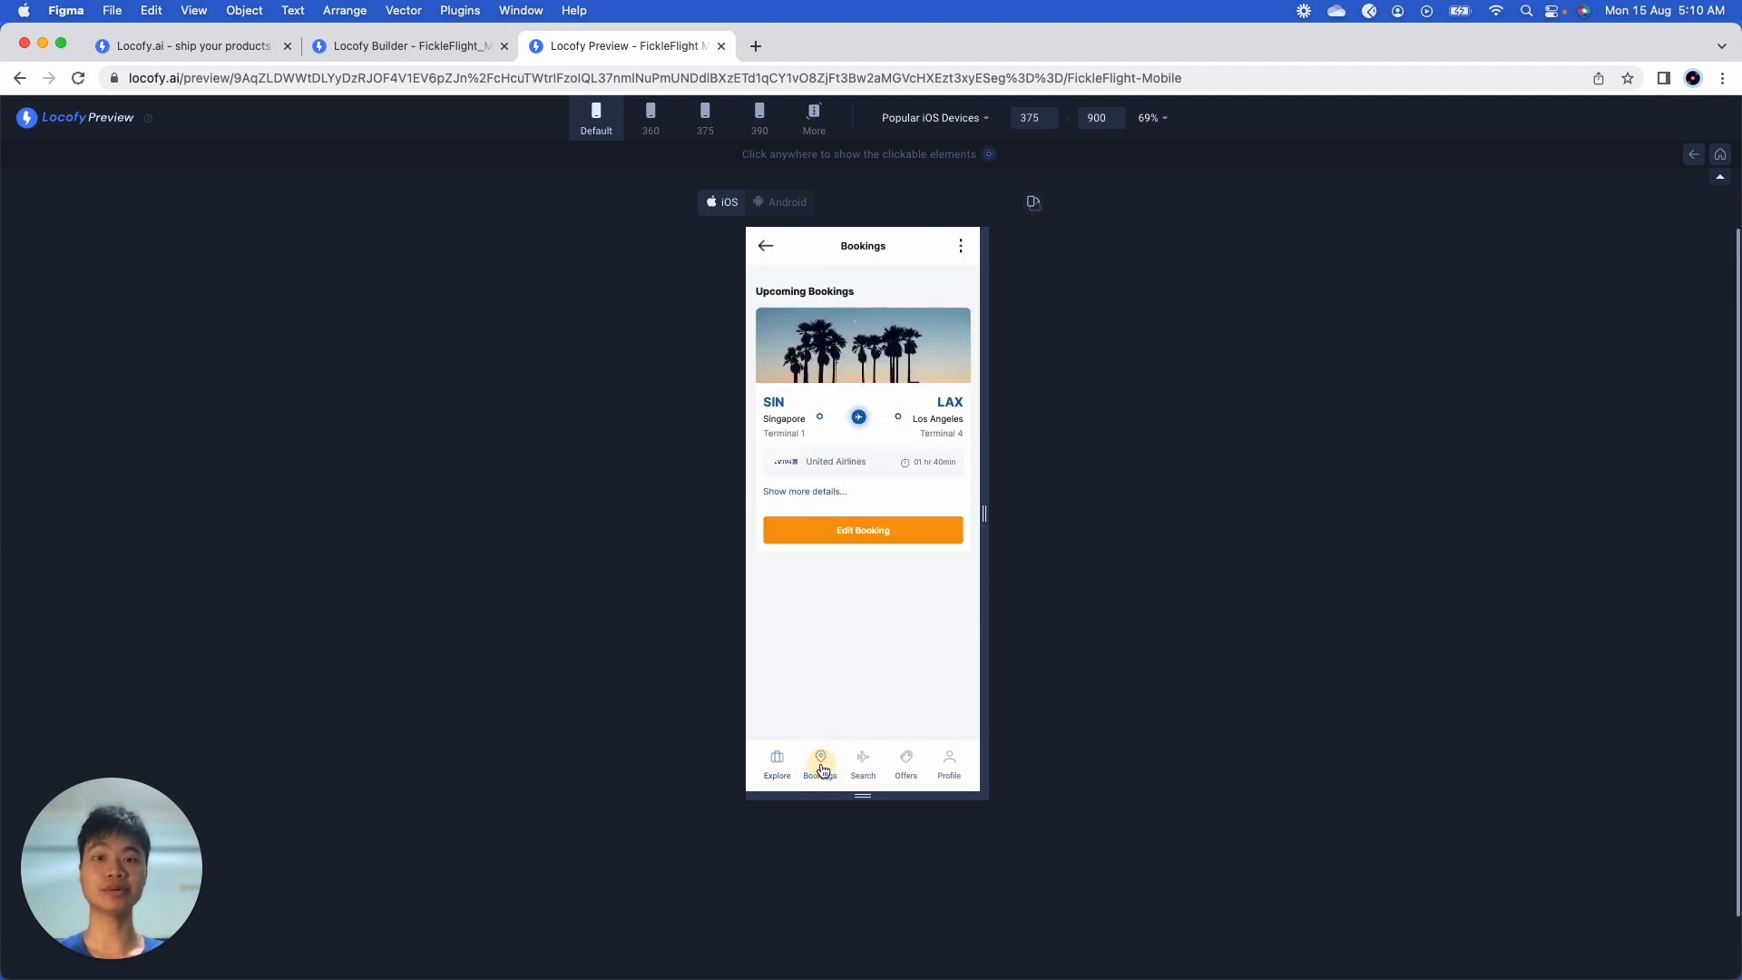
{"action": "left_click", "coordinate": [861, 767]}
{"action": "left_click", "coordinate": [904, 769]}
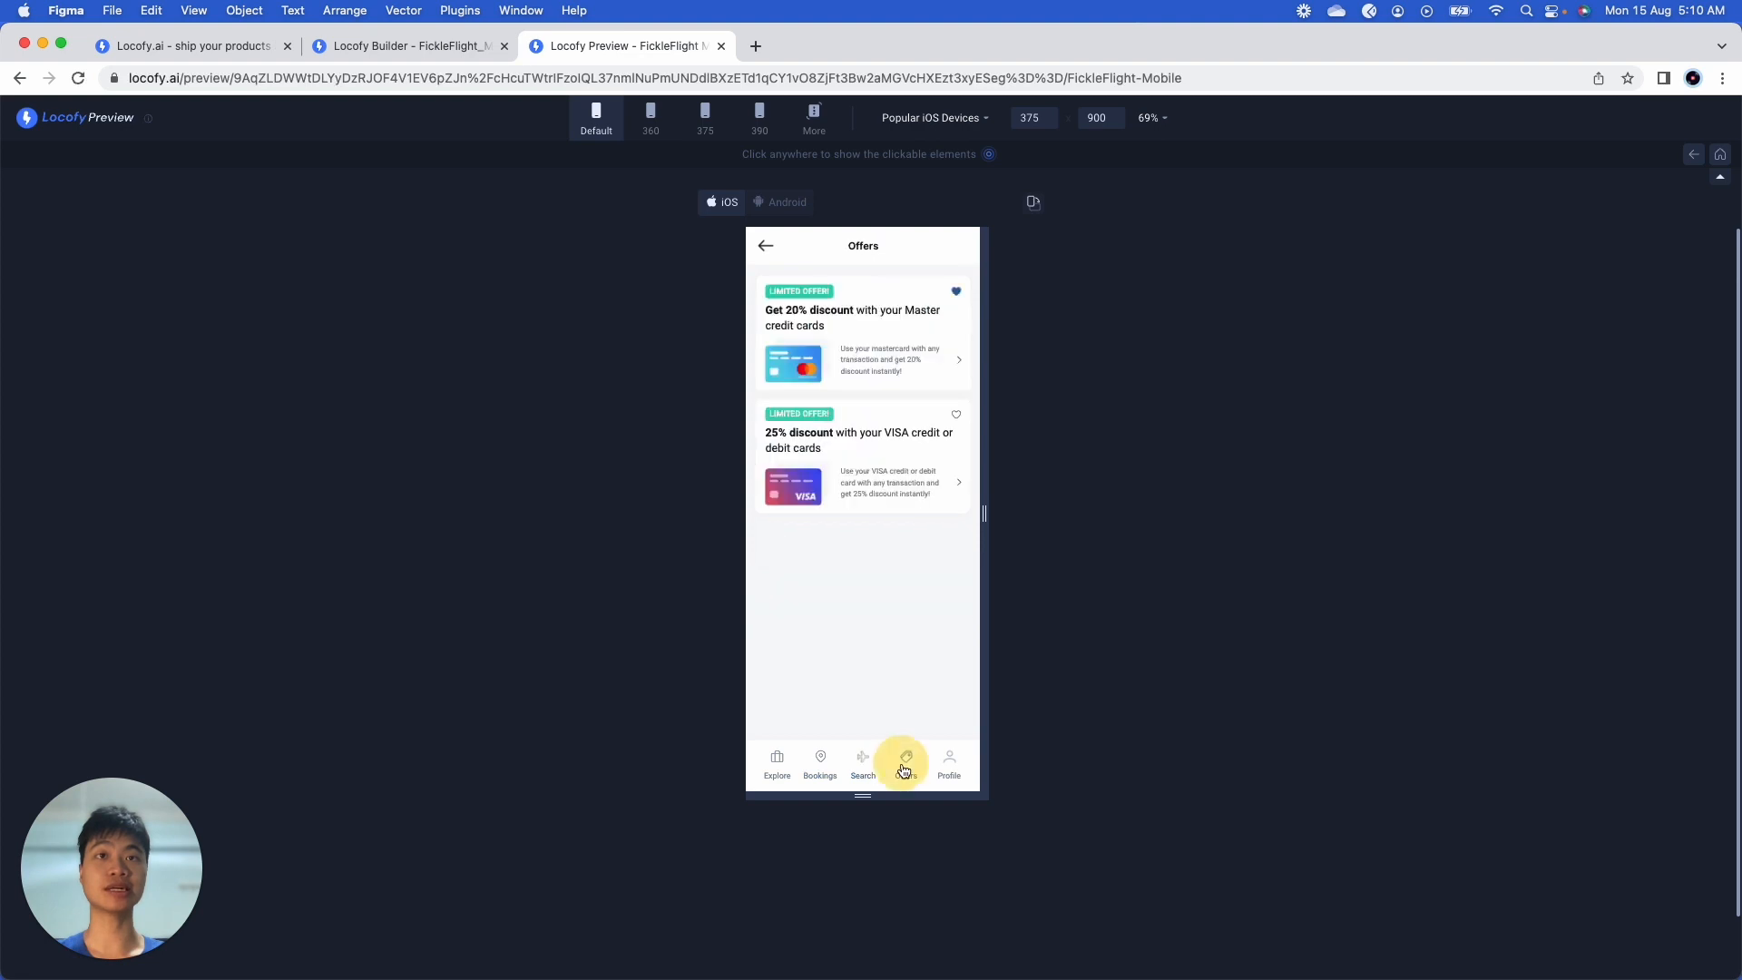
{"action": "left_click", "coordinate": [948, 769]}
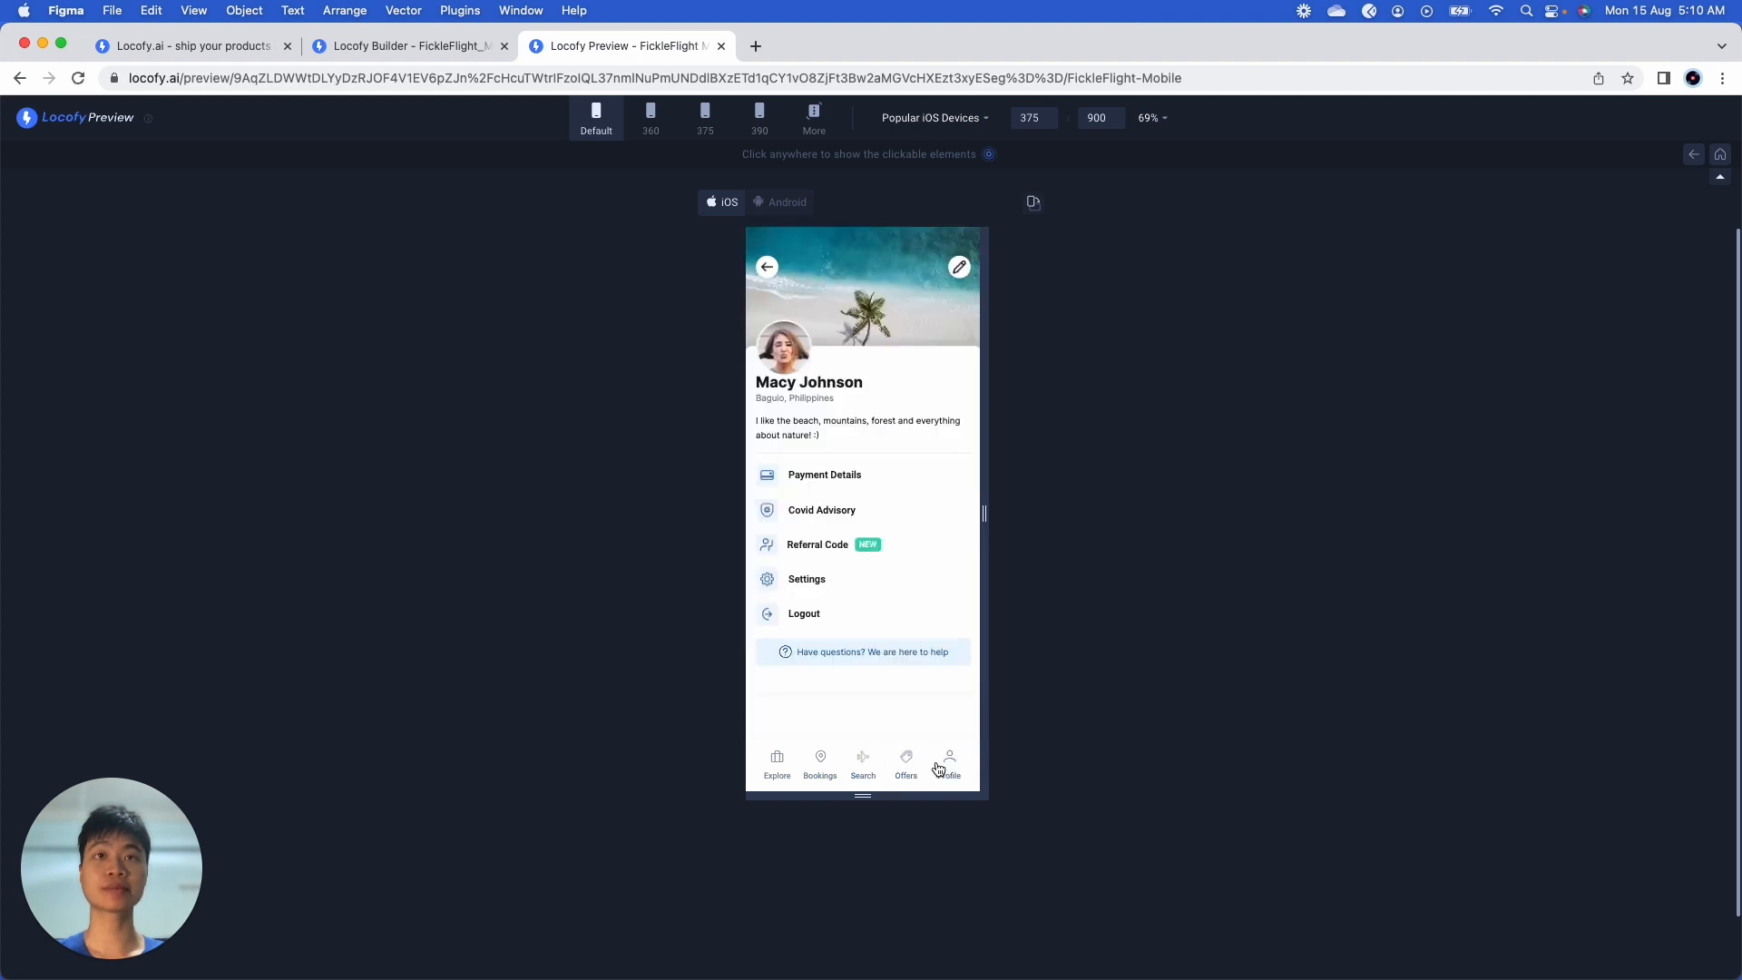
{"action": "left_click", "coordinate": [778, 766]}
Step: Open the prototype's drawer menu, go to the Profile screen from it and return to Explore
{"action": "left_click", "coordinate": [766, 248]}
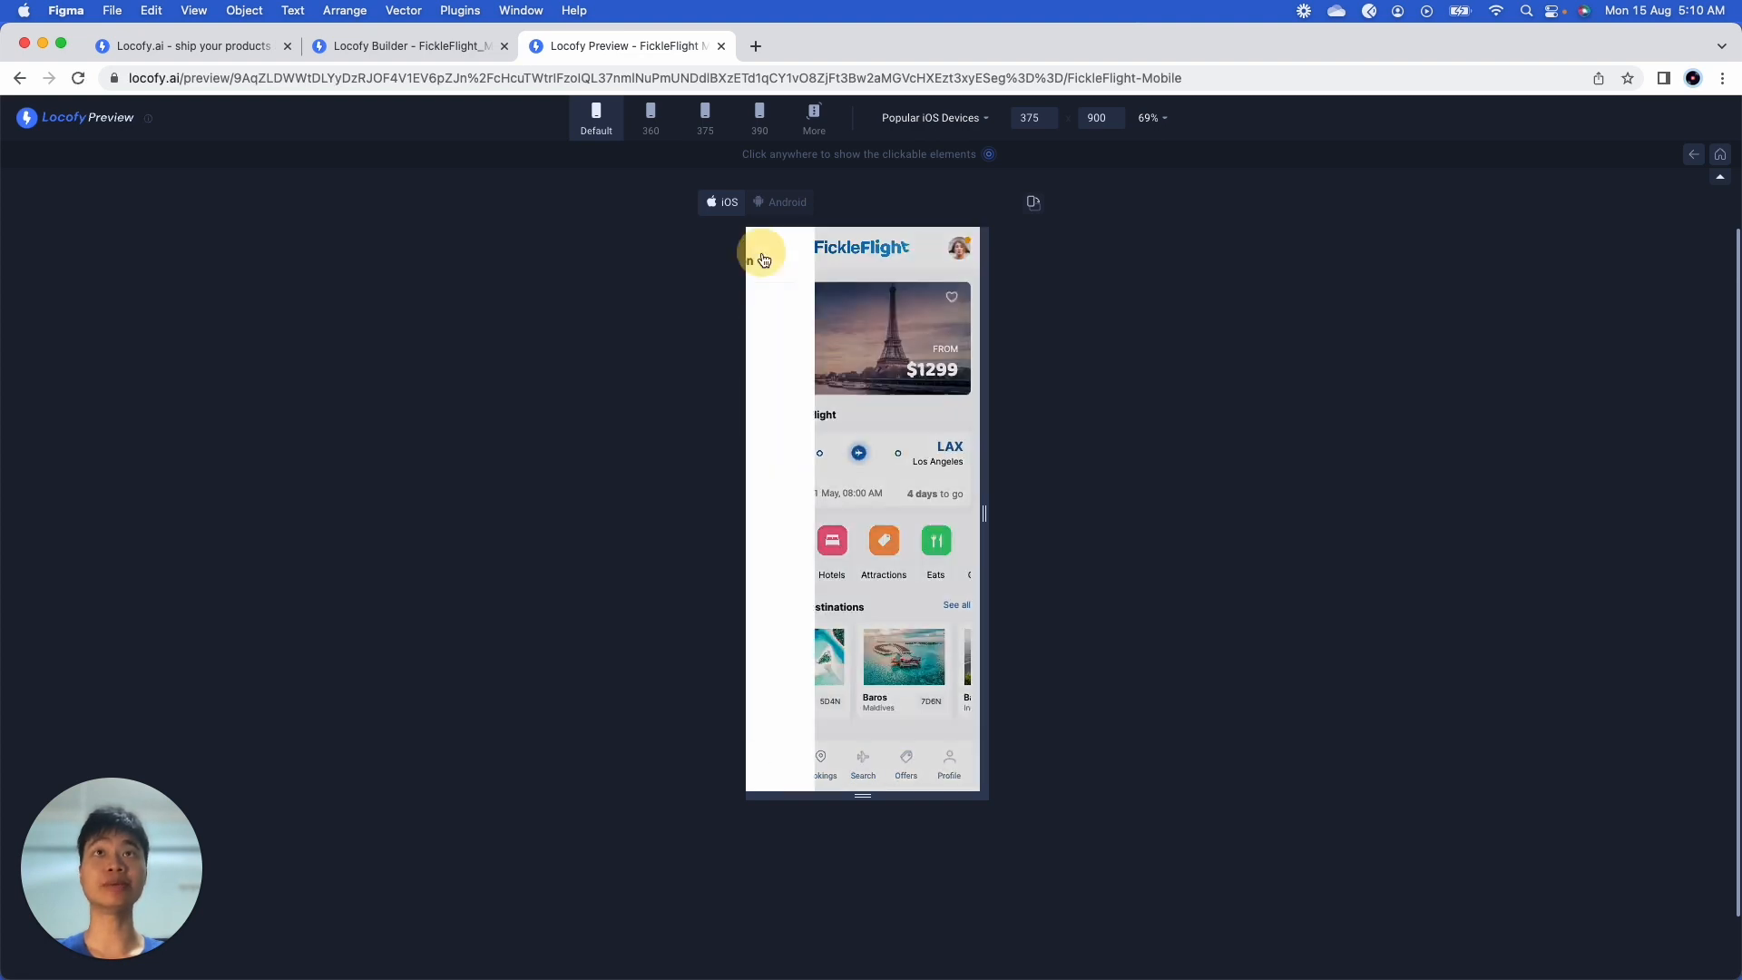
{"action": "left_click", "coordinate": [811, 327]}
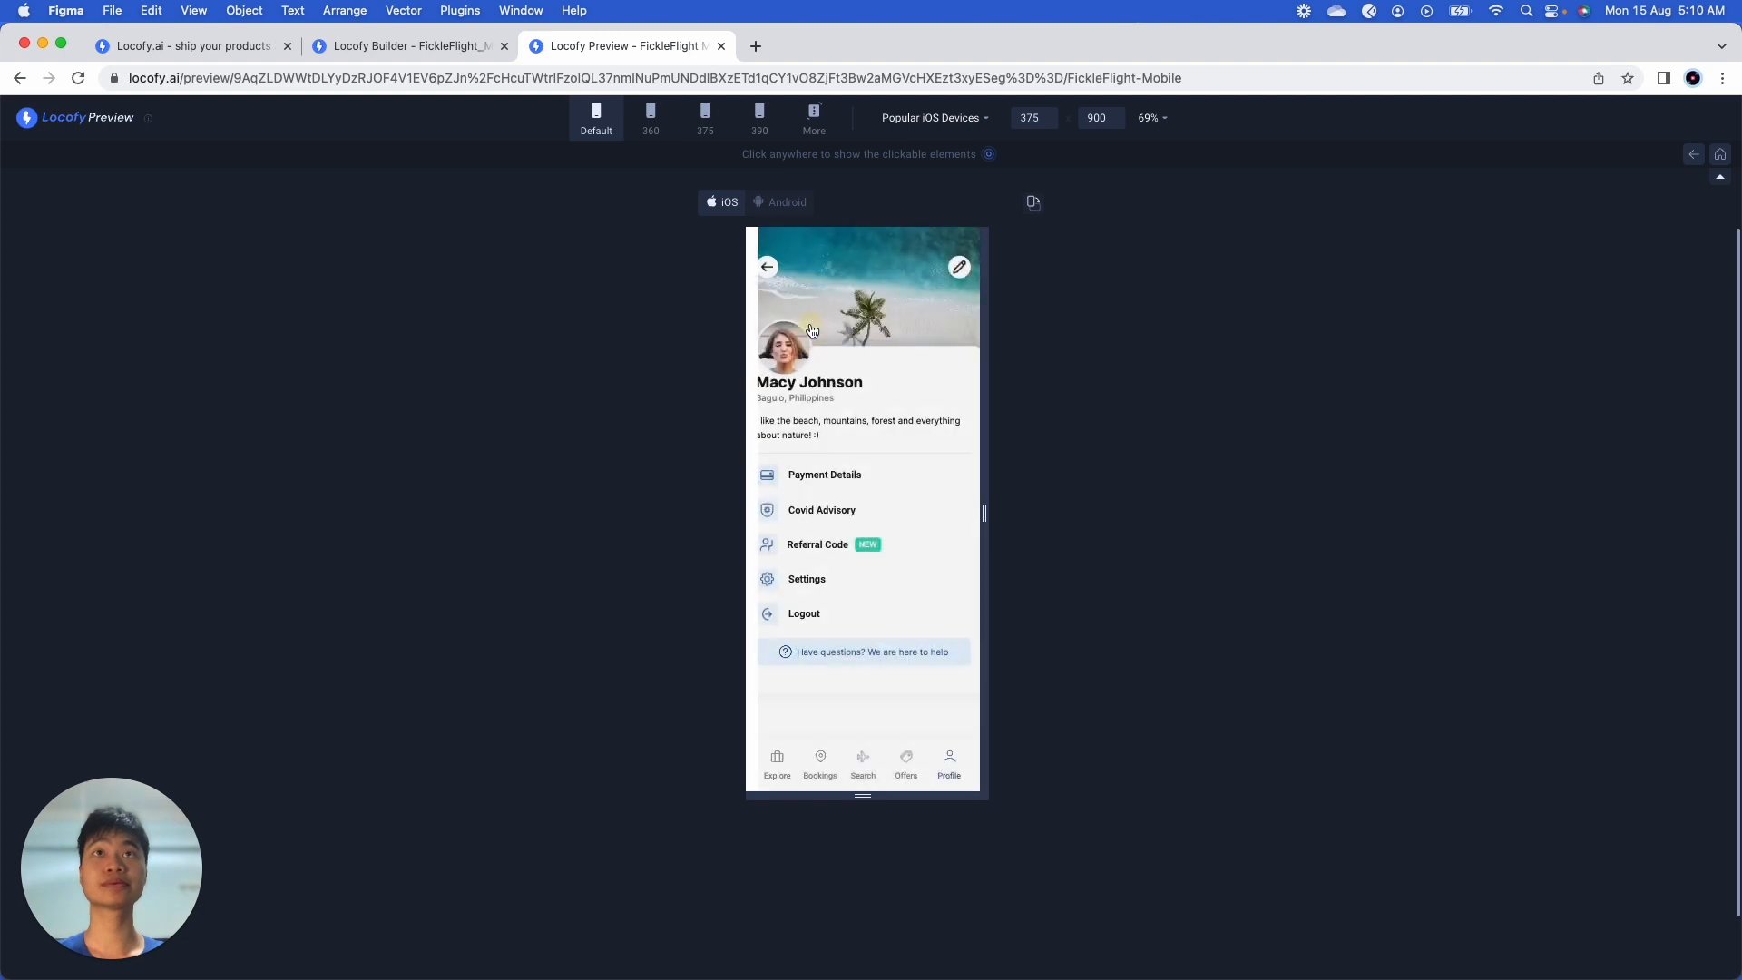
{"action": "left_click", "coordinate": [766, 268]}
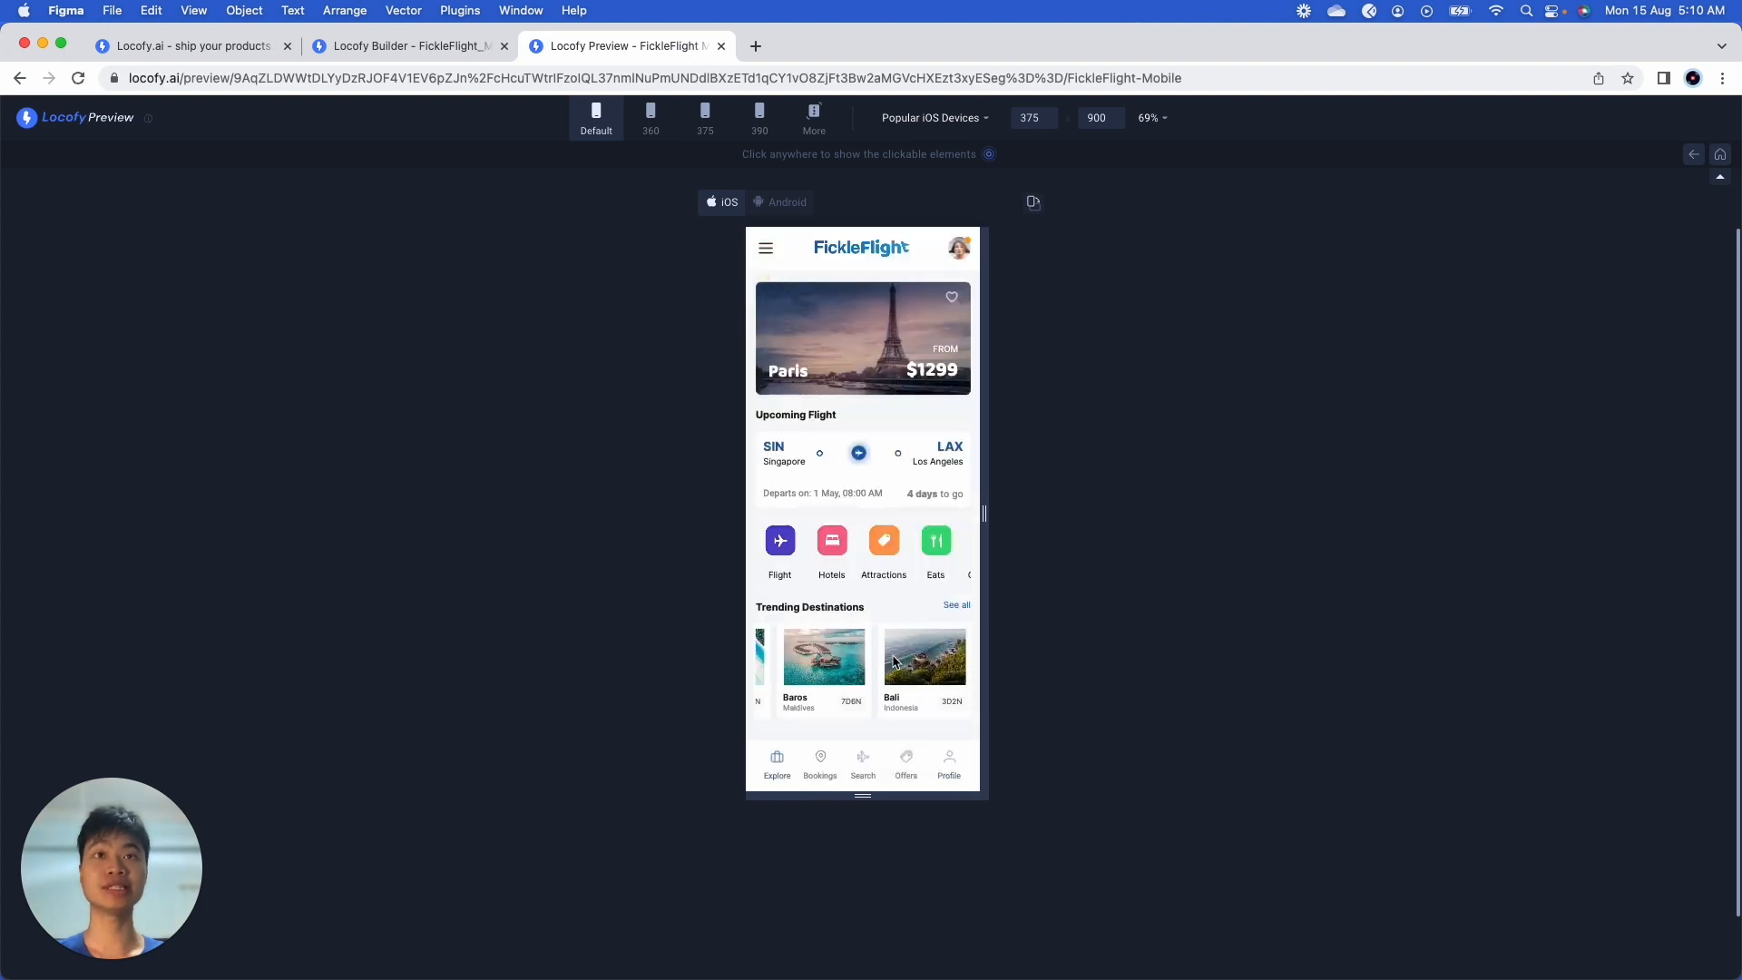
Step: Go through Offers to the Search Flight screen and switch the trip type to Round trip and back to One way
{"action": "left_click", "coordinate": [905, 762]}
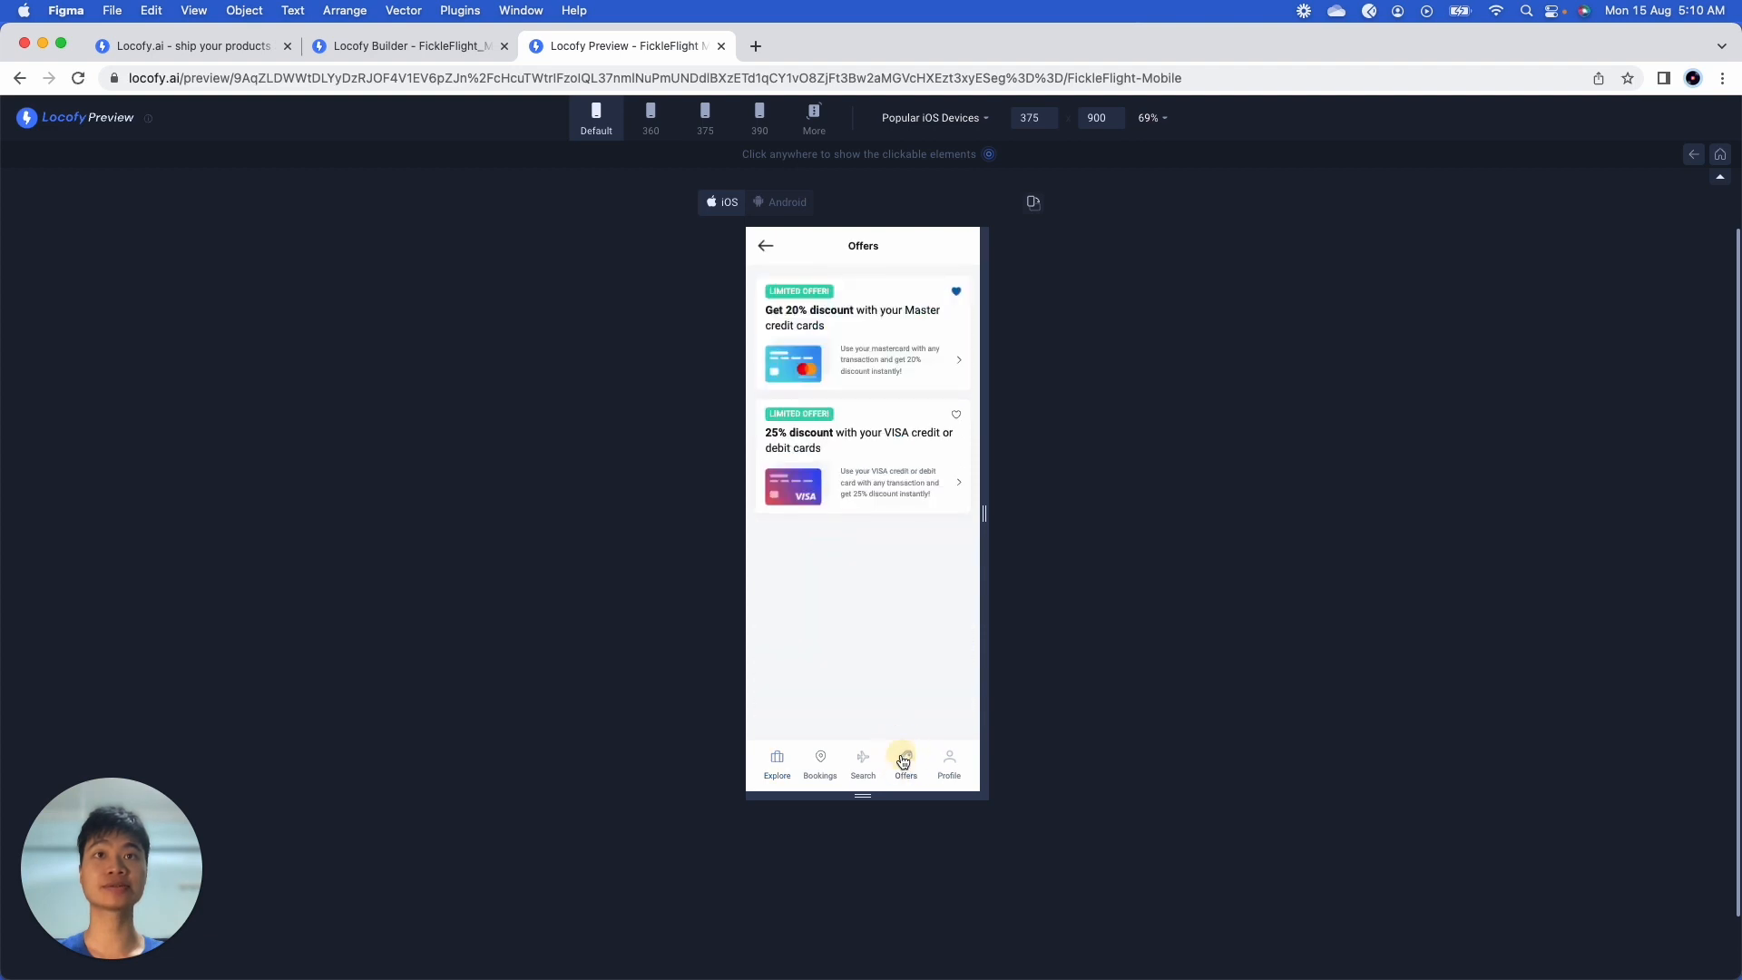
{"action": "left_click", "coordinate": [869, 766]}
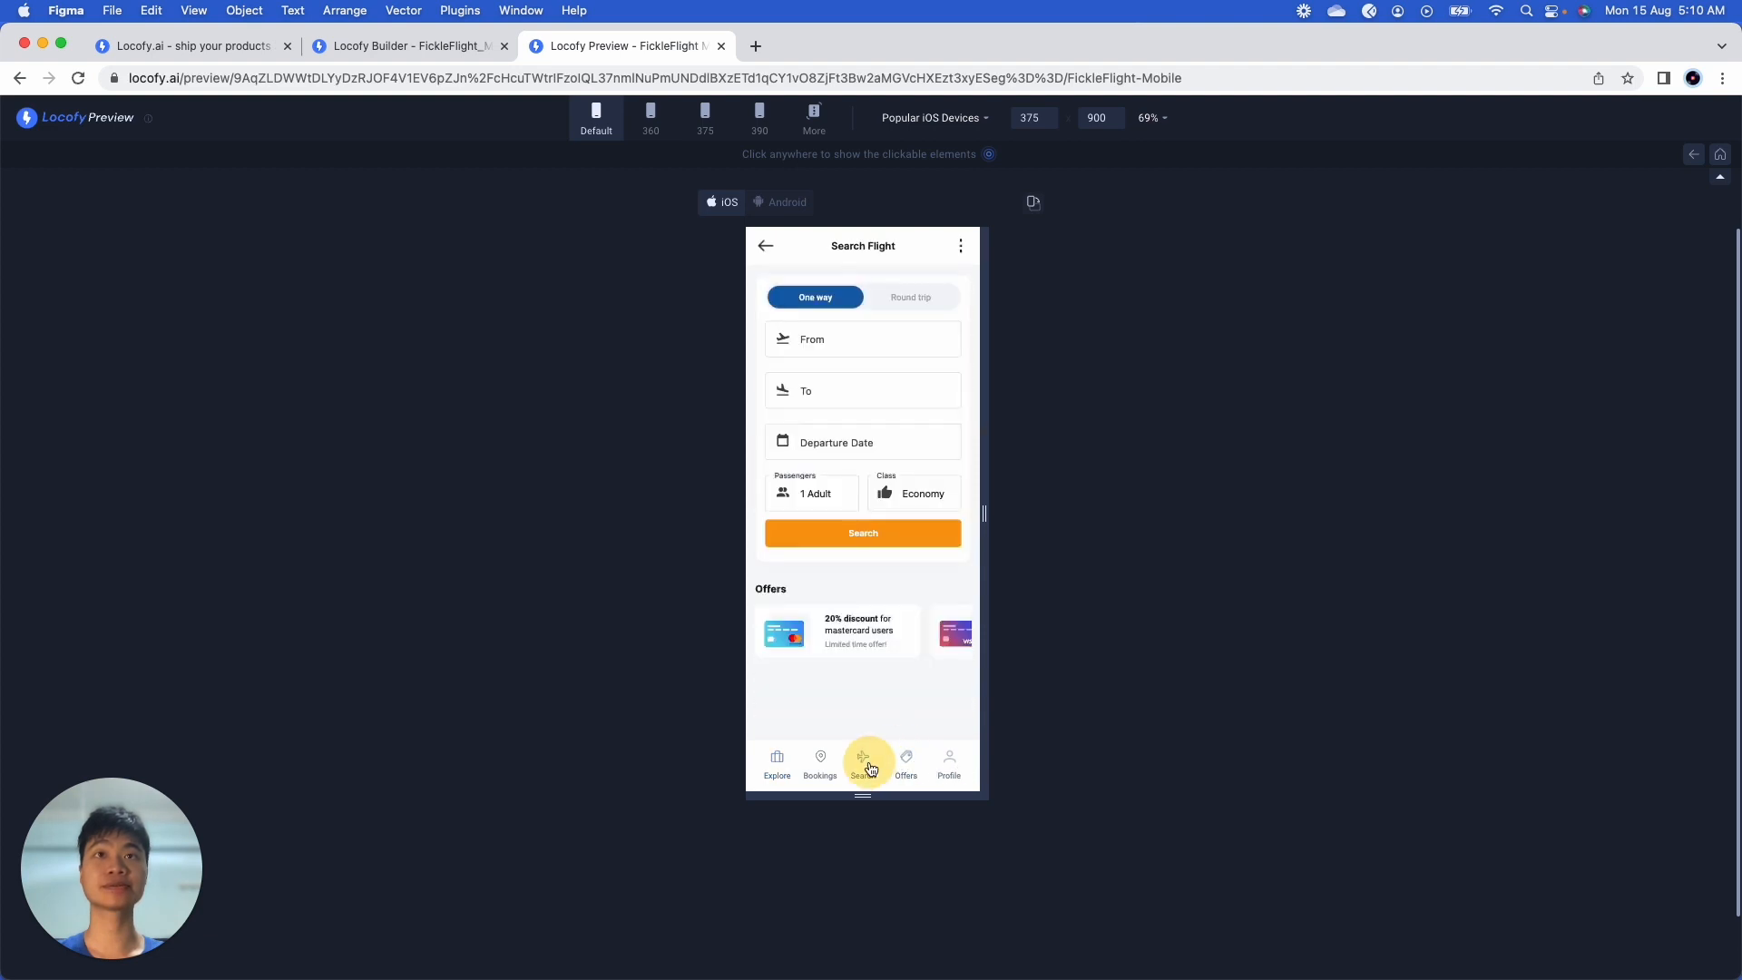
{"action": "left_click", "coordinate": [923, 306]}
{"action": "left_click", "coordinate": [819, 303]}
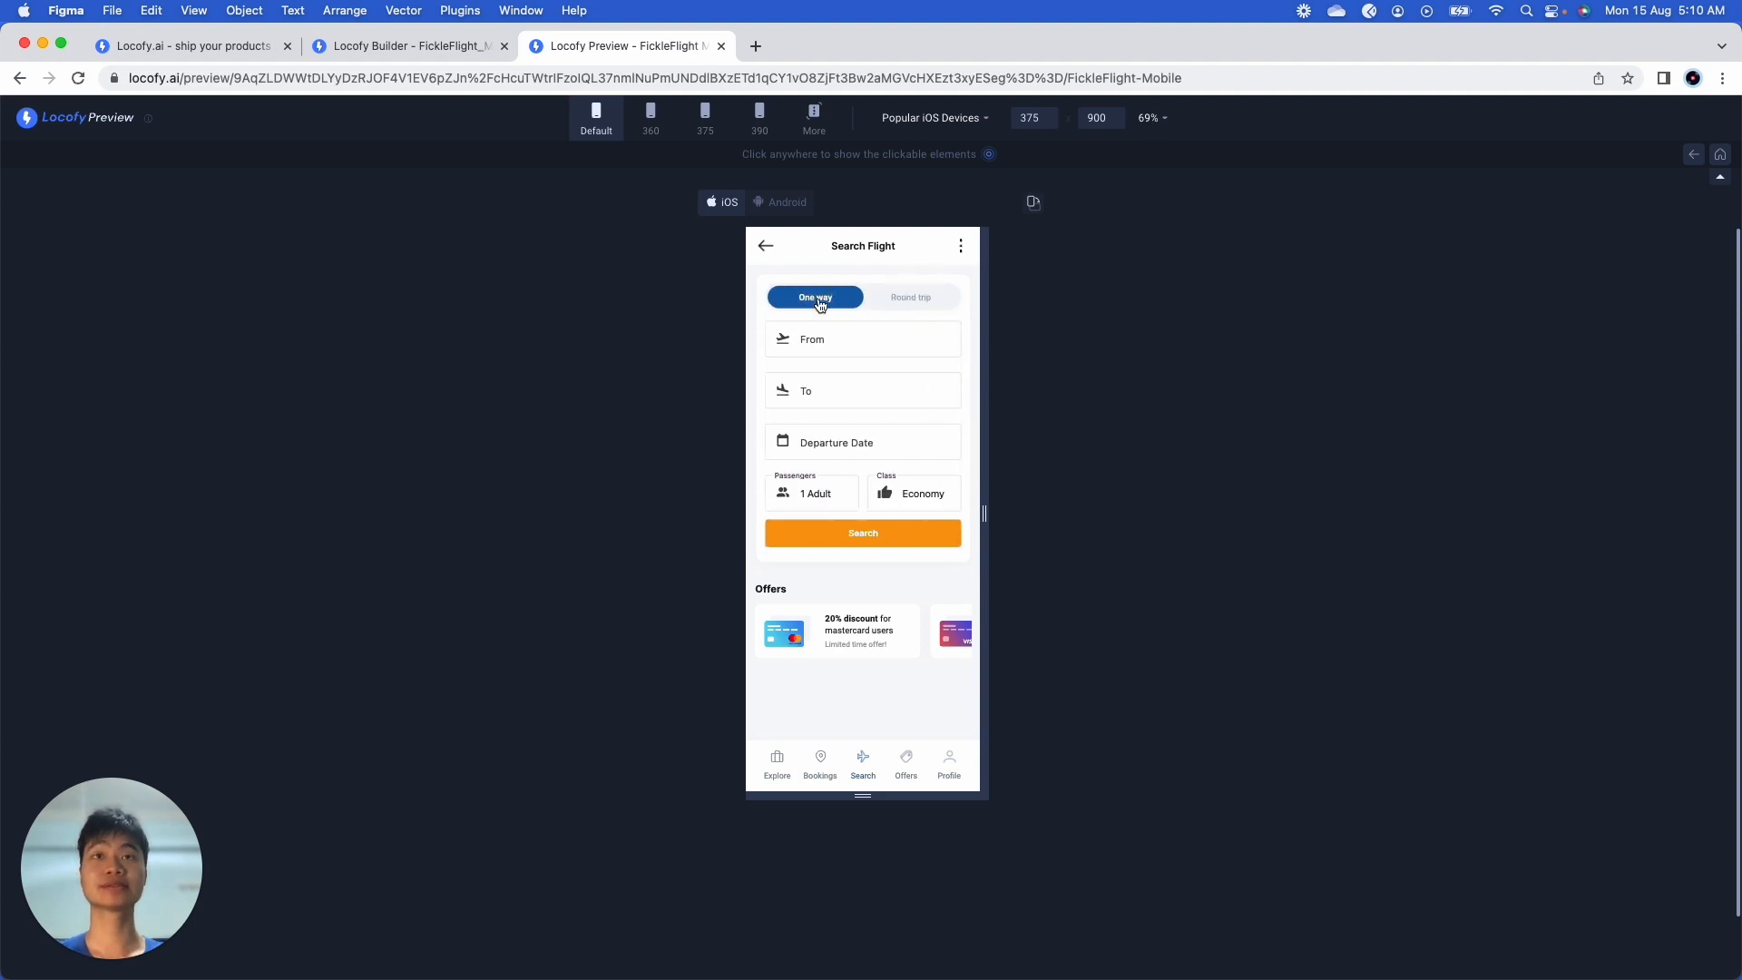
Step: Run a one-way flight search in the prototype from Singapore to Los Angelas
{"action": "left_click", "coordinate": [828, 340]}
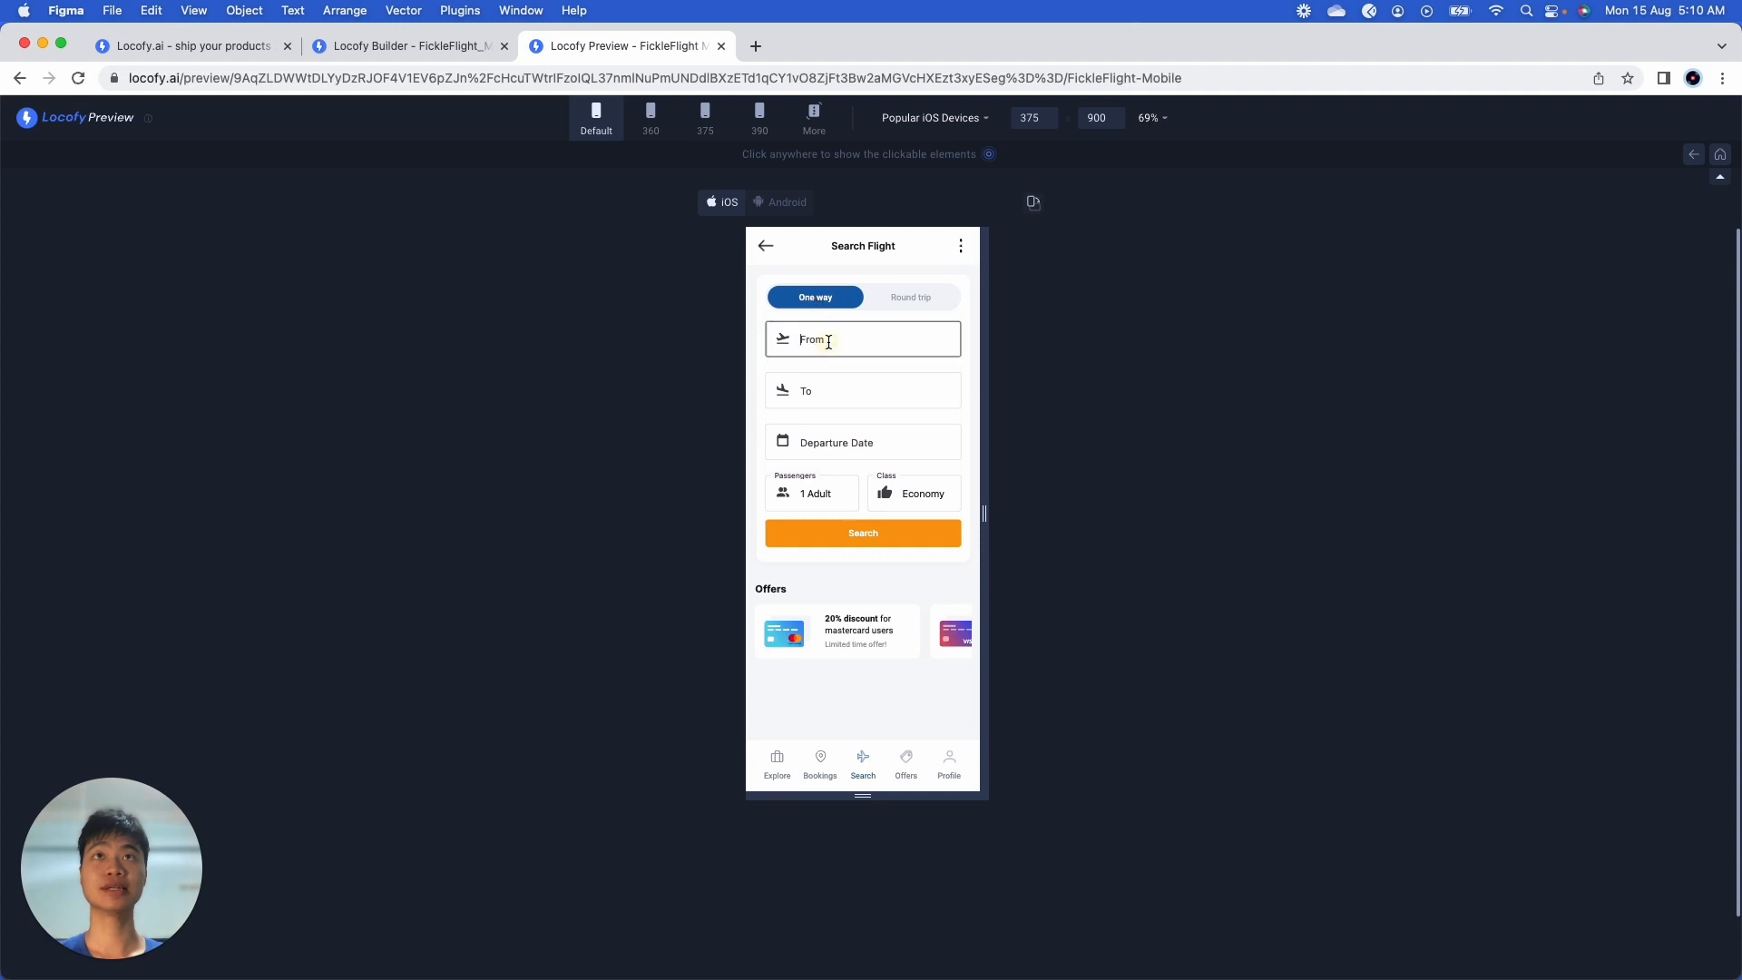
{"action": "type", "text": "Singapore"}
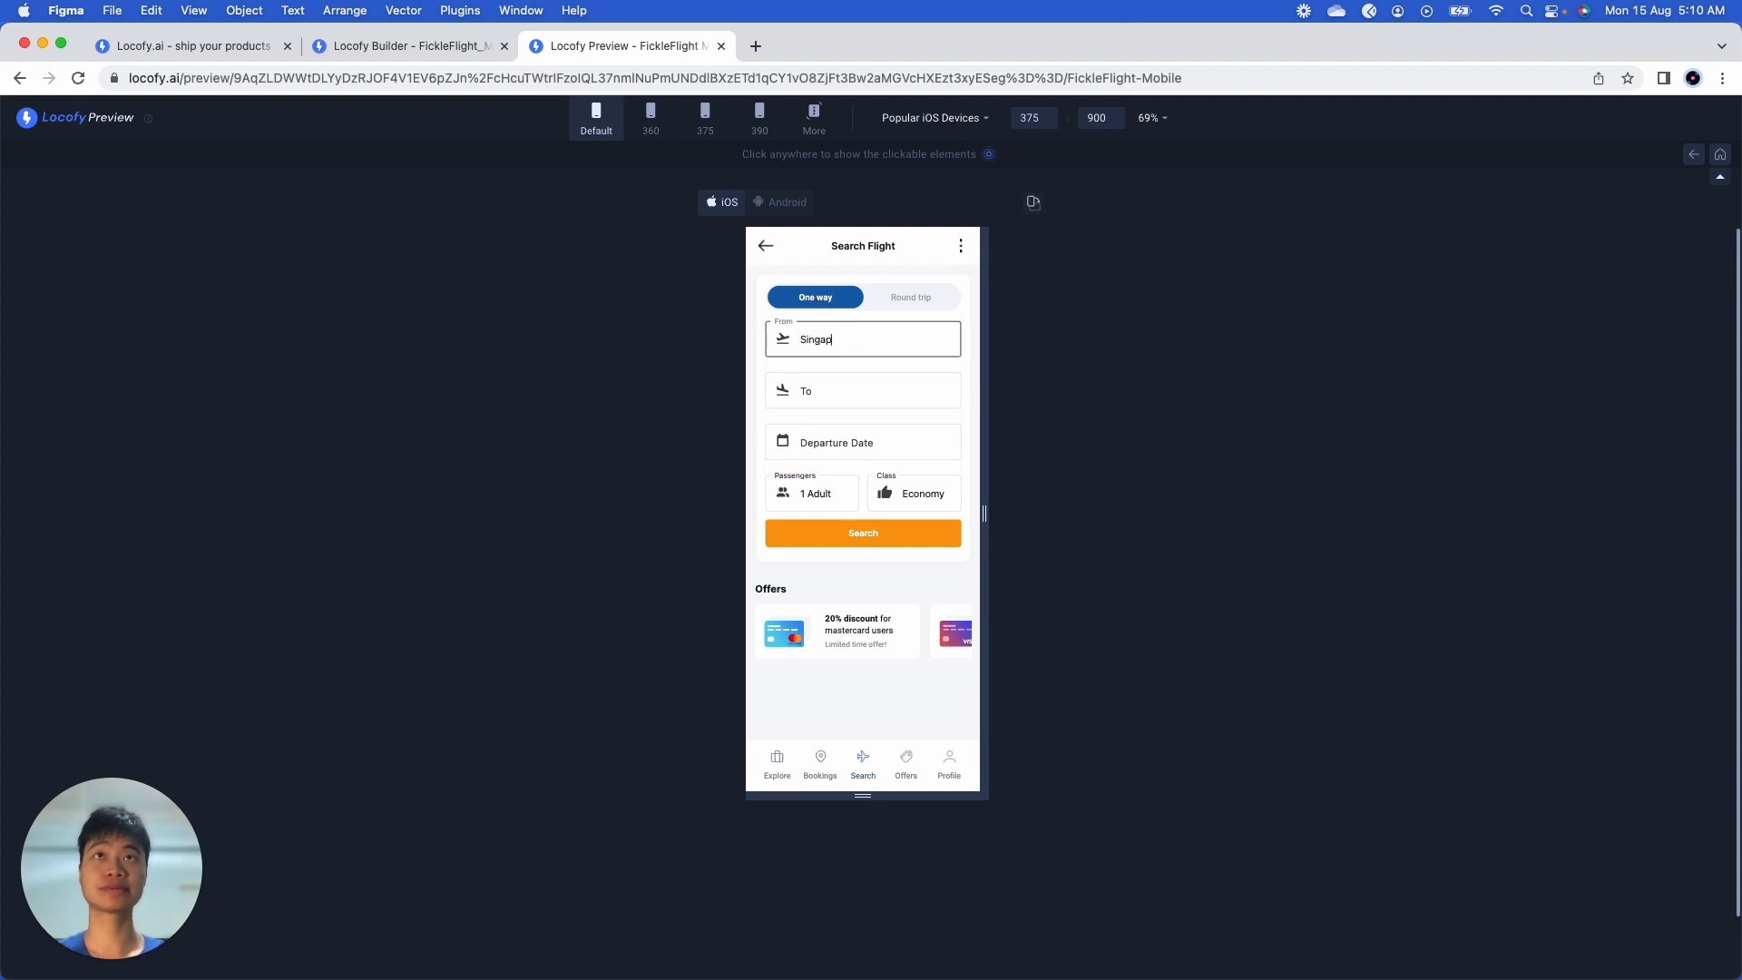
{"action": "left_click", "coordinate": [825, 390]}
{"action": "type", "text": "Los Angelas"}
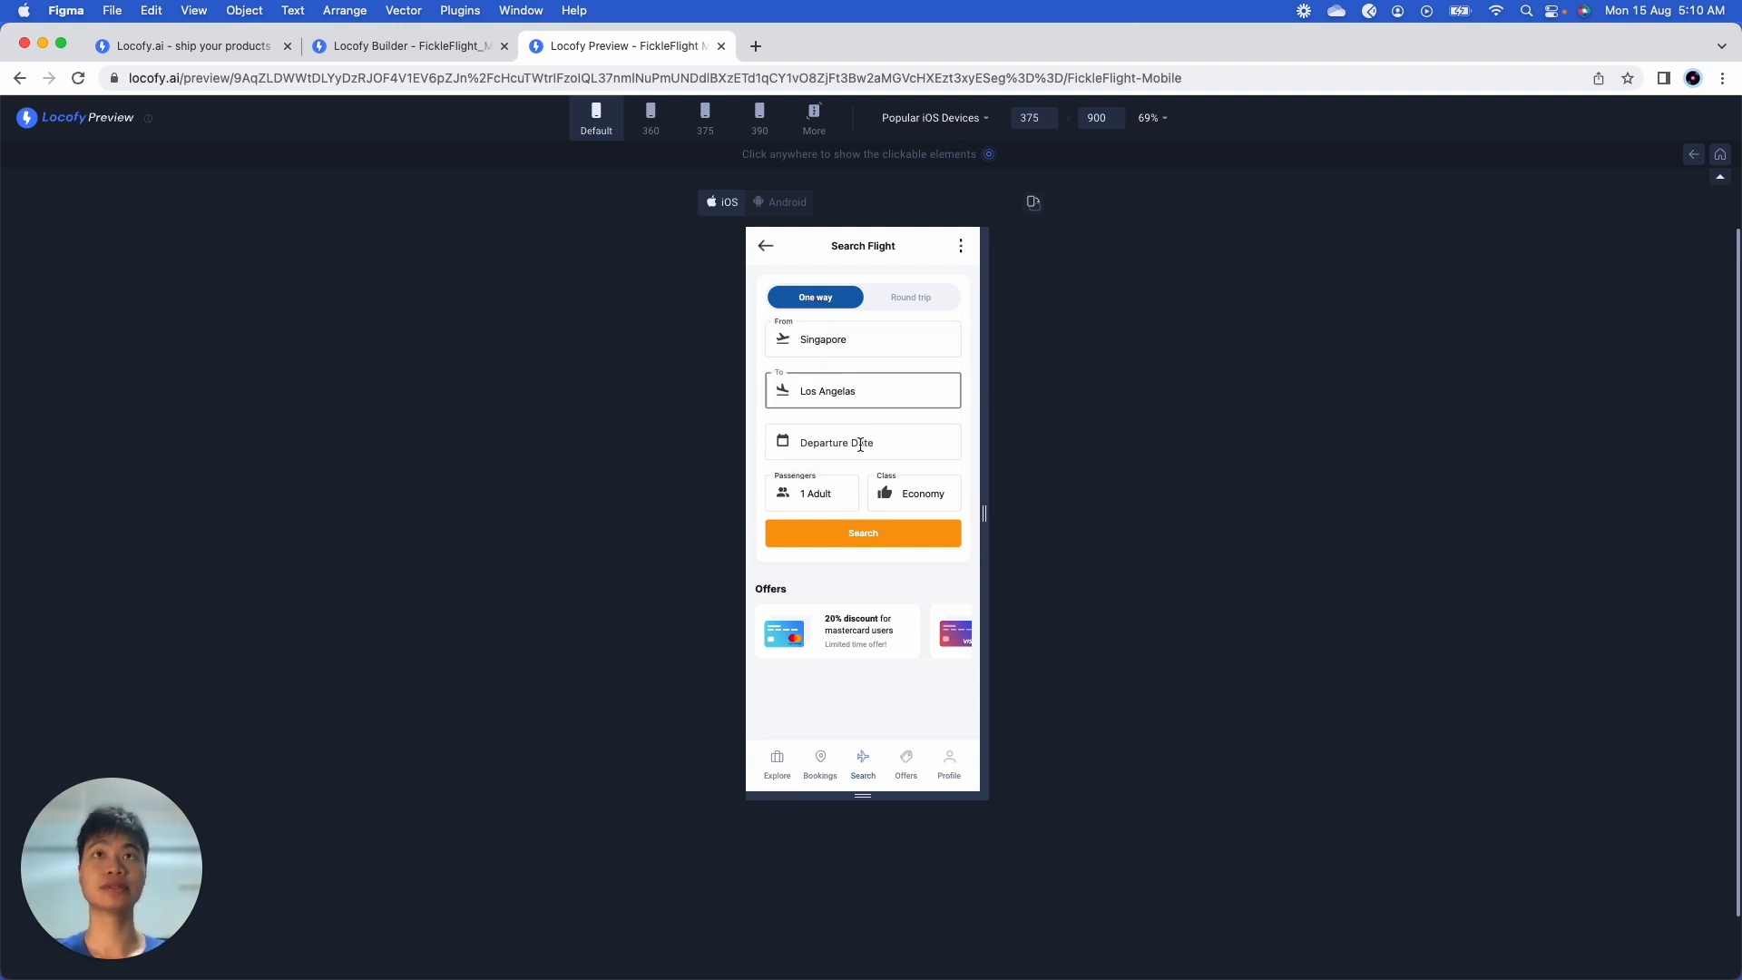
{"action": "left_click", "coordinate": [890, 542]}
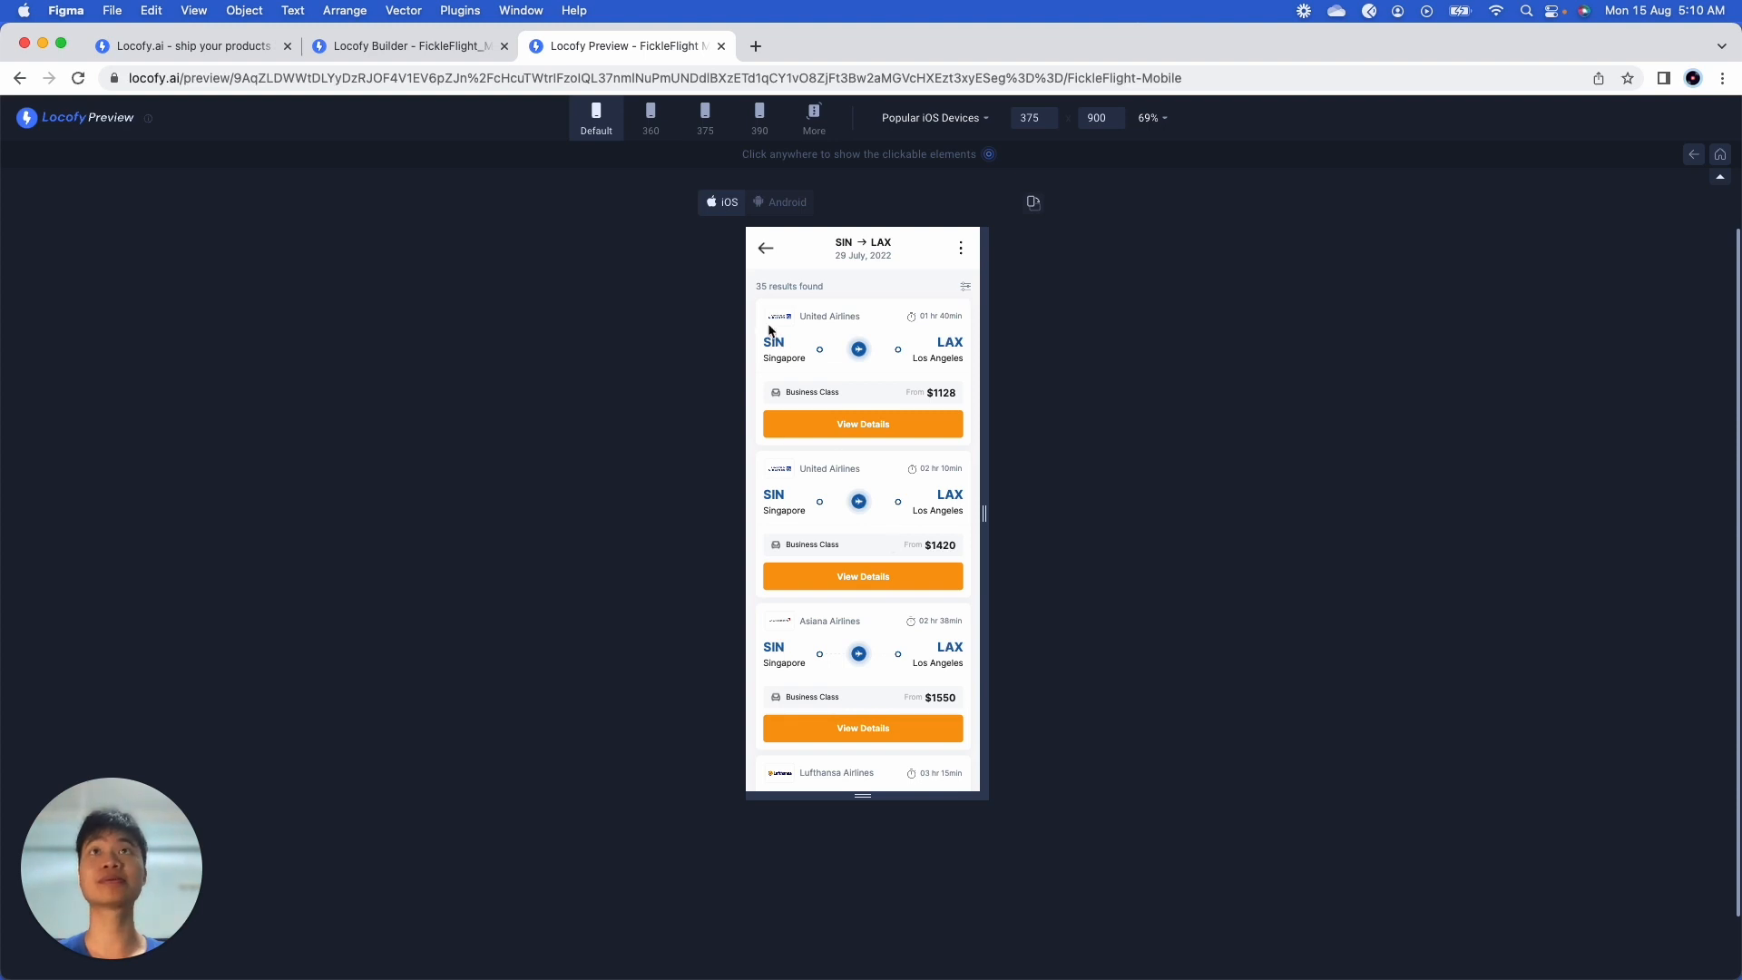
Step: Close the prototype preview and open the export settings of the FickleFlight_Mobile project in Locofy Builder
{"action": "left_click", "coordinate": [722, 47]}
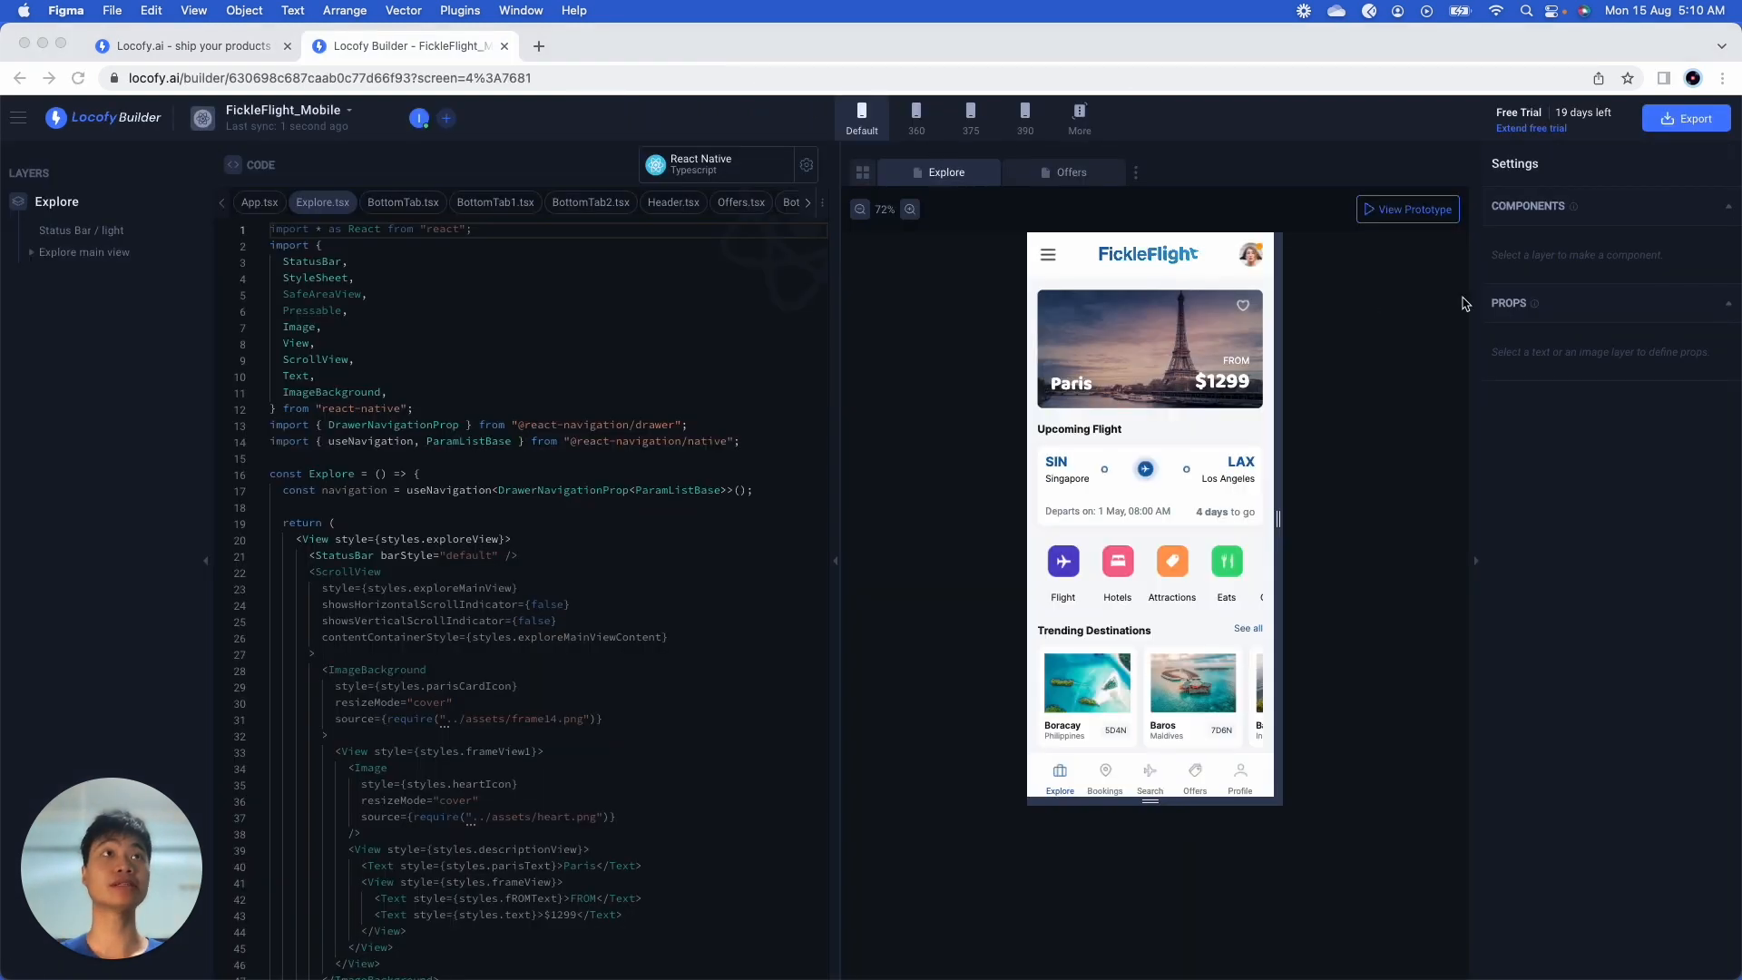
{"action": "left_click", "coordinate": [1690, 125]}
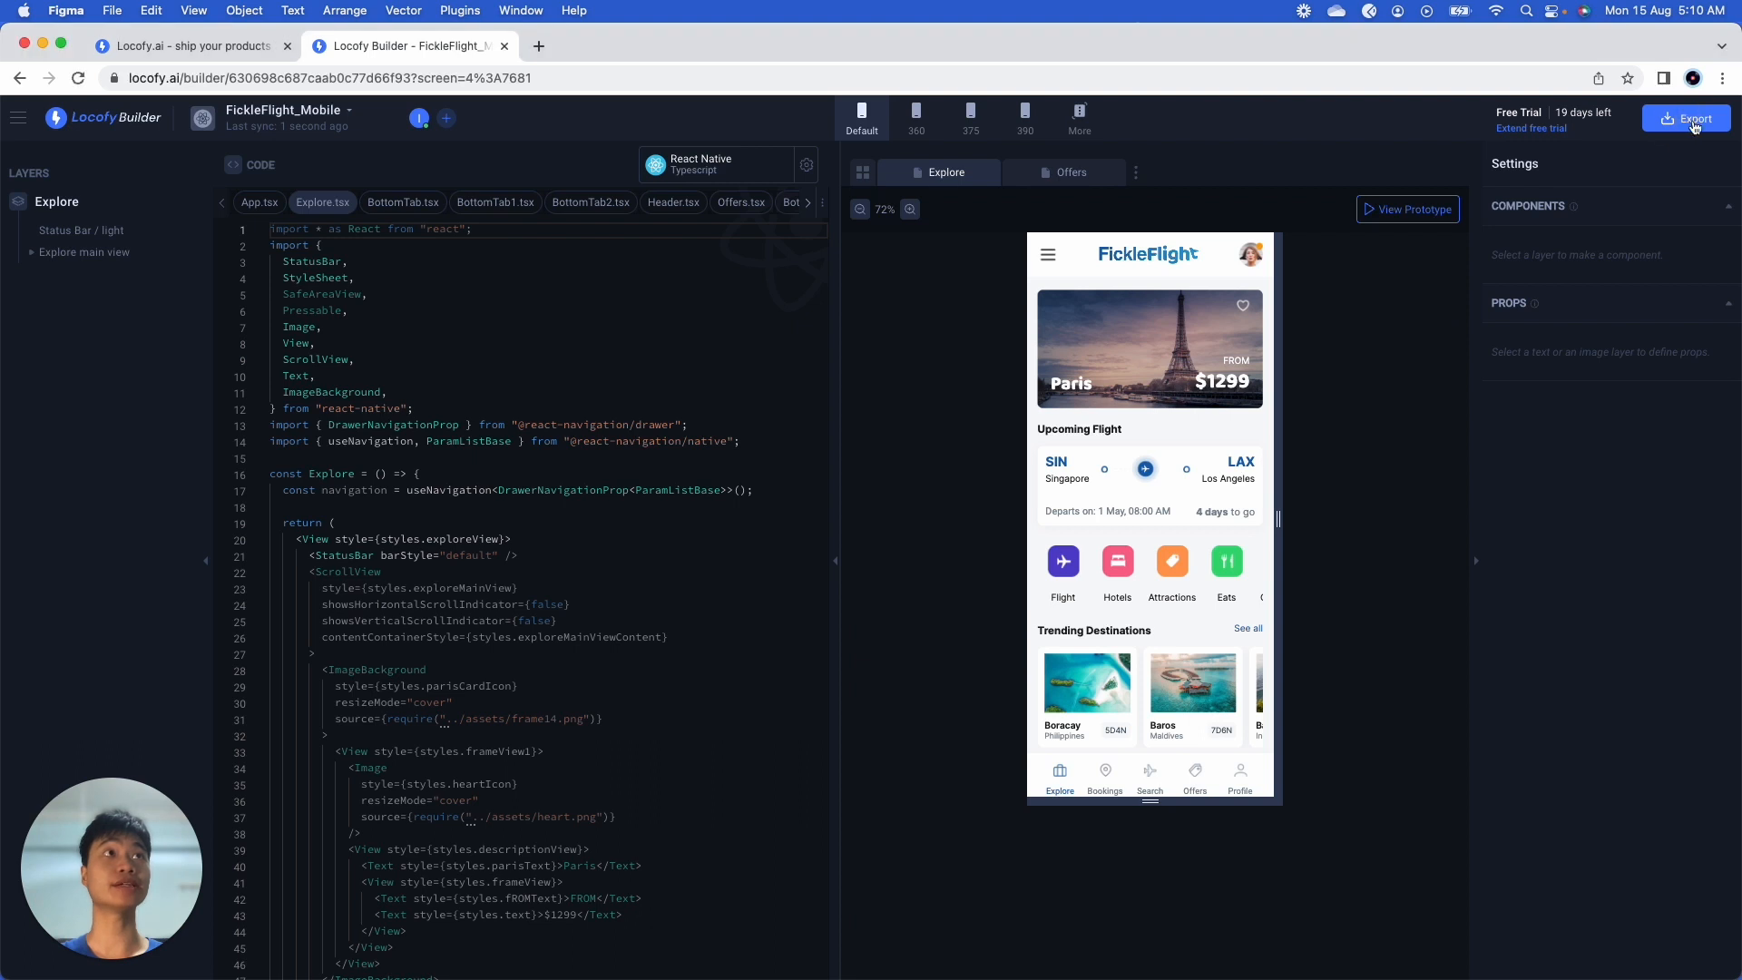
{"action": "left_click", "coordinate": [1702, 127]}
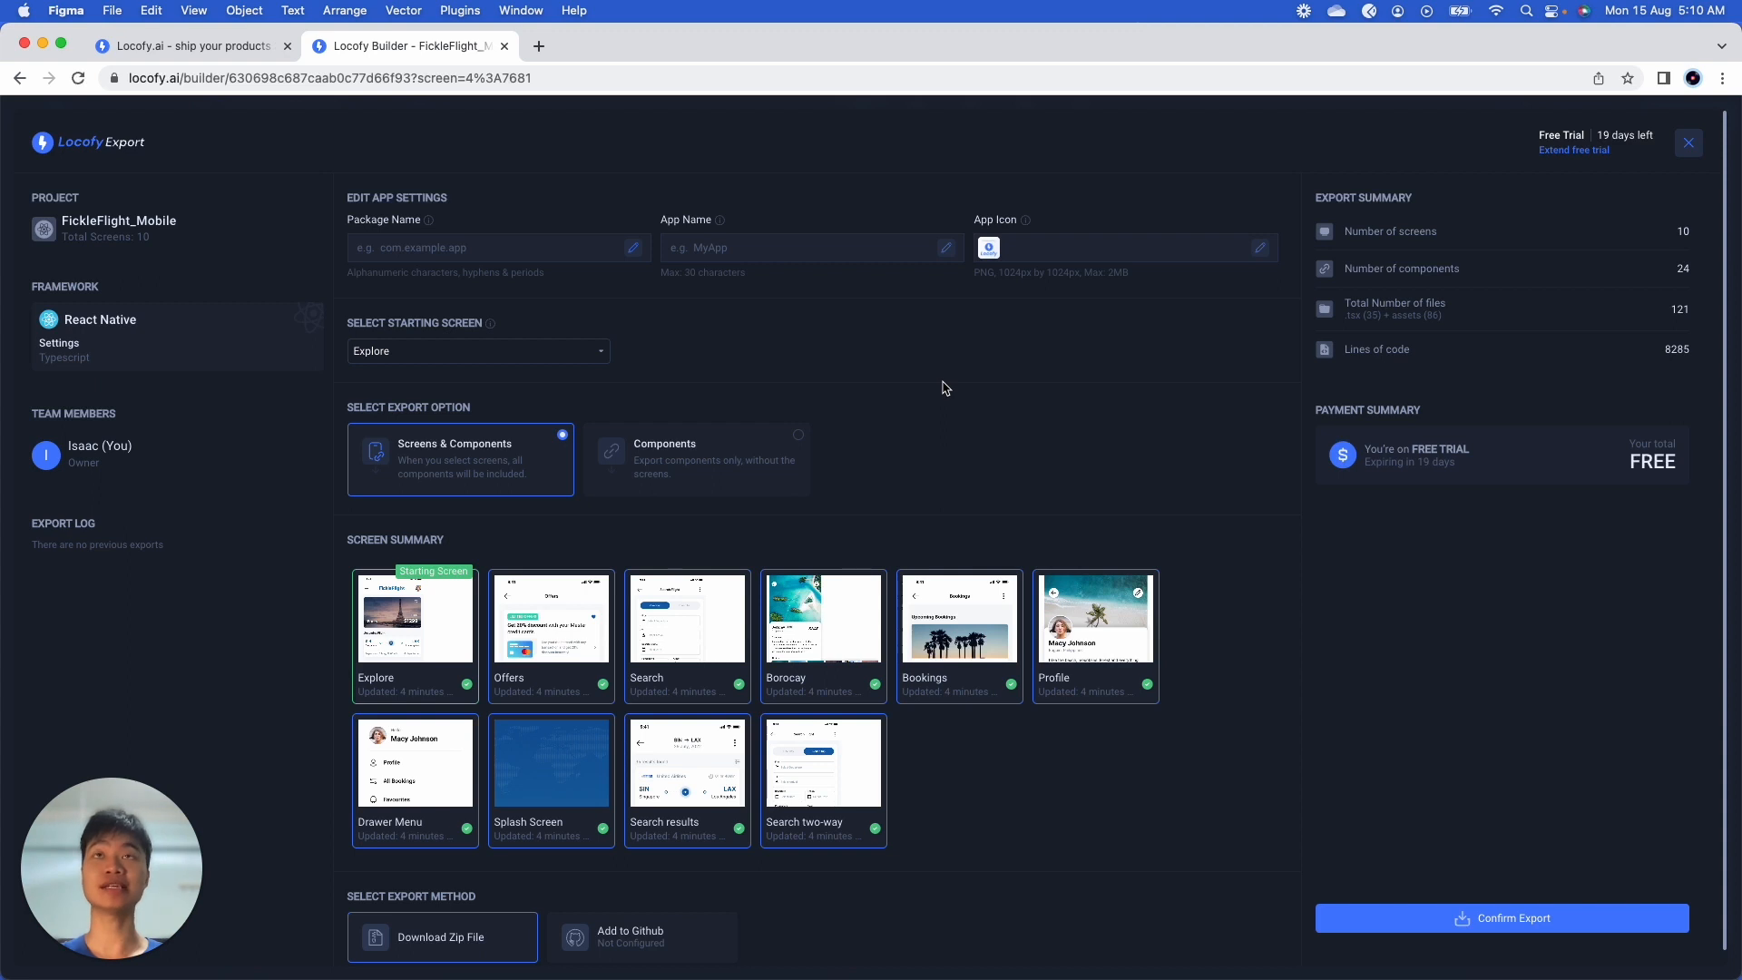
Step: Set and save the package name com.fickleflight.app and enter FickleFlight as the app name
{"action": "left_click", "coordinate": [634, 249]}
{"action": "left_click", "coordinate": [537, 259]}
{"action": "type", "text": "com.fickle"}
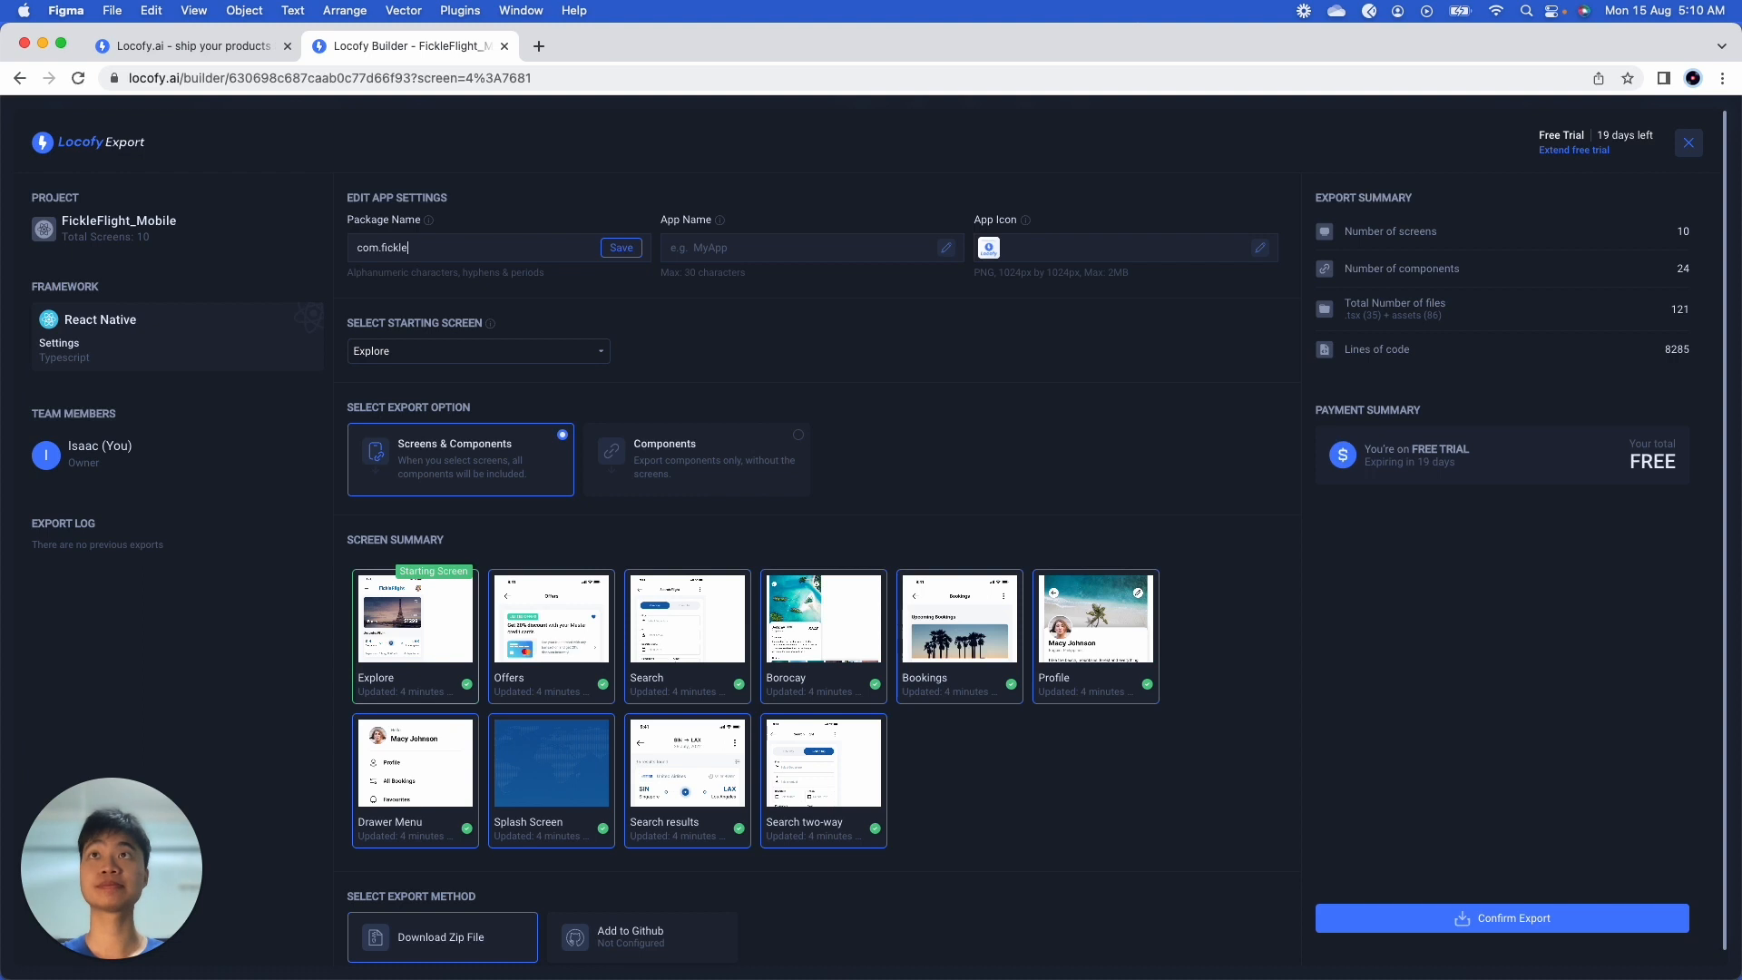
{"action": "type", "text": "flight.app"}
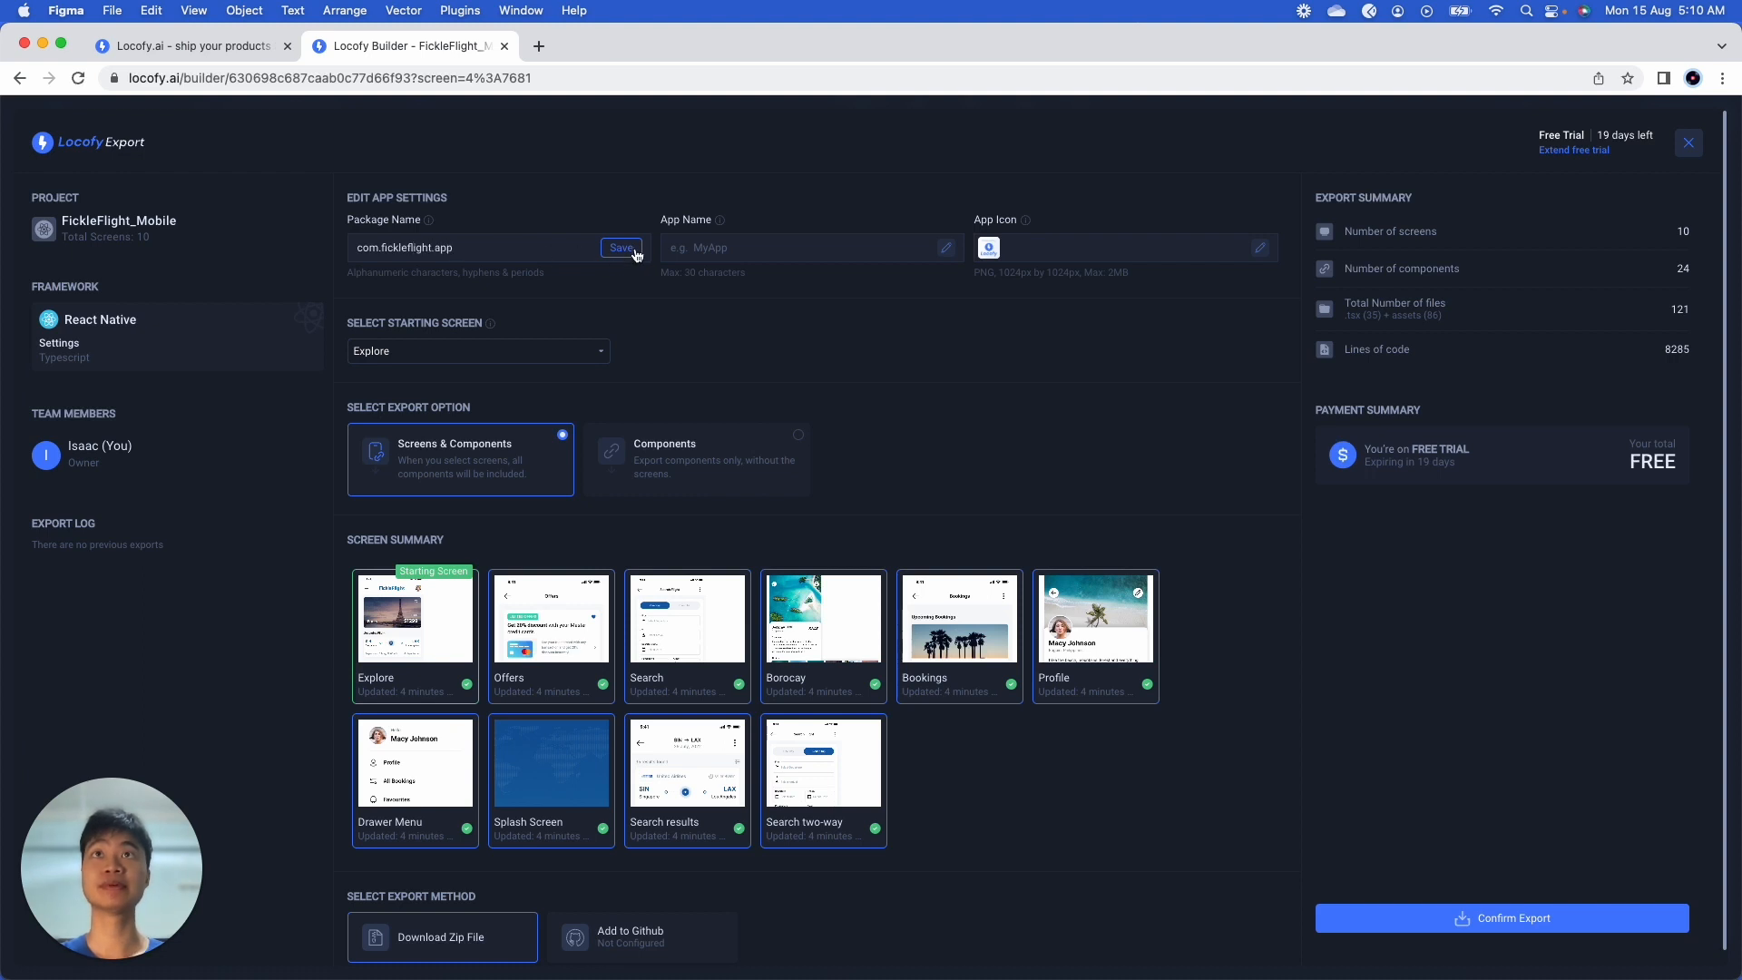
{"action": "left_click", "coordinate": [635, 251]}
{"action": "left_click", "coordinate": [946, 247]}
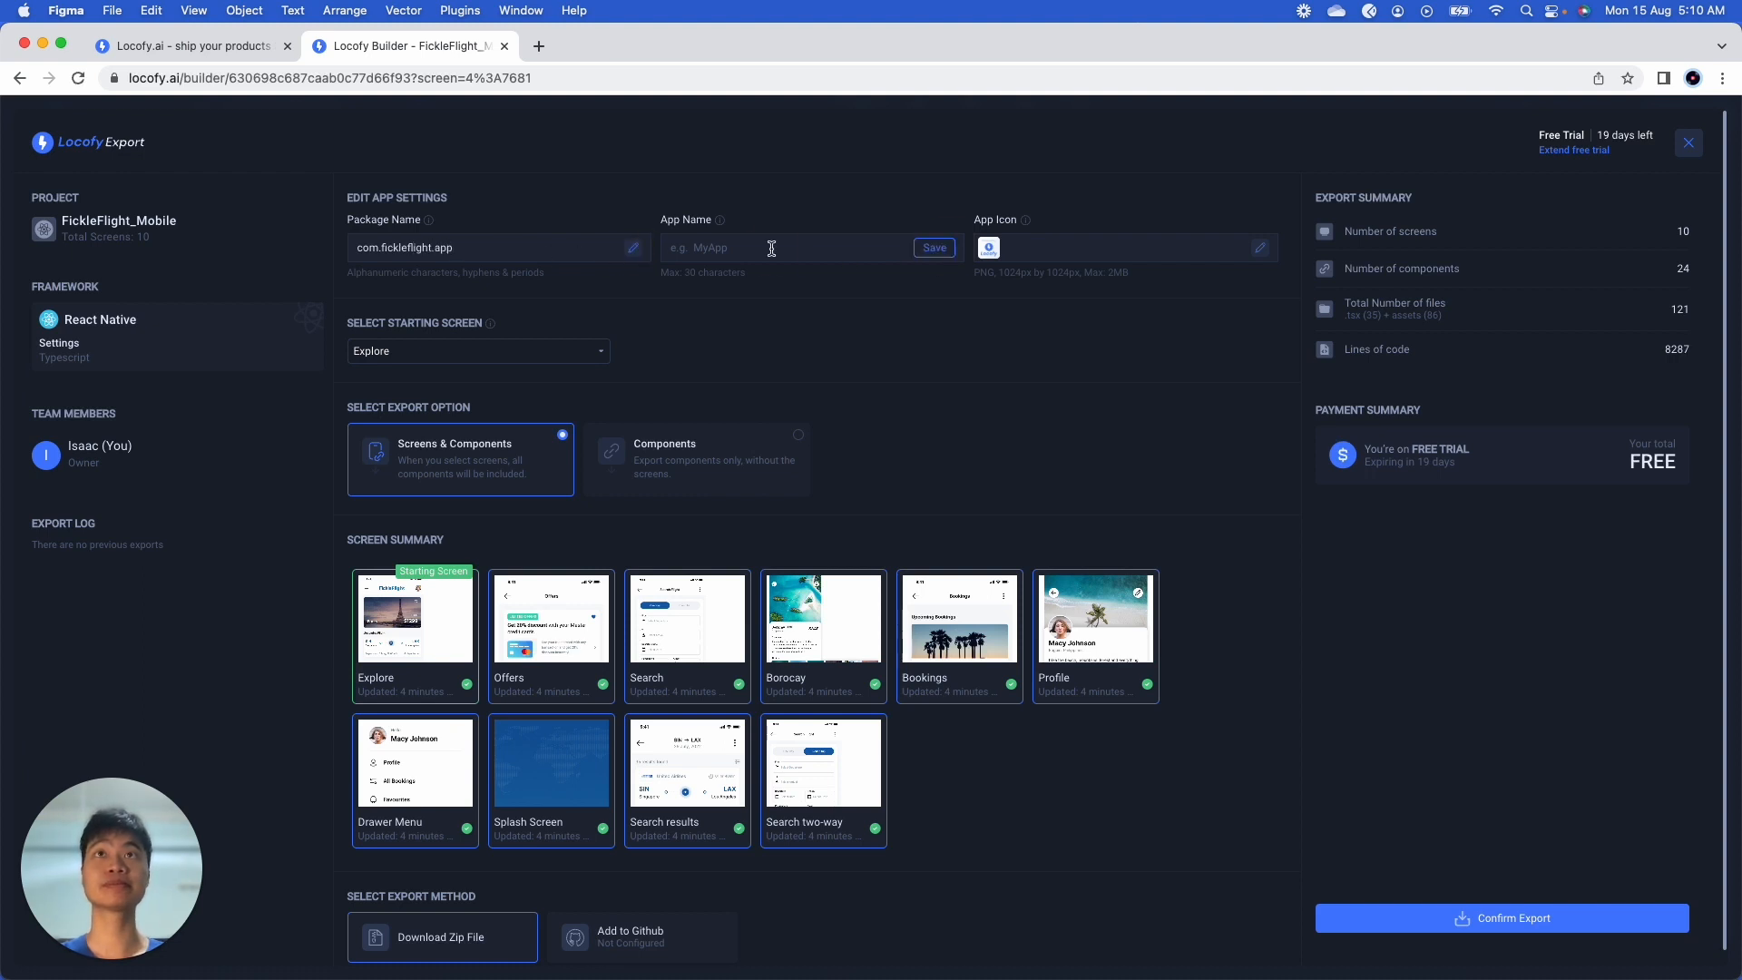
{"action": "type", "text": "FickleFlight"}
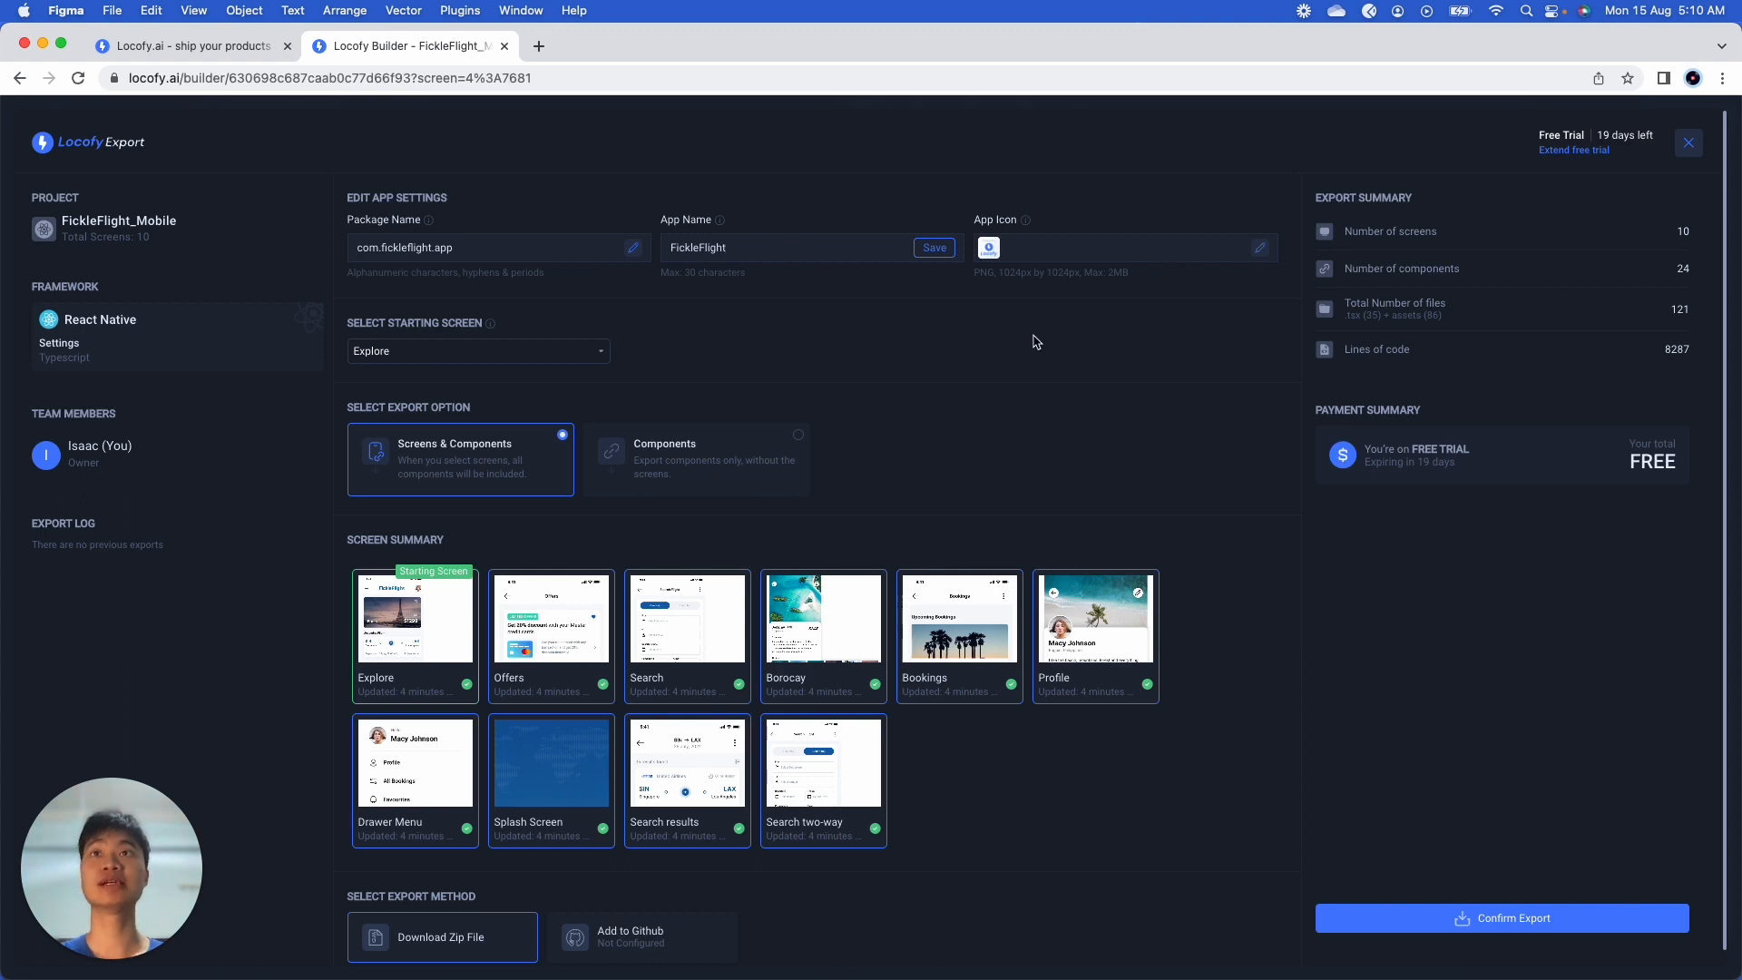
Step: Review the starting screen choices and the Components export option, keeping Explore and Screens & Components selected
{"action": "left_click", "coordinate": [566, 362]}
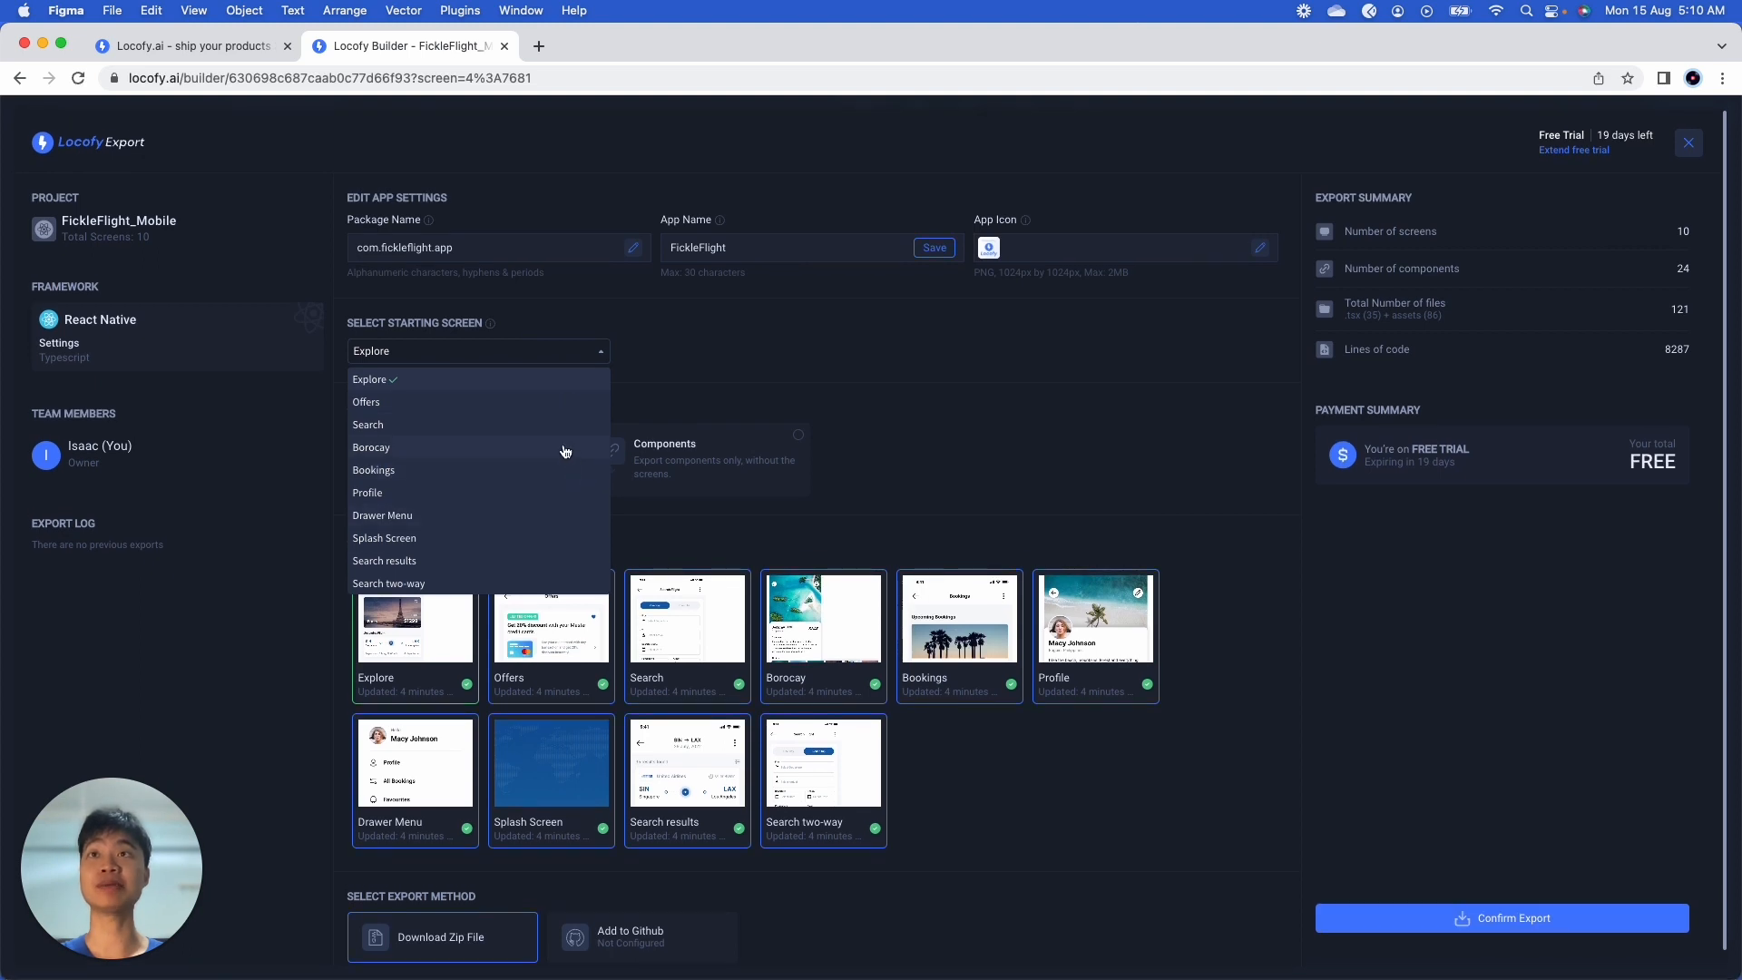
{"action": "left_click", "coordinate": [550, 381]}
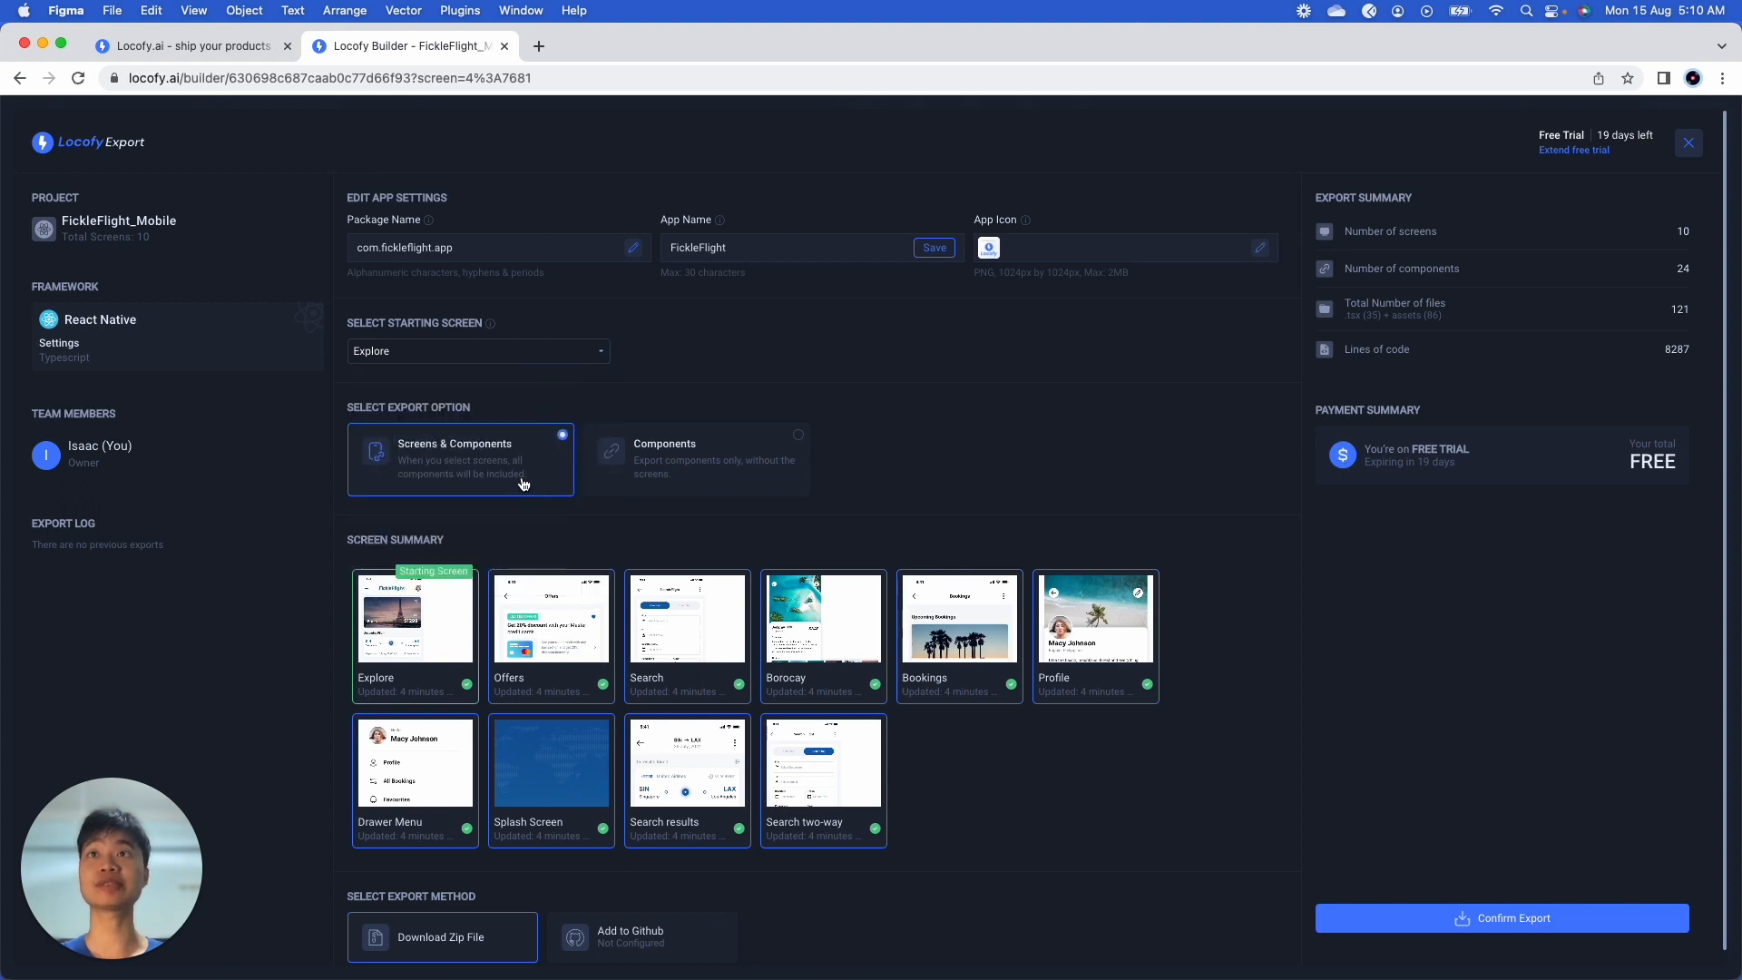
{"action": "scroll", "coordinate": [526, 483], "scroll_direction": "down", "scroll_amount": 1}
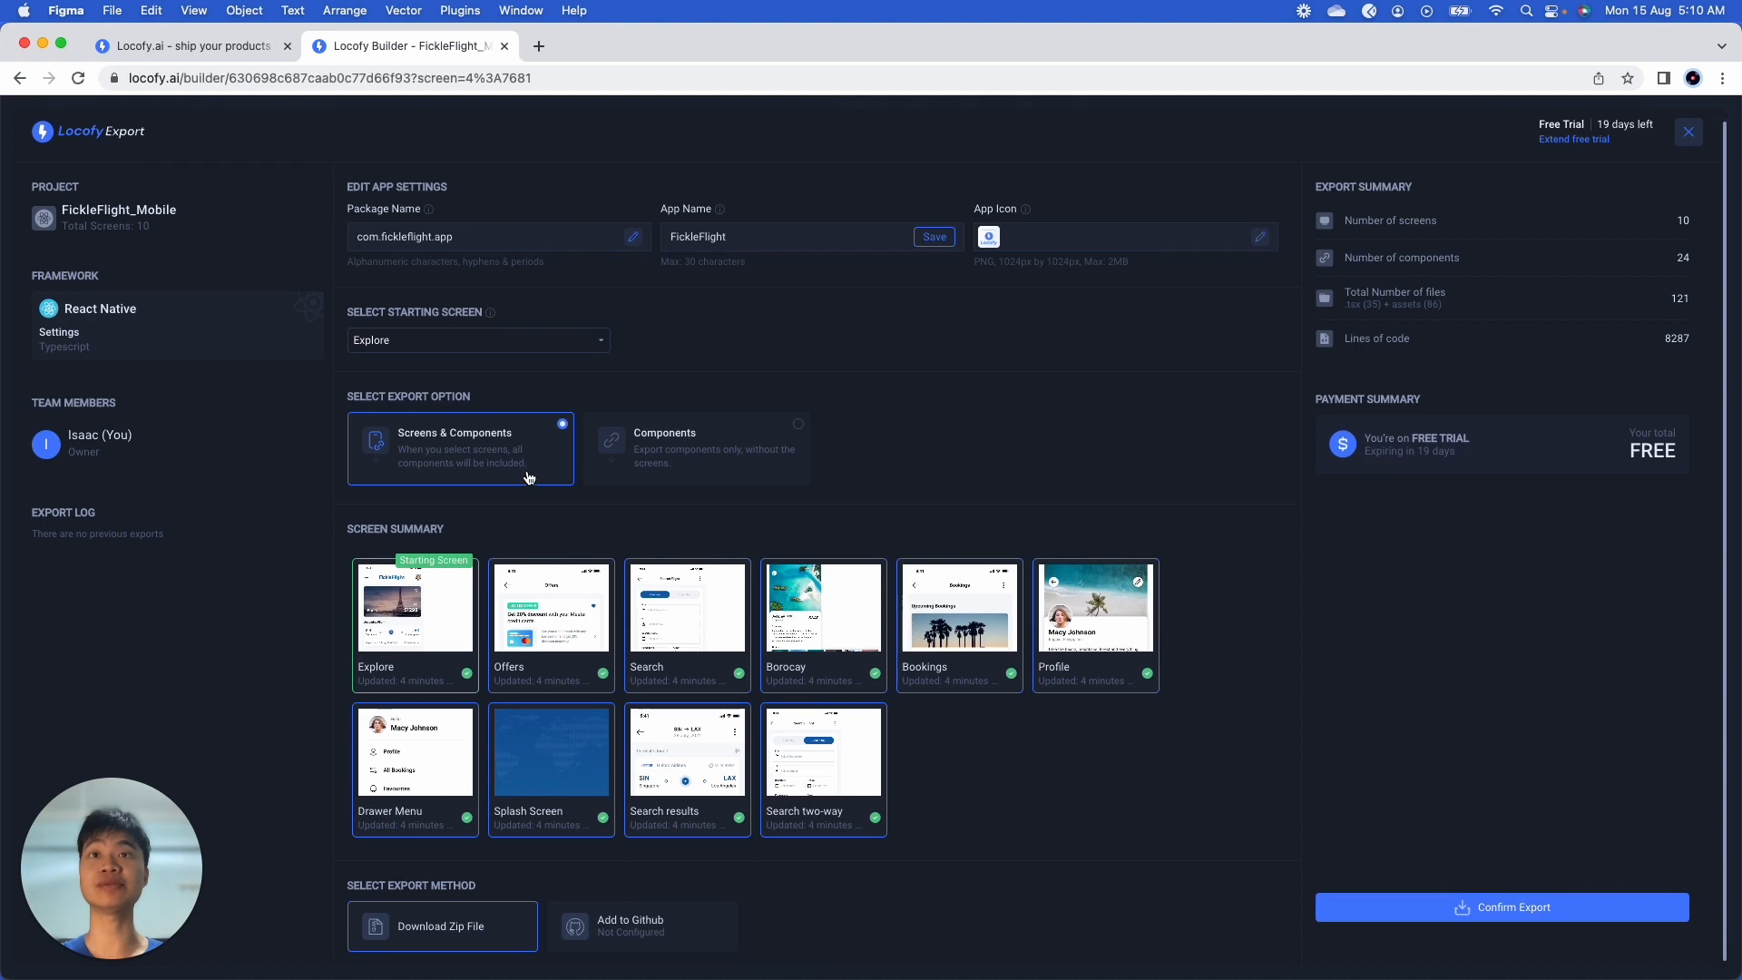
{"action": "left_click", "coordinate": [673, 464]}
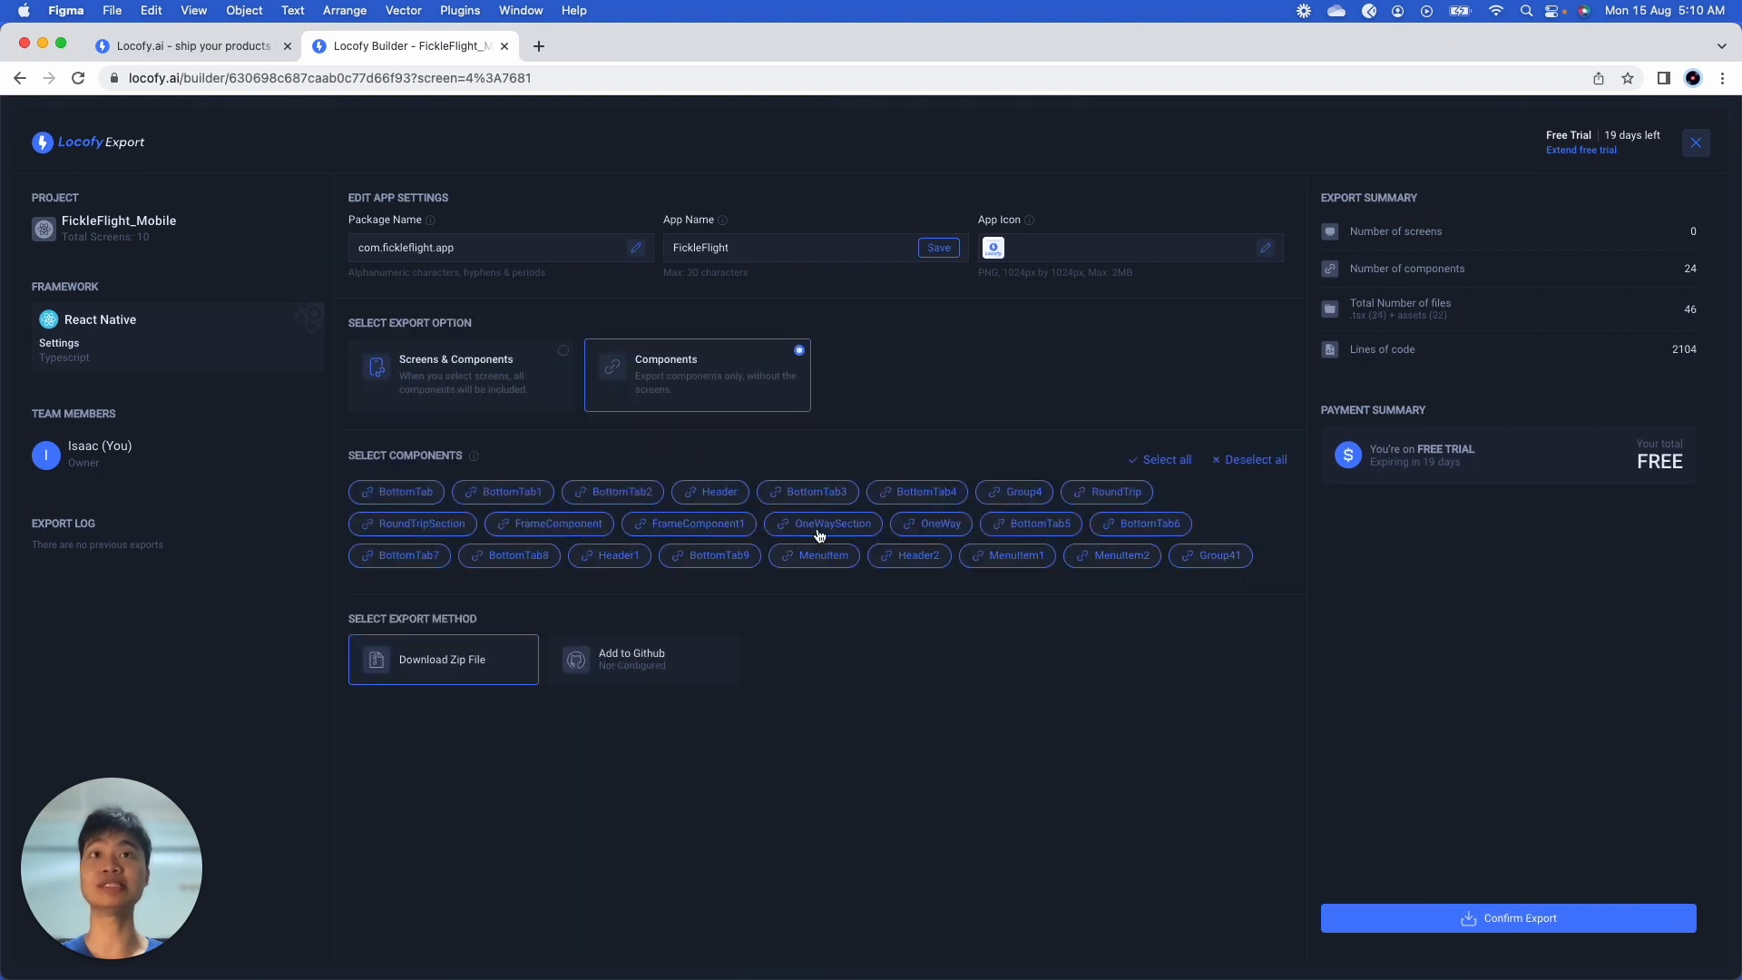
{"action": "left_click", "coordinate": [484, 401]}
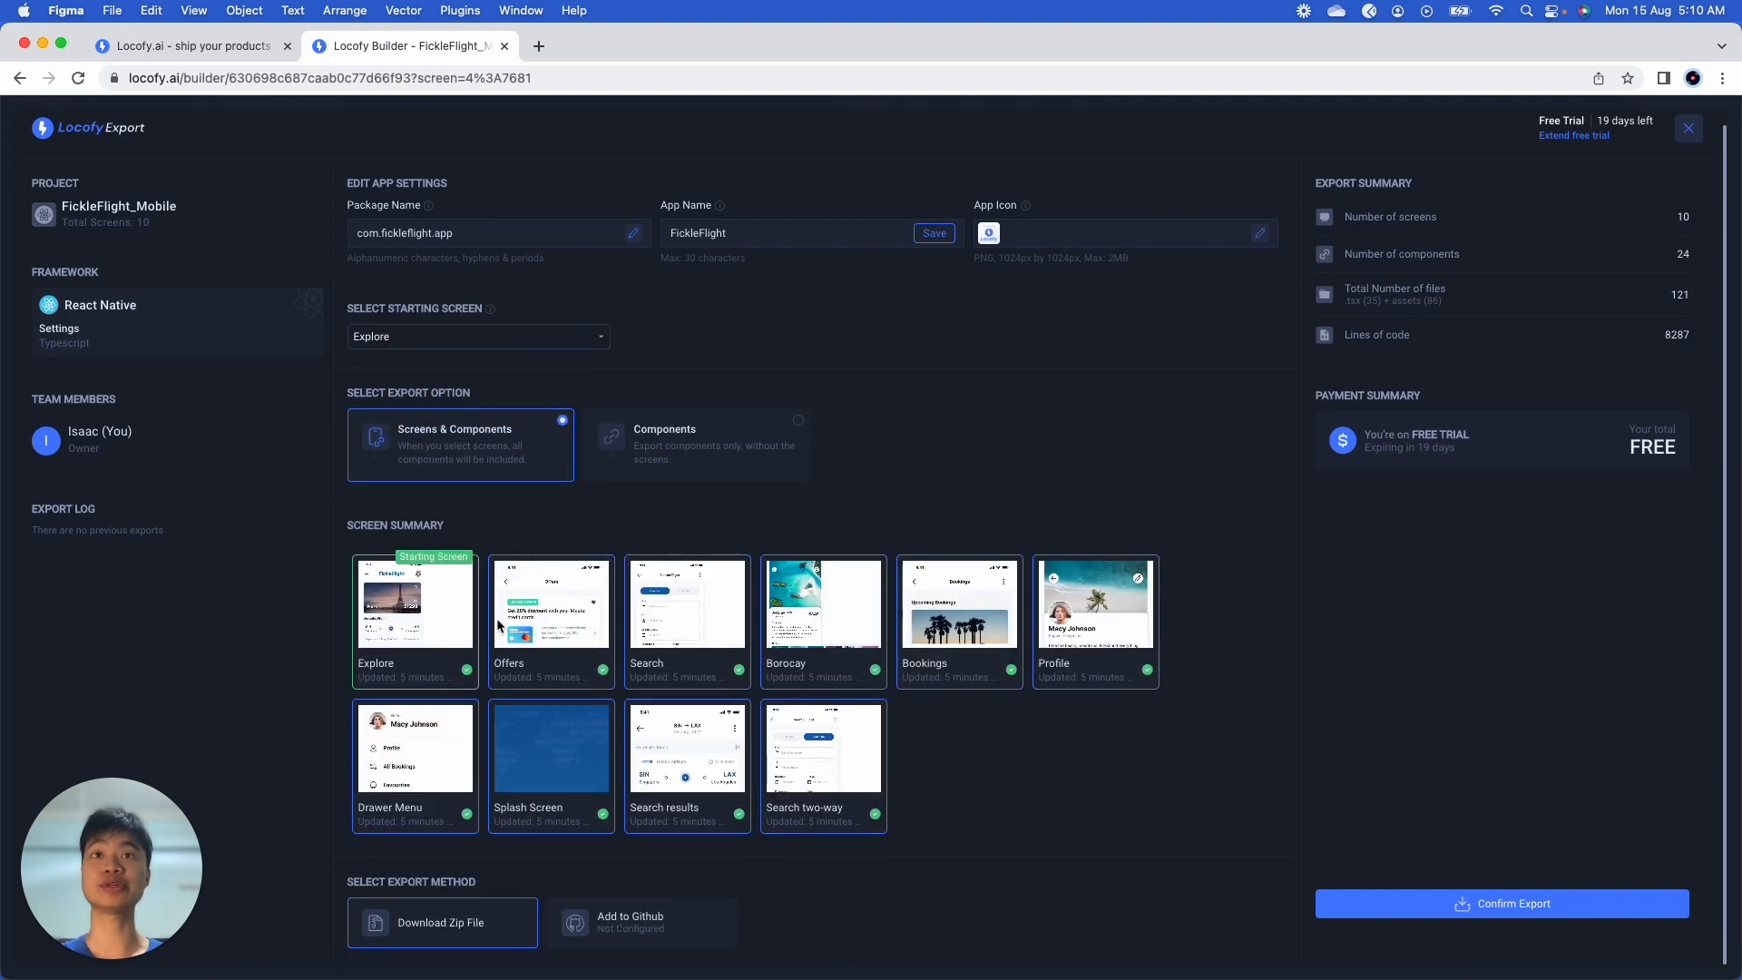
Step: Look at the Add to Github export method, reselect Download Zip File and confirm the export
{"action": "scroll", "coordinate": [609, 765], "scroll_direction": "down", "scroll_amount": 1}
{"action": "scroll", "coordinate": [699, 945], "scroll_direction": "up", "scroll_amount": 1}
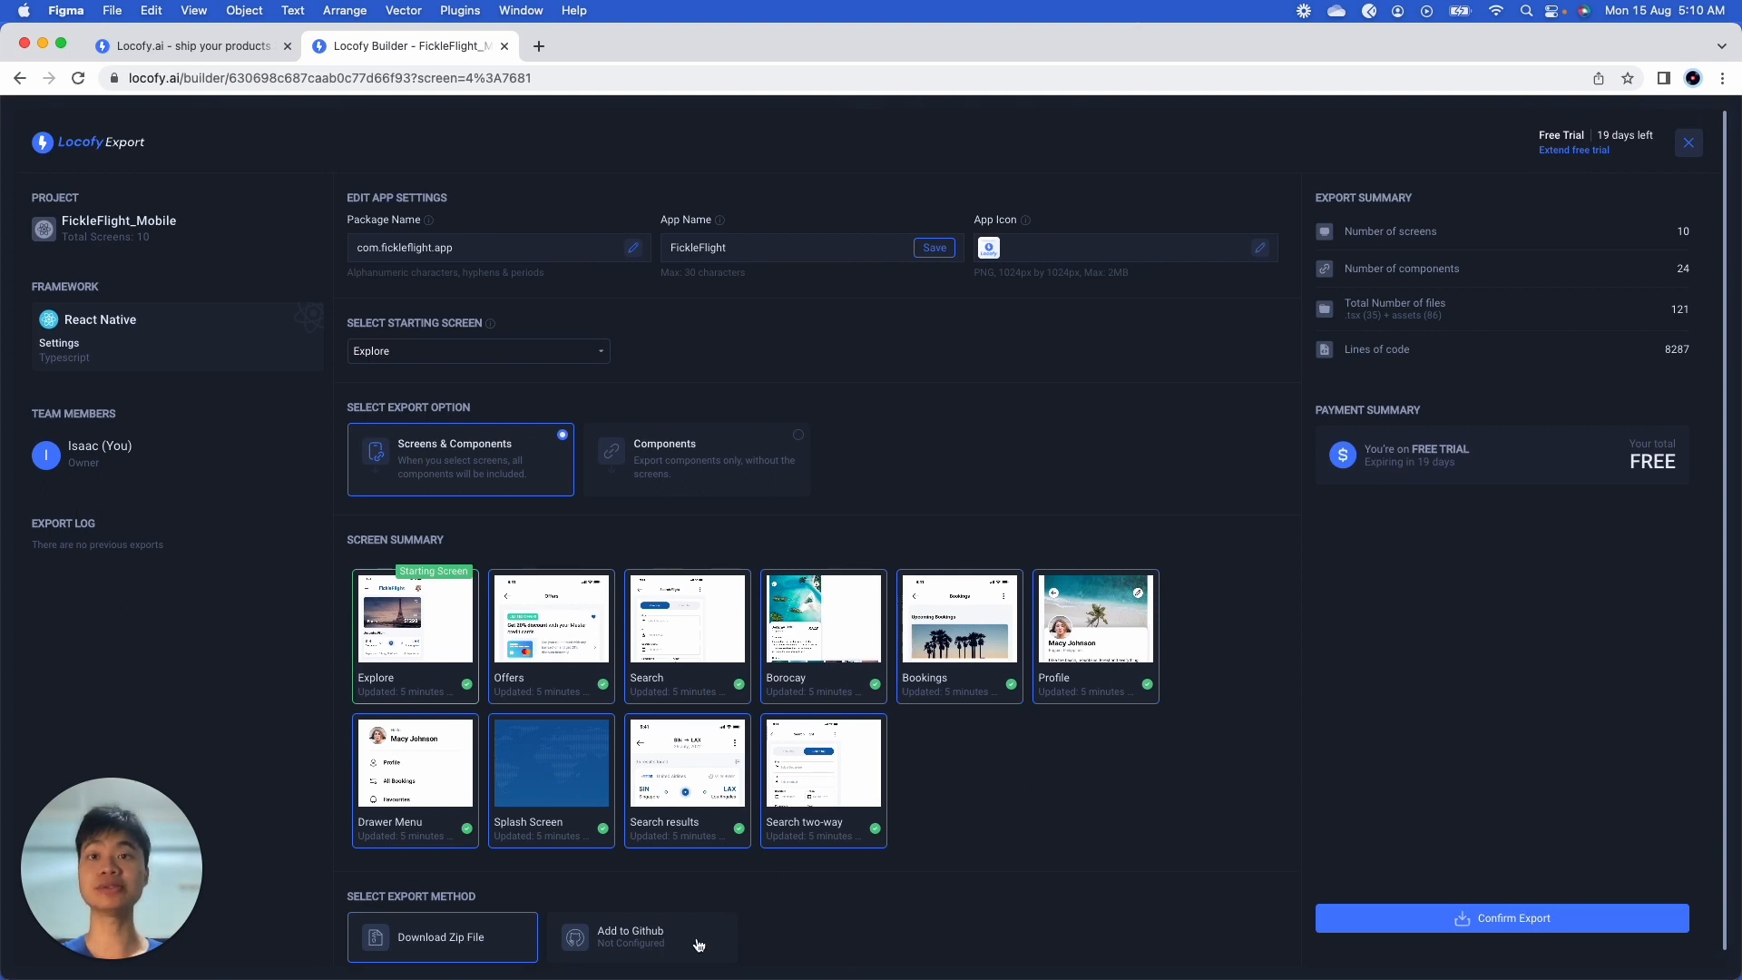
{"action": "left_click", "coordinate": [698, 945]}
{"action": "scroll", "coordinate": [699, 945], "scroll_direction": "down", "scroll_amount": 2}
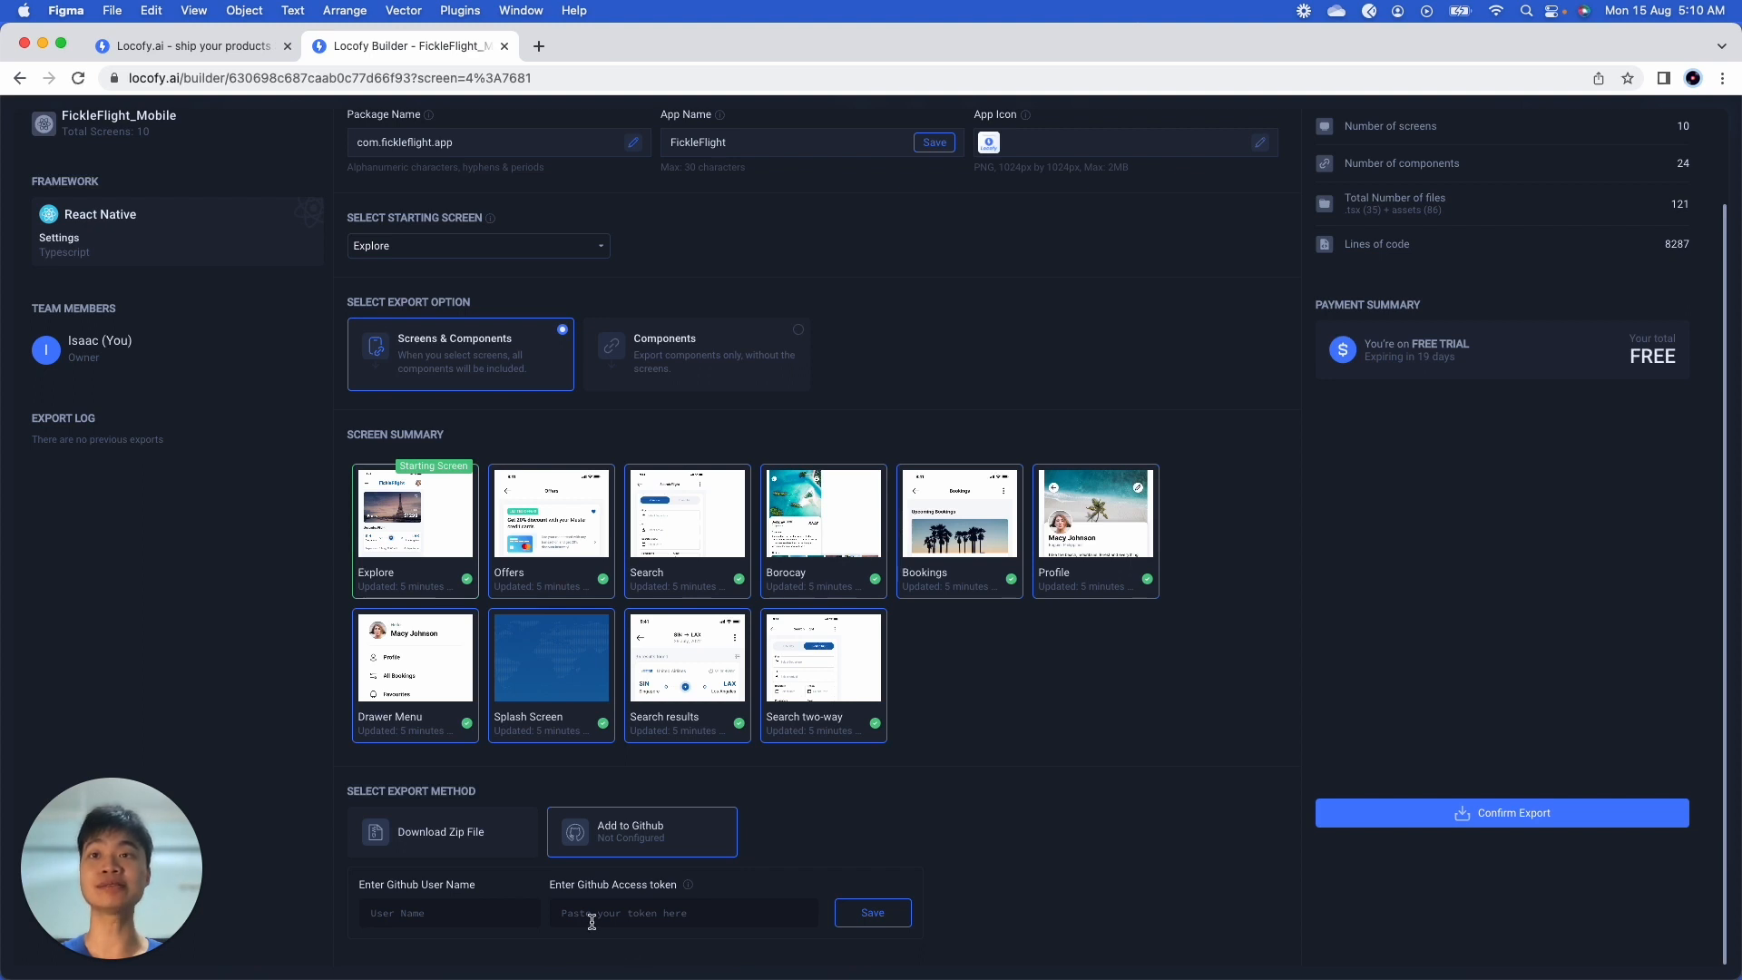
{"action": "left_click", "coordinate": [508, 844]}
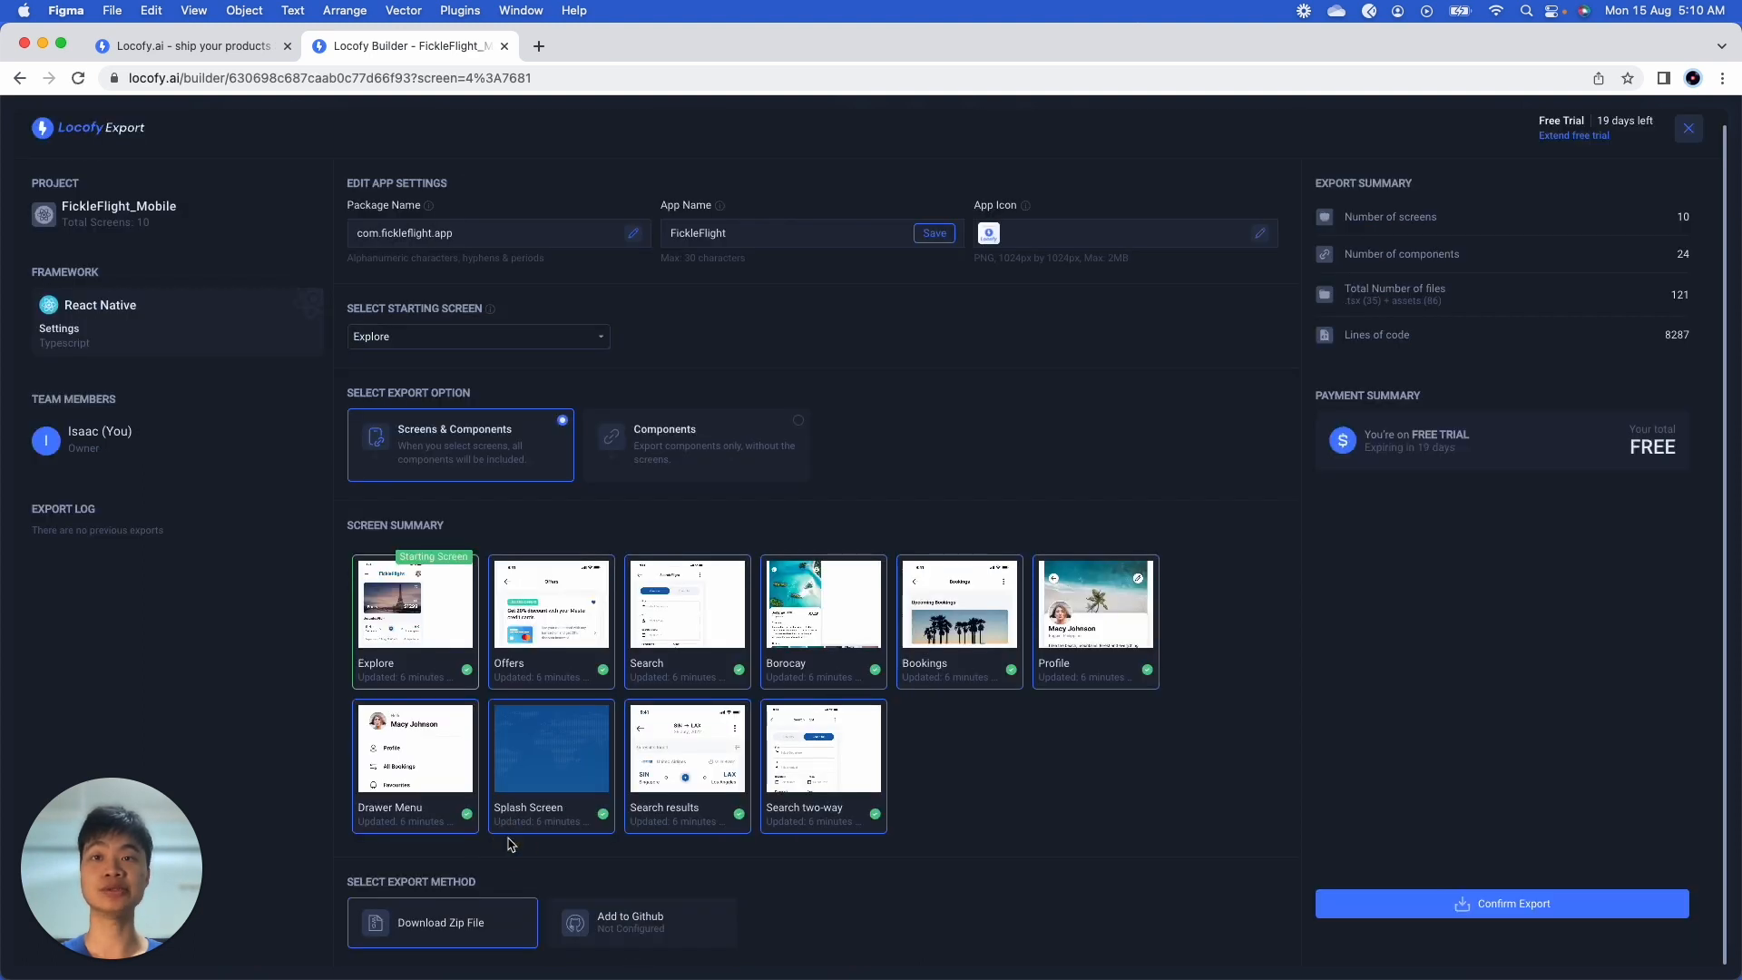
{"action": "left_click", "coordinate": [1495, 909]}
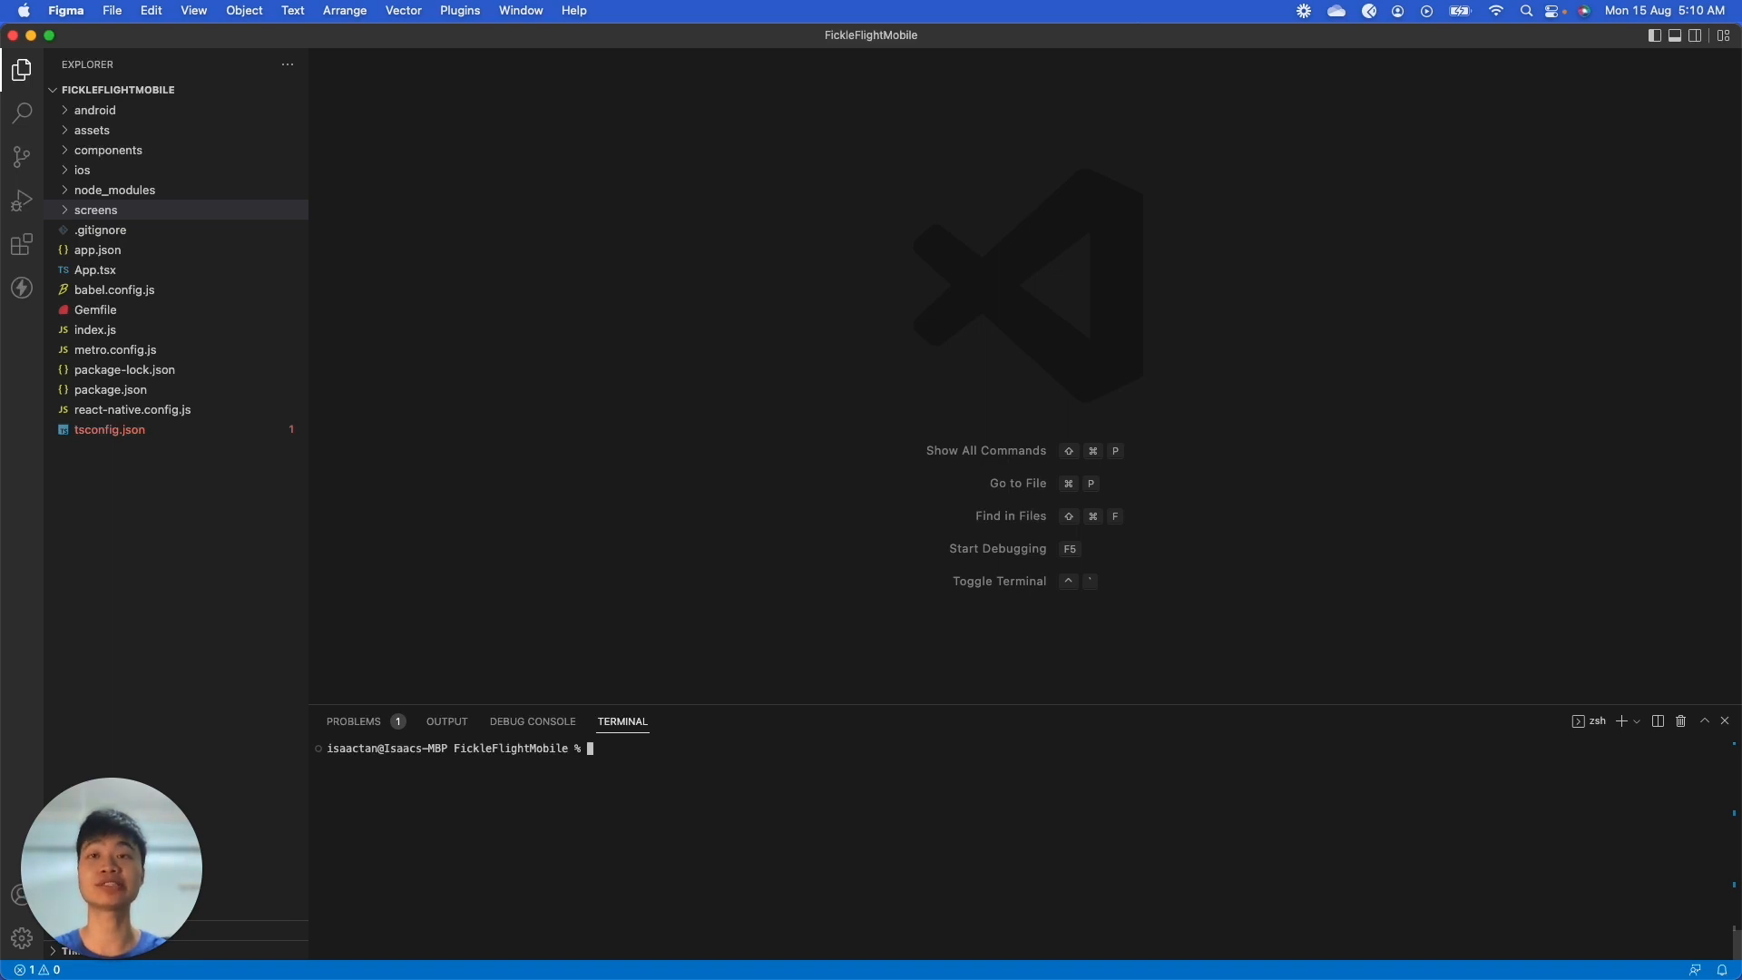
Step: In the VS Code terminal, run npm i for the FickleFlightMobile project and change into the ios folder
{"action": "type", "text": "npm i"}
{"action": "key", "text": "Return"}
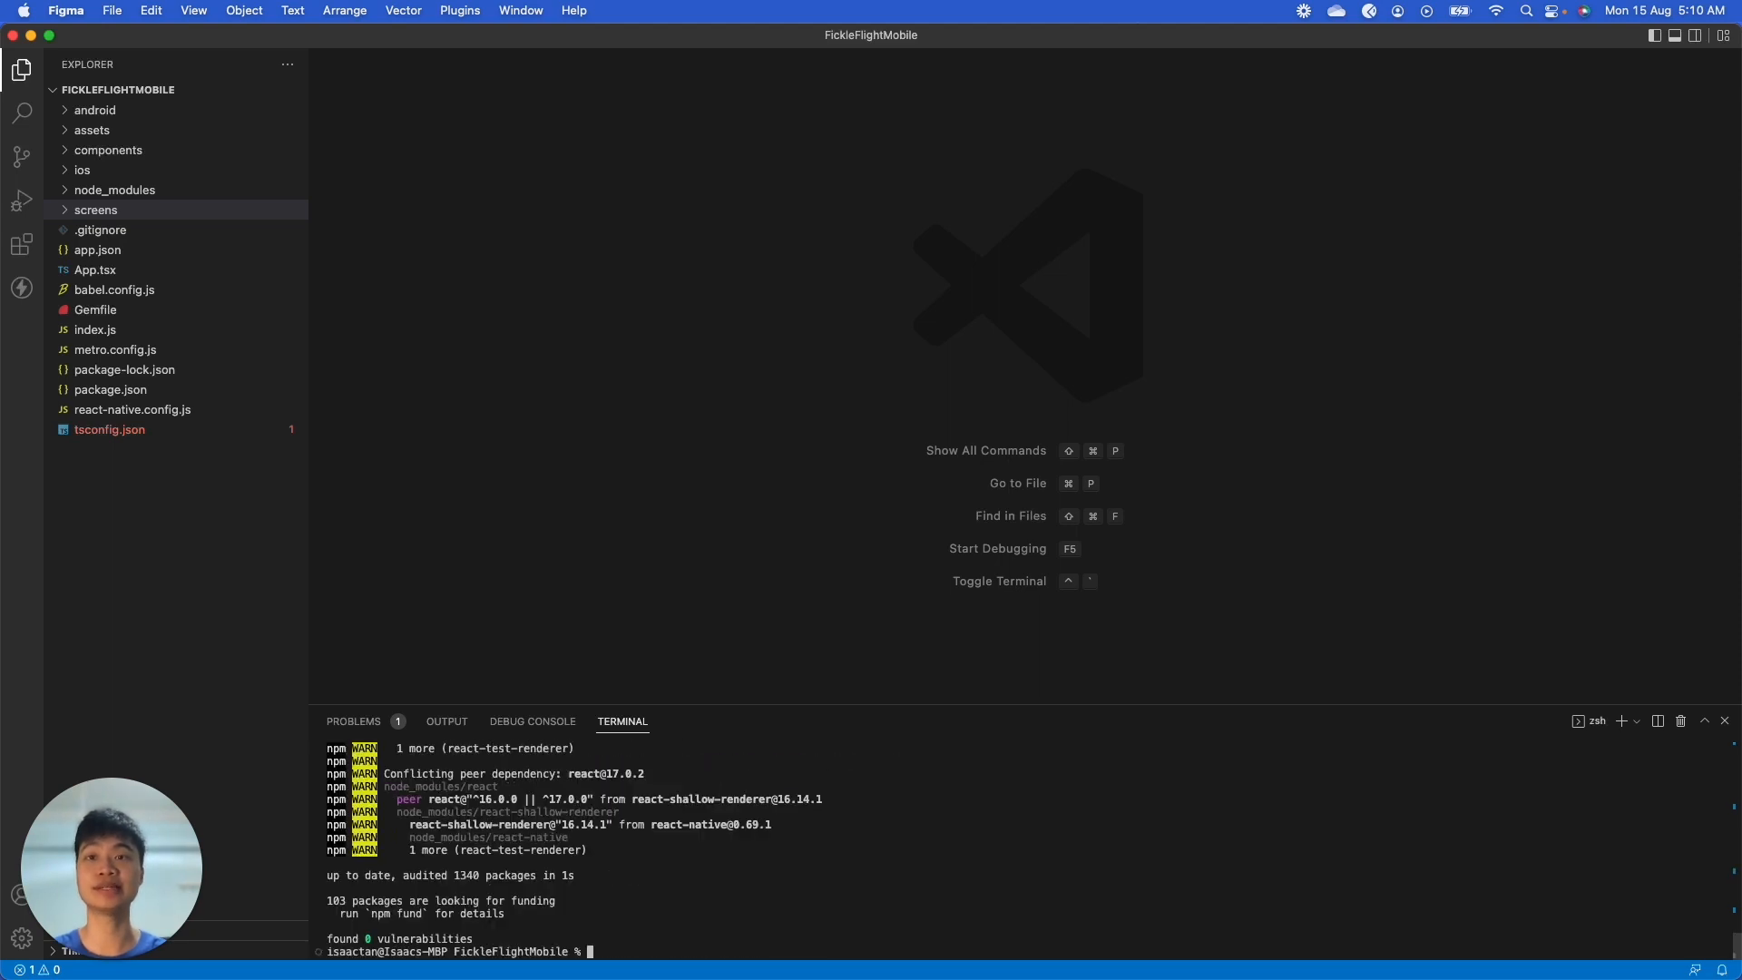
{"action": "type", "text": "cd ios"}
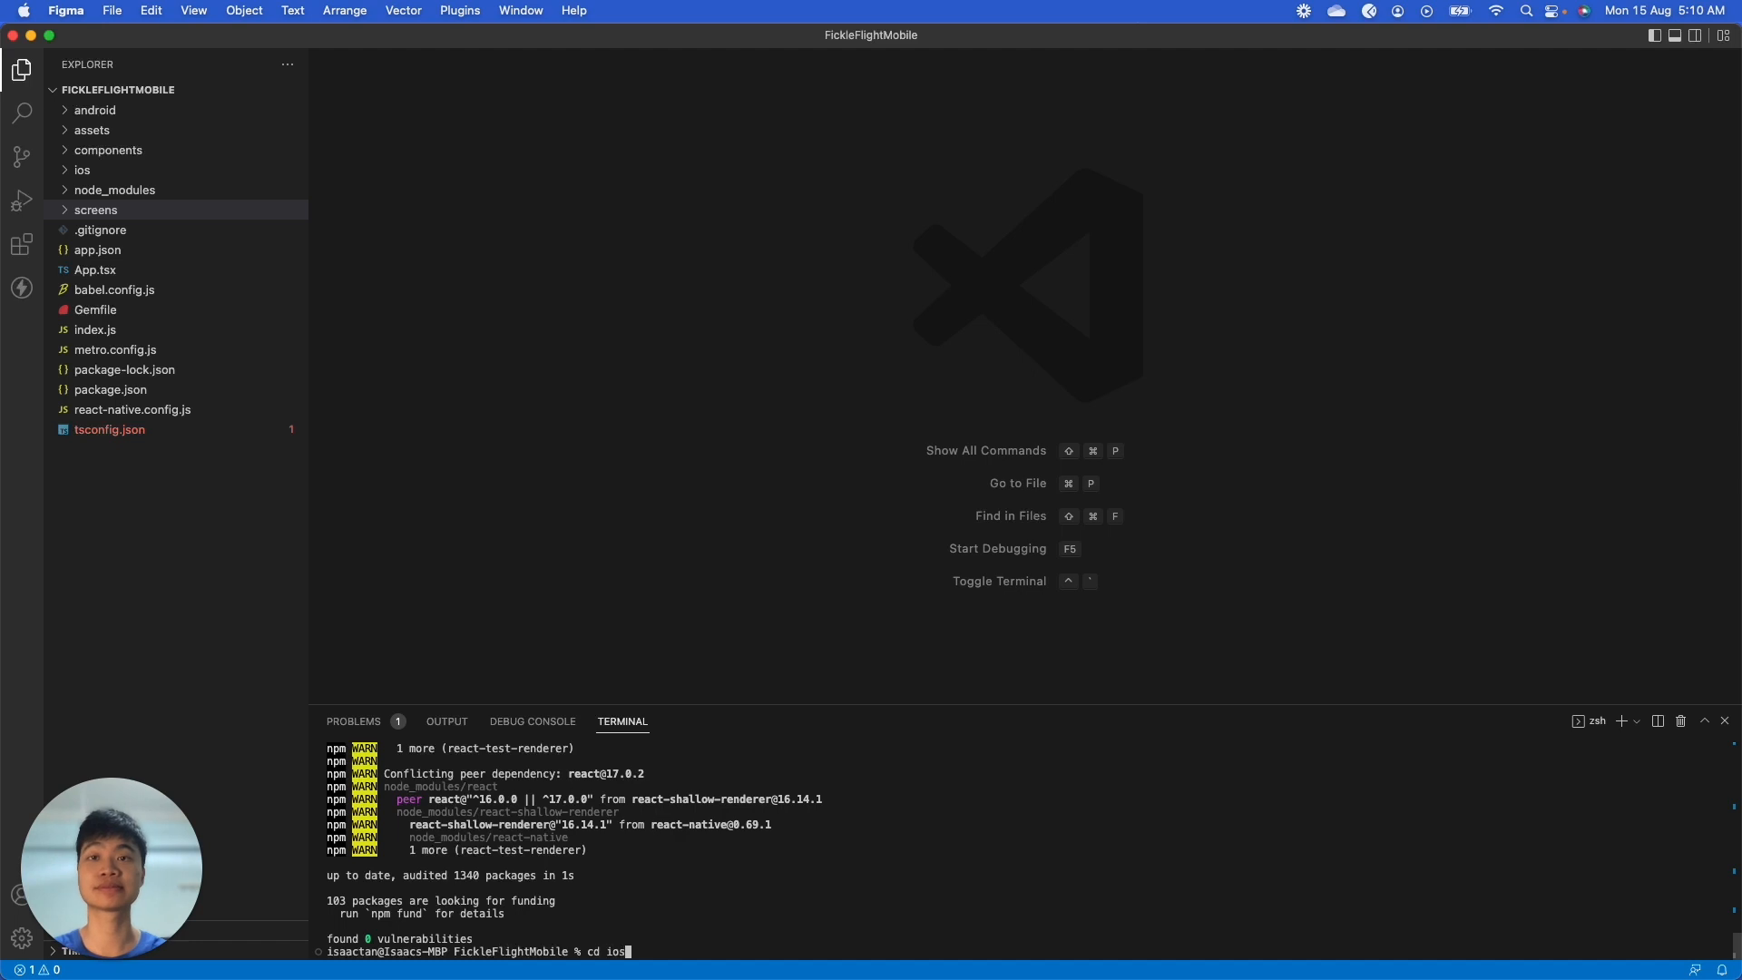
{"action": "key", "text": "Return"}
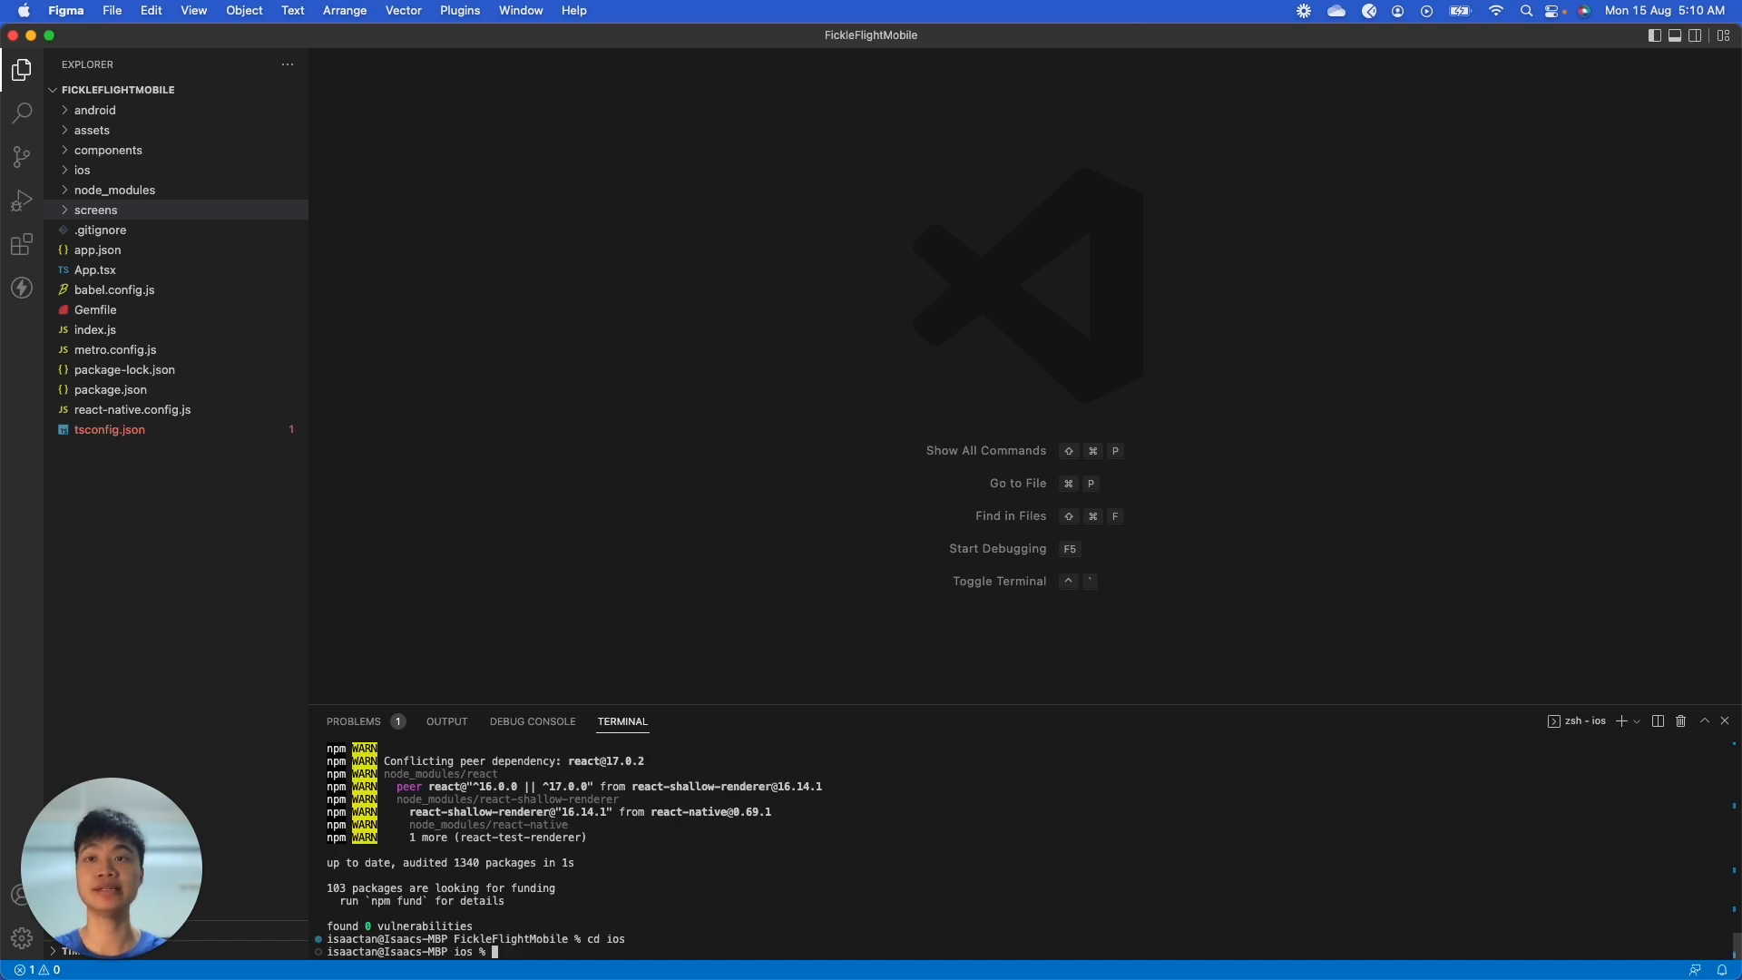
Step: Run pod install in the ios folder and change back to the FickleFlightMobile project folder
{"action": "type", "text": "pod install"}
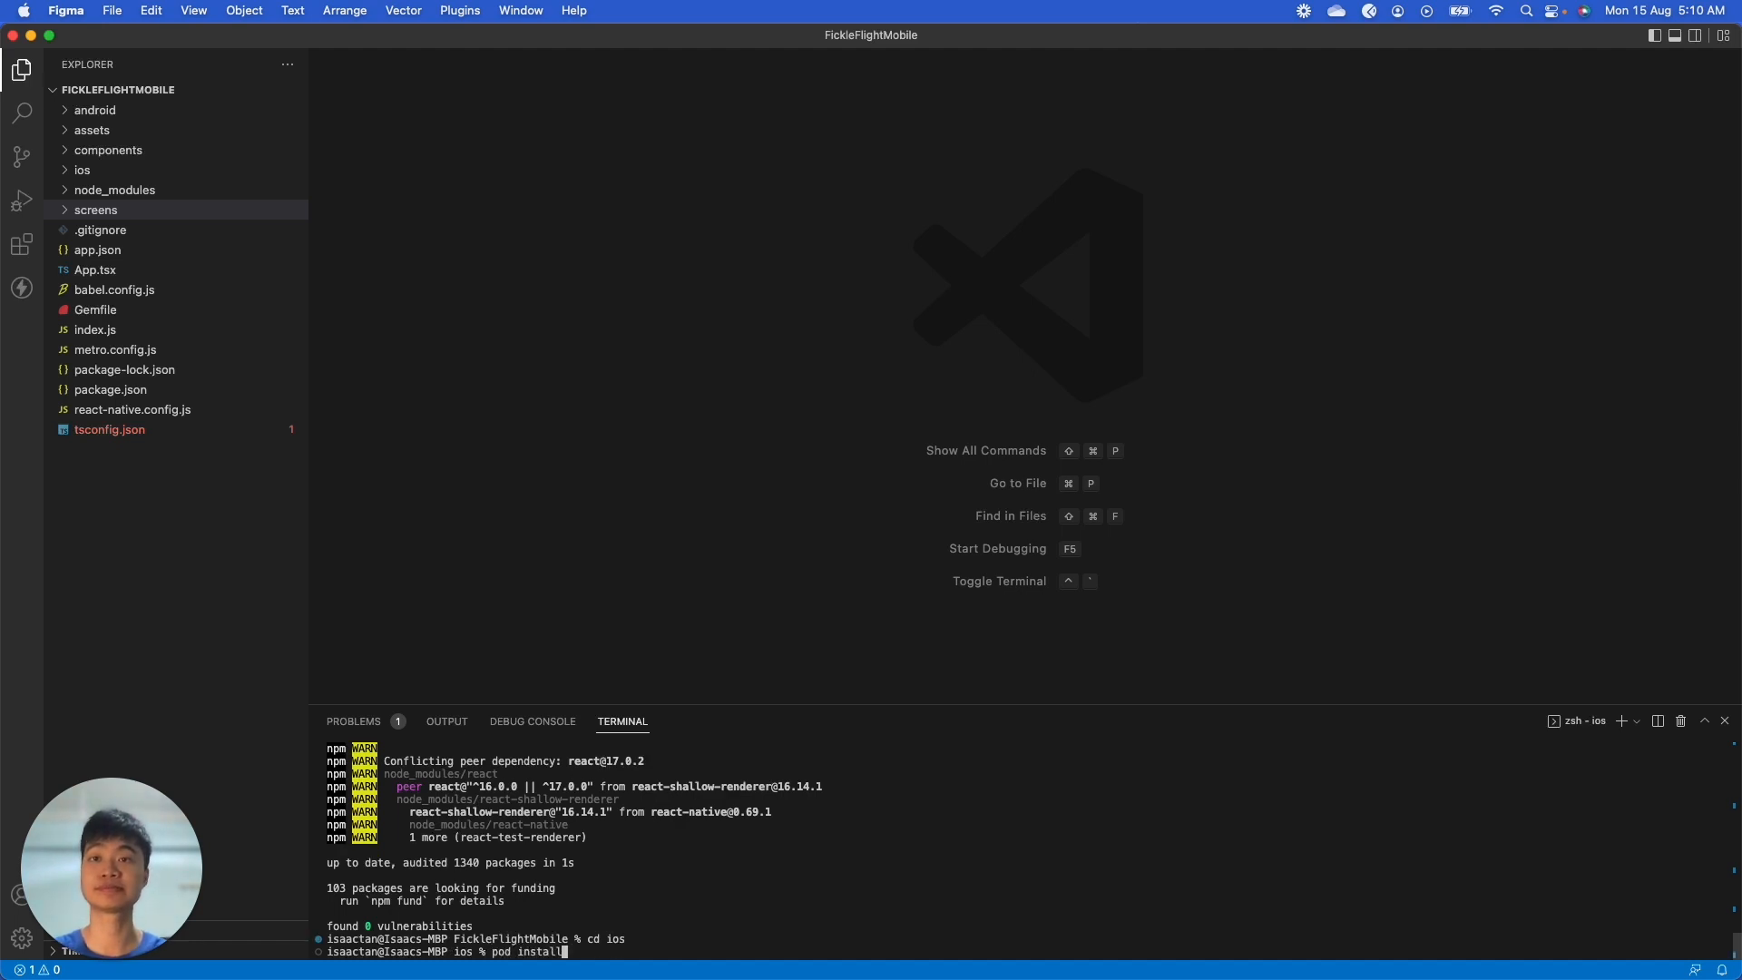
{"action": "key", "text": "Return"}
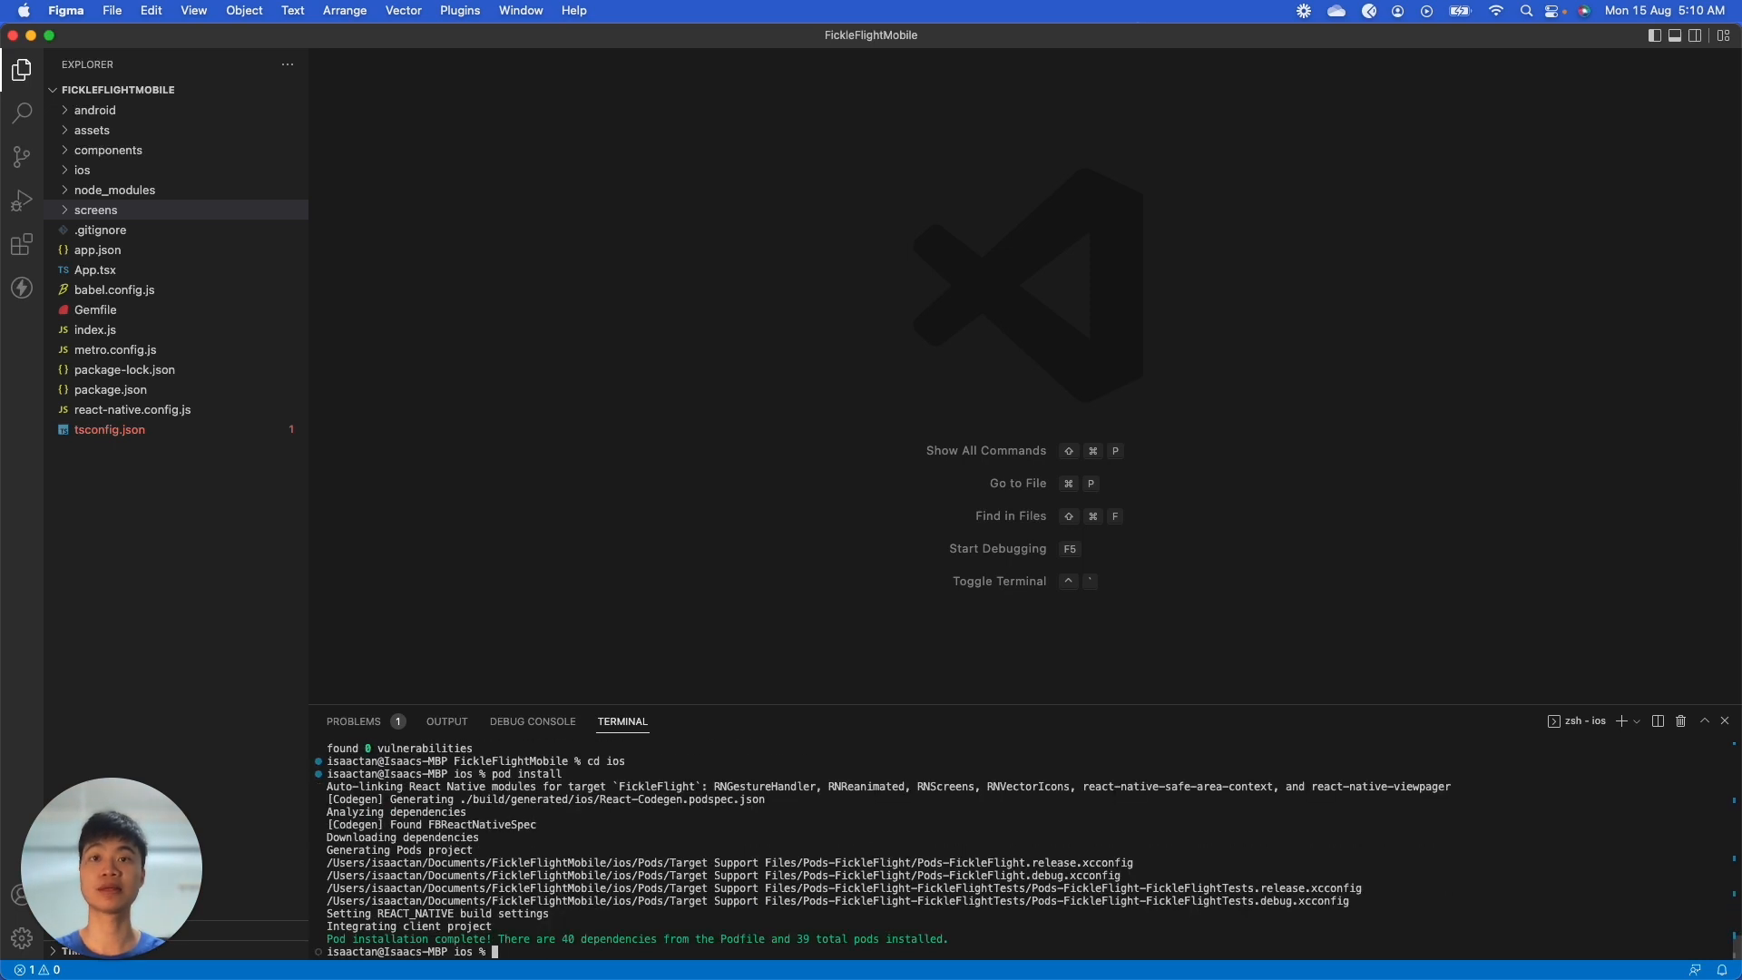
{"action": "type", "text": "cd .."}
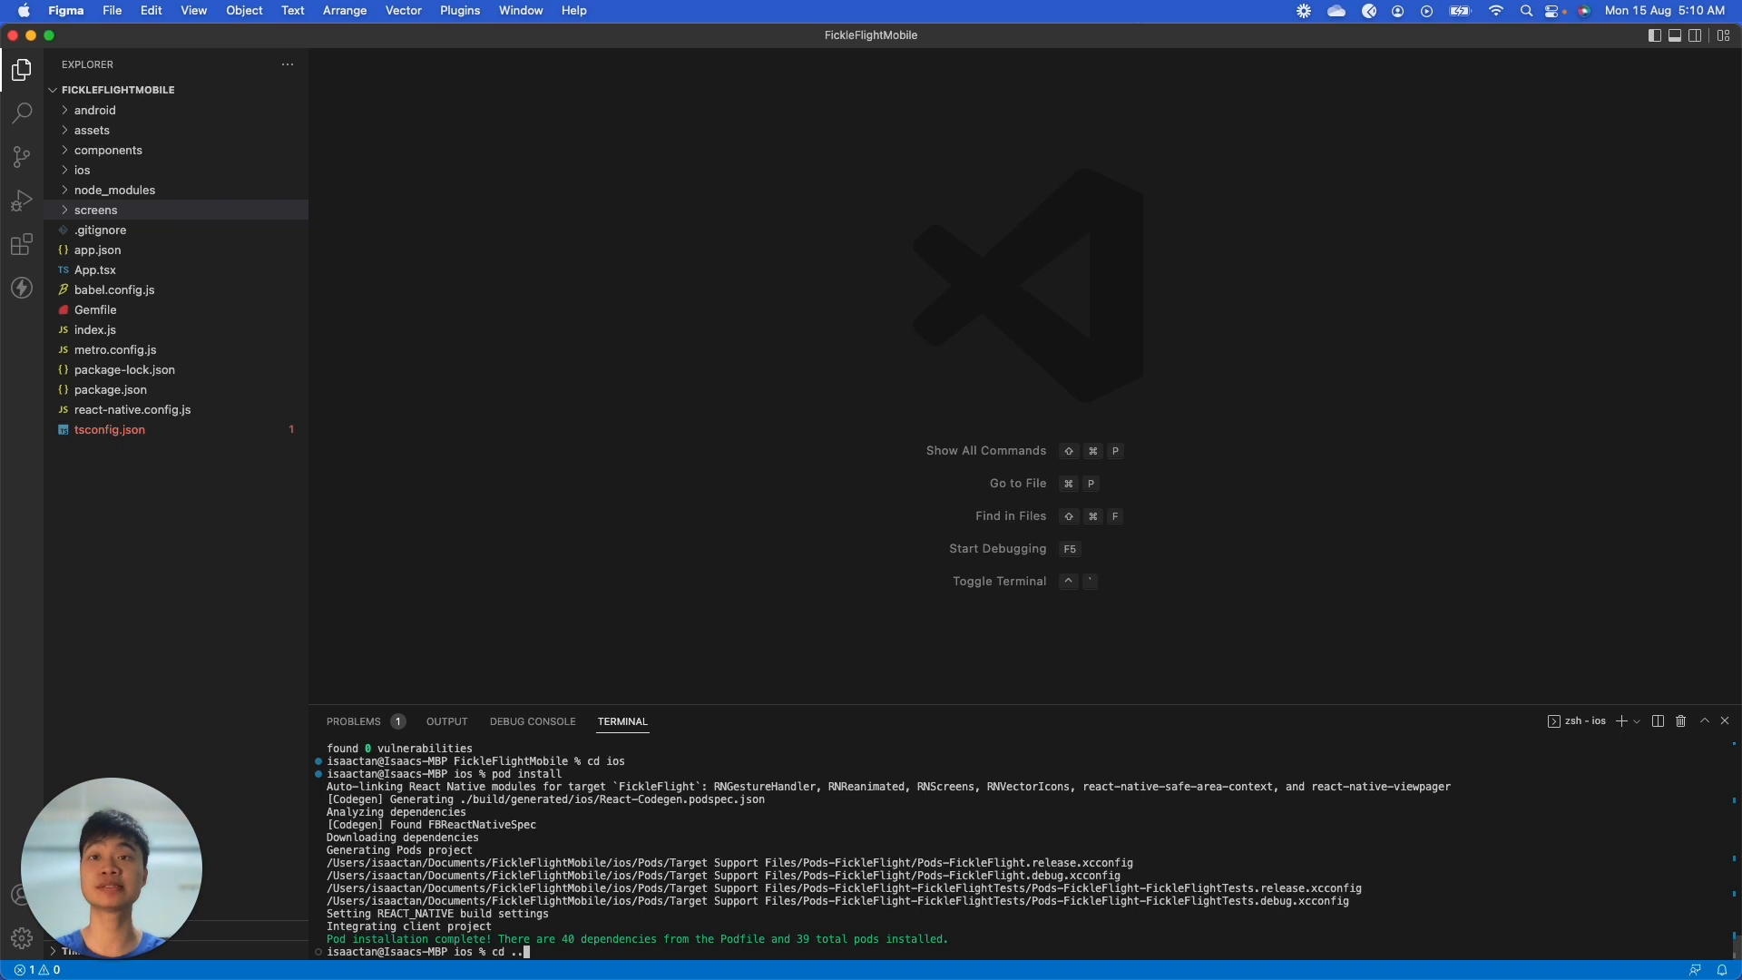
{"action": "key", "text": "Return"}
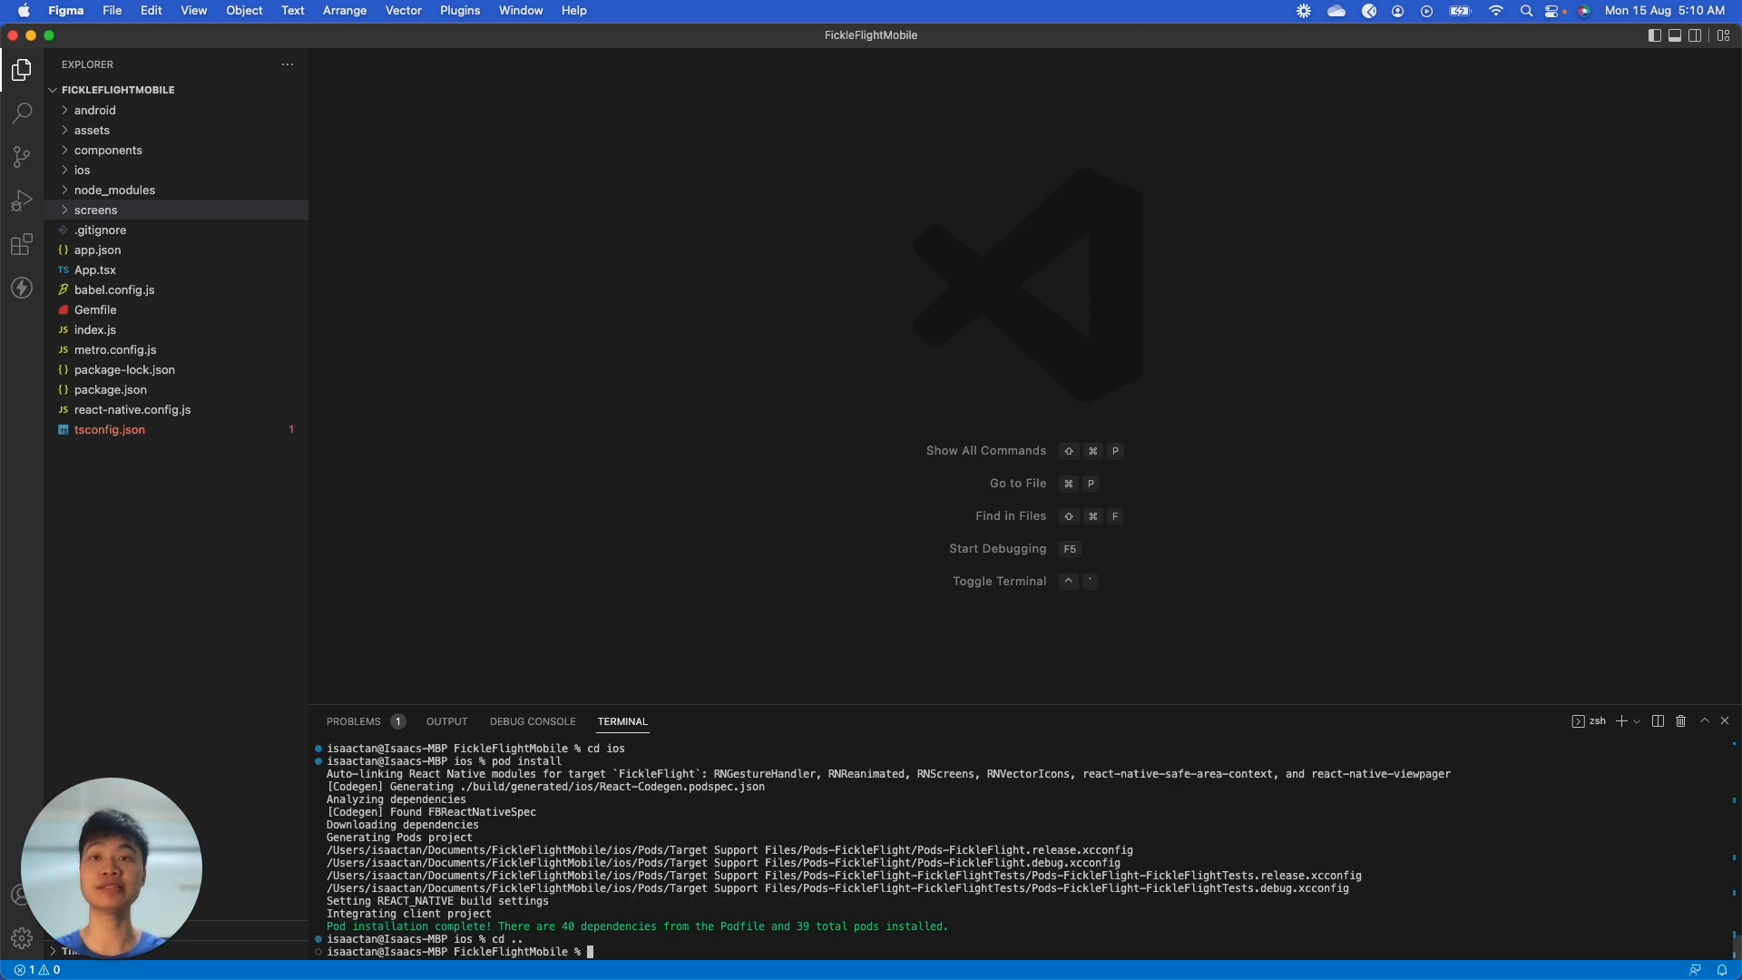
Step: Launch the app in the iOS simulator with npm run ios and move the Metro window clear of the simulated phone
{"action": "type", "text": "npm run io"}
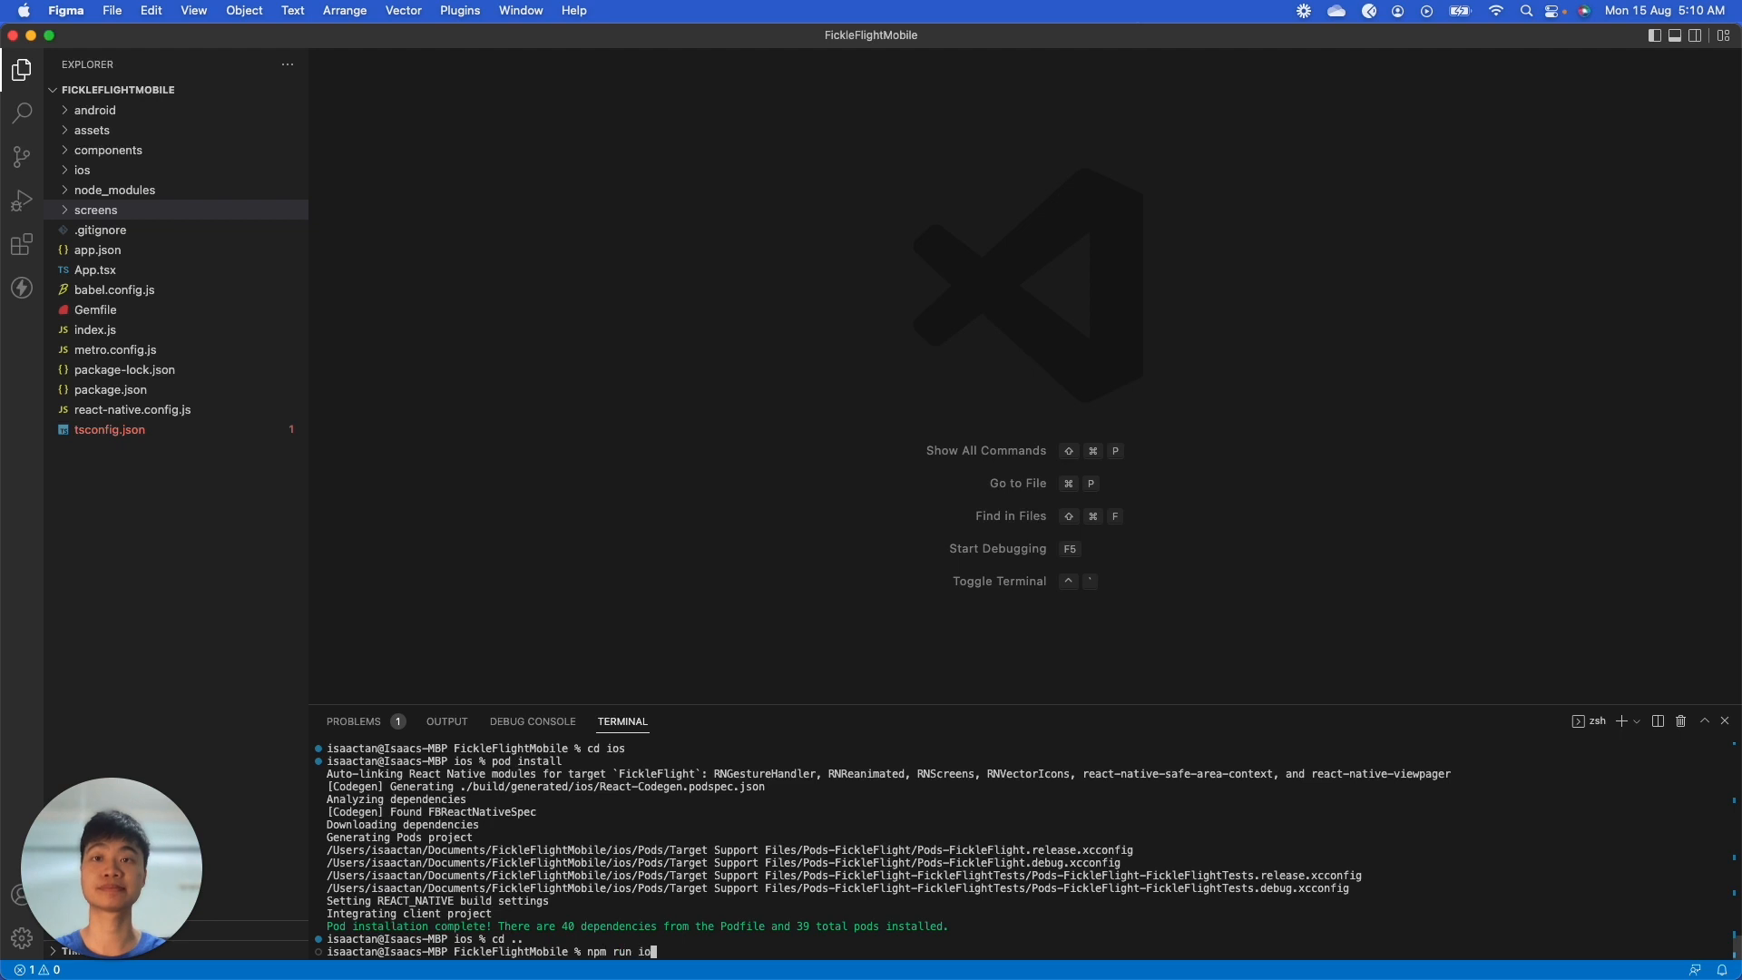
{"action": "type", "text": "s"}
{"action": "key", "text": "Return"}
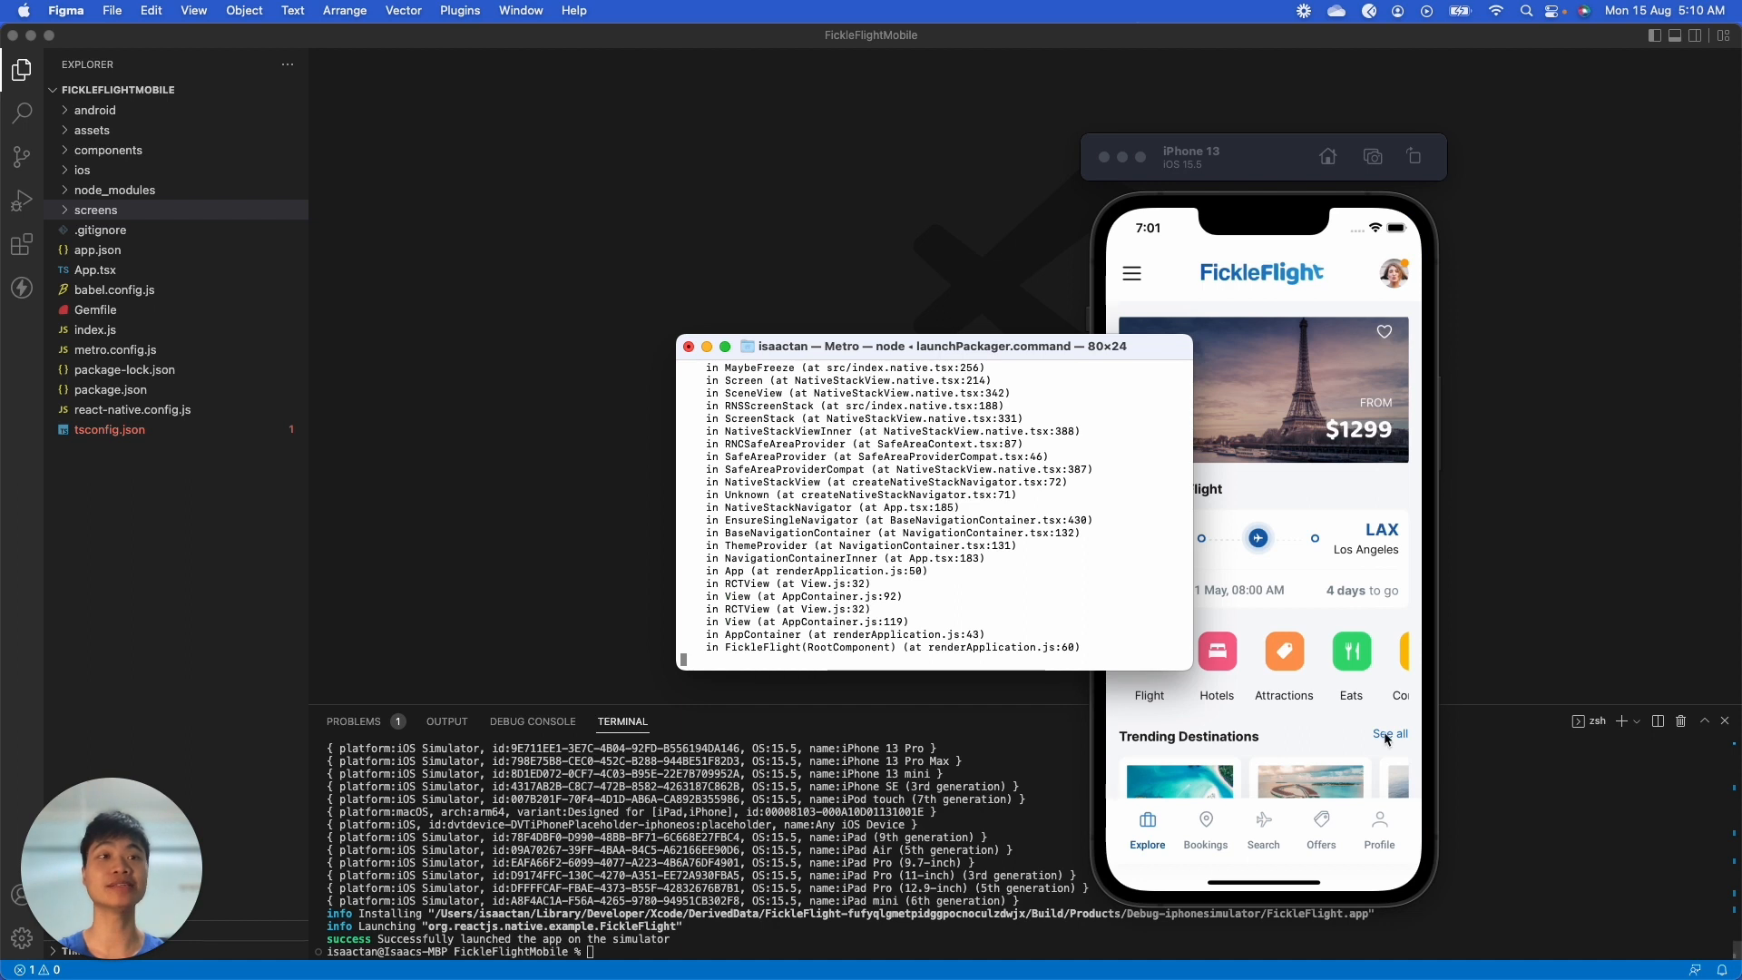
{"action": "left_click_drag", "start_coordinate": [1103, 348], "coordinate": [939, 349]}
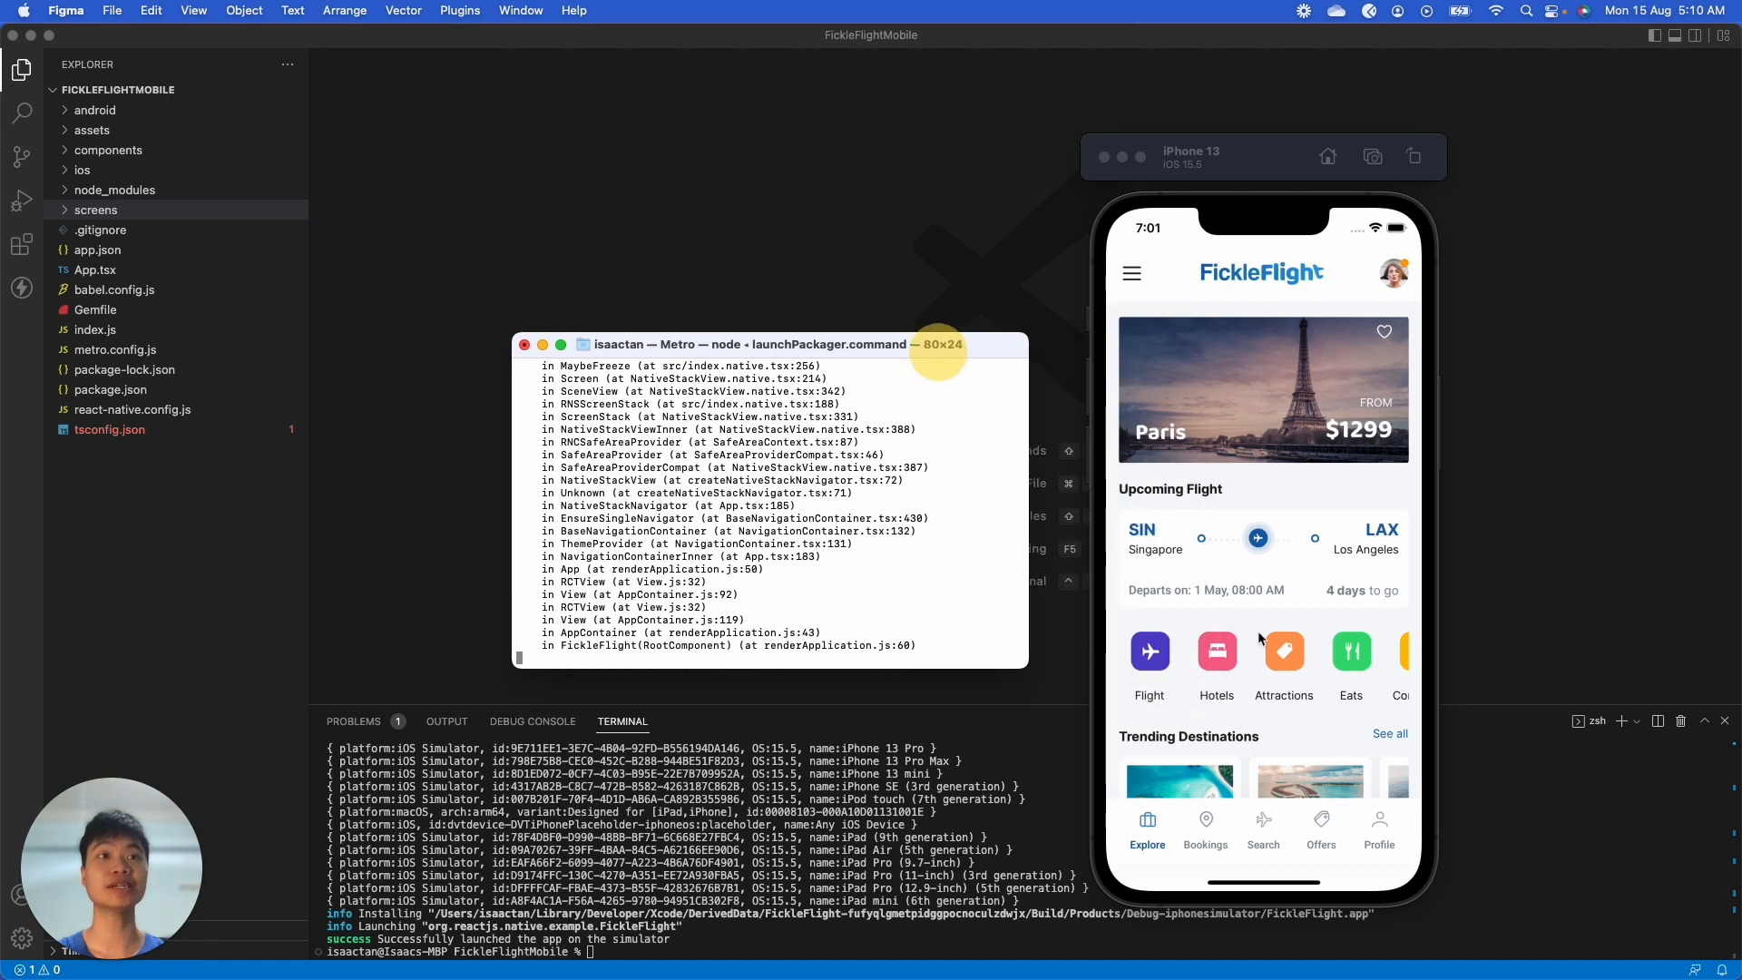
Step: Test the simulated app's main navigation by visiting Bookings, Search, Offers and Profile, ending on Explore
{"action": "left_click", "coordinate": [1208, 824]}
{"action": "left_click", "coordinate": [1265, 826]}
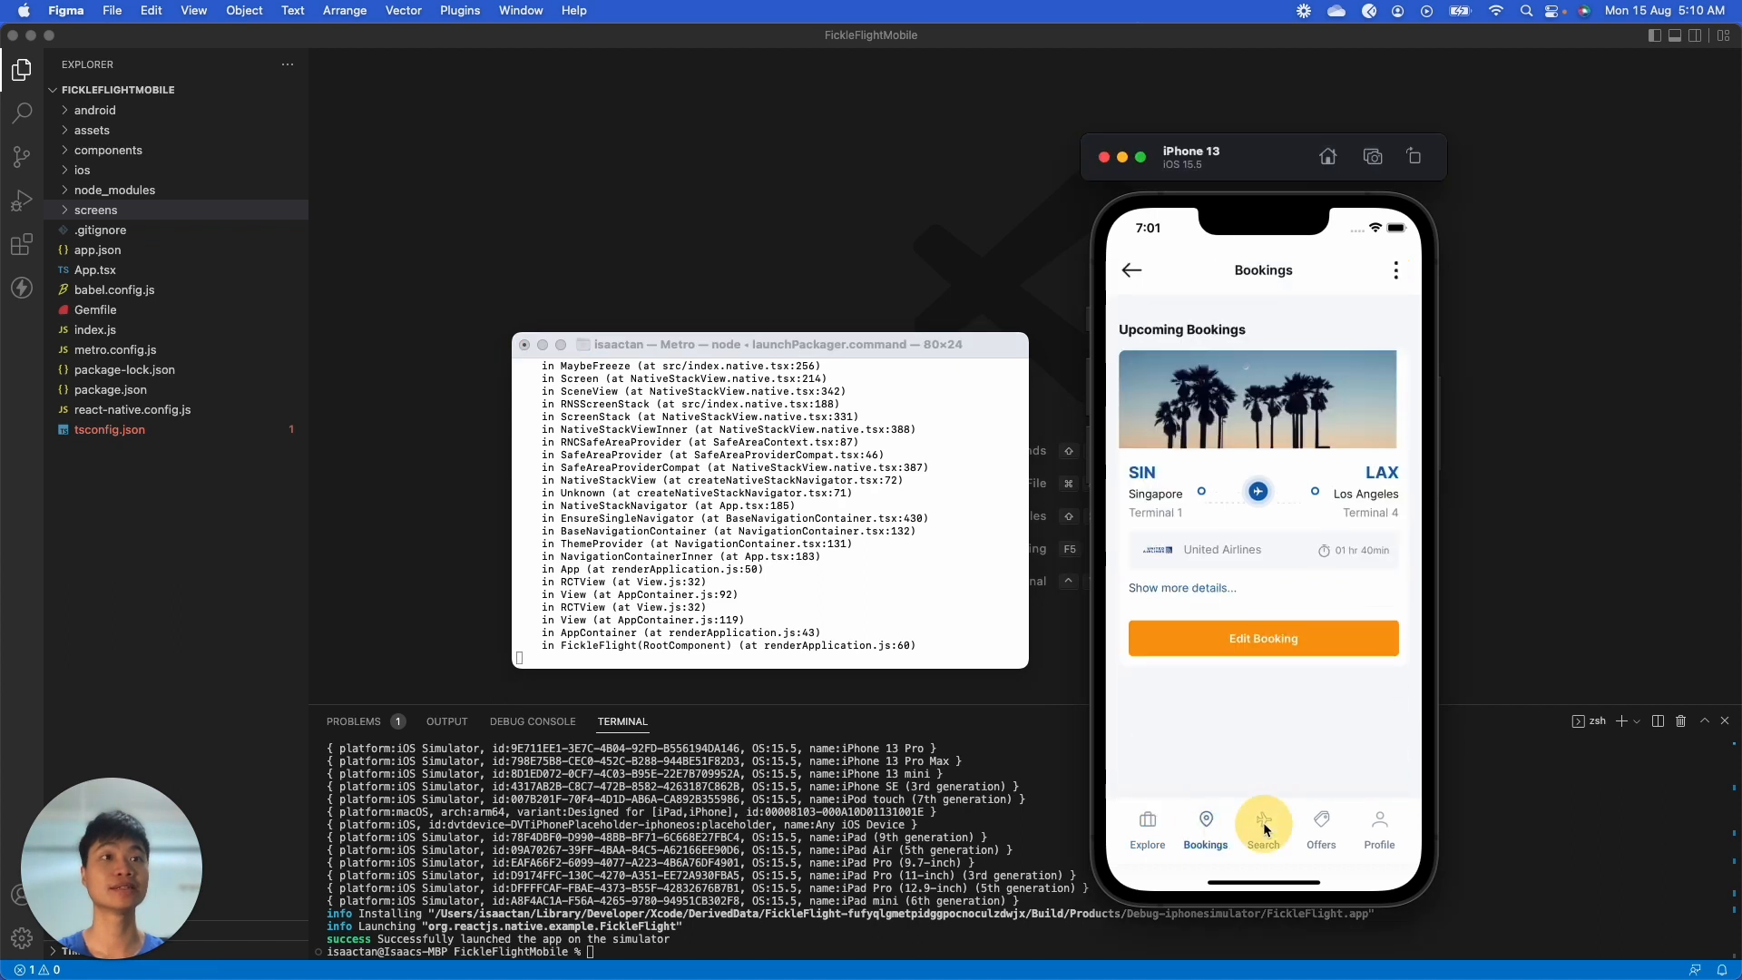
{"action": "left_click", "coordinate": [1321, 823]}
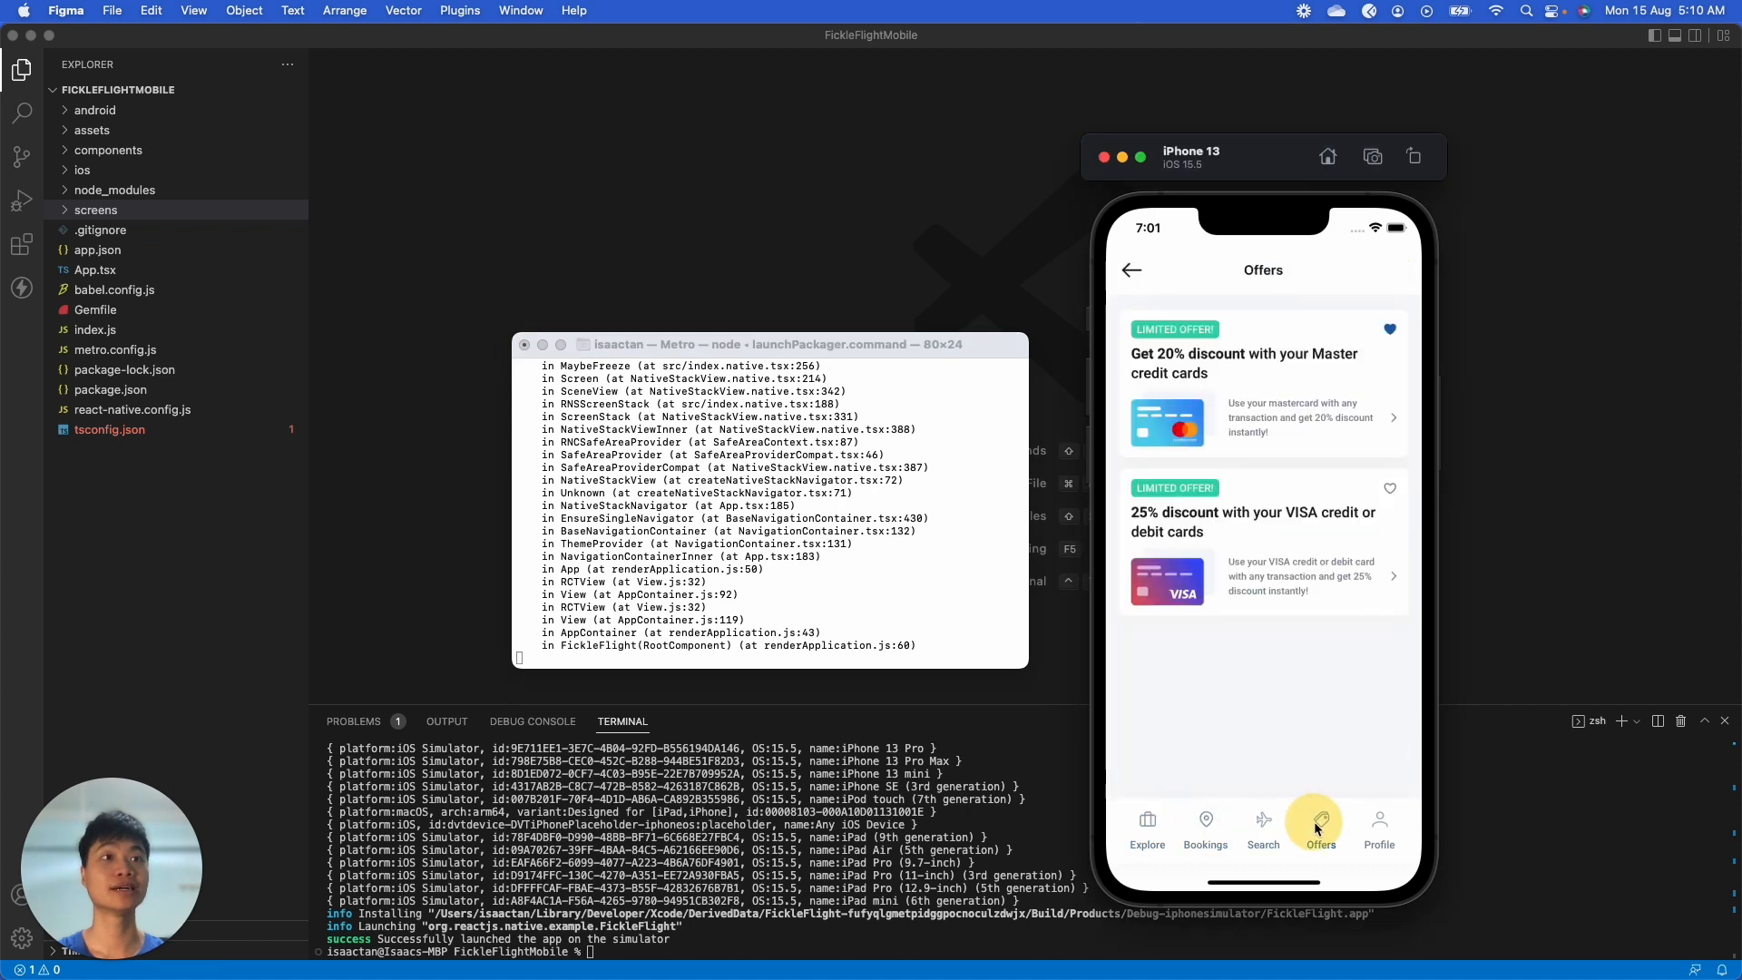
{"action": "left_click", "coordinate": [1377, 832]}
{"action": "left_click", "coordinate": [1149, 837]}
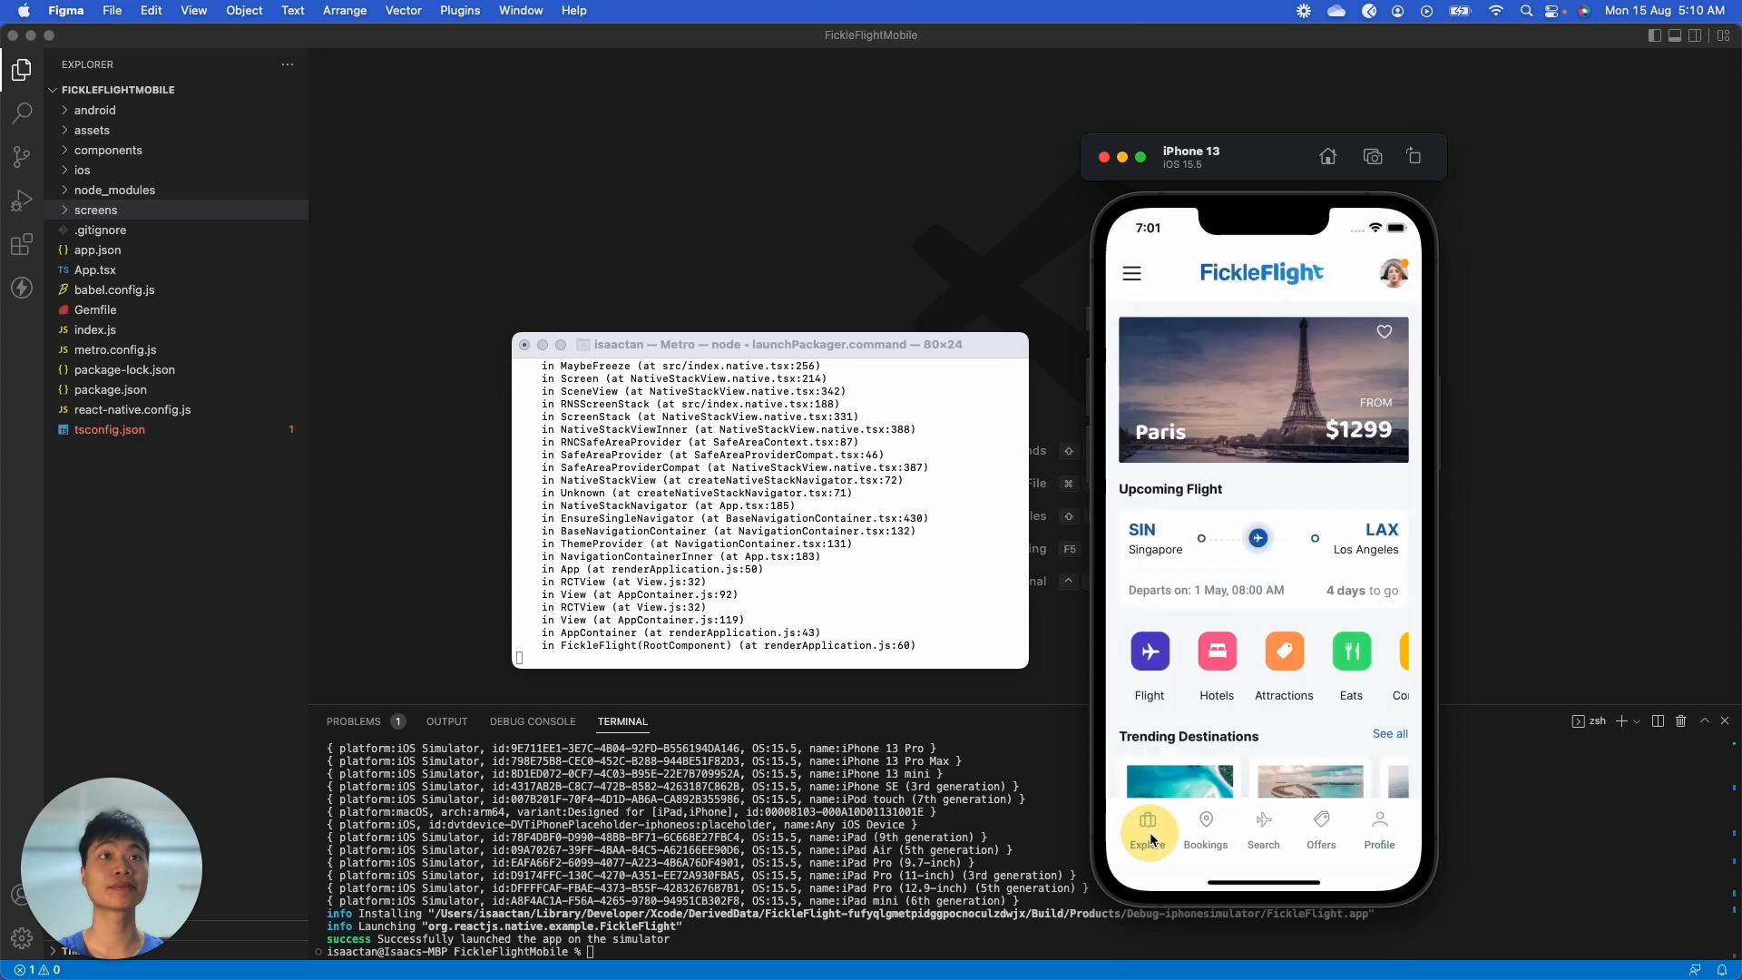
Step: Test the Profile link in the app's drawer menu, go back, and view the Explore screen down to Offers
{"action": "left_click", "coordinate": [1134, 275]}
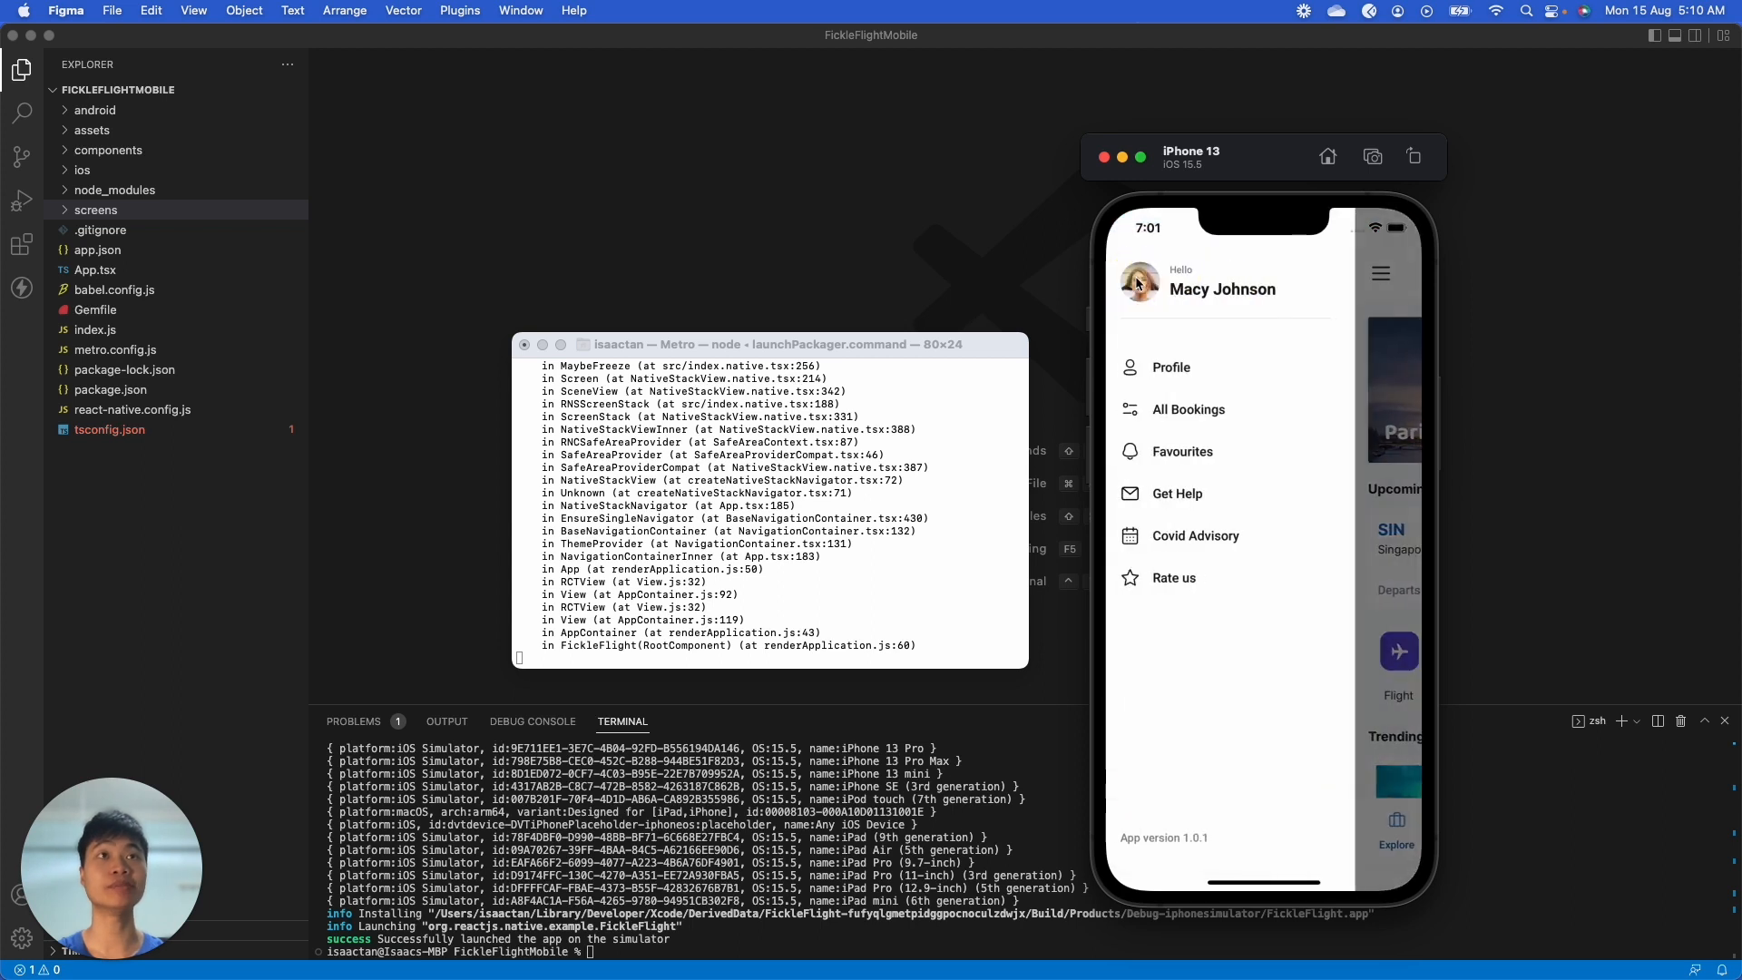
{"action": "left_click", "coordinate": [1185, 368]}
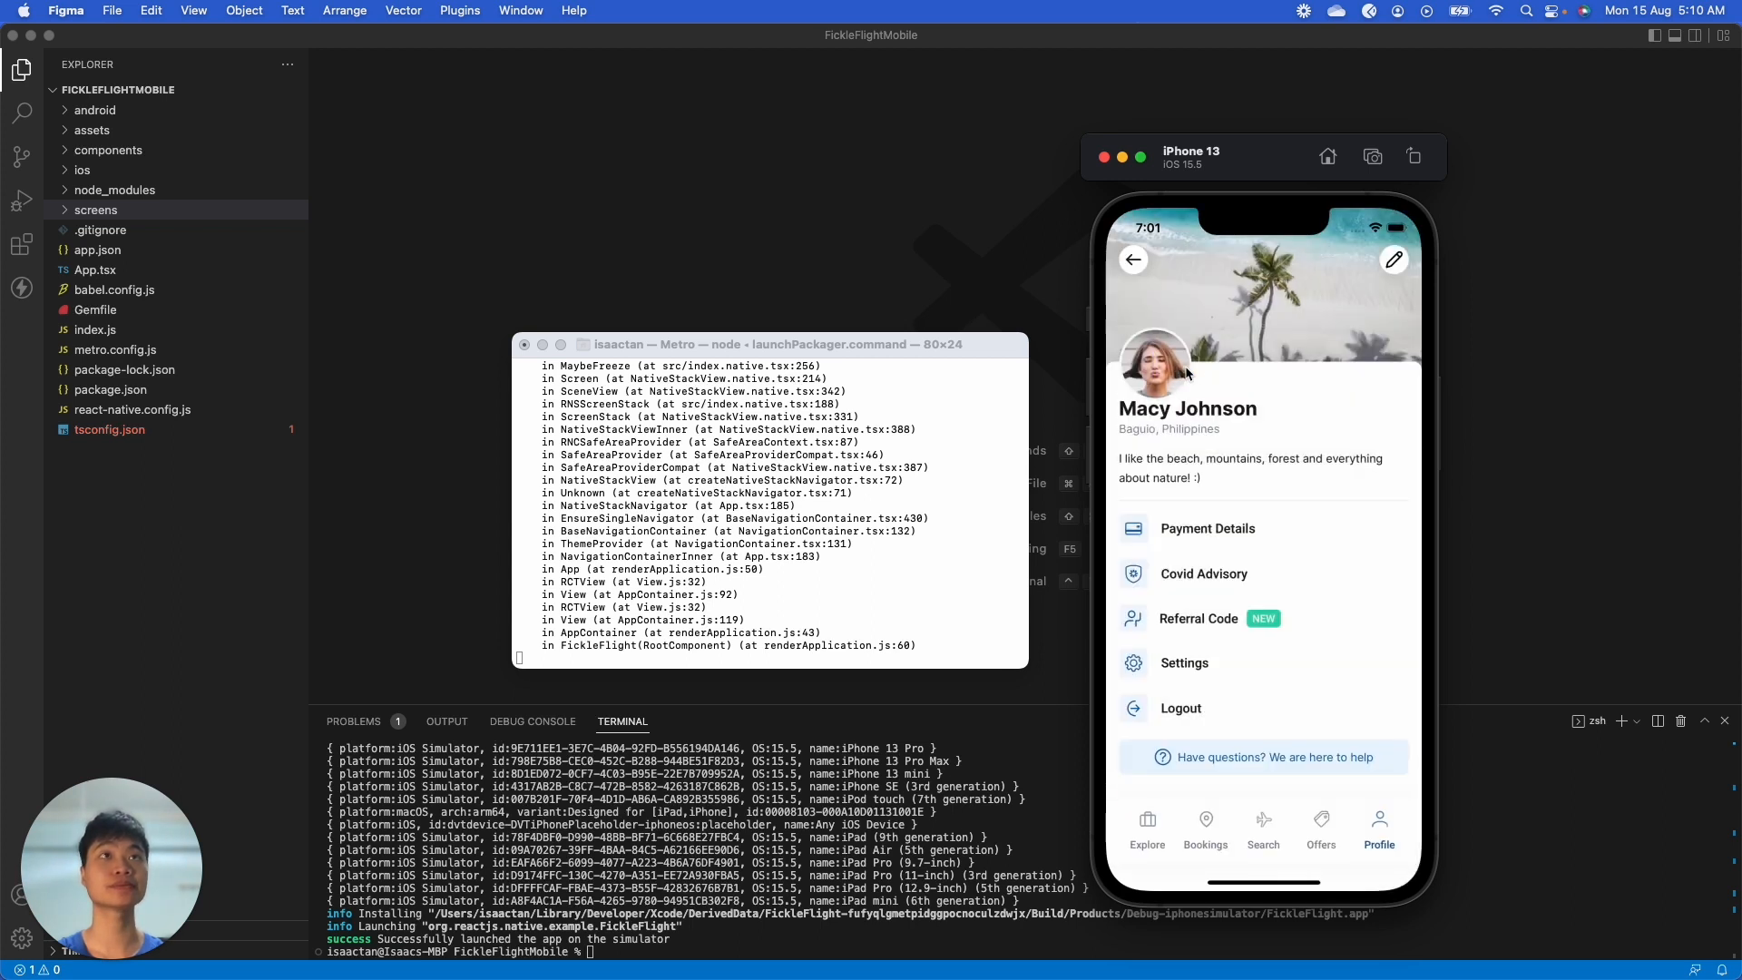
{"action": "left_click", "coordinate": [1133, 260]}
{"action": "scroll", "coordinate": [1263, 666], "scroll_direction": "down", "scroll_amount": 3}
{"action": "mouse_move", "coordinate": [1334, 668]}
{"action": "left_mouse_down"}
{"action": "mouse_move", "coordinate": [1131, 694]}
{"action": "mouse_move", "coordinate": [1403, 689]}
{"action": "mouse_move", "coordinate": [1193, 711]}
{"action": "mouse_move", "coordinate": [1330, 696]}
{"action": "left_mouse_up"}
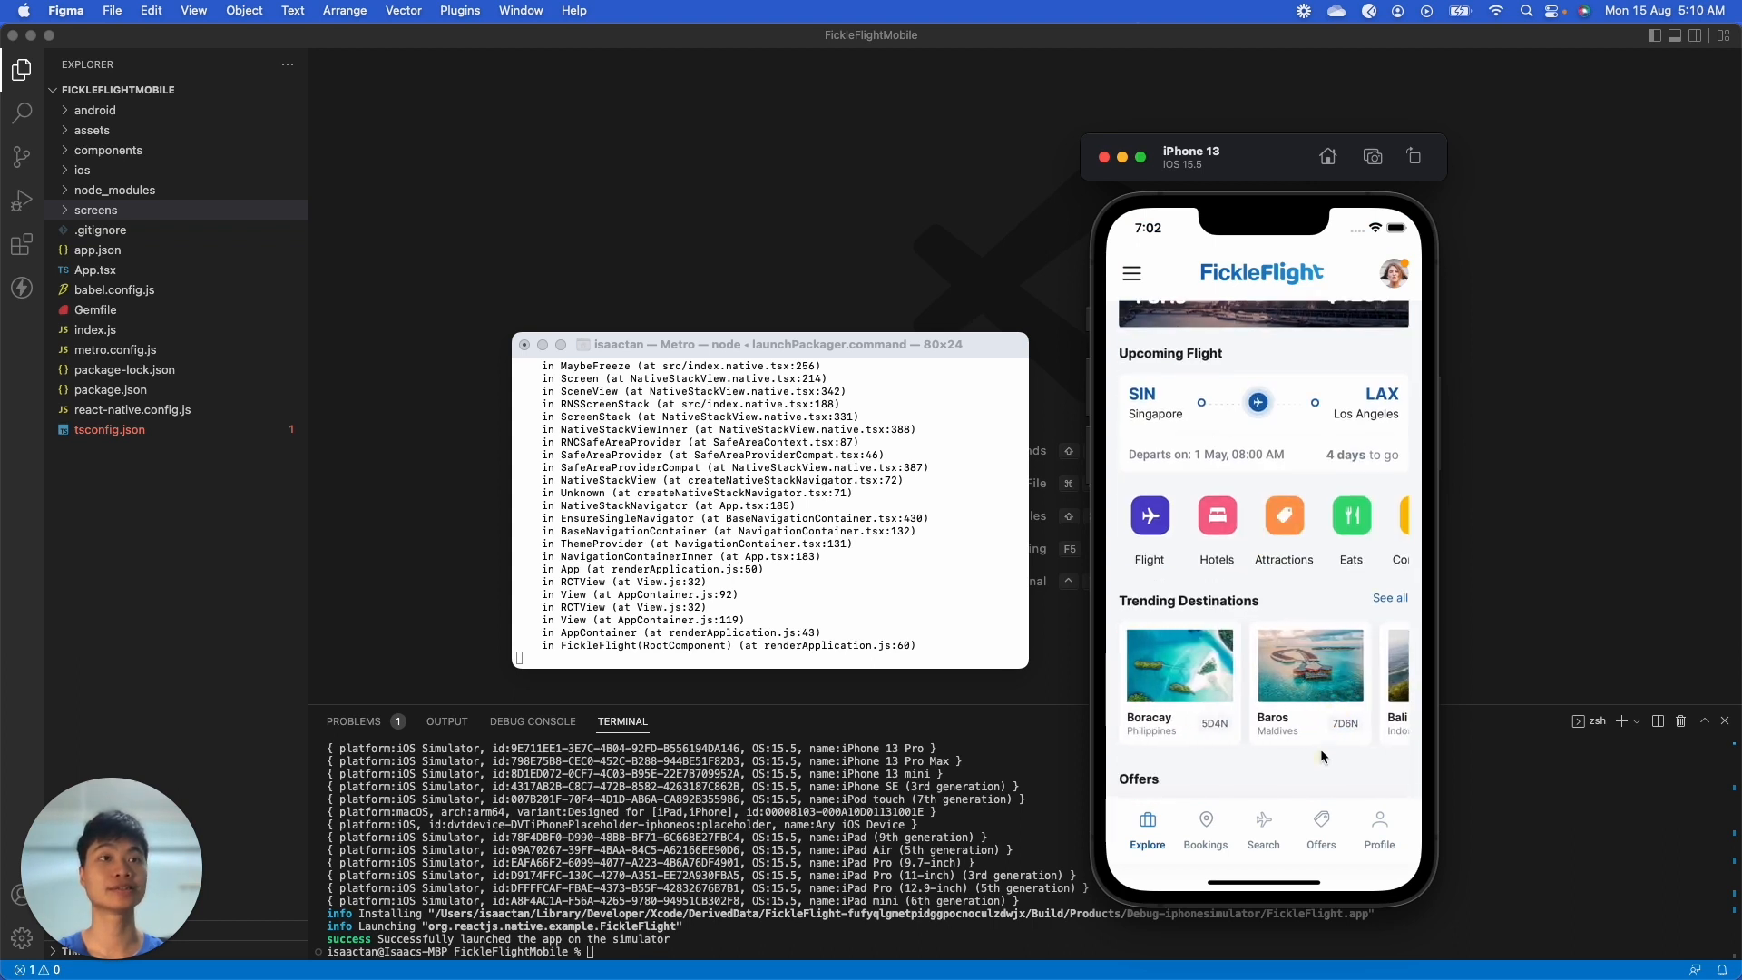
{"action": "scroll", "coordinate": [1319, 757], "scroll_direction": "down", "scroll_amount": 2}
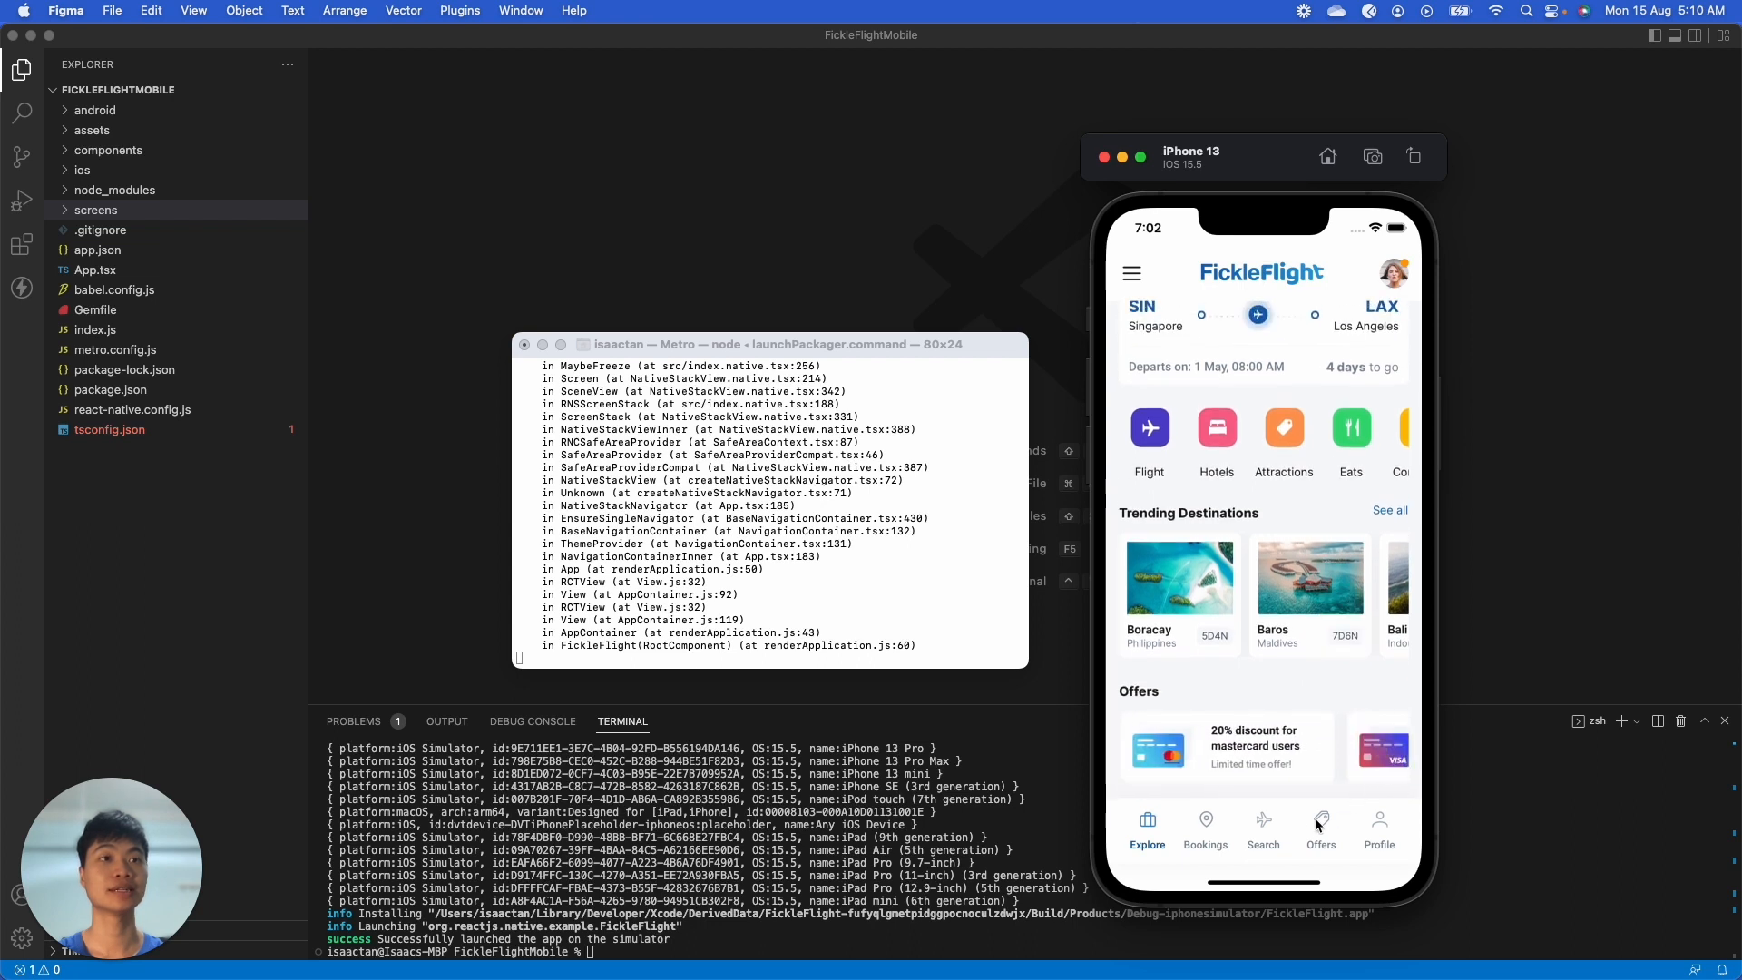
Step: On the app's Search Flight screen, enter Singapore as origin and Los Angelas as destination and run the search
{"action": "left_click", "coordinate": [1263, 821]}
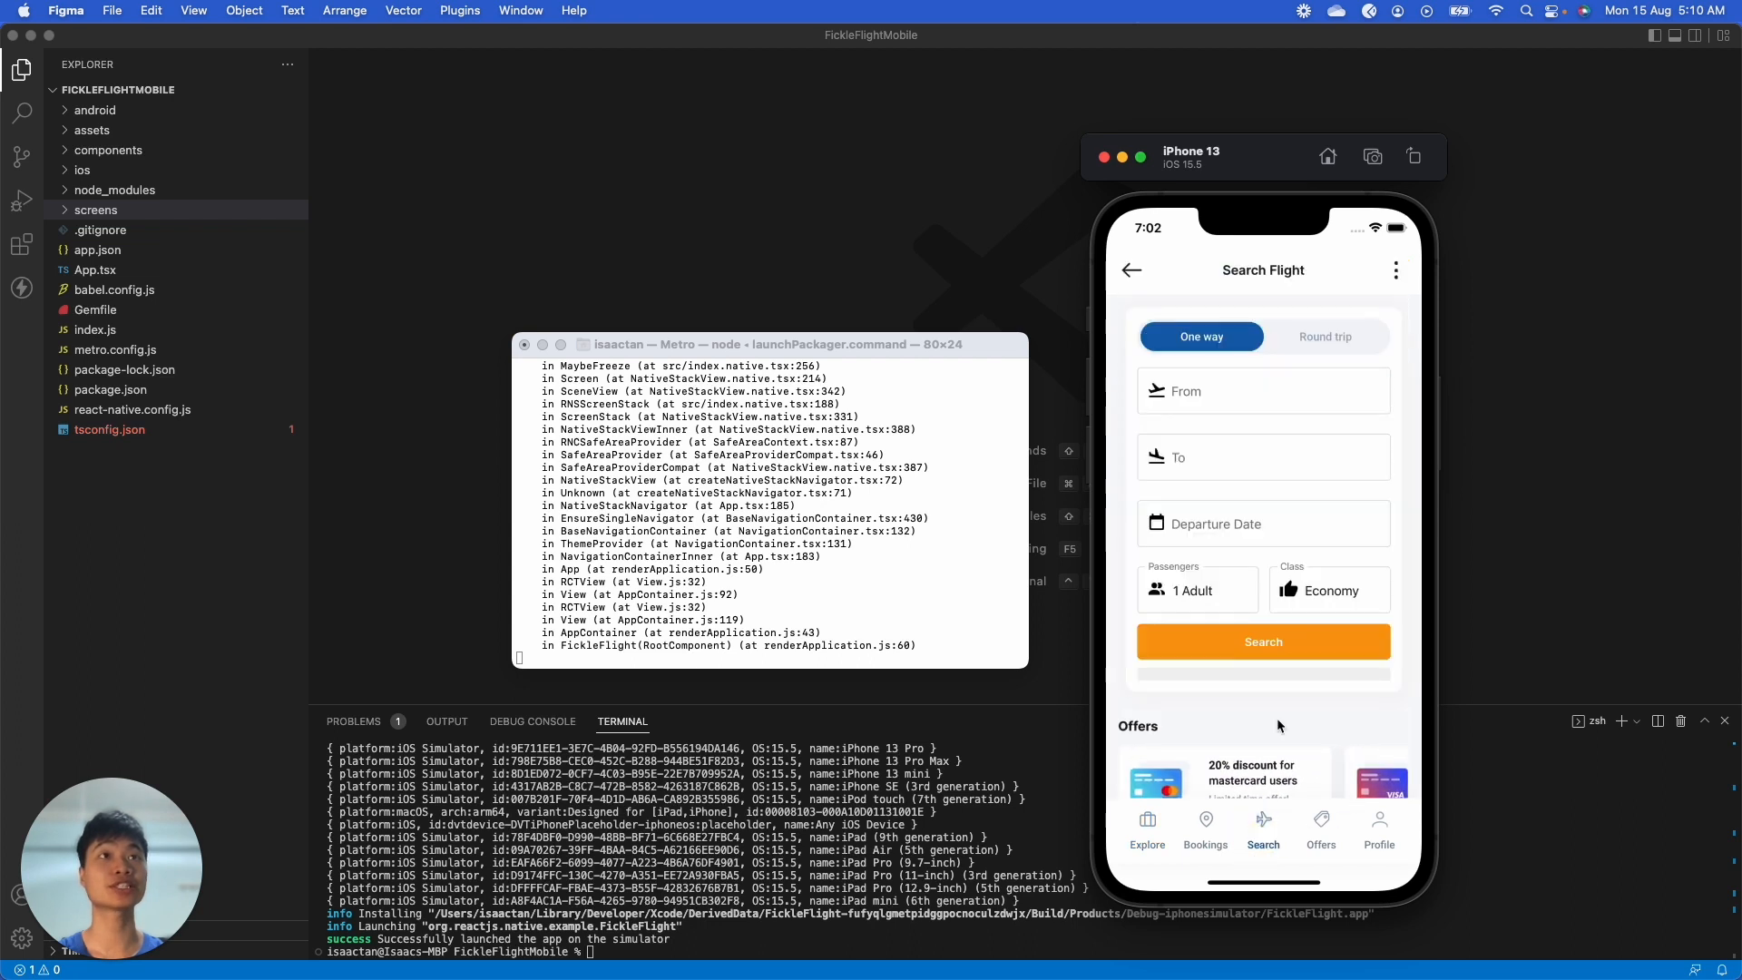
{"action": "left_click", "coordinate": [1207, 398]}
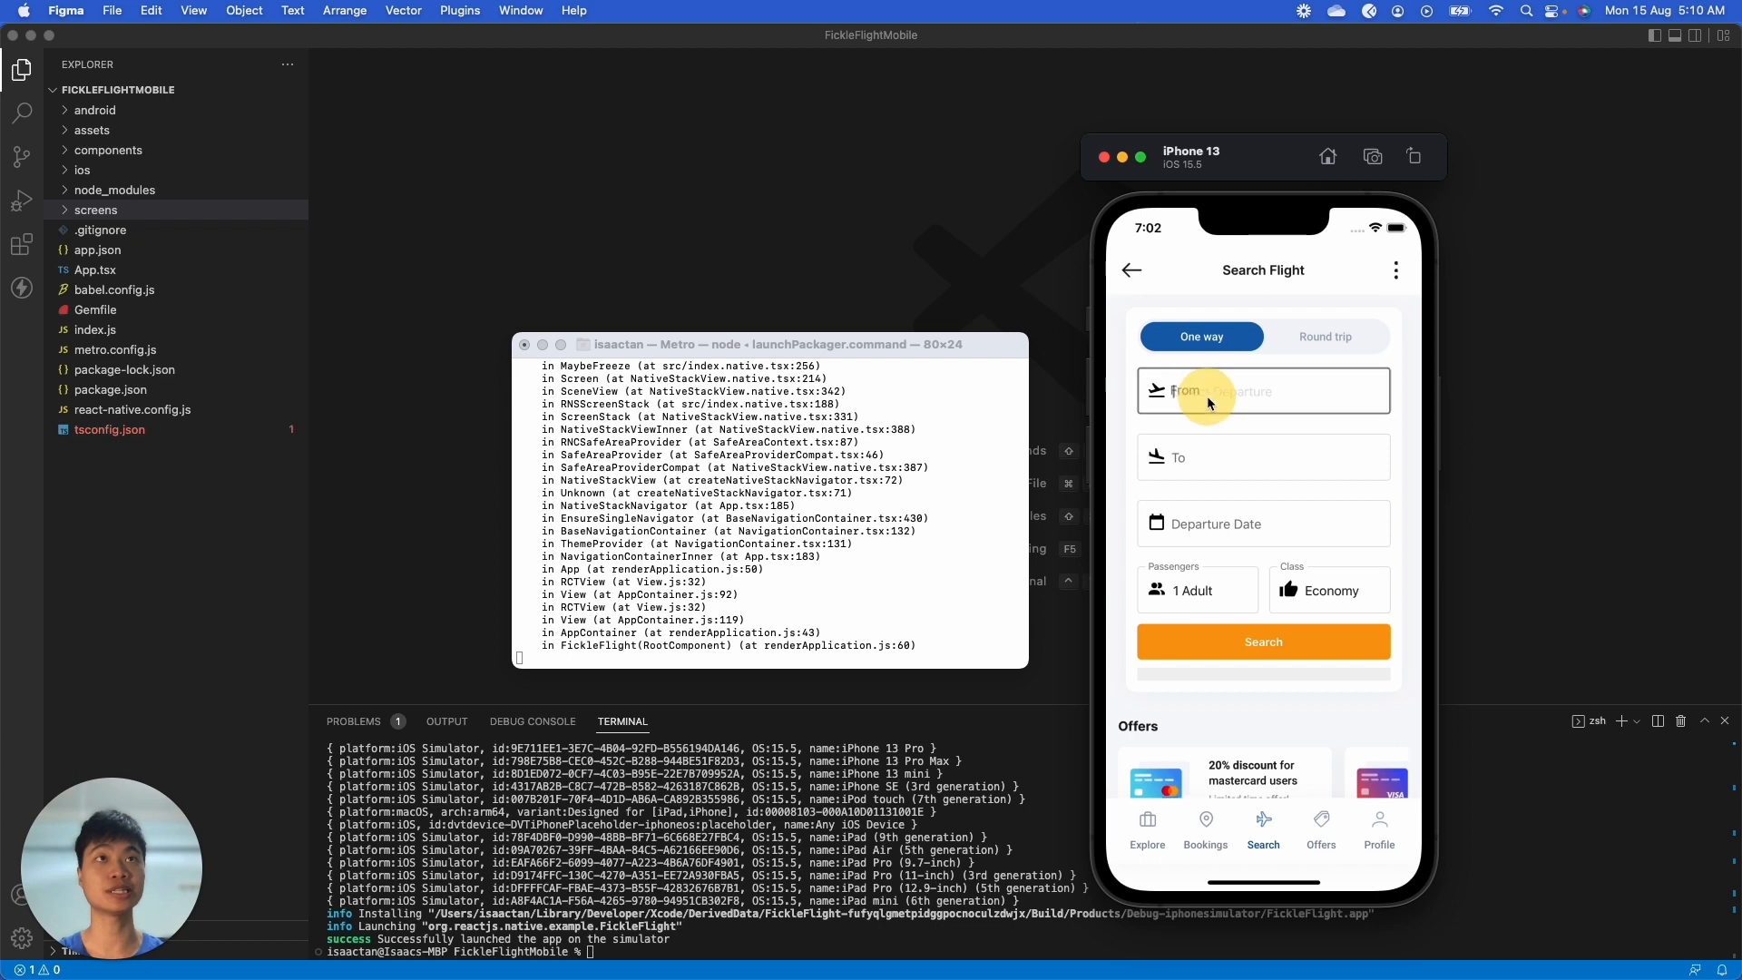
{"action": "type", "text": "Singapore"}
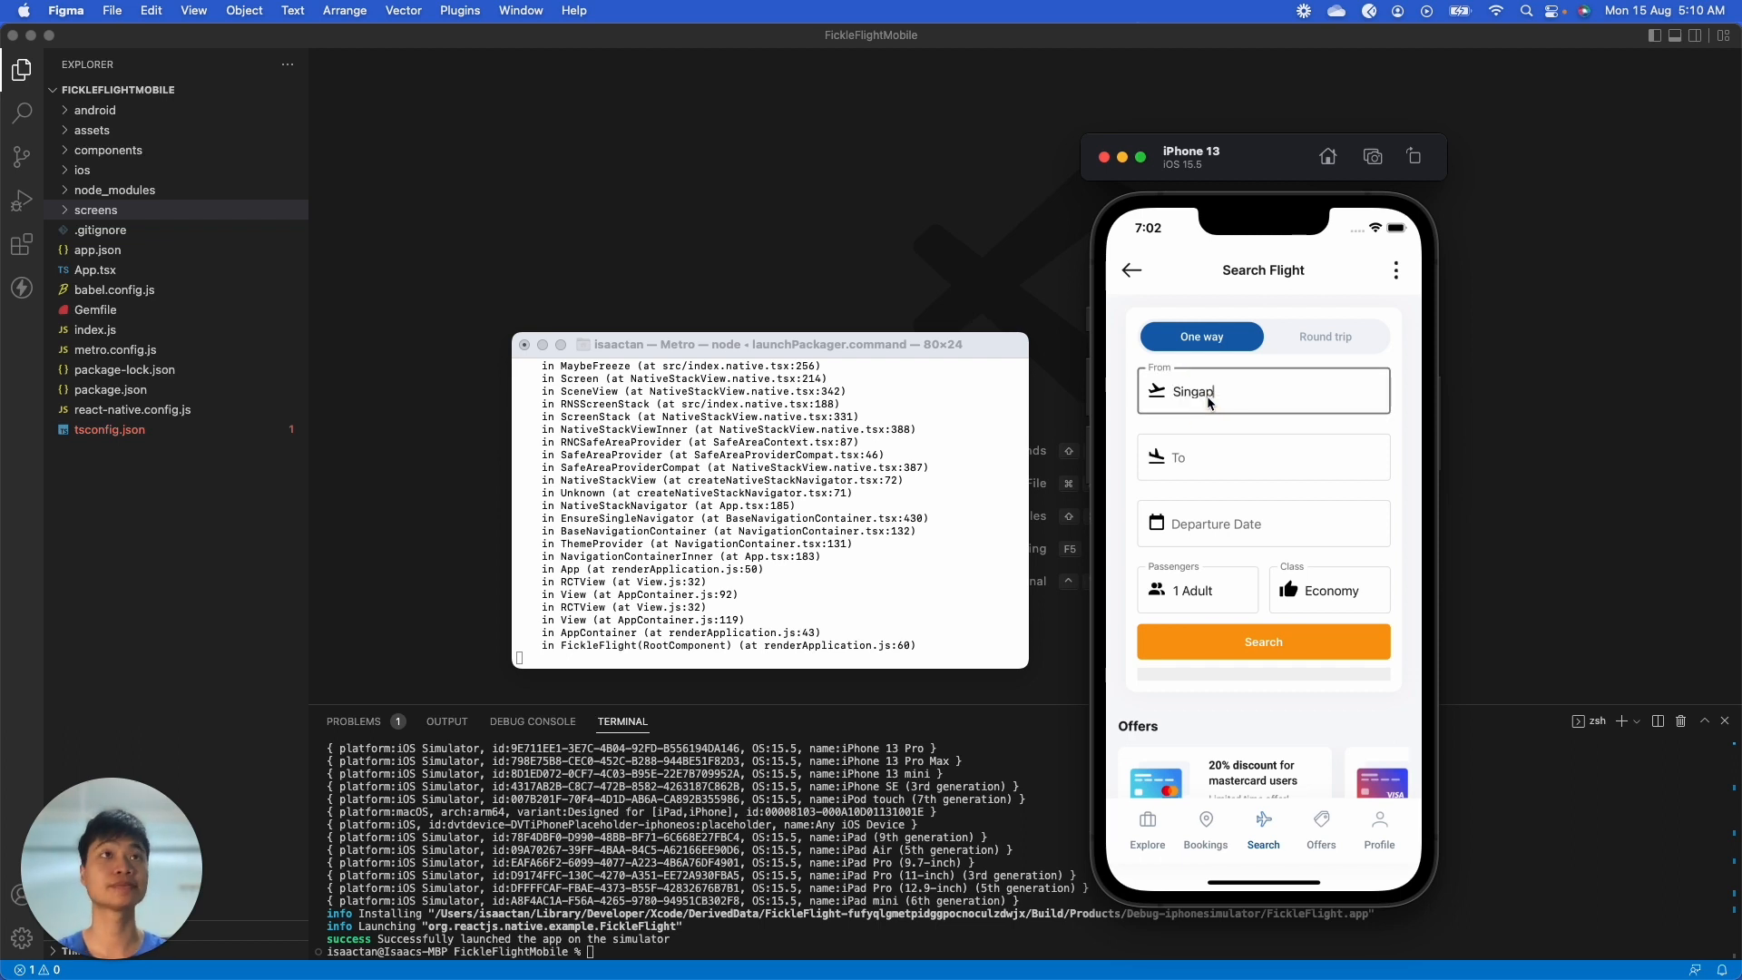
{"action": "left_click", "coordinate": [1208, 458]}
{"action": "type", "text": "Los Angeles"}
{"action": "left_click", "coordinate": [1266, 637]}
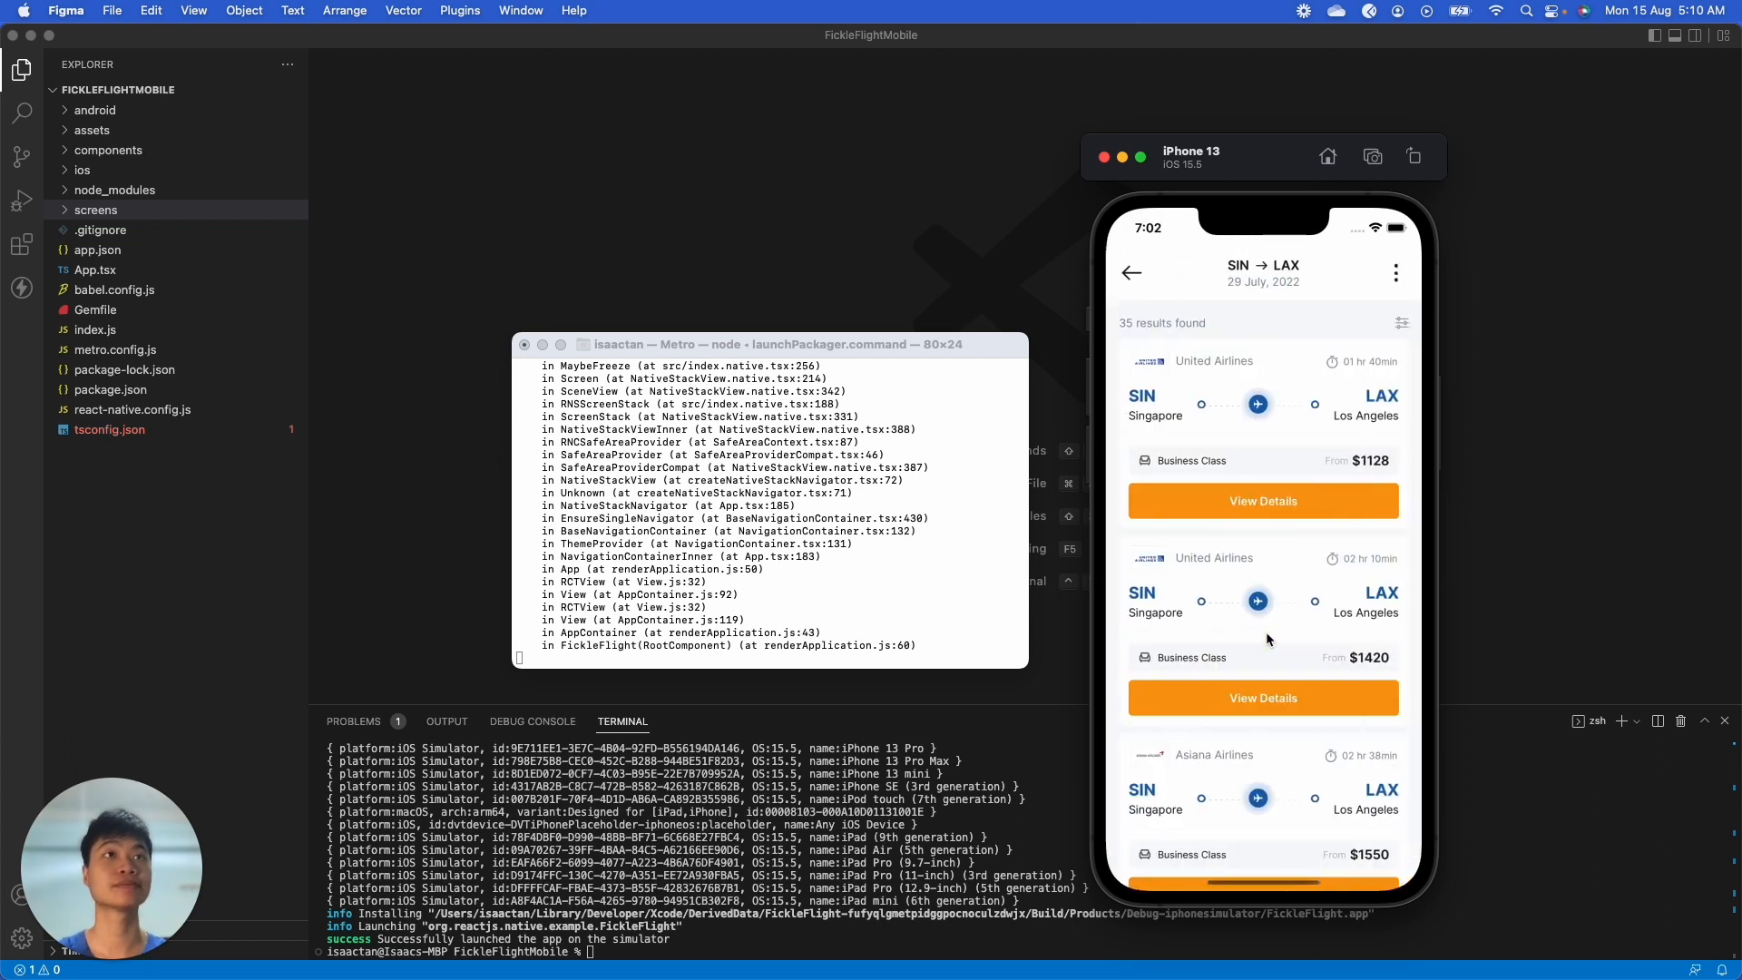
Step: Return from the results, try the Round trip and One way forms, and go back to the Explore screen
{"action": "left_click", "coordinate": [1131, 272]}
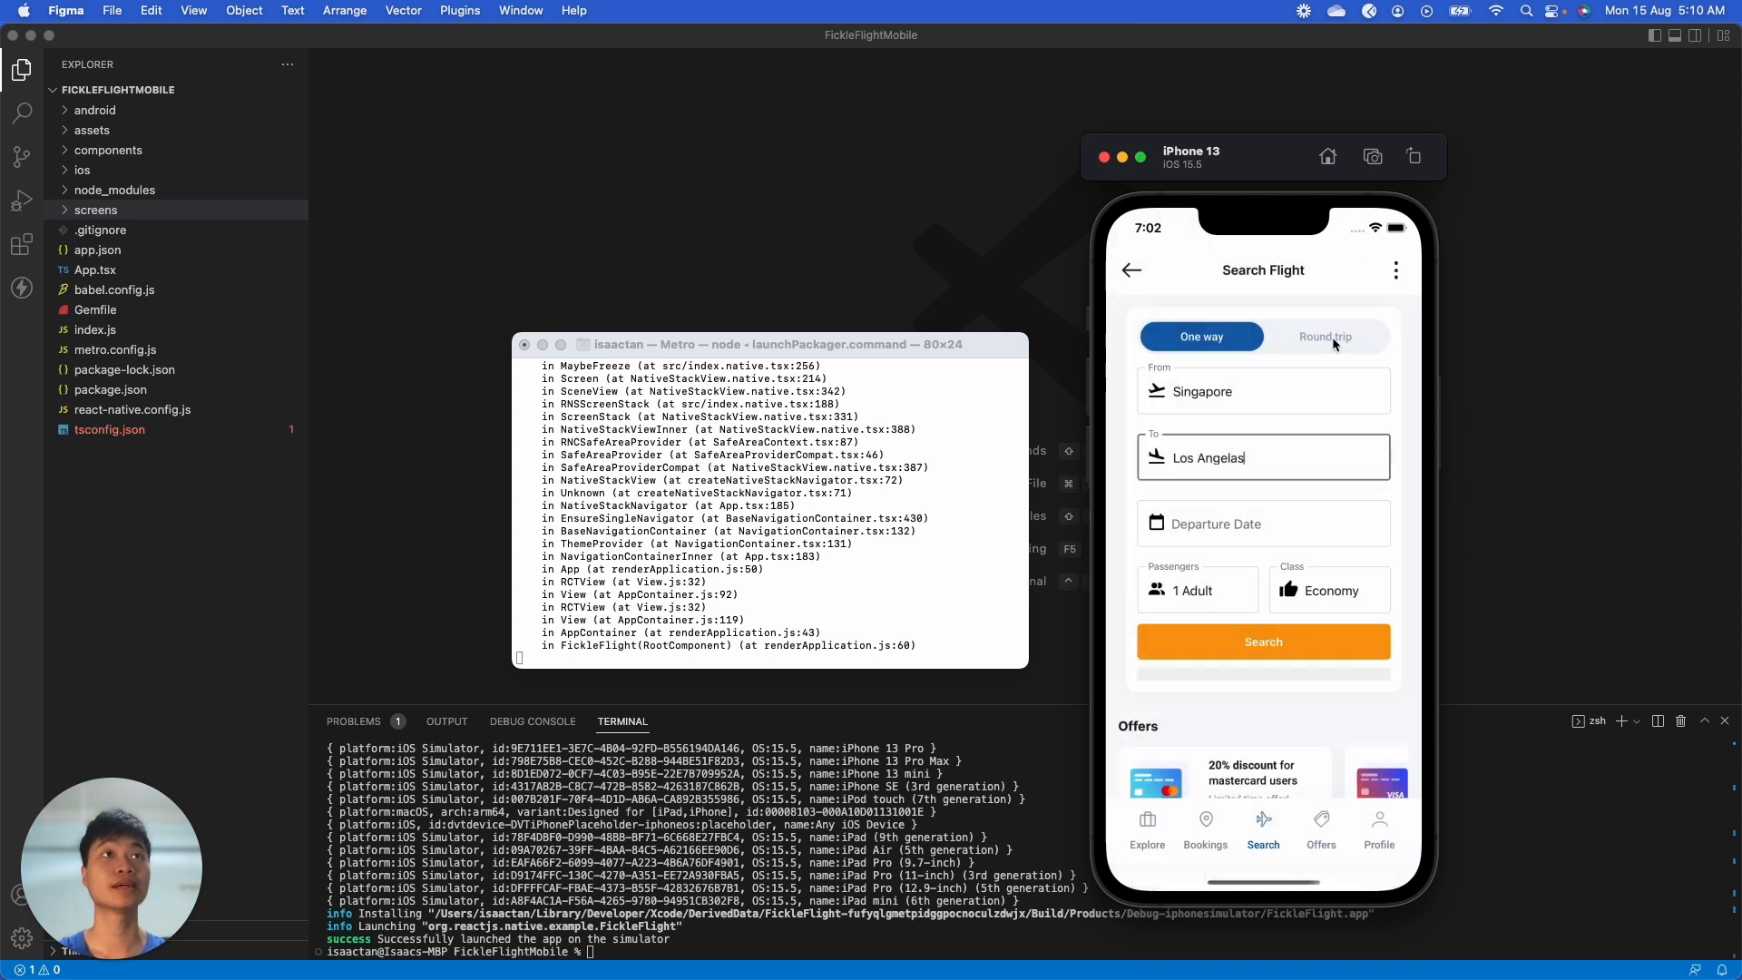
{"action": "left_click", "coordinate": [1326, 337]}
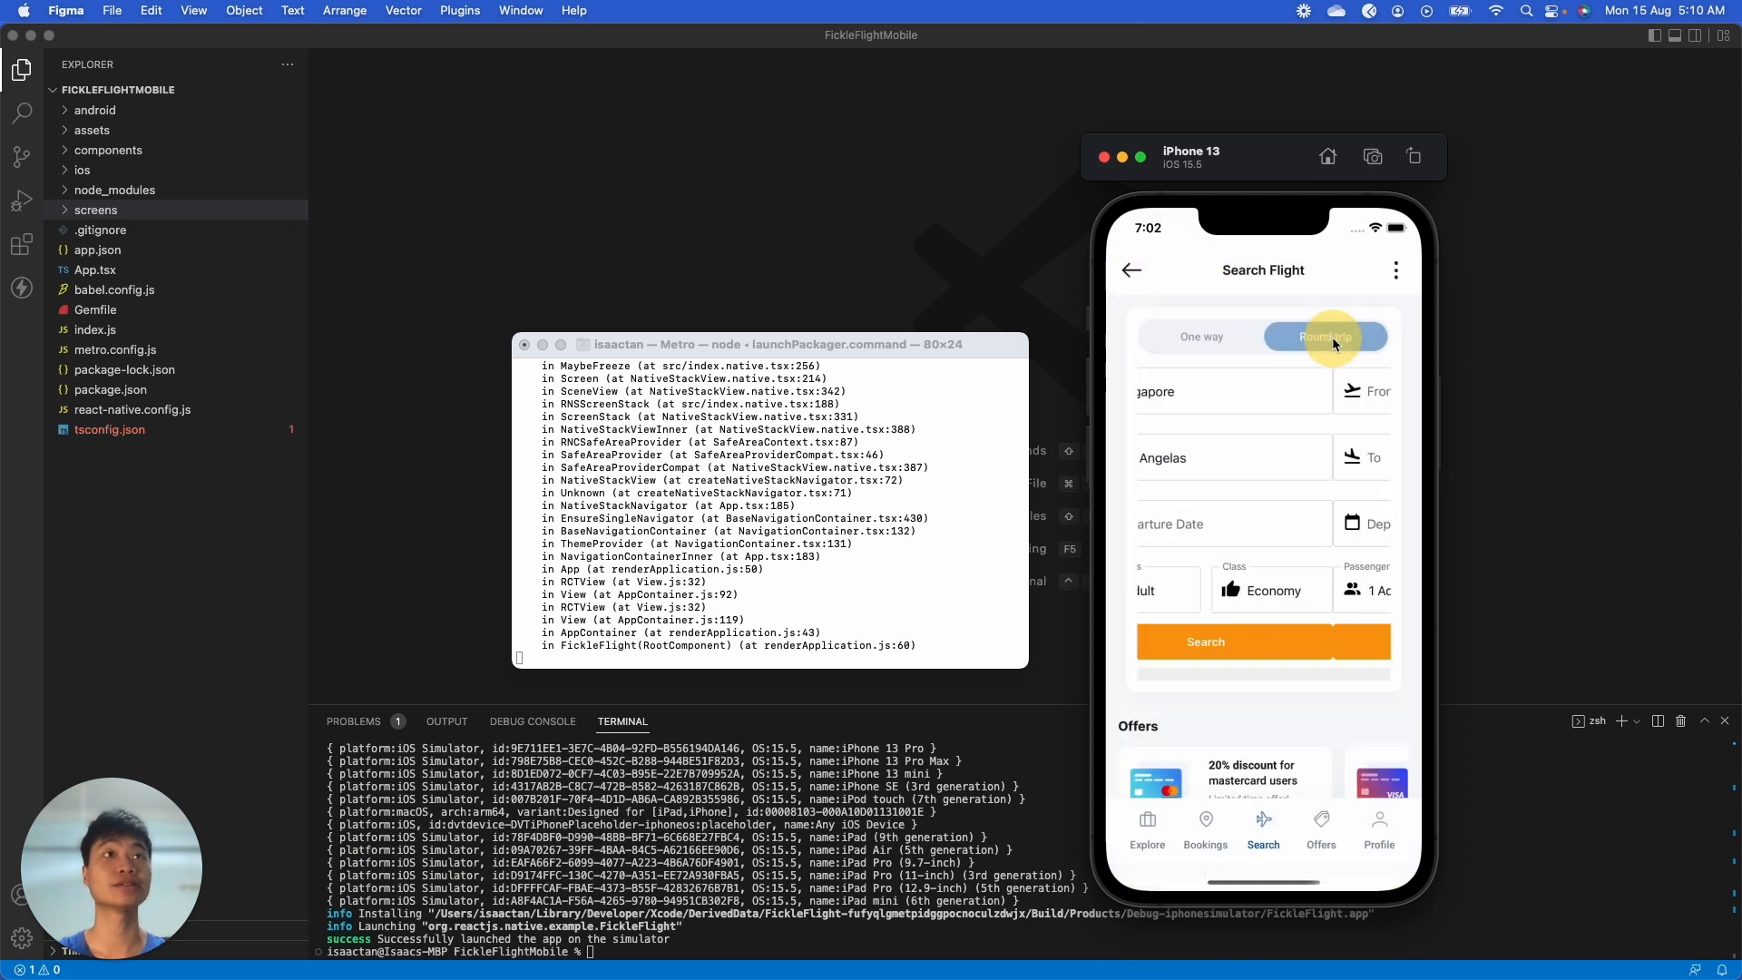
{"action": "left_click", "coordinate": [1217, 345]}
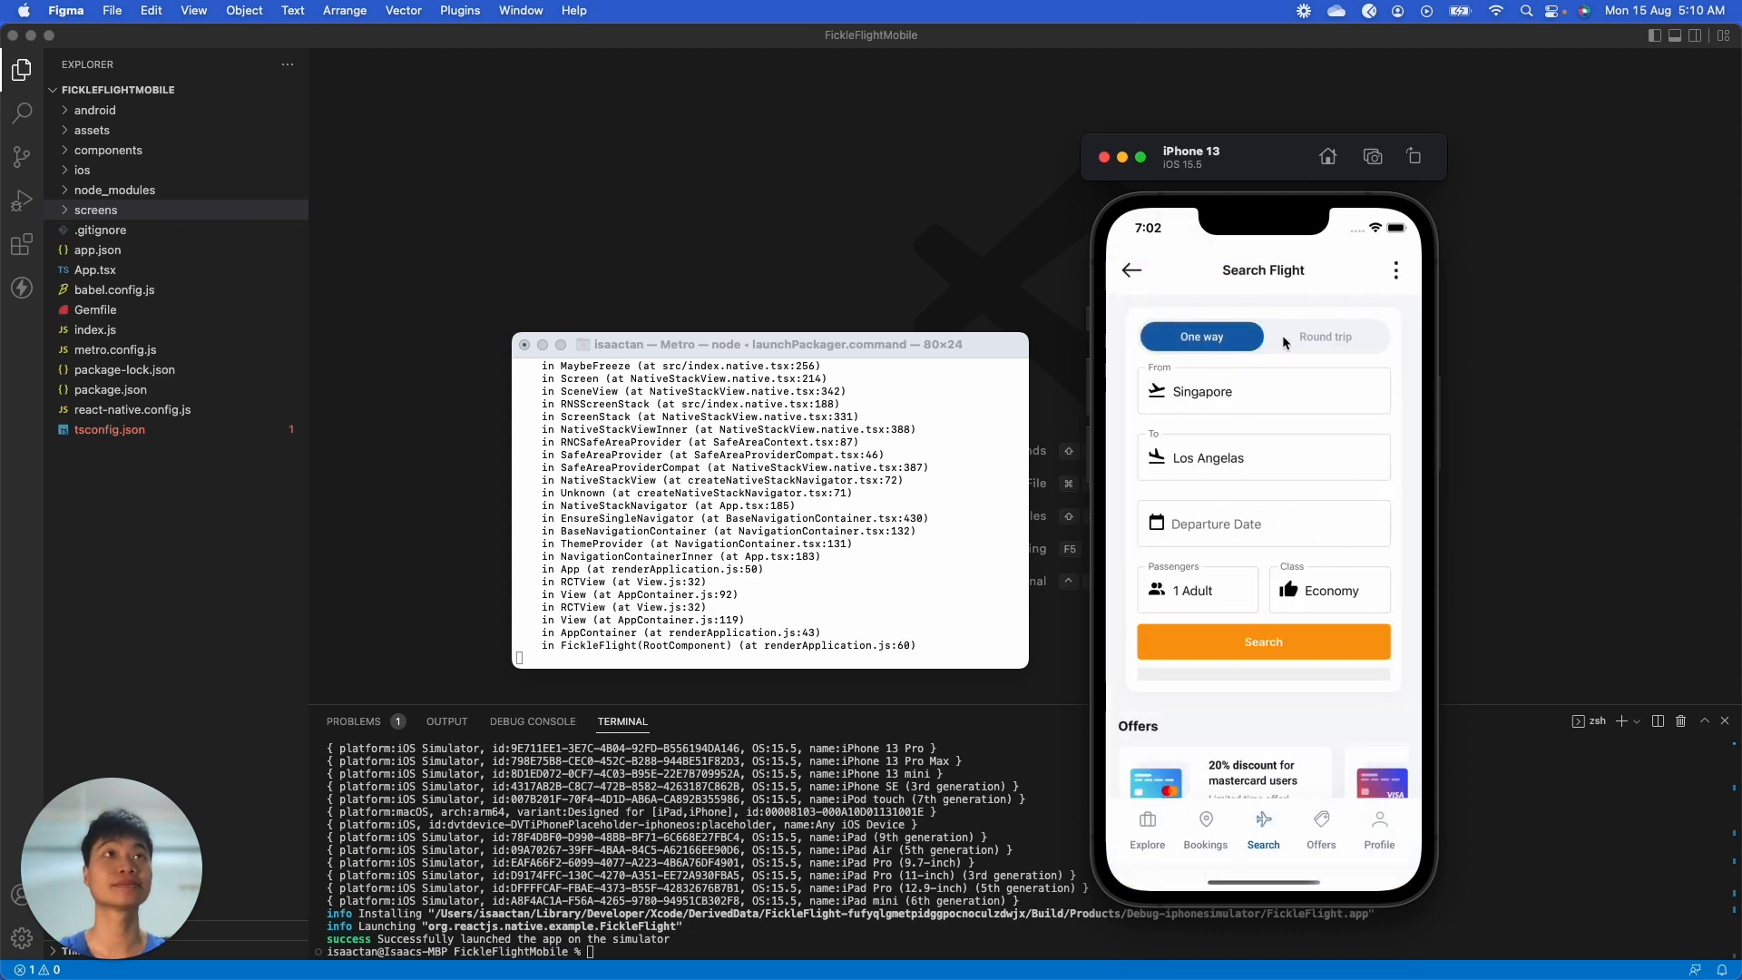
{"action": "left_click", "coordinate": [1131, 274]}
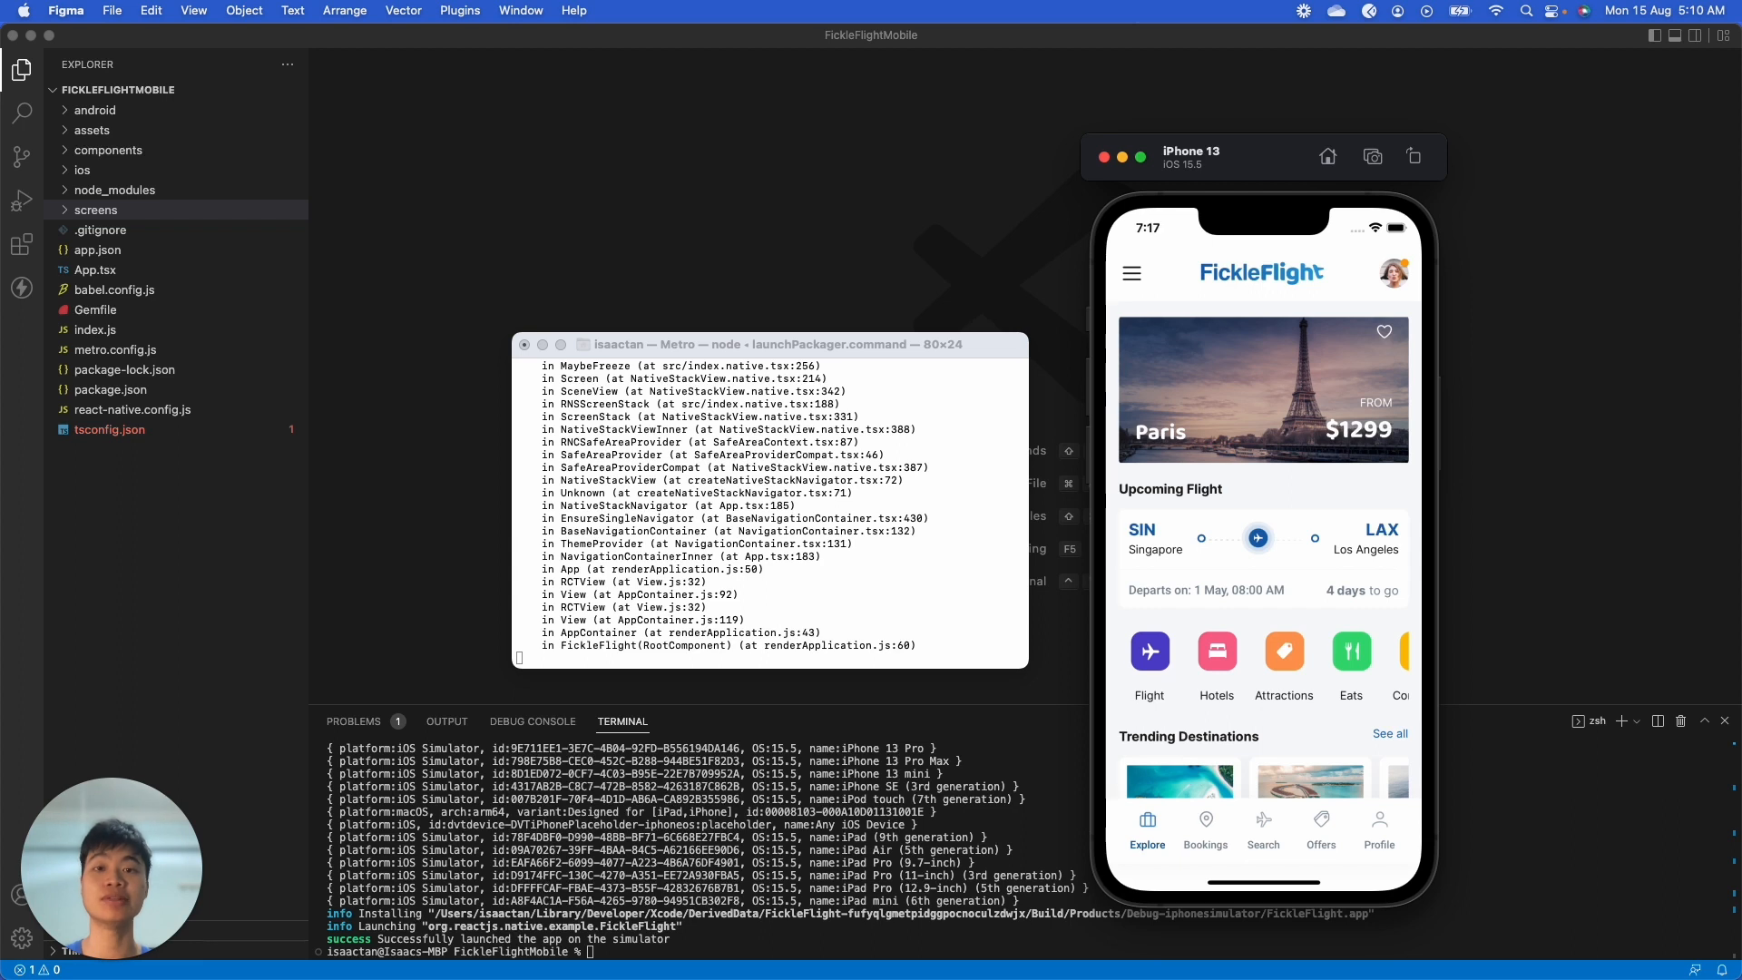
Step: Switch to the FickleFlight Mobile App design file in Figma
{"action": "key", "text": "ctrl+Up"}
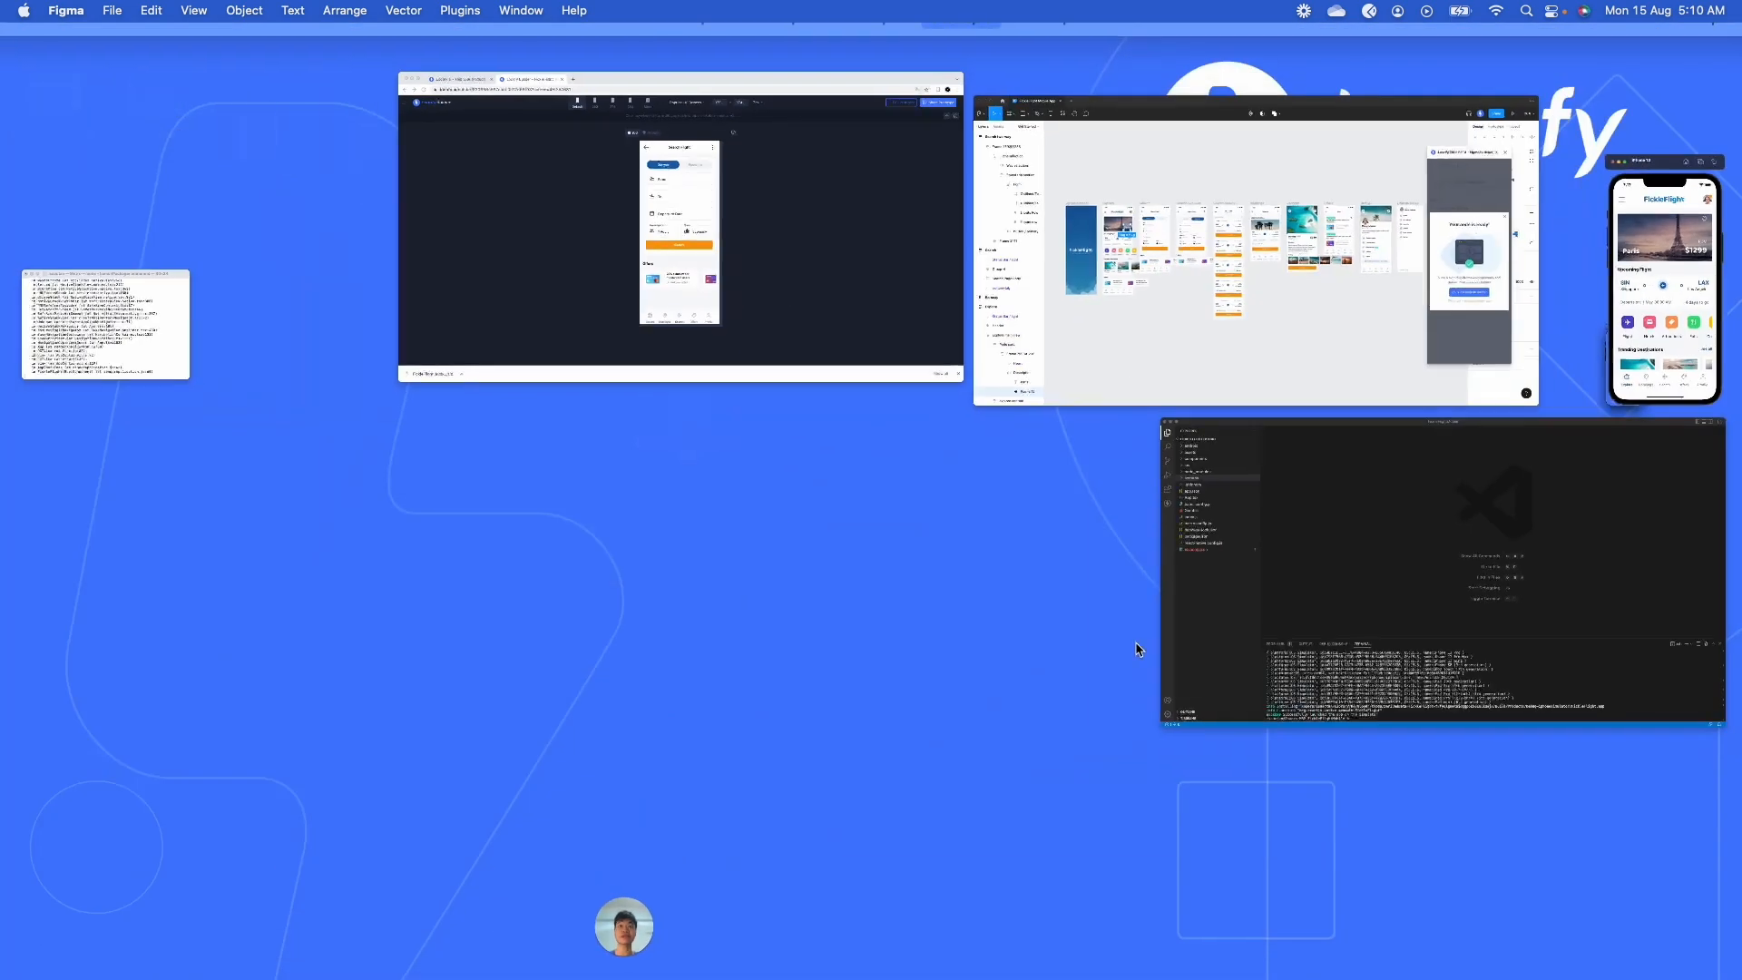
{"action": "left_click", "coordinate": [1191, 212]}
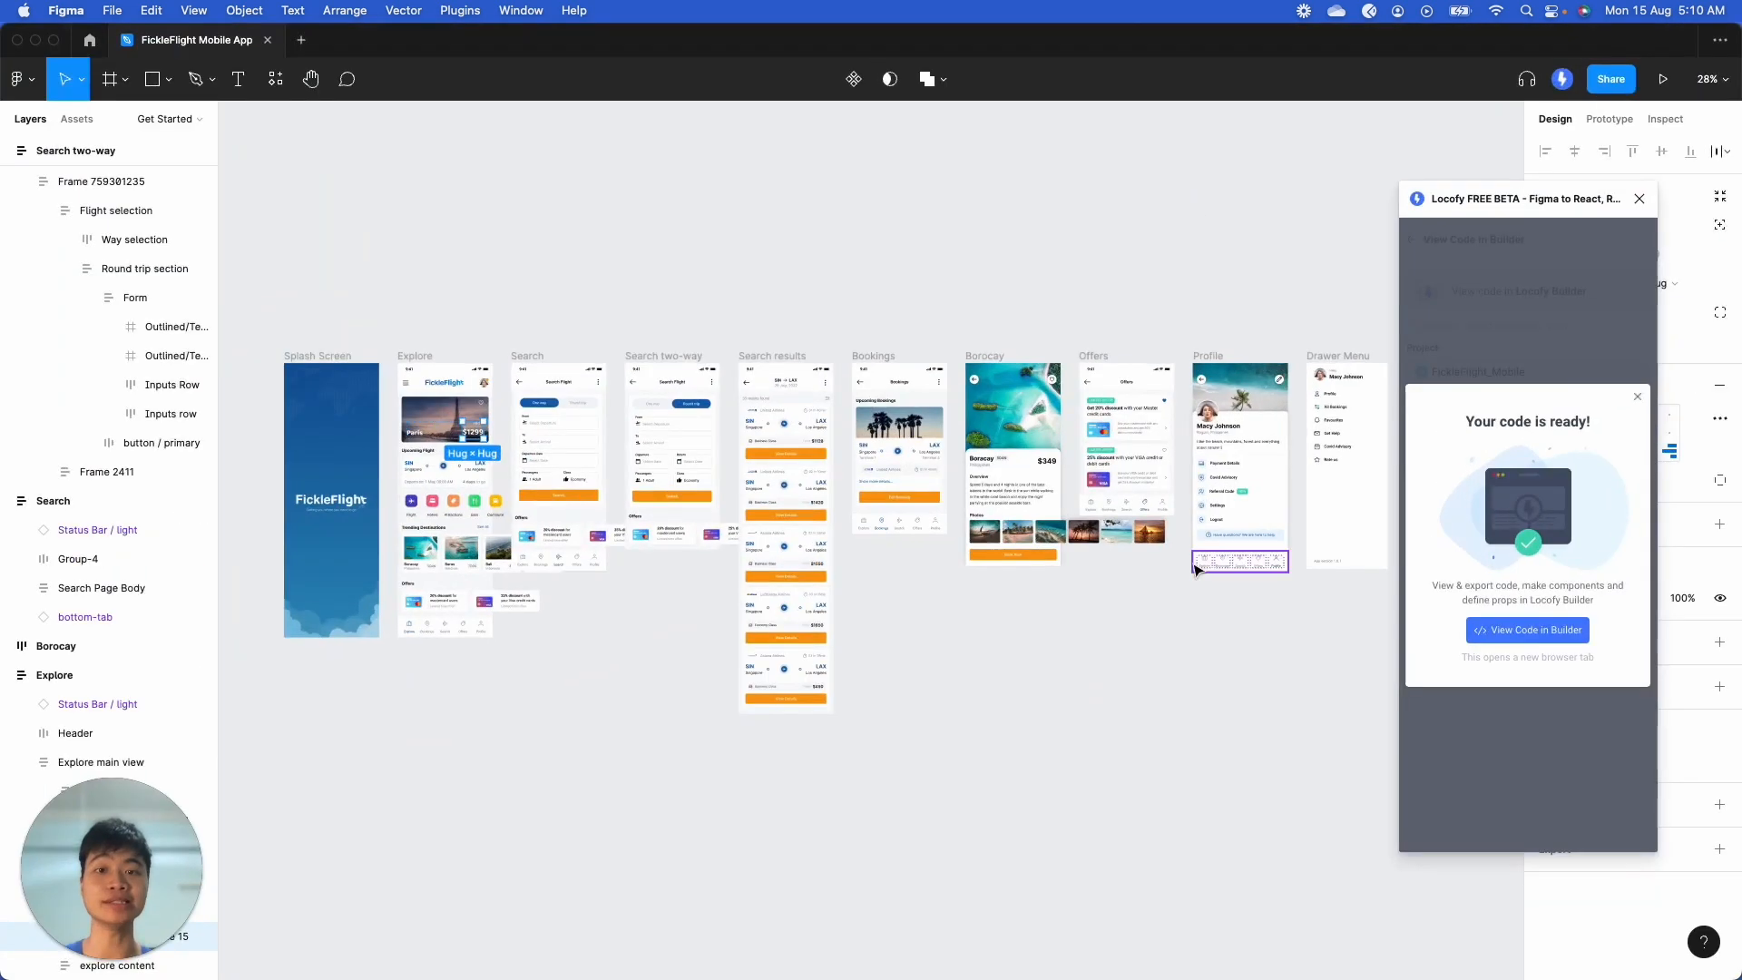